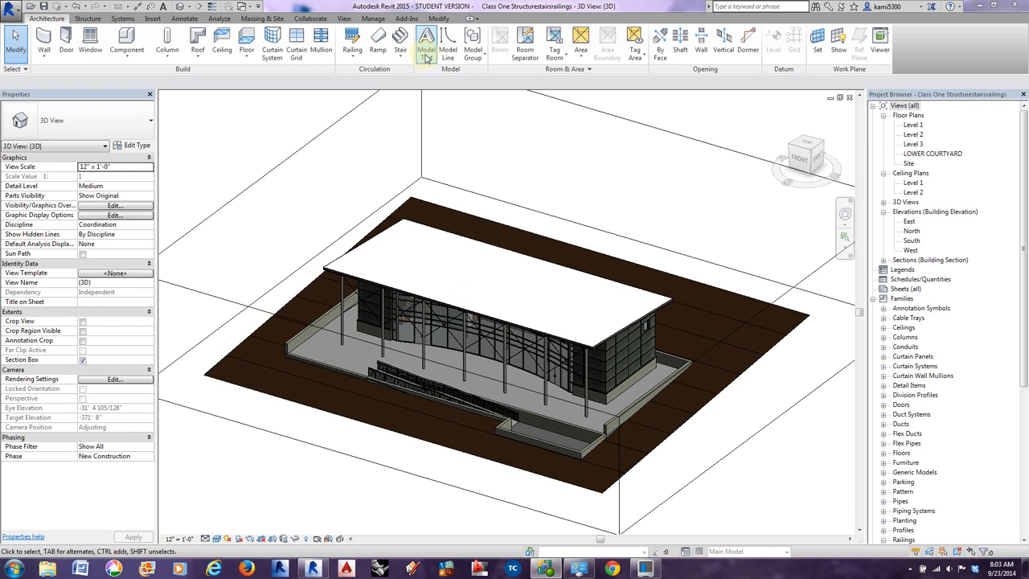
Move the front face of the section box back to cut lengthwise through the building and open its interior.
left_click(321, 132)
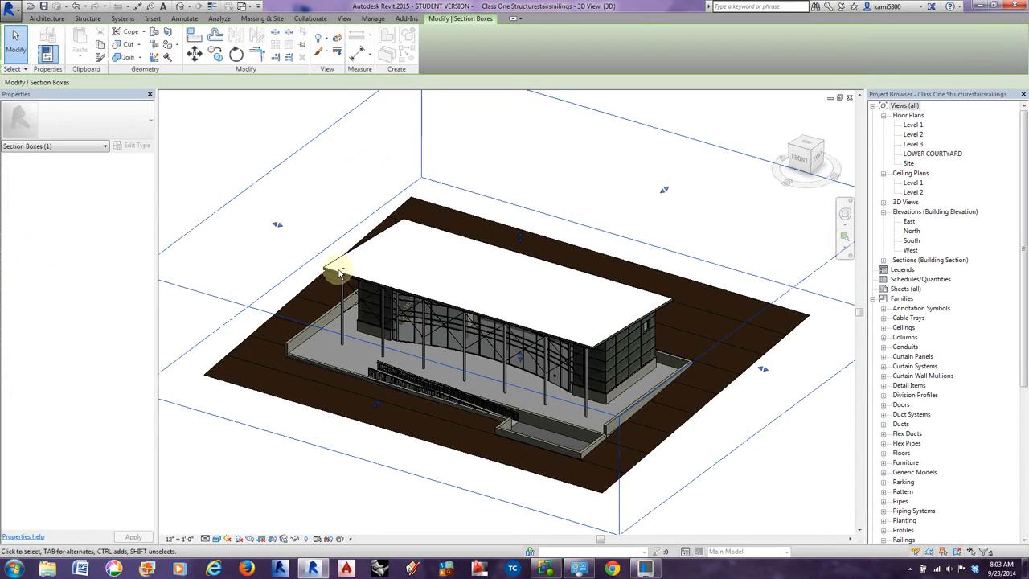
middle_click_drag(335, 266, 490, 340, "shift")
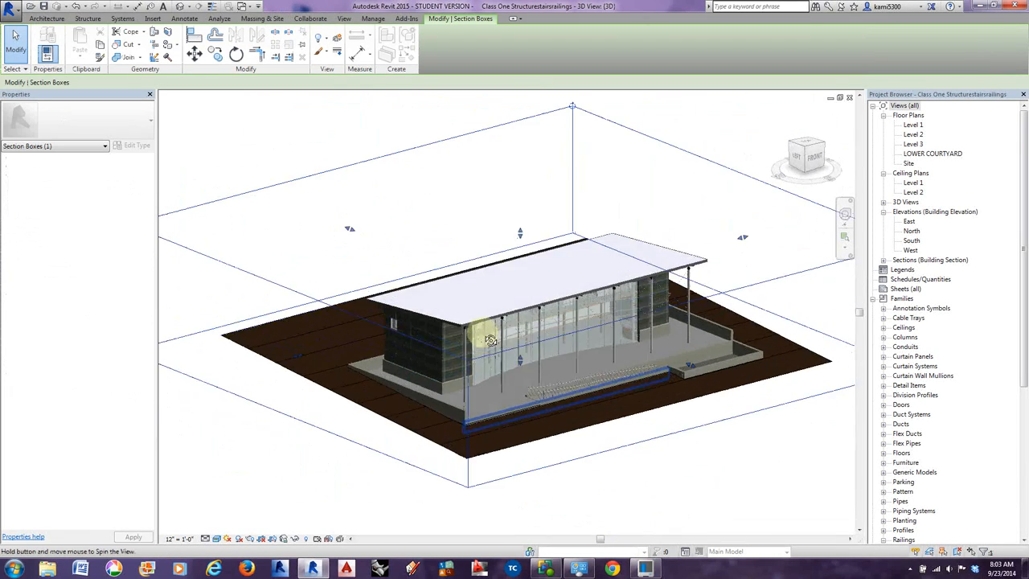
left_click(239, 446)
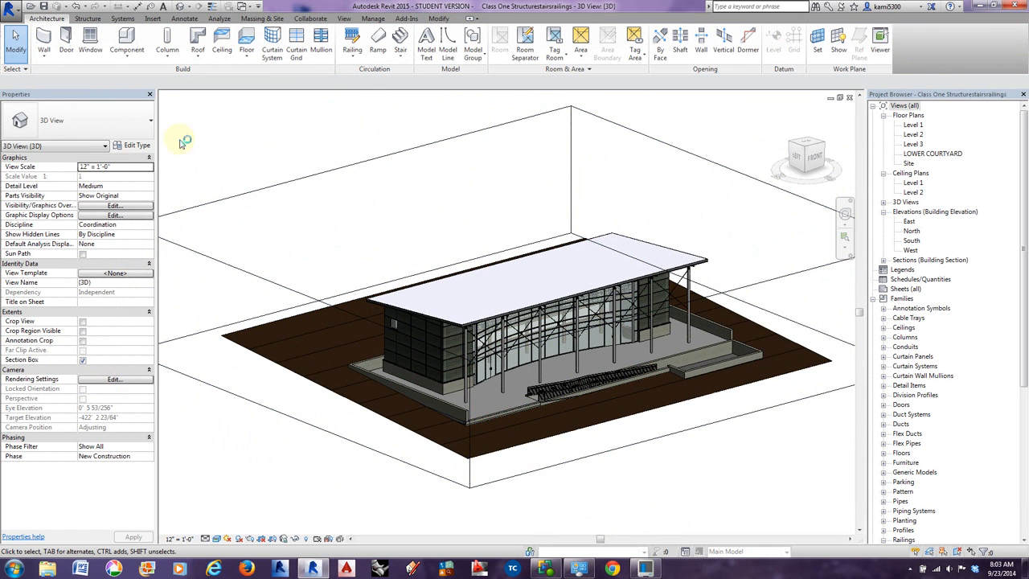
left_click(83, 360)
left_click(298, 300)
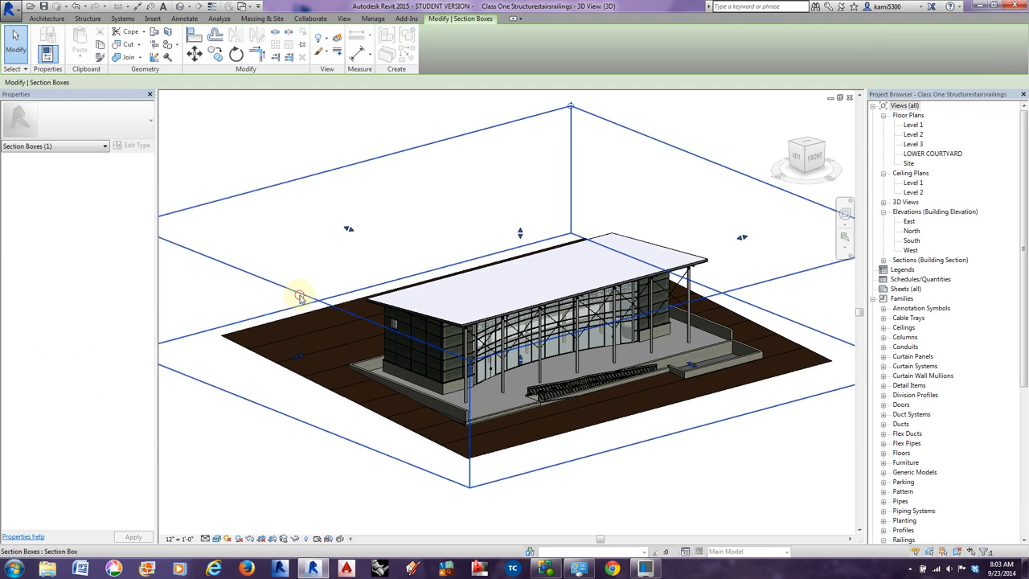
middle_click_drag(322, 404, 463, 417, "shift")
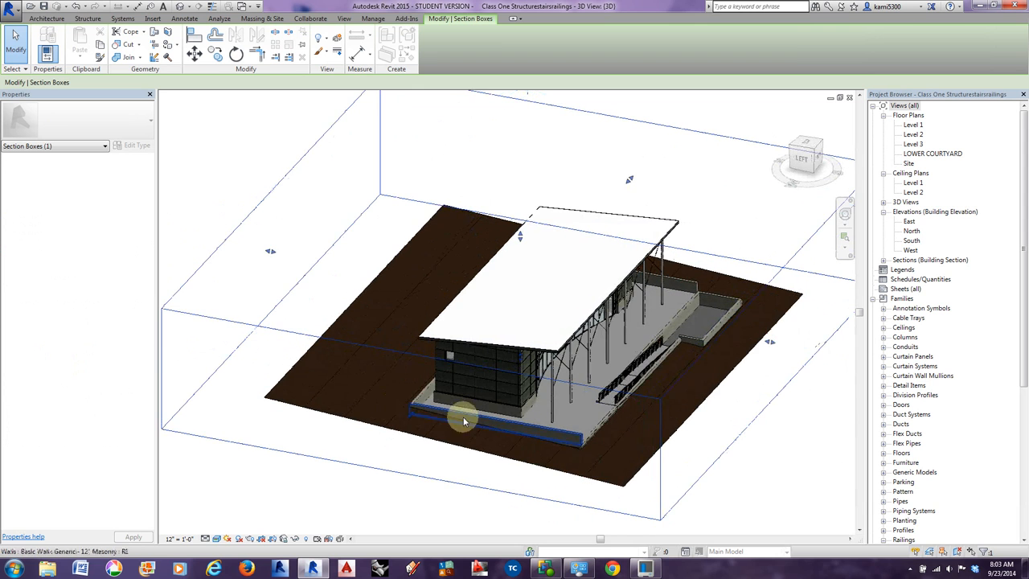
left_click(773, 346)
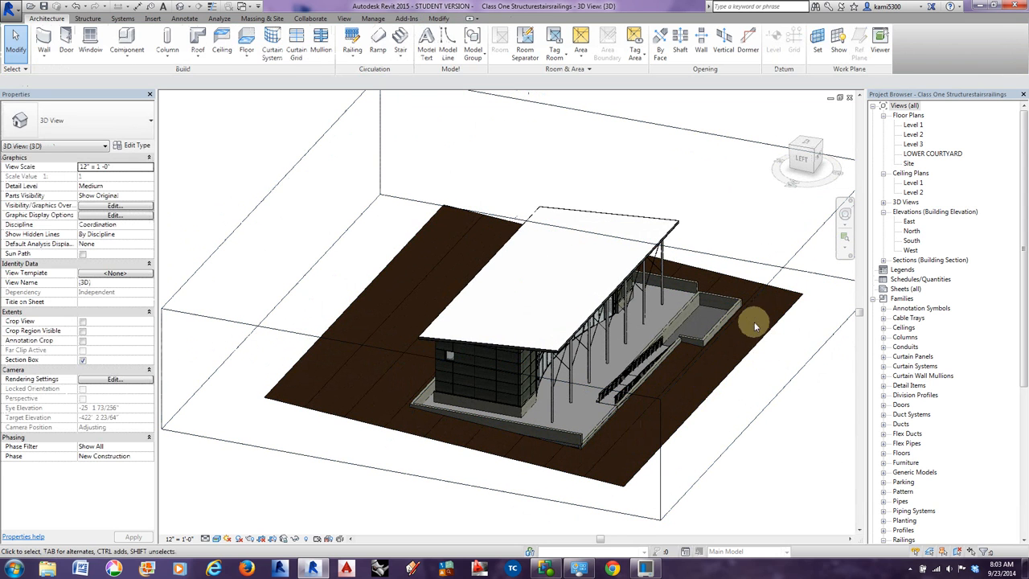
left_click(758, 297)
left_click_drag(770, 341, 565, 304)
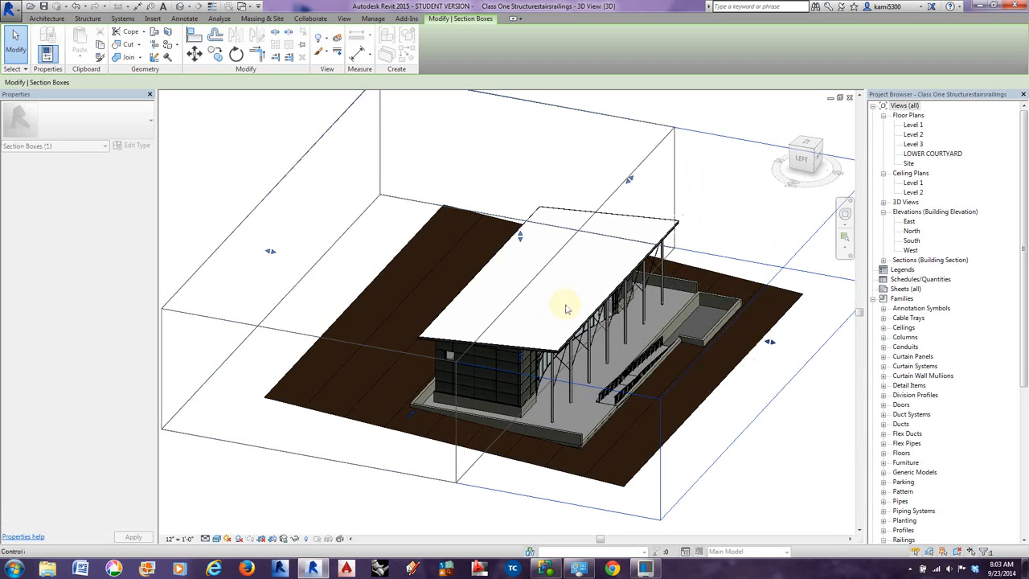
Push the section box's front face further back past the curved curtain wall to expose the walkway and rear wall.
scroll(573, 334, "up", 1)
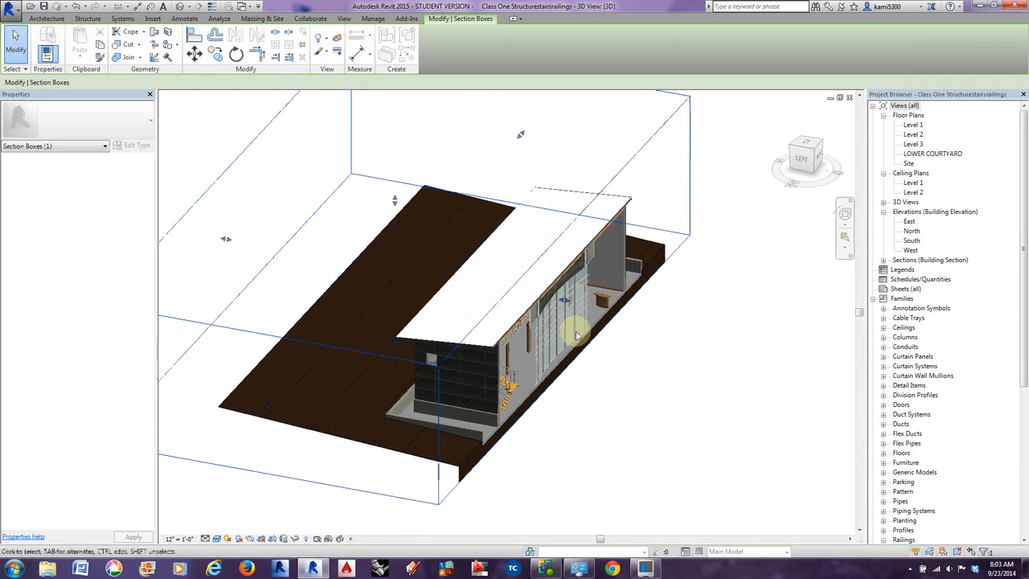
scroll(565, 297, "up", 2)
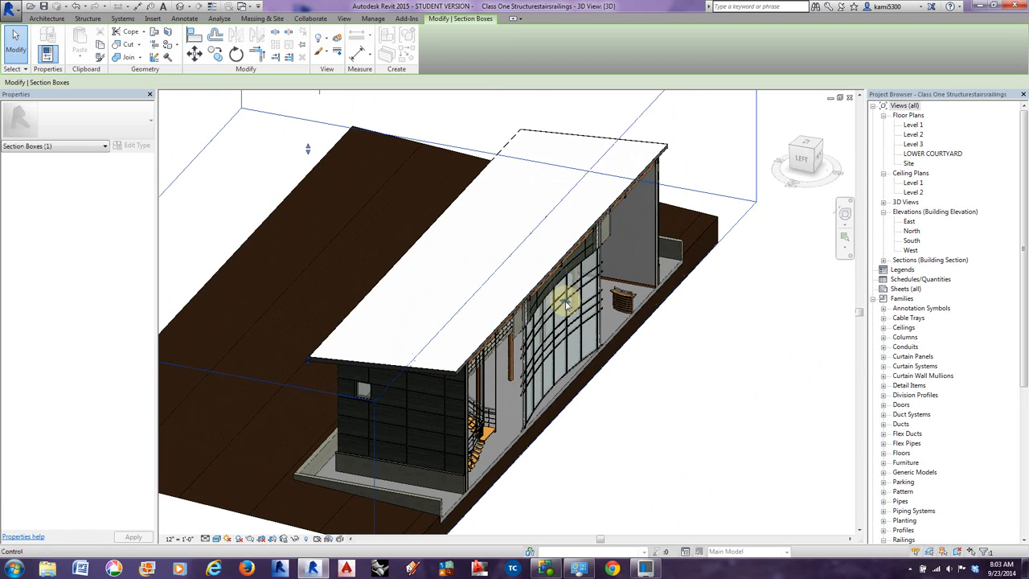
left_click_drag(566, 303, 555, 300)
middle_click_drag(645, 446, 747, 432)
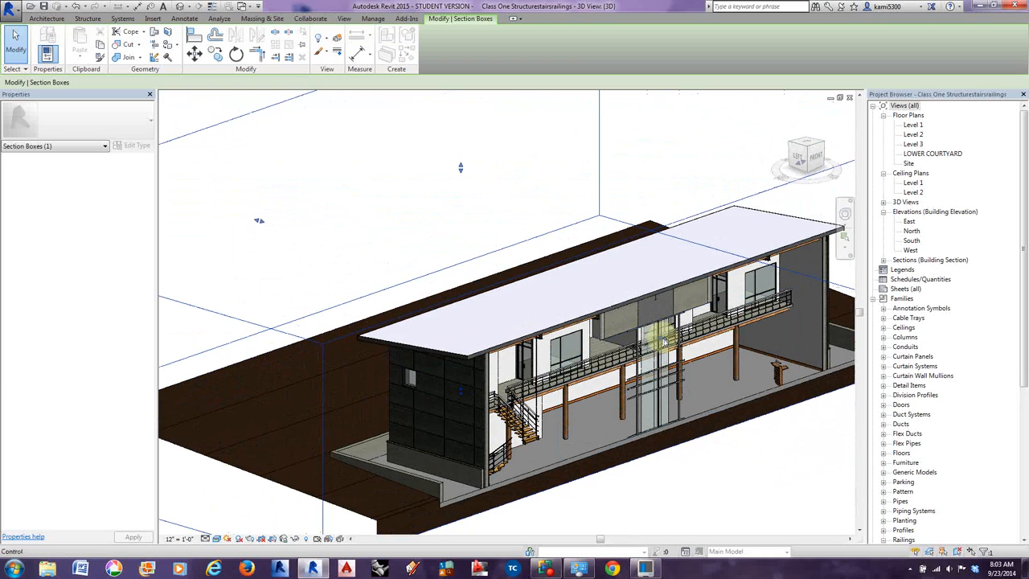
mouse_move(664, 341)
left_mouse_down()
mouse_move(661, 329)
mouse_move(653, 334)
left_mouse_up()
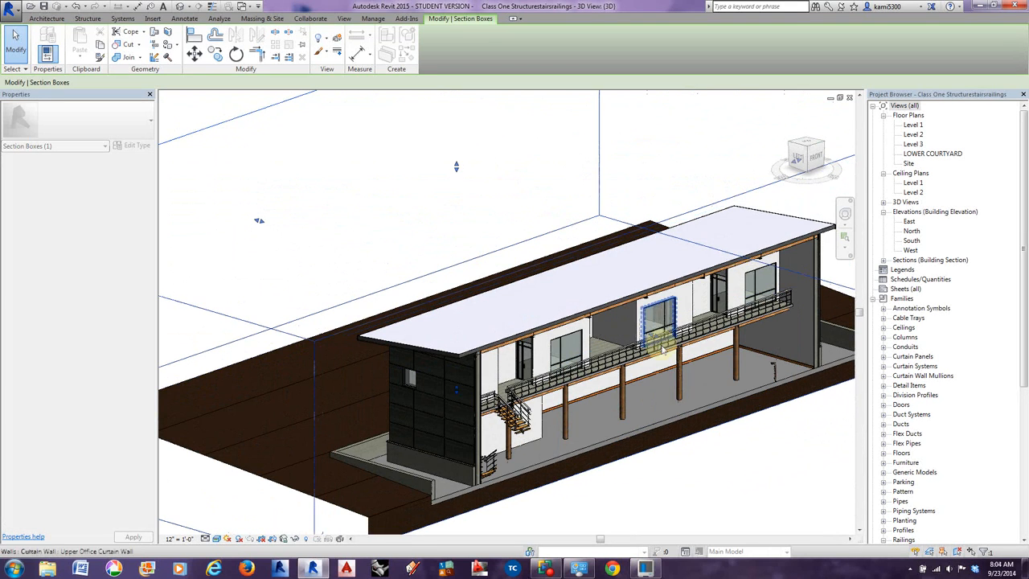
Set the work plane by picking a plane on the lower rear wall, Exterior - CMU Insulated Bottom.
middle_click_drag(661, 390, 574, 409, "shift")
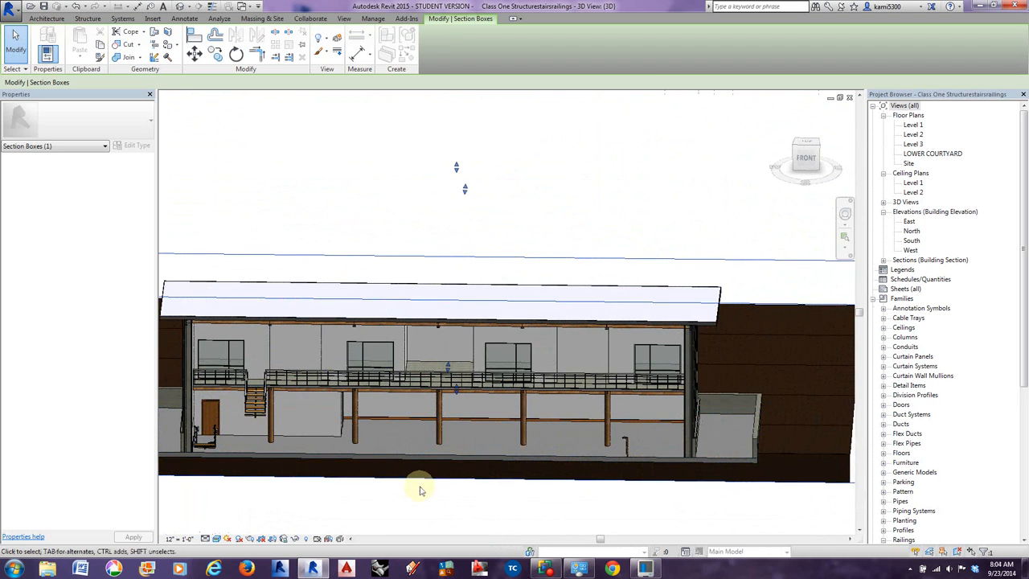
middle_click_drag(420, 487, 688, 337, "shift")
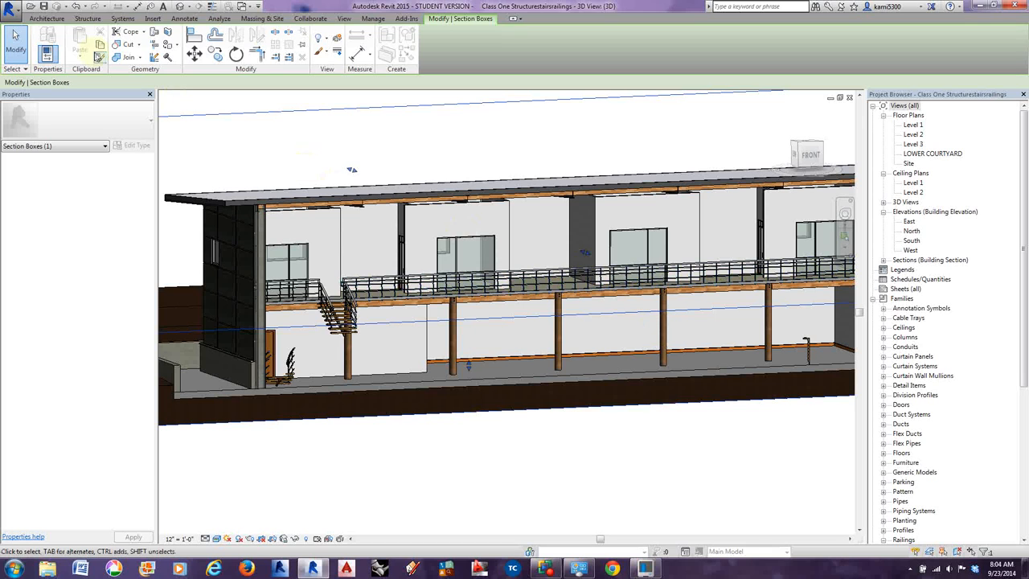
left_click(40, 18)
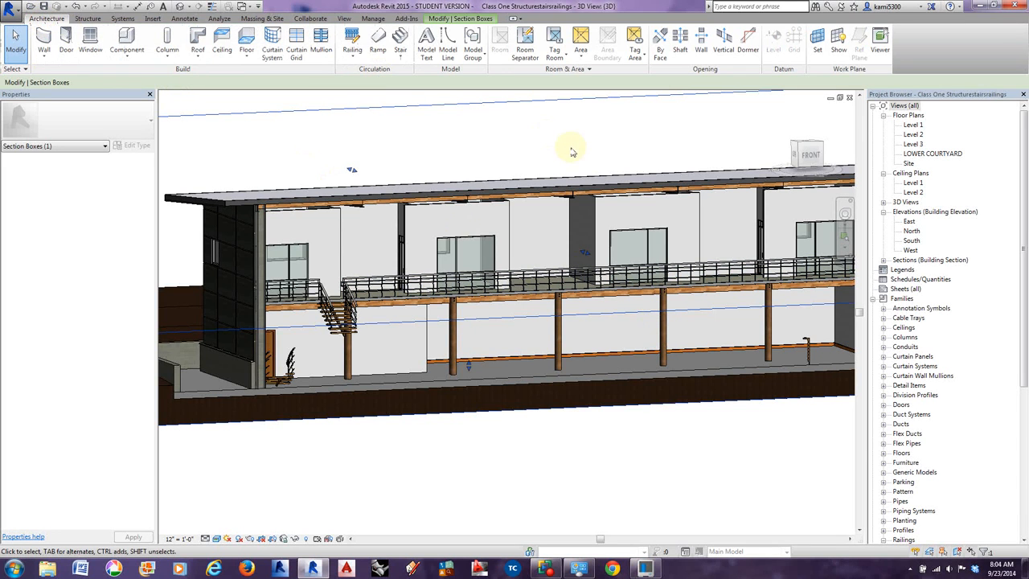
left_click(817, 40)
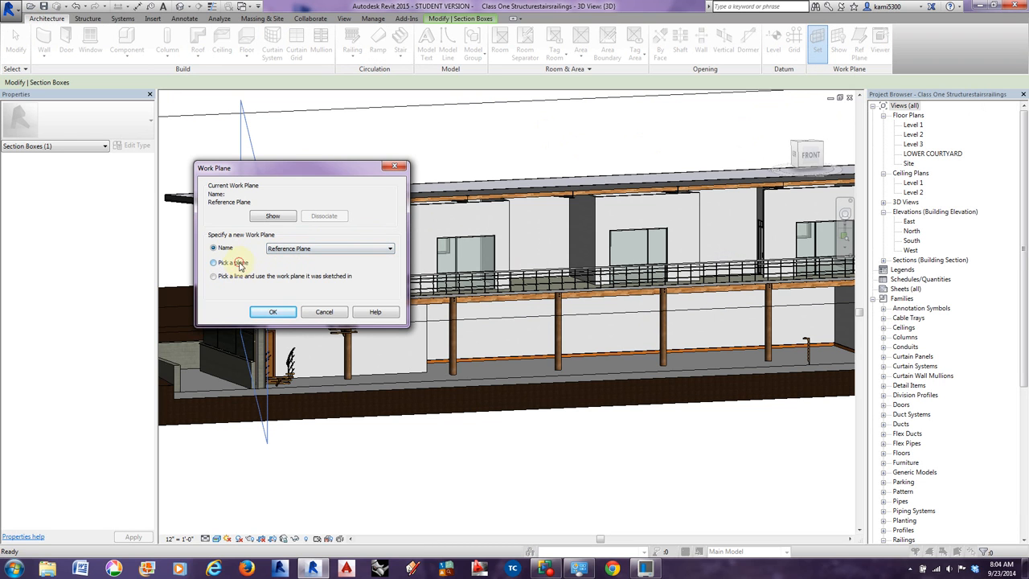
left_click(272, 311)
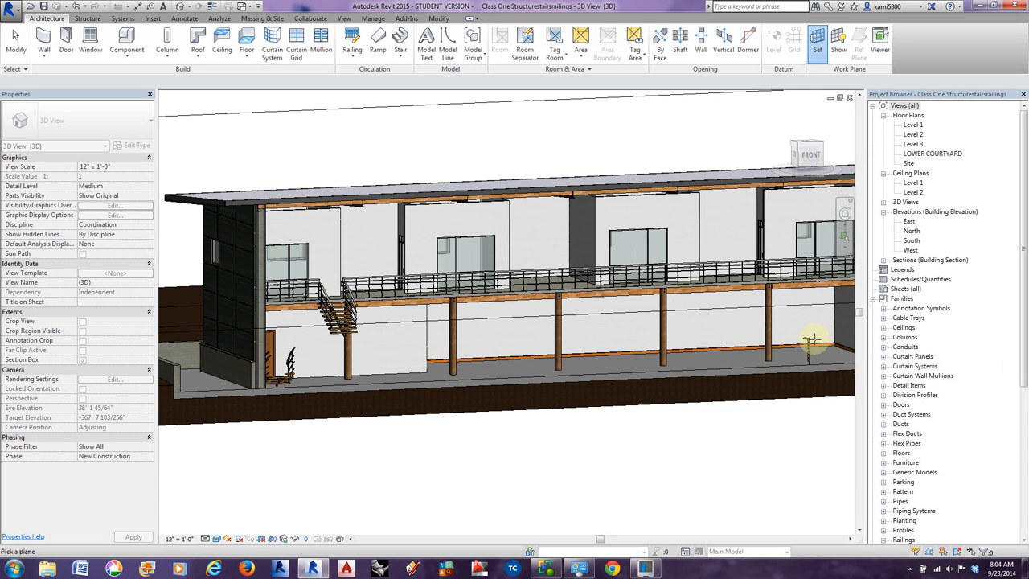
middle_click_drag(778, 330, 701, 338, "shift")
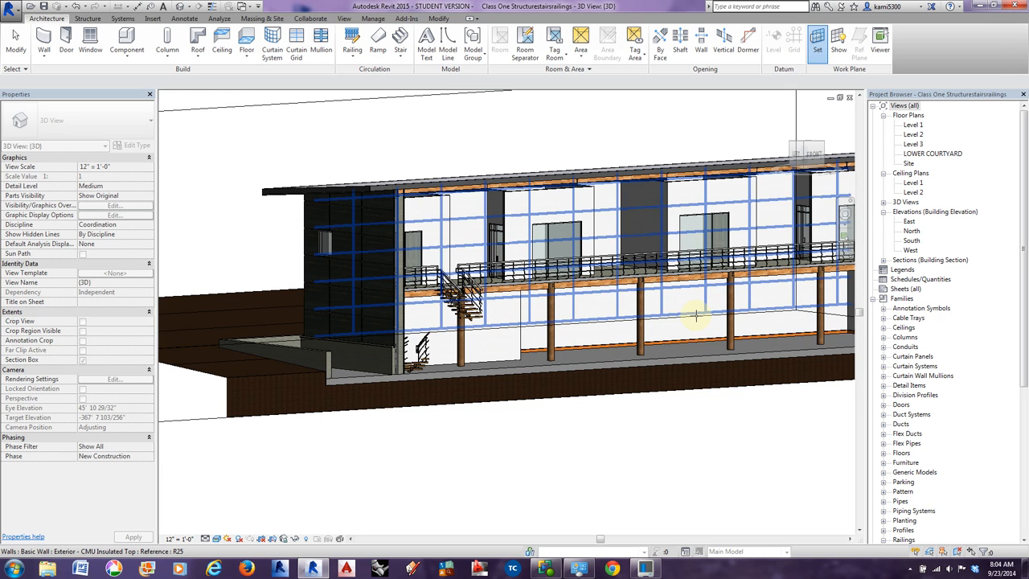
key("Tab")
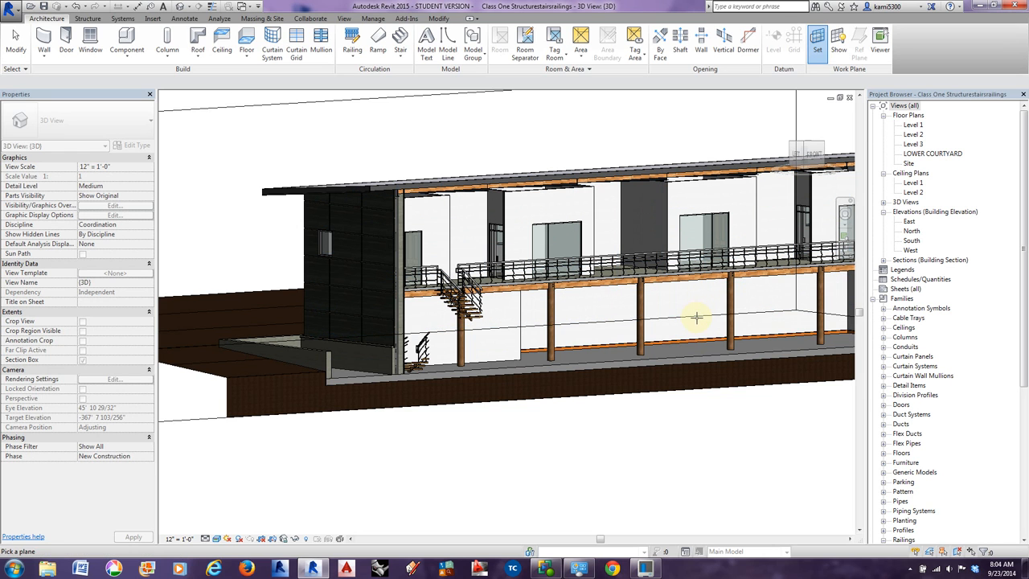
left_click(698, 316)
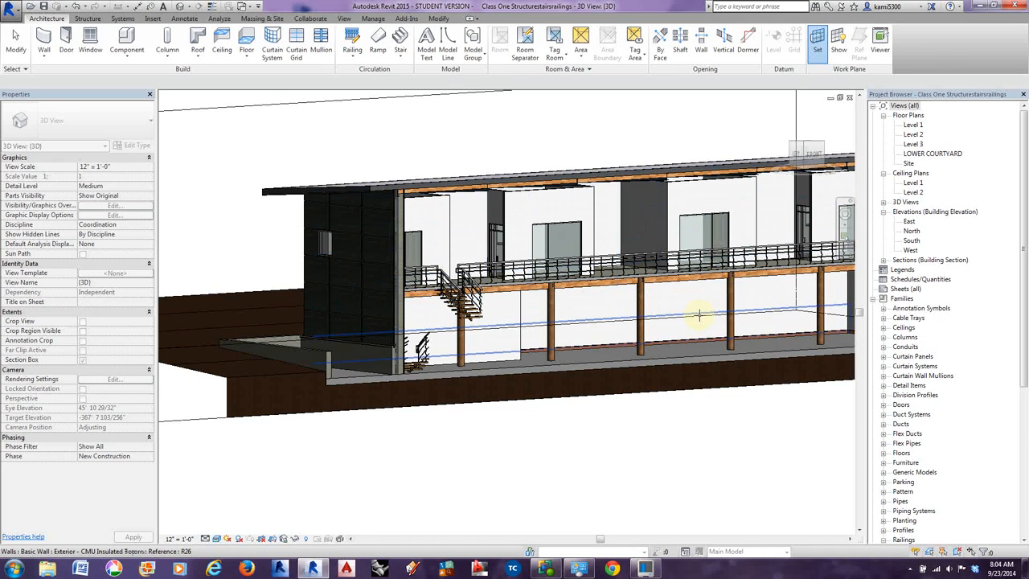
key("Escape")
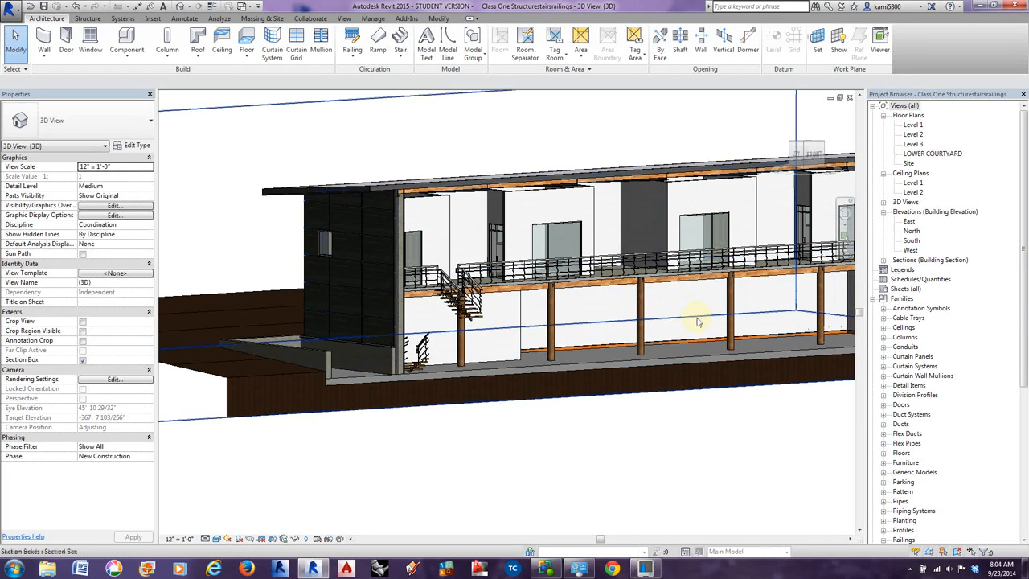
Place model text reading "University of Idaho" on the rear wall beneath the upper walkway.
middle_click_drag(686, 331, 620, 339)
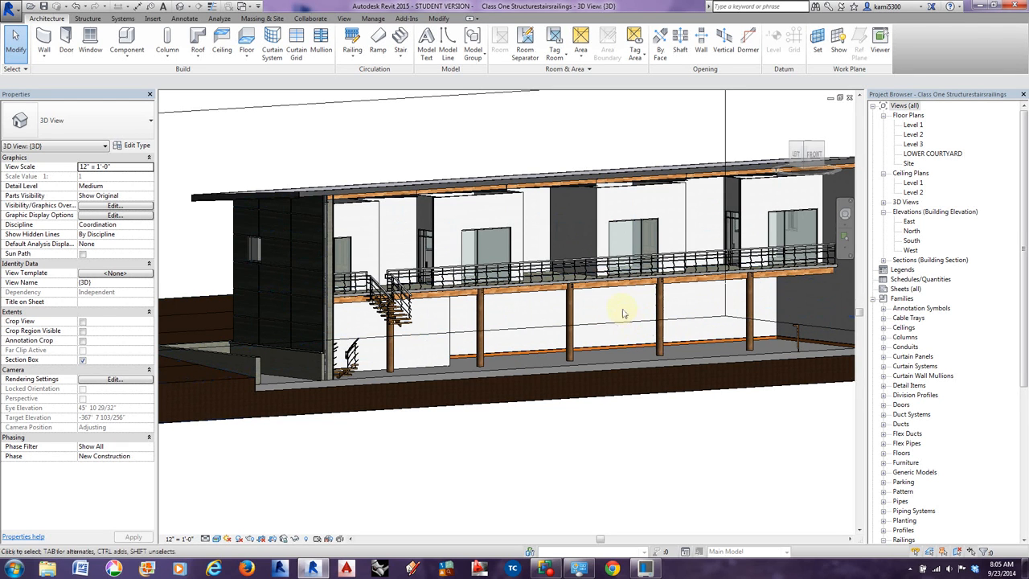
left_click(426, 47)
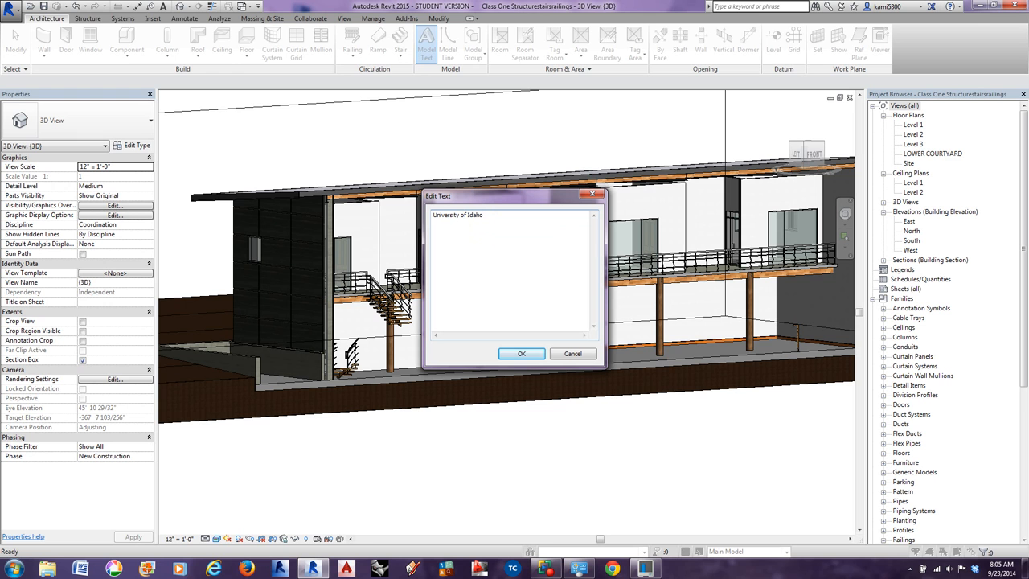
left_click(520, 355)
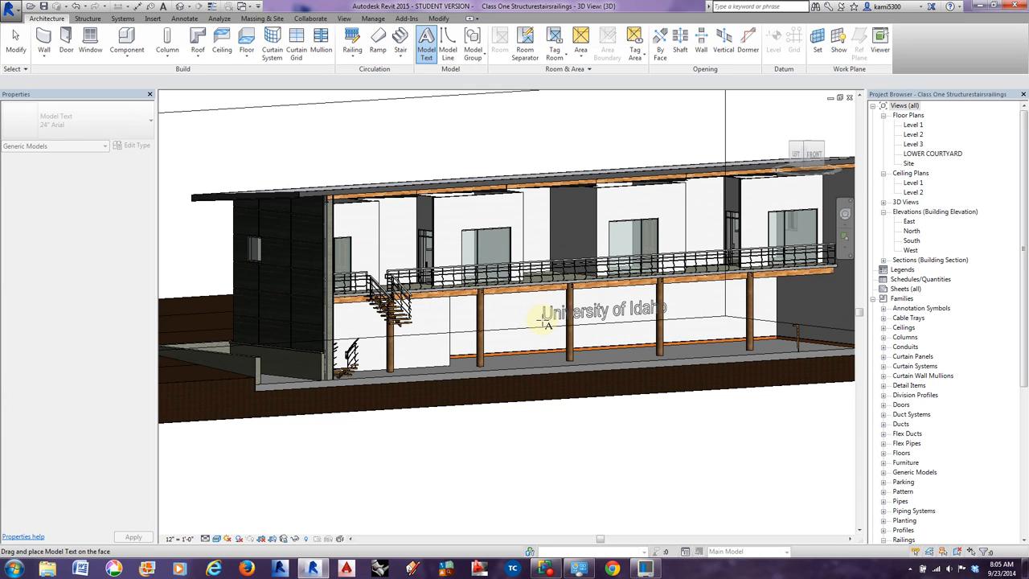
key("Escape")
key("Escape")
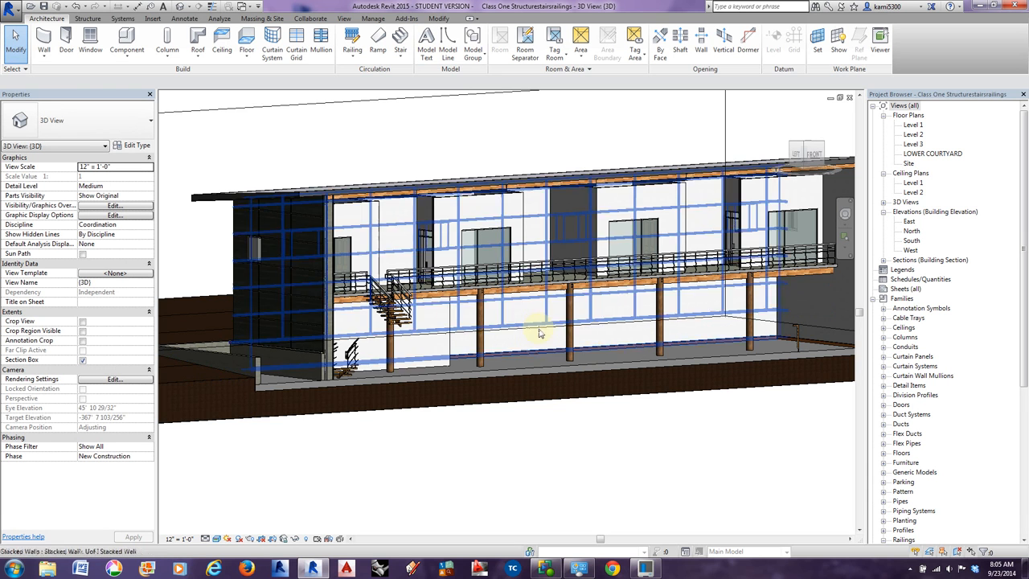
Try to move the University of Idaho text onto the rear wall's interior side by picking a new work plane with Face placement.
middle_click_drag(492, 357, 750, 378, "shift")
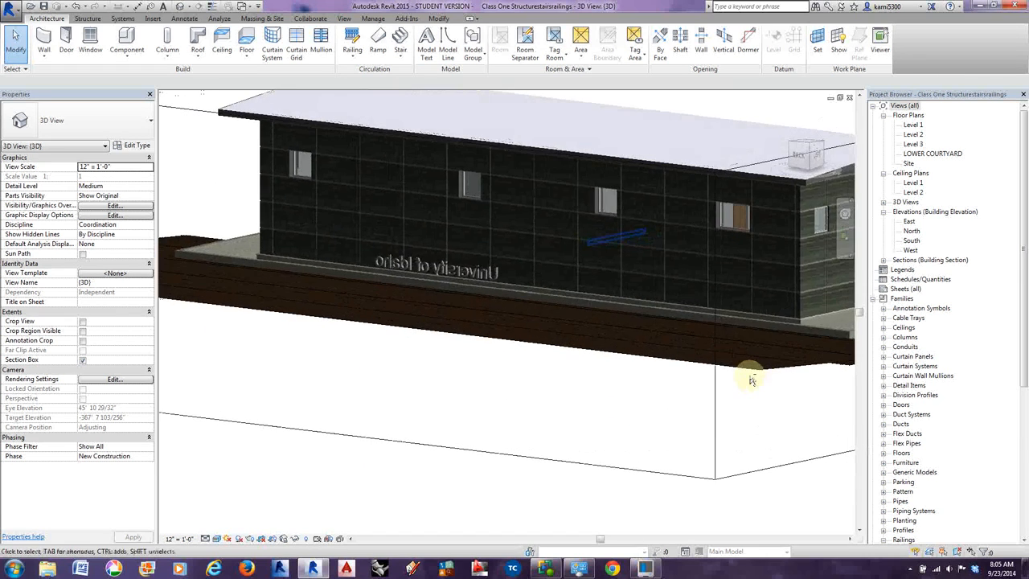
scroll(442, 262, "up", 4)
left_click(465, 272)
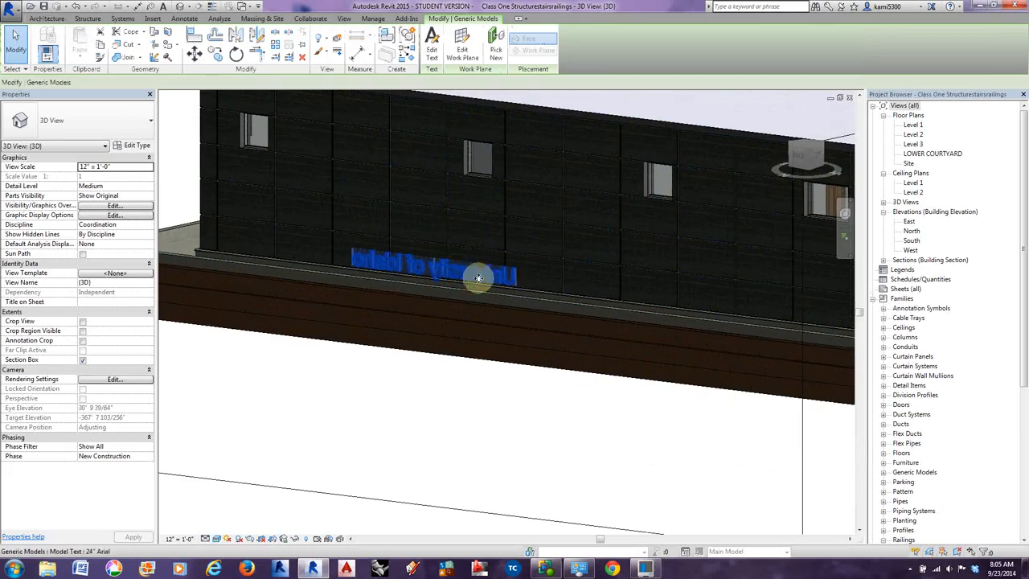
middle_click_drag(474, 275, 353, 338, "shift")
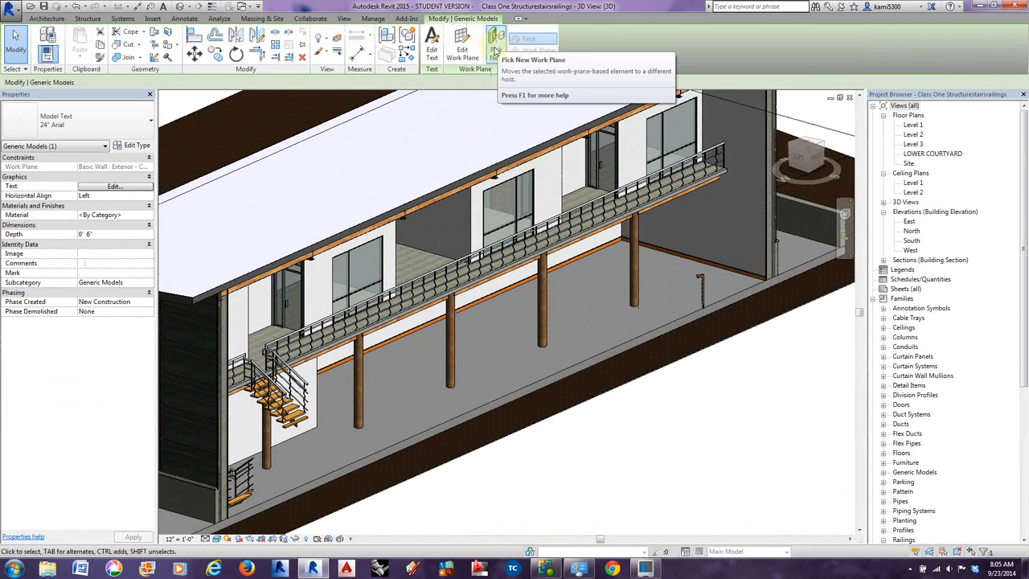
left_click(496, 44)
middle_click_drag(506, 313, 486, 275, "shift")
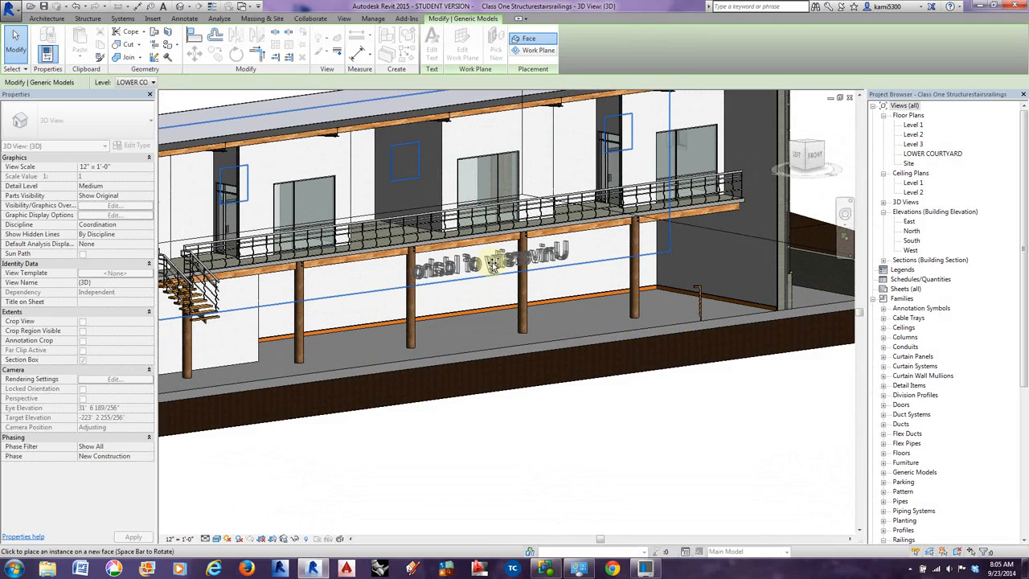
left_click(493, 266)
middle_click_drag(509, 309, 485, 256, "shift")
scroll(486, 257, "up", 1)
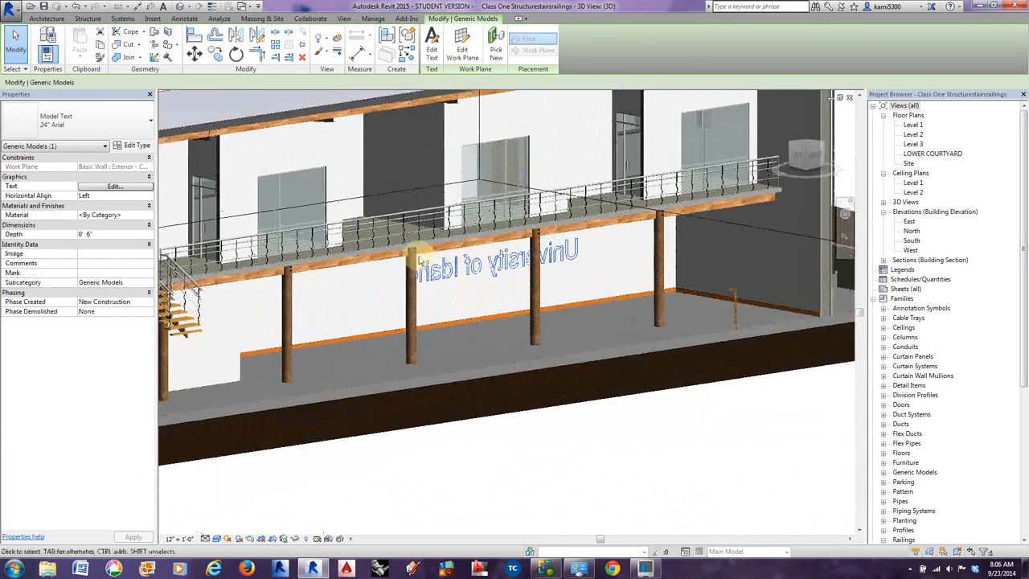
left_click(17, 49)
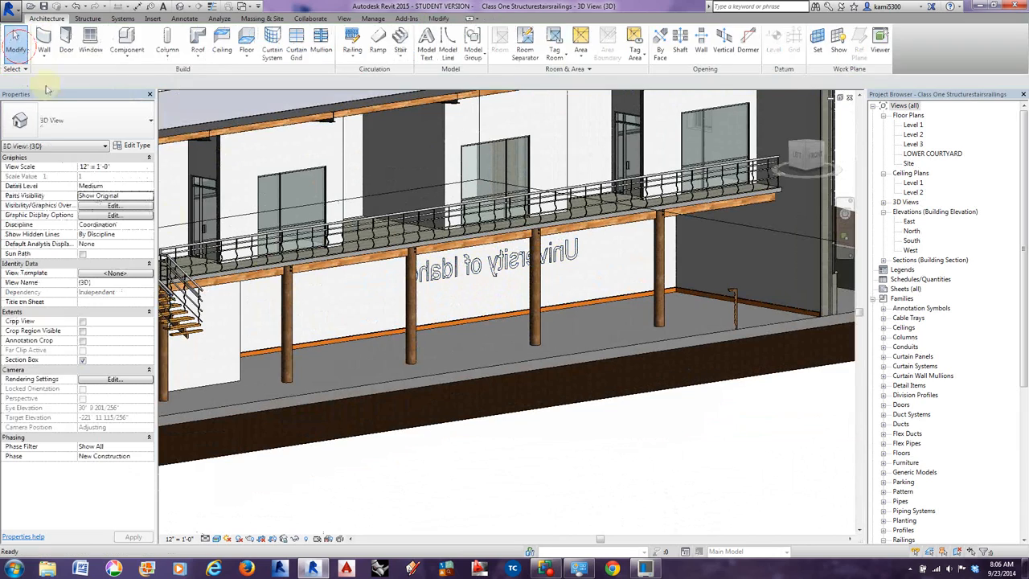
Delete the University of Idaho model text from the rear wall.
left_click(495, 278)
middle_click_drag(495, 277, 485, 308, "shift")
scroll(484, 307, "down", 1)
key("Delete")
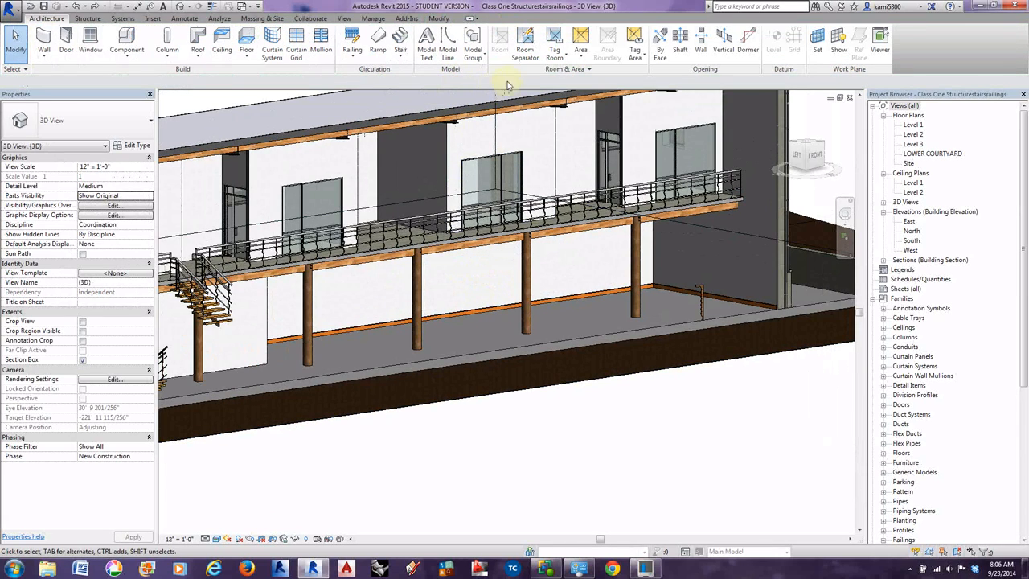
Move the right end face of the section box inward to cut off the end of the building.
middle_click_drag(646, 282, 747, 292, "shift")
left_click(768, 289)
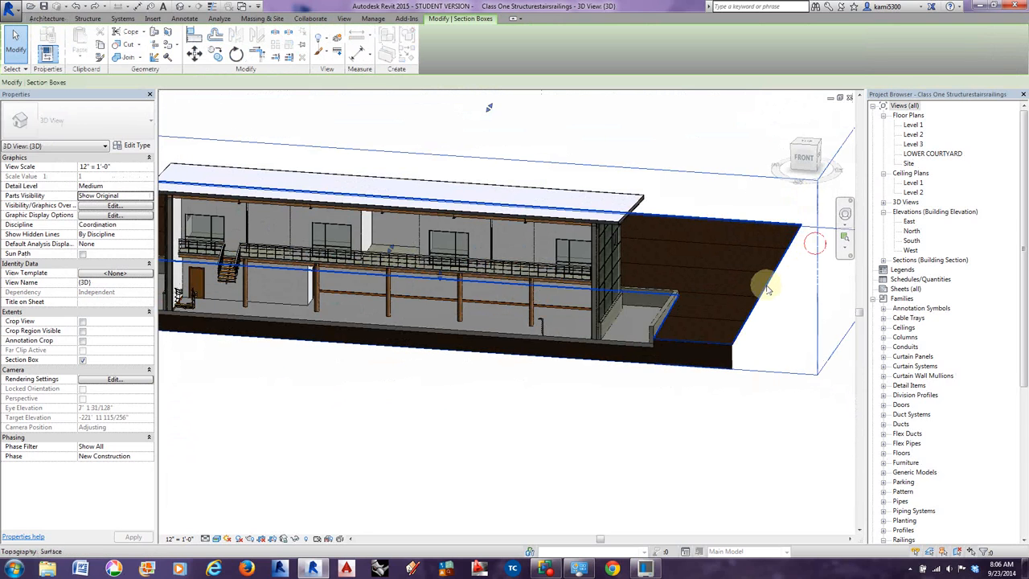
scroll(768, 289, "down", 2)
middle_click_drag(755, 349, 719, 359, "shift")
left_click_drag(826, 254, 608, 281)
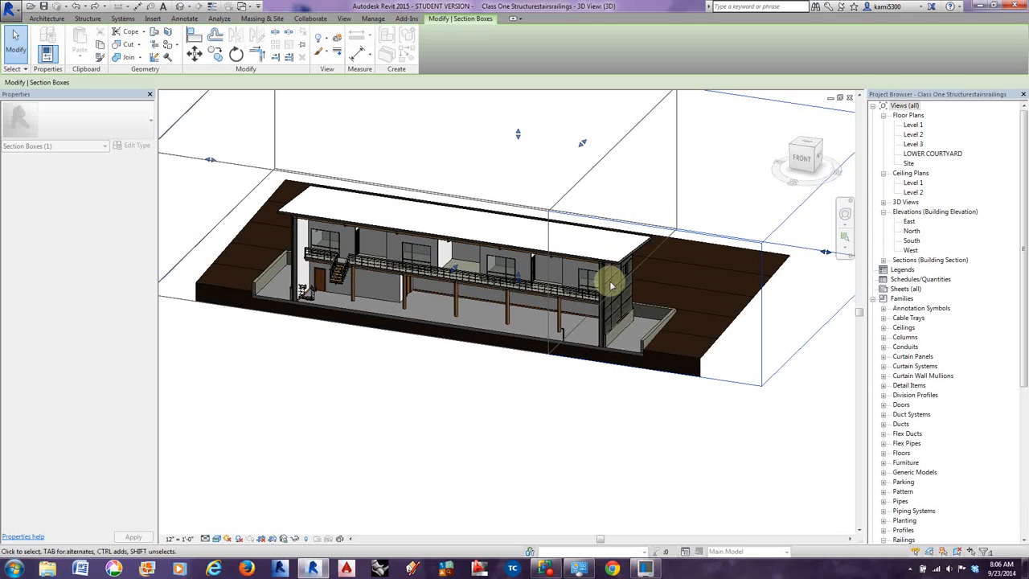
Set the work plane by picking the interior face of the rear wall at the cut end of the building.
middle_click_drag(609, 281, 594, 386, "shift")
scroll(568, 317, "up", 3)
scroll(565, 326, "up", 3)
left_click(46, 18)
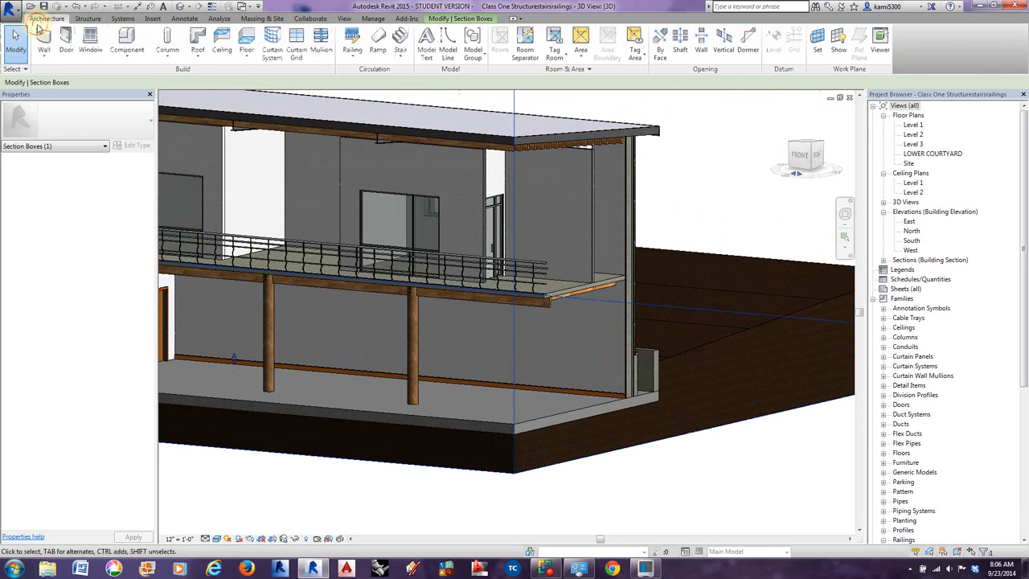
left_click(818, 41)
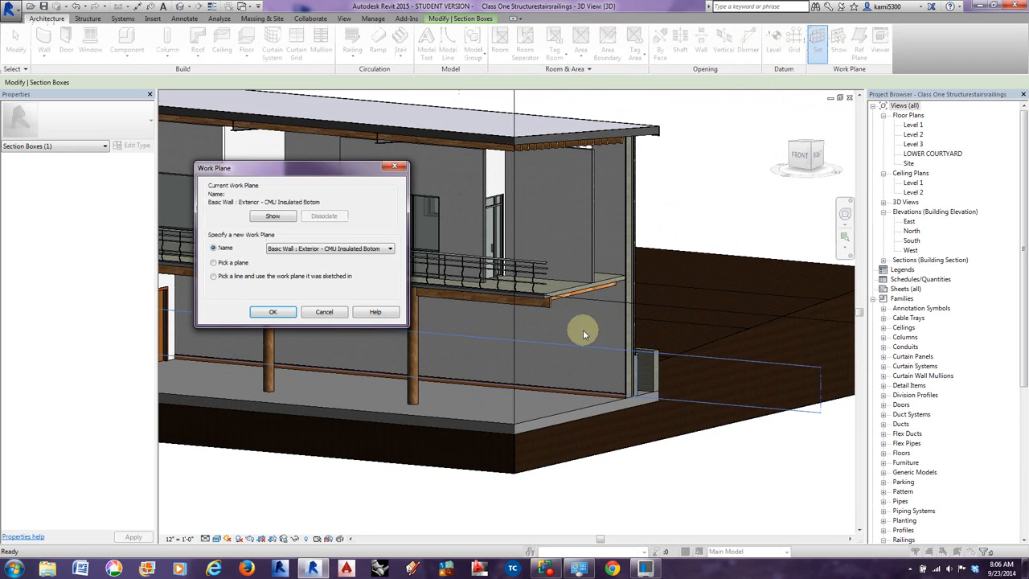
left_click(274, 314)
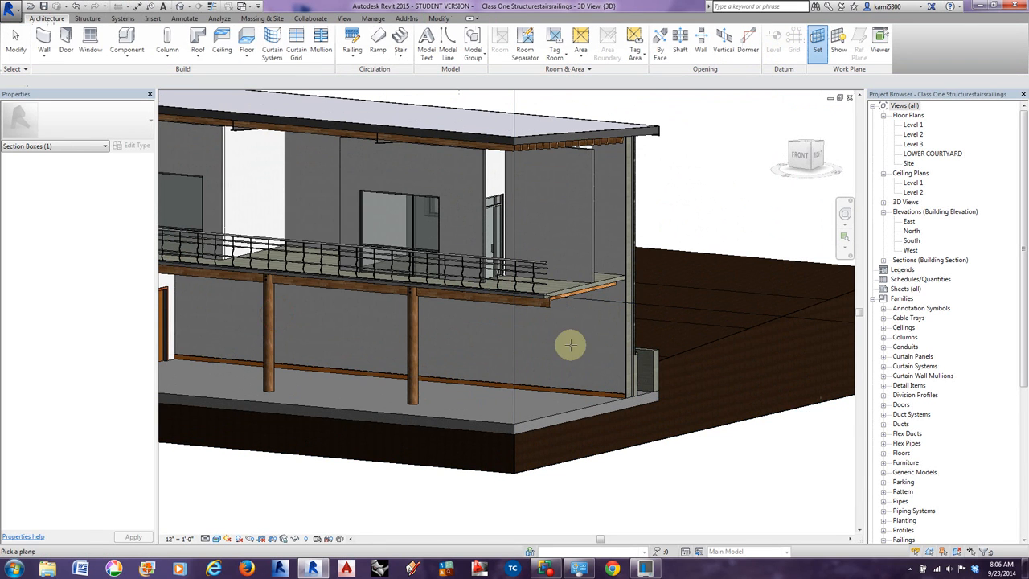
left_click(625, 316)
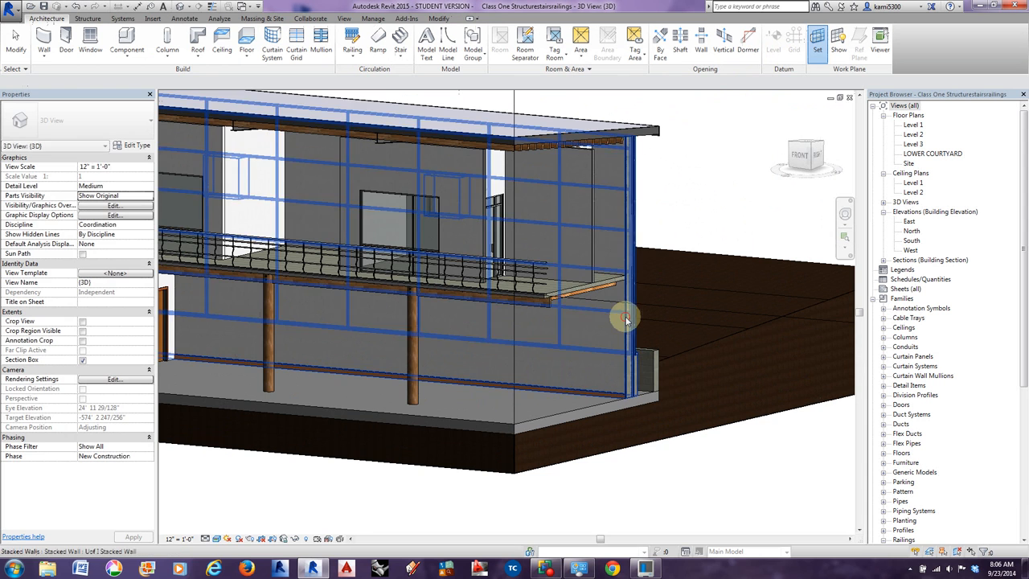
Place model text reading "University of Idaho" on the interior face of the rear wall, beneath the upper walkway.
middle_click_drag(586, 370, 615, 372)
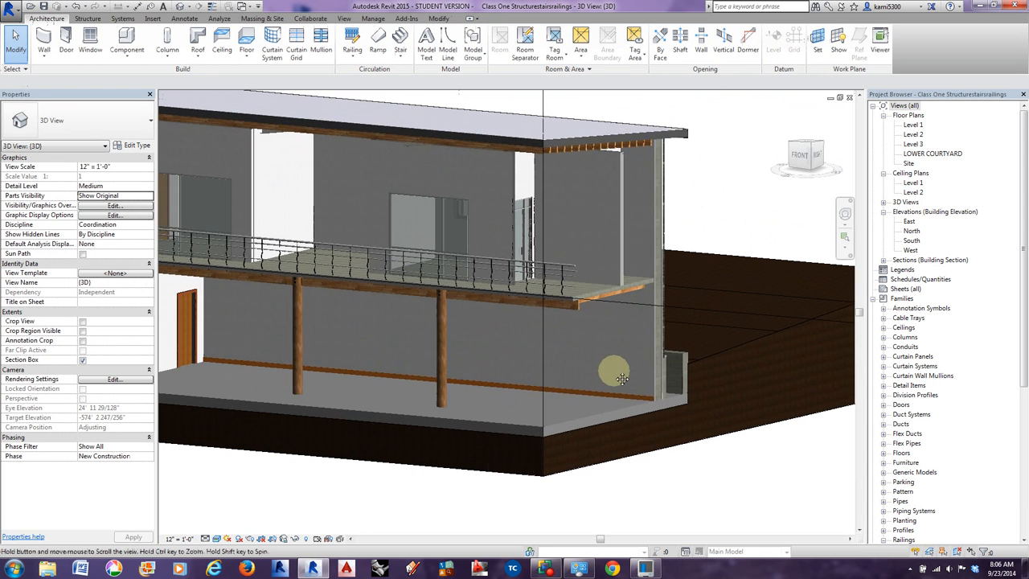
left_click(426, 44)
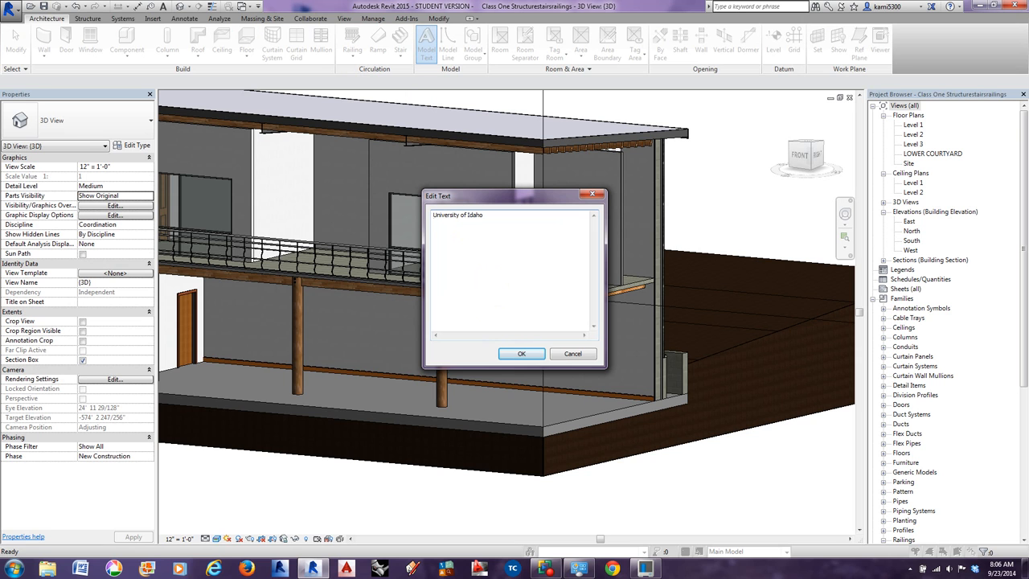
left_click(518, 355)
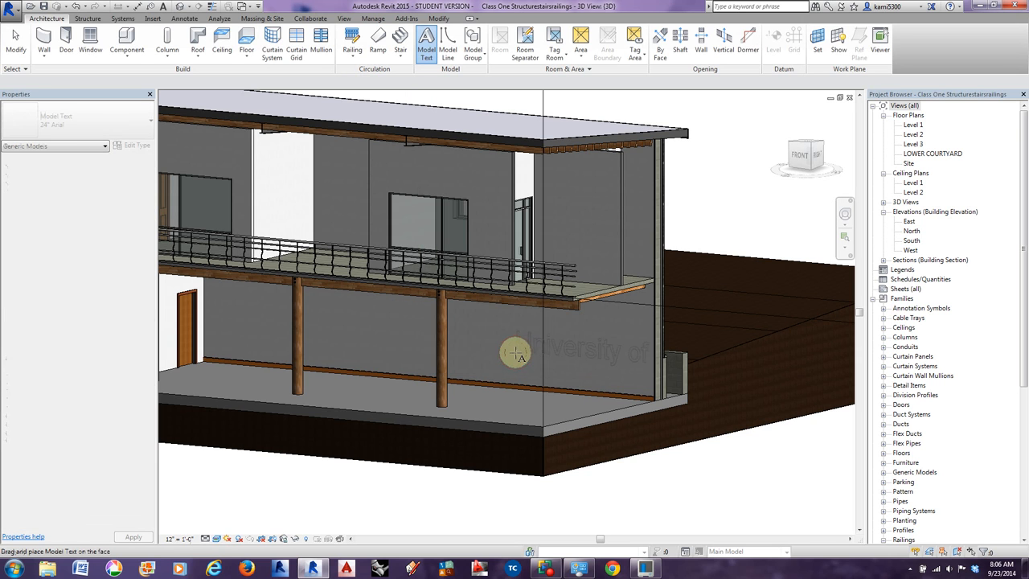
left_click(401, 339)
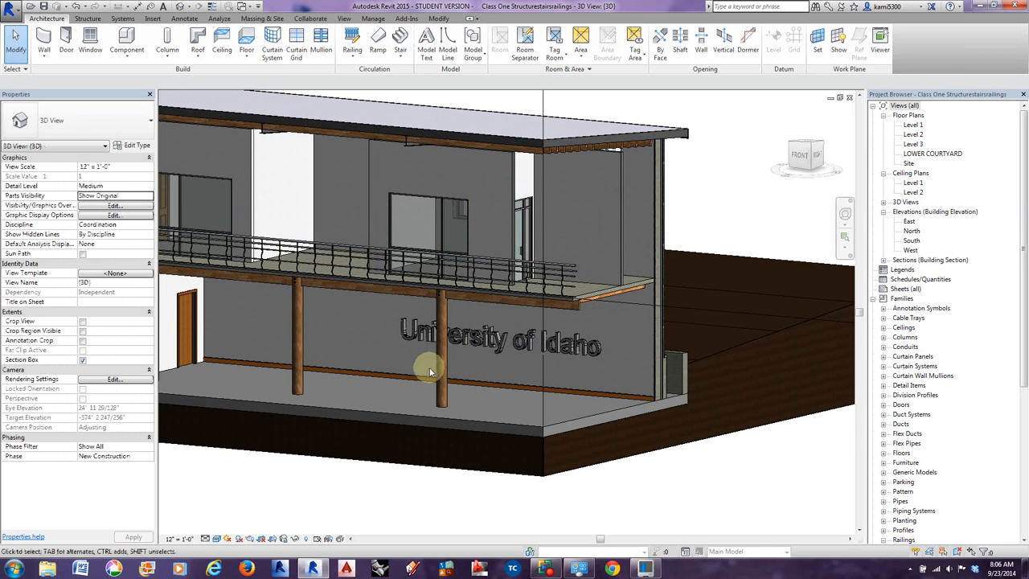
left_click(16, 40)
left_click(21, 54)
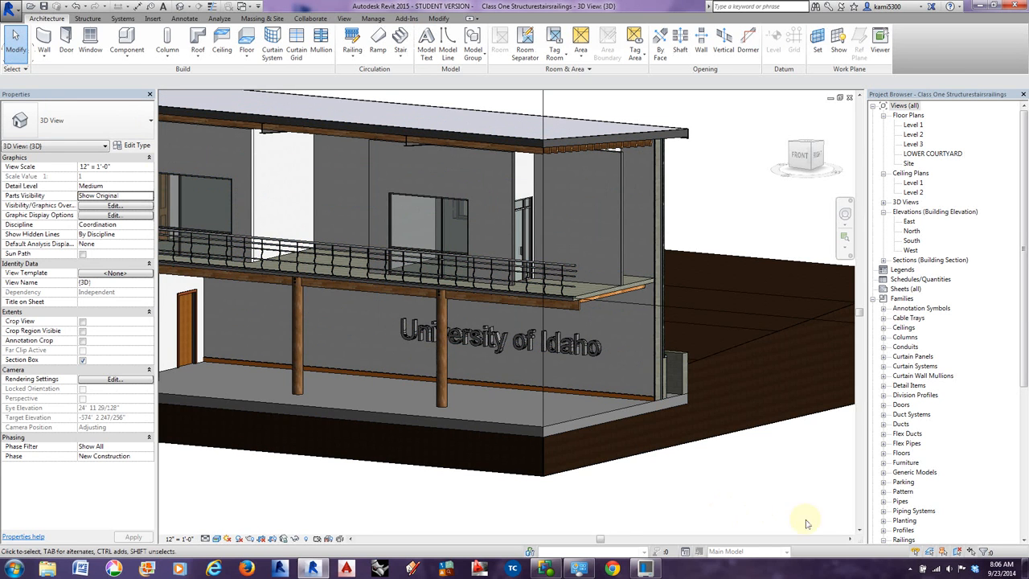
Set the depth of the University of Idaho model text to 0' 2".
scroll(600, 328, "up", 2)
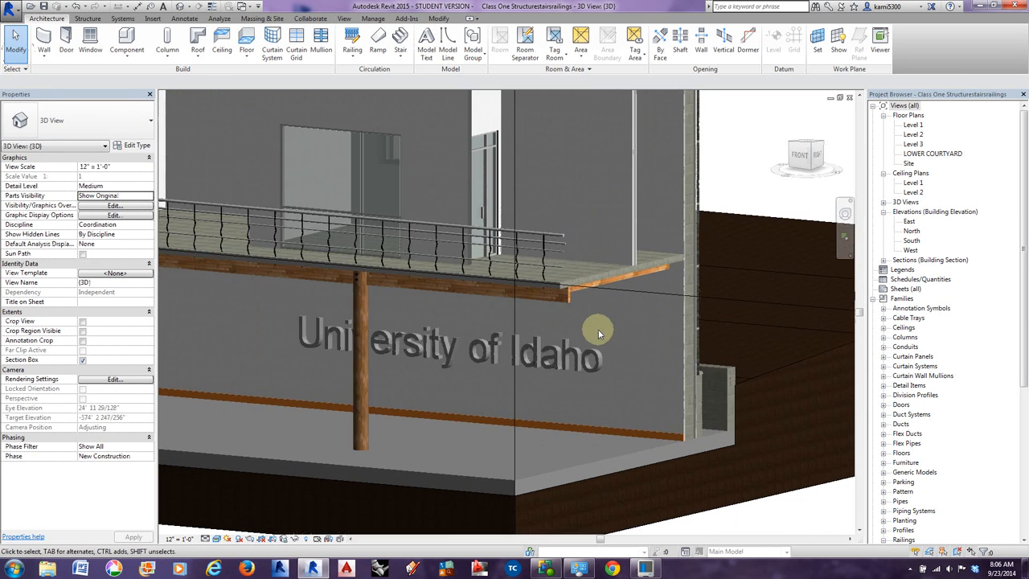
middle_click_drag(618, 383, 518, 361, "shift")
left_click(624, 366)
scroll(522, 361, "up", 2)
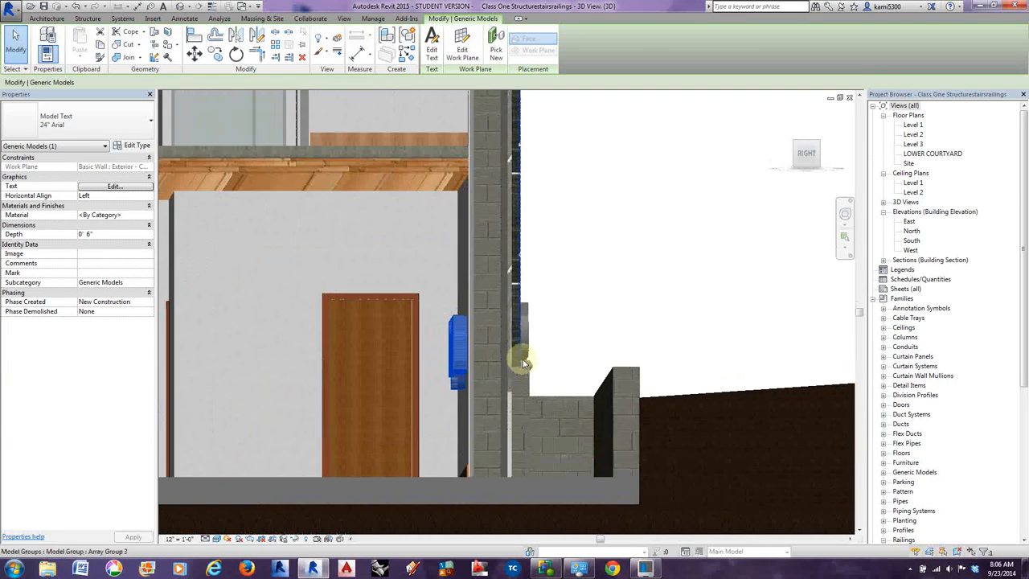
key("Escape")
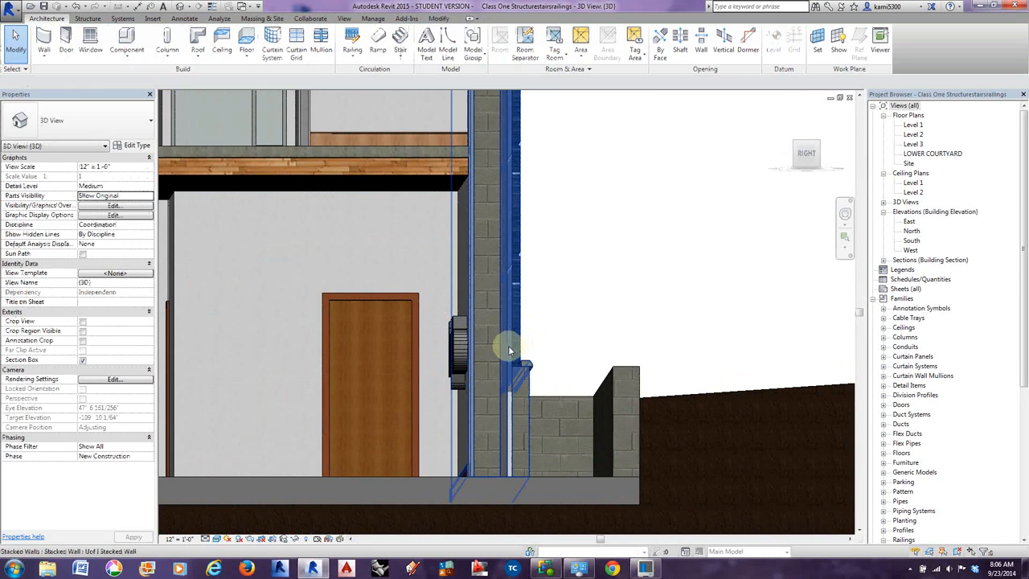
mouse_move(496, 359)
middle_mouse_down("shift")
mouse_move(518, 372)
mouse_move(505, 363)
middle_mouse_up("shift")
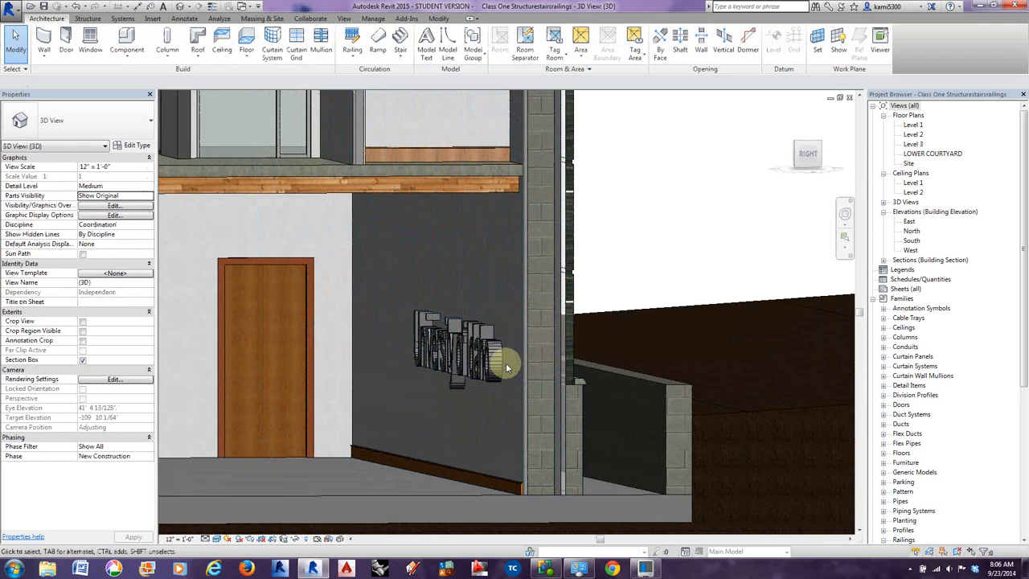
scroll(518, 361, "up", 2)
left_click(473, 344)
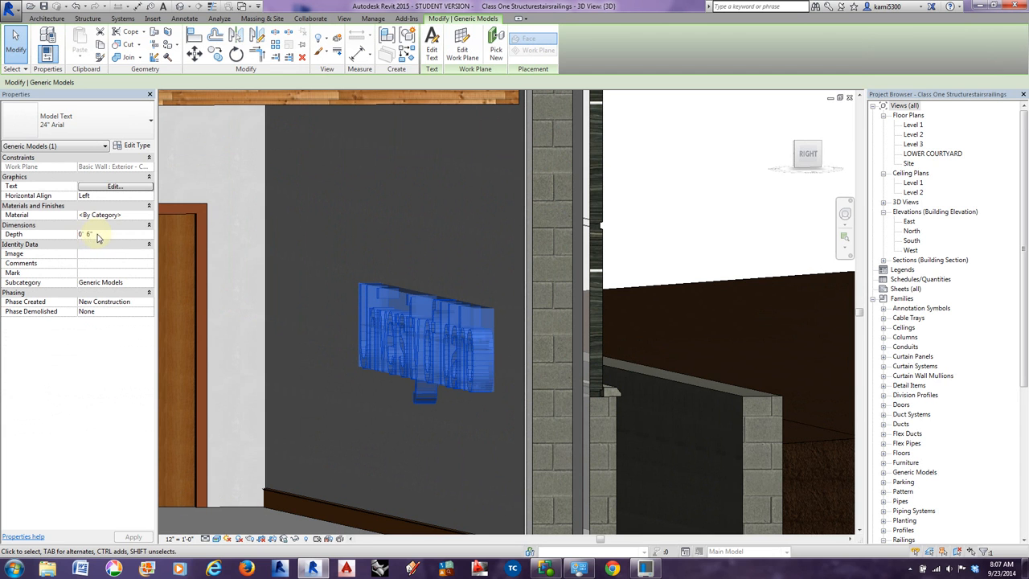
left_click(85, 234)
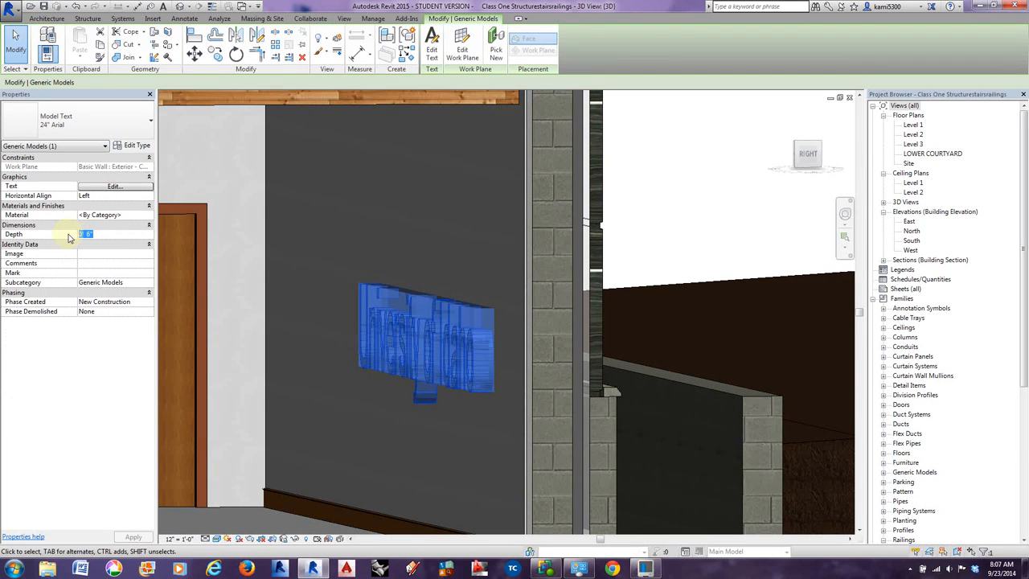
type("0' 2\"")
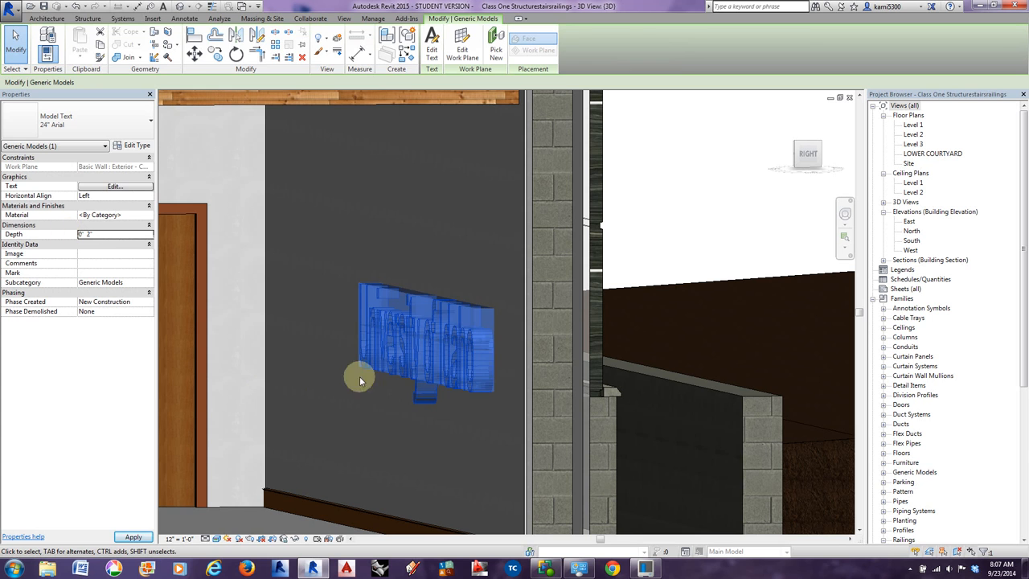
left_click(408, 445)
Open the type properties of the University of Idaho model text.
left_click(475, 360)
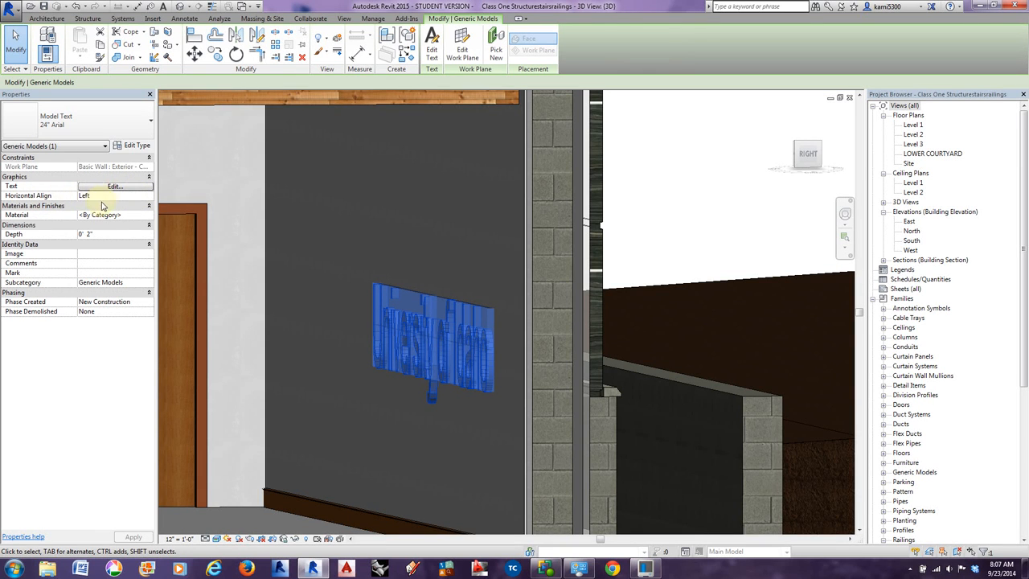
key("Escape")
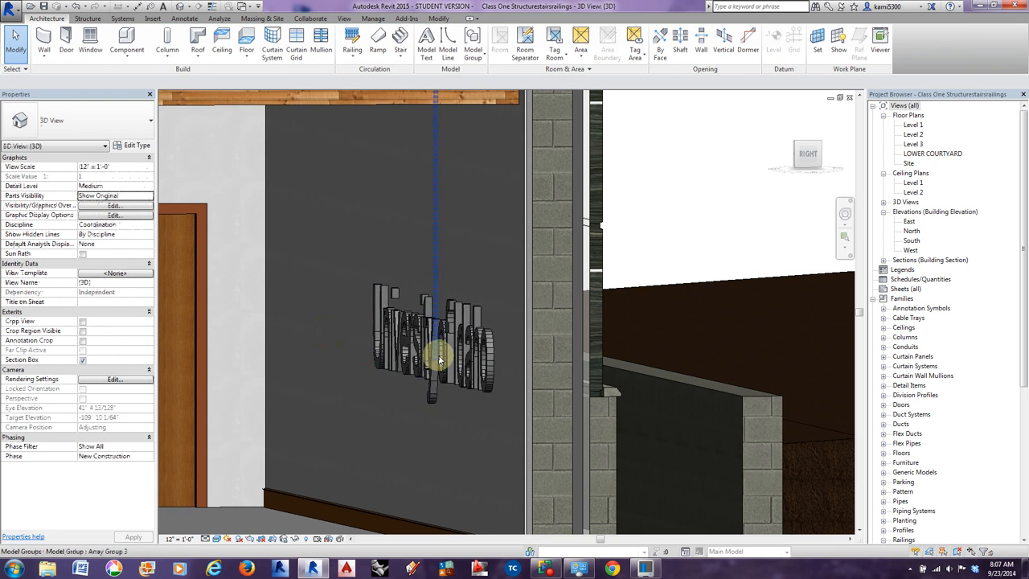
left_click(432, 359)
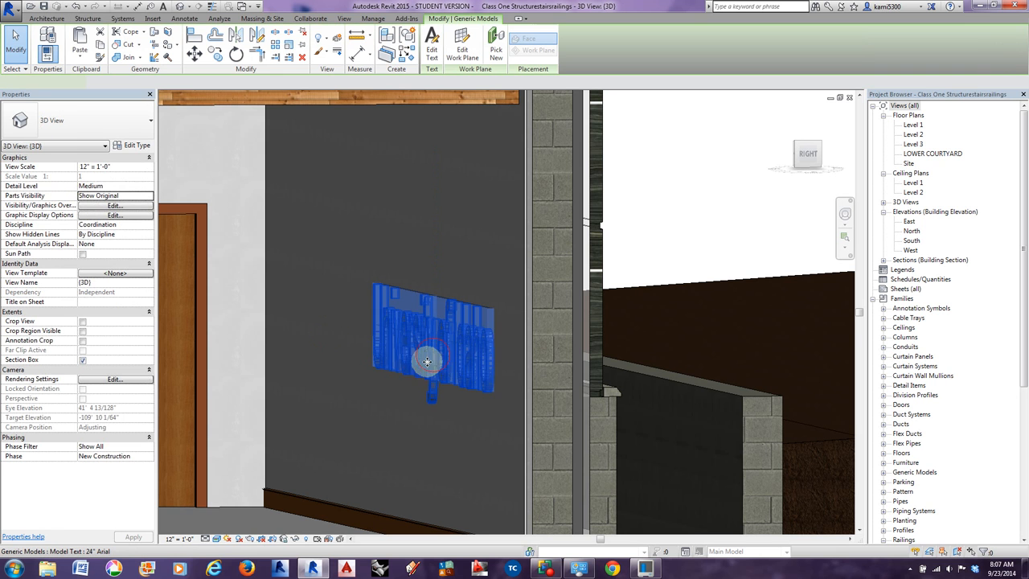
left_click(135, 148)
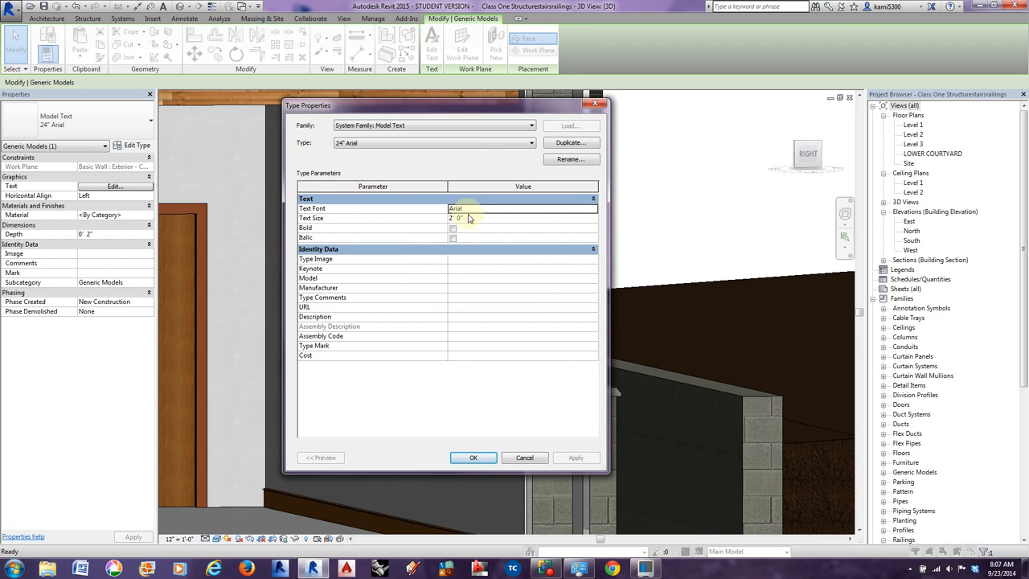
left_click(593, 209)
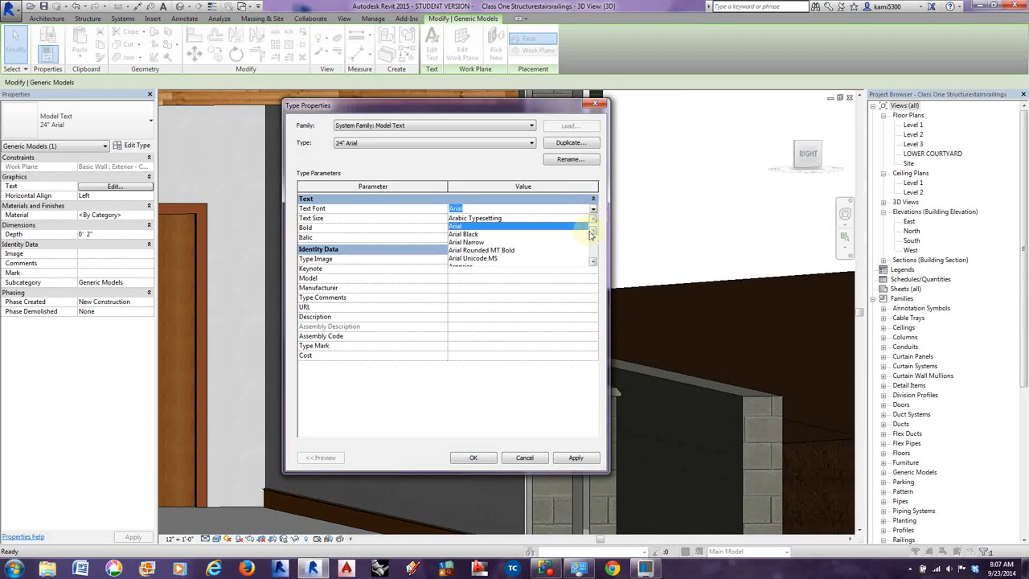
left_click_drag(595, 233, 592, 212)
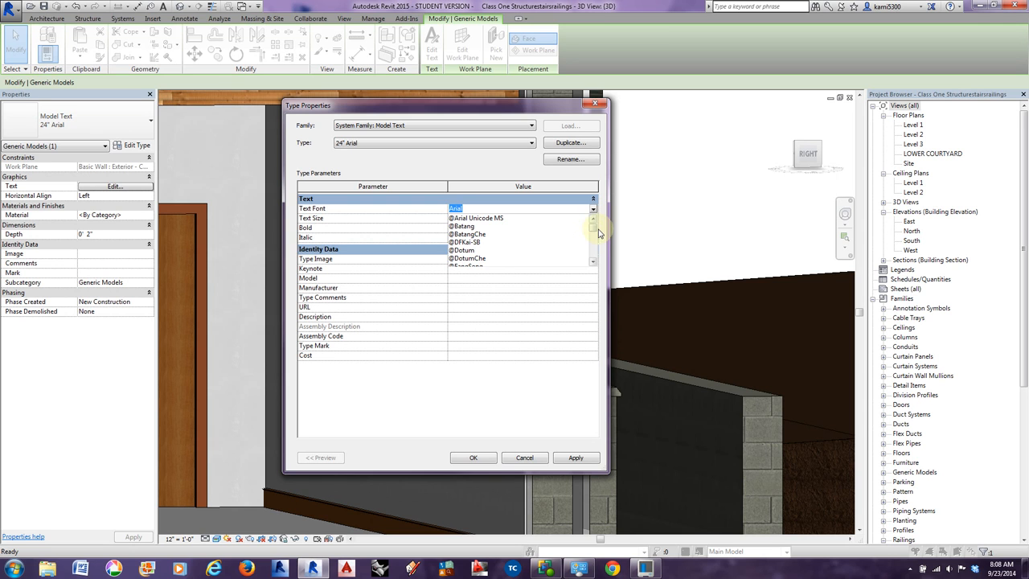
left_click(587, 226)
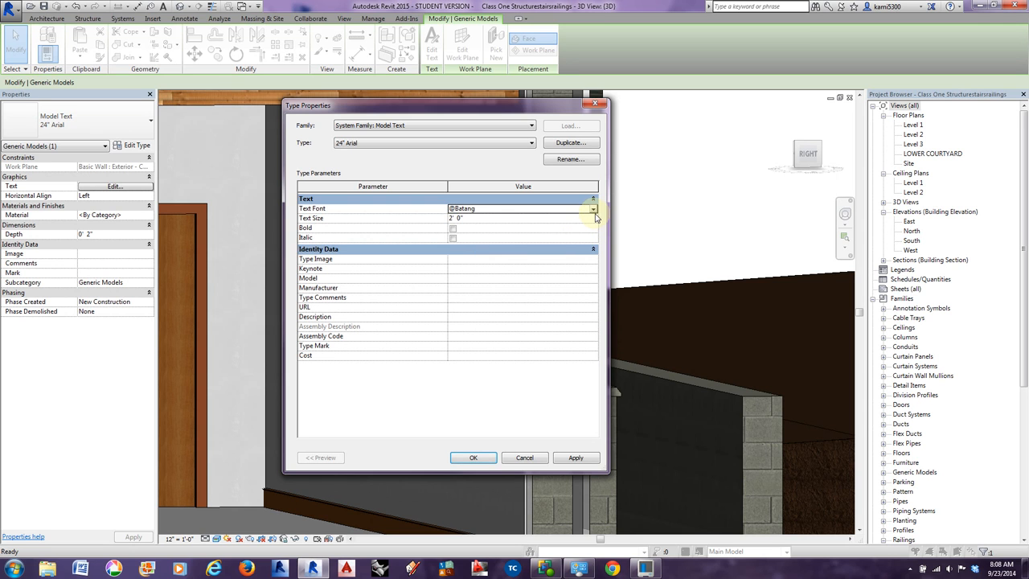
Change the font of the 24" Arial model text type to BankGothic Lt BT and apply it.
left_click(592, 209)
left_click(593, 231)
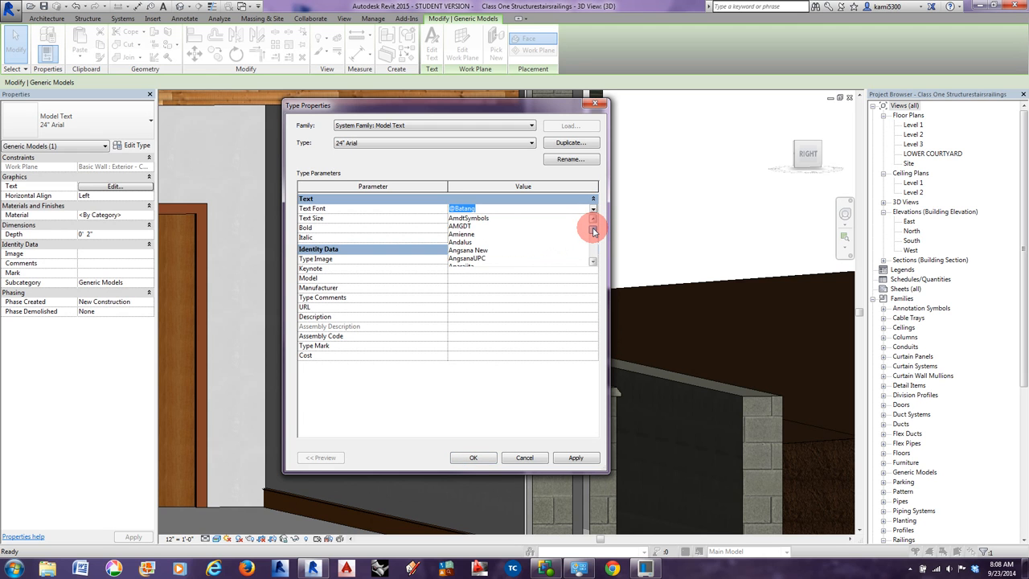
left_click(593, 232)
left_click(593, 231)
left_click(593, 232)
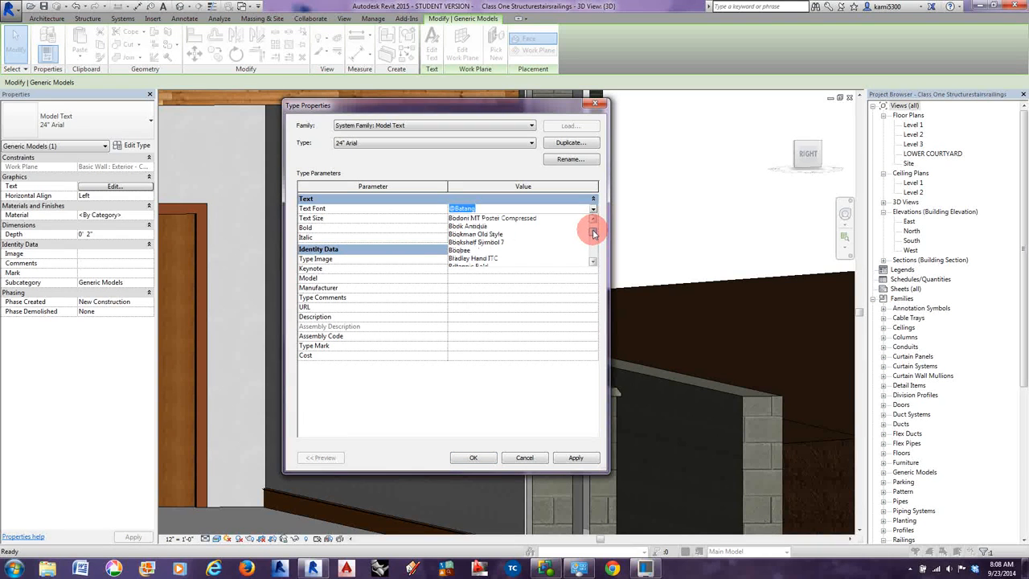
left_click(593, 232)
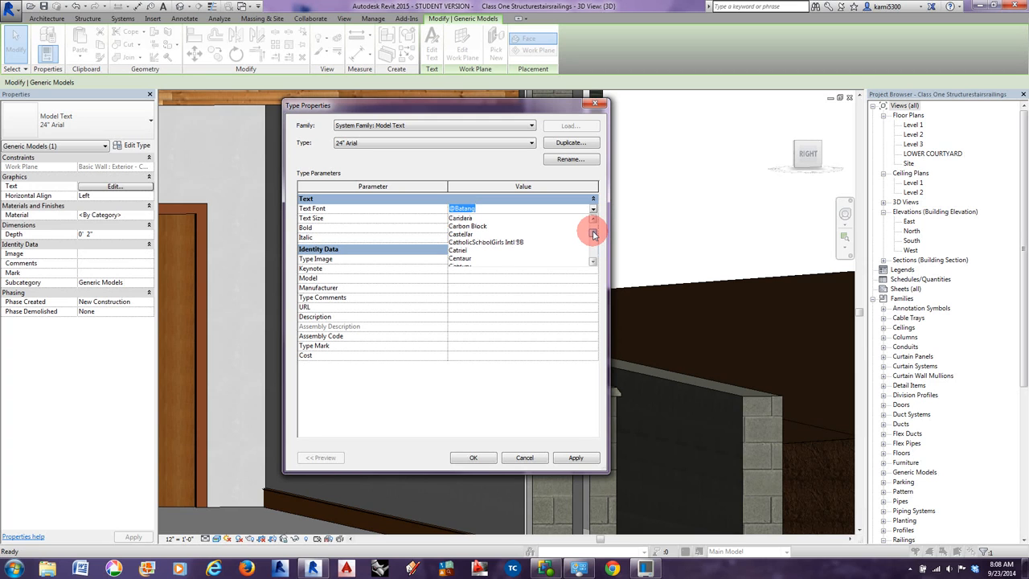
left_click(593, 232)
left_click(593, 233)
left_click(593, 232)
left_click(593, 232)
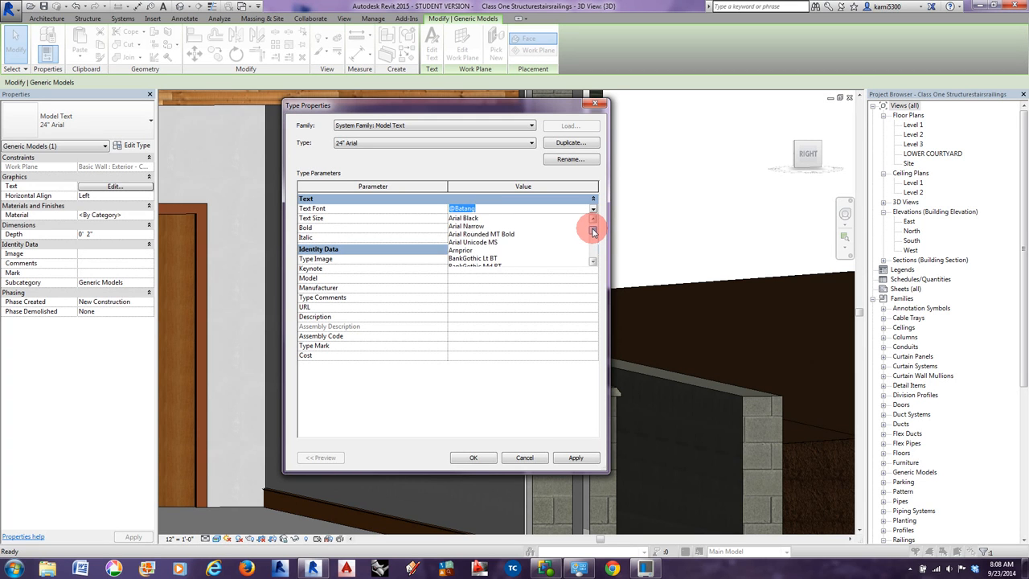
left_click(594, 232)
left_click(593, 232)
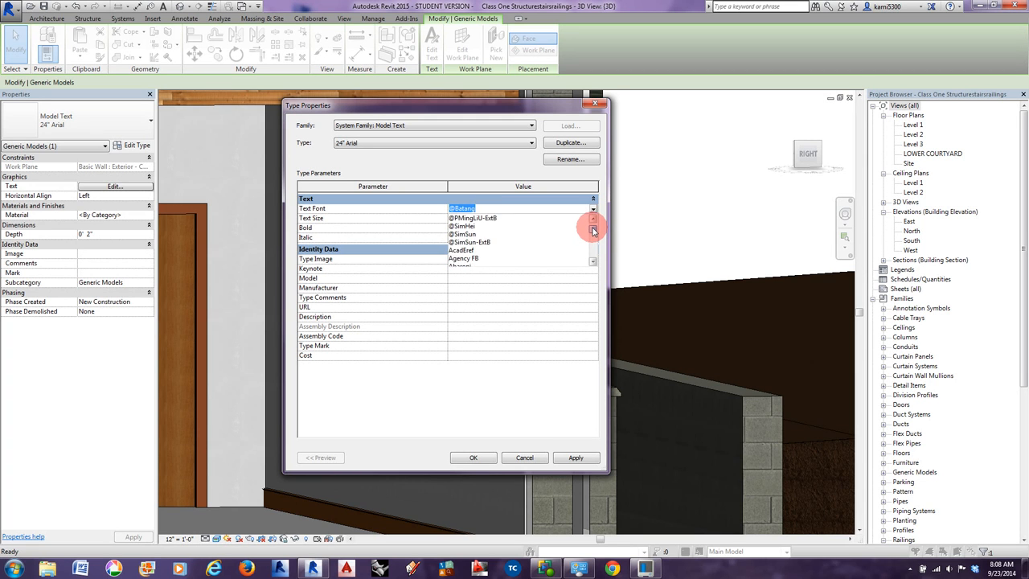
left_click(593, 231)
left_click(593, 231)
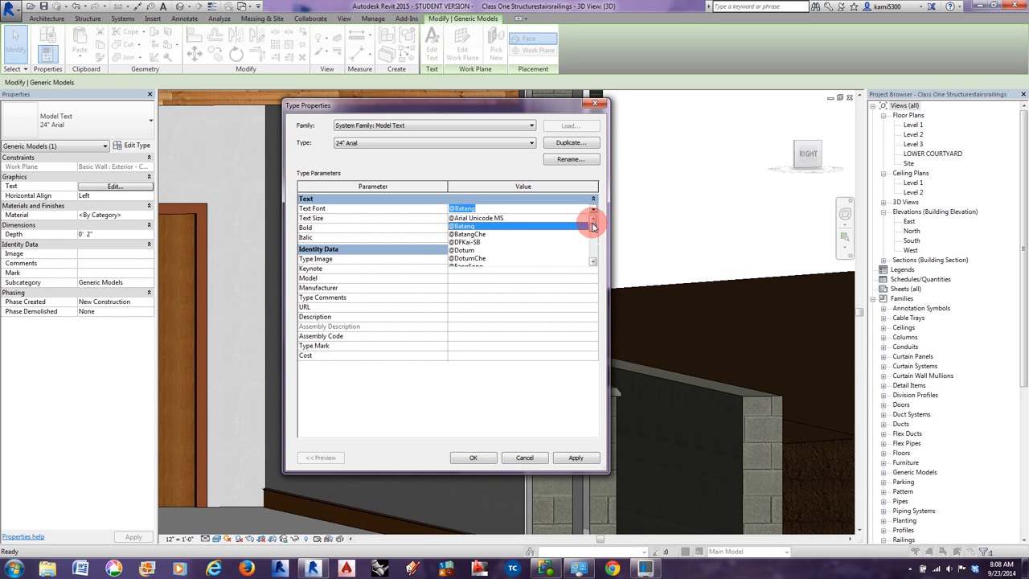
left_click(592, 264)
left_click(592, 264)
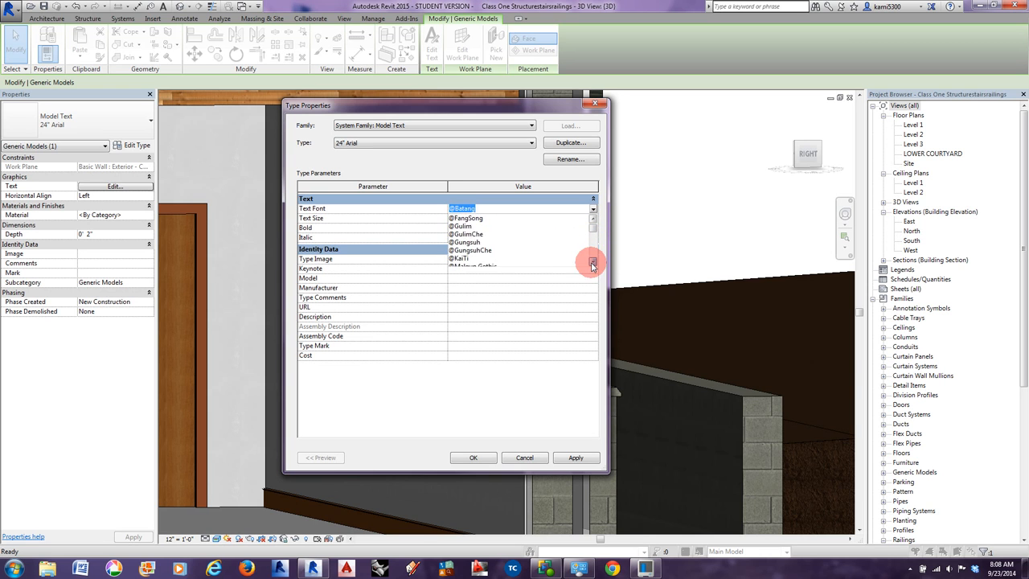
left_click(592, 264)
left_click(593, 263)
left_click(593, 263)
left_click(592, 264)
left_click(593, 263)
left_click(593, 264)
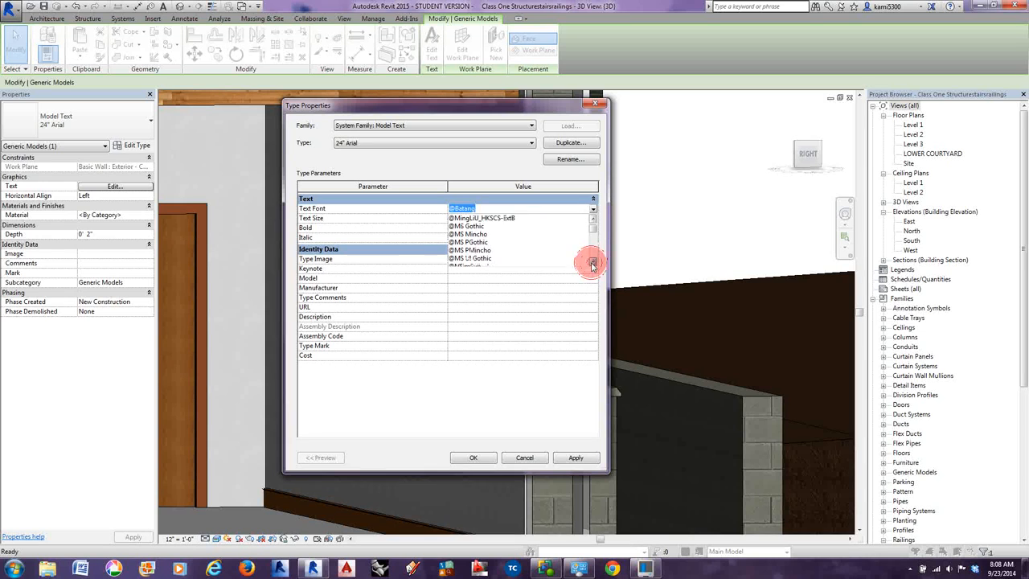
left_click(592, 263)
left_click(592, 264)
left_click(593, 264)
left_click(592, 264)
left_click(592, 264)
left_click(593, 264)
left_click(593, 264)
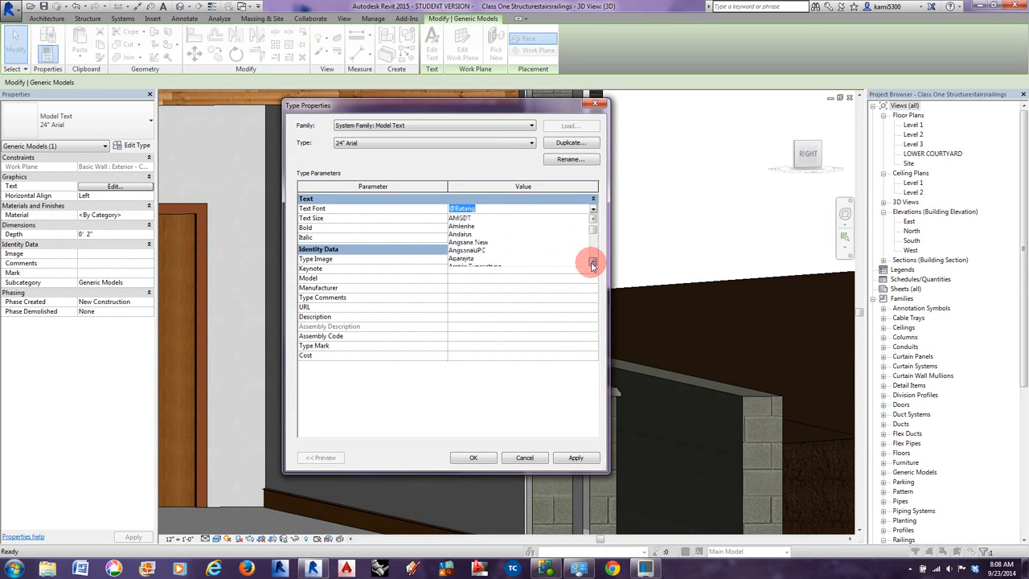
left_click(593, 264)
left_click(592, 264)
left_click(593, 263)
left_click(593, 264)
left_click(592, 264)
left_click(592, 264)
left_click(592, 263)
left_click(592, 263)
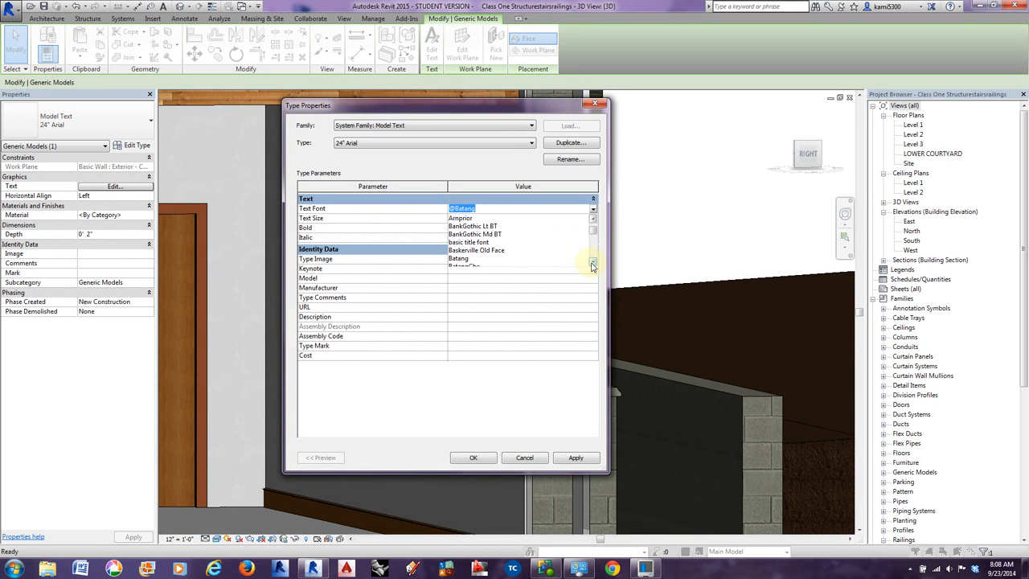
left_click(485, 228)
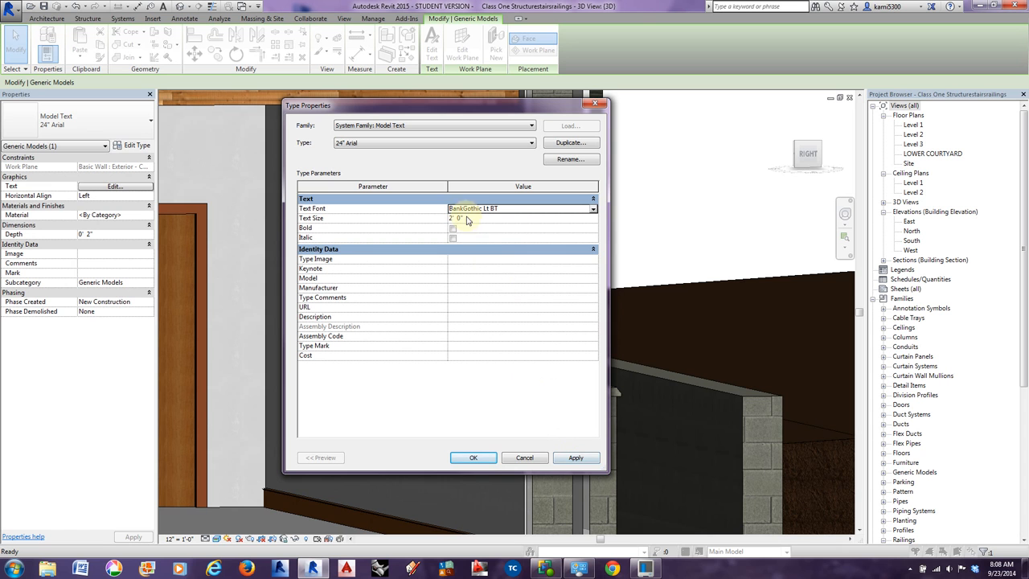
left_click(577, 458)
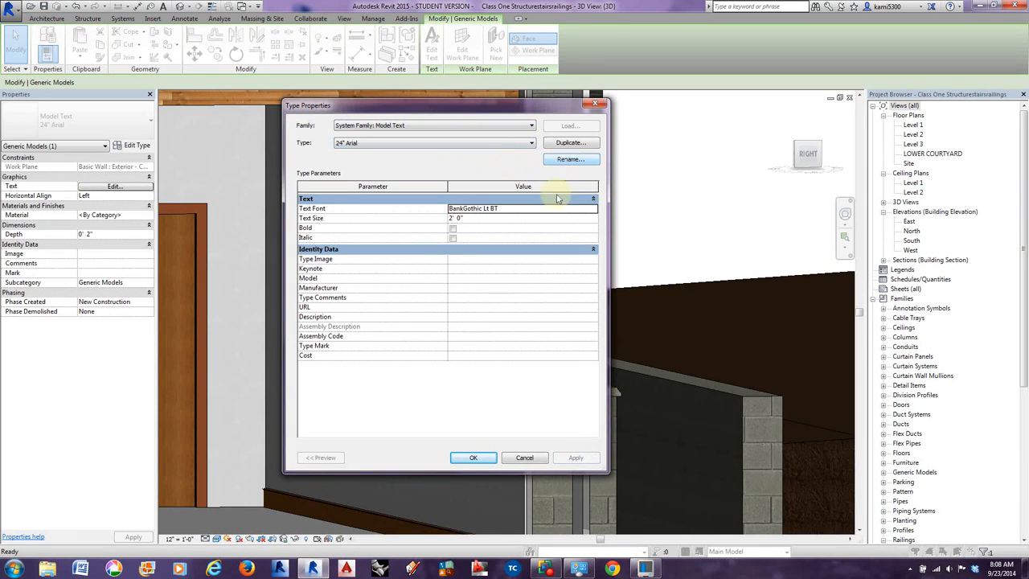
Accept the type properties of the 24" Arial model text and inspect the University of Idaho lettering on the wall.
left_click(568, 143)
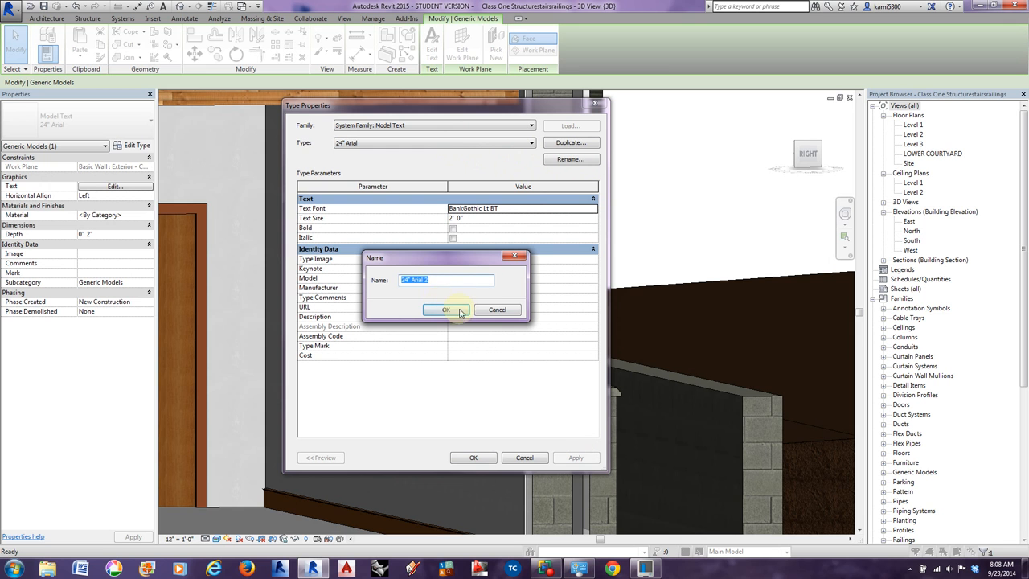
left_click(499, 311)
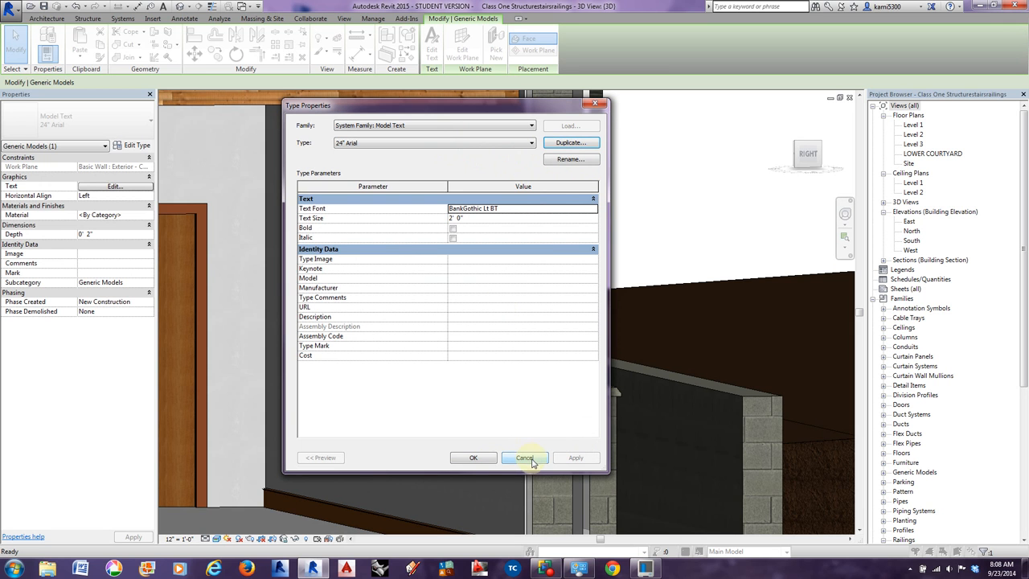
left_click(474, 458)
left_click(467, 420)
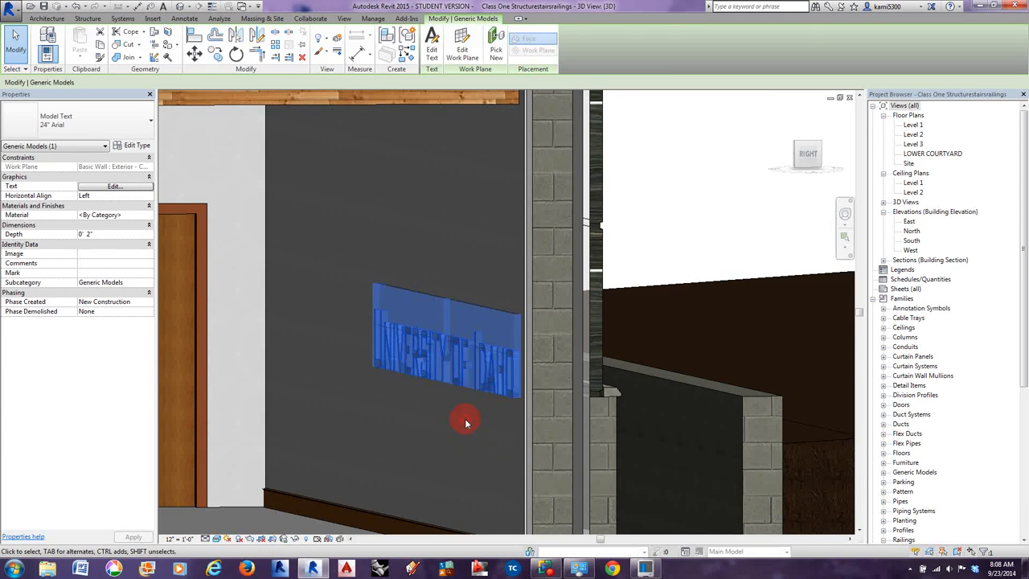
middle_click_drag(483, 436, 551, 437, "shift")
scroll(594, 391, "down", 2)
scroll(618, 412, "down", 1)
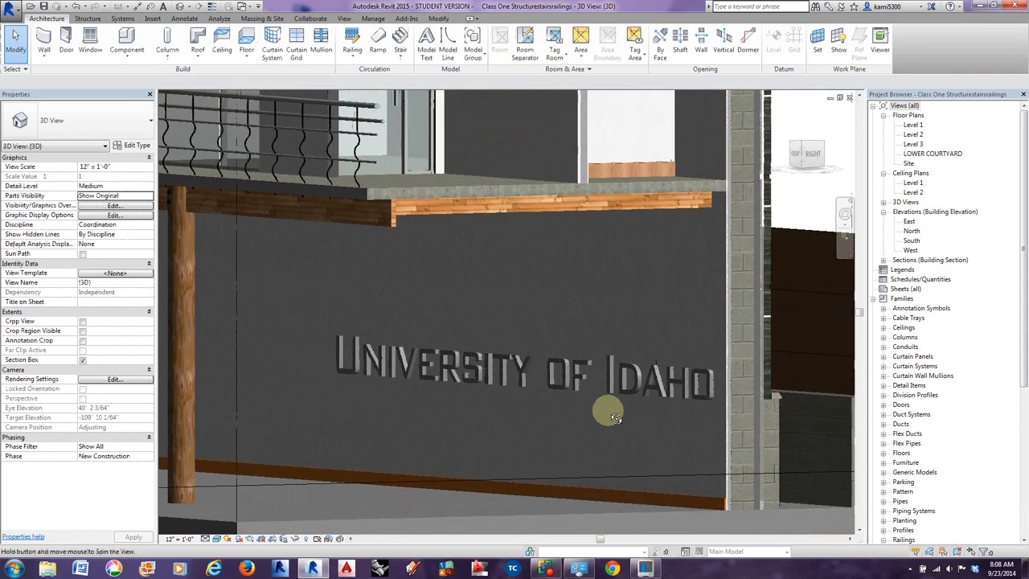
Set the font of the 24" Arial model text type back to Arial and apply it.
left_click(553, 384)
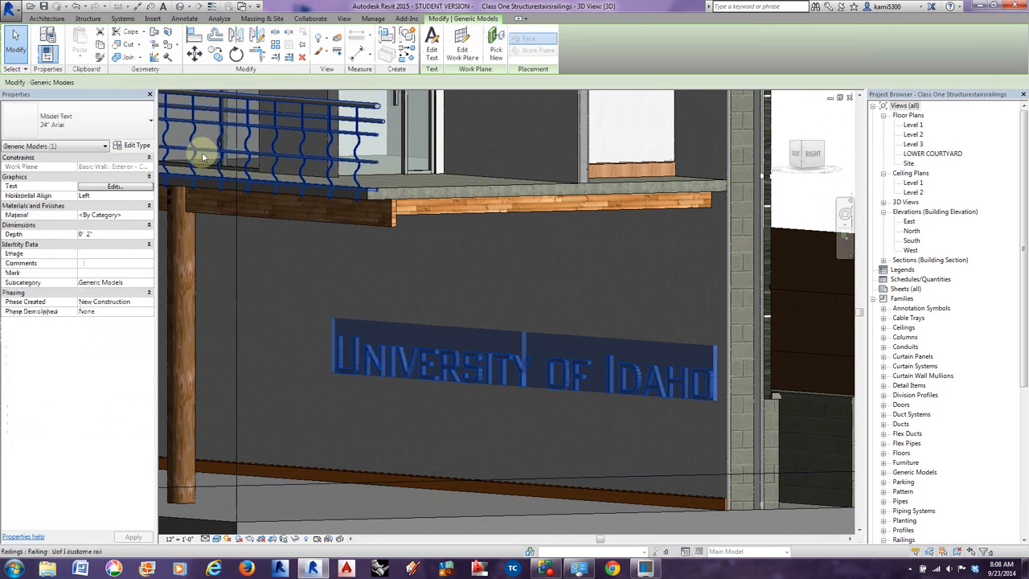
left_click(133, 145)
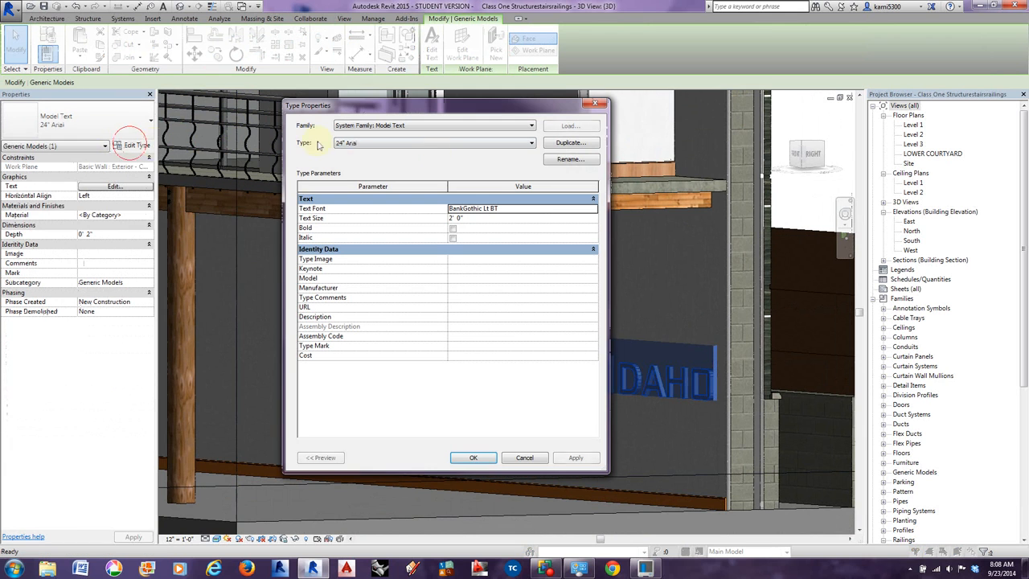
left_click(593, 212)
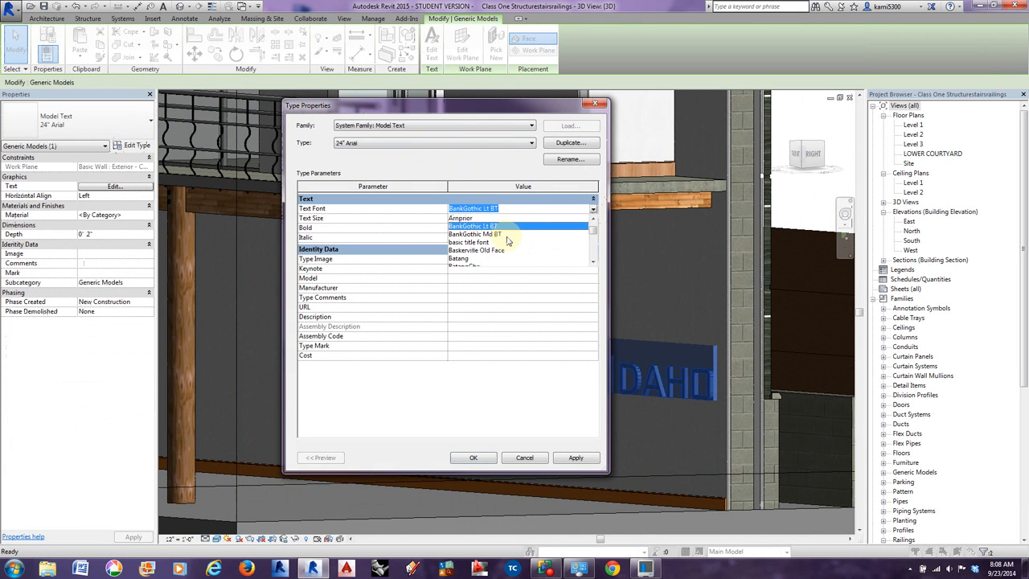
key("r")
key("i")
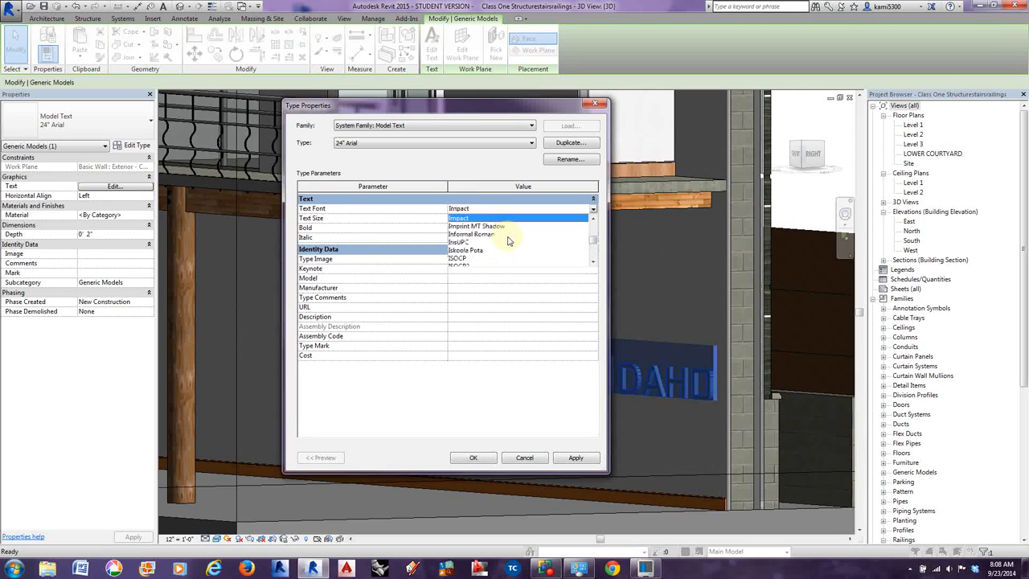
scroll(508, 241, "up", 15)
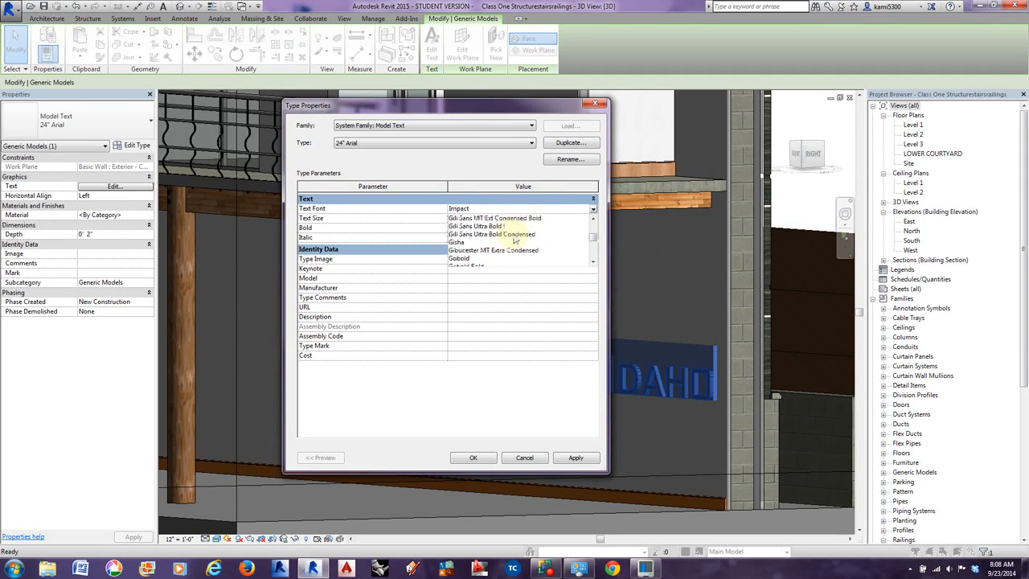
scroll(512, 237, "up", 12)
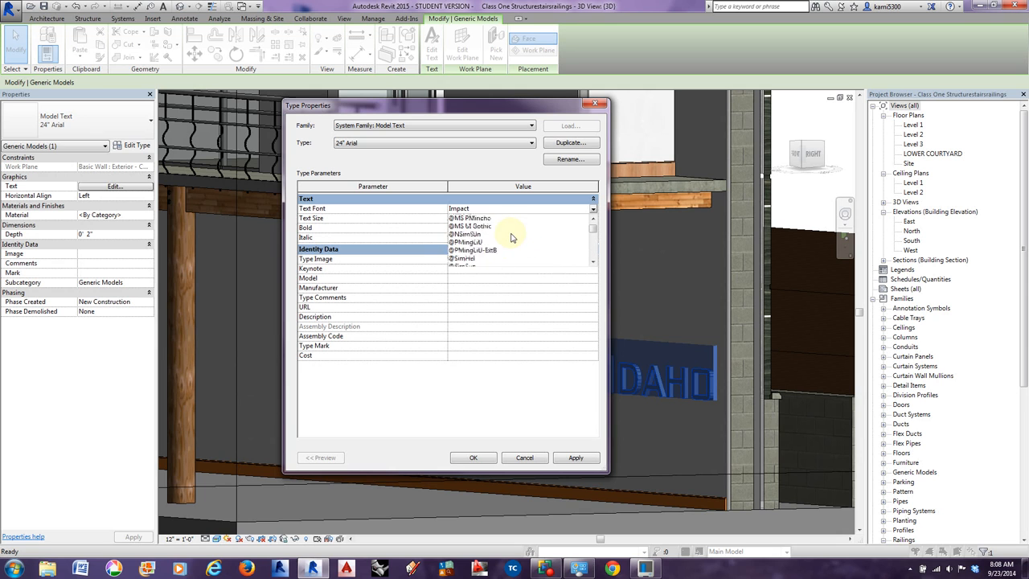
scroll(511, 237, "down", 9)
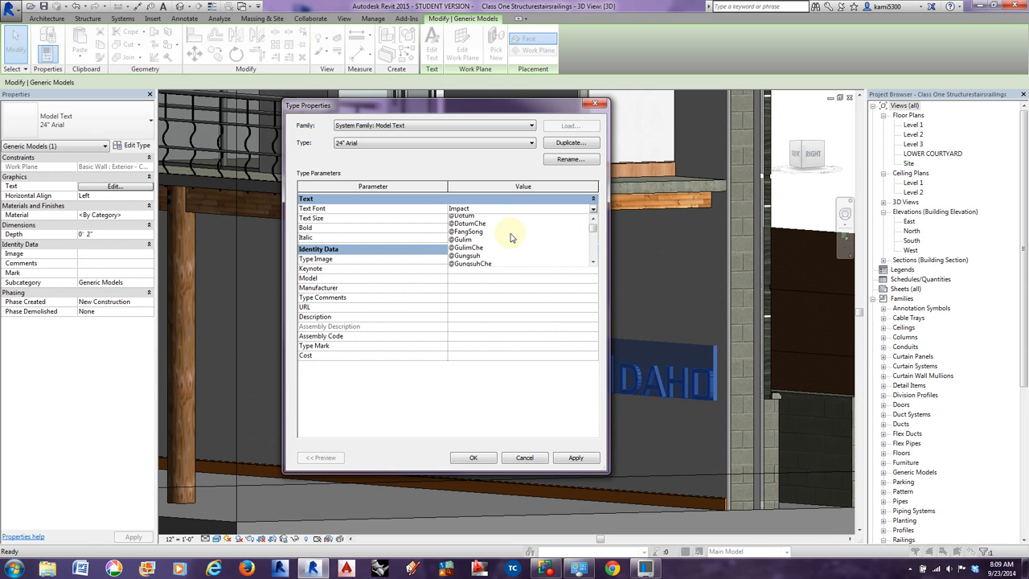
scroll(511, 238, "down", 2)
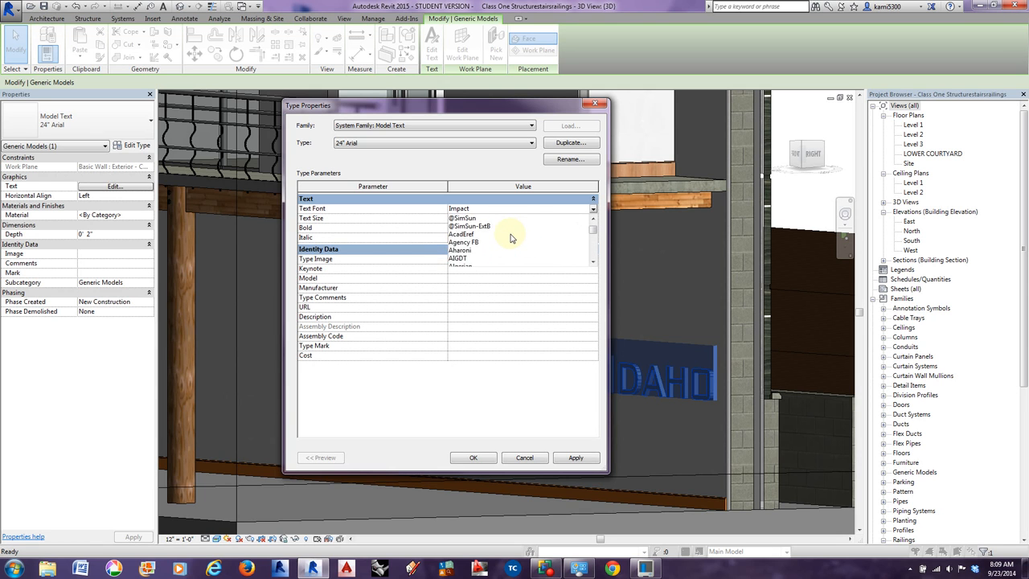
scroll(482, 246, "down", 3)
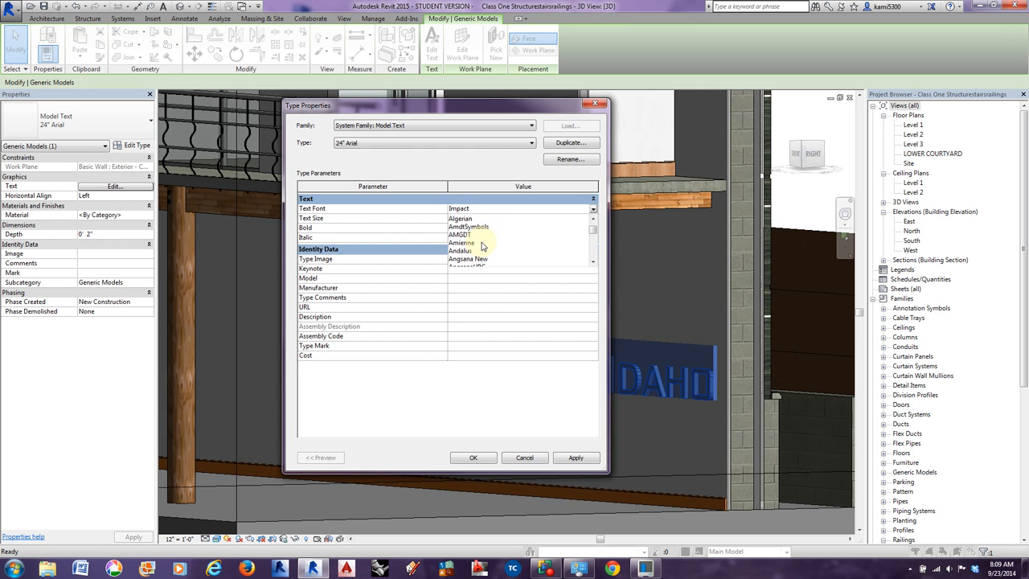
scroll(484, 244, "down", 2)
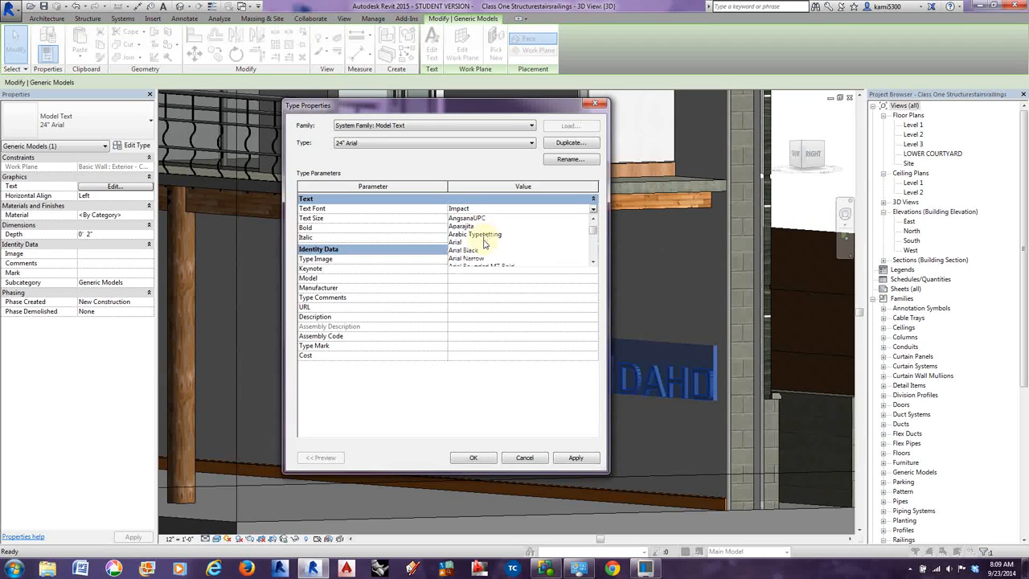
left_click(467, 242)
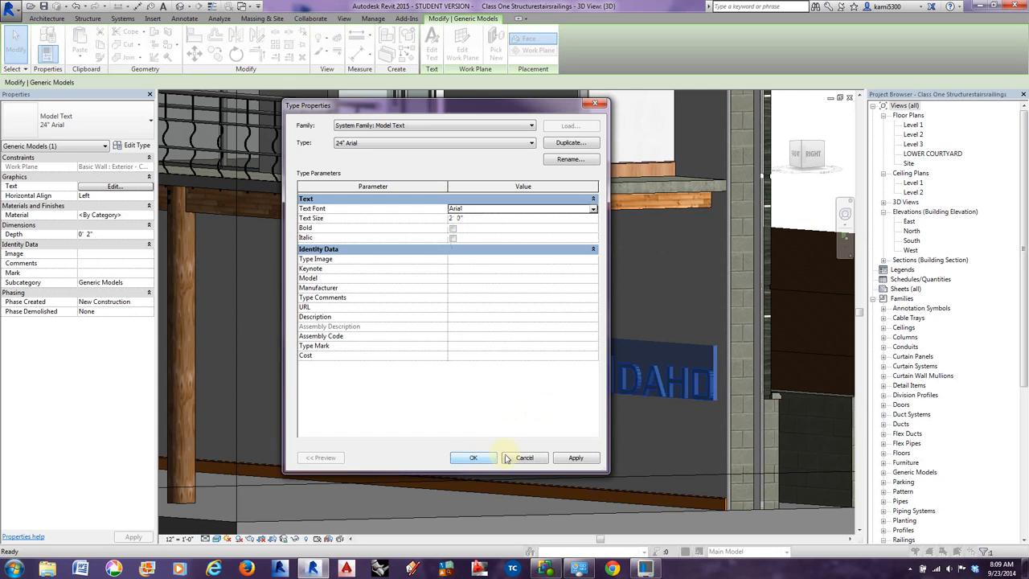
left_click(575, 457)
Duplicate the 24" Arial model text type under the name Gothbank.
left_click(572, 143)
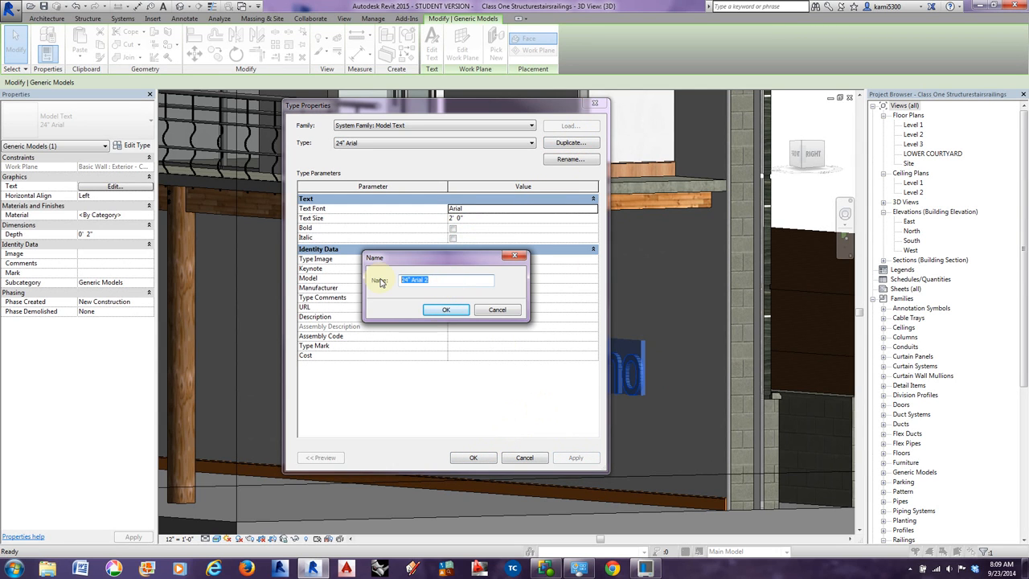
type("Gothbank")
key("Return")
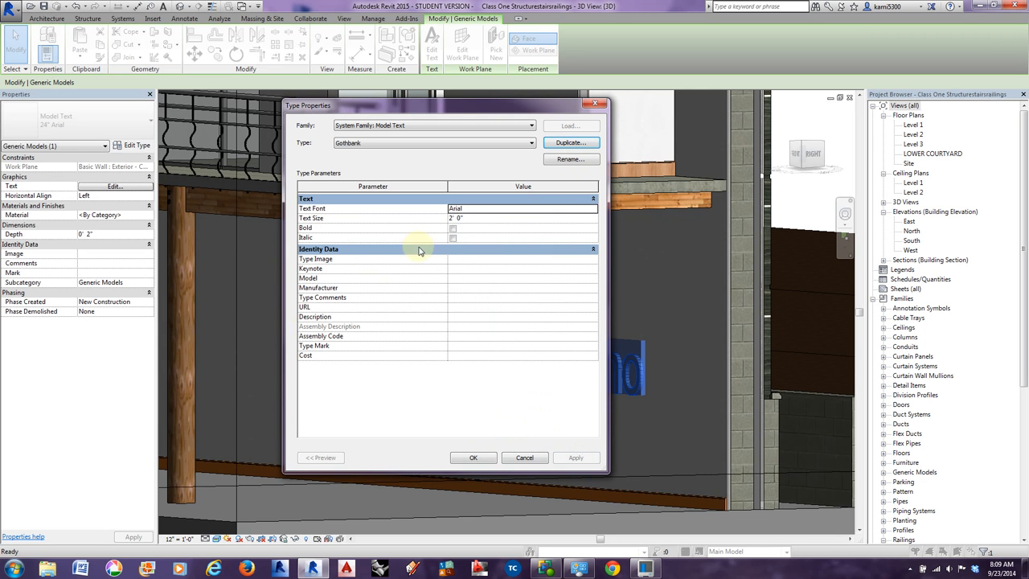
Set the font of the Gothbank type to BankGothic Lt BT and accept the type properties.
left_click(594, 210)
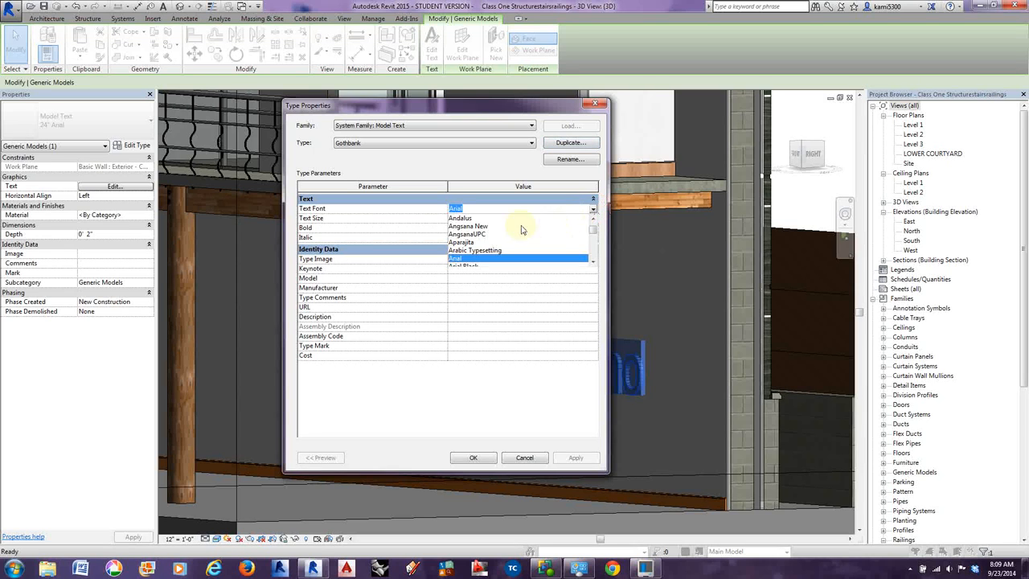
scroll(498, 244, "down", 4)
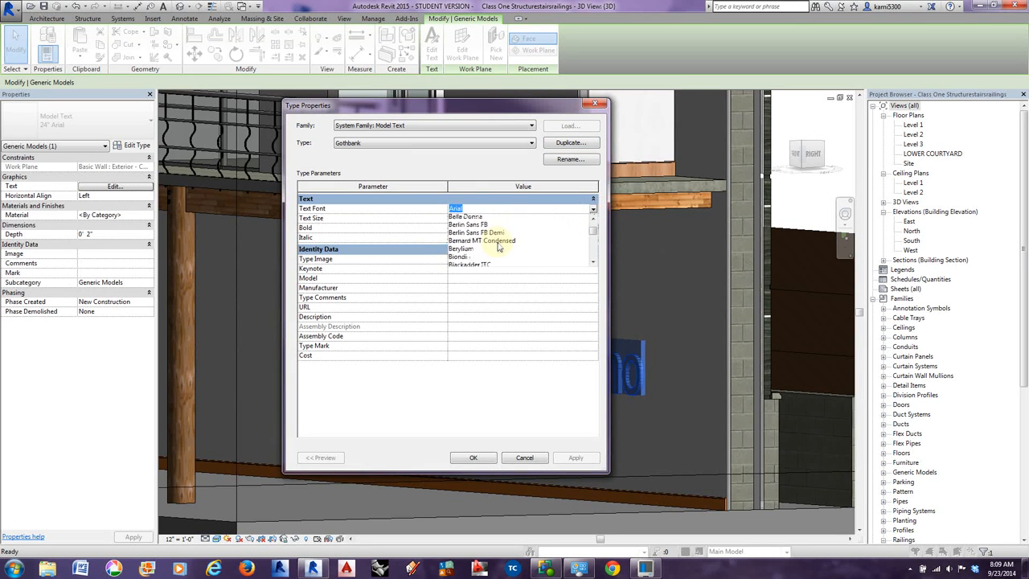
scroll(498, 245, "up", 2)
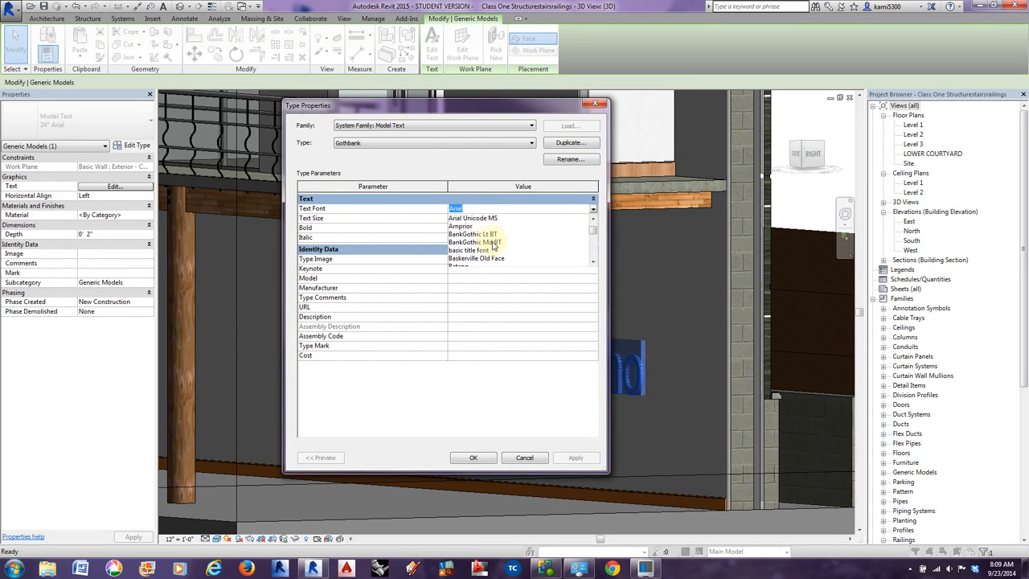
left_click(488, 234)
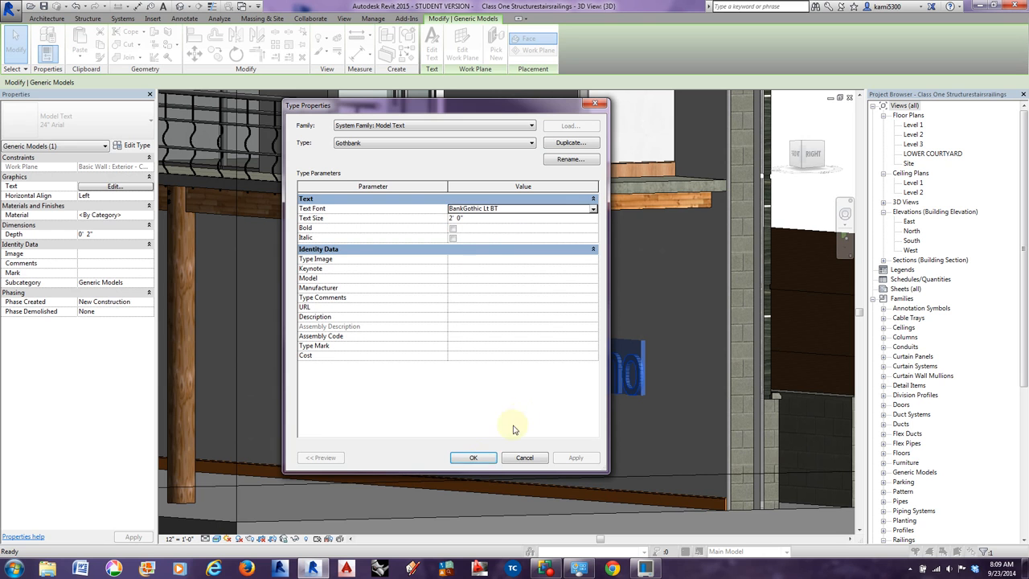
left_click(473, 457)
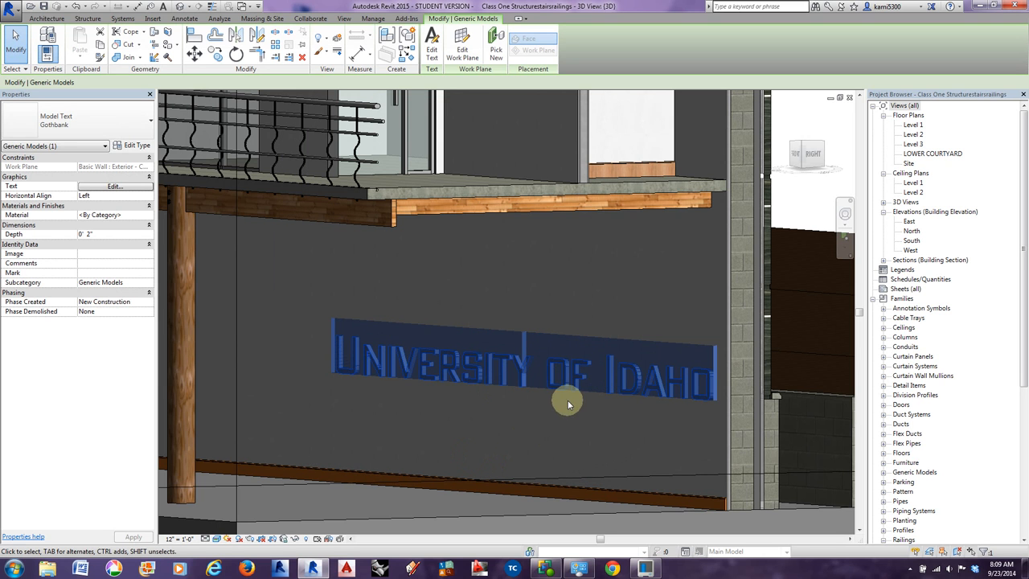
Copy the University of Idaho text directly above the original on the wall and assign the copy the 24" Arial type.
left_click_drag(559, 377, 558, 299, "ctrl")
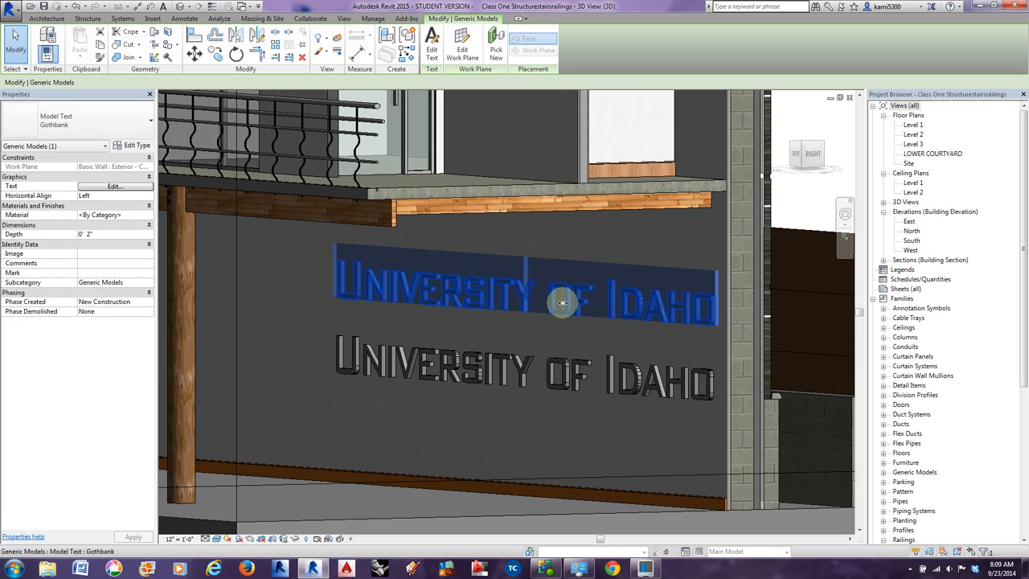
left_click(145, 120)
left_click(71, 157)
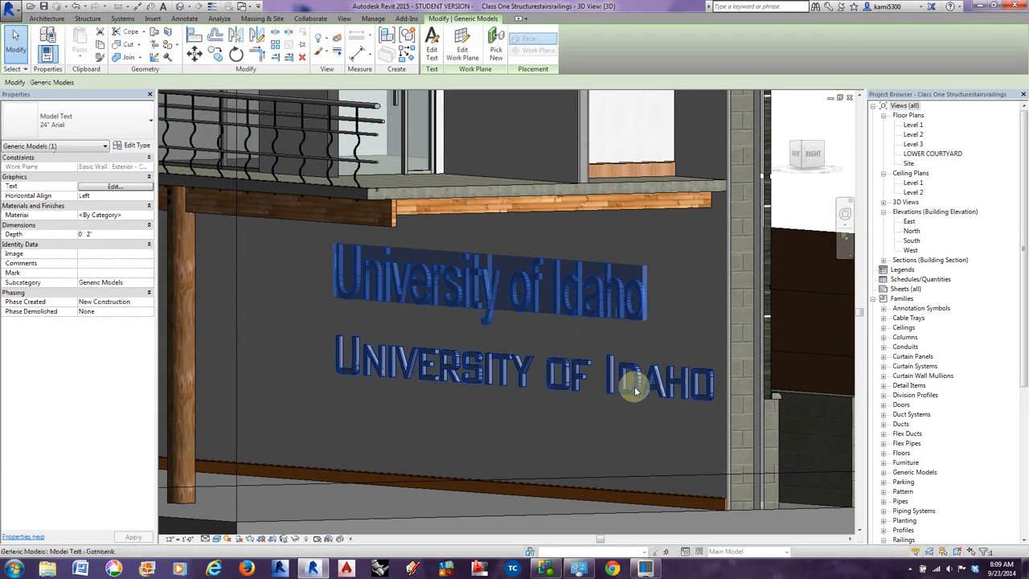
left_click(634, 413)
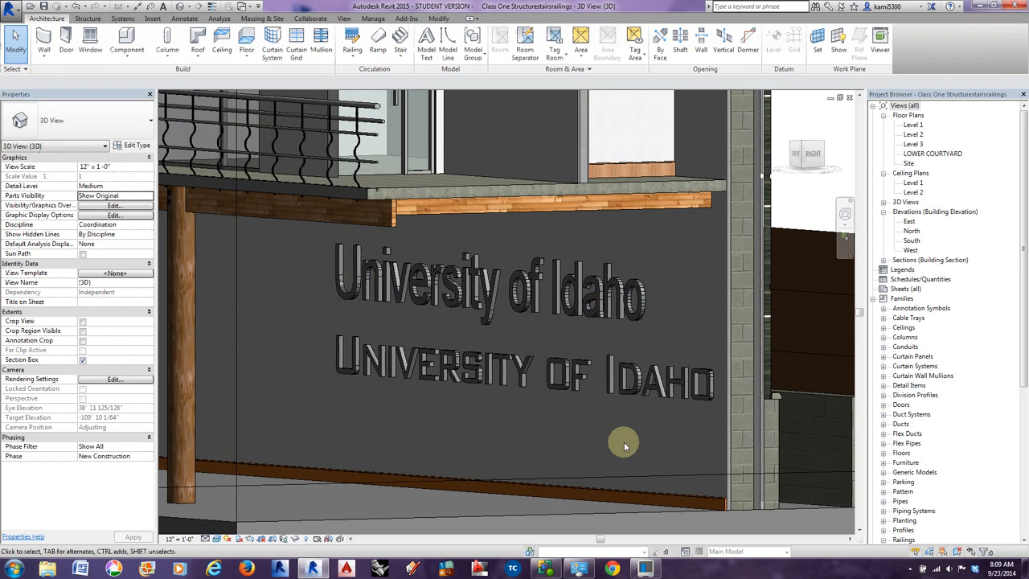
Move the 24" Arial copy of the University of Idaho text straight up, off the wall and above the roof.
scroll(625, 445, "down", 2)
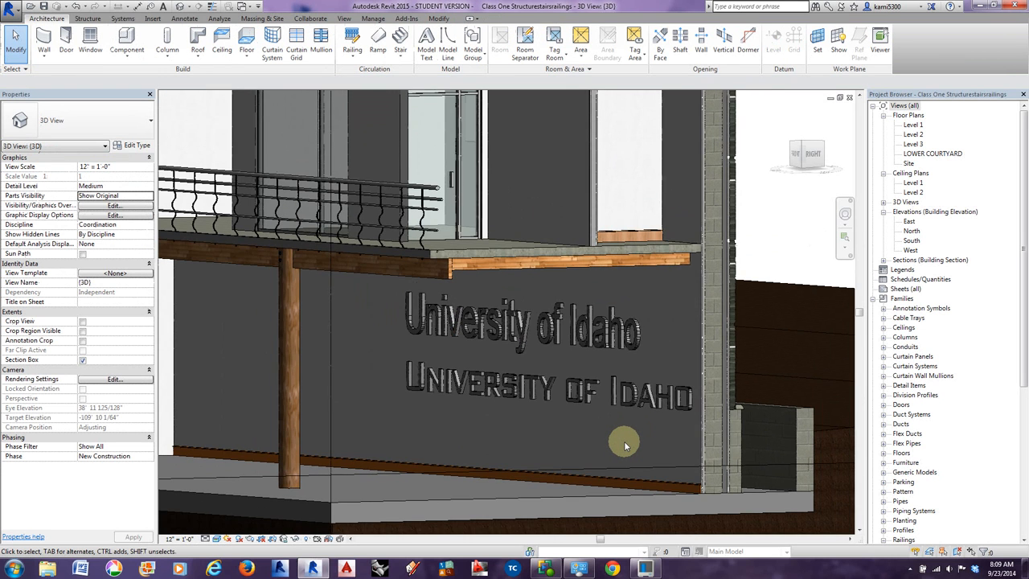
middle_click_drag(614, 469, 645, 466, "shift")
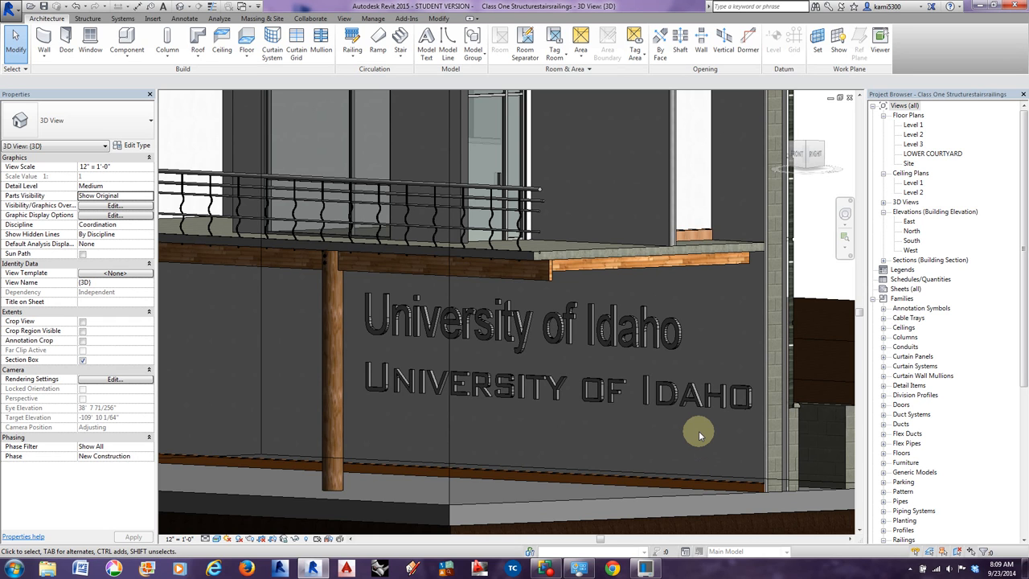
scroll(698, 430, "down", 5)
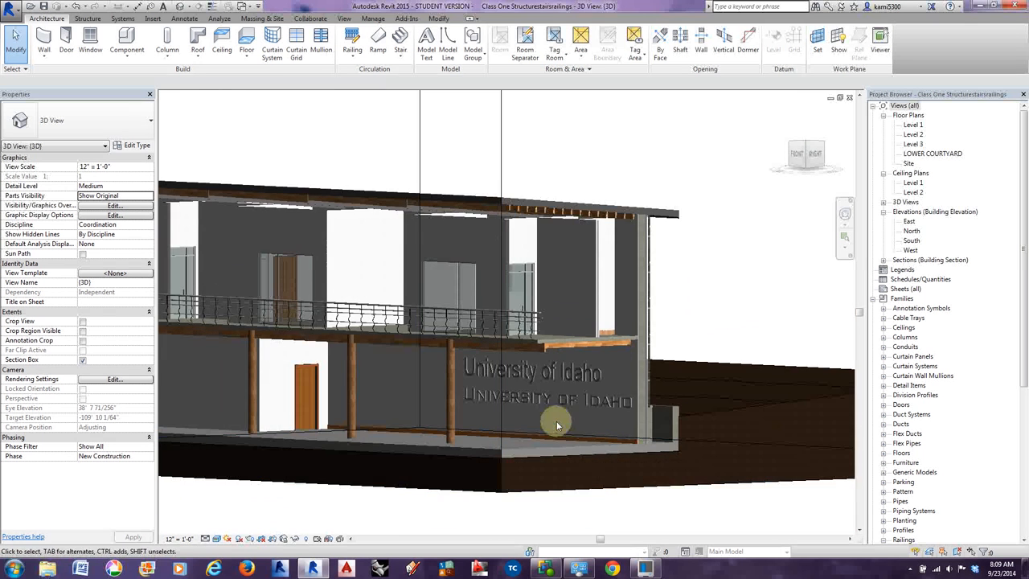
middle_click_drag(556, 421, 536, 446)
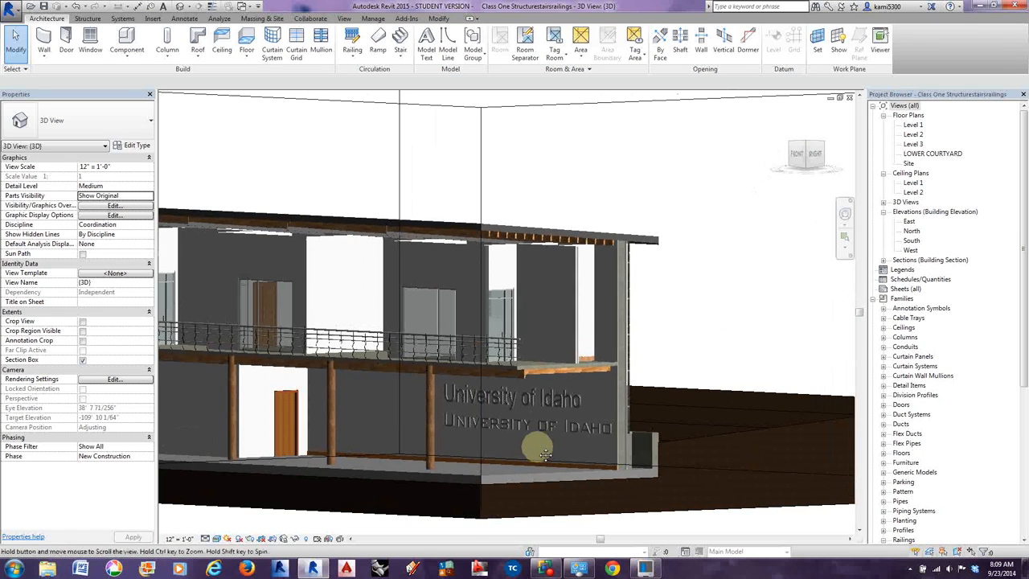
left_click(549, 396)
left_click_drag(546, 400, 550, 172)
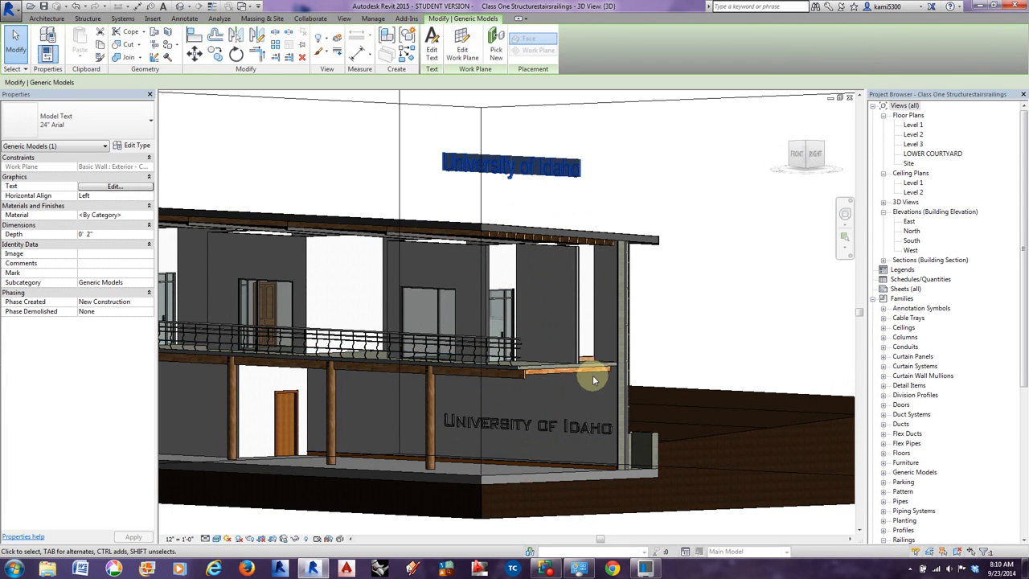
Set the horizontal alignment of the 24" Arial text above the roof to Center.
middle_click_drag(592, 374, 540, 346, "shift")
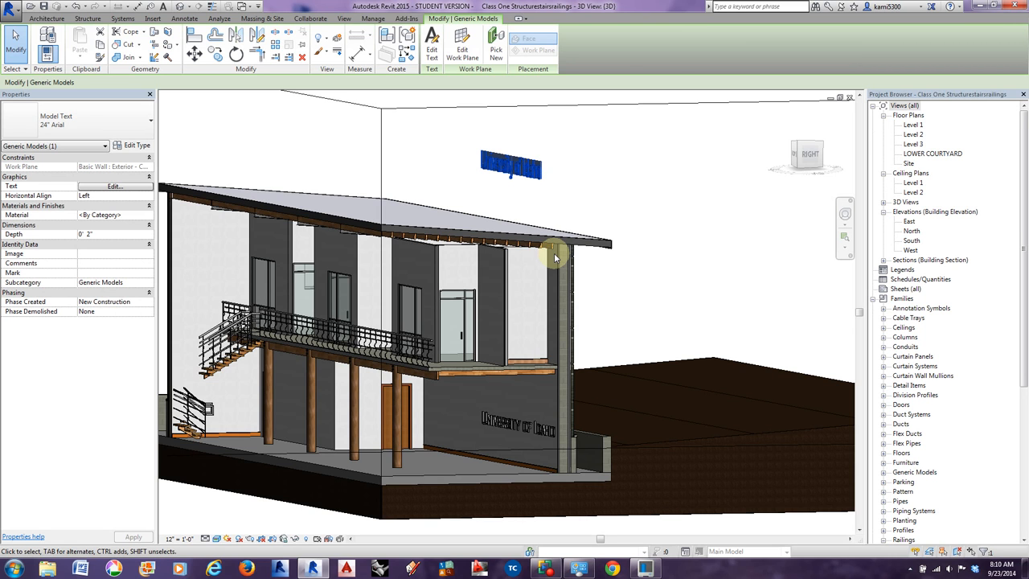
scroll(394, 337, "down", 2)
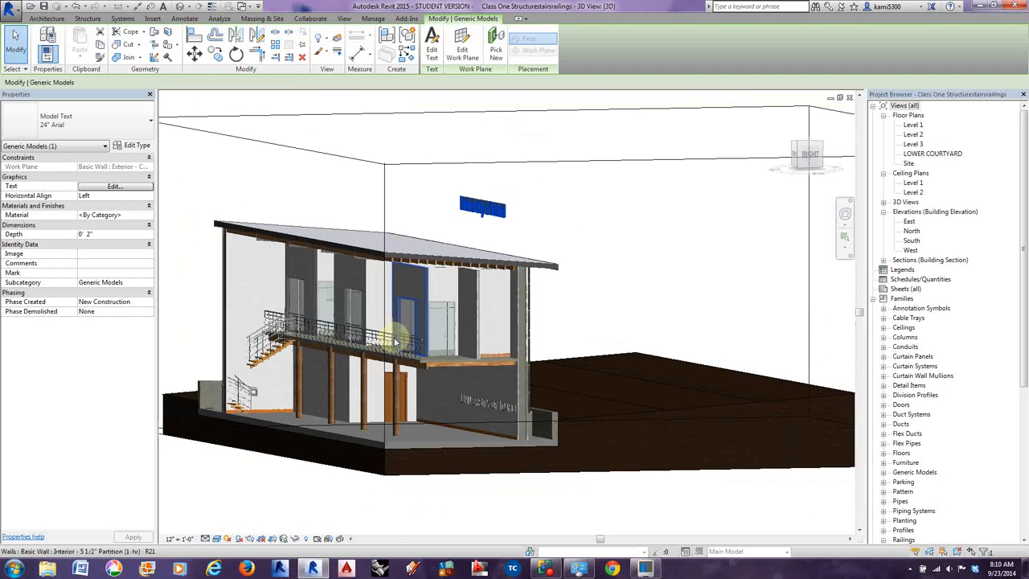
middle_click_drag(398, 375, 403, 379)
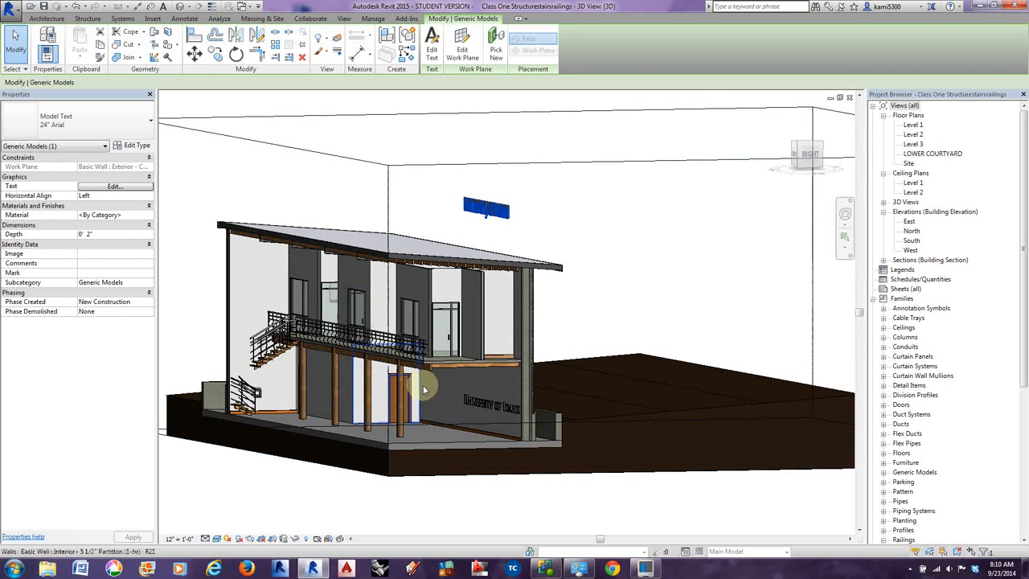
middle_click_drag(426, 385, 439, 386)
left_click(145, 195)
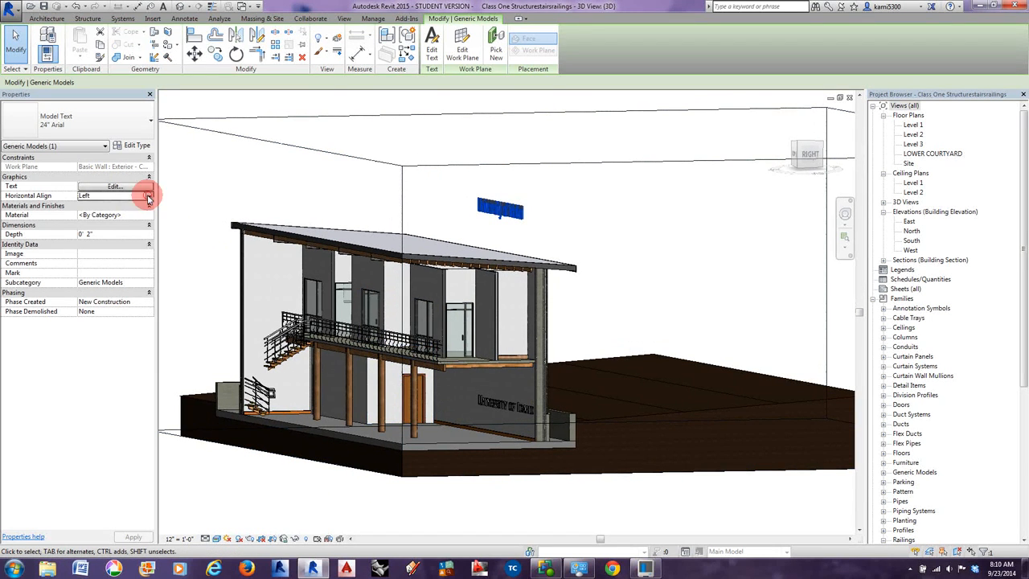
left_click(149, 195)
left_click(89, 213)
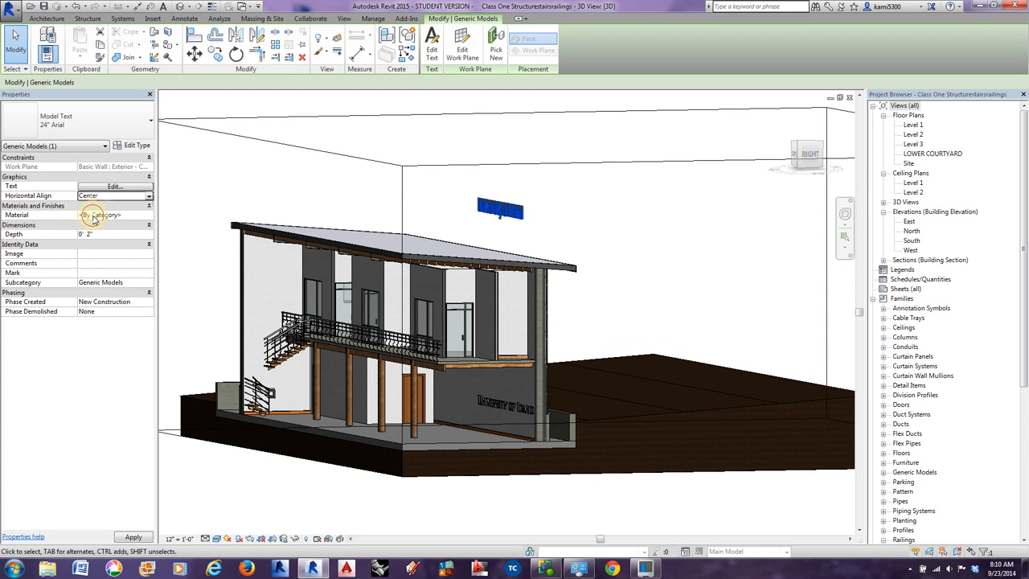
Set the 24" Arial text above the roof to Right horizontal alignment and add a second line of filler text below University of Idaho.
left_click(149, 195)
left_click(105, 221)
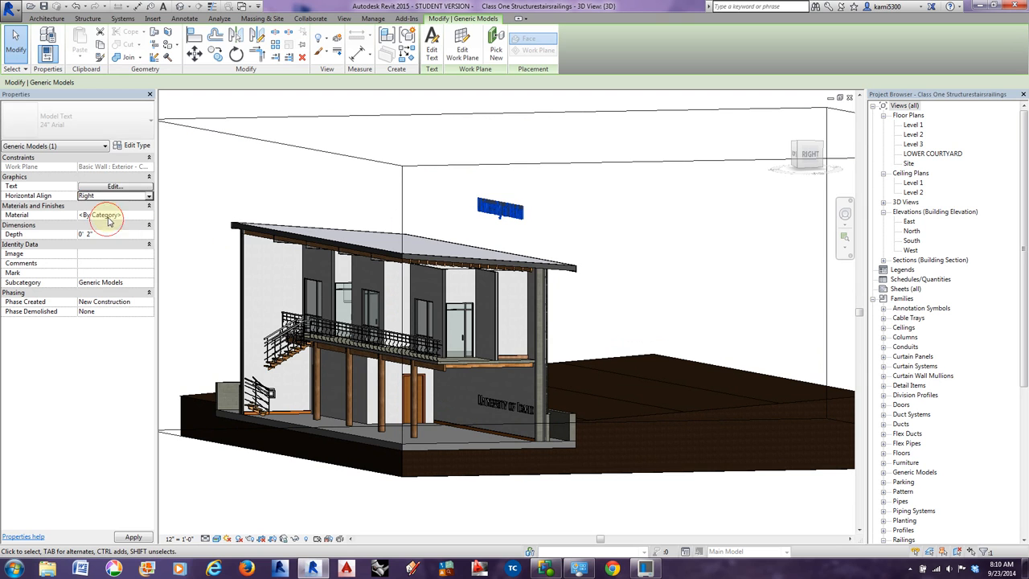
left_click(121, 186)
left_click(492, 229)
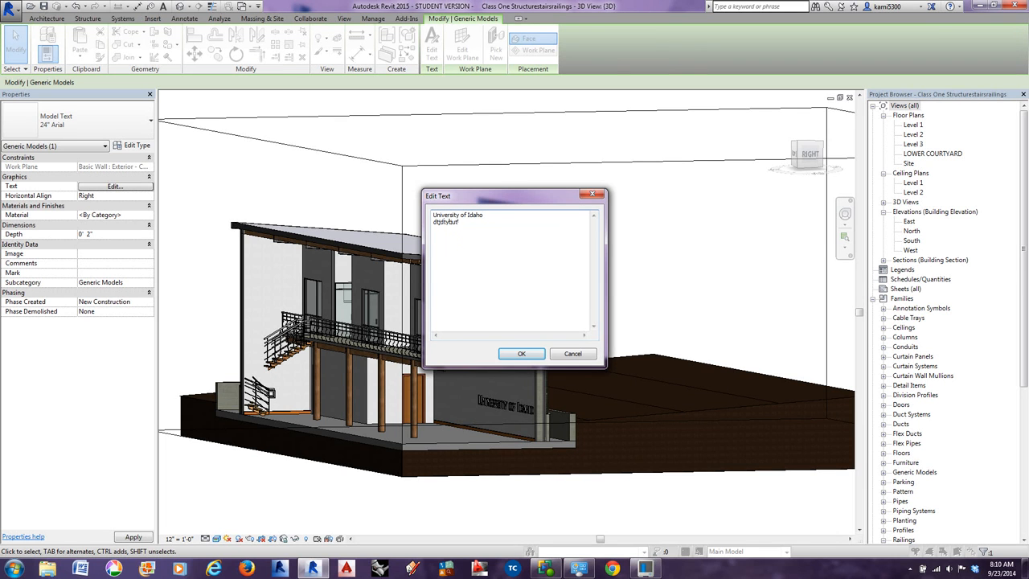
left_click(519, 353)
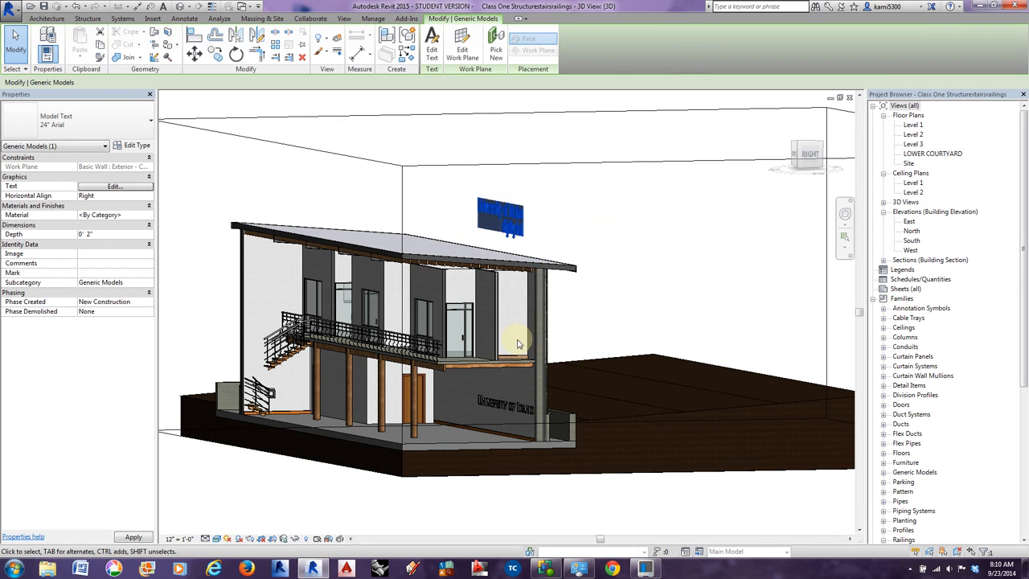
scroll(505, 228, "up", 4)
left_click(539, 276)
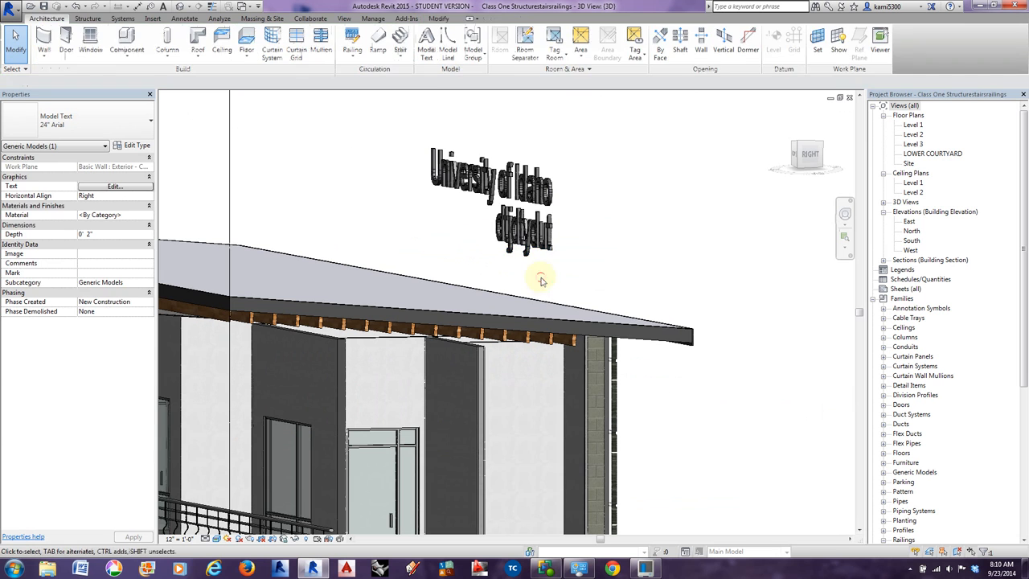
Remove the second line from the 24" Arial text above the roof, leaving only University of Idaho.
left_click(537, 243)
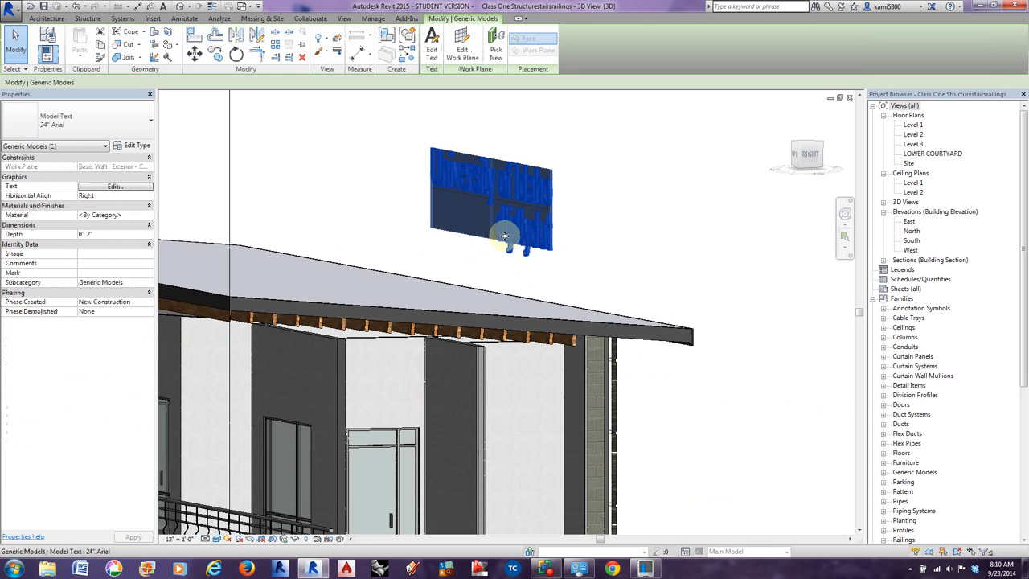
left_click(133, 188)
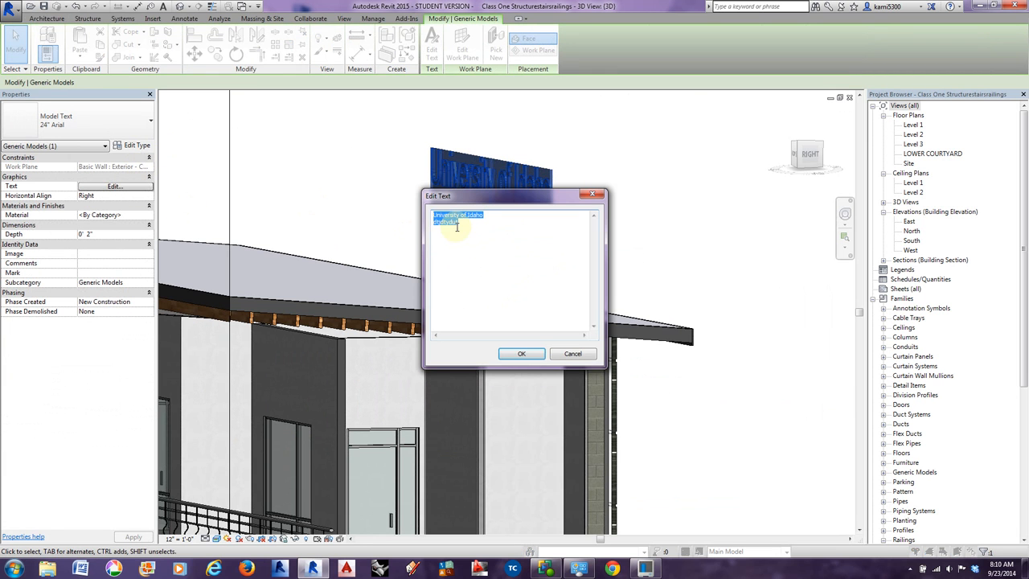
left_click_drag(462, 225, 405, 227)
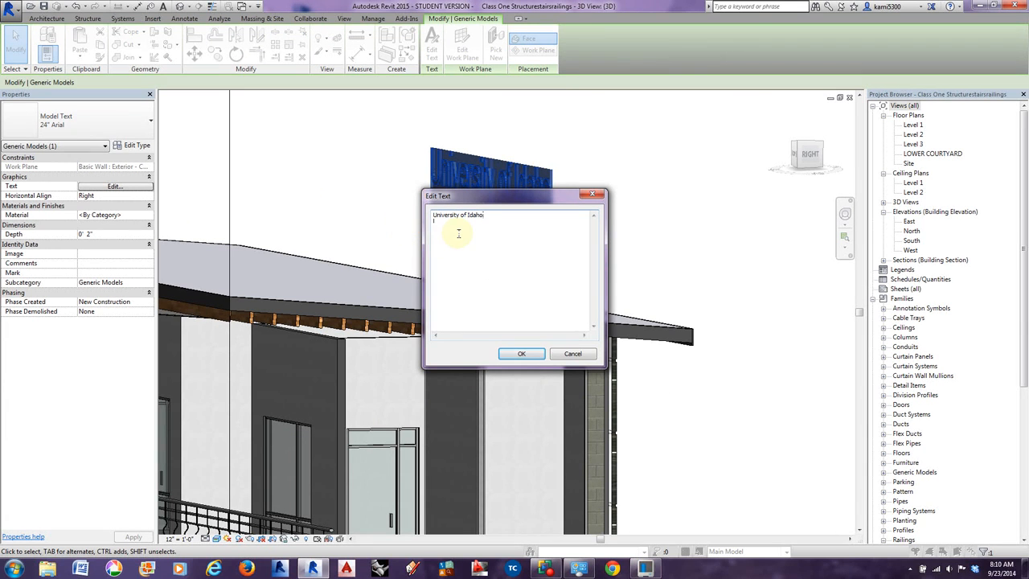
left_click(524, 354)
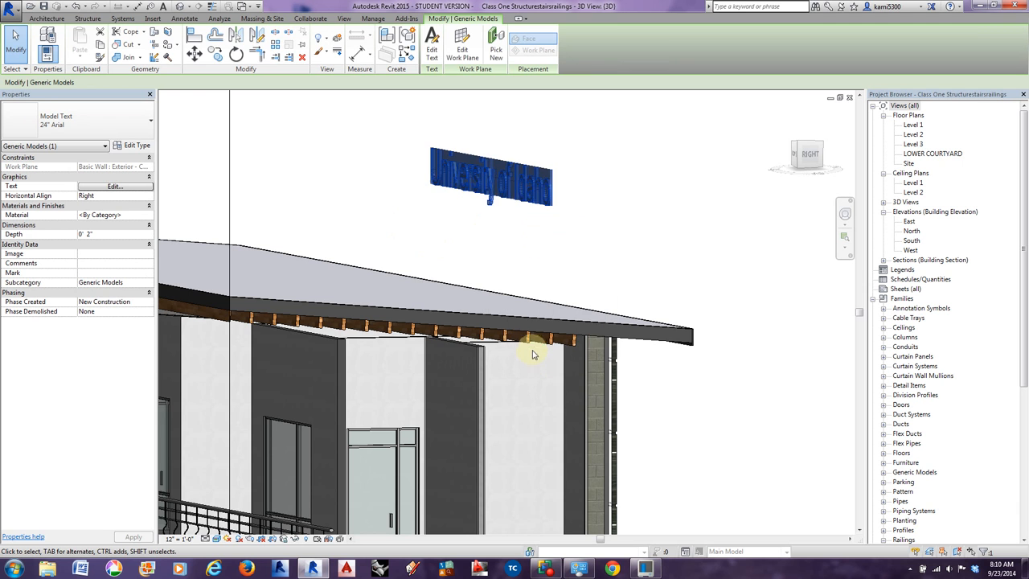
Move the Gothbank University of Idaho text slightly upward on the lower-floor wall.
scroll(530, 361, "down", 5)
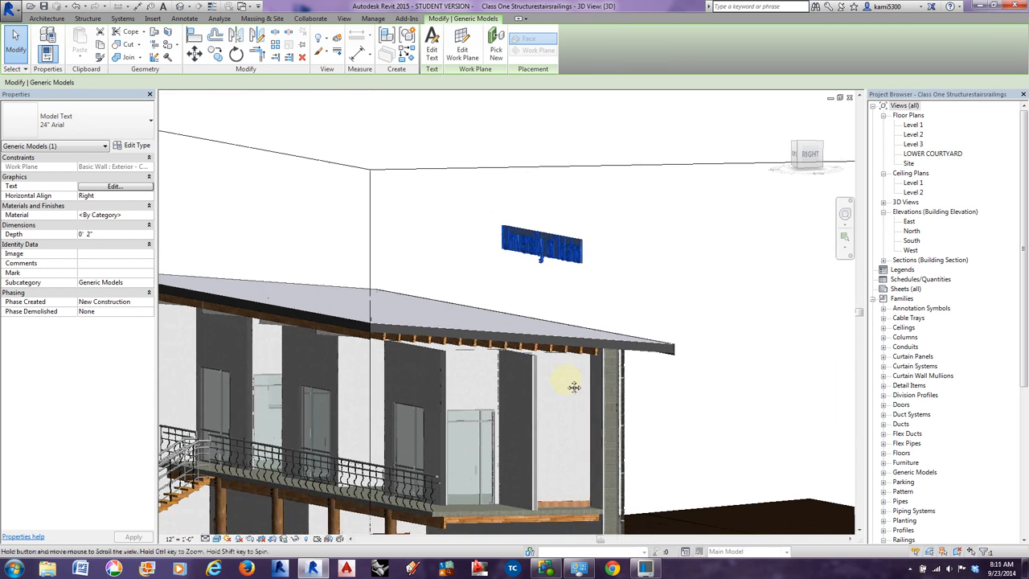
scroll(561, 361, "down", 3)
middle_click_drag(544, 466, 536, 386)
scroll(537, 387, "up", 4)
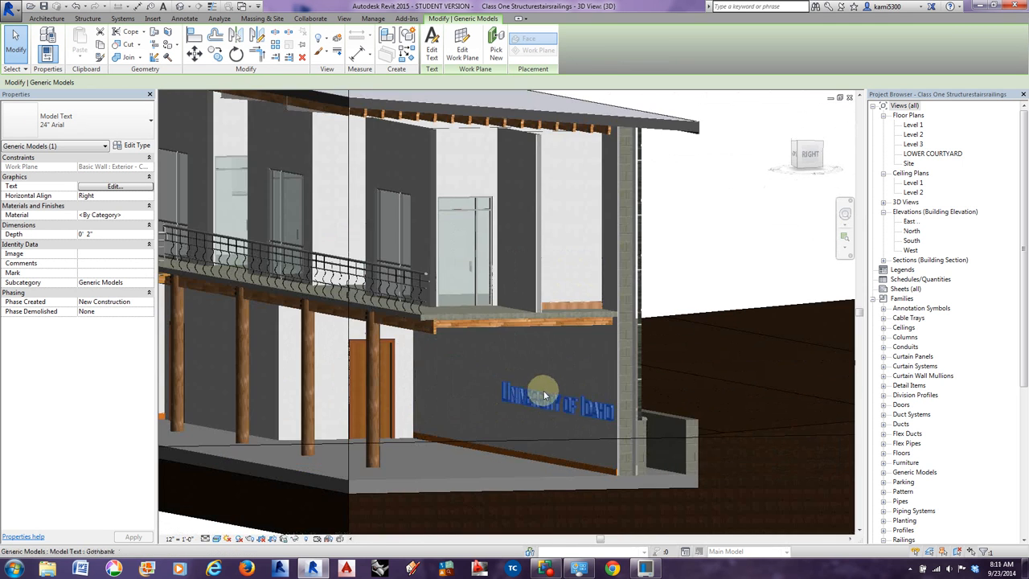
left_click(548, 397)
left_click_drag(553, 407, 547, 386)
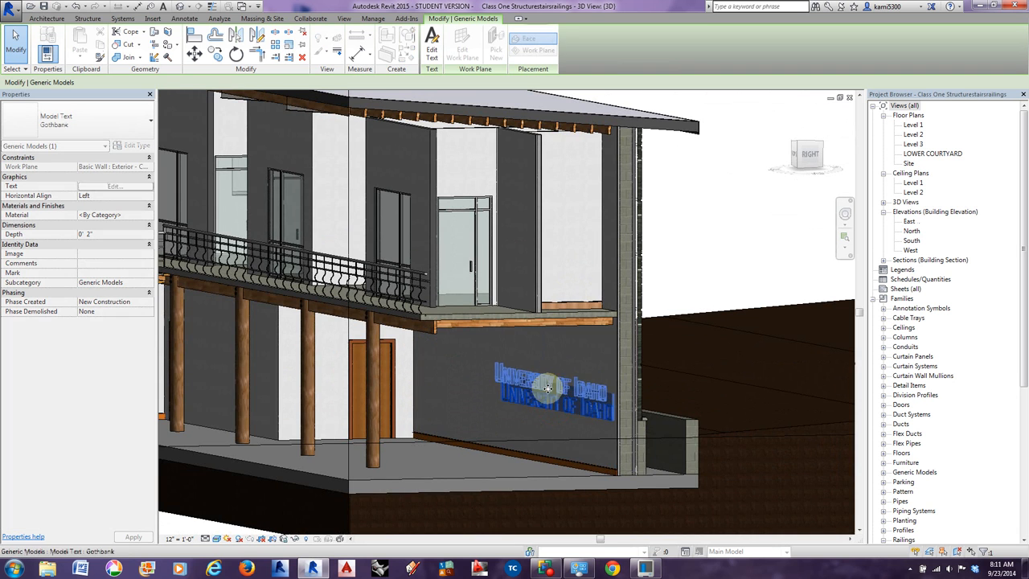
Delete the 24" Arial University of Idaho text above the roof.
middle_click_drag(547, 387, 553, 493)
scroll(553, 493, "down", 1)
left_click(555, 156)
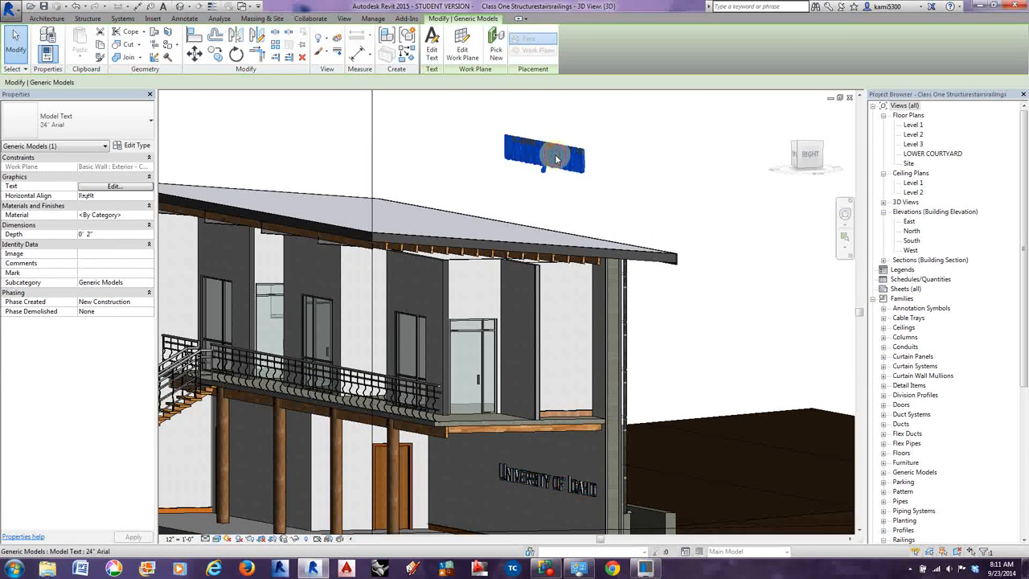
key("Delete")
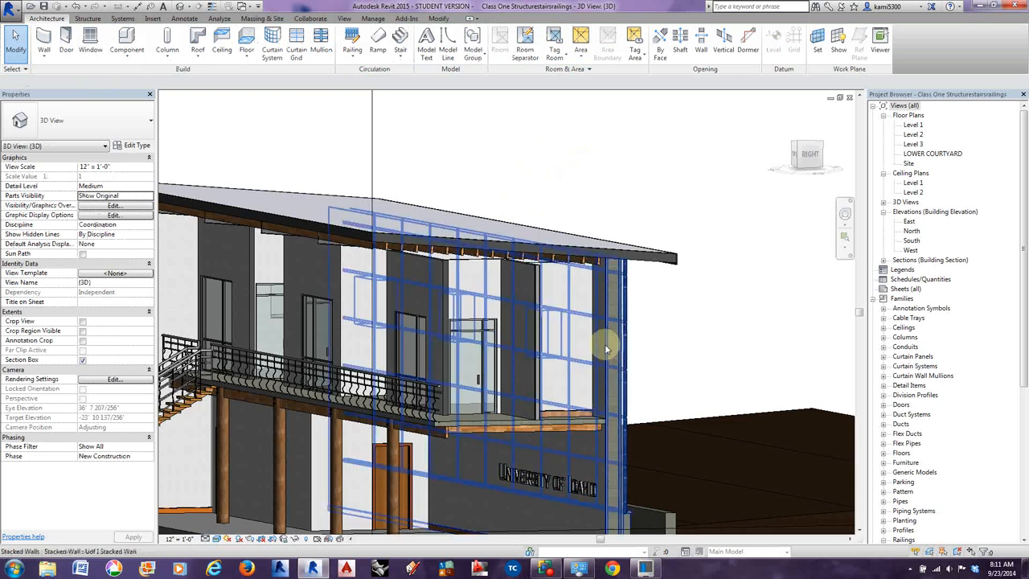
Extend the 3D view's section box outward past the end of the building nearest the University of Idaho text.
middle_click_drag(471, 345, 587, 319, "shift")
scroll(575, 340, "down", 3)
middle_click_drag(568, 435, 737, 434, "shift")
left_click(723, 358)
scroll(718, 360, "down", 2)
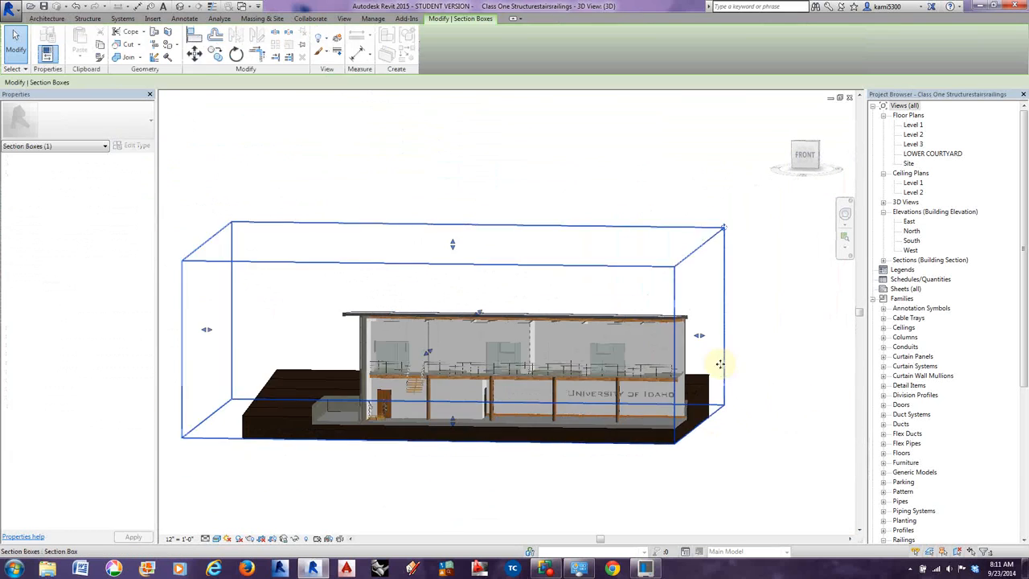
left_click_drag(702, 339, 840, 337)
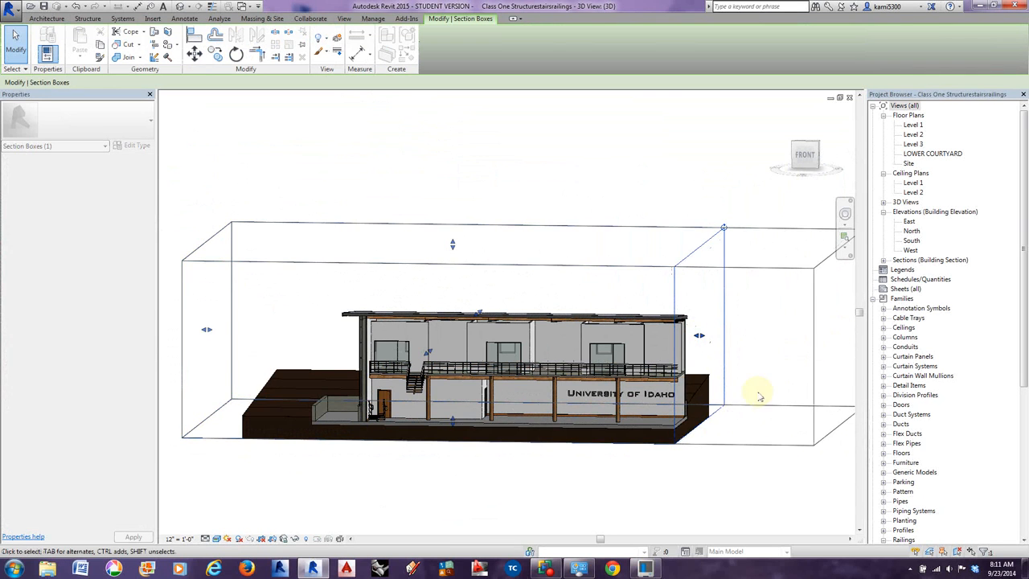
middle_click_drag(759, 396, 707, 478, "shift")
scroll(659, 398, "up", 4)
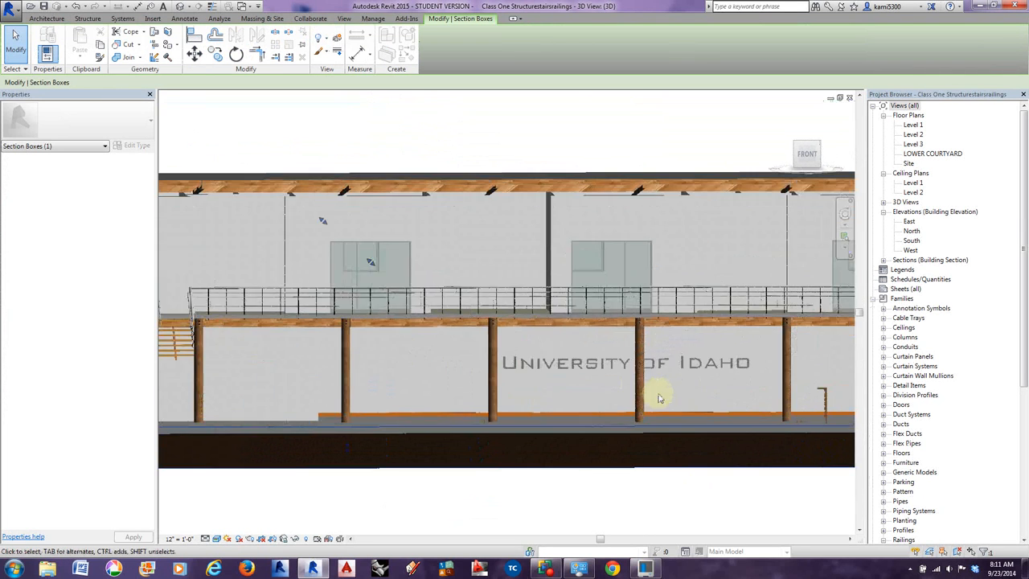
Open the material selection for the Gothbank wall text and search the materials for "paint".
left_click(652, 361)
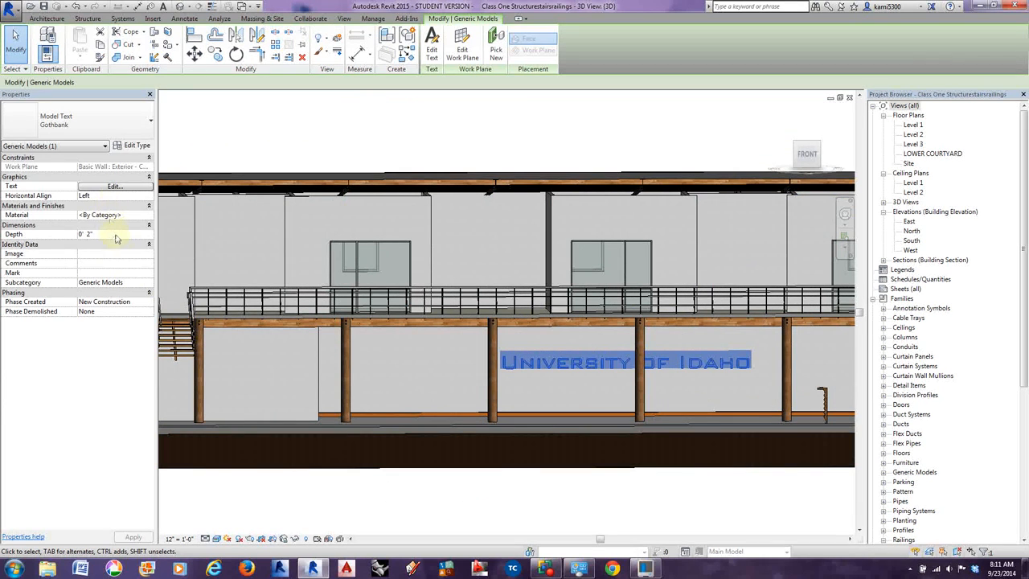
left_click(149, 216)
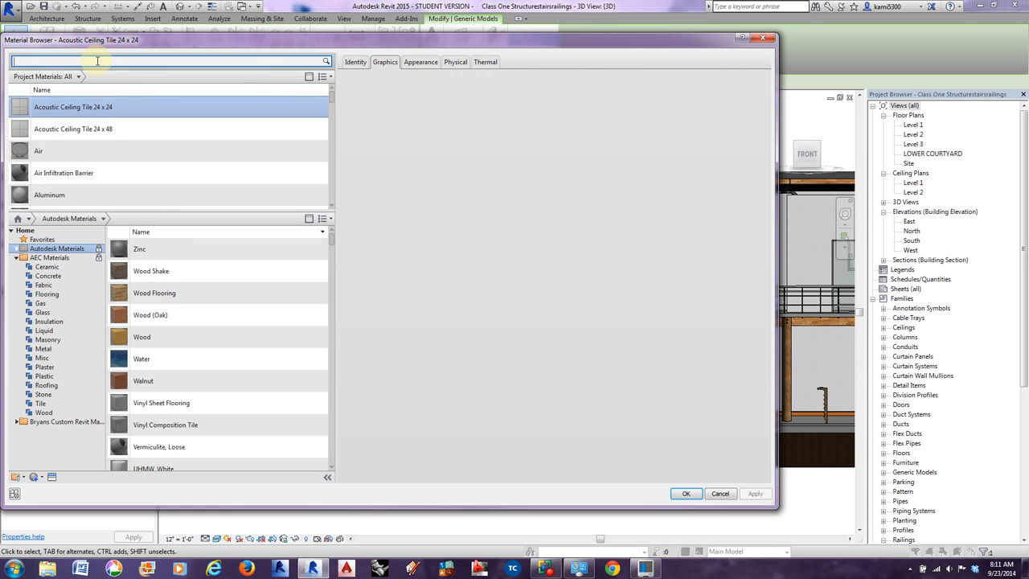
type("paint")
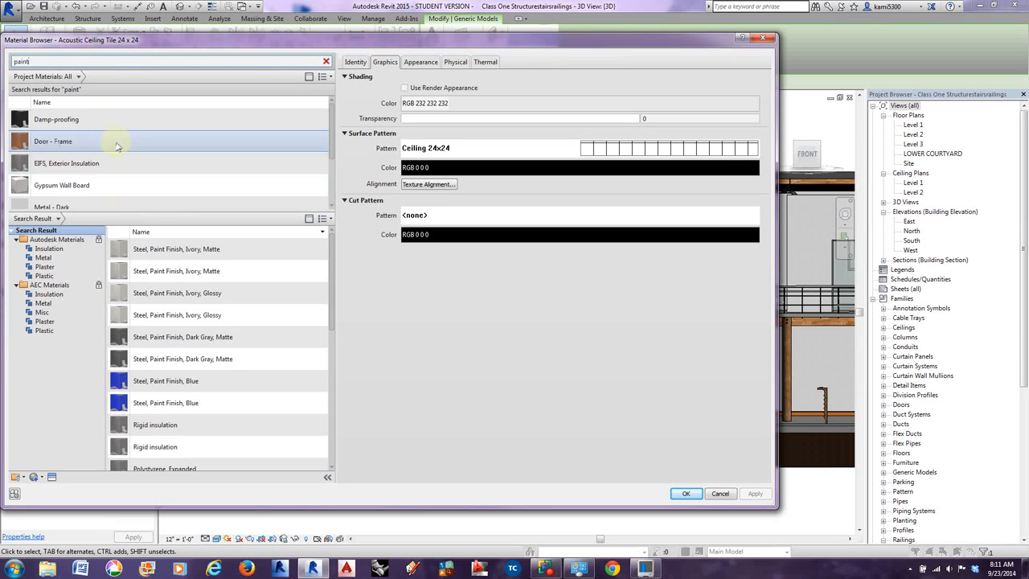
scroll(111, 177, "down", 1)
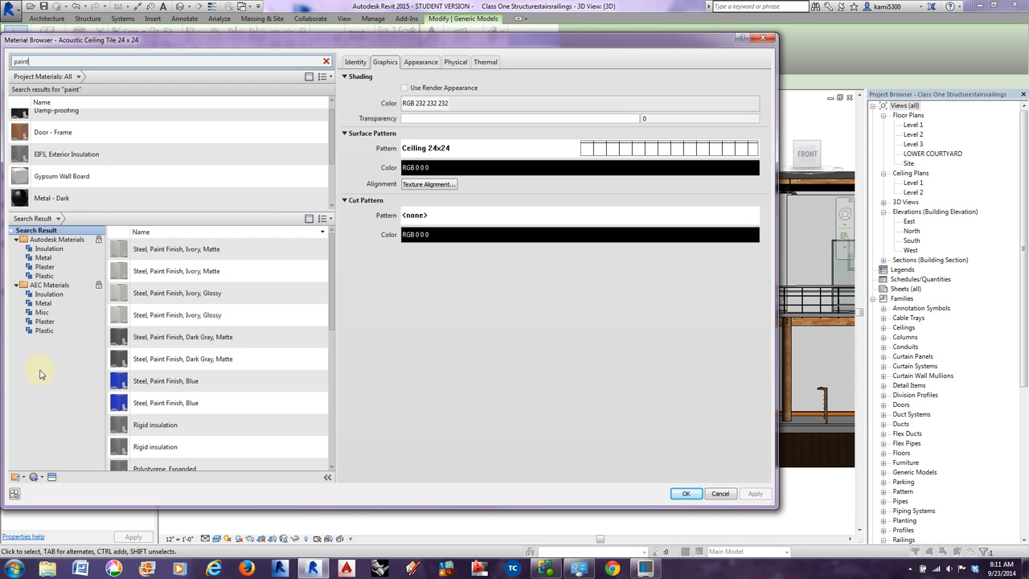
left_click(172, 381)
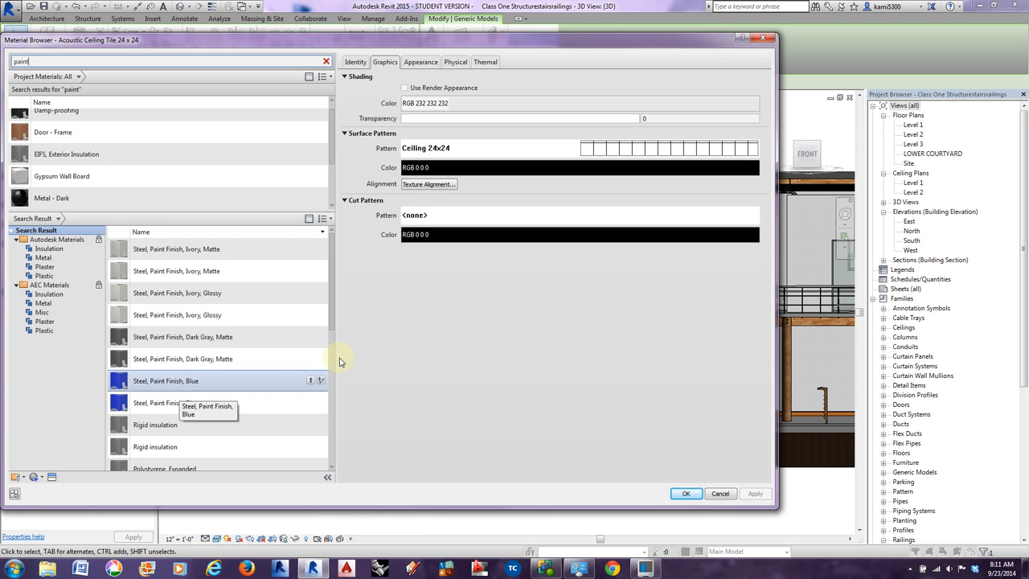
mouse_move(330, 290)
left_mouse_down()
mouse_move(331, 437)
mouse_move(329, 269)
left_mouse_up()
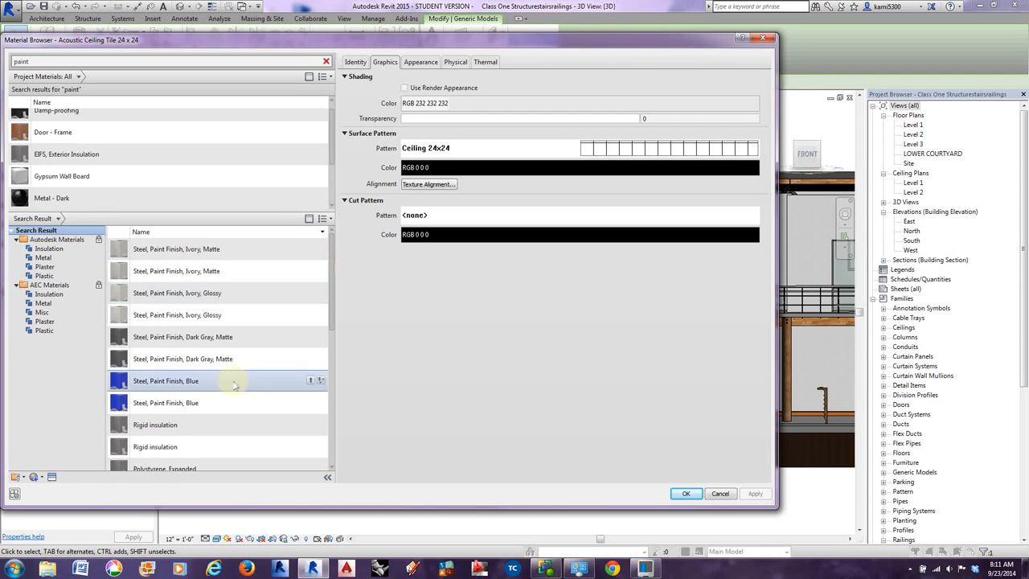
Create a new material and name it "paint Orange".
left_click(23, 477)
left_click(56, 482)
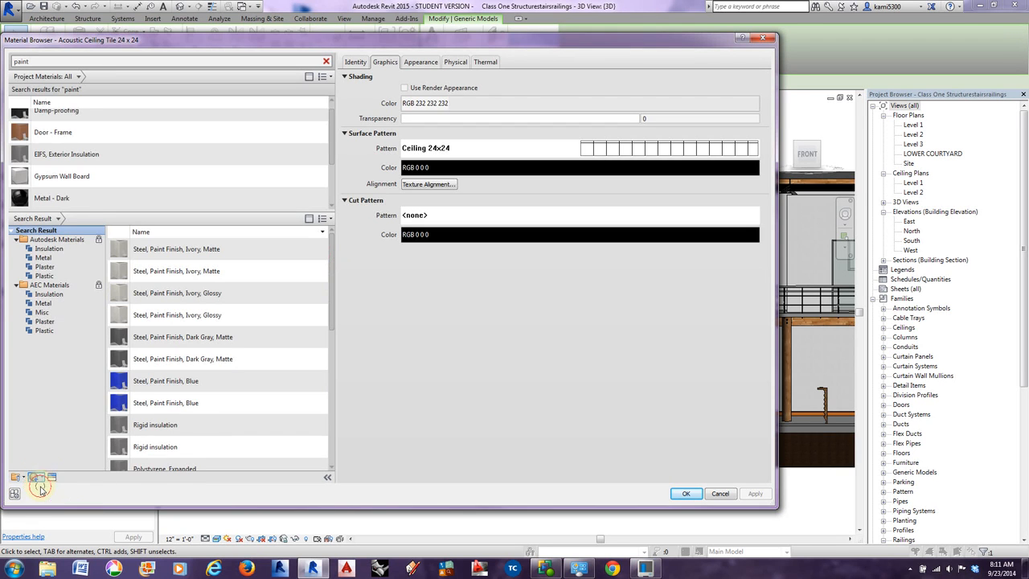
right_click(62, 133)
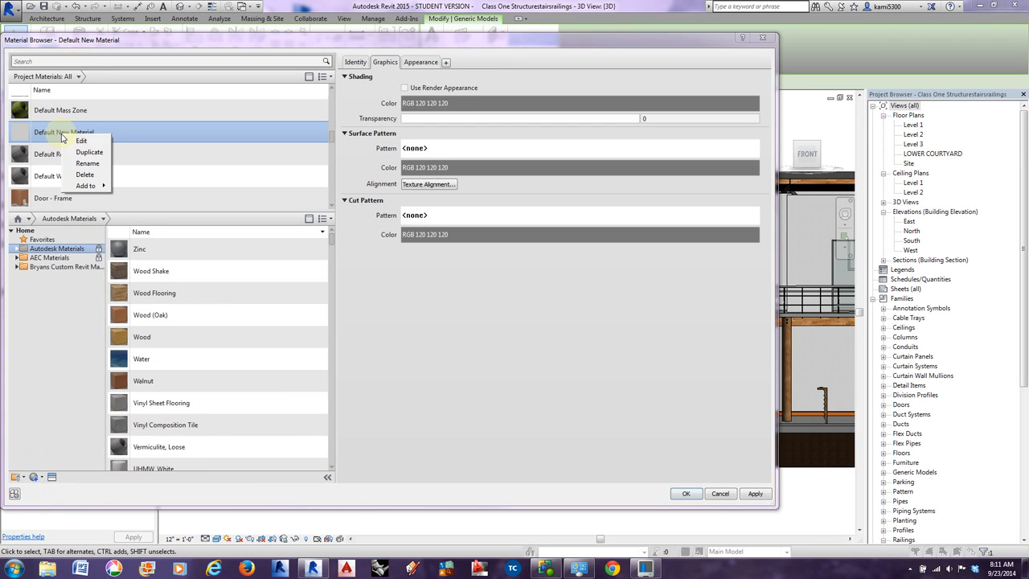
left_click(88, 164)
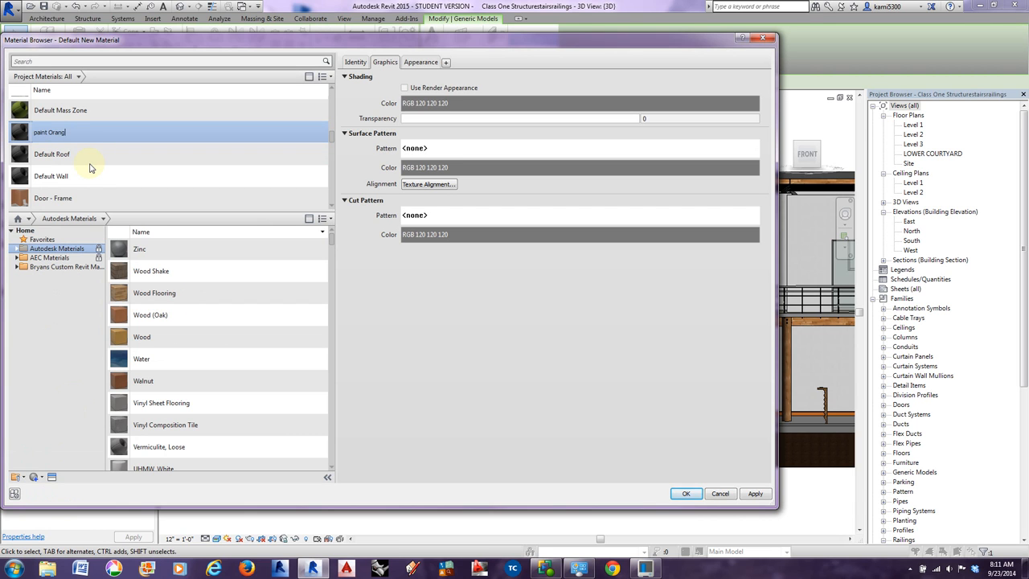
type("paint Orange")
key("Return")
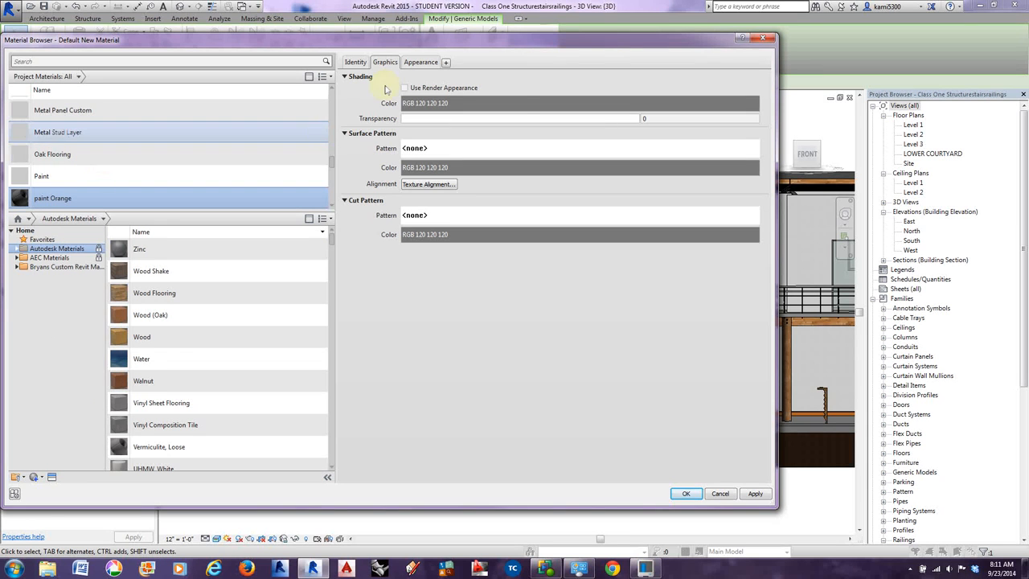
Set the paint Orange appearance color to RGB 255 128 0 and assign the material to the wall text.
left_click(421, 63)
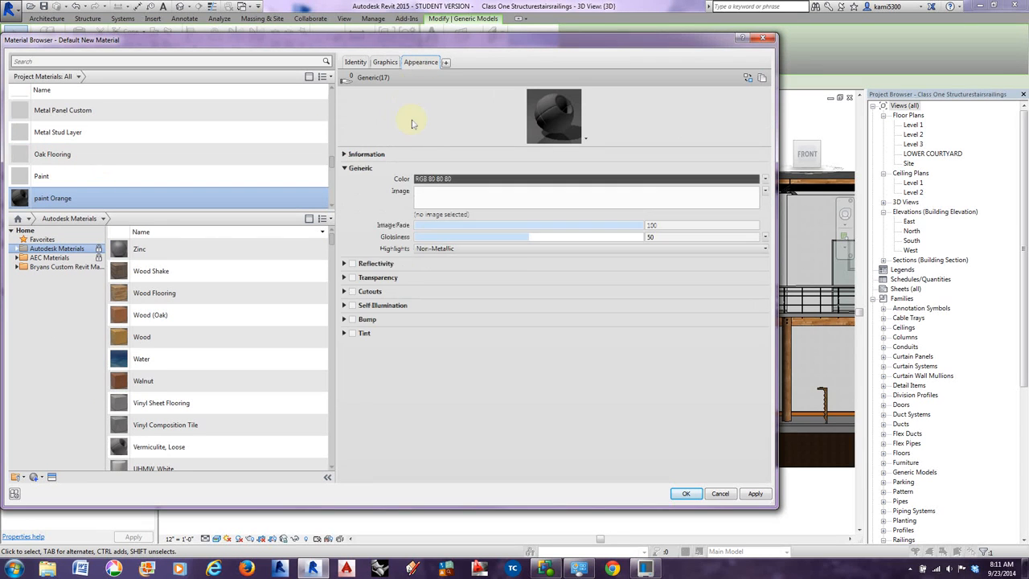
left_click(436, 178)
left_click(291, 231)
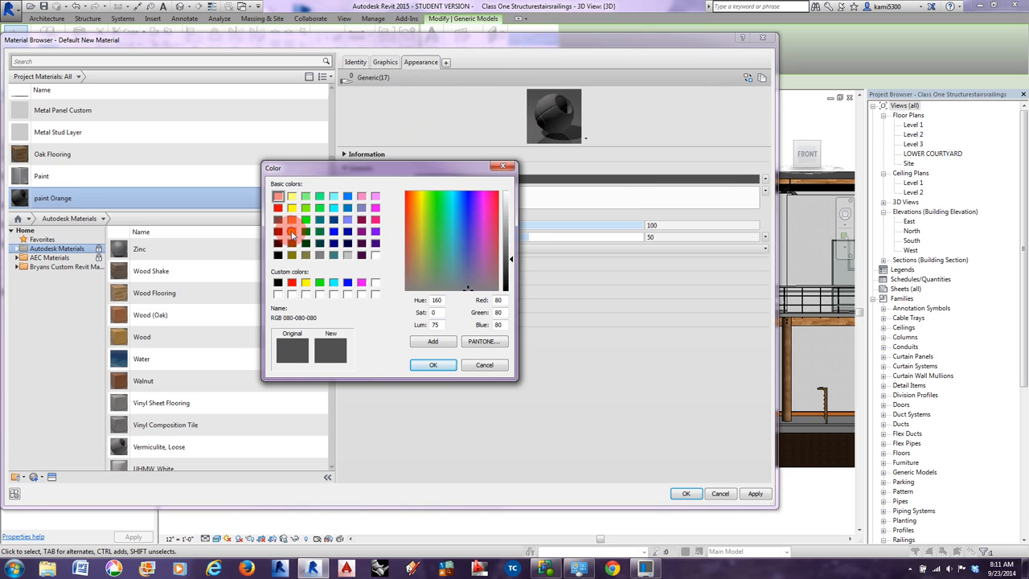
left_click(445, 367)
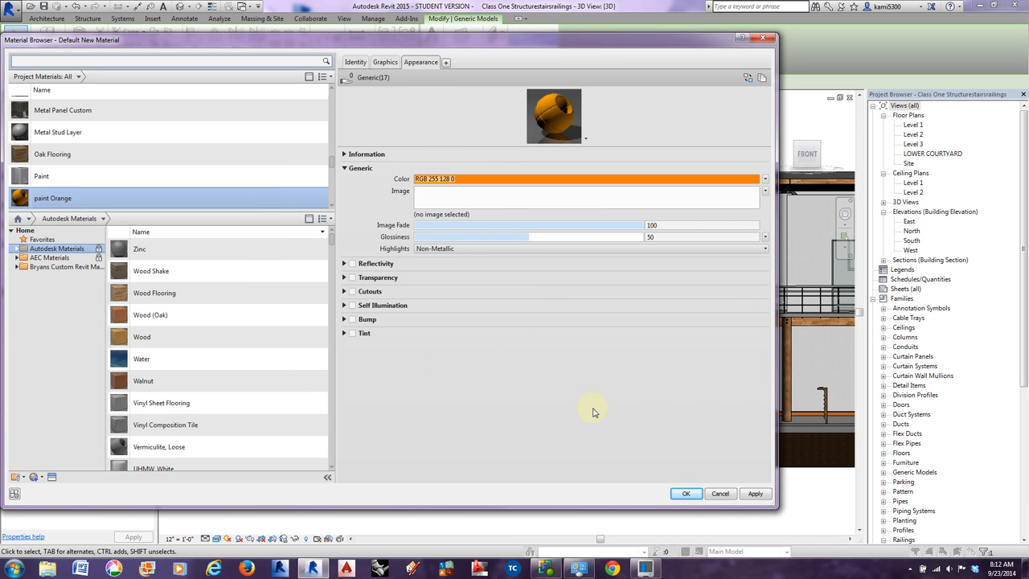
left_click(683, 492)
left_click(572, 387)
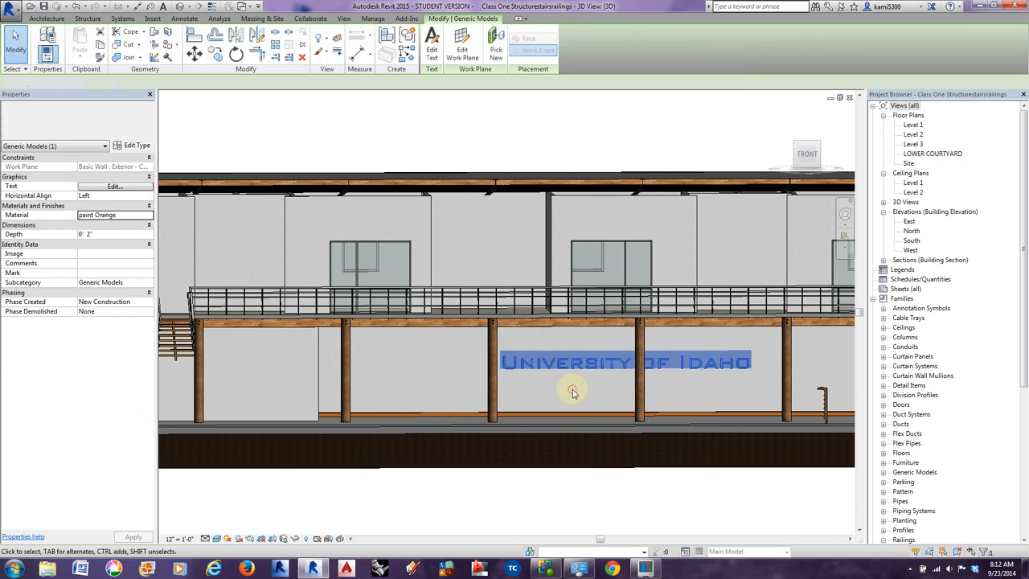
Set the Gothbank model text type's text size to 2' 6".
scroll(642, 376, "up", 3)
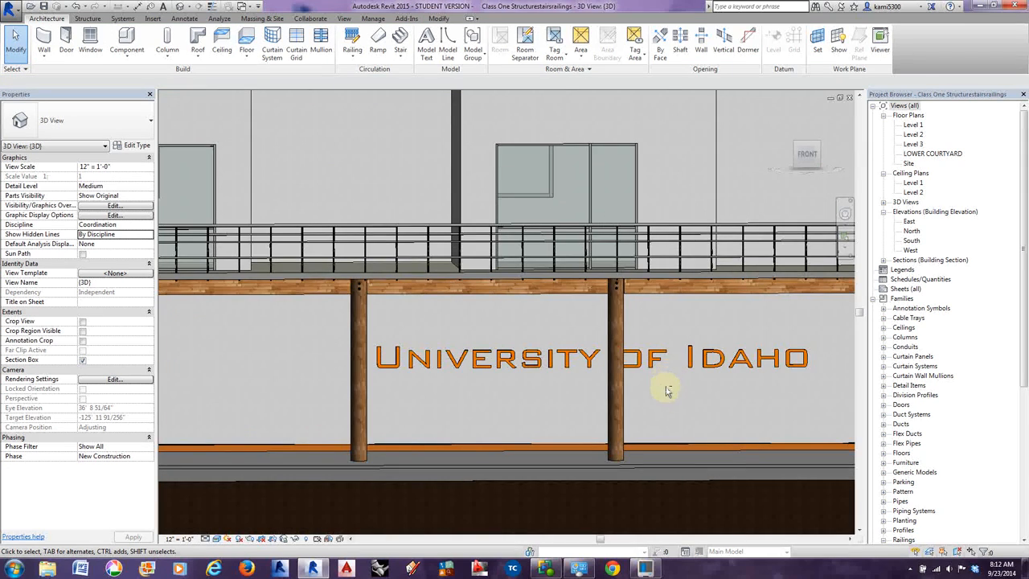
middle_click_drag(663, 391, 436, 351, "shift")
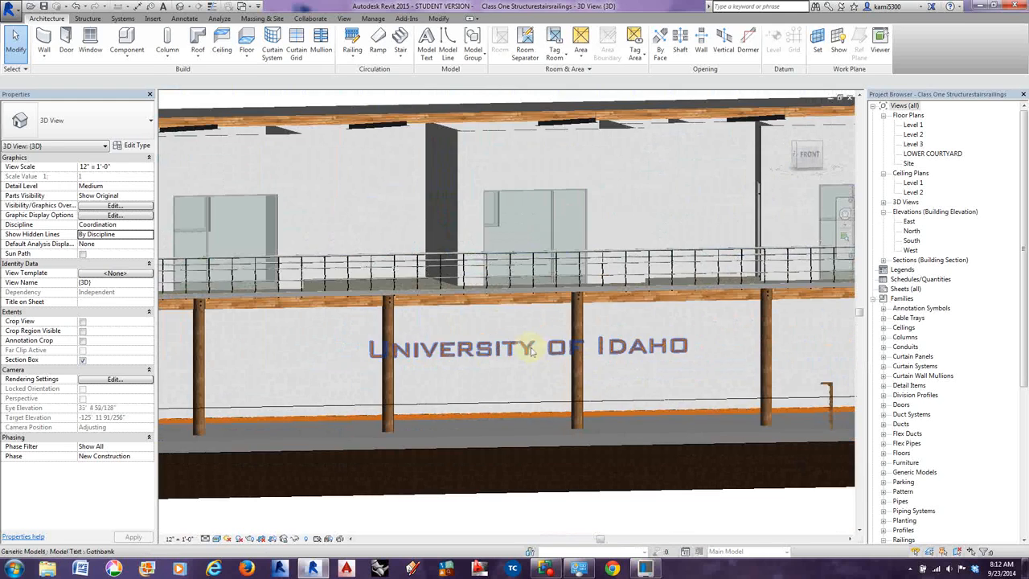
left_click(463, 354)
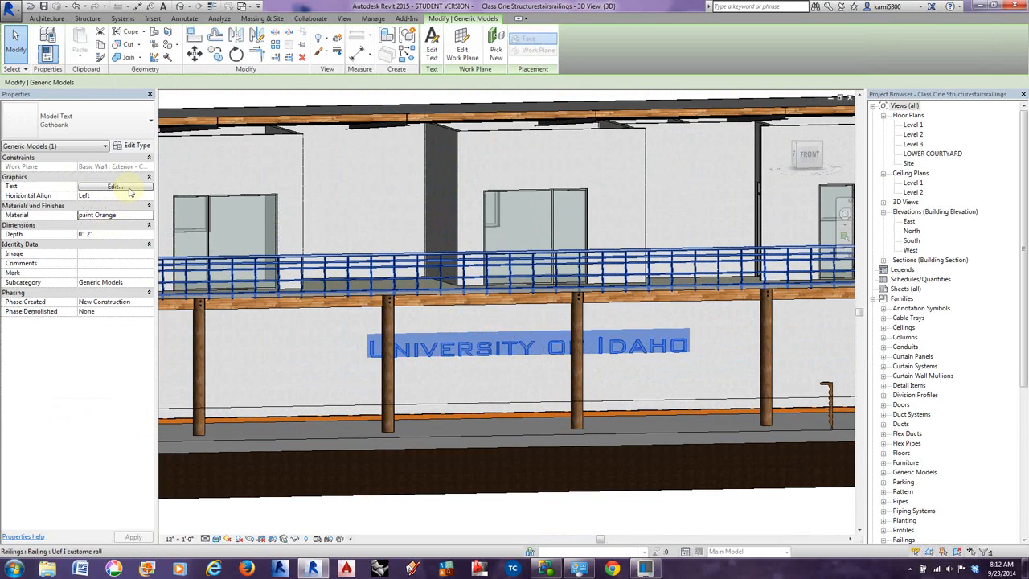
left_click(135, 146)
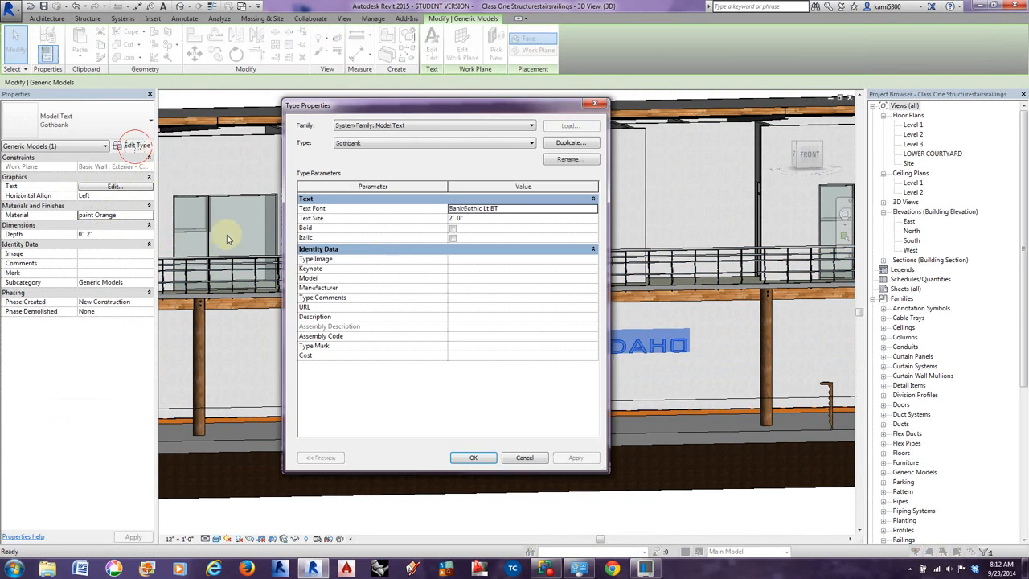
left_click(480, 218)
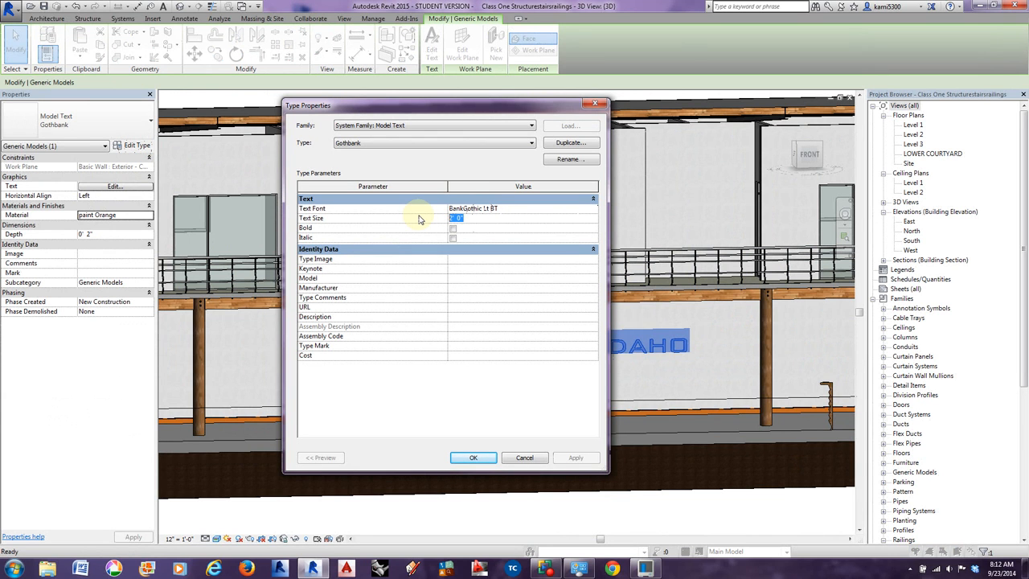
type("2' 6")
key("Return")
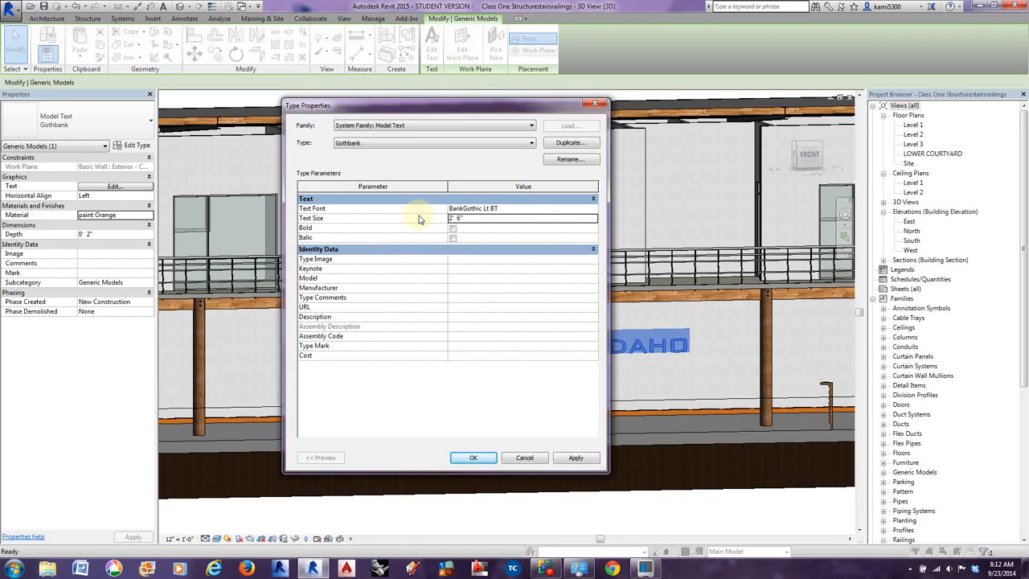
left_click(487, 457)
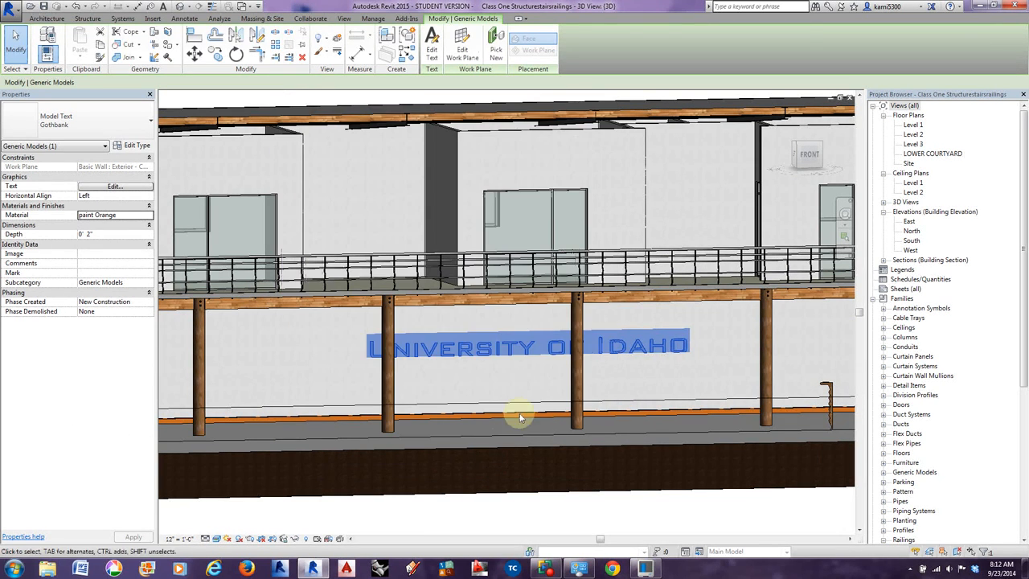
left_click(552, 385)
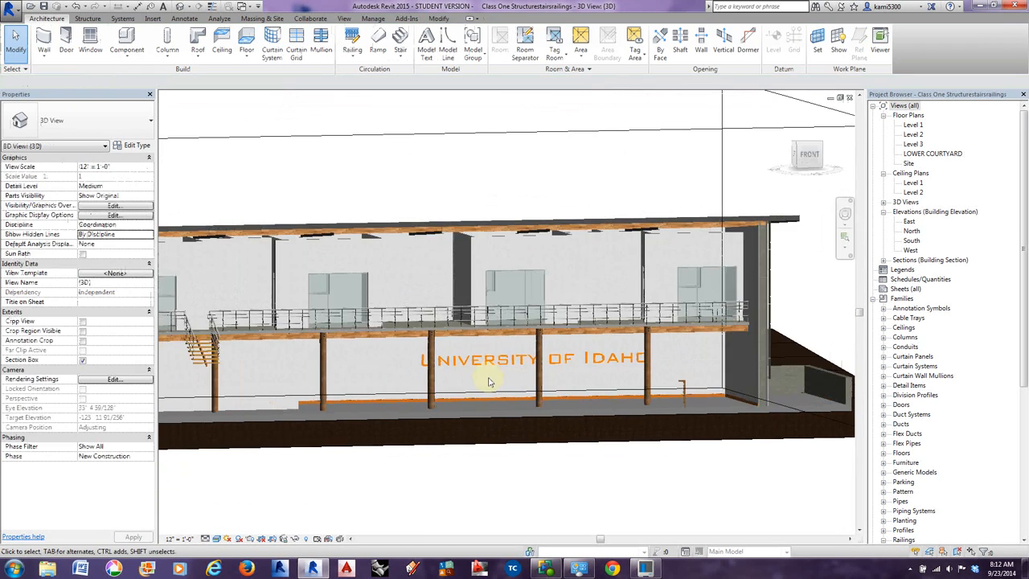
Examine the wall text from an angle in 3D and check the Section 1 view.
middle_click_drag(487, 382, 545, 359, "shift")
left_click(545, 360)
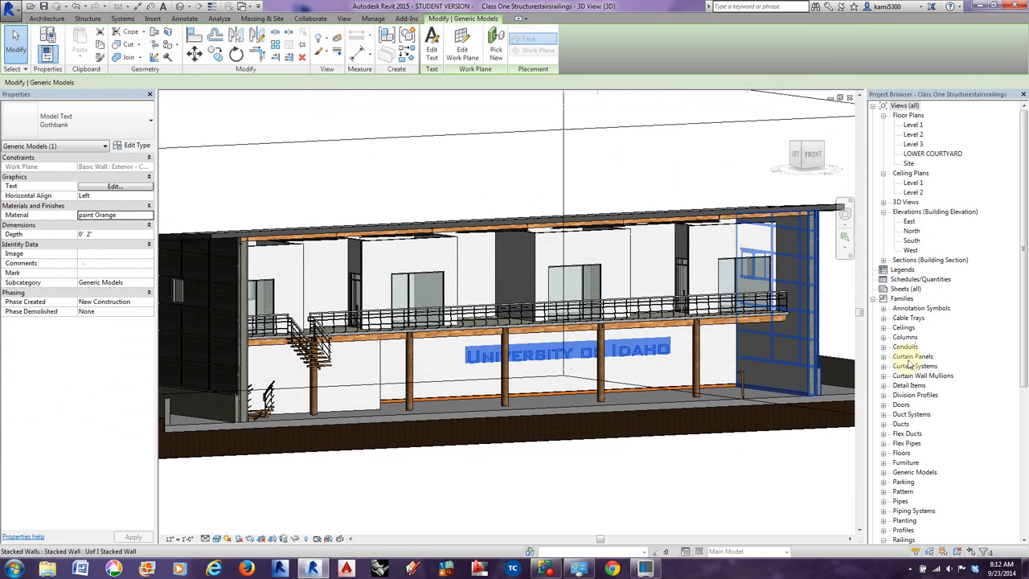
left_click(883, 261)
double_click(916, 269)
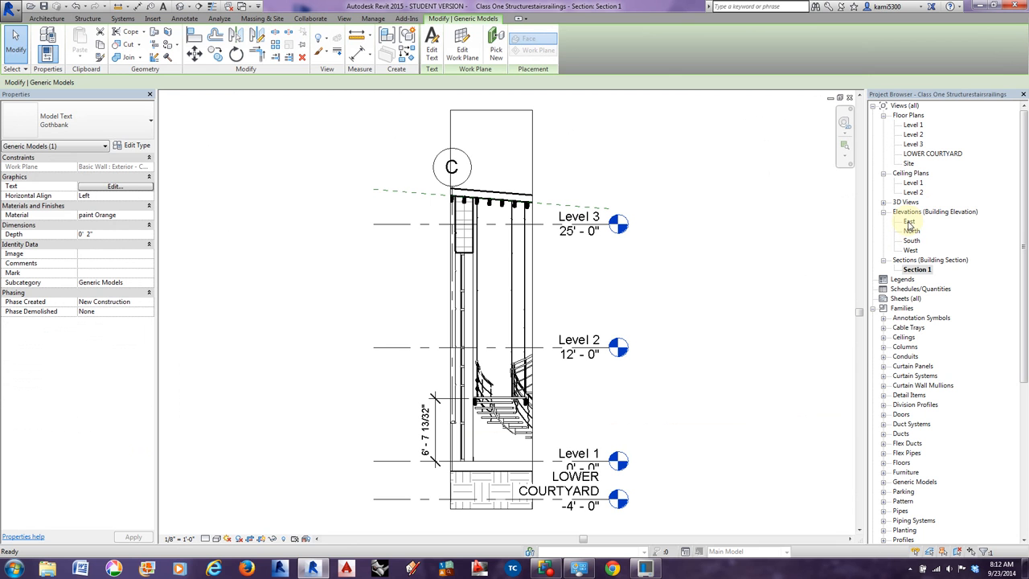
double_click(914, 184)
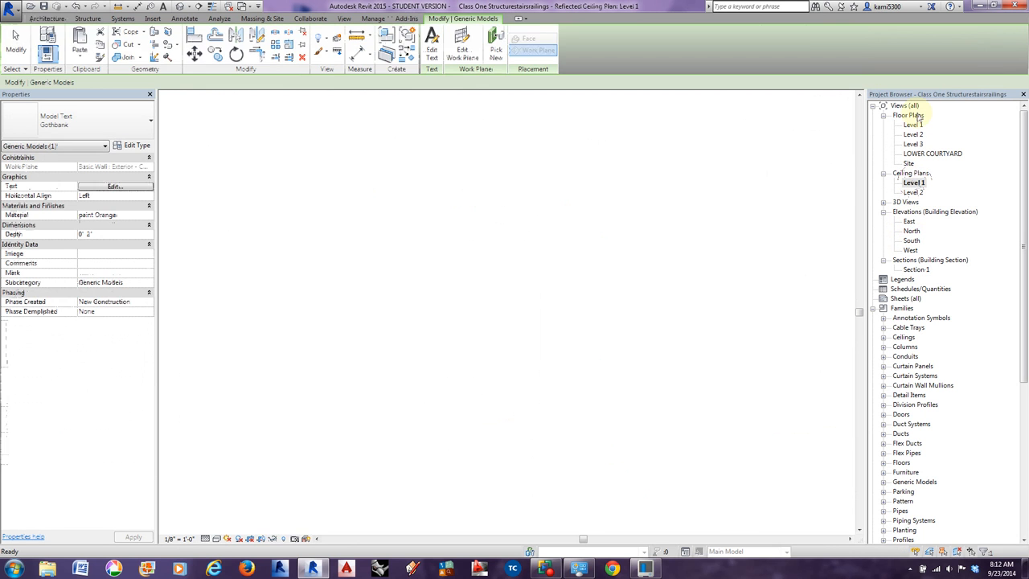
Draw a lengthwise building section between grids B and C on the Level 1 floor plan and open its section view.
double_click(913, 126)
left_click(556, 289)
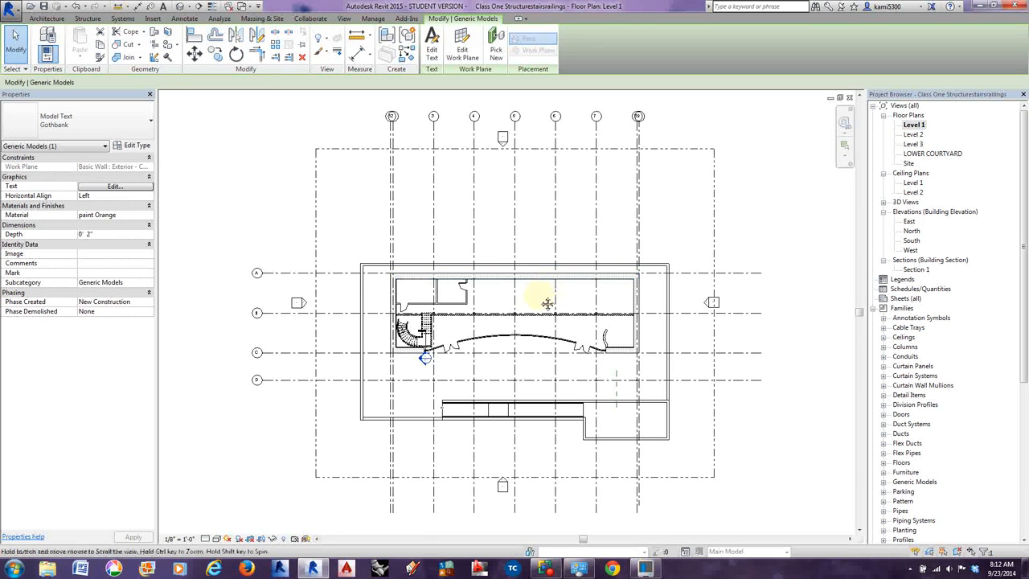
left_click(199, 6)
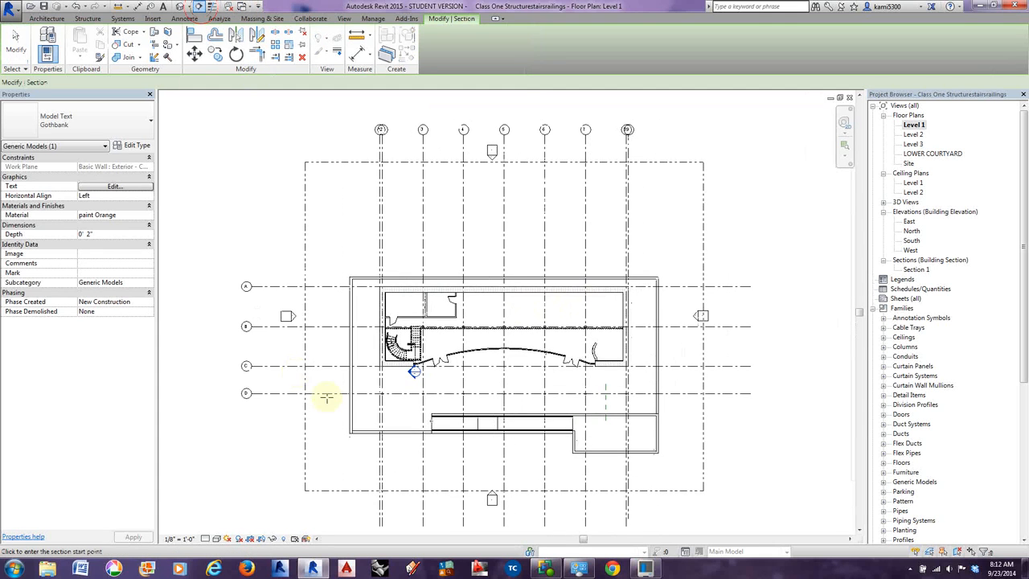
left_click(320, 351)
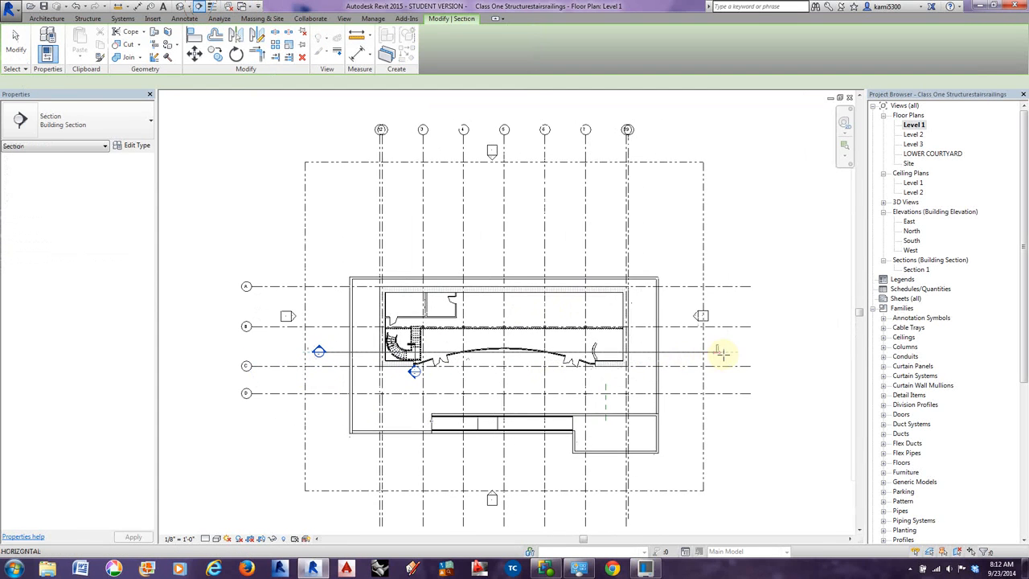
left_click(689, 352)
double_click(916, 279)
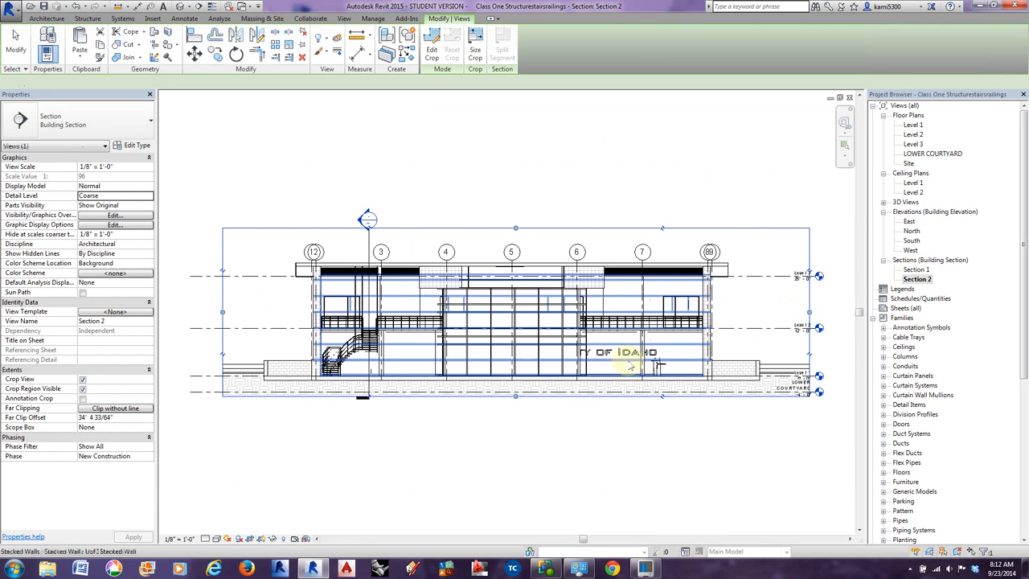
scroll(630, 365, "up", 3)
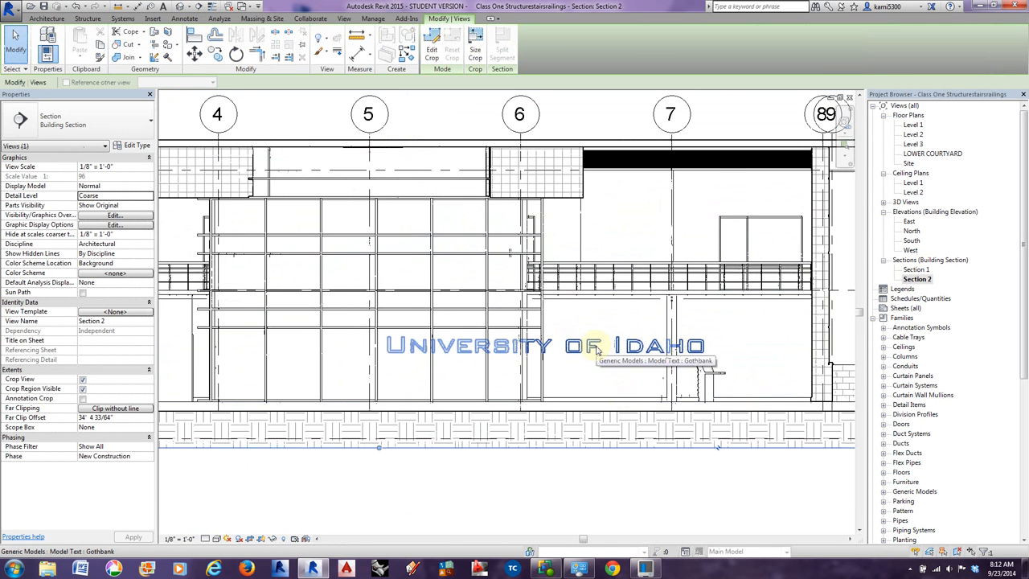
left_click(358, 51)
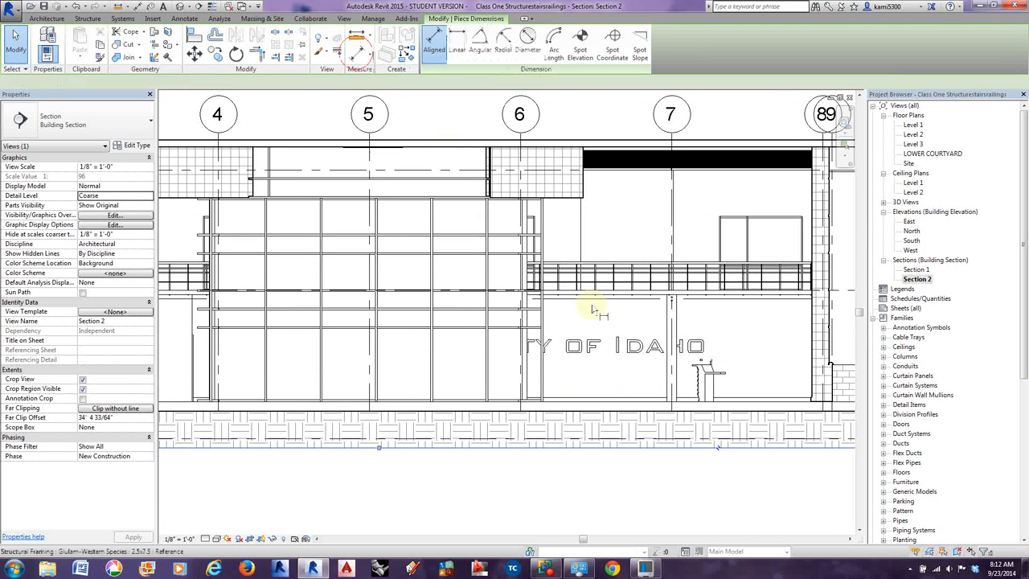
left_click(619, 401)
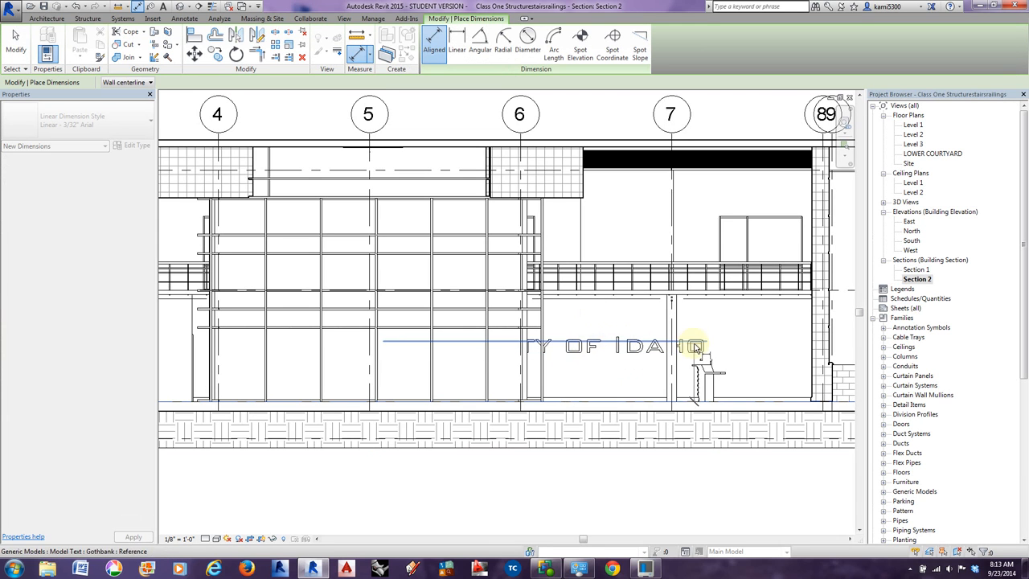
key("Escape")
left_click(663, 347)
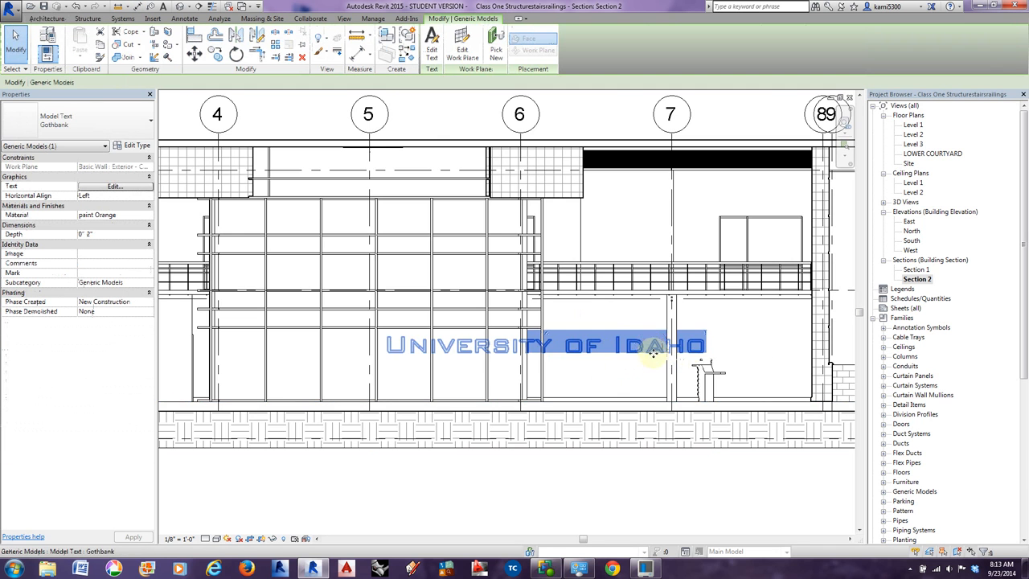
scroll(643, 366, "down", 2)
middle_click_drag(641, 375, 661, 372)
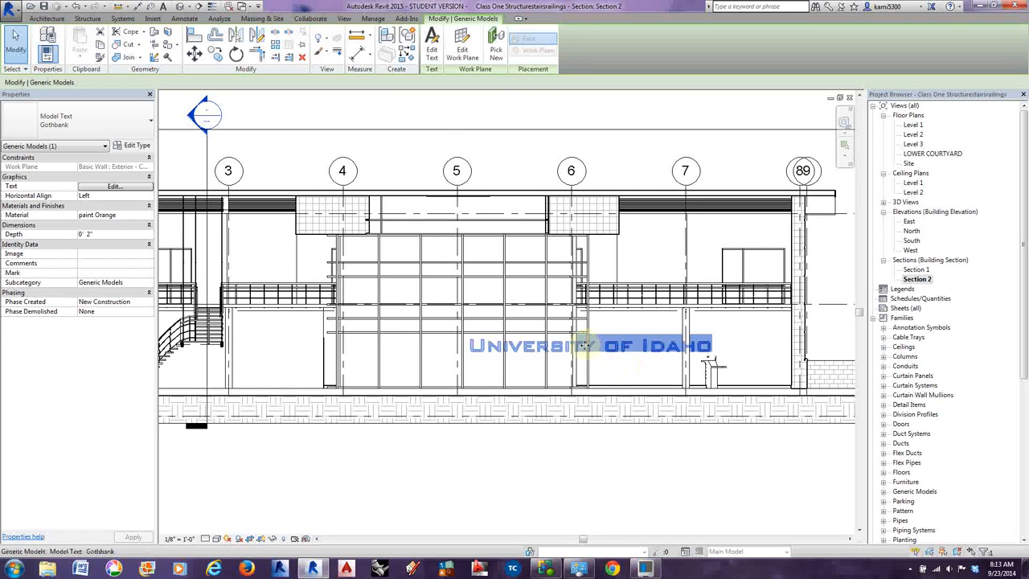
left_click(14, 34)
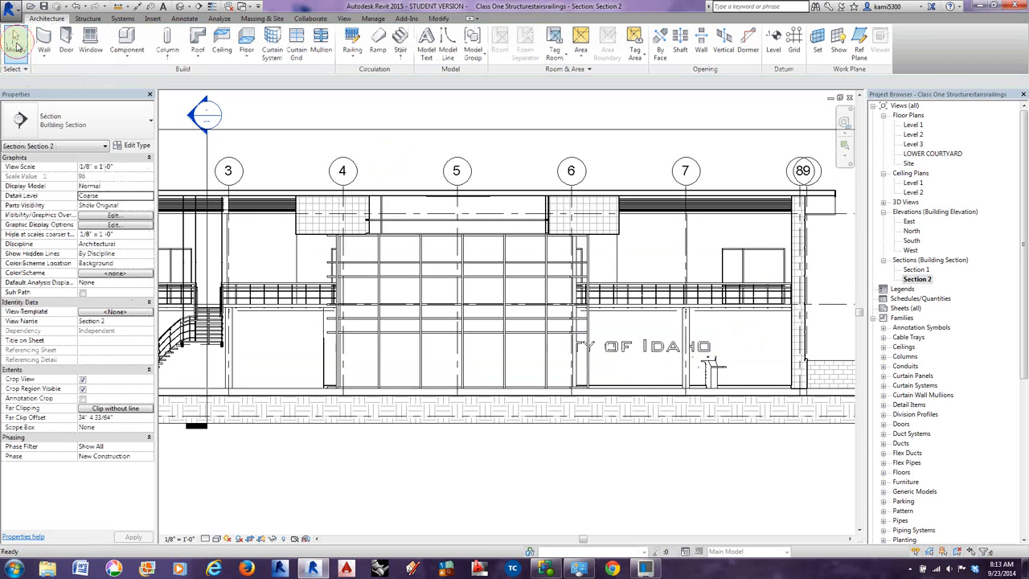
scroll(482, 262, "down", 1)
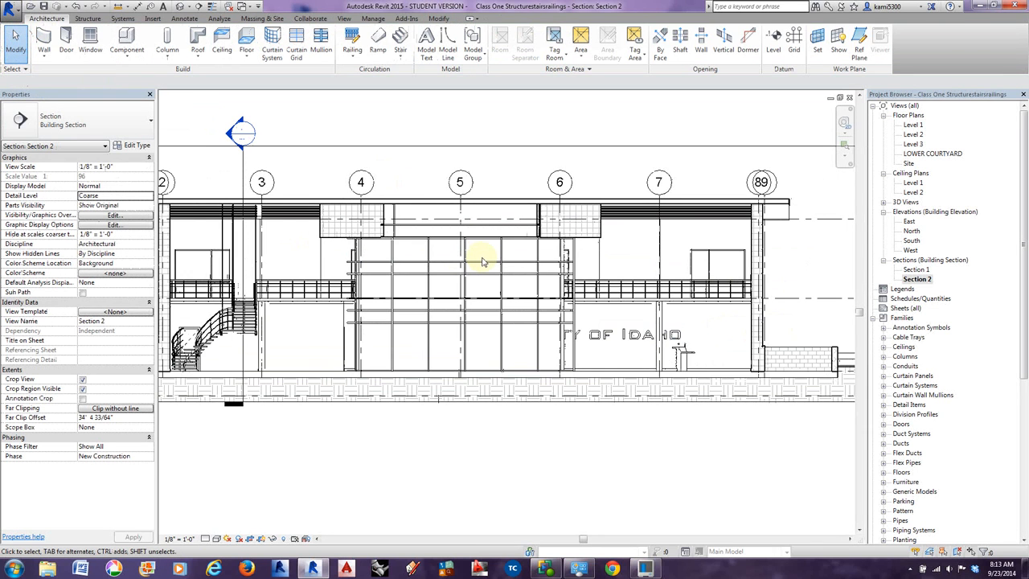
Nudge the University of Idaho text slightly up and to the left until its end reaches the column at grid 7.
left_click(625, 341)
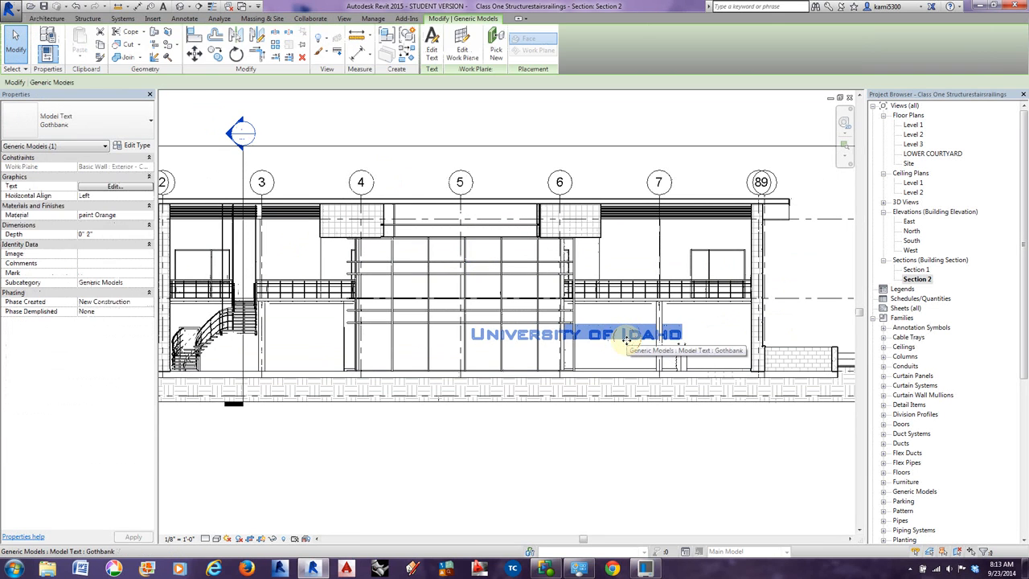
key("Up")
key("Up")
key("Left")
key("Left")
key("Left")
key("Left")
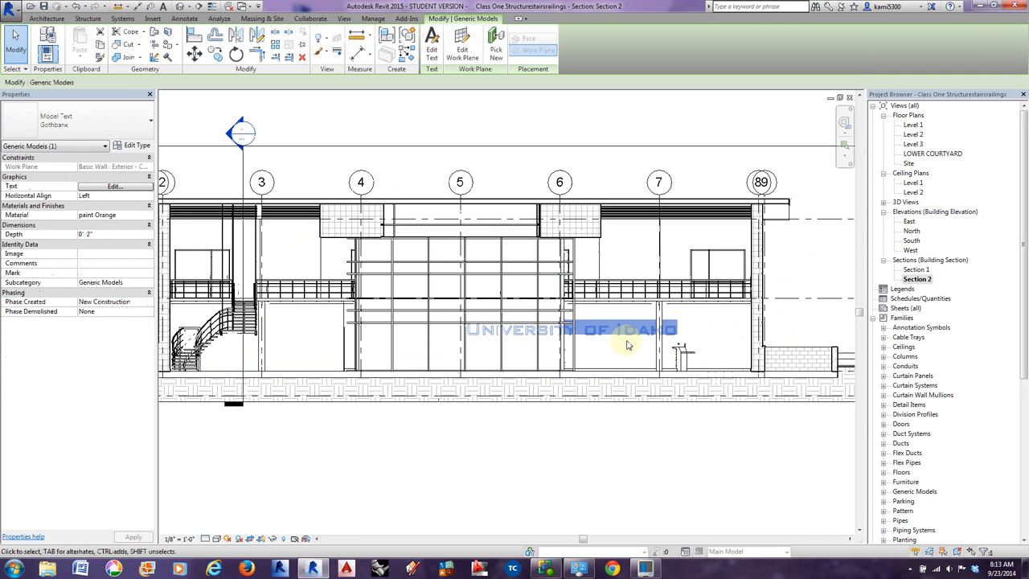
key("Left")
key("Left")
key("Left")
key("Left")
key("Left")
key("Left")
key("Left")
key("Left")
key("Left")
key("Left")
key("Left")
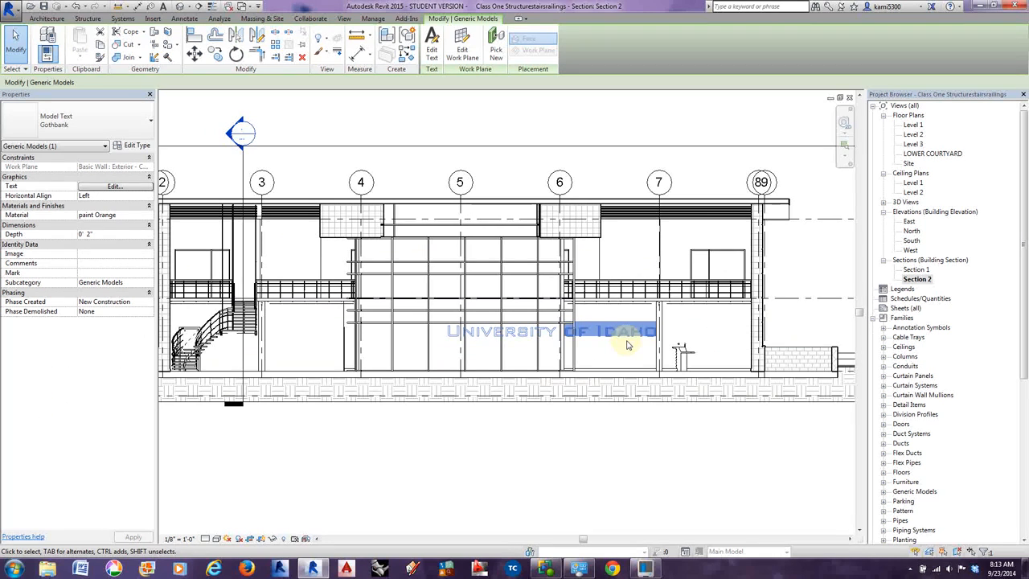
Place an aligned dimension from the bottom of the University of Idaho text to the Level 1 line.
key("d")
key("i")
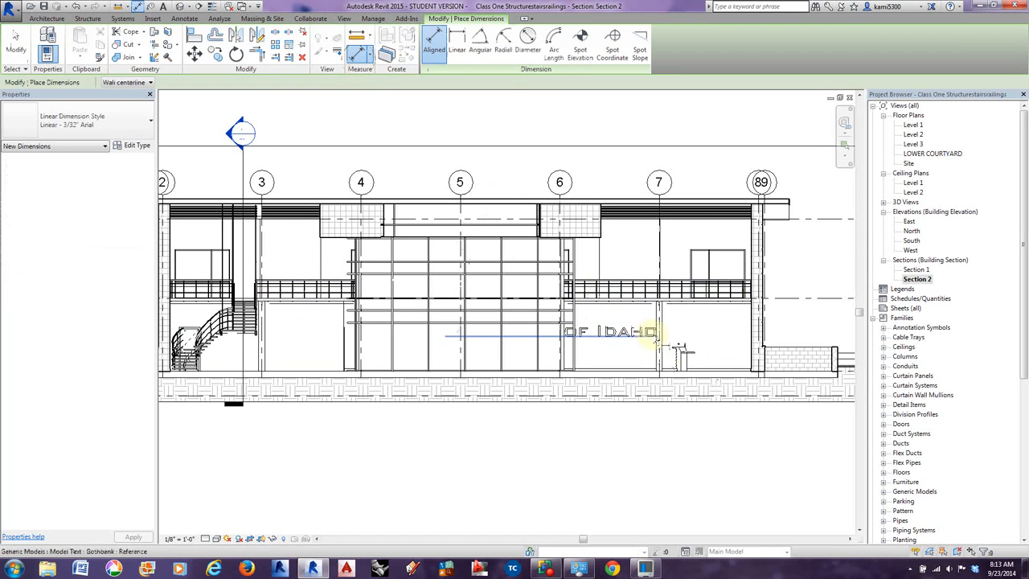
left_click(617, 338)
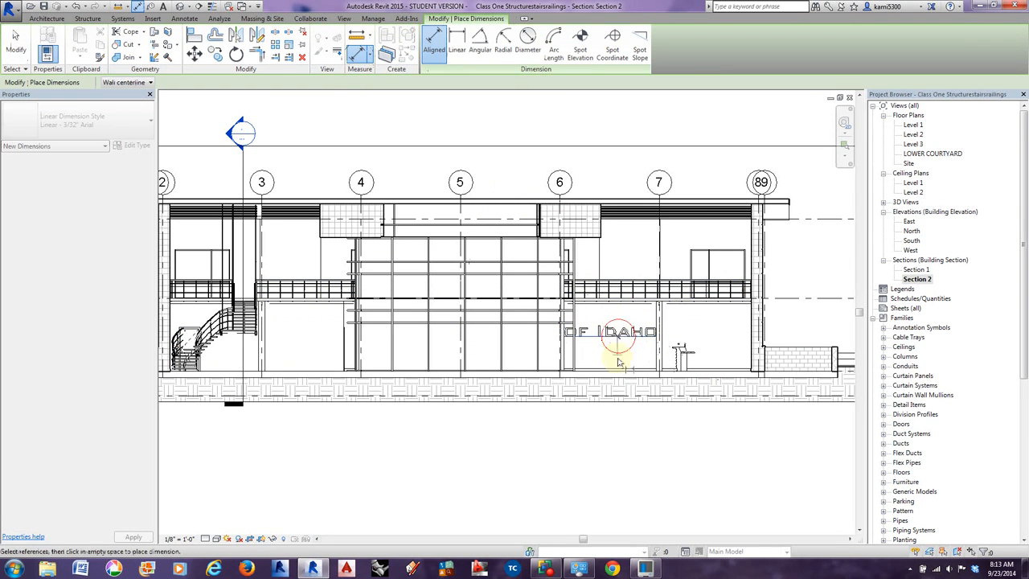
left_click(614, 372)
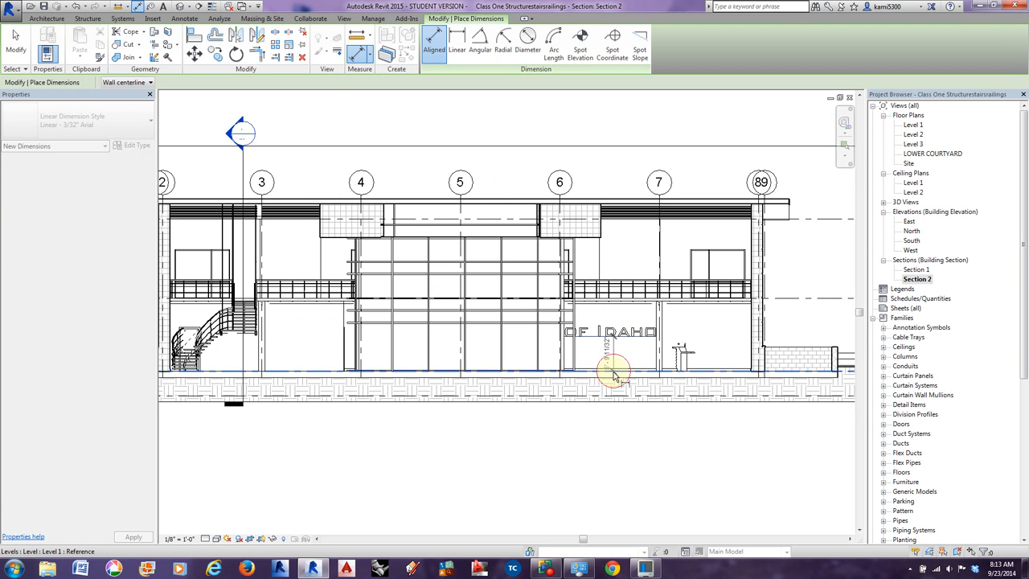
left_click(614, 447)
left_click(15, 40)
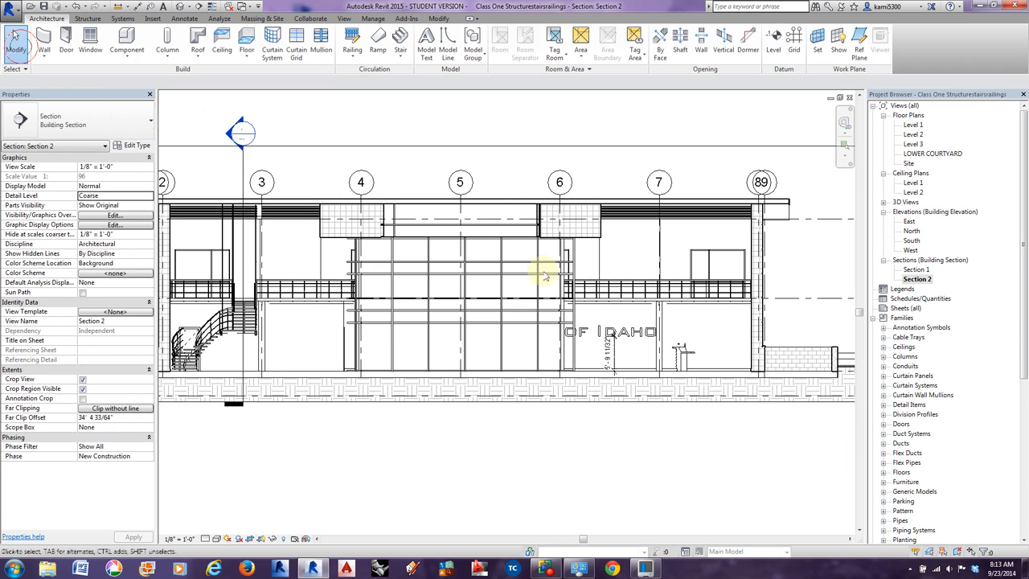
Nudge the University of Idaho text vertically until its base sits 5' 5 11/32" above Level 1.
left_click(632, 332)
scroll(623, 354, "up", 3)
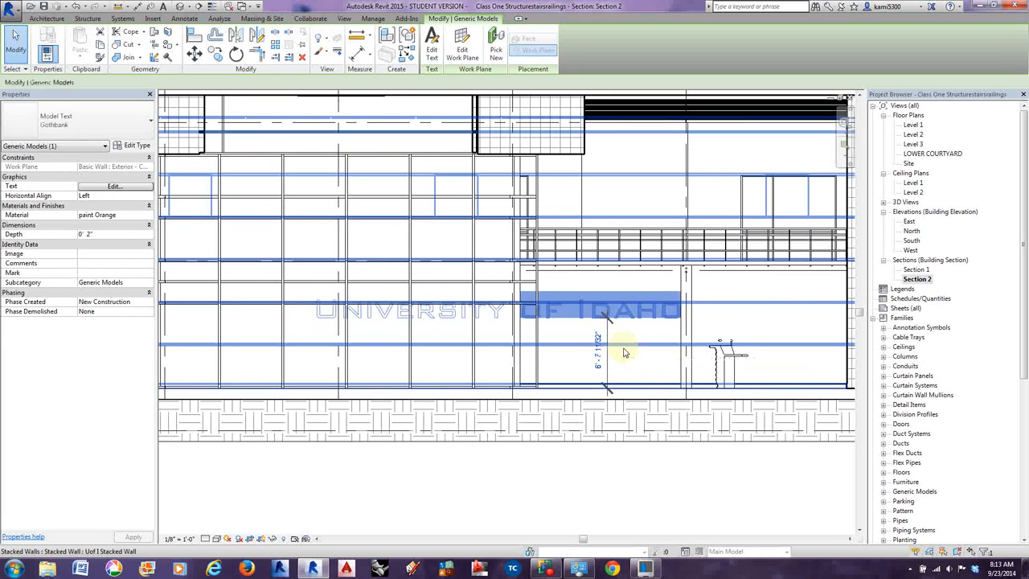
key("Down")
key("Down")
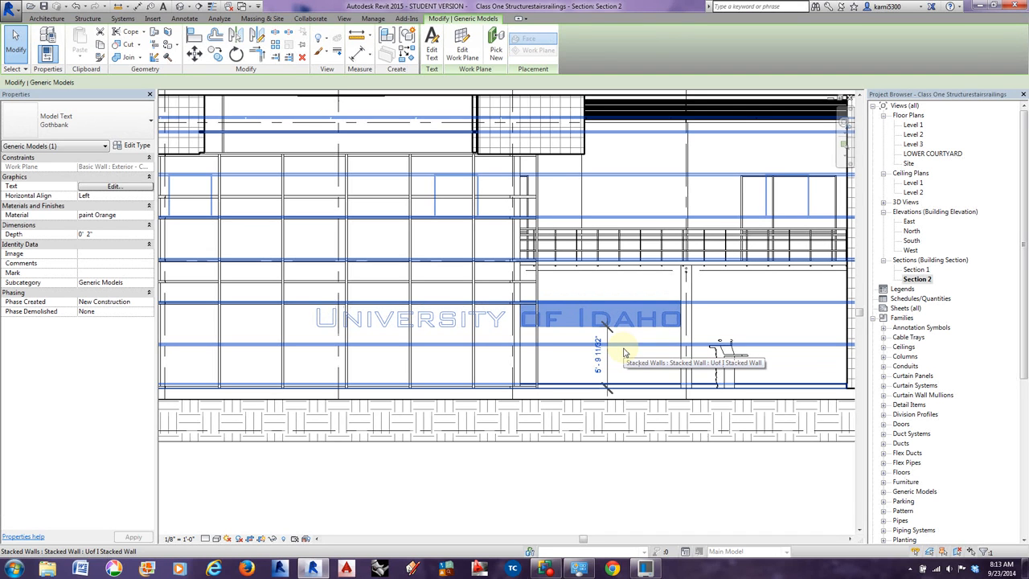
key("Up")
key("Up")
key("Up")
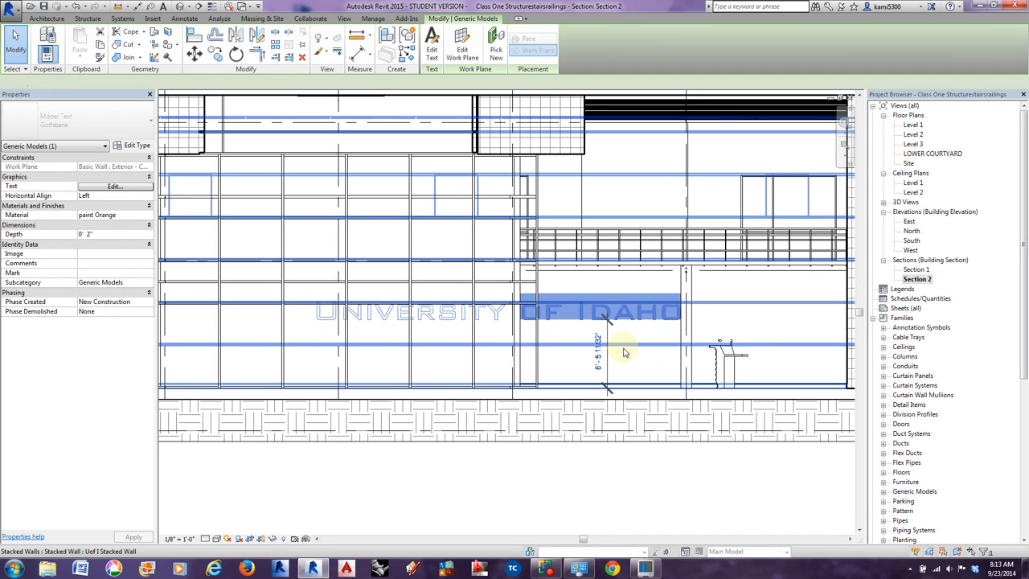
key("Down")
key("Down")
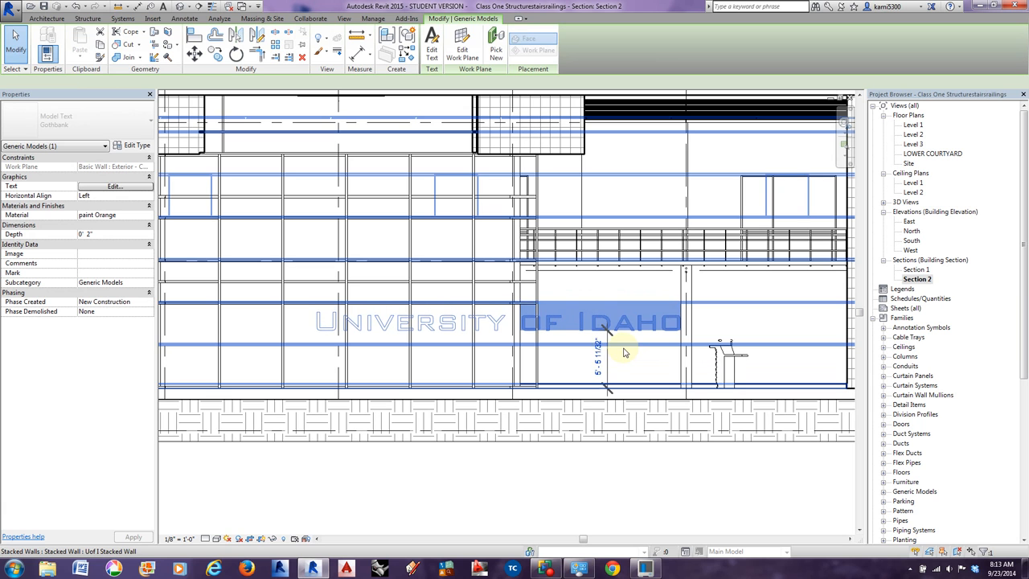
left_click(358, 52)
middle_click_drag(845, 298, 769, 324)
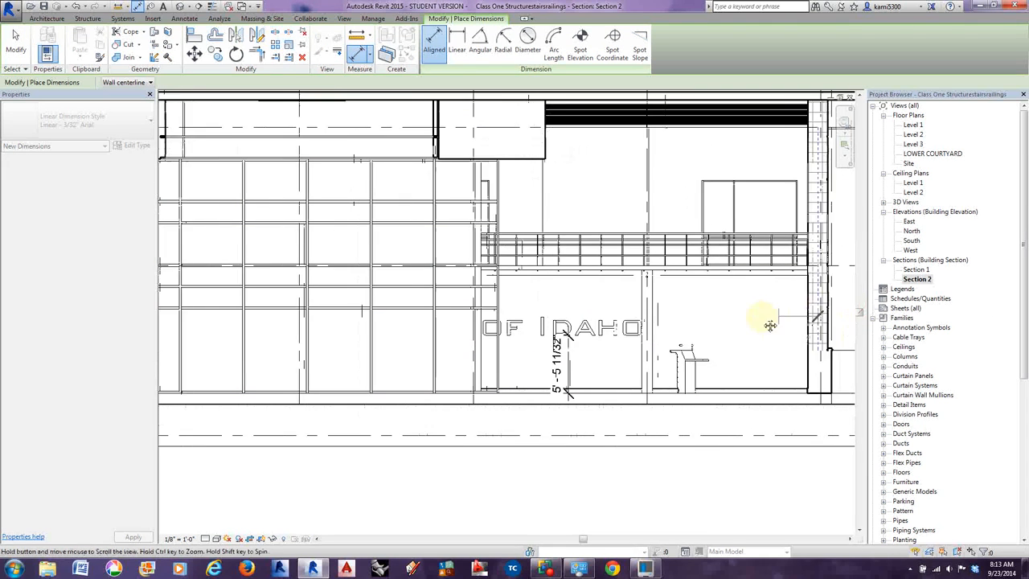
scroll(593, 334, "up", 3)
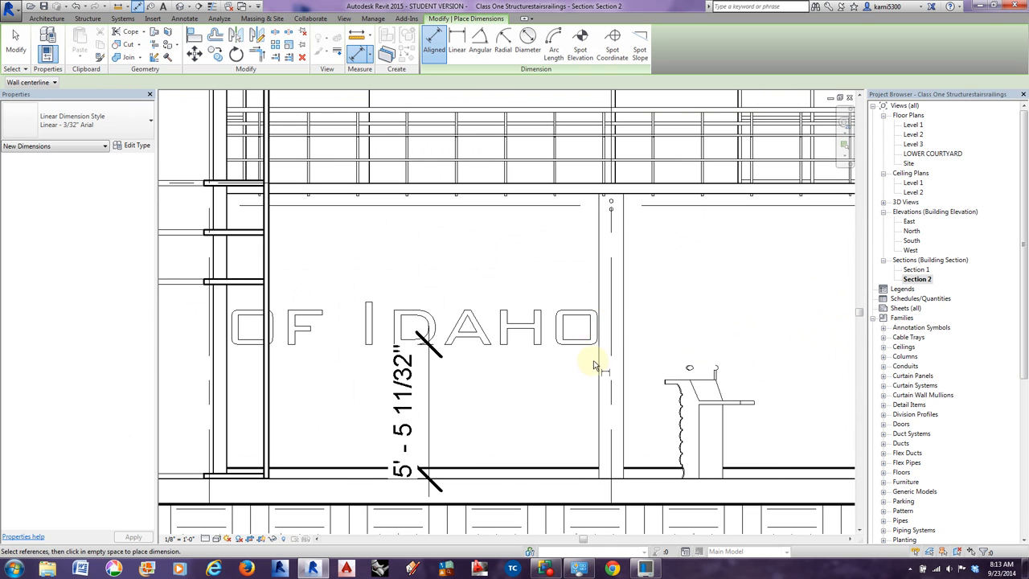
middle_click_drag(413, 337, 600, 327)
scroll(601, 328, "down", 1)
scroll(590, 324, "up", 1)
middle_click_drag(769, 335, 576, 302)
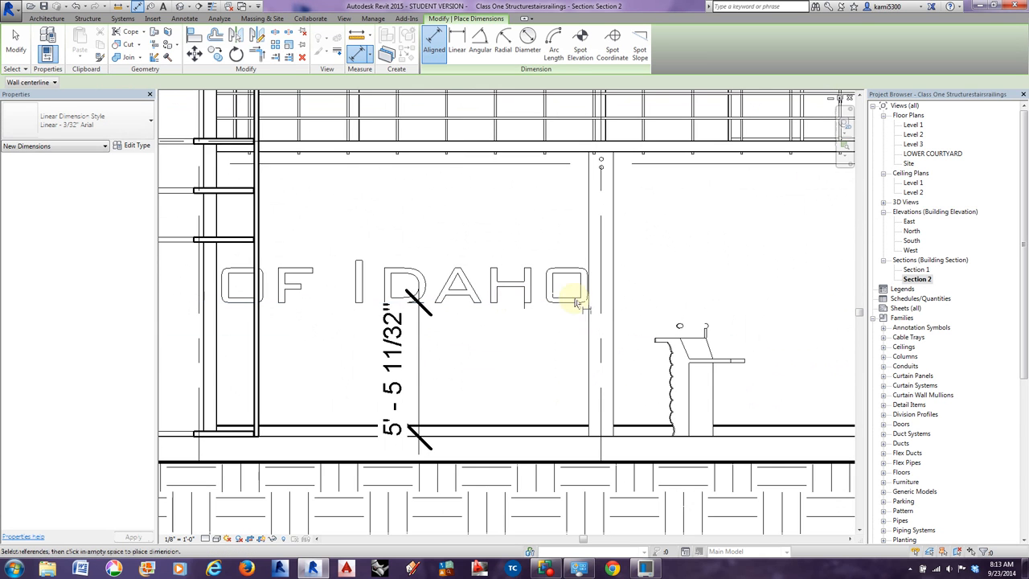
scroll(587, 291, "up", 2)
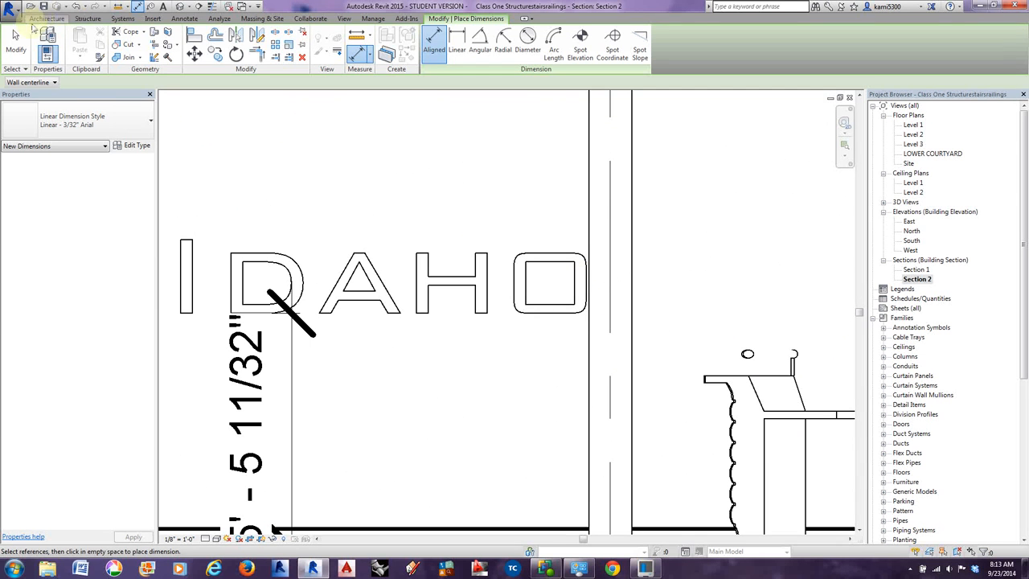
left_click(36, 19)
Delete the vertical dimension between the University of Idaho text and the Level 1 line.
scroll(319, 320, "down", 3)
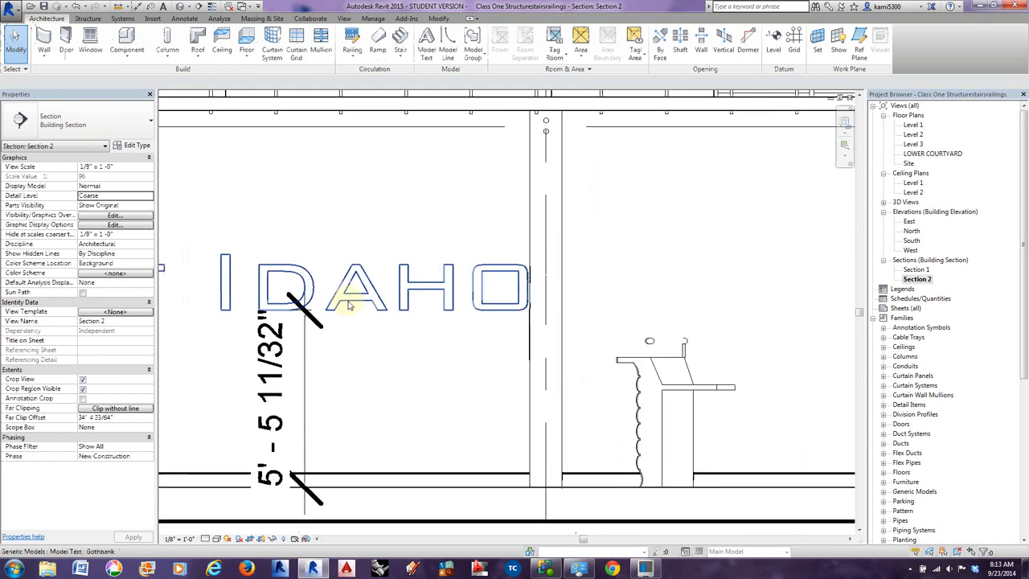
left_click(318, 337)
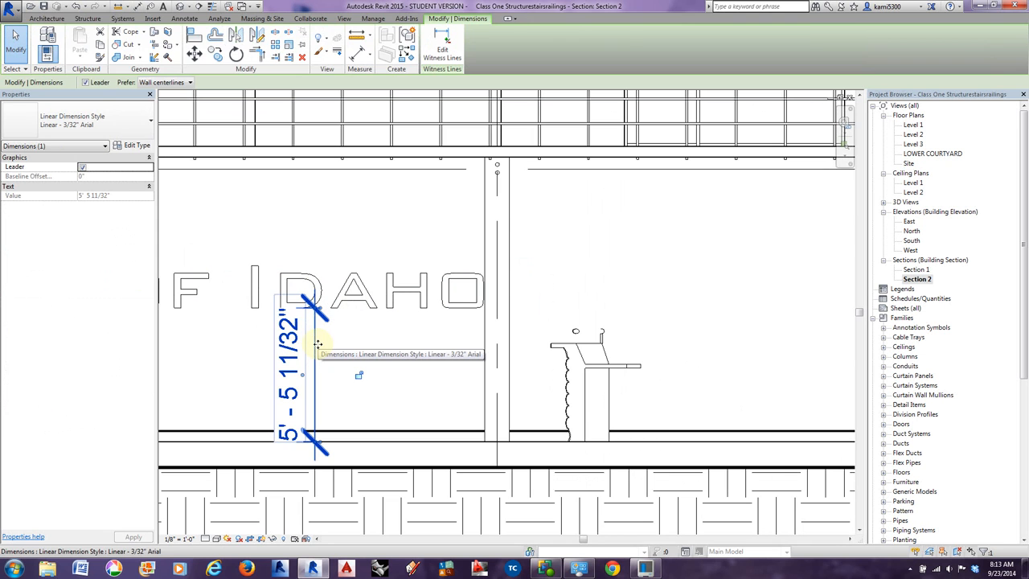
key("Delete")
Move the Section 2 line on the Level 1 floor plan inward past the curved curtain wall and reopen the Section 2 view.
scroll(405, 320, "down", 3)
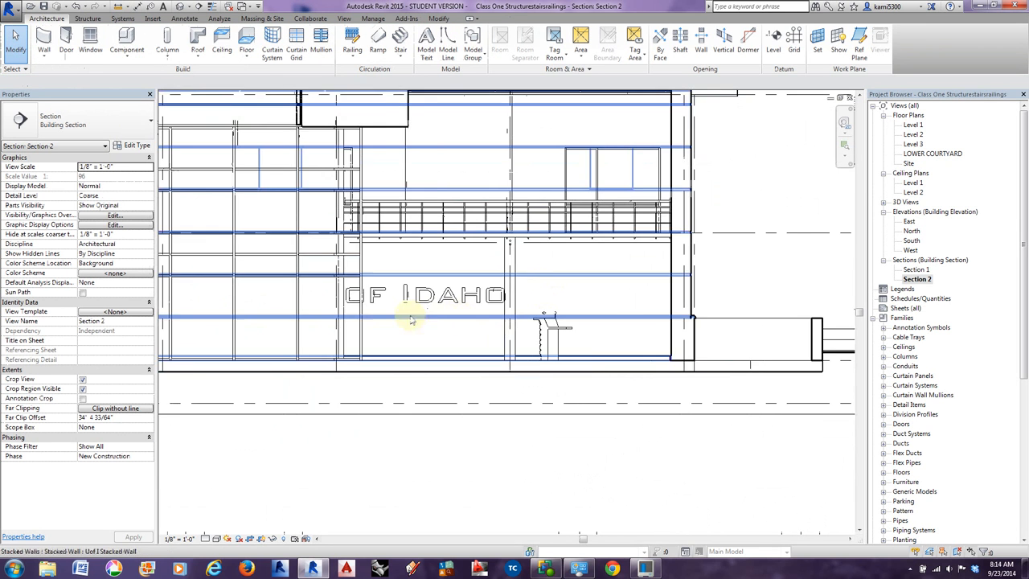
middle_click_drag(410, 320, 492, 322)
left_click(501, 305)
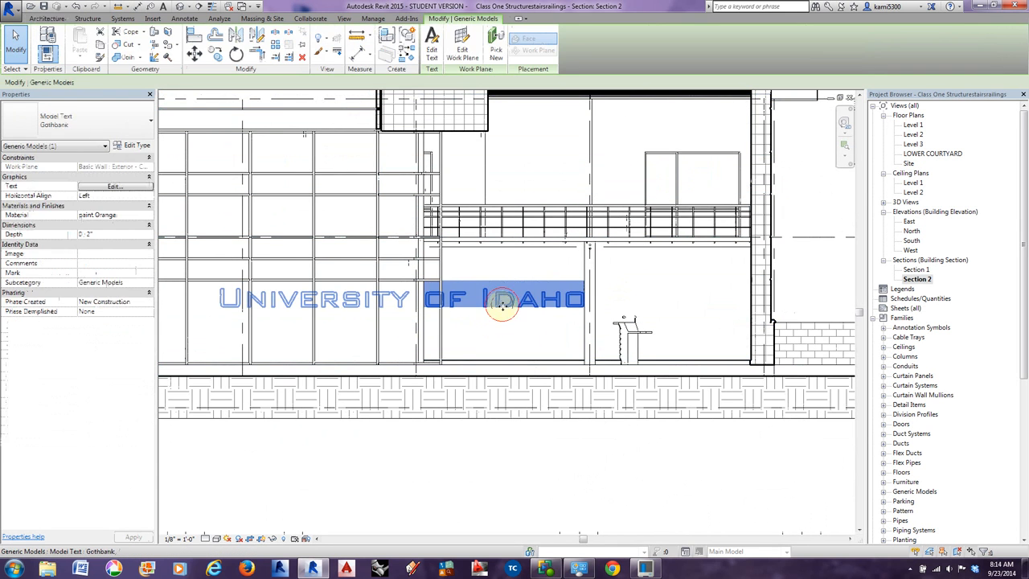
scroll(501, 306, "down", 2)
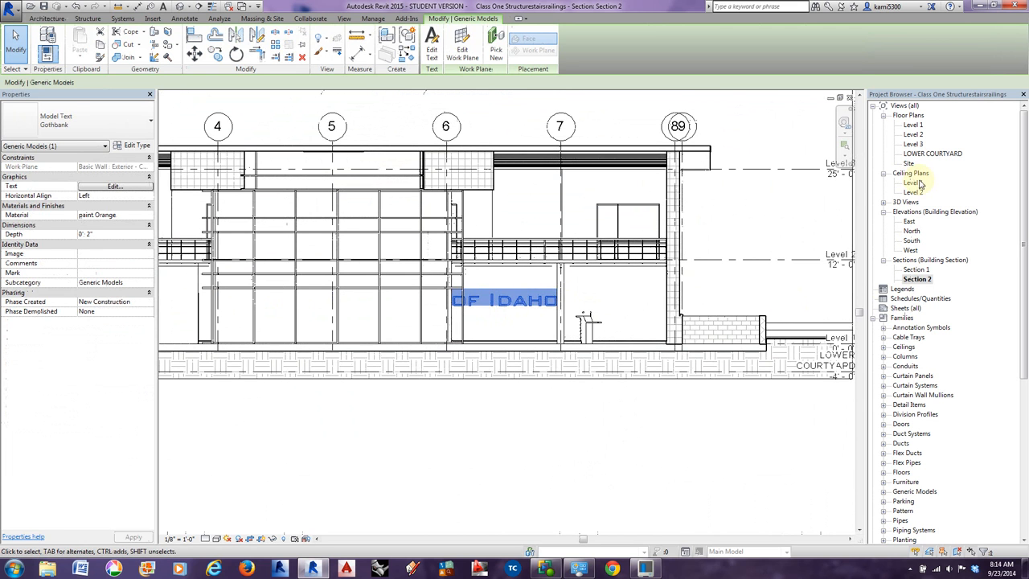
double_click(913, 125)
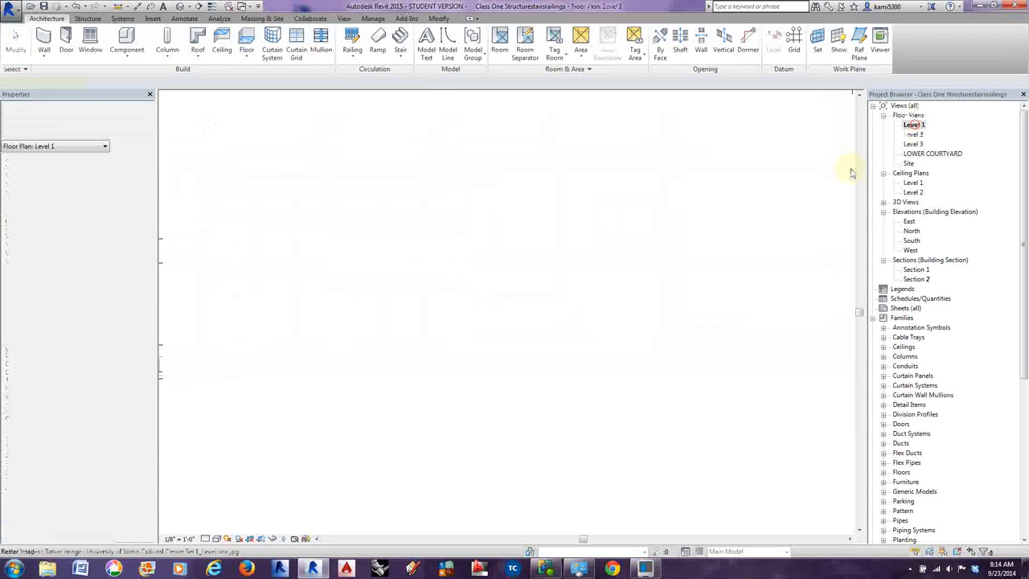
scroll(478, 360, "up", 2)
left_click(496, 352)
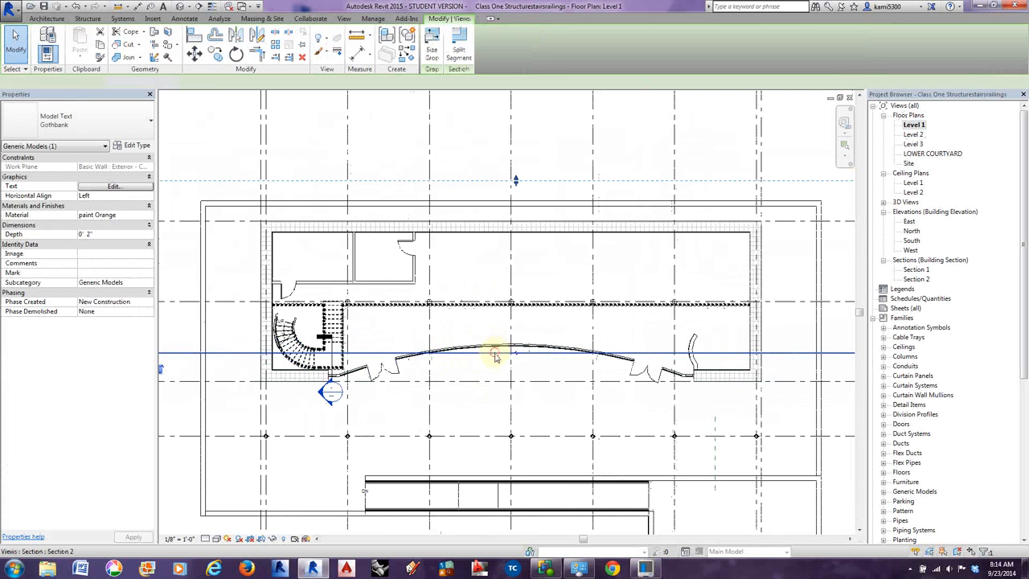
left_click_drag(497, 352, 500, 338)
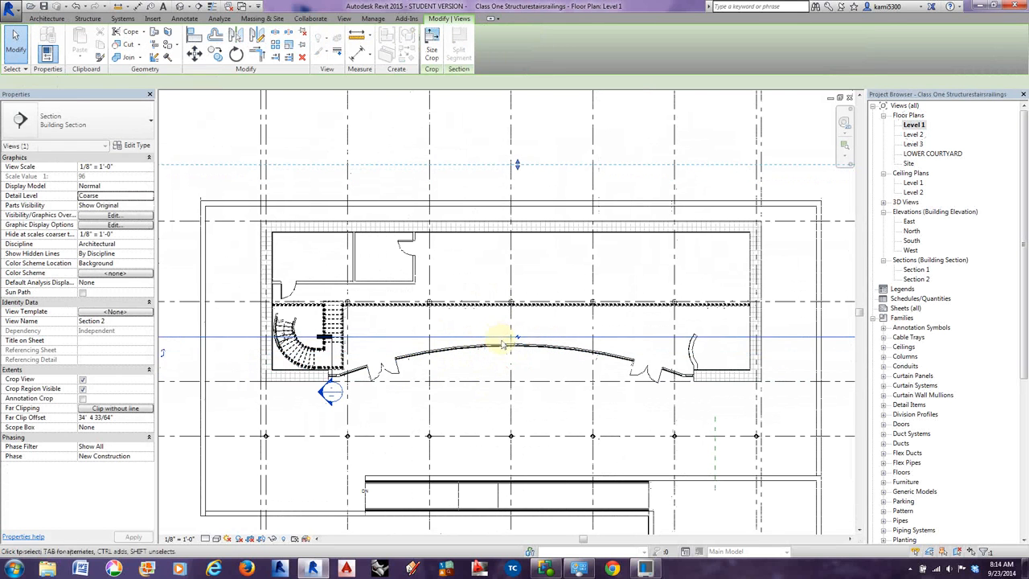
scroll(509, 338, "down", 1)
double_click(916, 279)
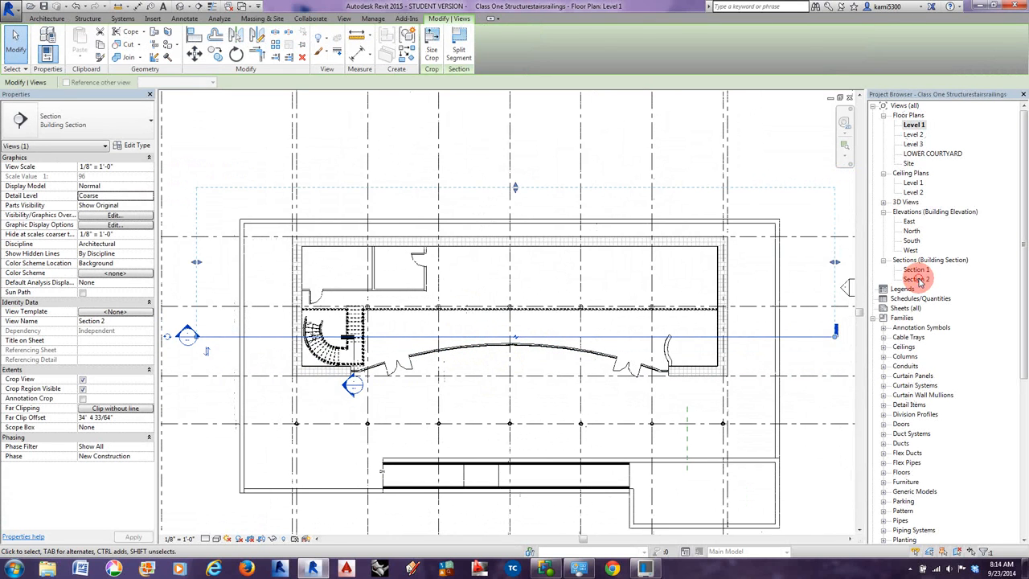
scroll(454, 306, "up", 3)
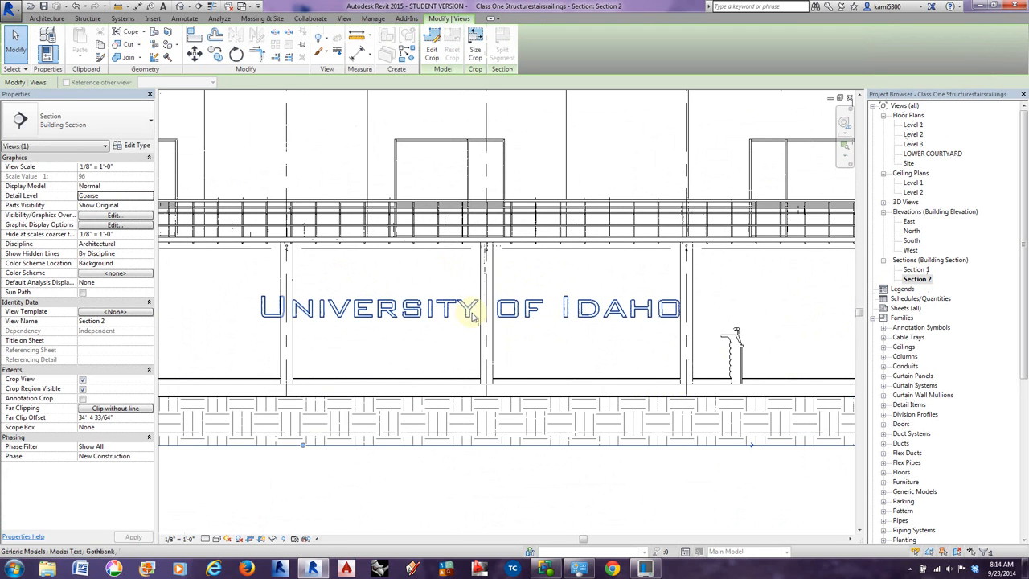
middle_click_drag(466, 312, 470, 312)
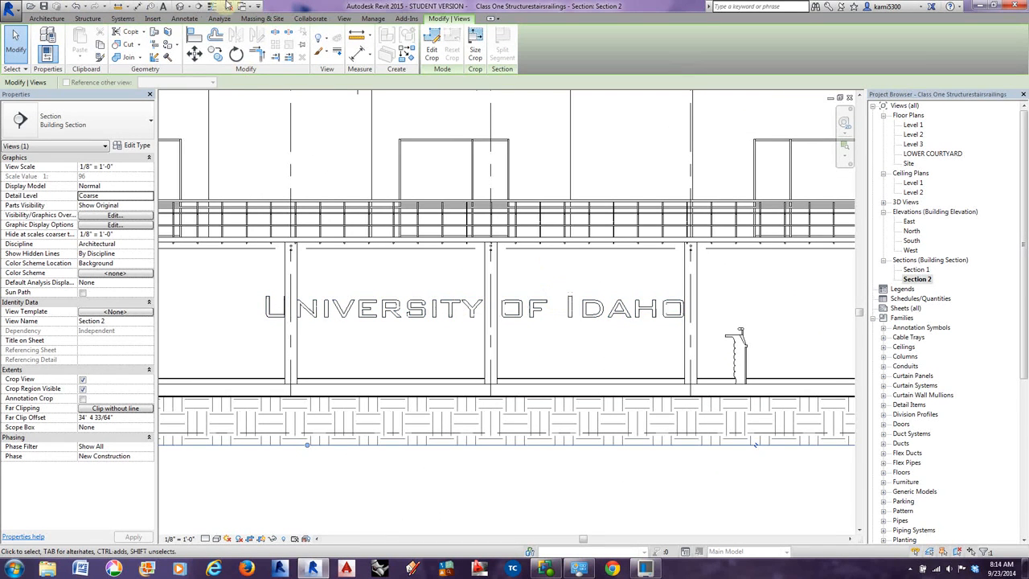
Open the 3D view and extend the section box outward beyond the front of the building and terrace.
left_click(183, 6)
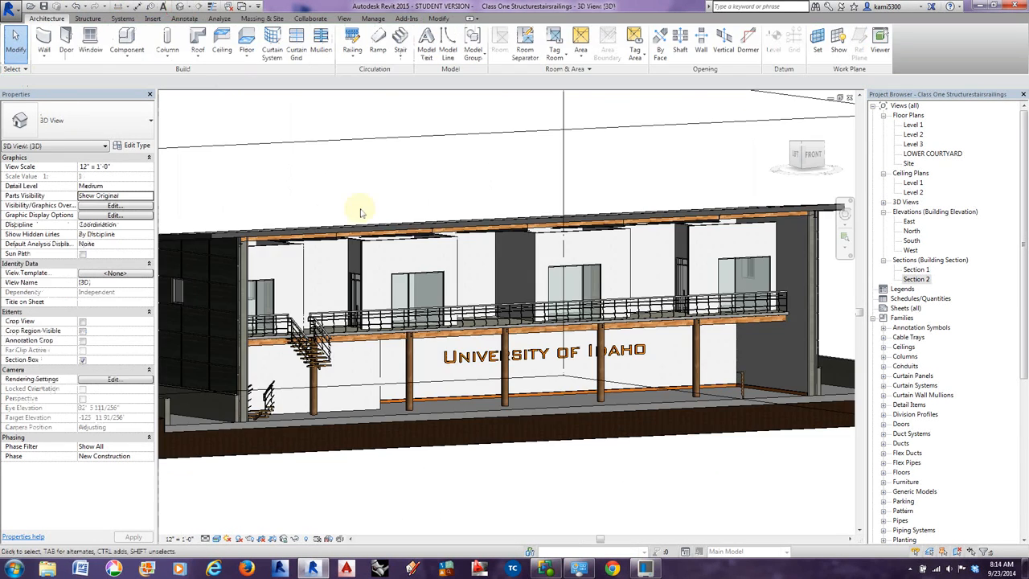
middle_click_drag(367, 211, 545, 320, "shift")
left_click(598, 207)
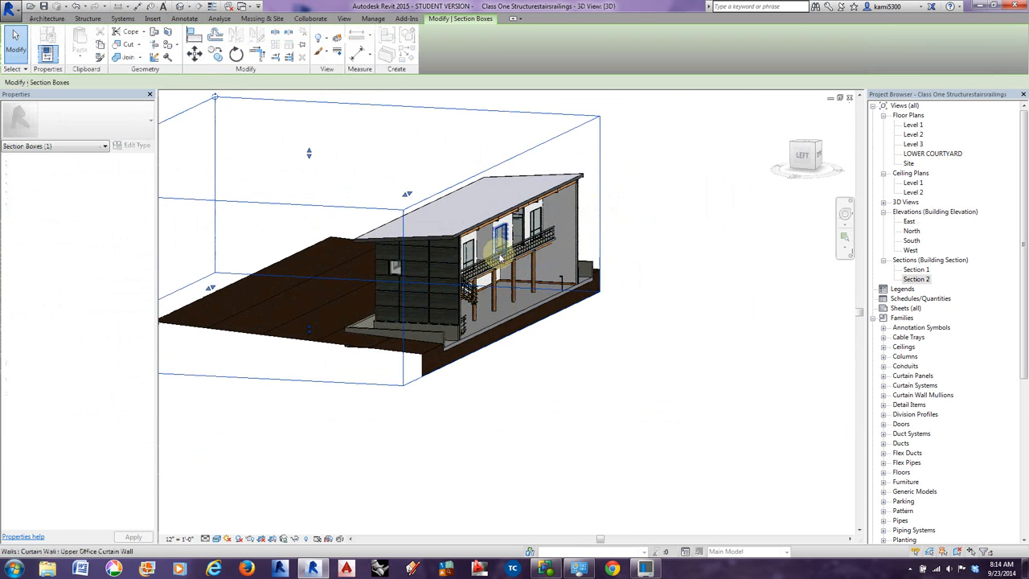
left_click_drag(502, 256, 697, 276)
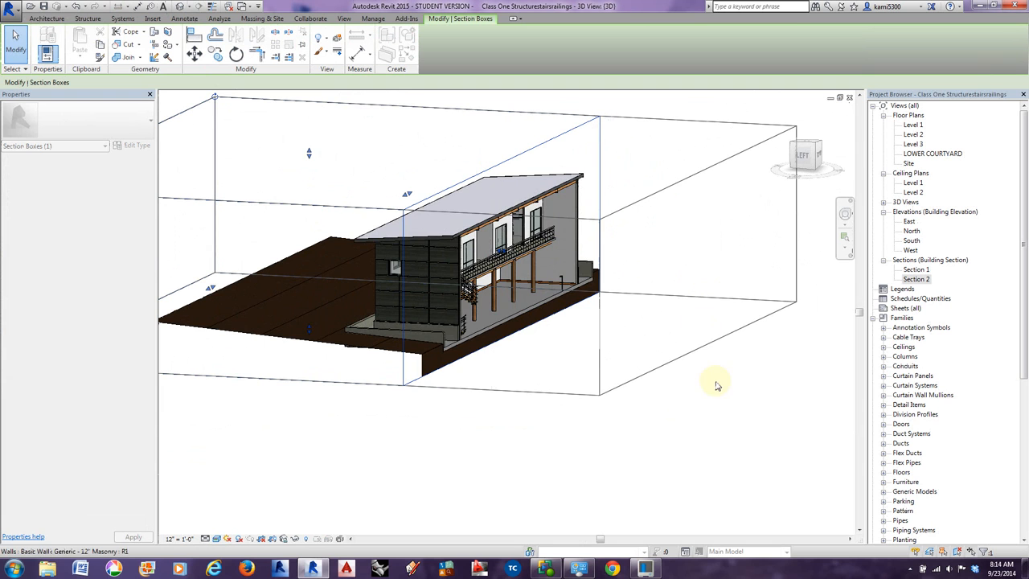
middle_click_drag(717, 386, 232, 311, "shift")
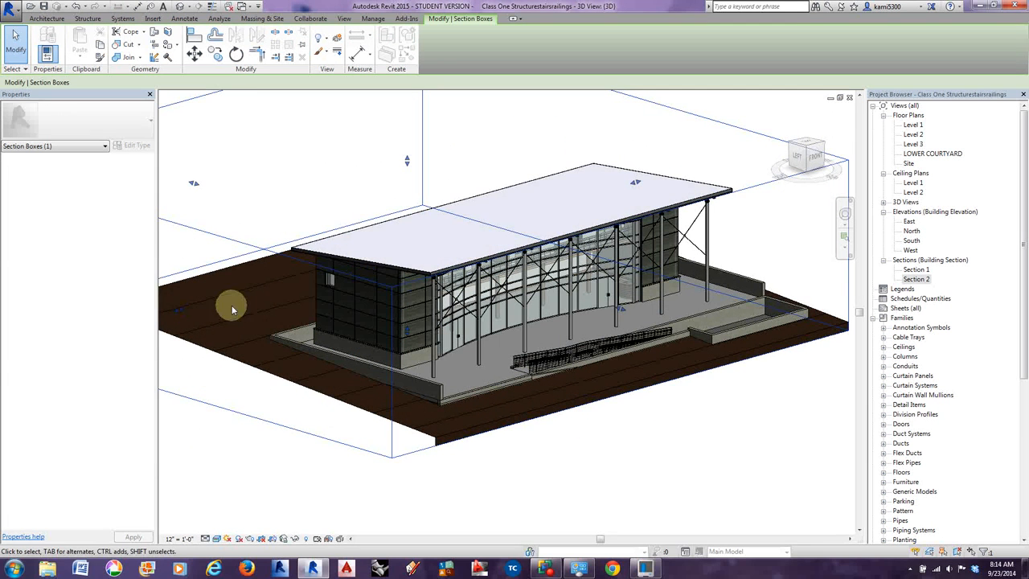
Pull the section box's left face inward to cut across the building, and view the cut interior straight from the left.
left_click_drag(179, 308, 569, 260)
middle_click_drag(624, 346, 731, 298, "shift")
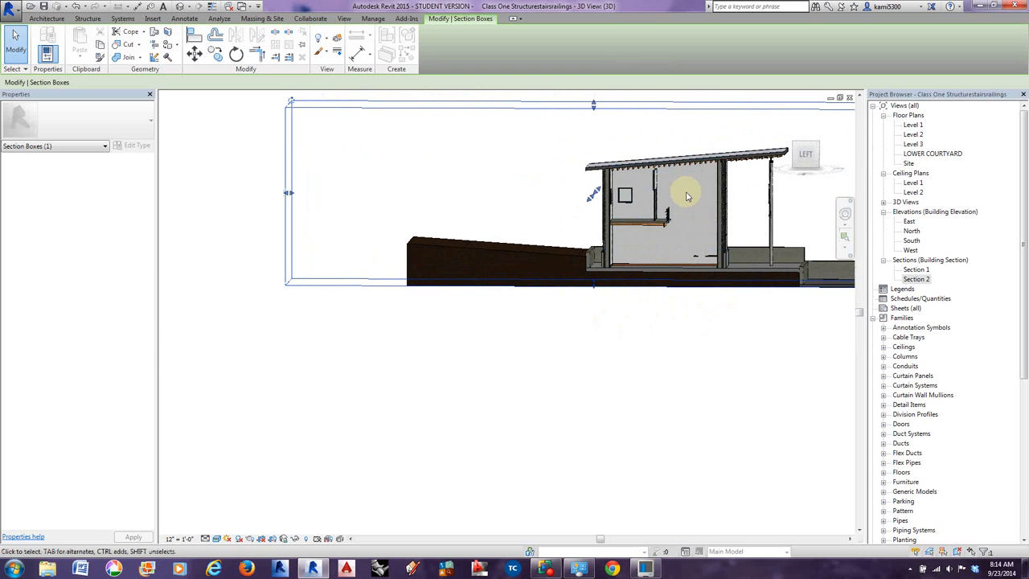
scroll(687, 203, "up", 5)
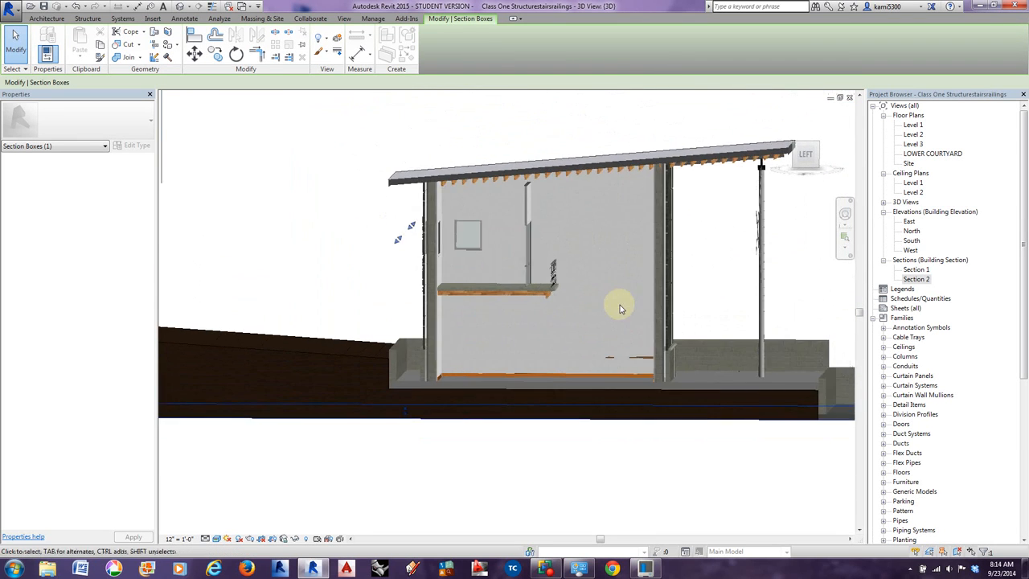
middle_click_drag(620, 308, 689, 292, "shift")
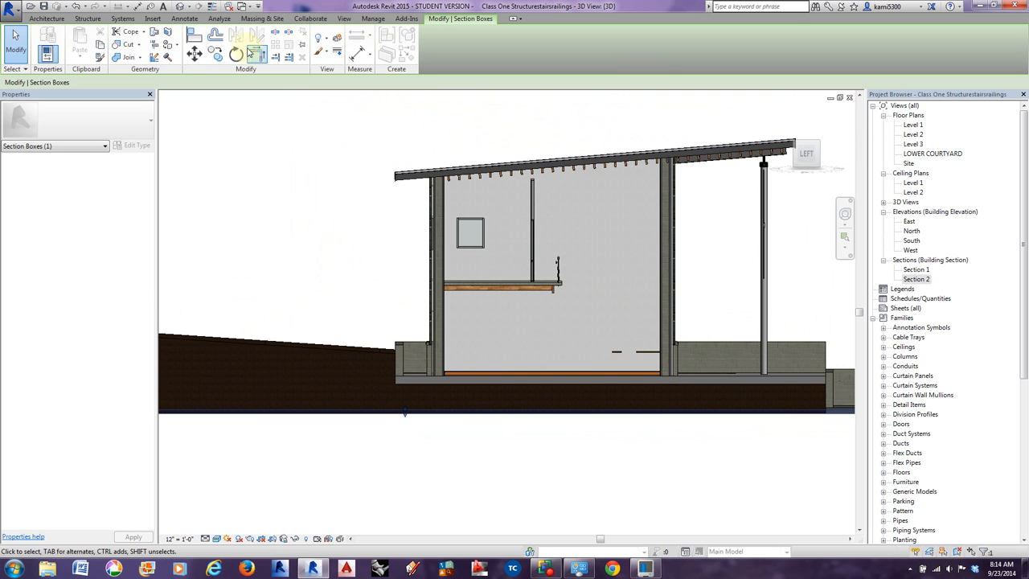
Create a new decal type named "Uof I people".
left_click(152, 18)
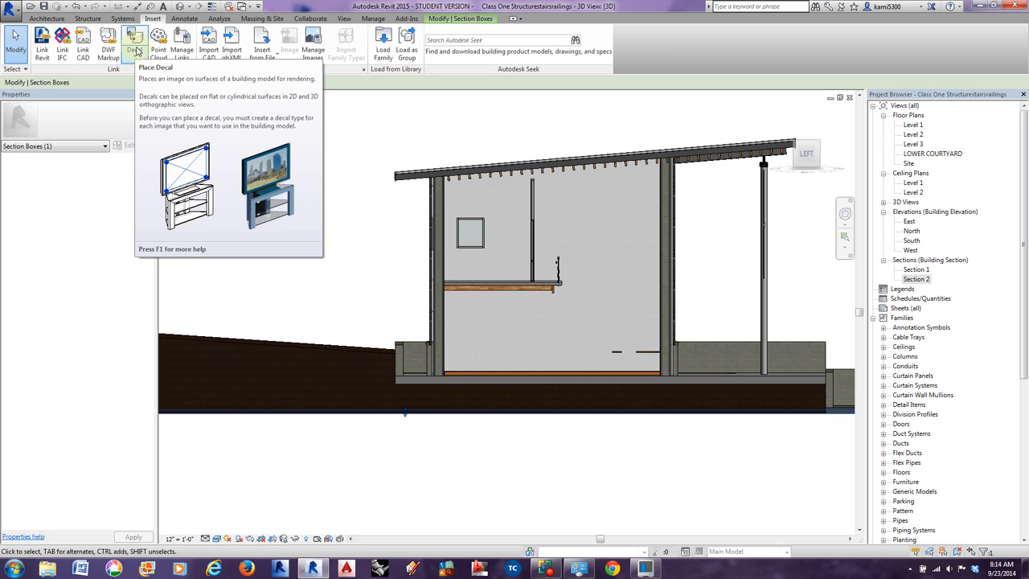
left_click(136, 52)
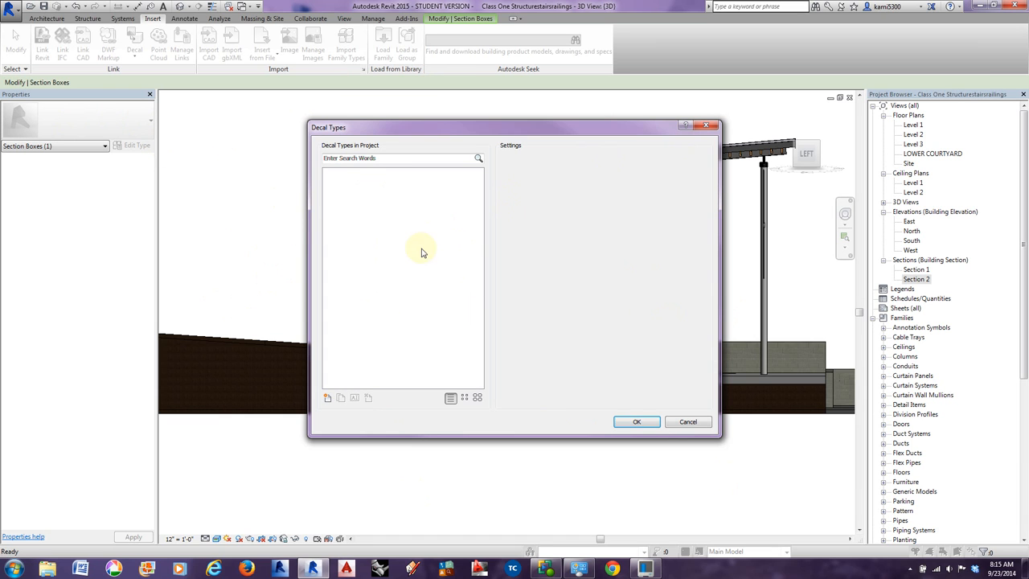
left_click(327, 400)
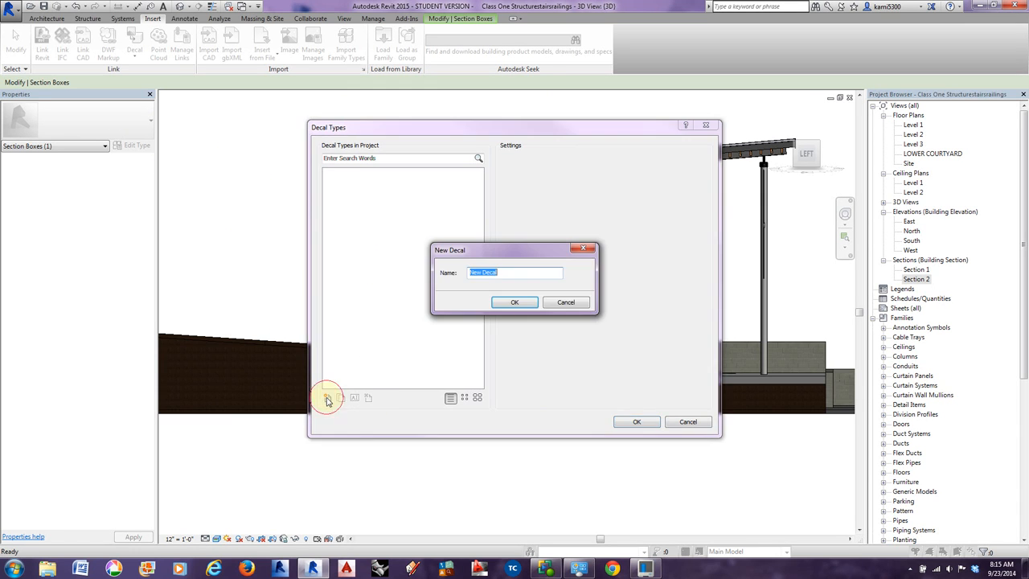
left_click(506, 272)
left_click_drag(505, 273, 439, 277)
type("Uof I people")
left_click(521, 301)
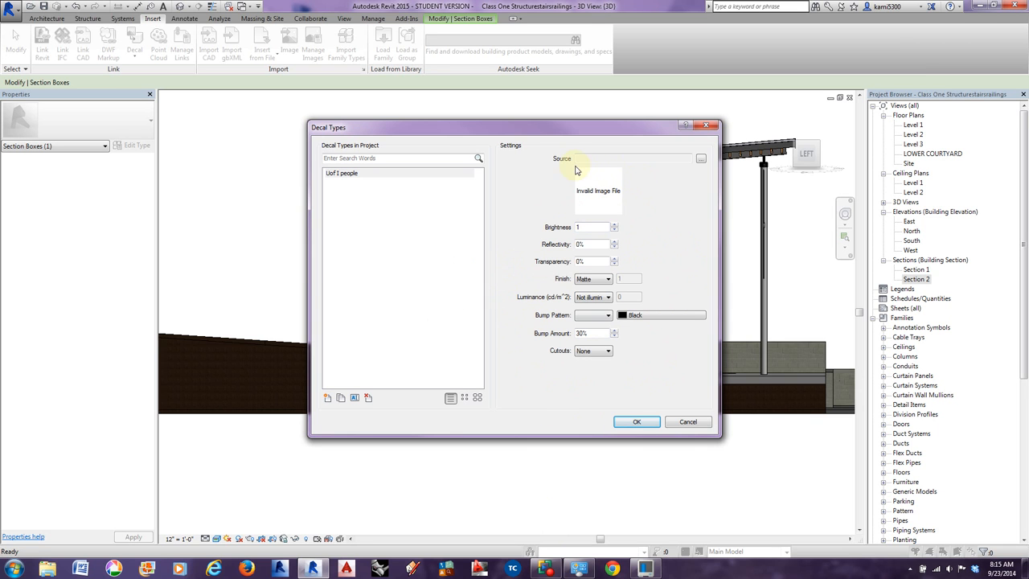
Set the decal's source to the Campus-Recreation-Students image in the In Class Assignment 5 Materials folder on the Lexar drive.
left_click(701, 159)
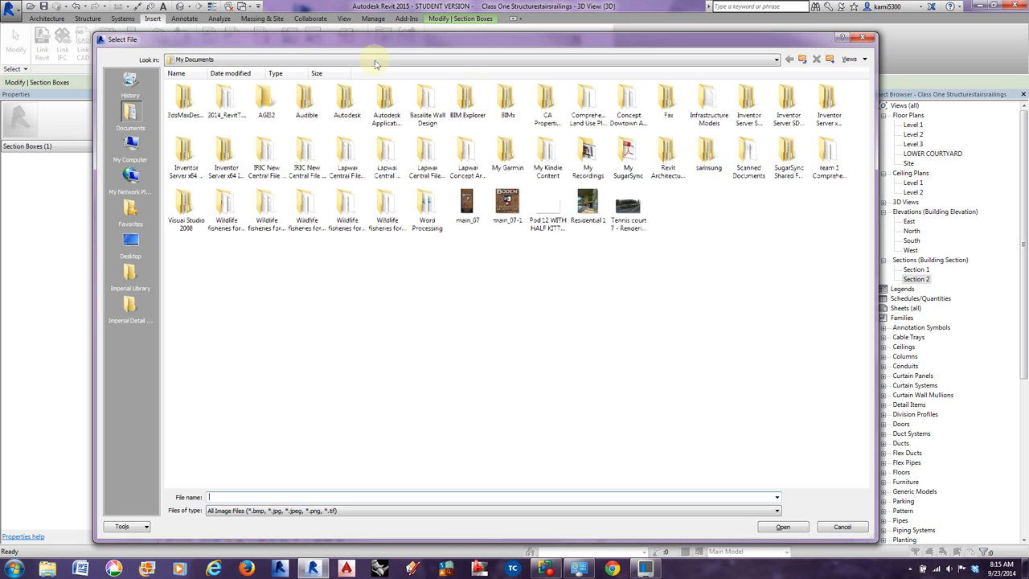
left_click(375, 61)
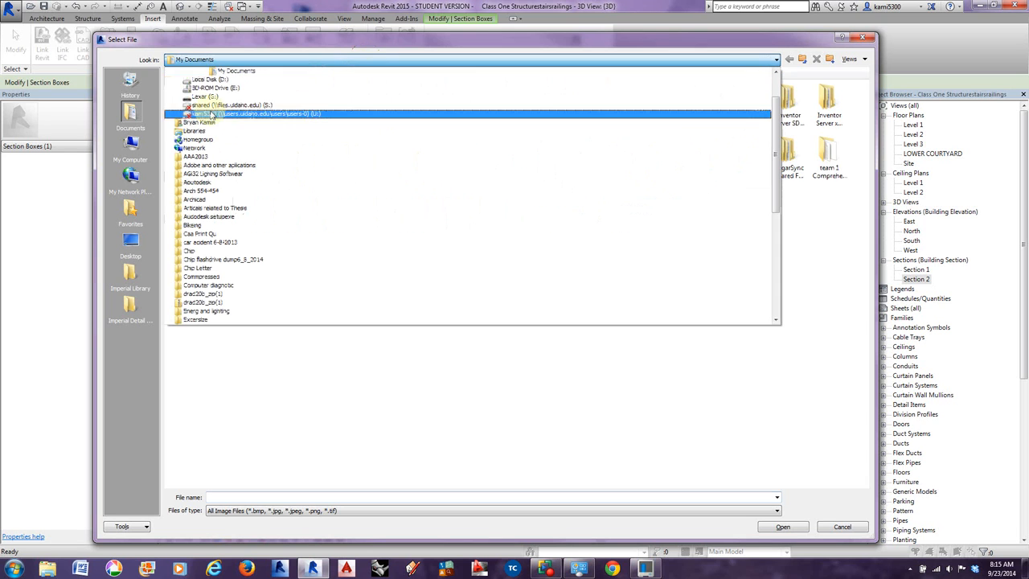
left_click(211, 100)
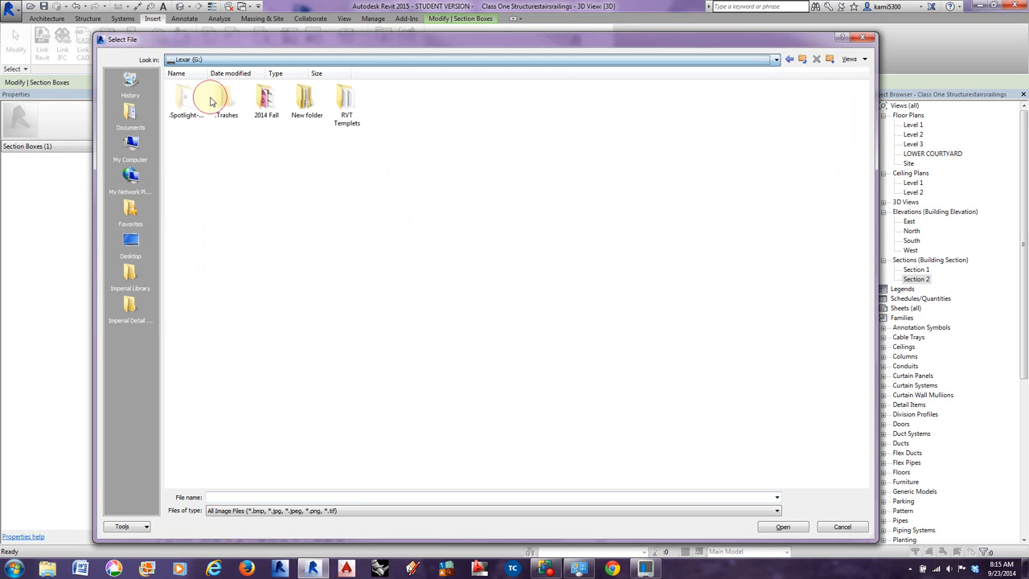
double_click(266, 100)
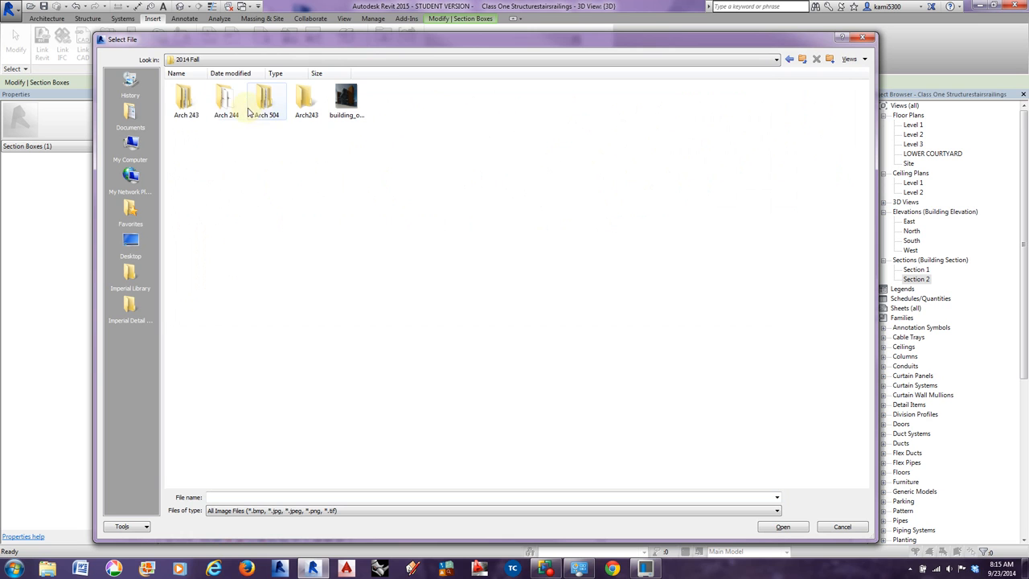
double_click(230, 103)
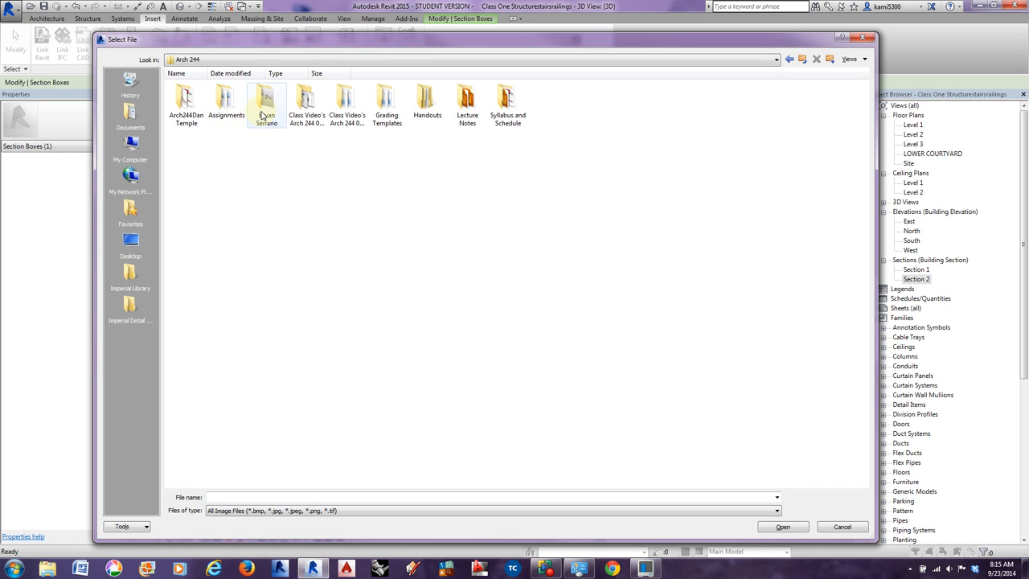
double_click(233, 106)
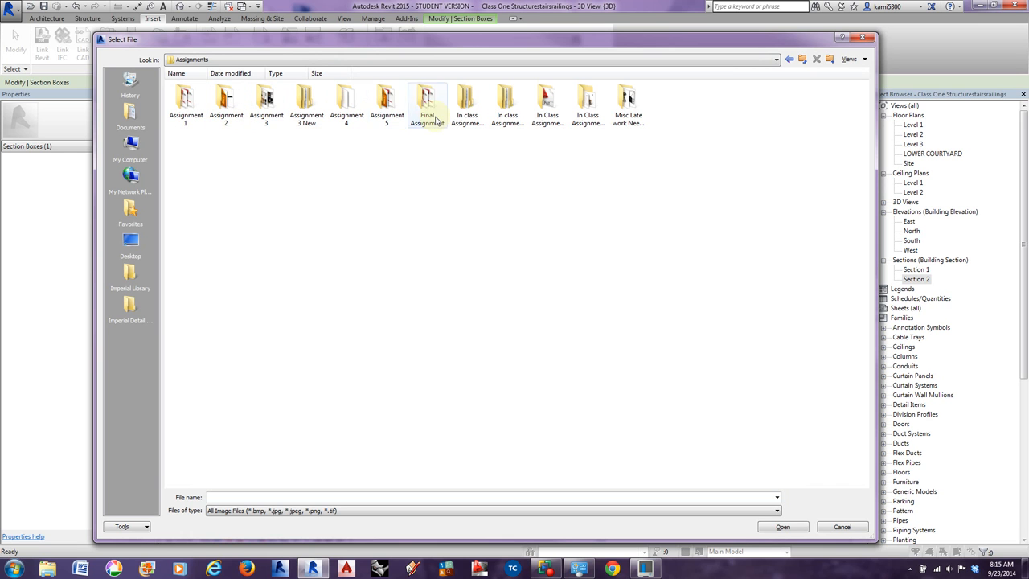
double_click(595, 121)
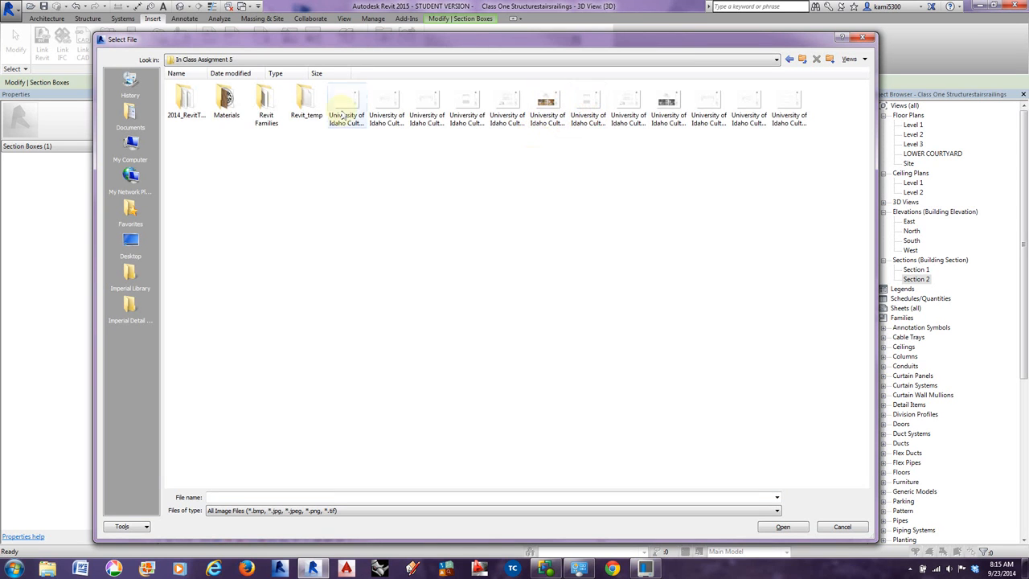
double_click(225, 103)
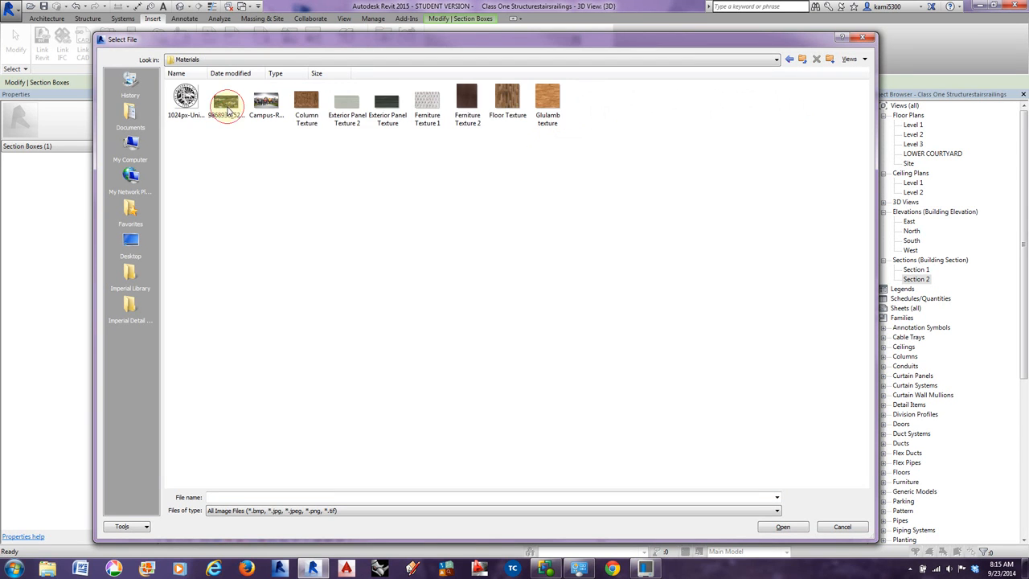
left_click(274, 125)
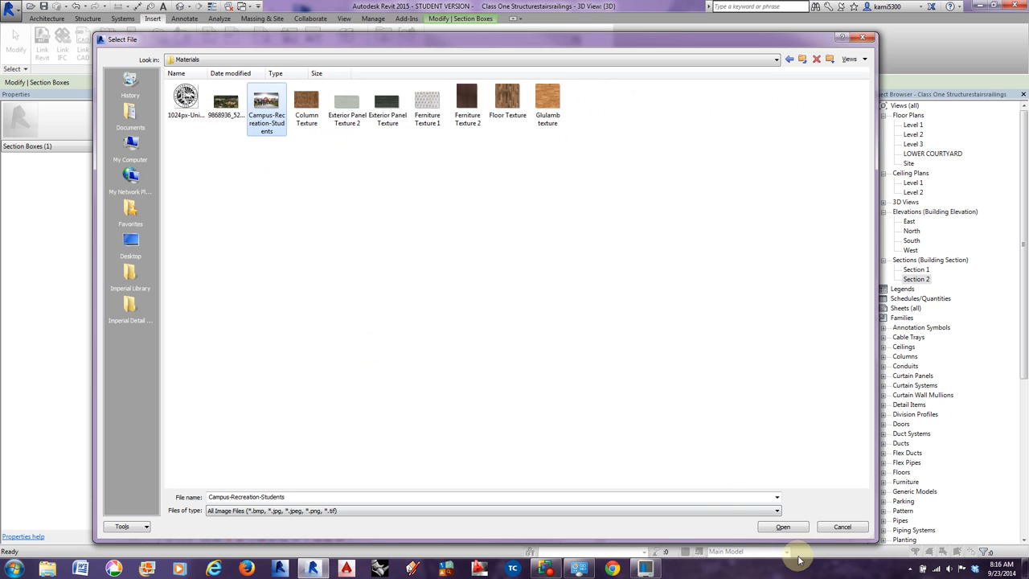
left_click(783, 526)
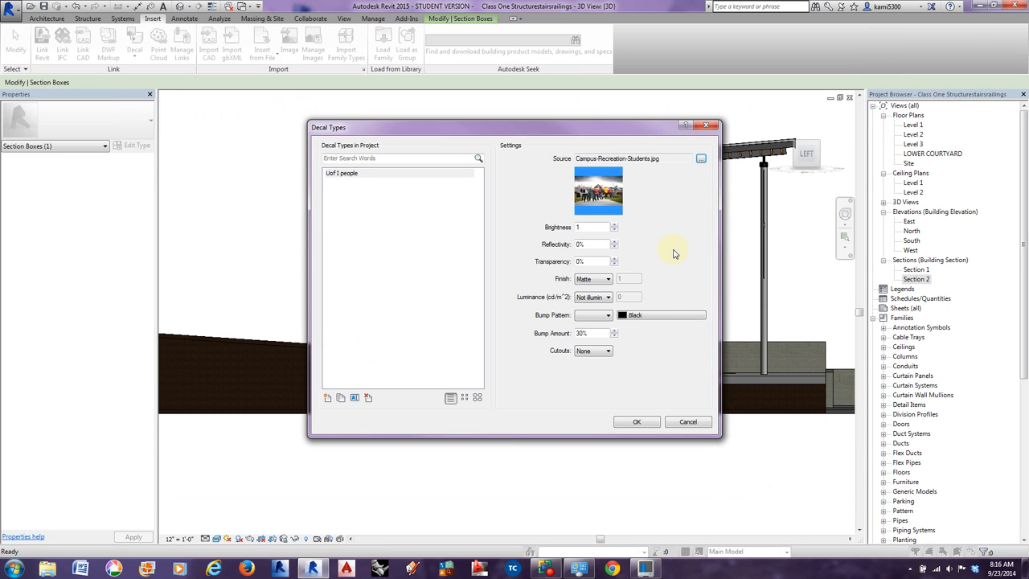
Set the decal's transparency to 25% and its bump pattern to None, leaving the luminance at Not illuminated.
double_click(585, 262)
left_click(608, 298)
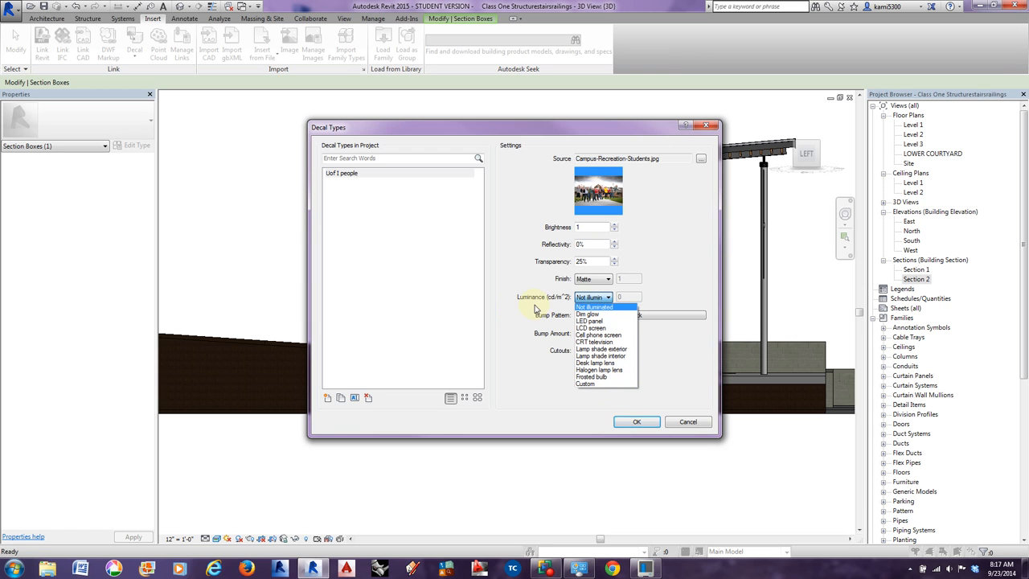
left_click(508, 309)
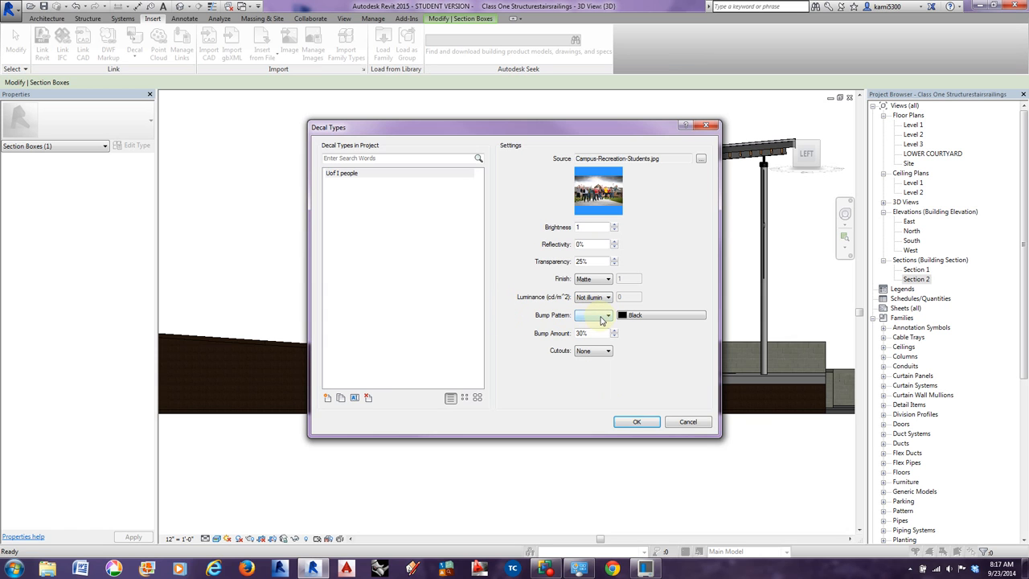
left_click(601, 317)
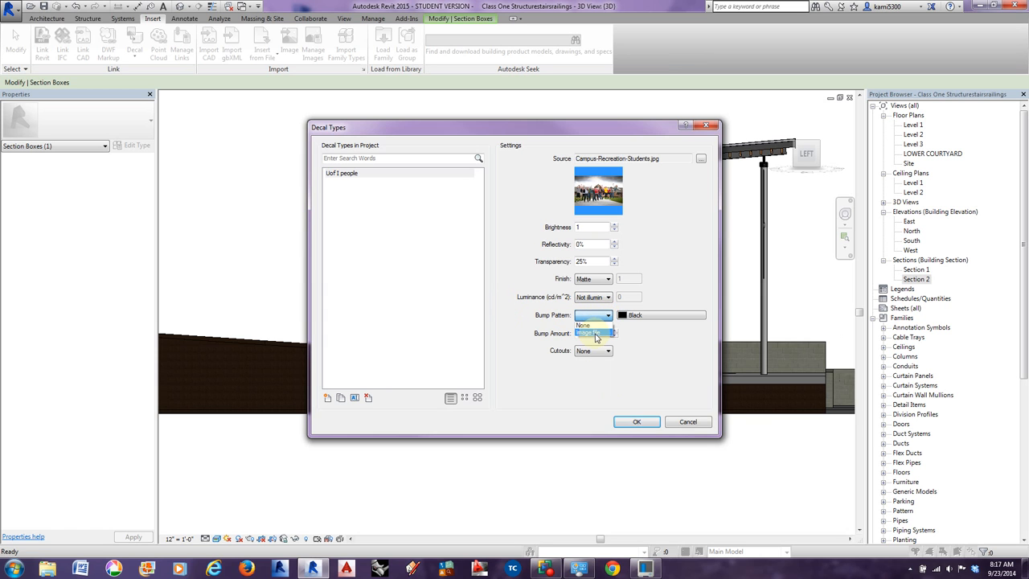
left_click(596, 333)
left_click(587, 315)
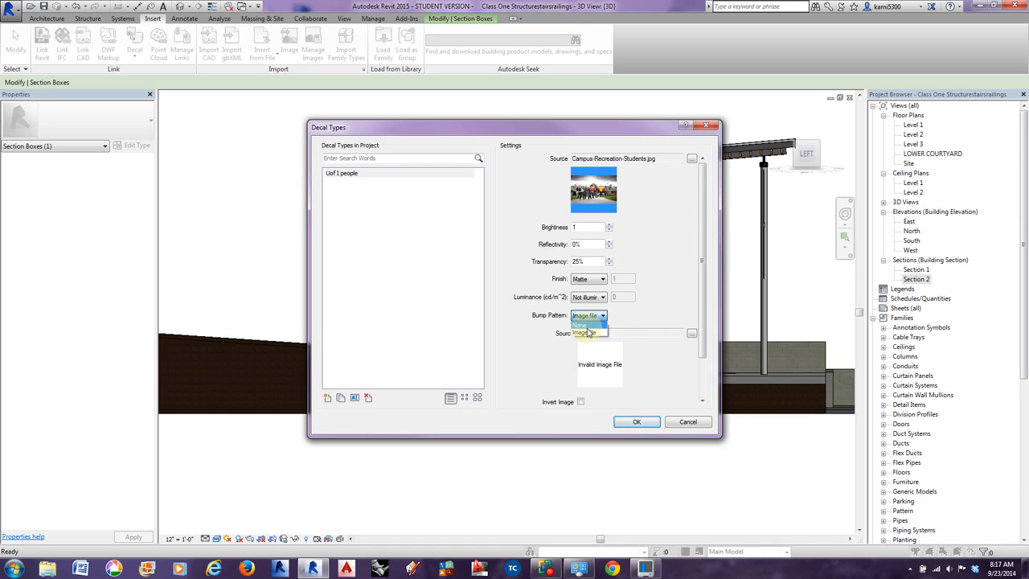
left_click(586, 325)
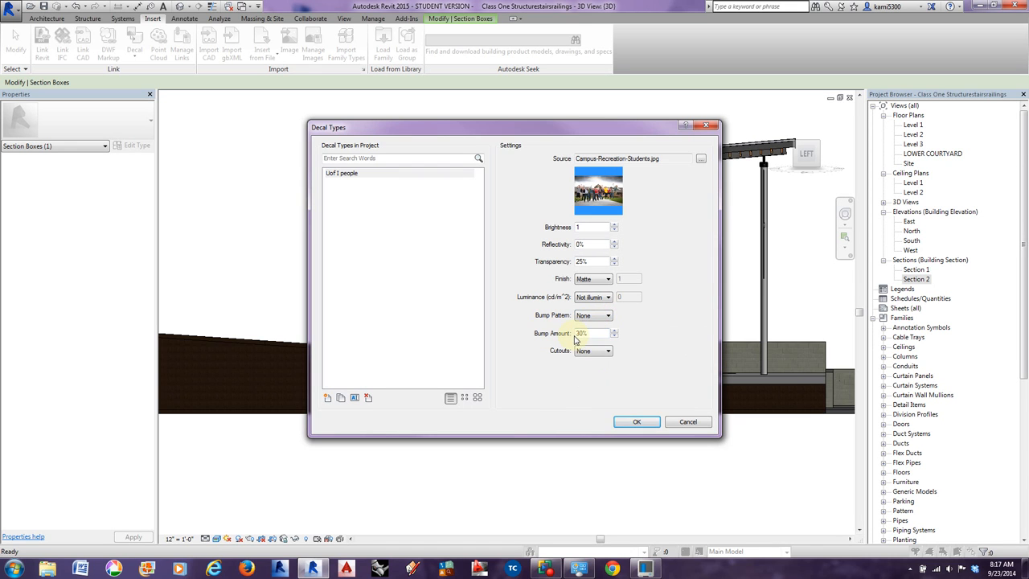
Keep the decal's cutouts at None and brightness at 1, and accept the decal type settings.
left_click(595, 351)
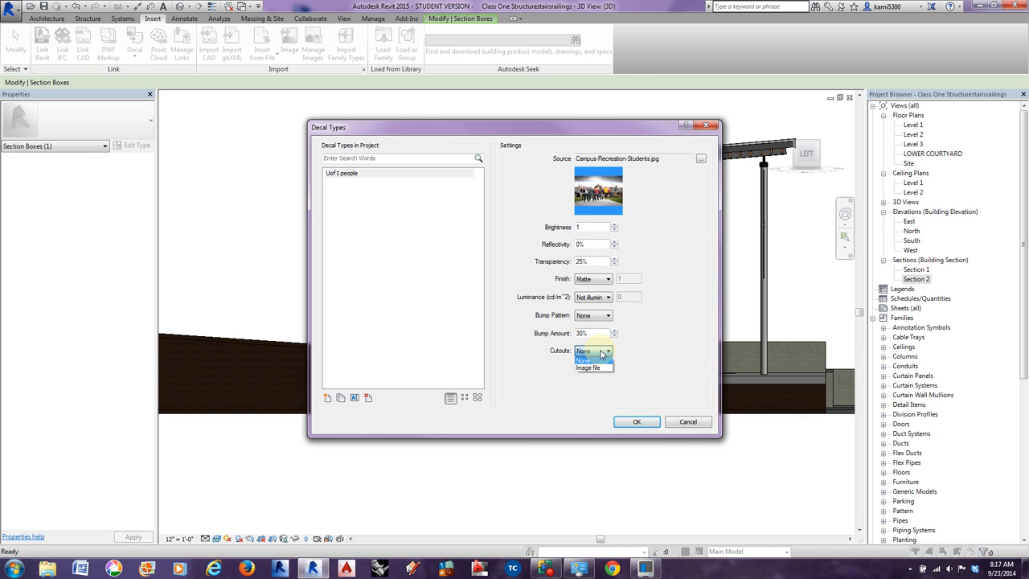
left_click(601, 353)
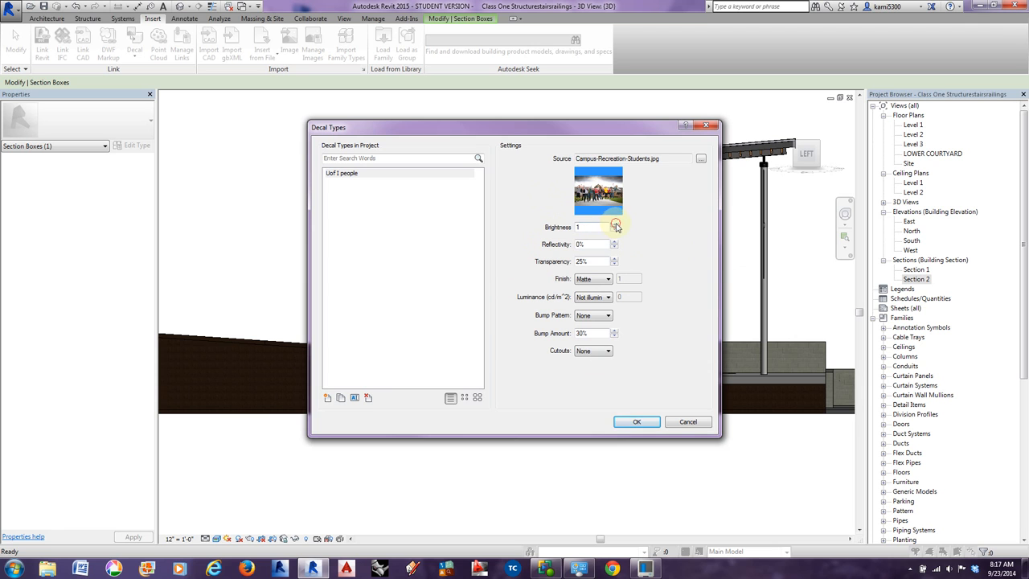
left_click(613, 224)
left_click(613, 232)
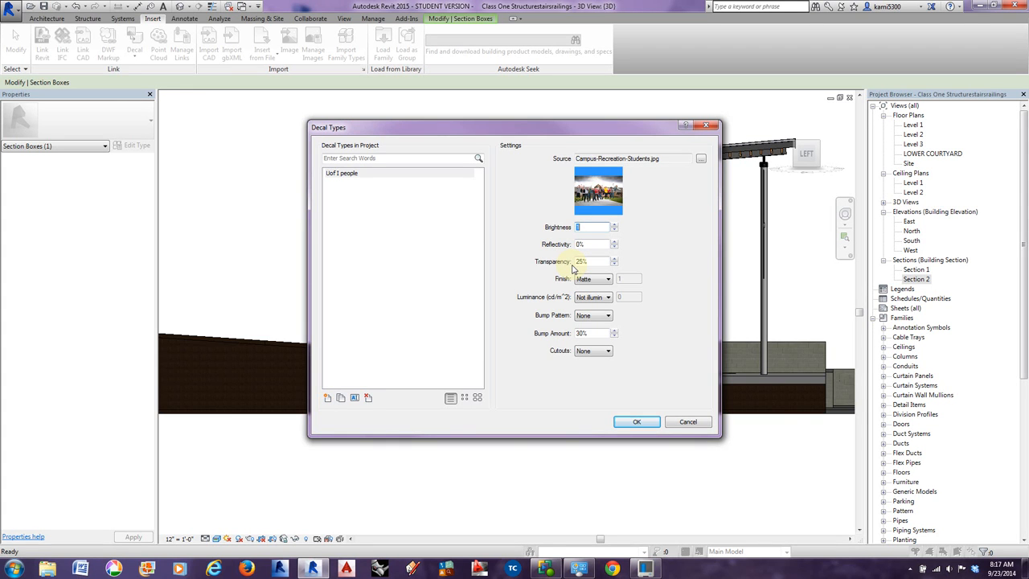
left_click(639, 424)
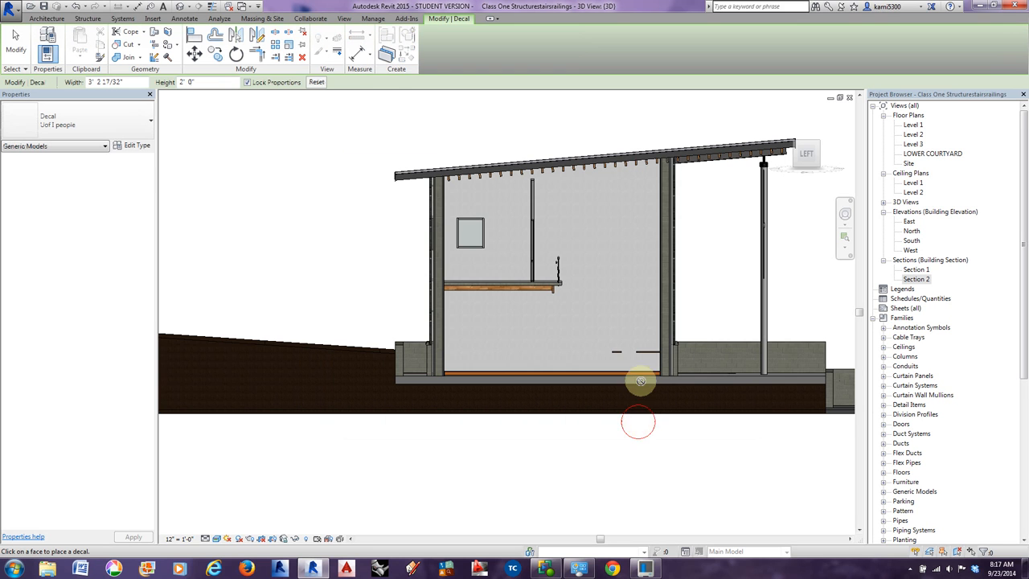
Place the Uof I people decal on the interior wall between the upper-floor partition and the front wall.
scroll(585, 235, "up", 2)
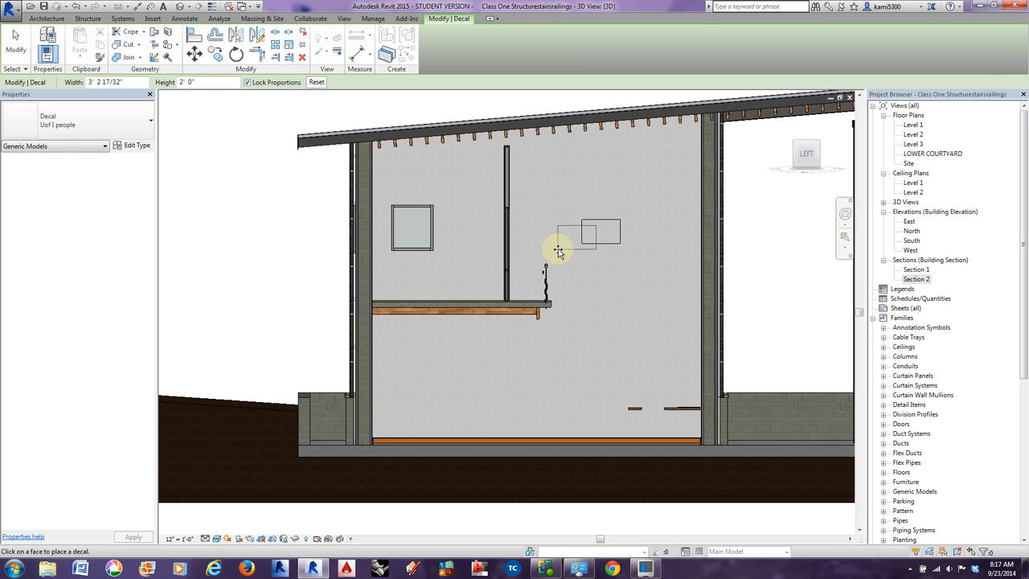
left_click(558, 248)
left_click(15, 44)
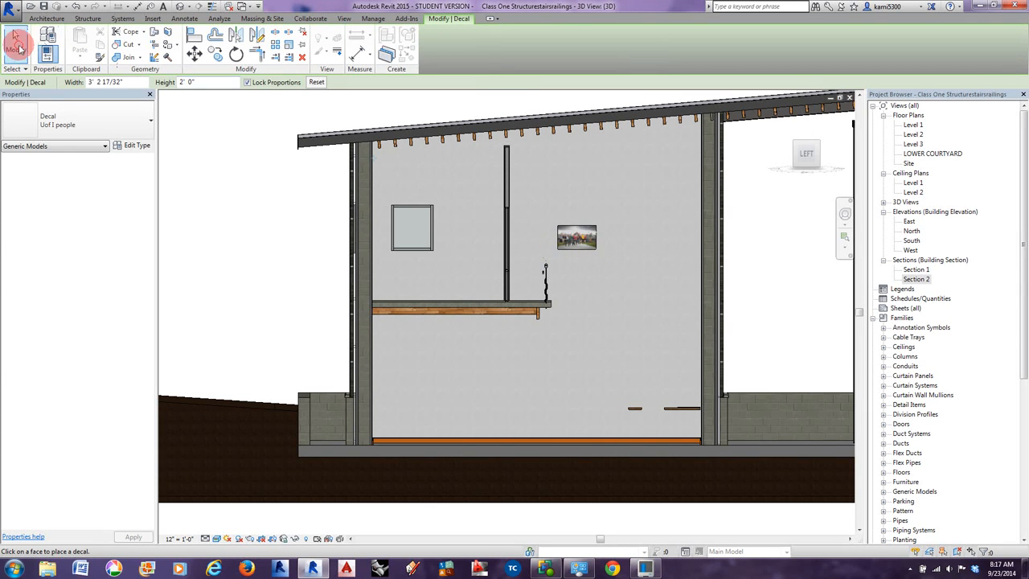
Enlarge the decal to about 15 ft 9 in wide by 9 ft 10 in high, filling the space beside the partition, and shift it slightly down.
left_click(577, 246)
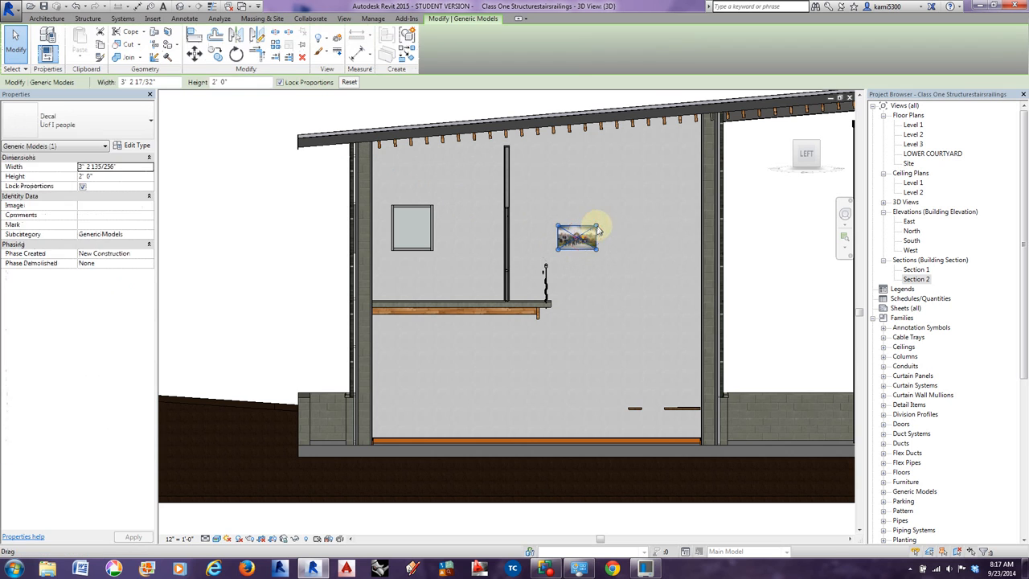
left_click_drag(596, 227, 699, 162)
left_click_drag(559, 254, 511, 278)
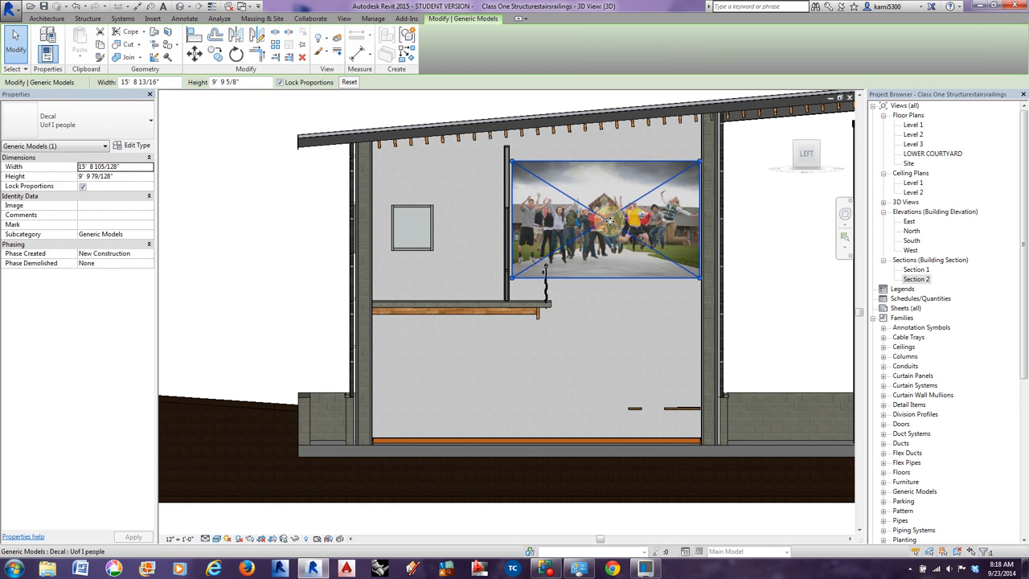
left_click_drag(606, 223, 606, 243)
scroll(601, 249, "up", 5)
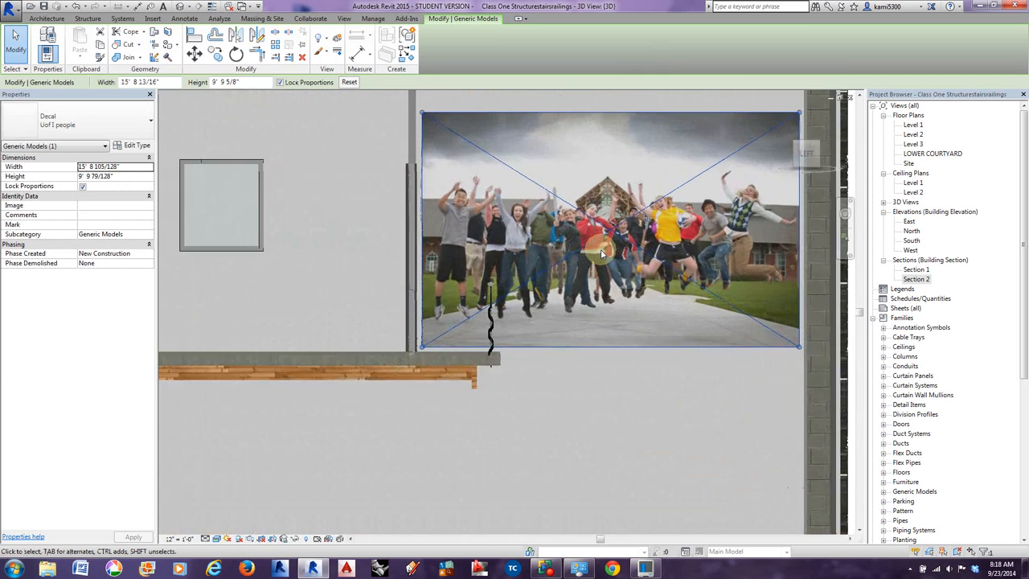
left_click(604, 408)
scroll(567, 334, "down", 4)
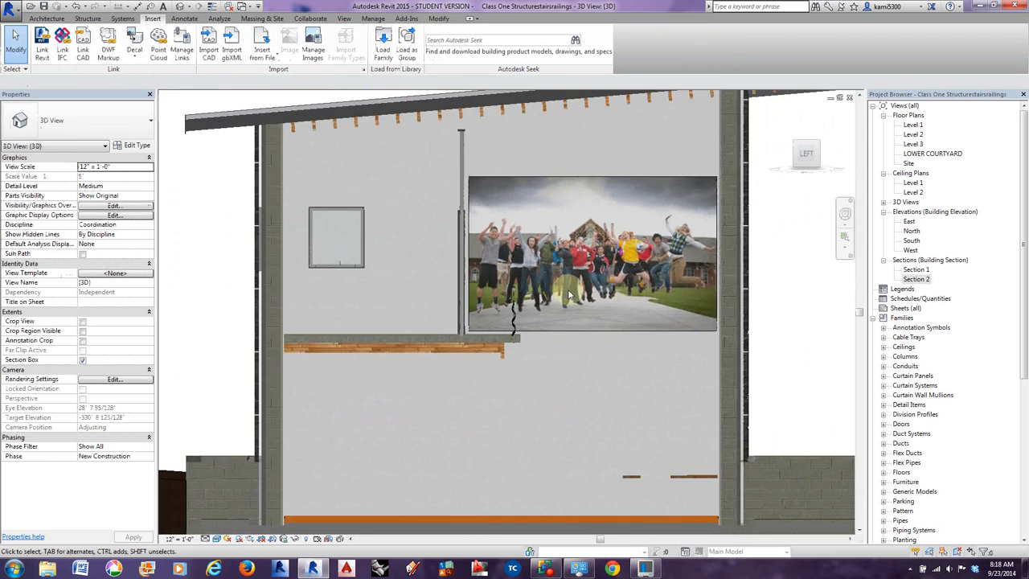
scroll(607, 341, "down", 3)
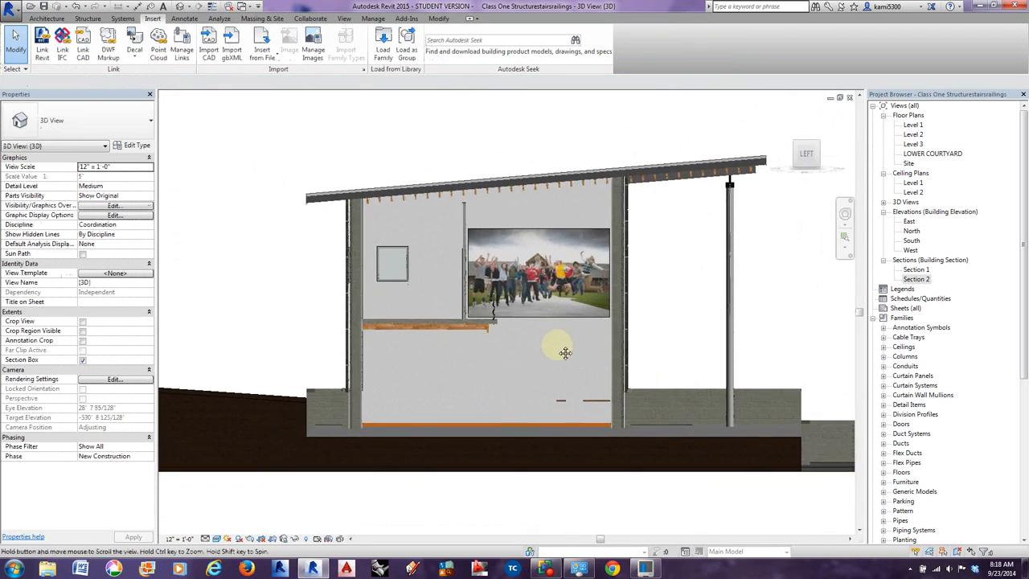
left_click(483, 313)
mouse_move(483, 314)
left_mouse_down()
mouse_move(494, 311)
mouse_move(479, 318)
left_mouse_up()
left_click(543, 337)
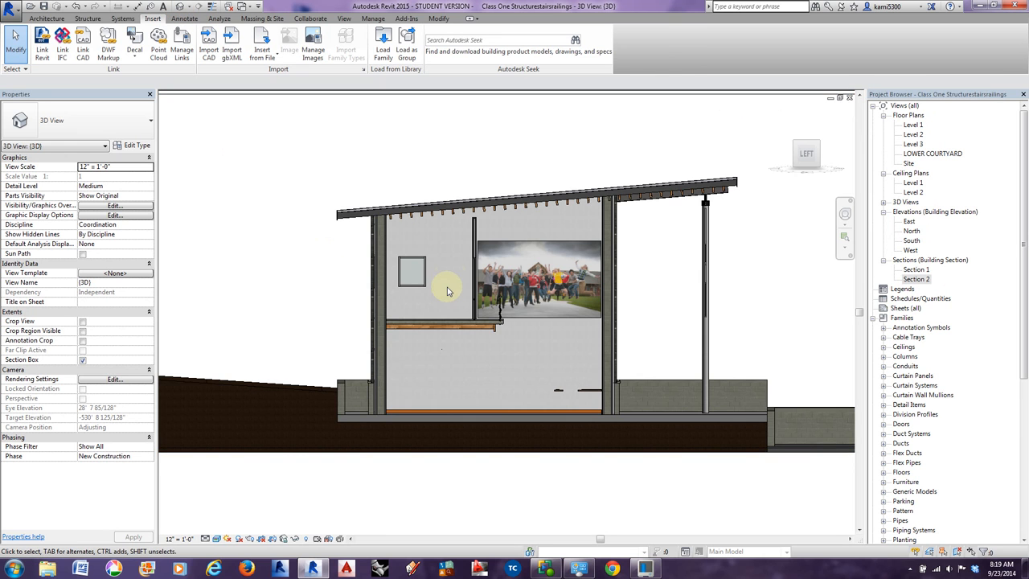
Extend the section box's left face outward past the end of the building so the whole model is included.
scroll(438, 249, "down", 2)
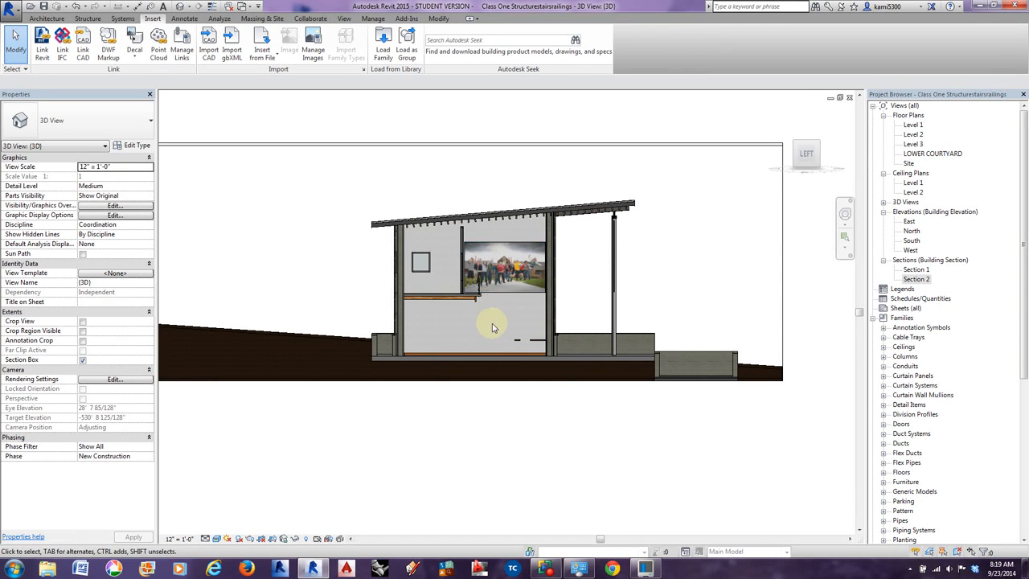
middle_click_drag(494, 327, 501, 399, "shift")
left_click(414, 255)
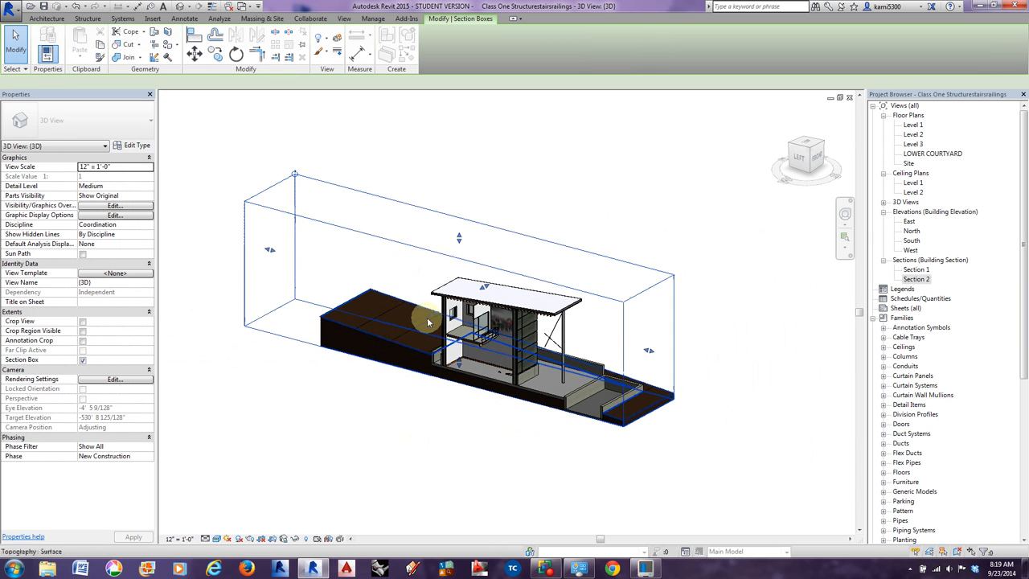
left_click_drag(424, 315, 271, 421)
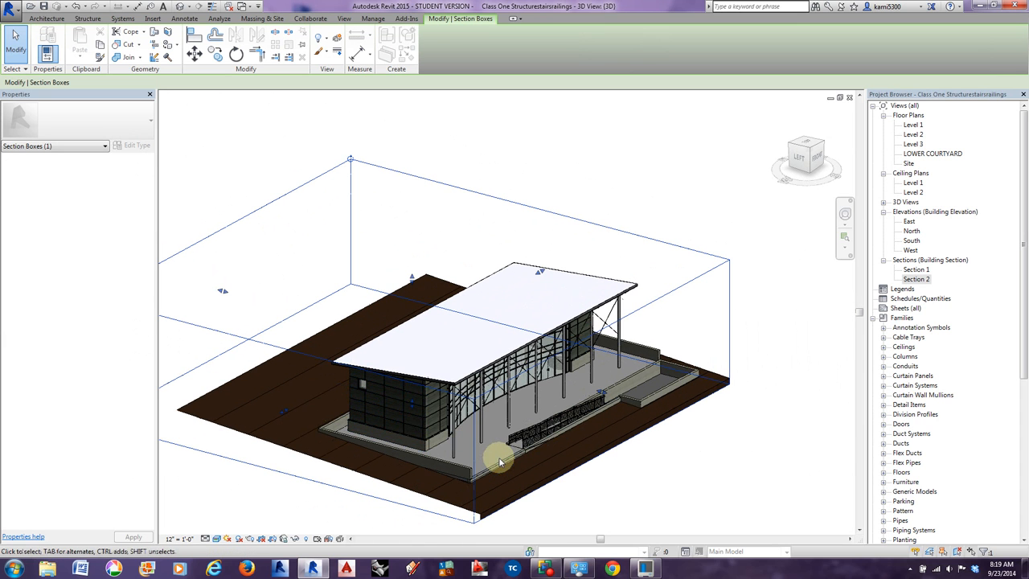
Select the terrace pad and review the layer structure of its type, leaving the assembly as it is.
left_click(592, 397)
scroll(592, 398, "up", 3)
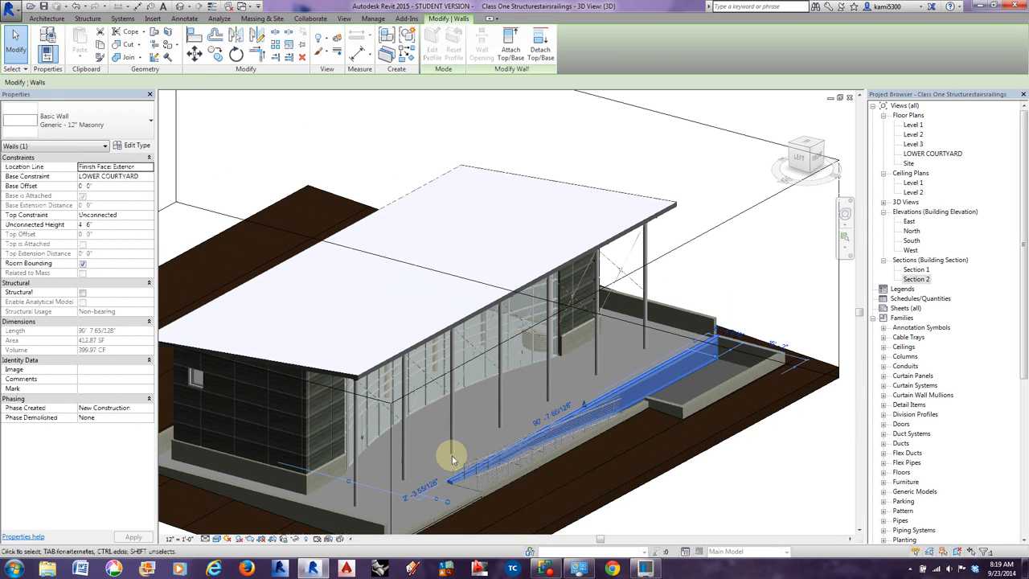
left_click(471, 490)
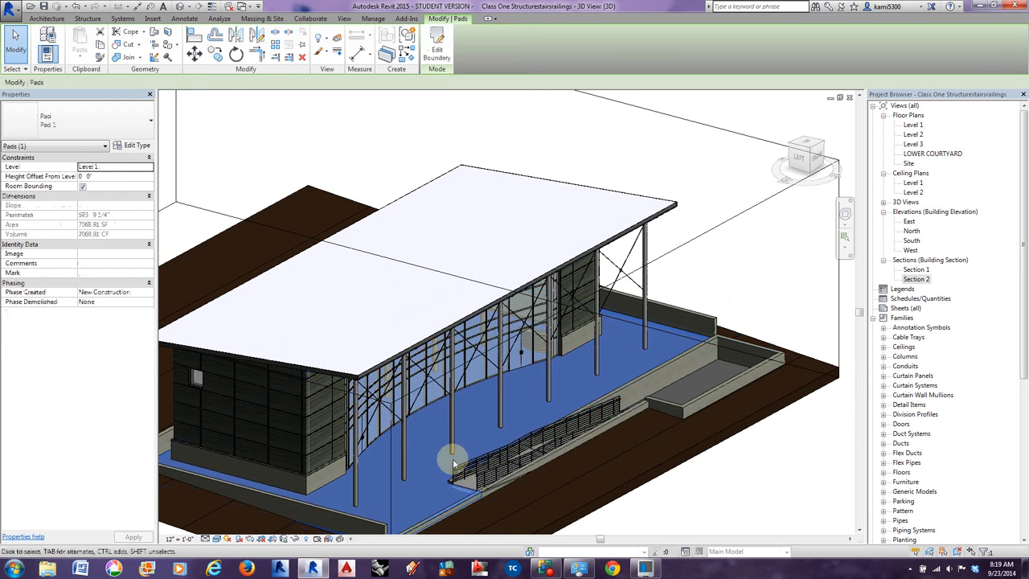
scroll(450, 450, "down", 2)
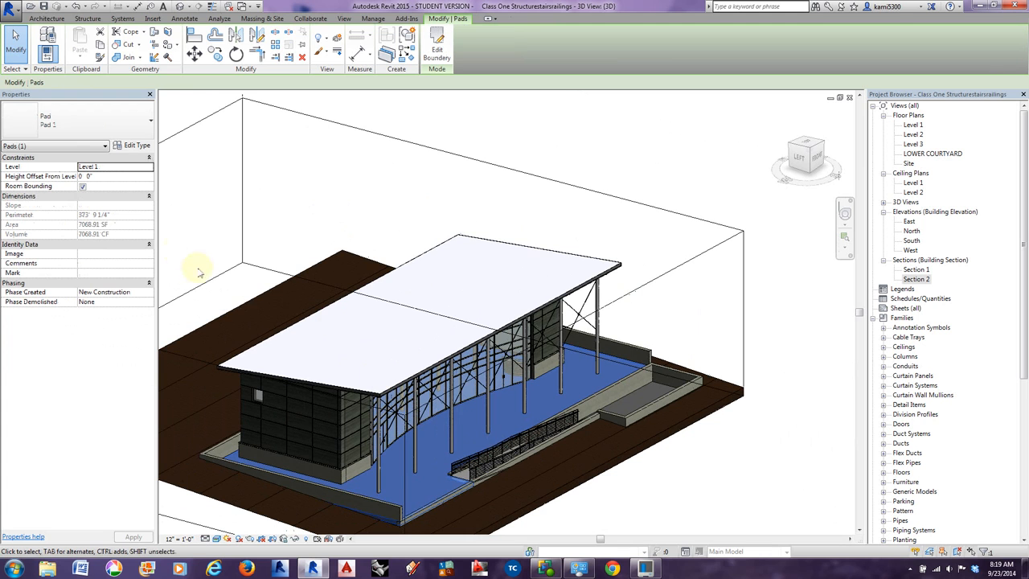
left_click(135, 148)
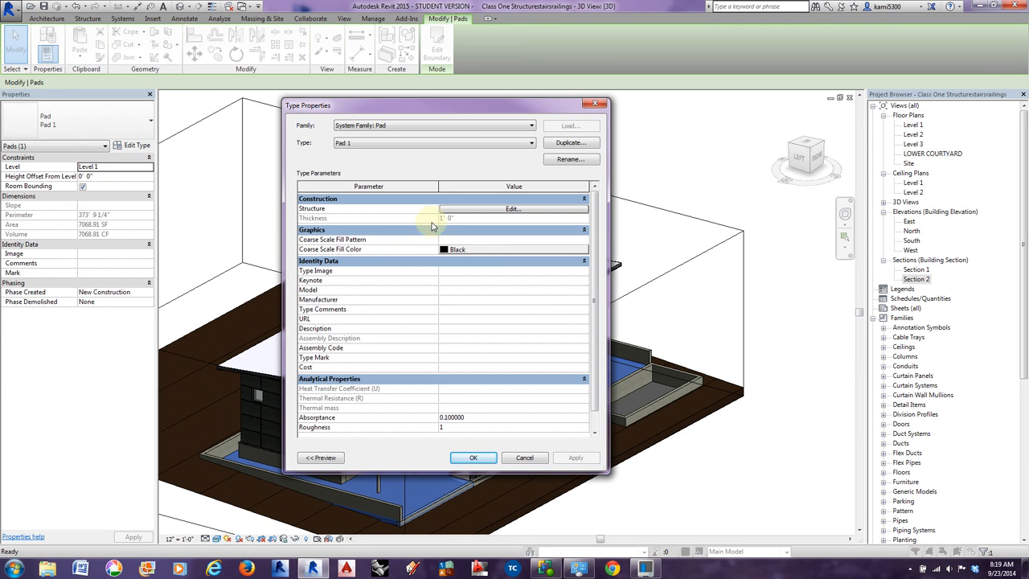
left_click(455, 208)
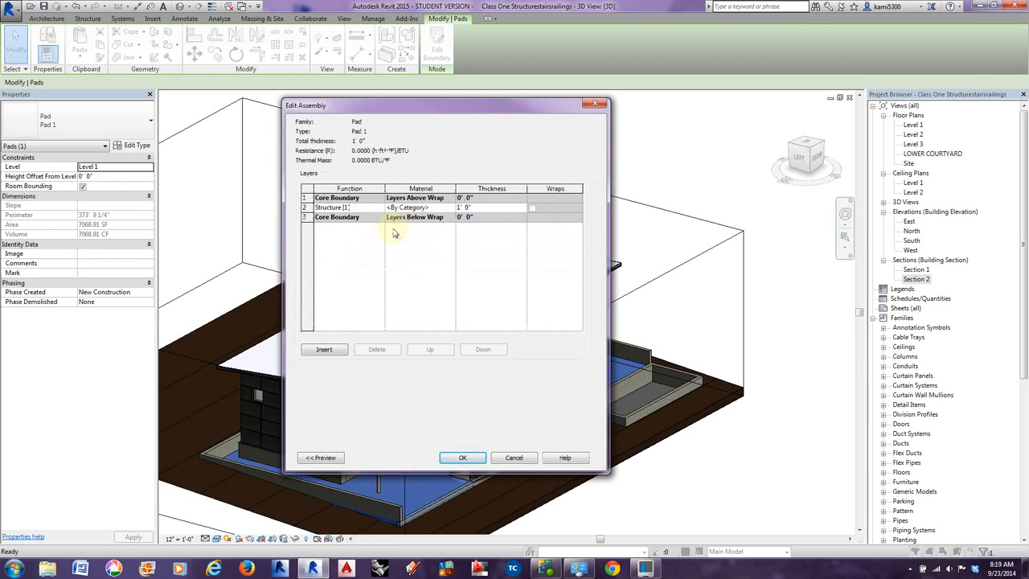
left_click(463, 458)
left_click(468, 454)
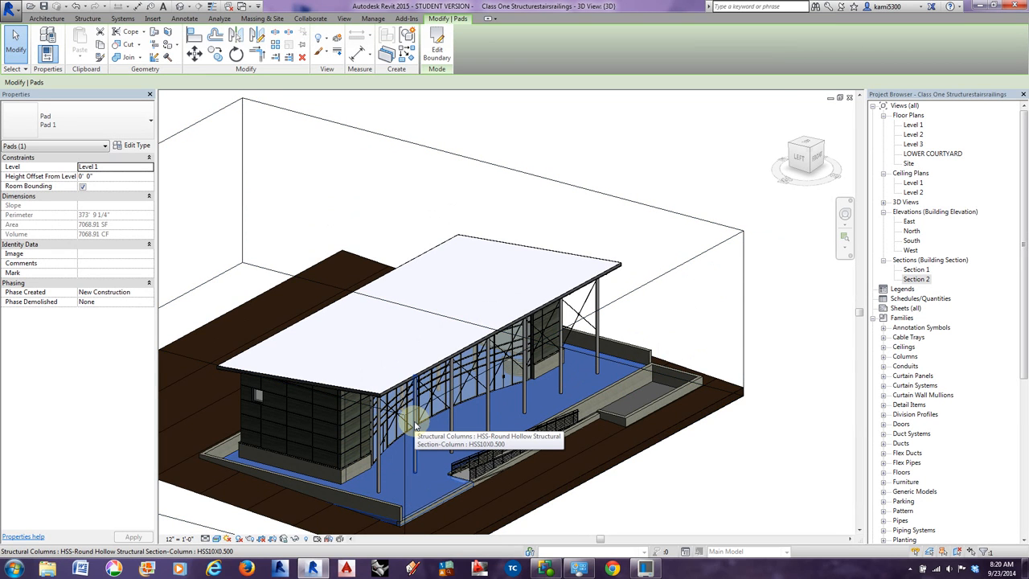
Assign the Concrete, Precast material to the Structure layer of the Pad 1 type and accept the type settings.
left_click(135, 145)
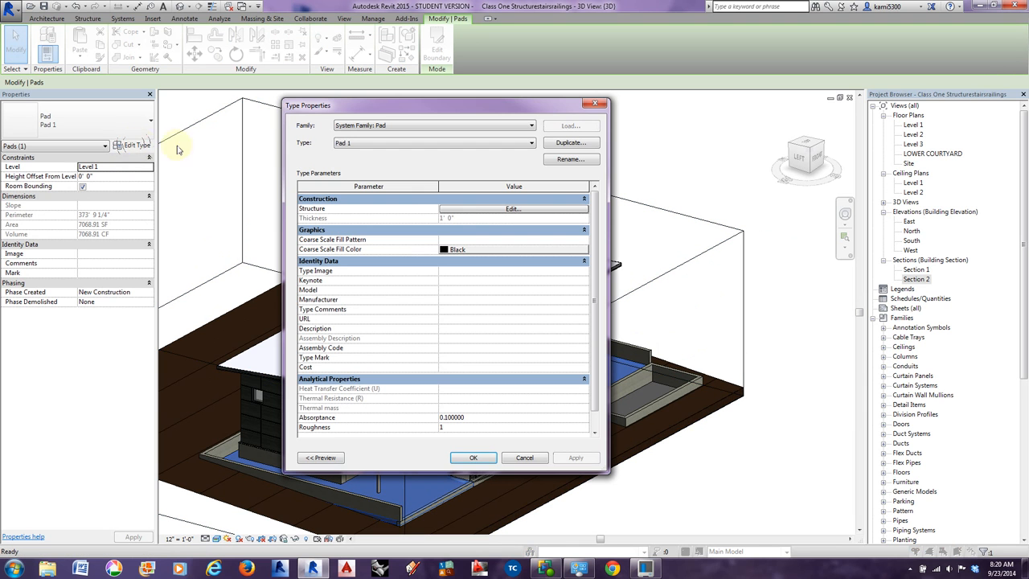
left_click(474, 210)
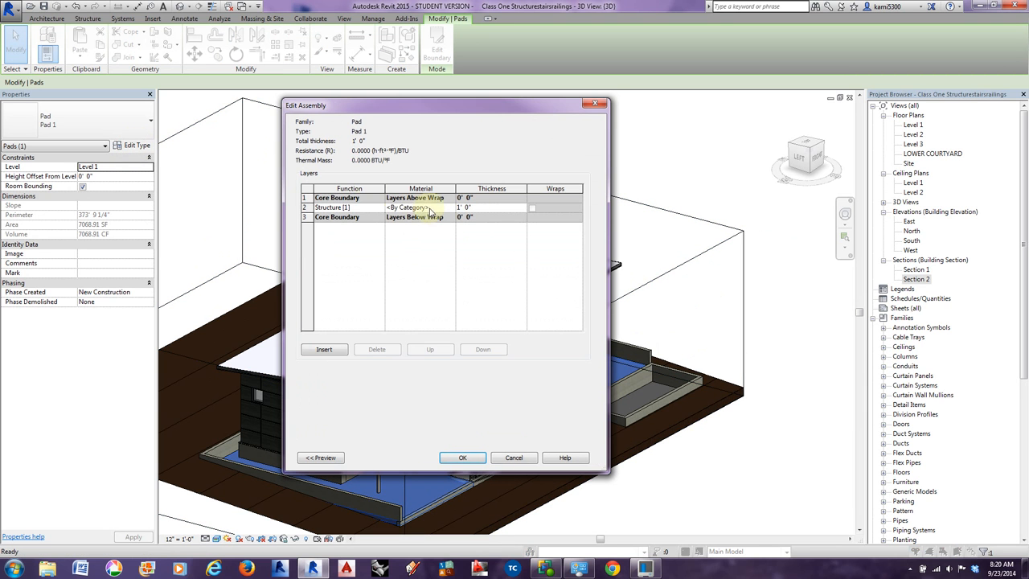
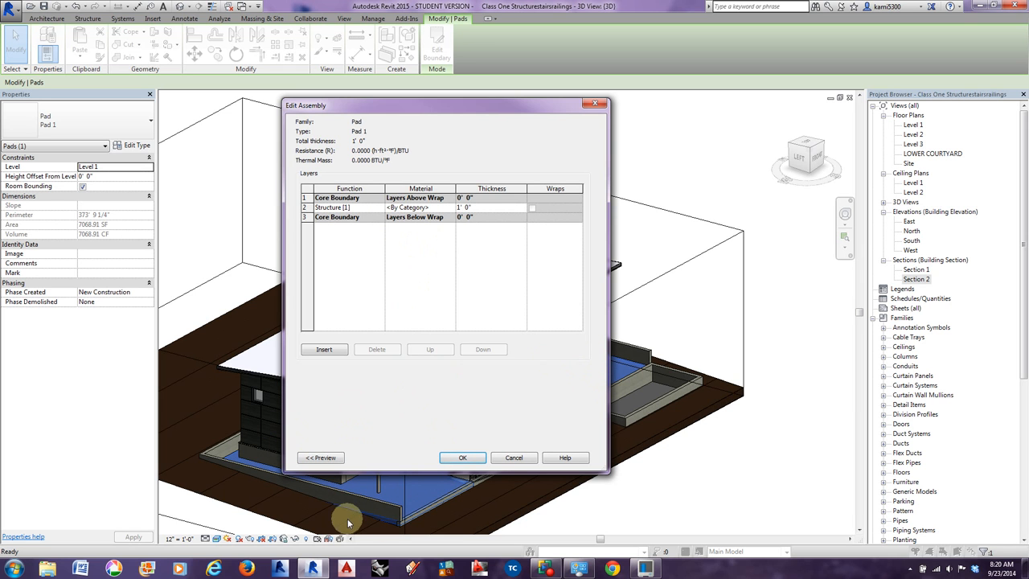
left_click(452, 208)
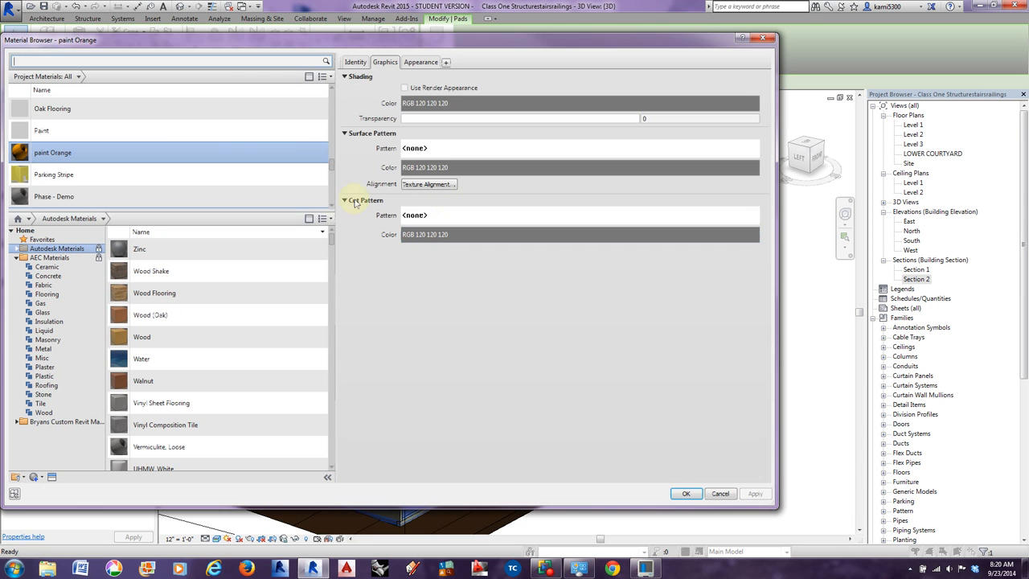
left_click(93, 61)
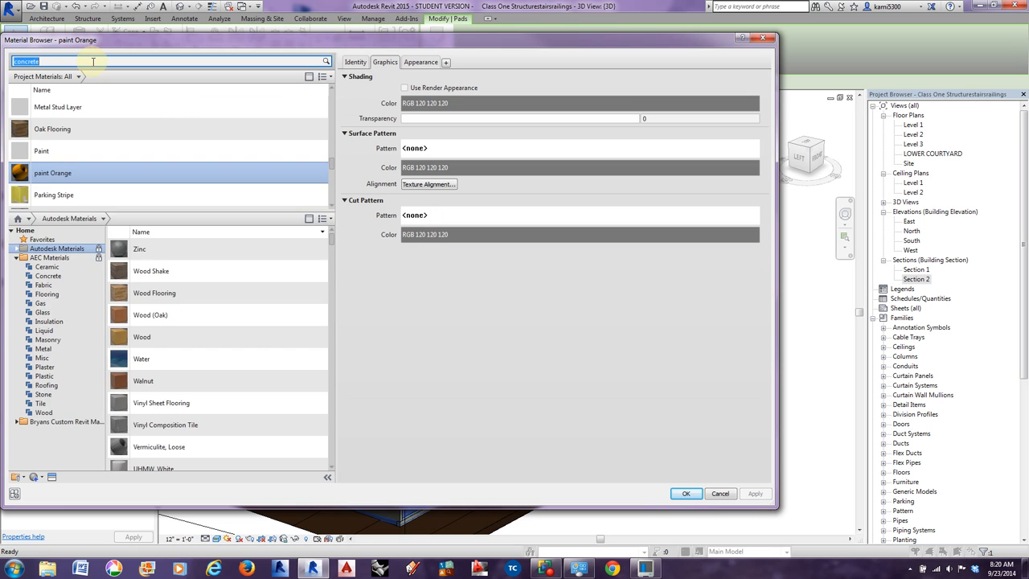
key("Return")
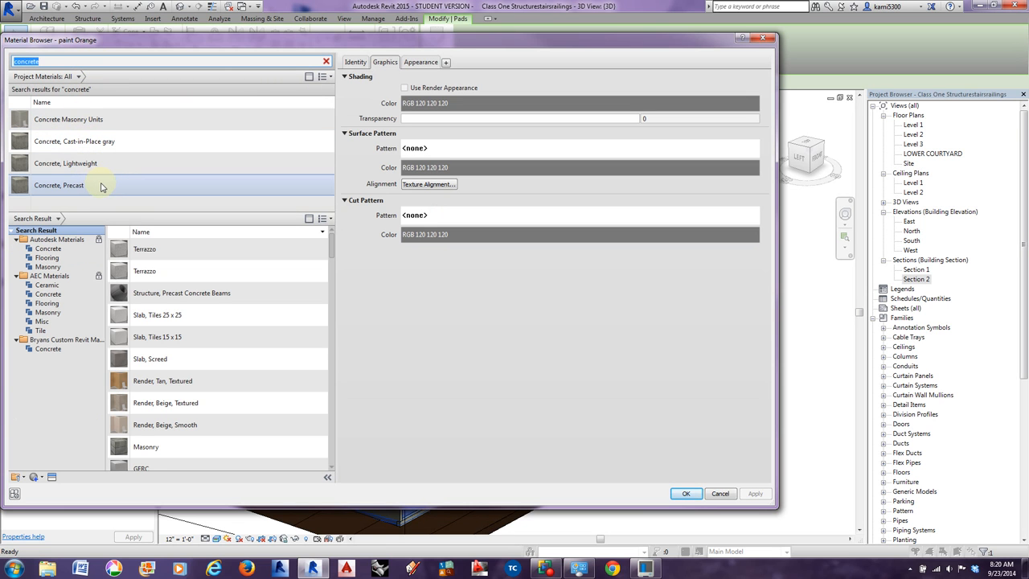
left_click(101, 187)
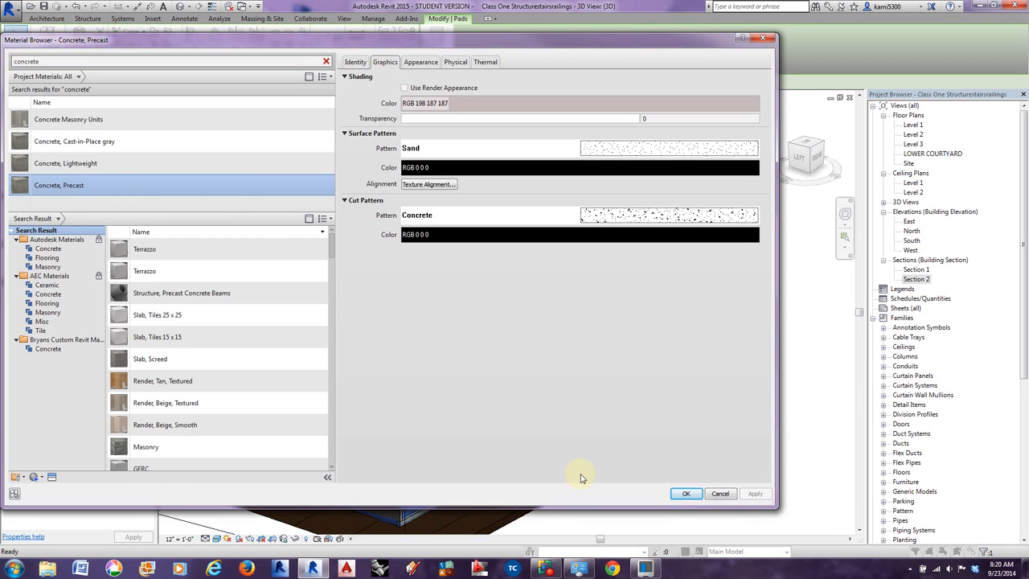
left_click(696, 493)
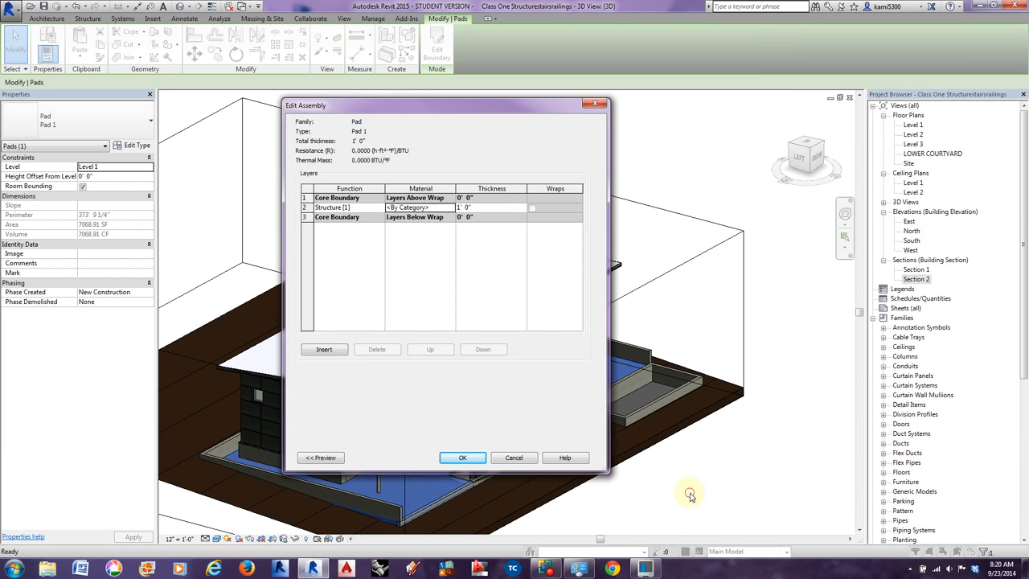
left_click(465, 458)
left_click(472, 459)
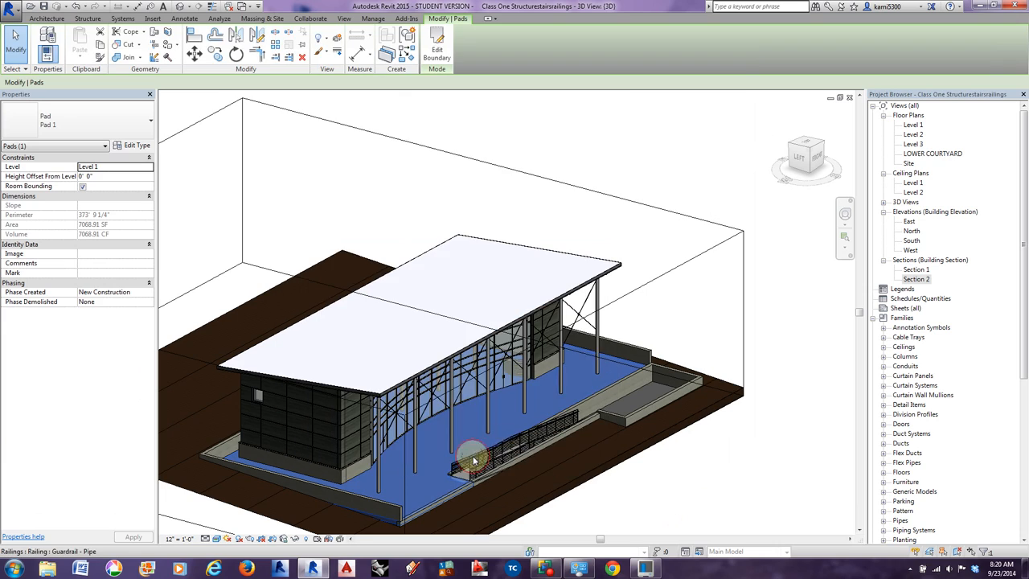
Examine the terrace pad's concrete surface texture around the columns and ramp railing, up close and from a distance.
left_click(648, 312)
scroll(427, 434, "up", 5)
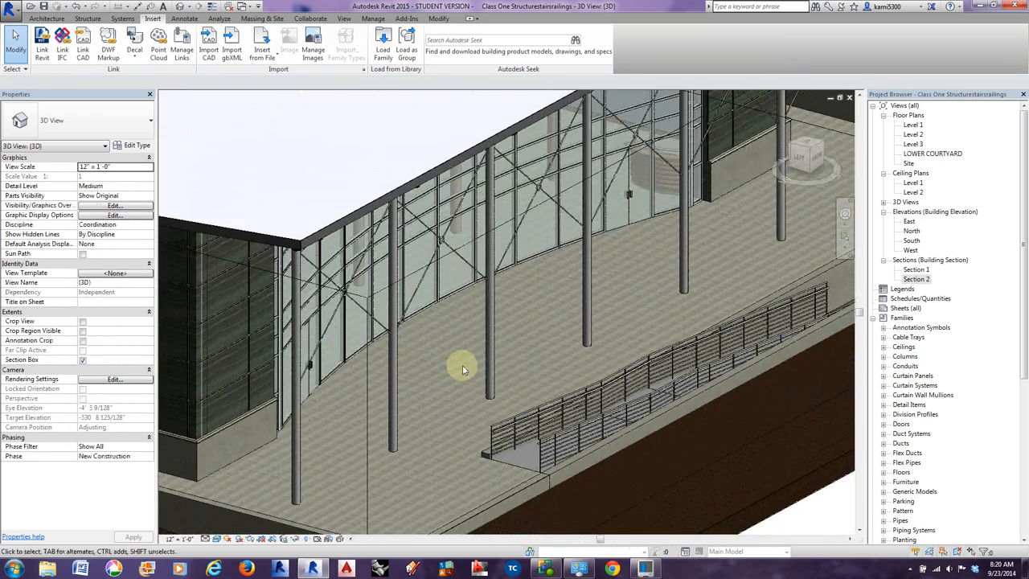
scroll(461, 367, "up", 1)
middle_click_drag(462, 368, 471, 402, "shift")
middle_click_drag(511, 431, 453, 391)
scroll(516, 440, "up", 5)
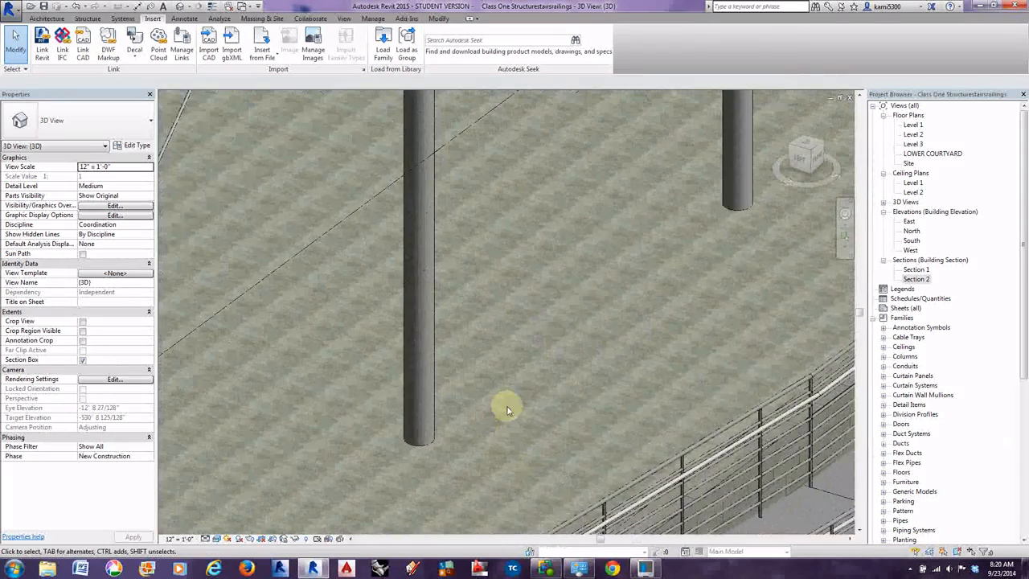
scroll(508, 358, "up", 4)
scroll(508, 358, "down", 8)
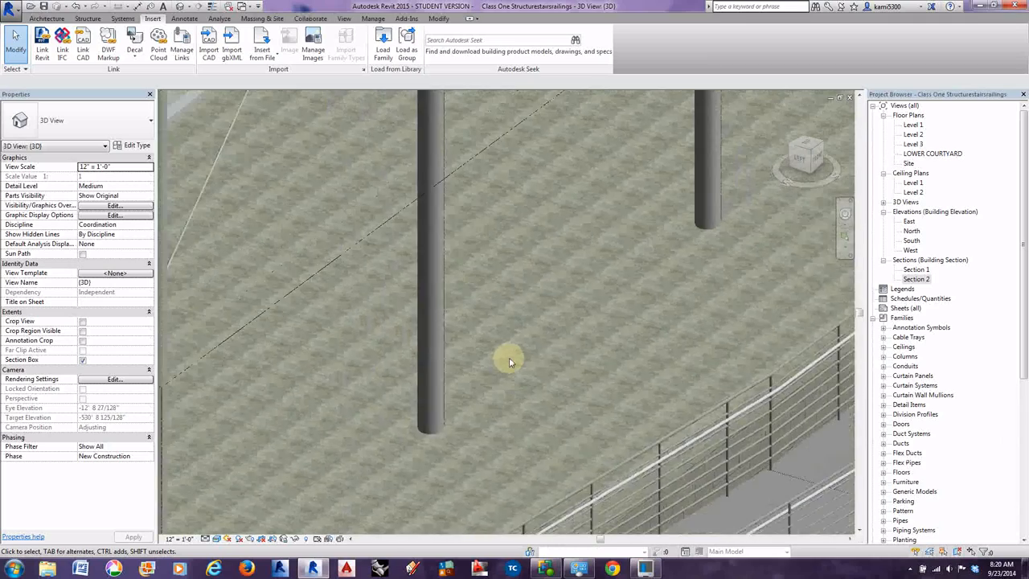
scroll(509, 361, "down", 4)
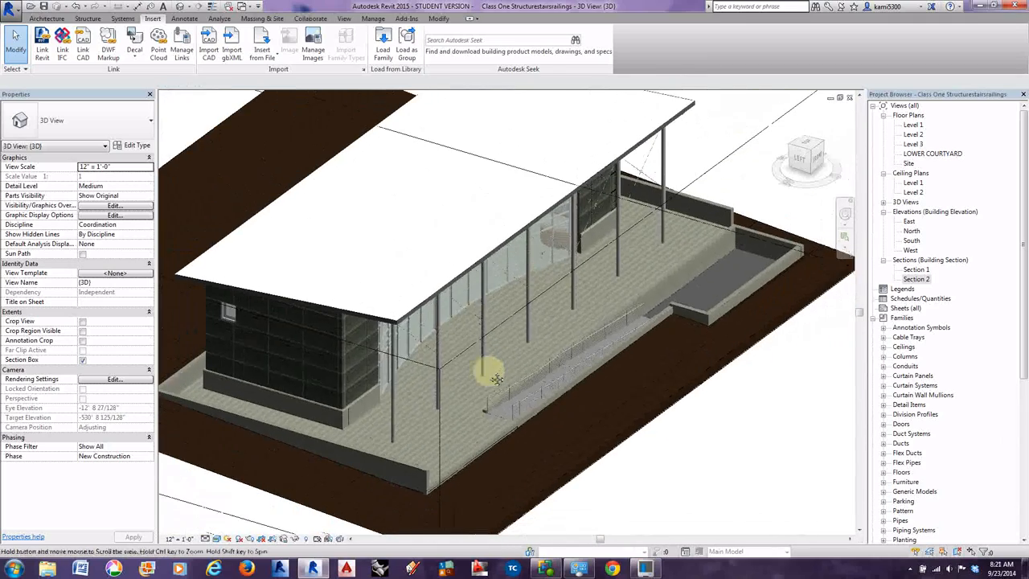
Lower the section box's top face to cut away the roof and upper floor, exposing the ground floor from above.
left_click(660, 202)
scroll(509, 295, "down", 4)
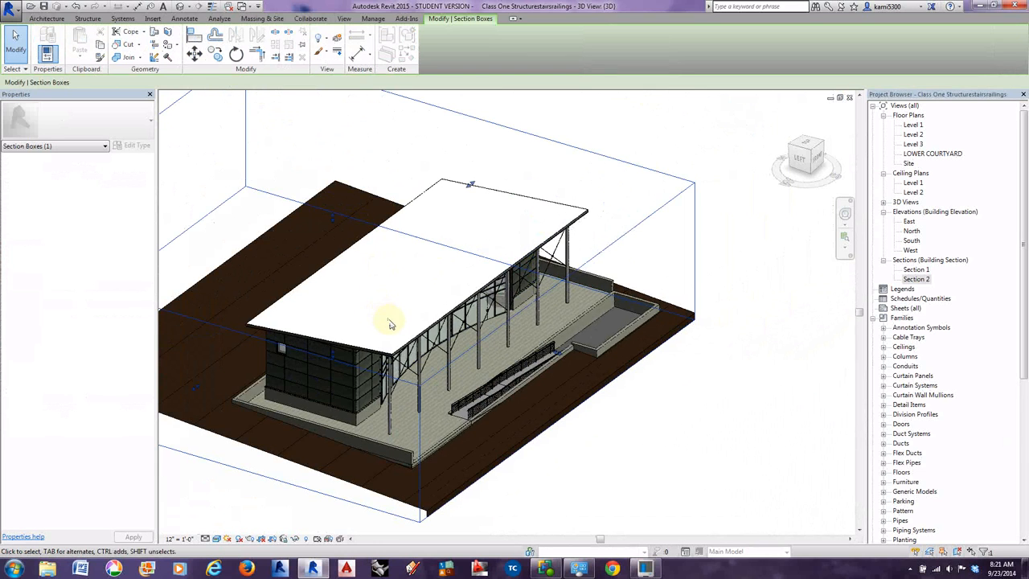
middle_click_drag(389, 324, 335, 223, "shift")
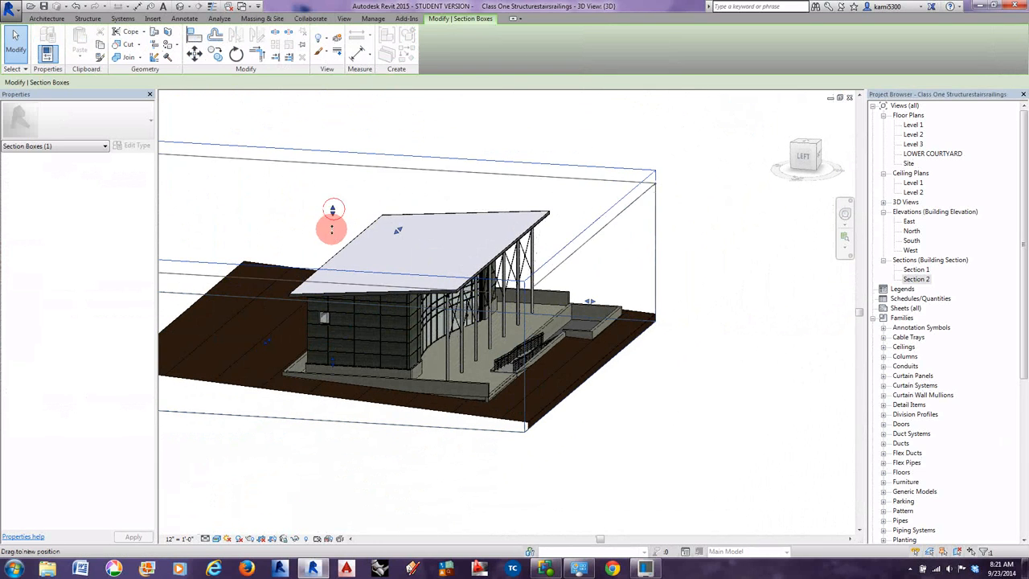
left_click_drag(331, 229, 402, 340)
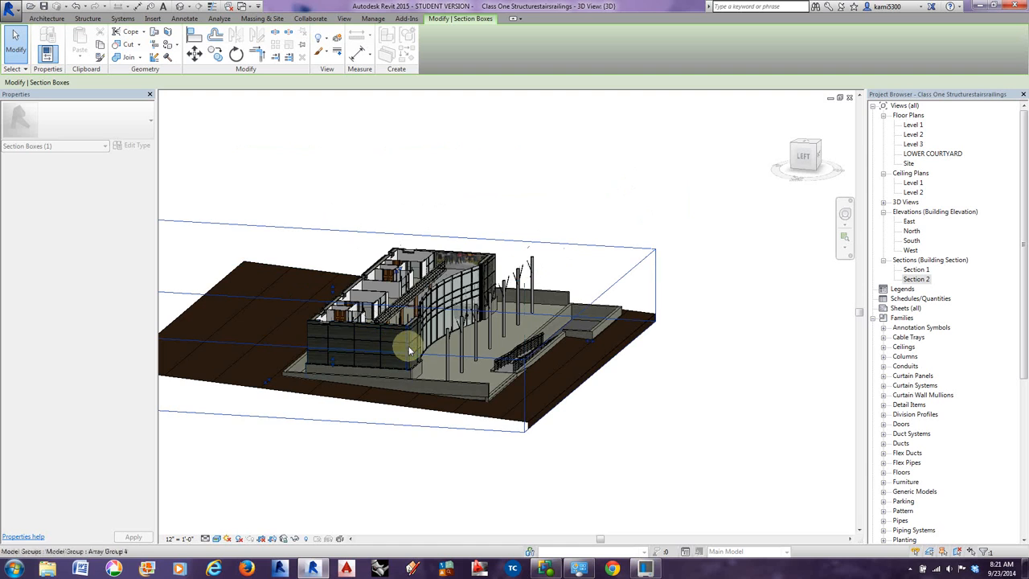
middle_click_drag(426, 322, 314, 291, "shift")
left_click_drag(332, 290, 331, 314)
middle_click_drag(399, 307, 348, 462, "shift")
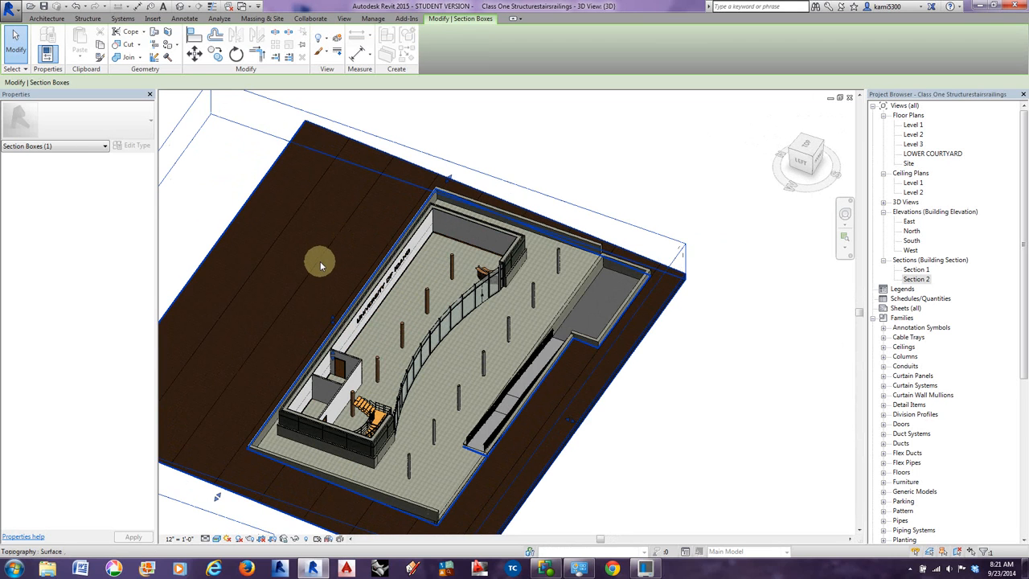
left_click(168, 34)
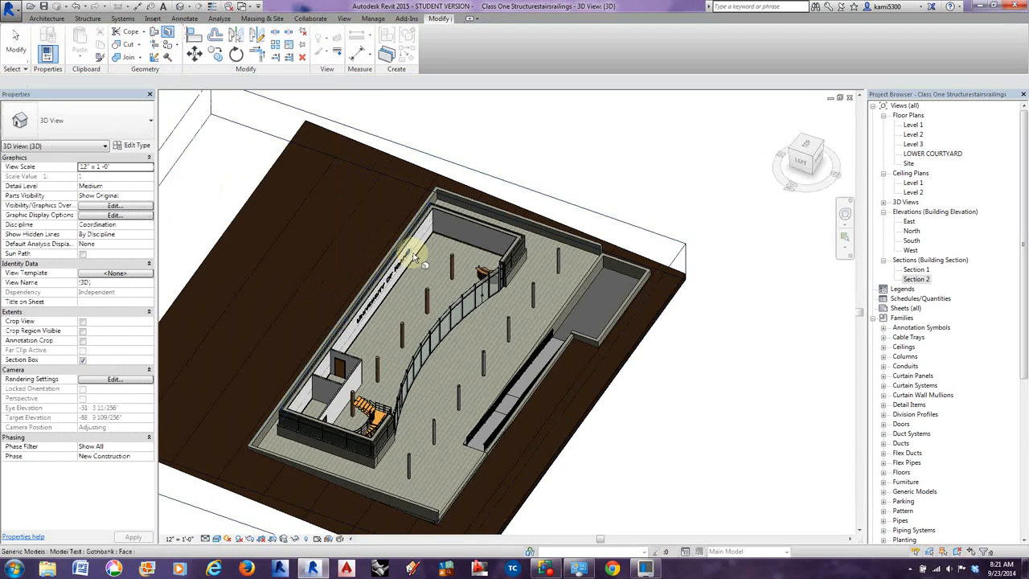
scroll(434, 248, "up", 1)
scroll(434, 247, "up", 3)
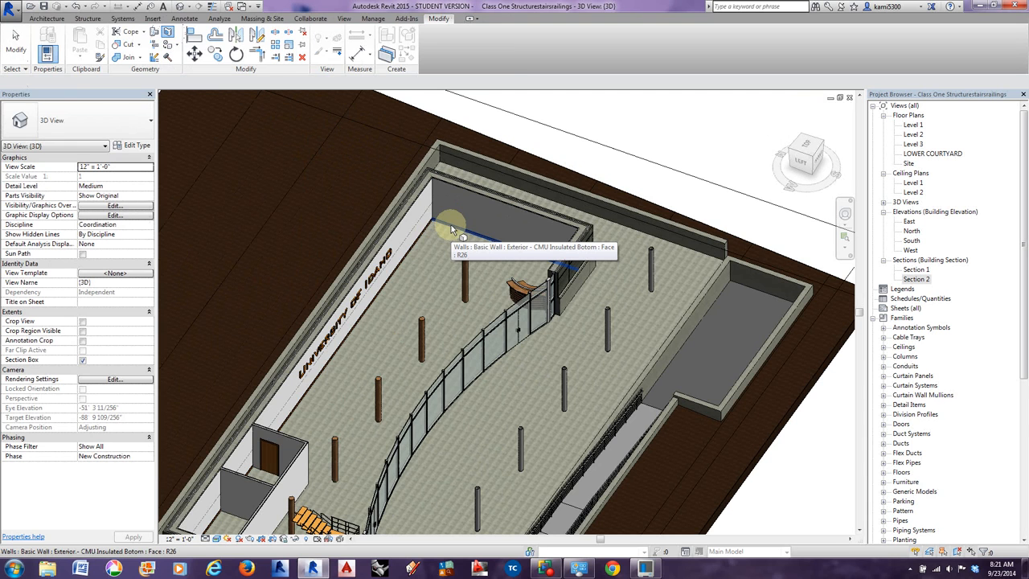
left_click(436, 234)
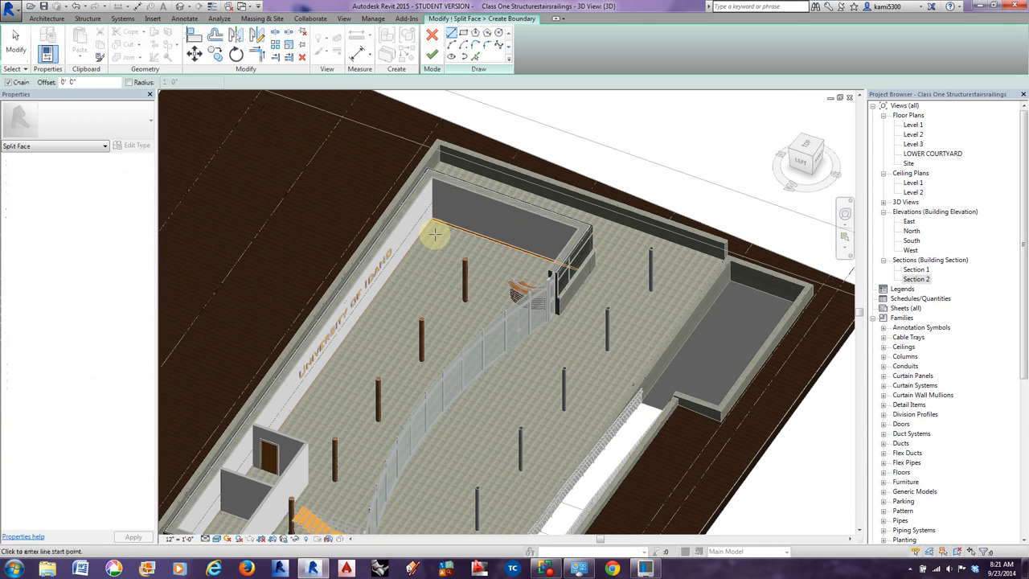
key("Escape")
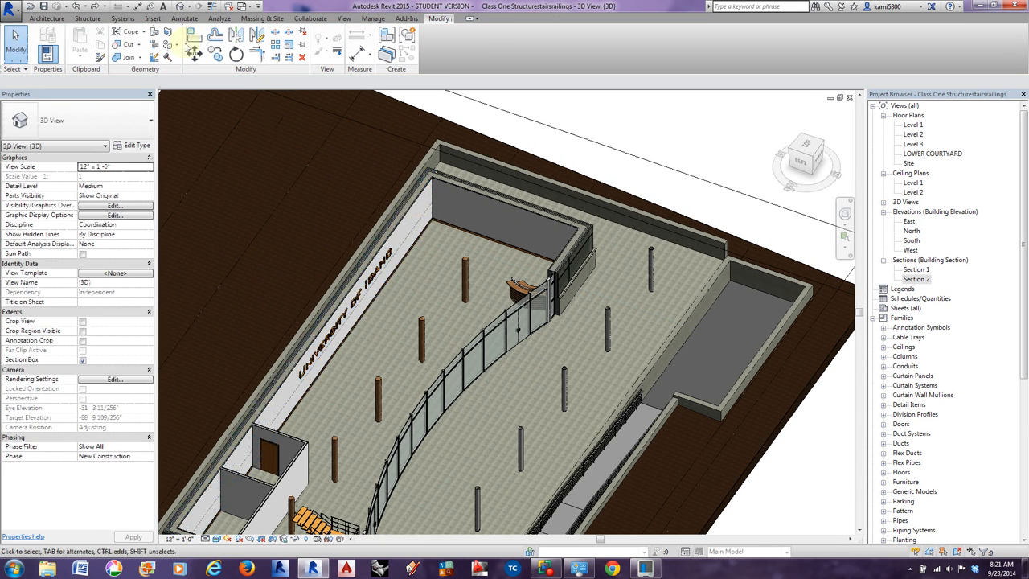
Start a Split Face sketch on the pad's top face, picking it by its edge near the foot of the ramp.
left_click(168, 33)
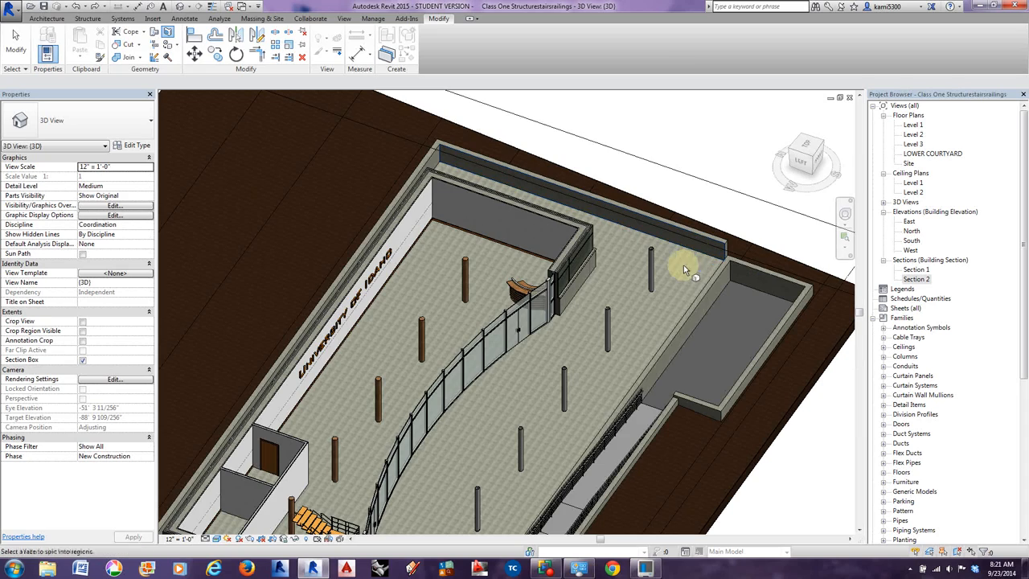
middle_click_drag(635, 403, 719, 277)
middle_click_drag(577, 487, 606, 423)
left_click(607, 416)
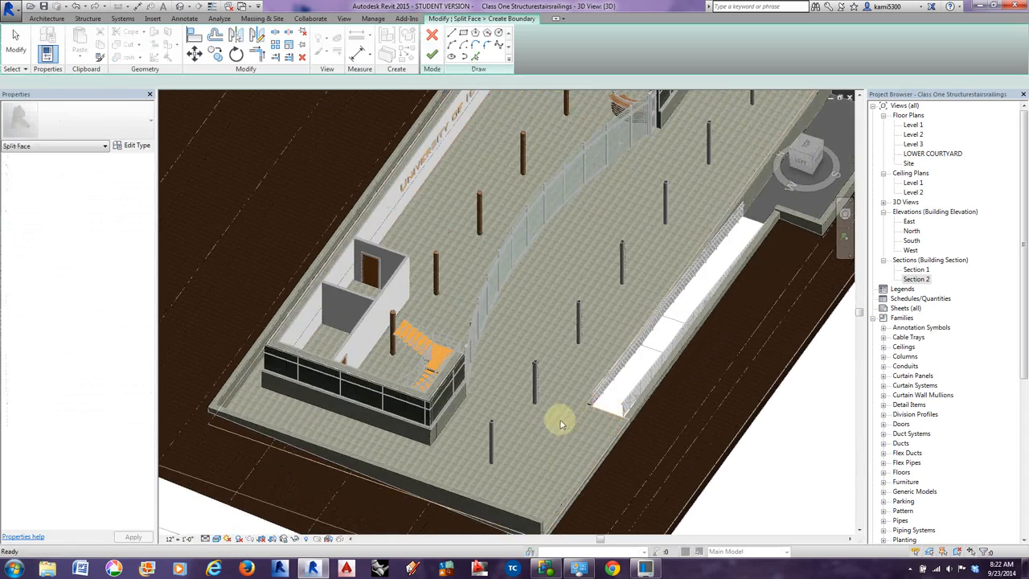
scroll(553, 395, "down", 1)
middle_click_drag(550, 386, 526, 408)
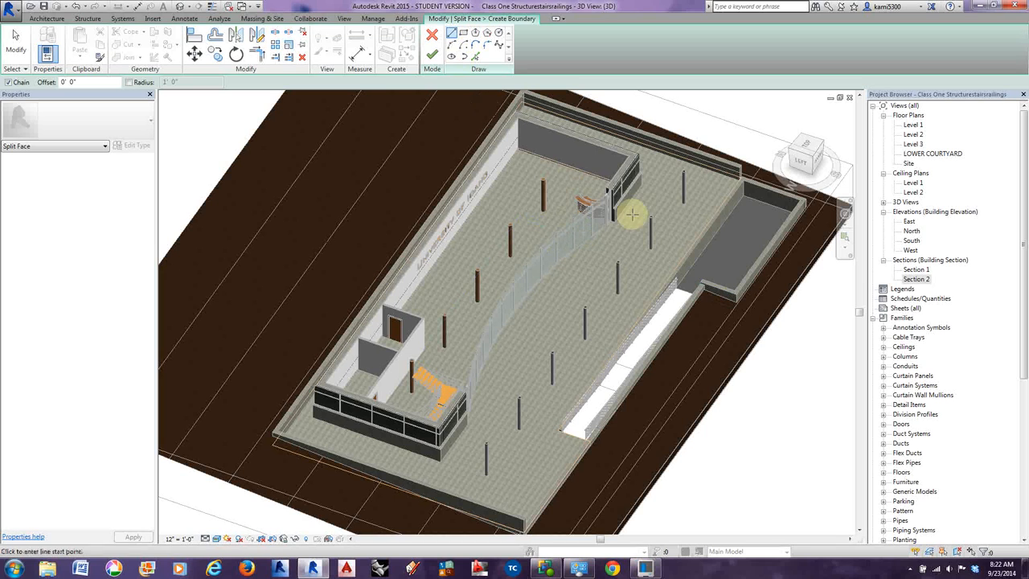
Pick the bases of the long back wall, the adjoining end wall and the wall behind the reception desk as split boundary lines.
left_click(476, 57)
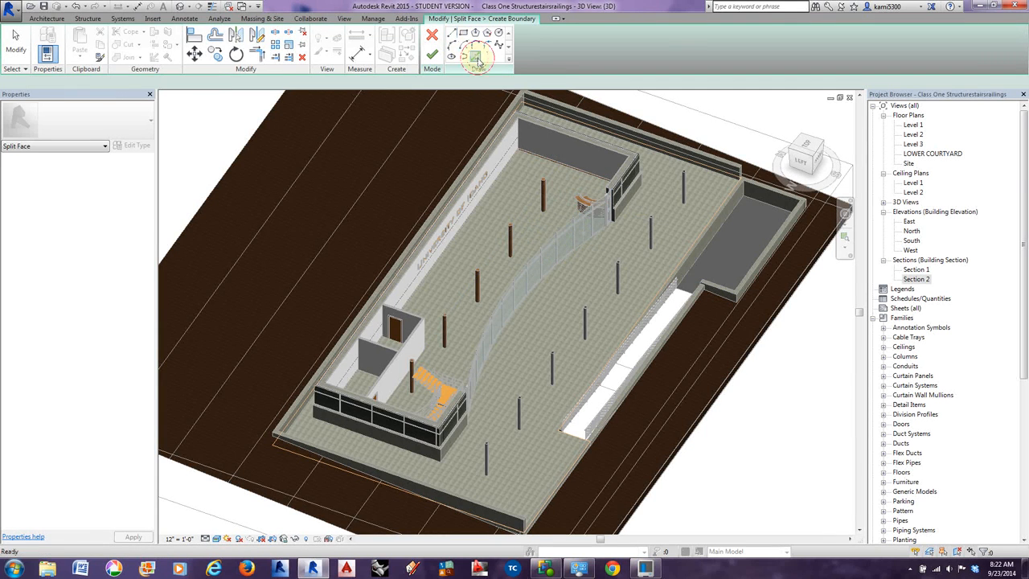
left_click(541, 163)
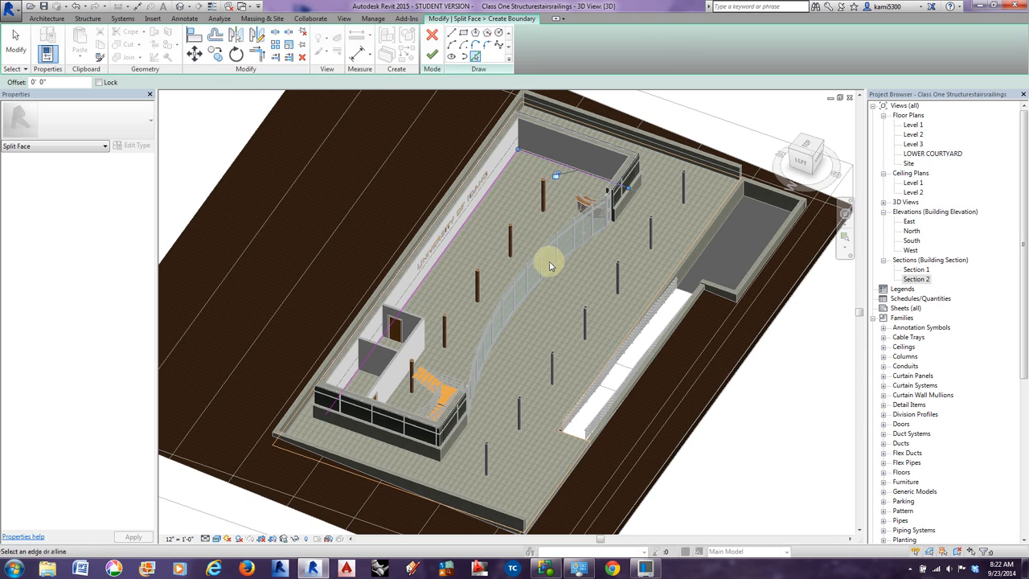
mouse_move(547, 260)
middle_mouse_down("shift")
mouse_move(646, 297)
mouse_move(746, 304)
middle_mouse_up("shift")
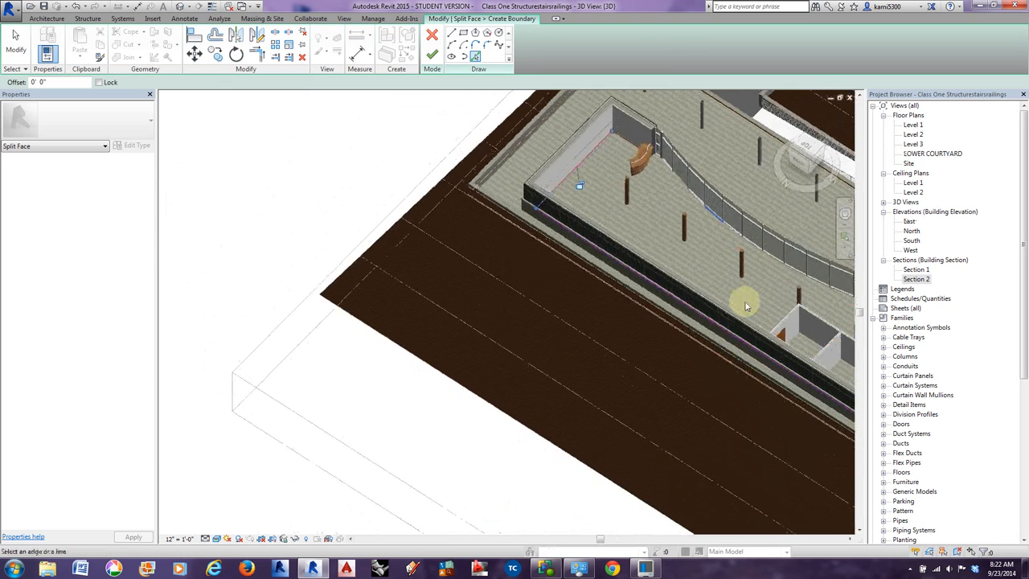
left_click(624, 144)
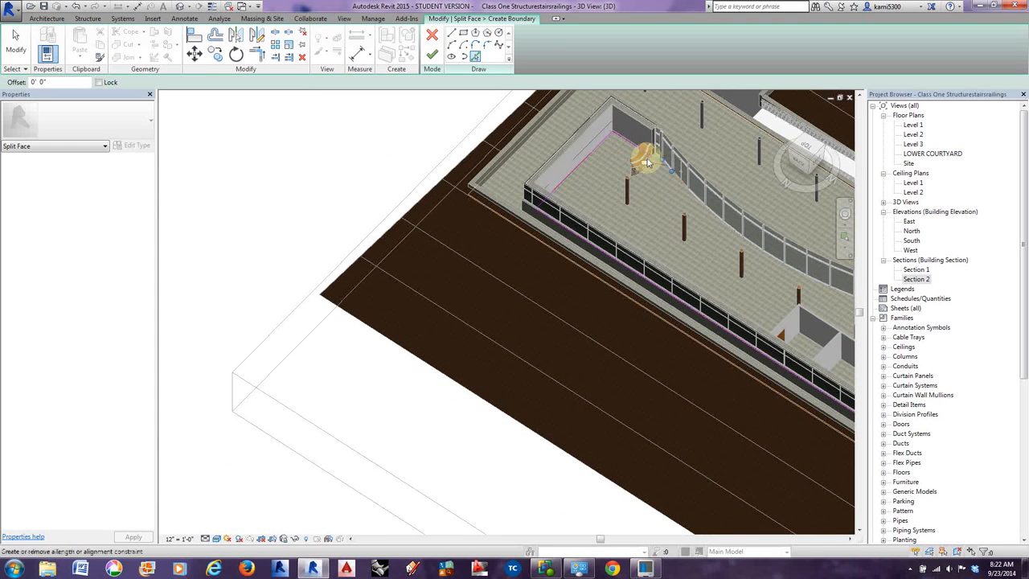
Pick the base of the curved curtain wall and its short glazed return beside the reception desk as boundary lines.
scroll(668, 171, "up", 4)
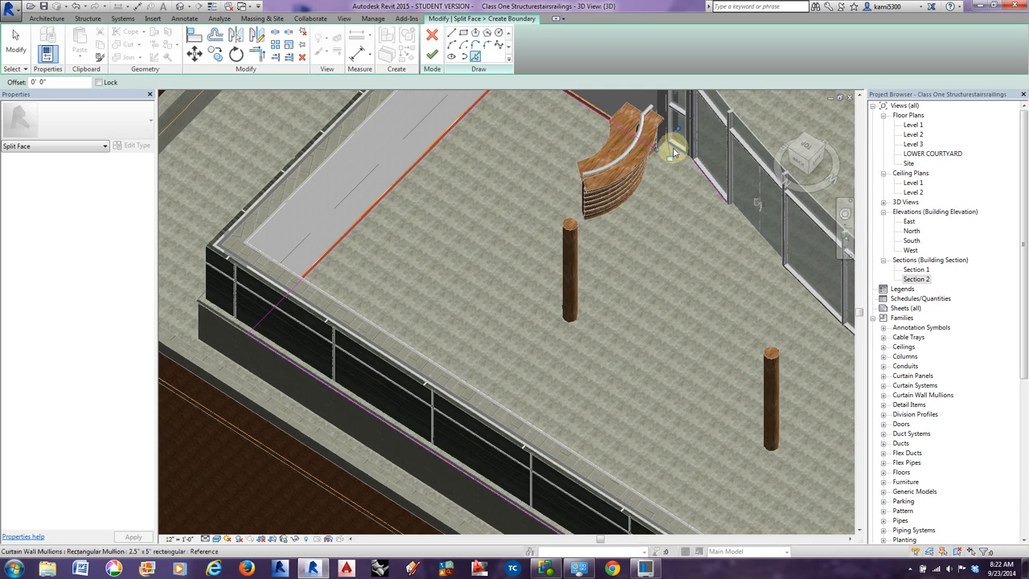
middle_click_drag(691, 193, 586, 172)
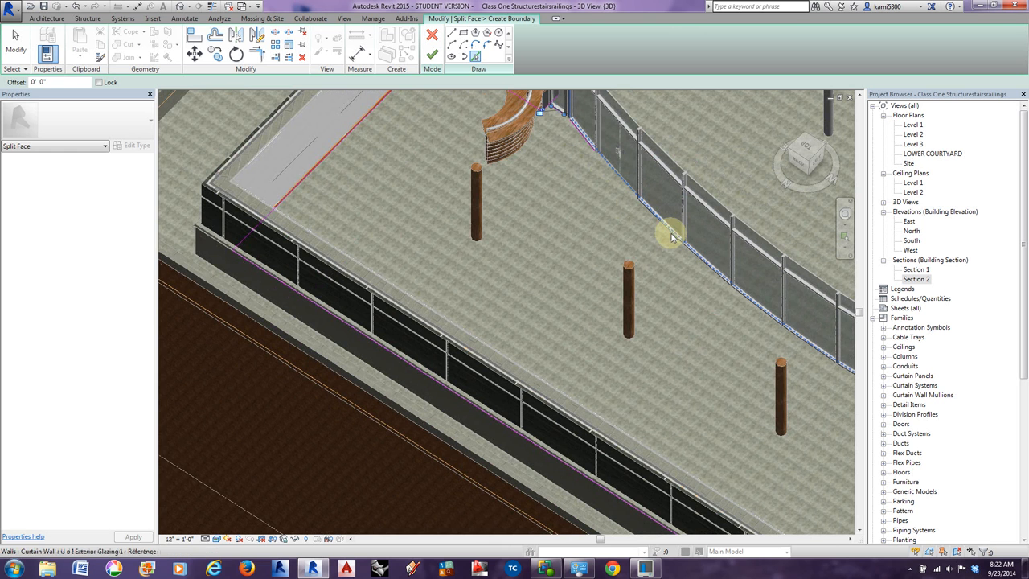
left_click(666, 230)
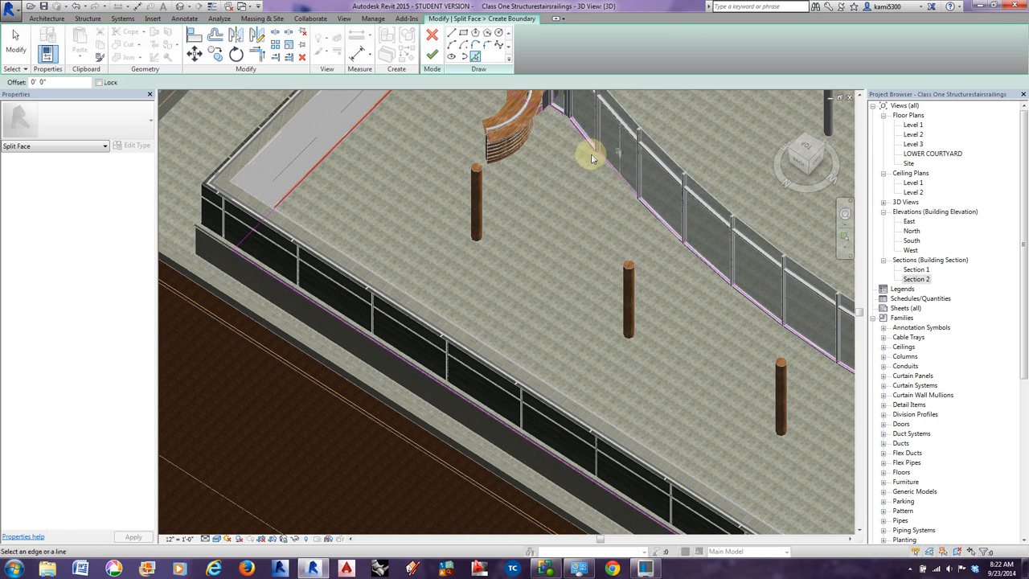
key("Escape")
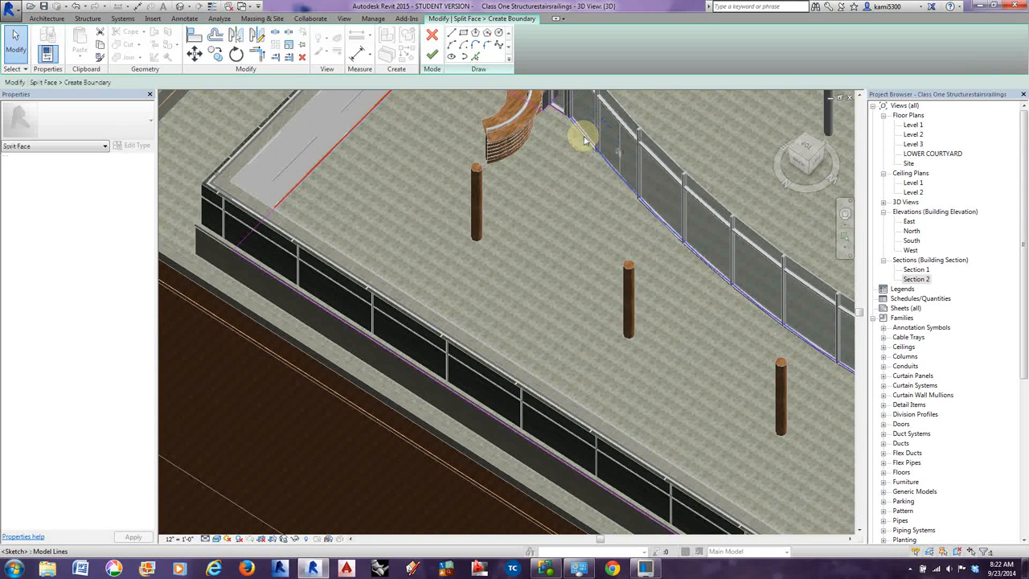
scroll(562, 141, "up", 5)
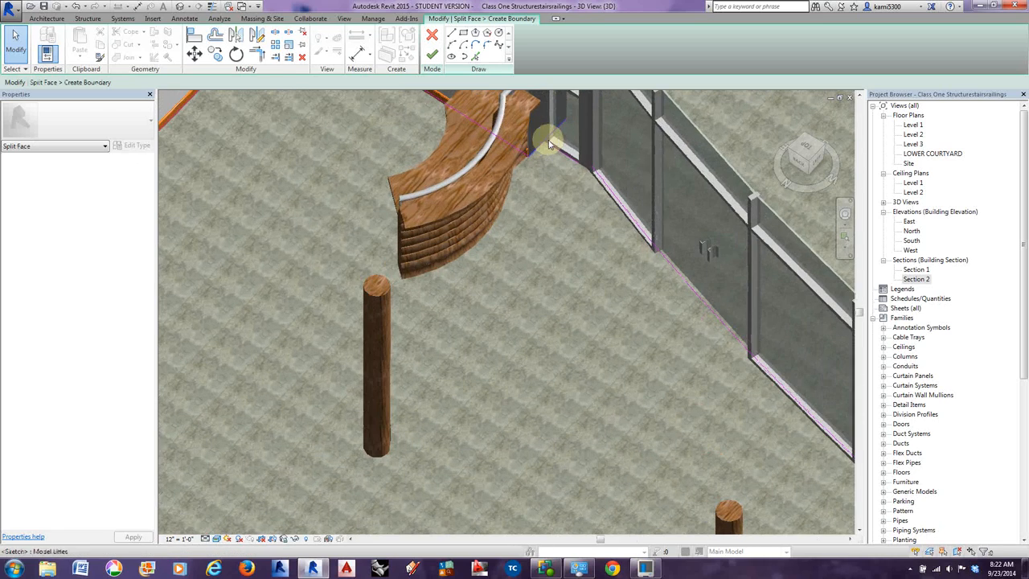
left_click(563, 149)
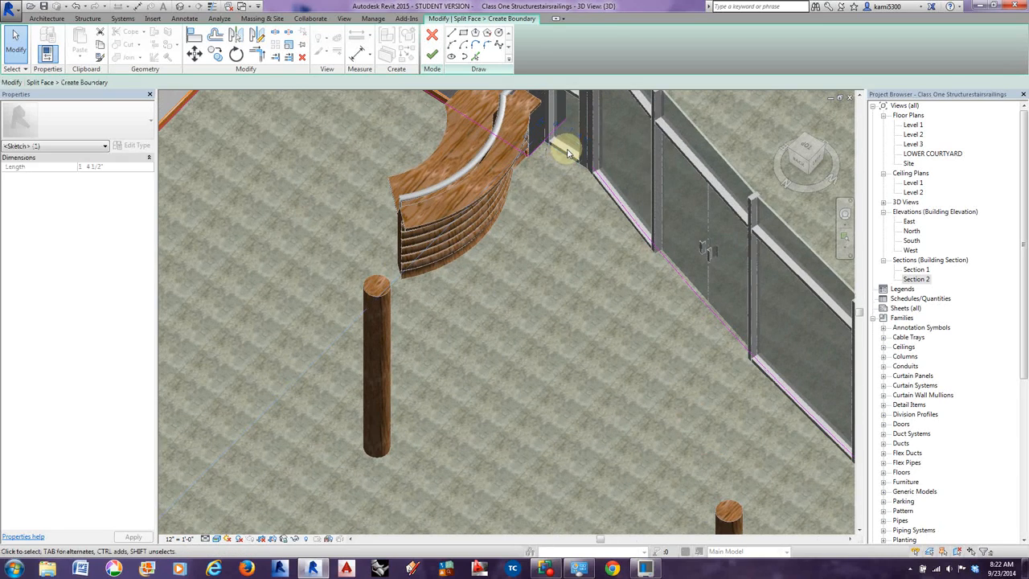
left_click(475, 56)
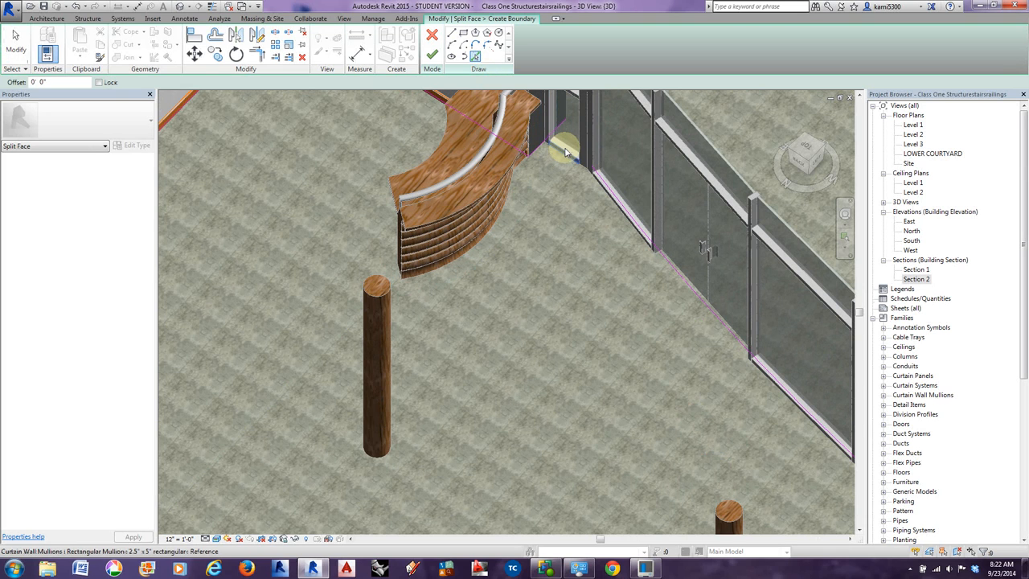
key("Tab")
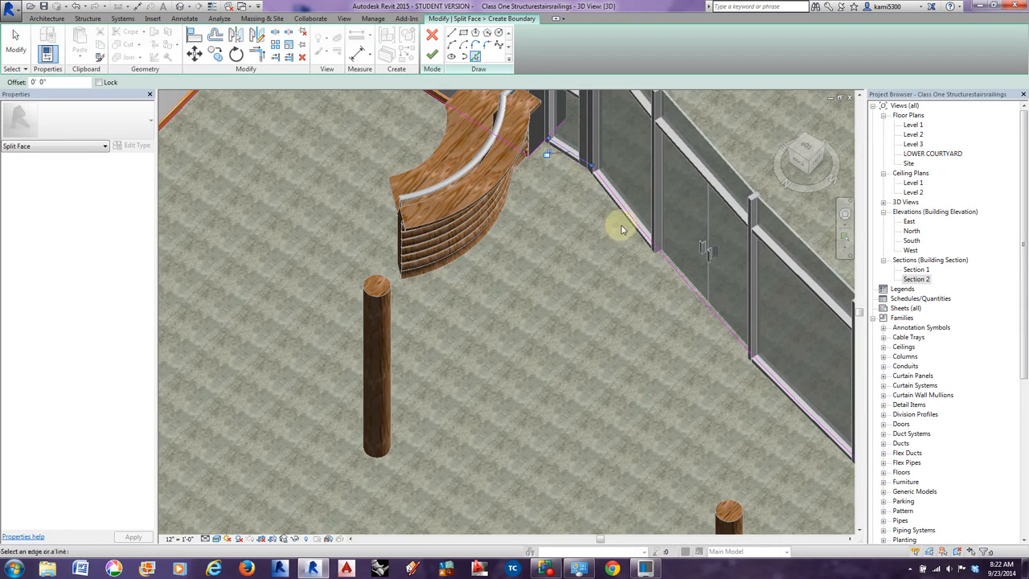
Try to pick the curtain wall's short glazed return below the stair landing as a boundary line.
scroll(627, 241, "down", 2)
middle_click_drag(636, 260, 418, 188)
scroll(418, 184, "down", 3)
middle_click_drag(655, 428, 383, 217)
scroll(466, 322, "down", 2)
scroll(535, 367, "up", 5)
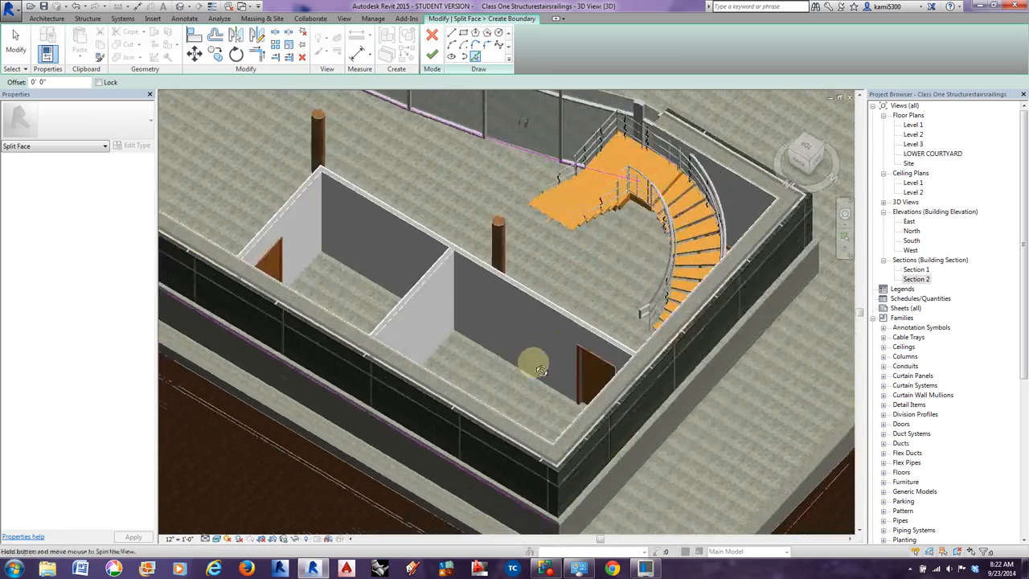
middle_click_drag(594, 352, 577, 506)
middle_click_drag(553, 302, 431, 365)
middle_click_drag(541, 313, 806, 547, "shift")
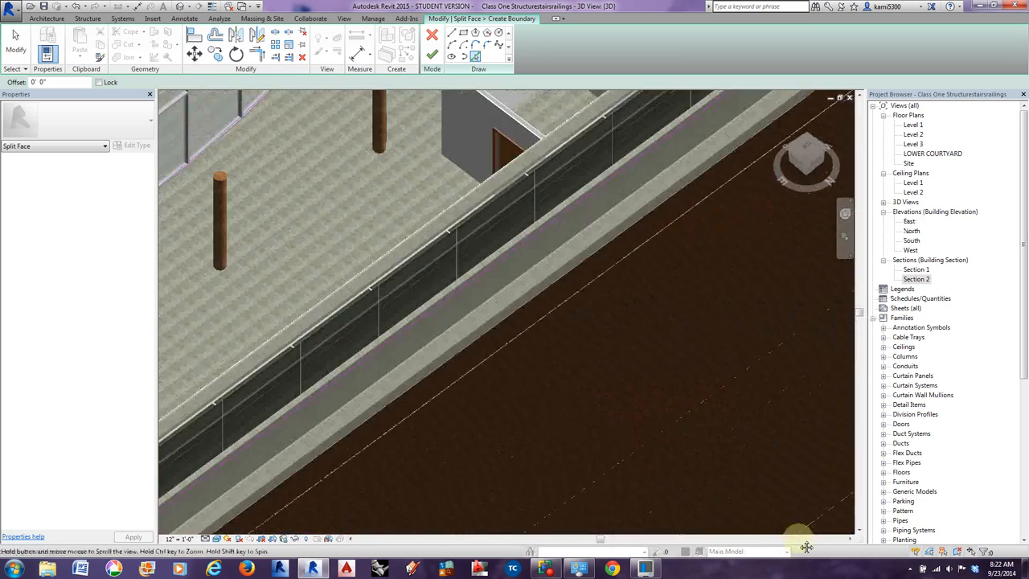
middle_click_drag(404, 176, 496, 424)
middle_click_drag(511, 205, 439, 278)
scroll(437, 219, "up", 3)
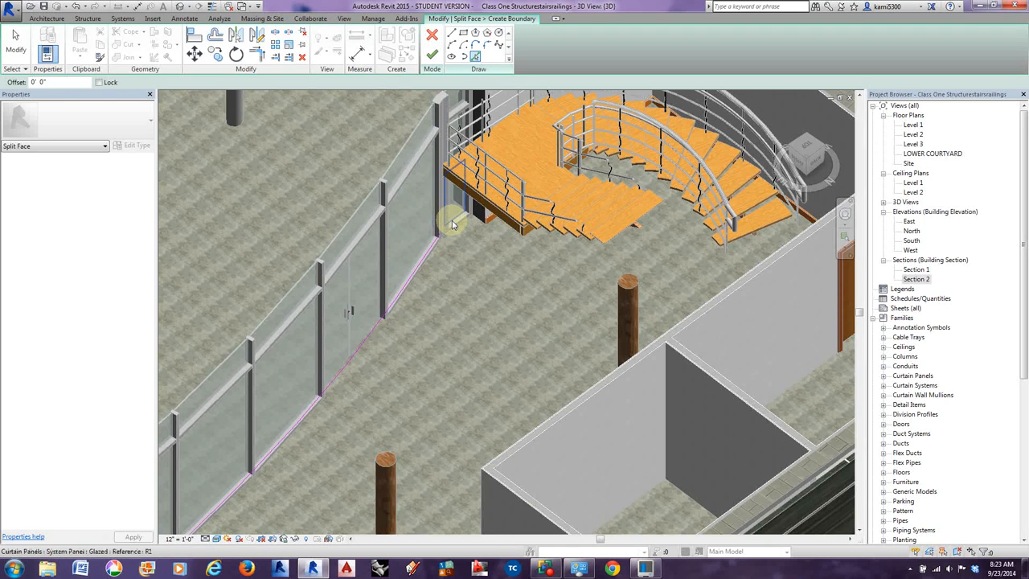
key("Tab")
key("Tab")
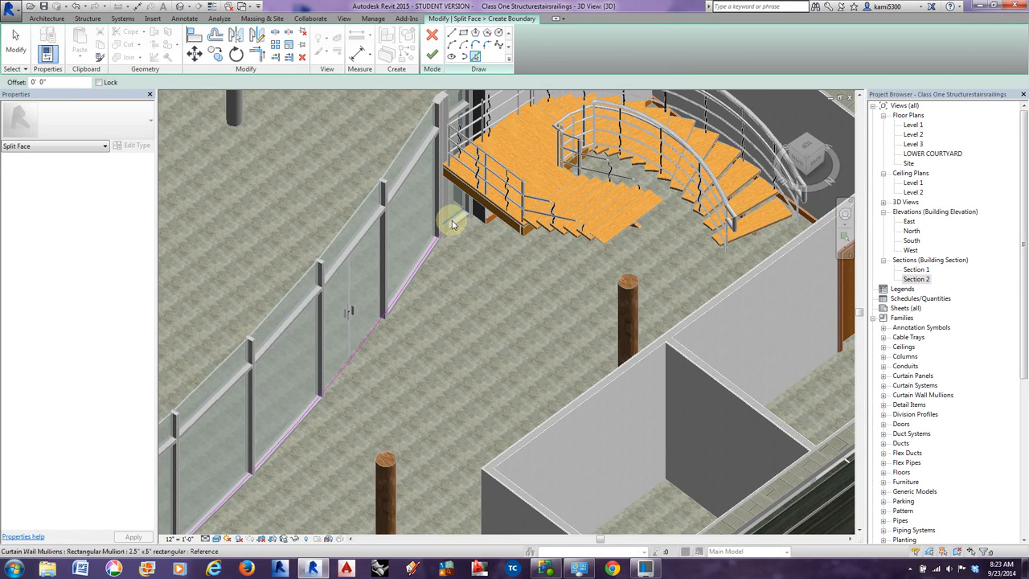
key("Tab")
key("Tab")
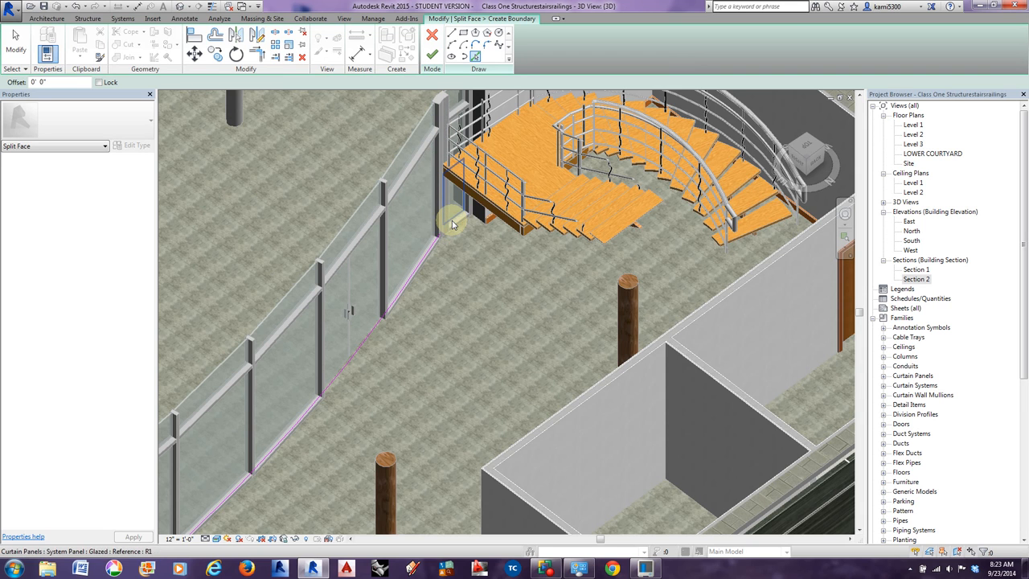
key("Tab")
key("Tab")
key("Tab")
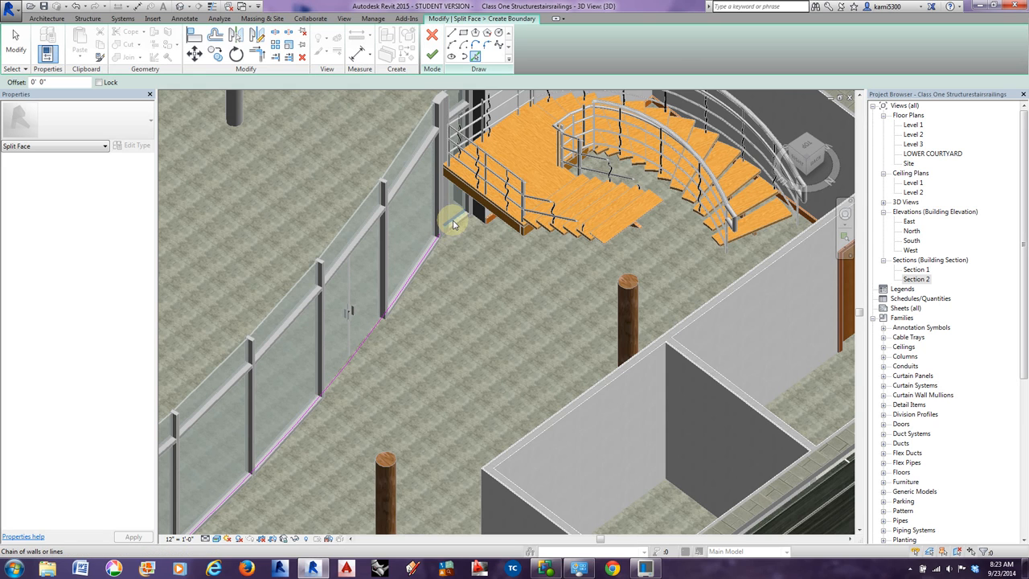
scroll(453, 223, "up", 5)
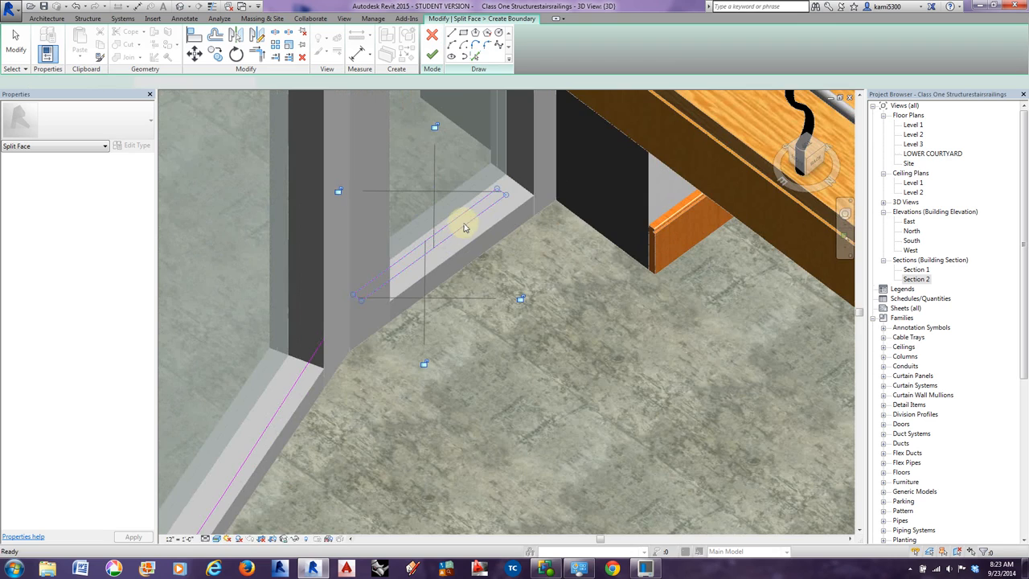
key("ctrl+z")
Pick the short glazed return below the stair landing and the bases of the walls enclosing the stair as boundary lines.
scroll(463, 228, "down", 5)
scroll(460, 218, "up", 4)
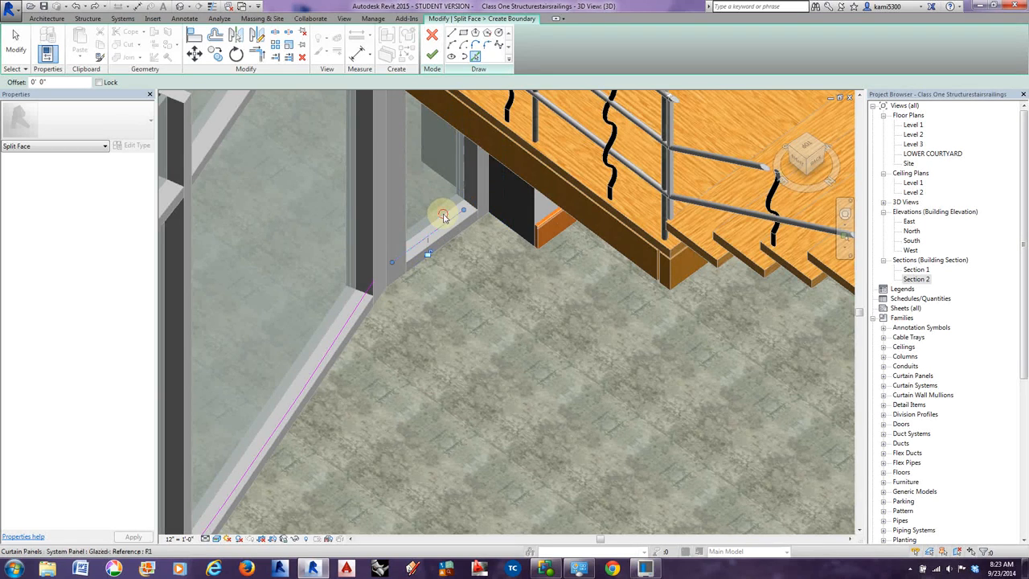
left_click(439, 214)
middle_click_drag(462, 267, 425, 241)
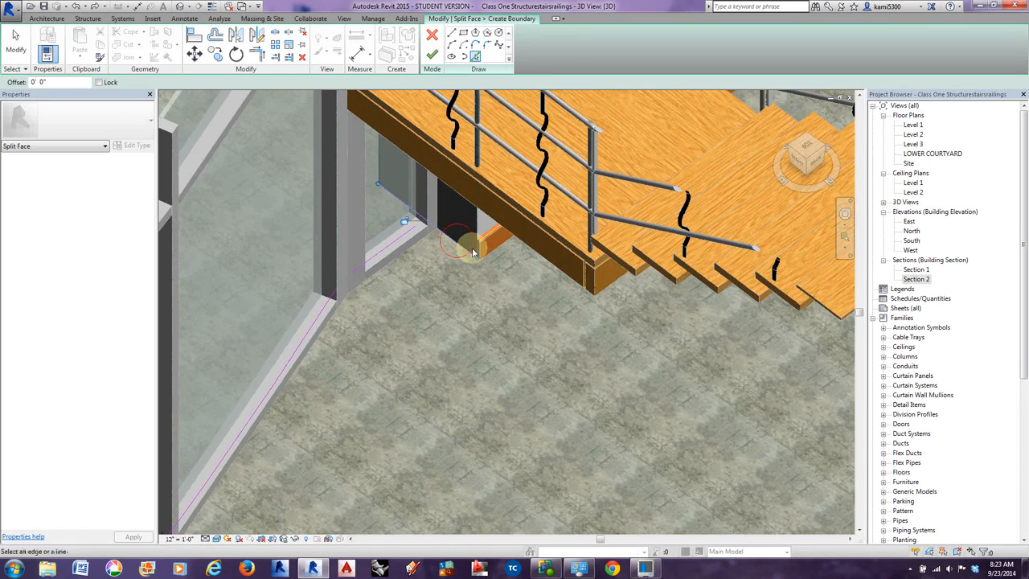
left_click(499, 250)
scroll(481, 281, "down", 3)
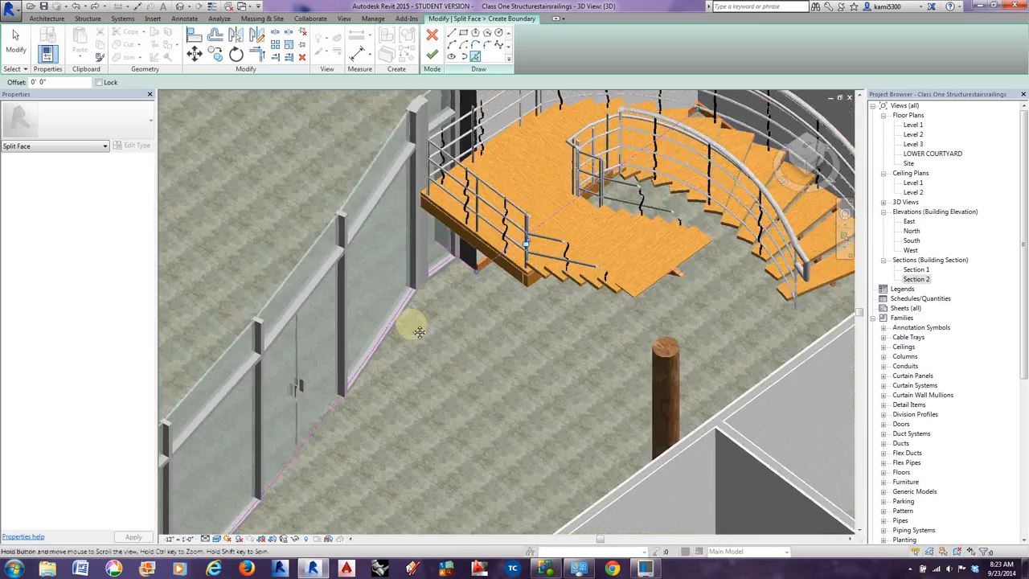
middle_click_drag(413, 328, 200, 338)
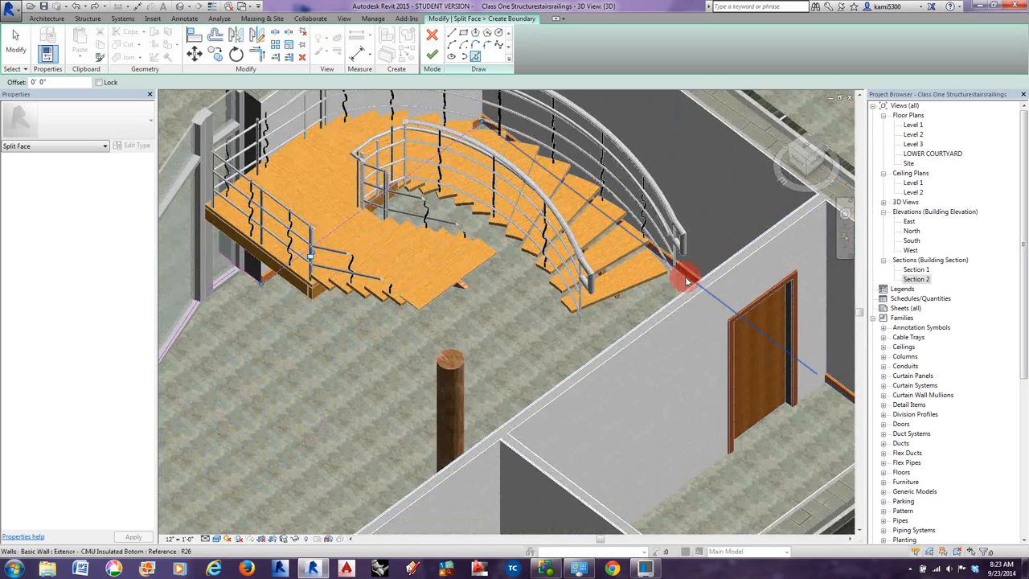
scroll(665, 303, "down", 5)
middle_click_drag(665, 322, 663, 400, "shift")
key("Escape")
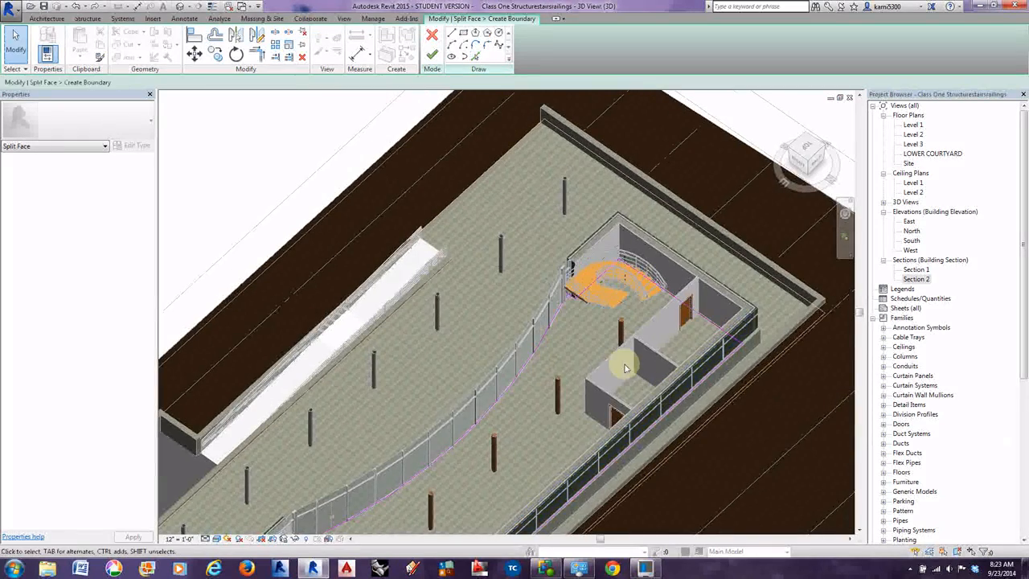
Trim the boundary lines into corners at the glazed return below the stair landing and at the wall corner behind the stair.
key("t")
key("r")
scroll(578, 299, "up", 5)
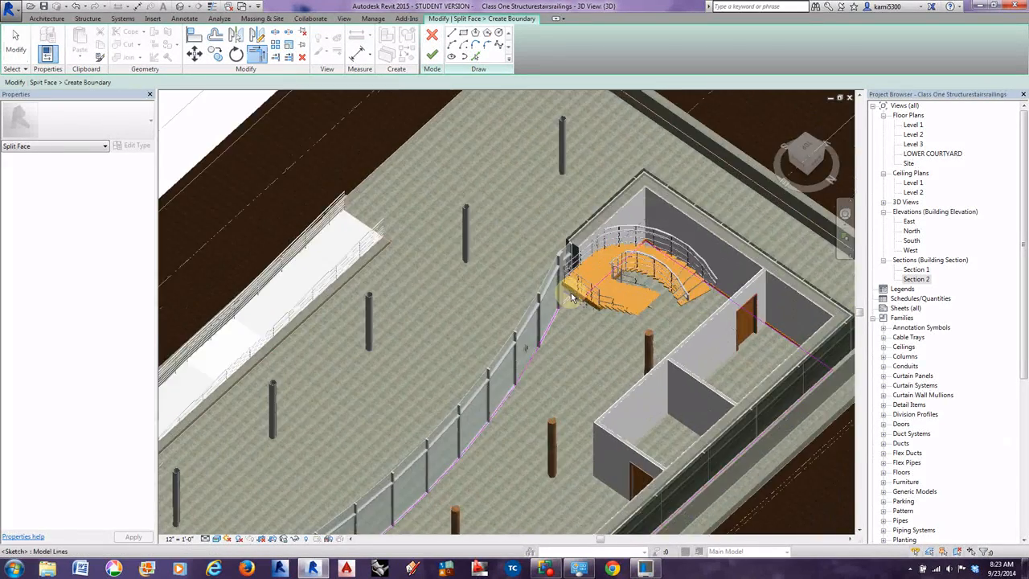
scroll(578, 299, "up", 2)
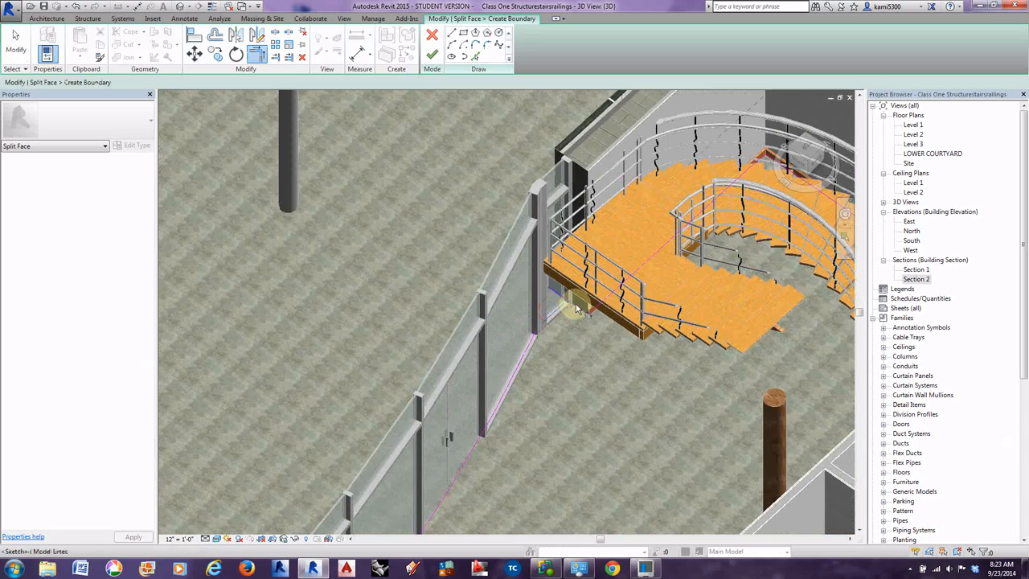
scroll(533, 338, "down", 4)
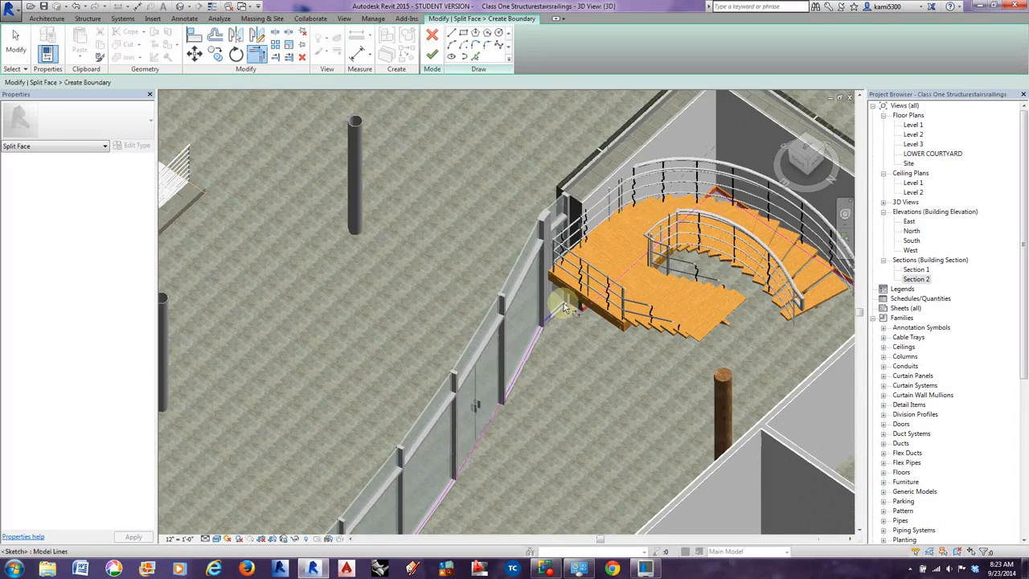
middle_click_drag(674, 341, 657, 328)
left_click(653, 217)
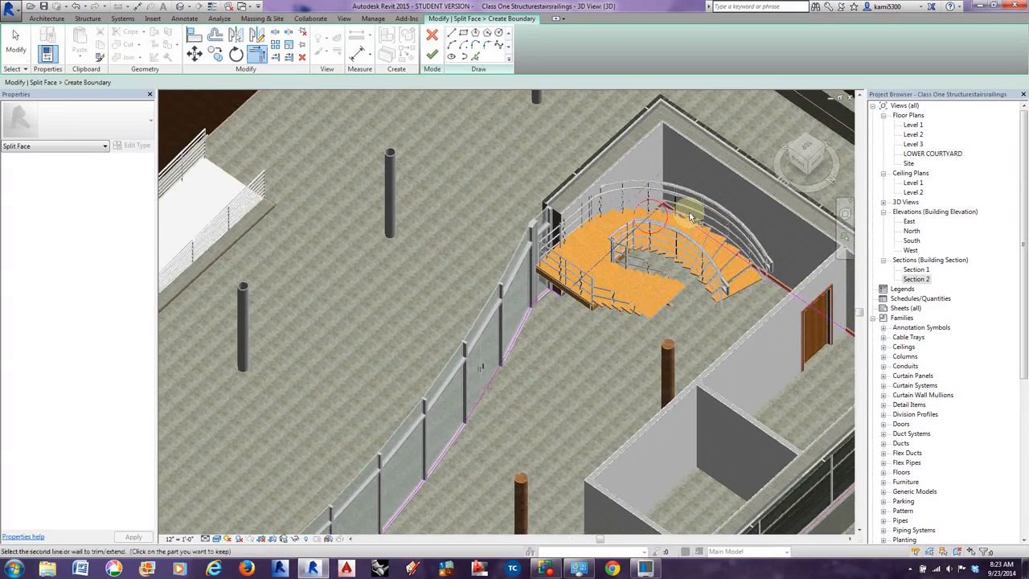
left_click(686, 221)
Trim the boundary lines into corners at both ends of the long back wall and at the desk-side end wall's other corner.
scroll(688, 227, "down", 3)
scroll(680, 237, "up", 2)
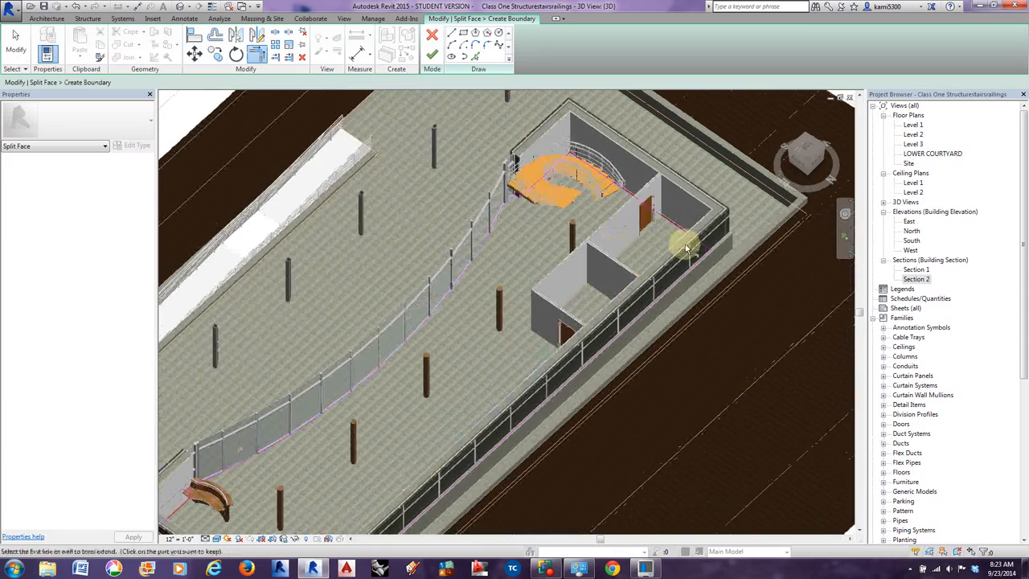
scroll(685, 269, "down", 2)
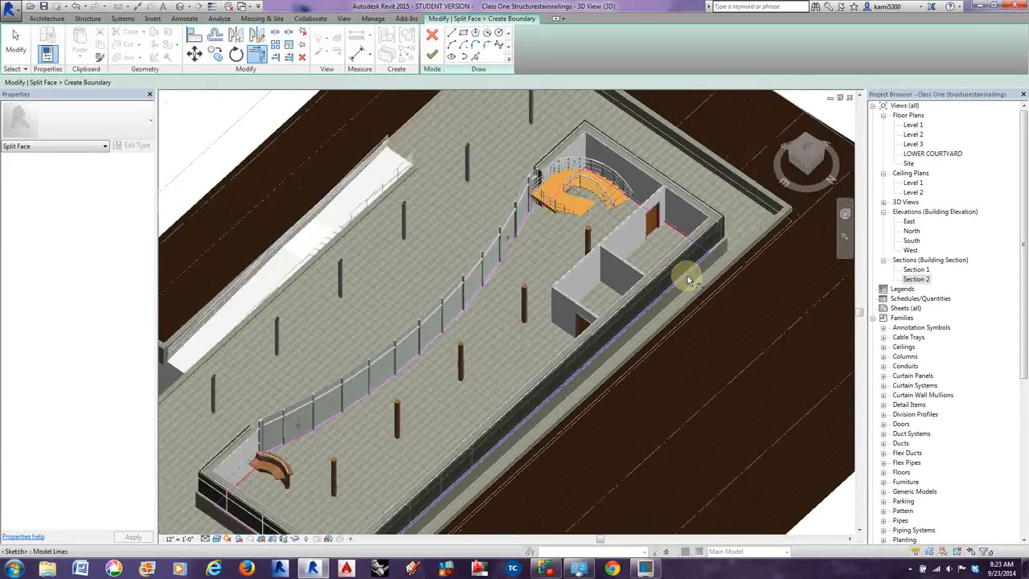
scroll(573, 364, "up", 4)
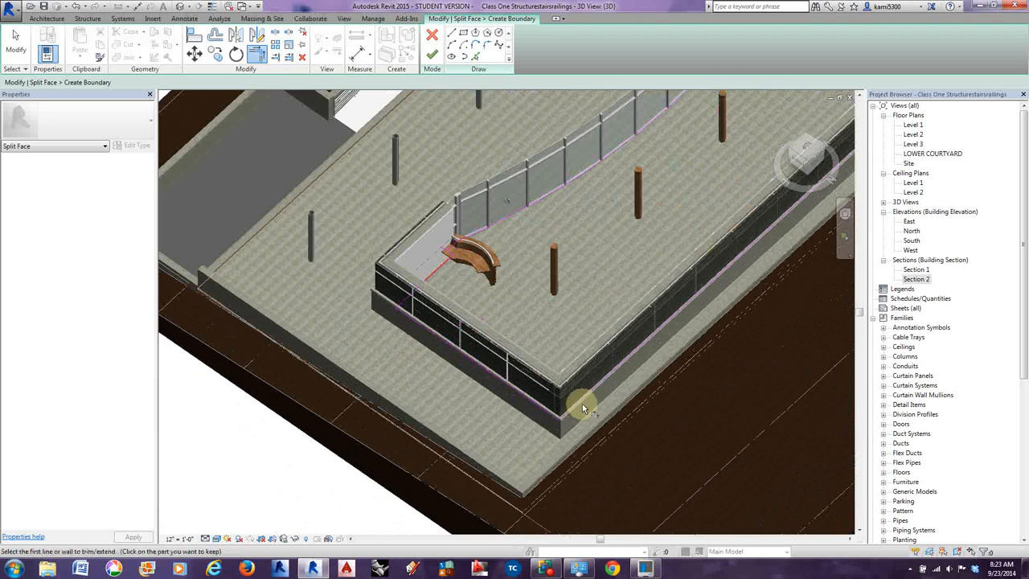
left_click(538, 410)
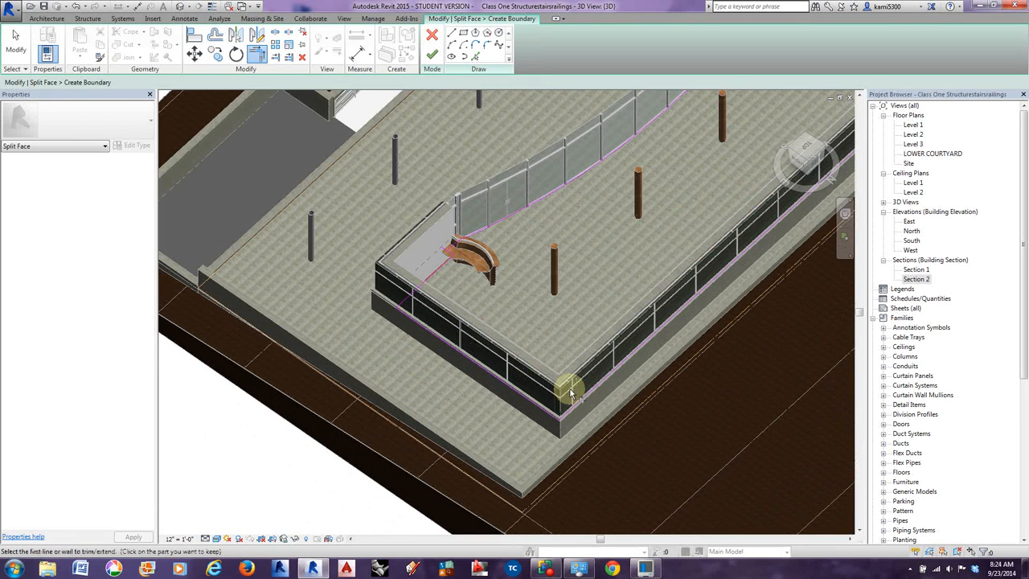
middle_click_drag(457, 330, 446, 358)
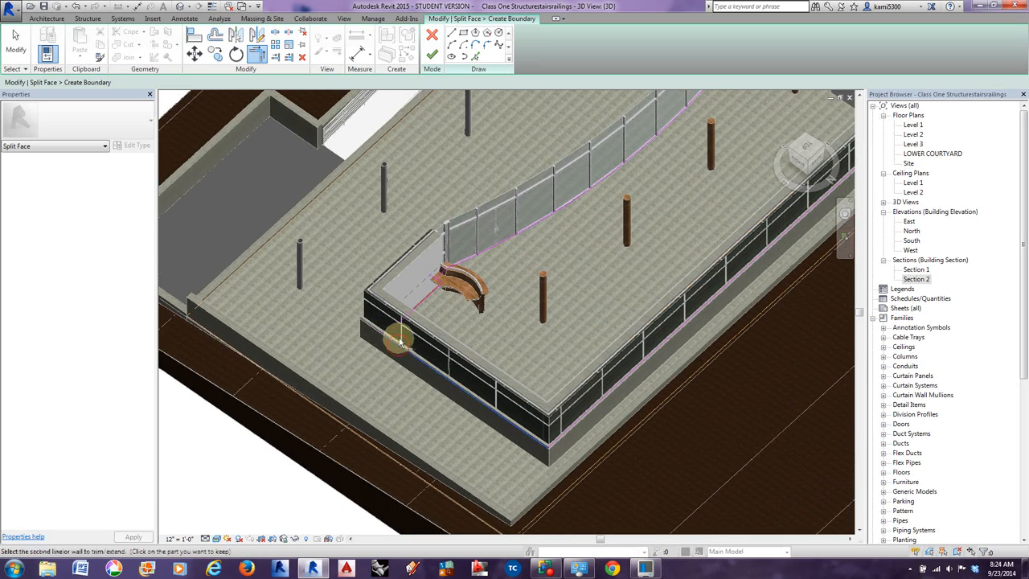
left_click(395, 336)
Trim the remaining boundary lines into a corner beneath the curved desk and finish the Split Face boundary.
middle_click_drag(436, 298, 406, 316)
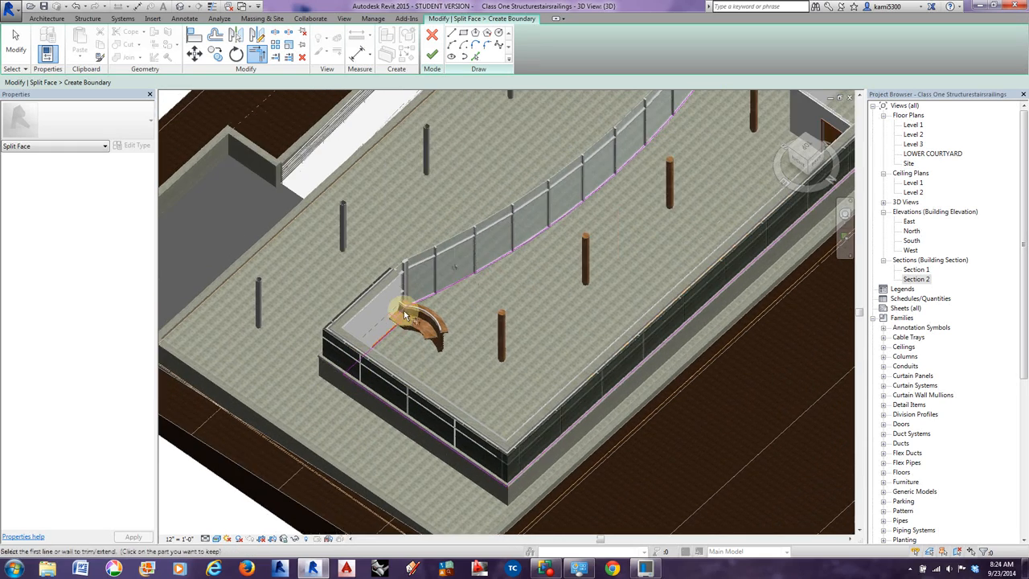
scroll(405, 316, "up", 5)
left_click(387, 333)
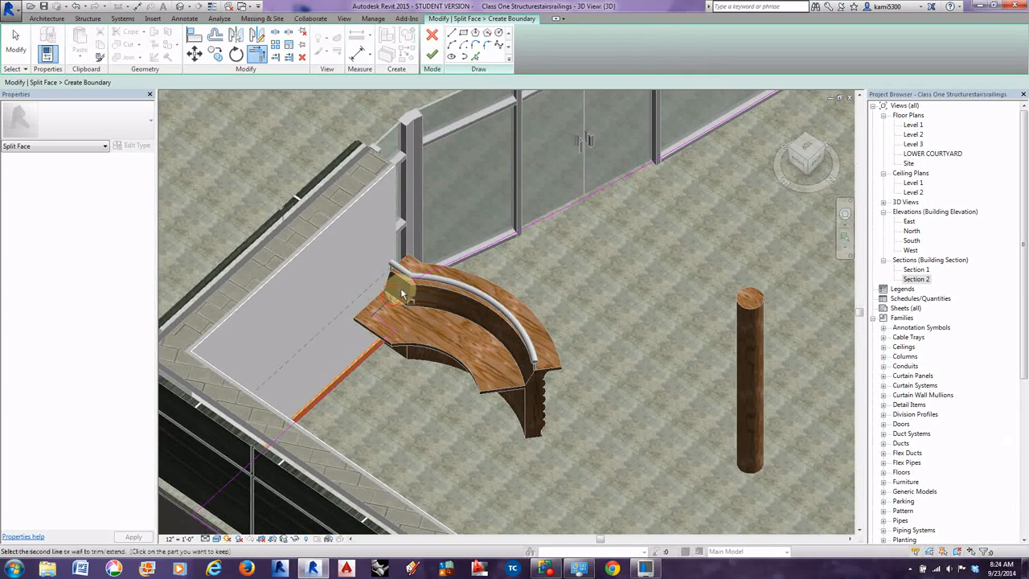
scroll(438, 309, "down", 4)
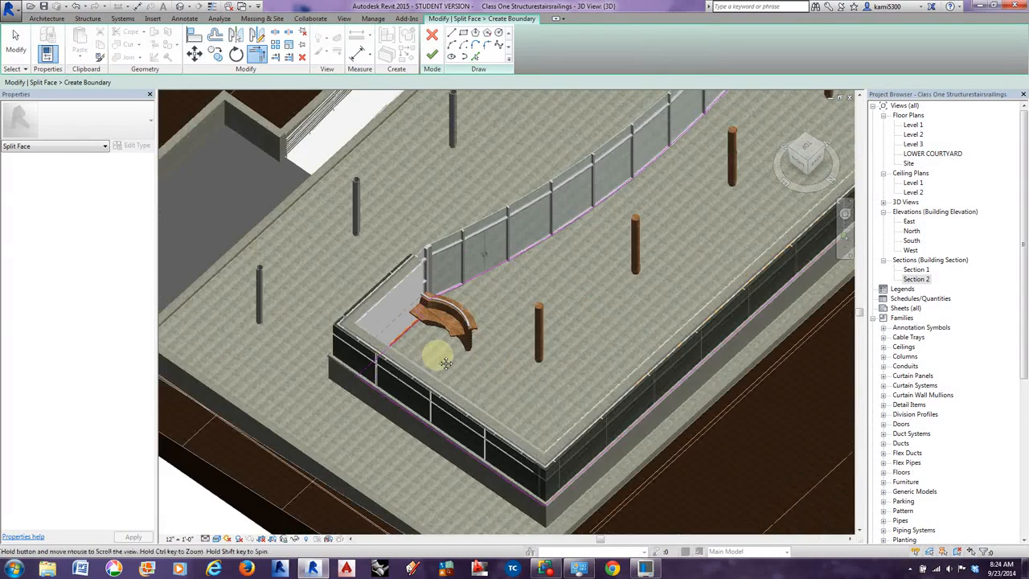
middle_click_drag(436, 353, 346, 371)
left_click(432, 54)
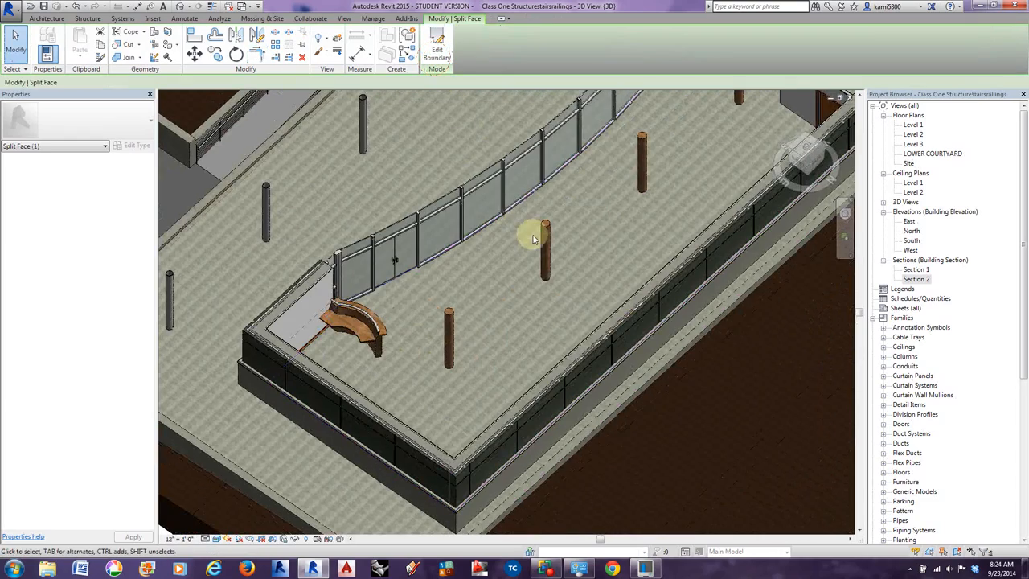
Paint the split interior region of the pad with the Oak Flooring material.
scroll(563, 261, "down", 3)
middle_click_drag(493, 301, 474, 316, "shift")
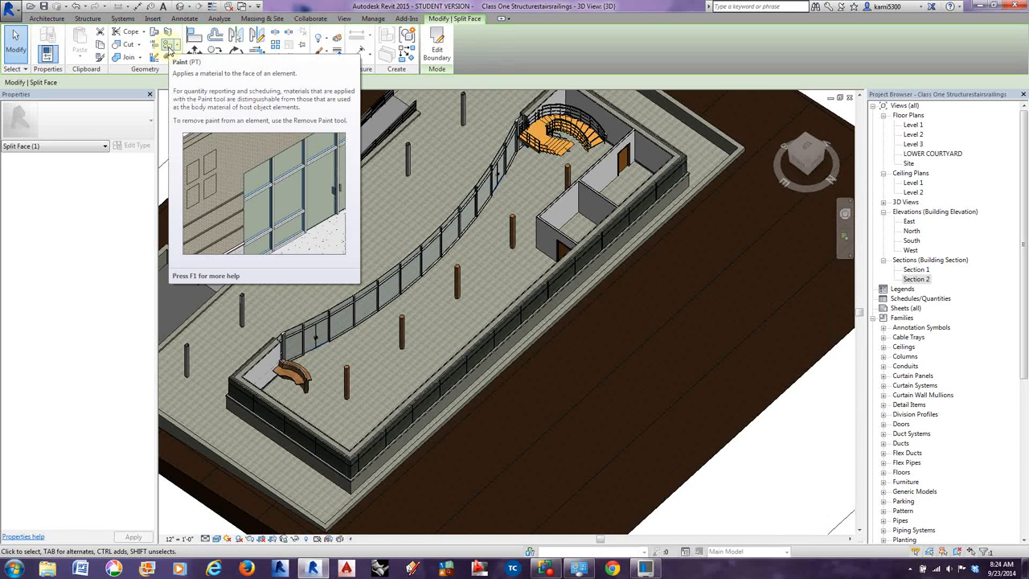
left_click(169, 49)
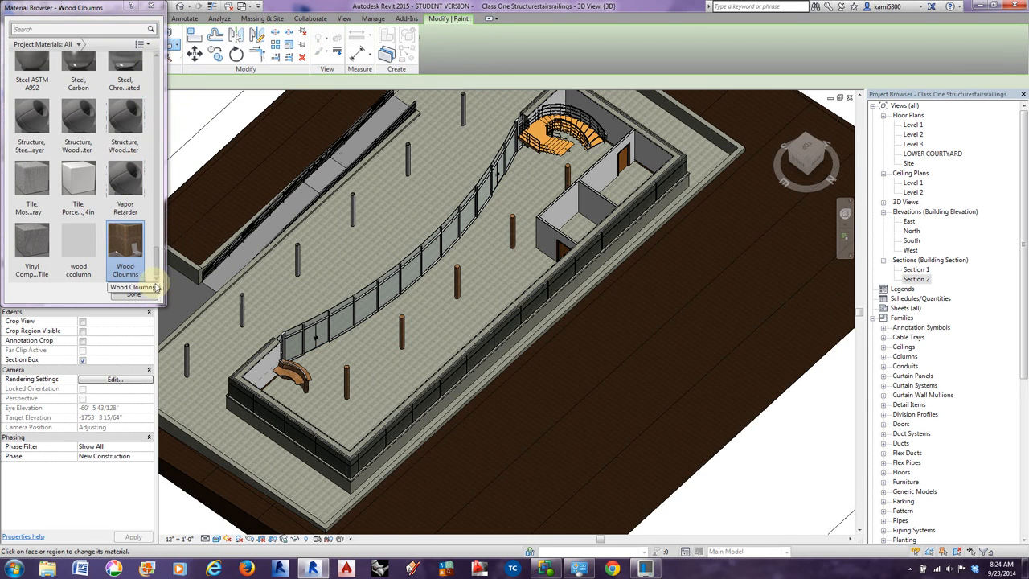
left_click_drag(158, 267, 160, 204)
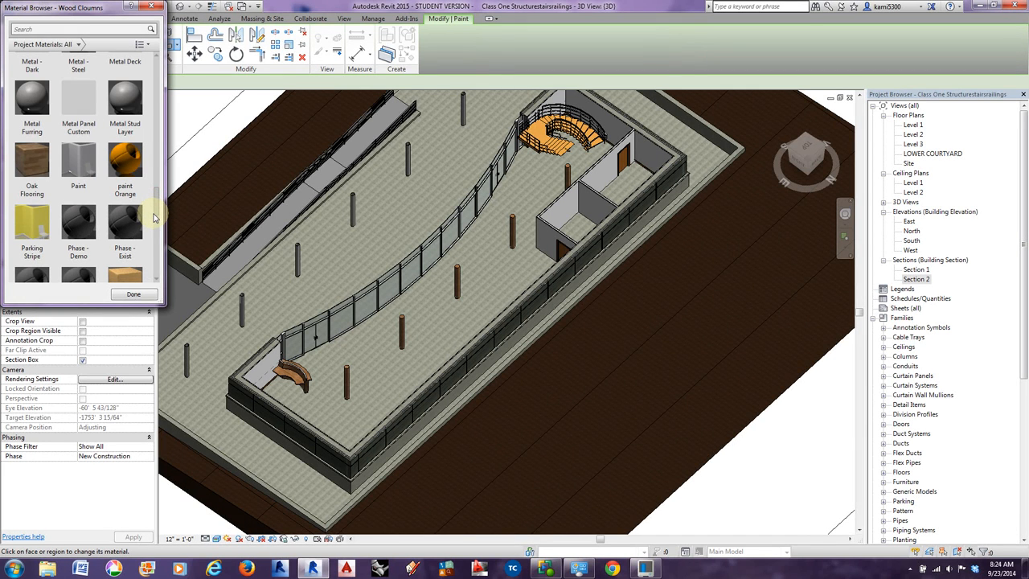
left_click(32, 164)
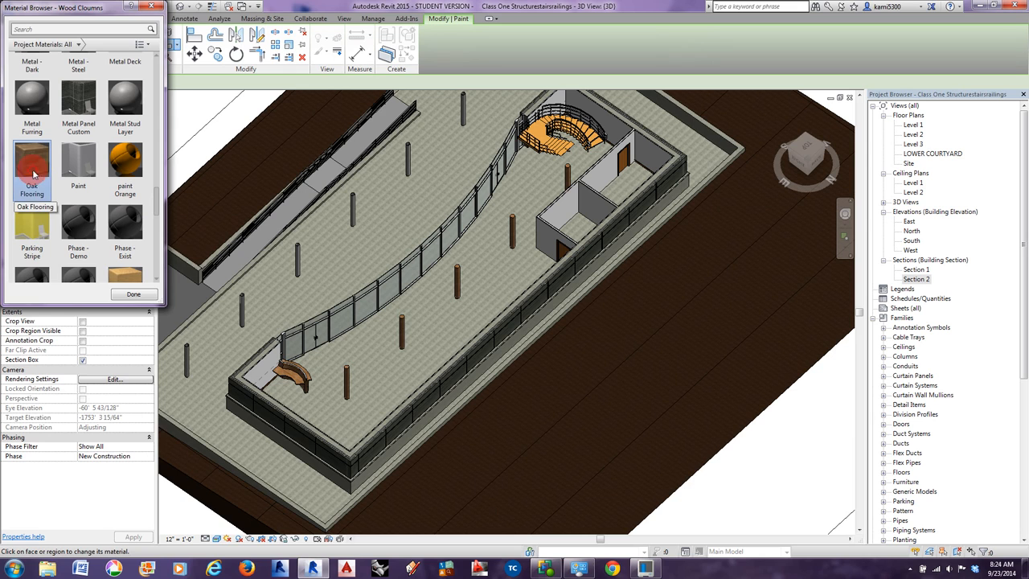
left_click(422, 310)
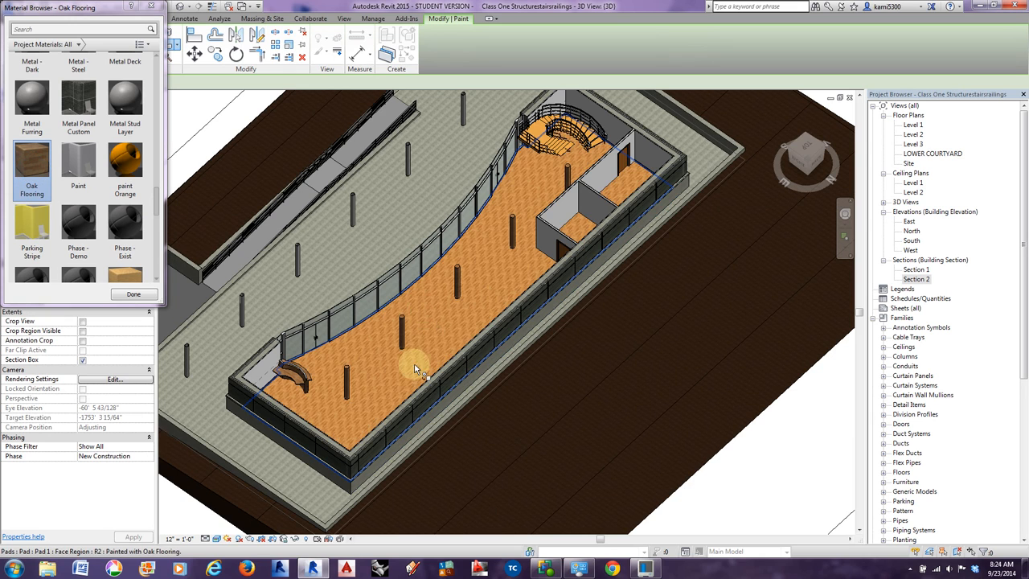
scroll(462, 331, "up", 3)
scroll(462, 328, "down", 2)
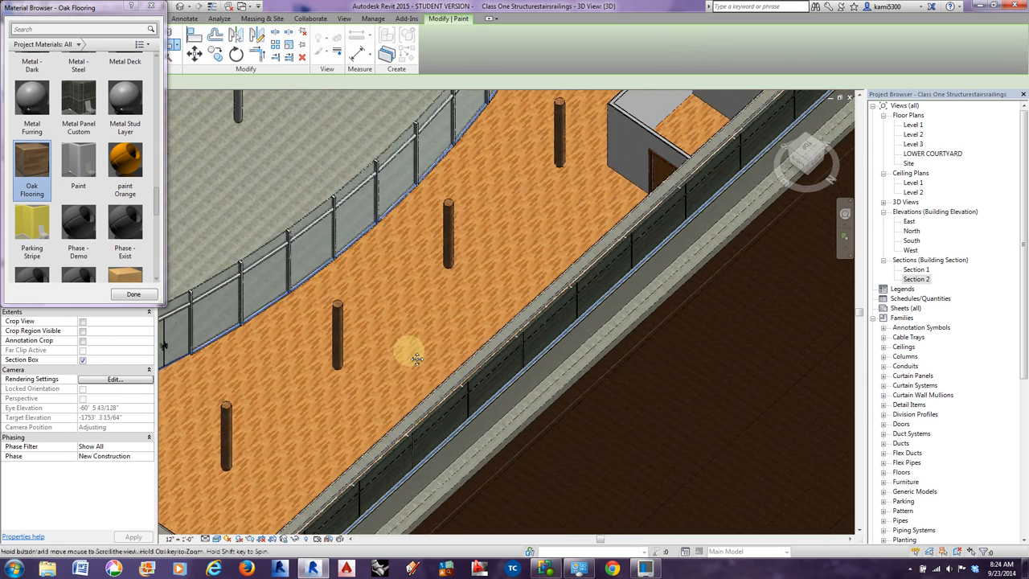
scroll(487, 361, "down", 3)
scroll(159, 177, "up", 1)
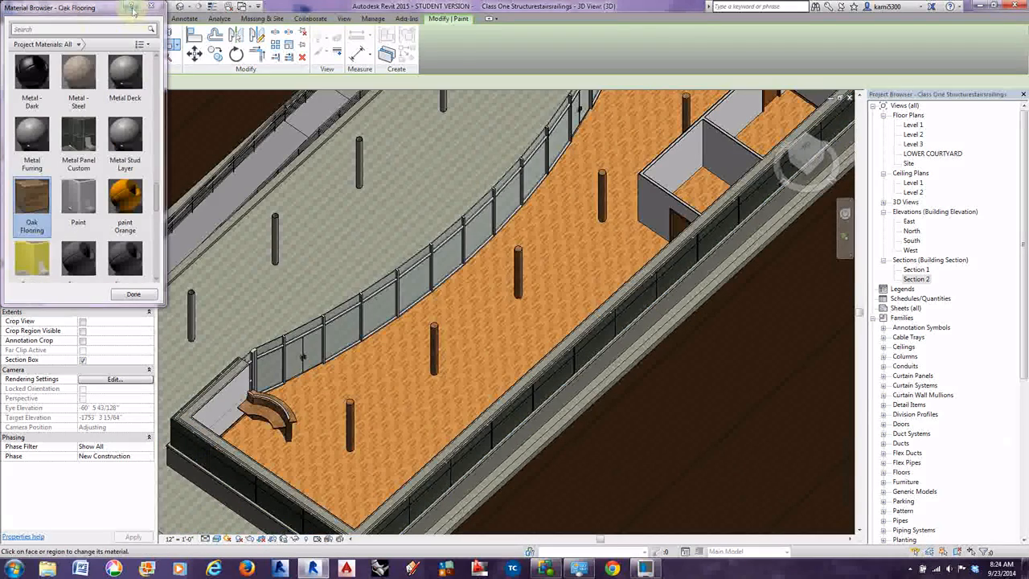
left_click(149, 8)
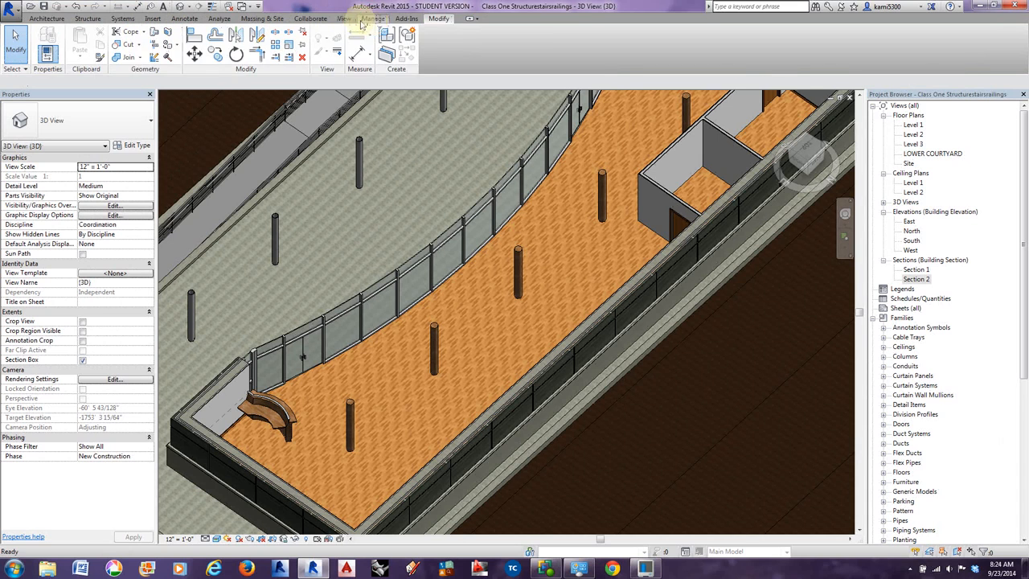
Create a new project material and rename it U of I Floor Material.
left_click(373, 19)
left_click(50, 52)
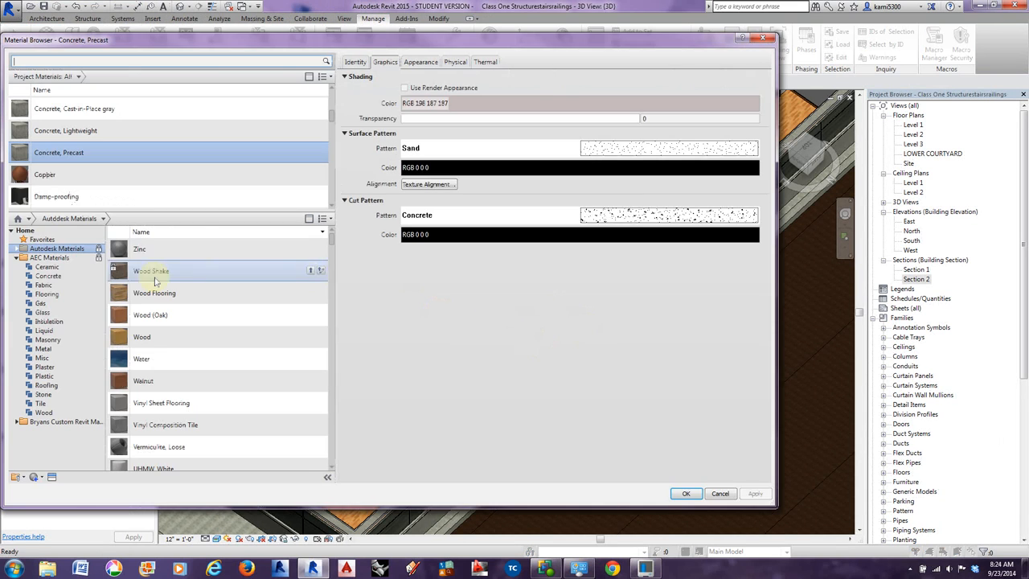
left_click(36, 480)
left_click(48, 487)
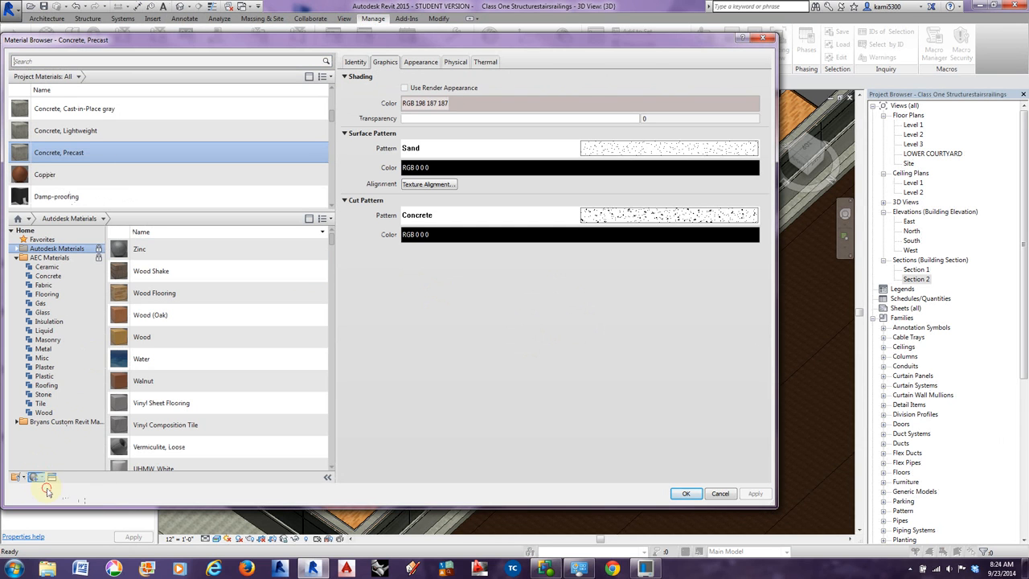
right_click(77, 151)
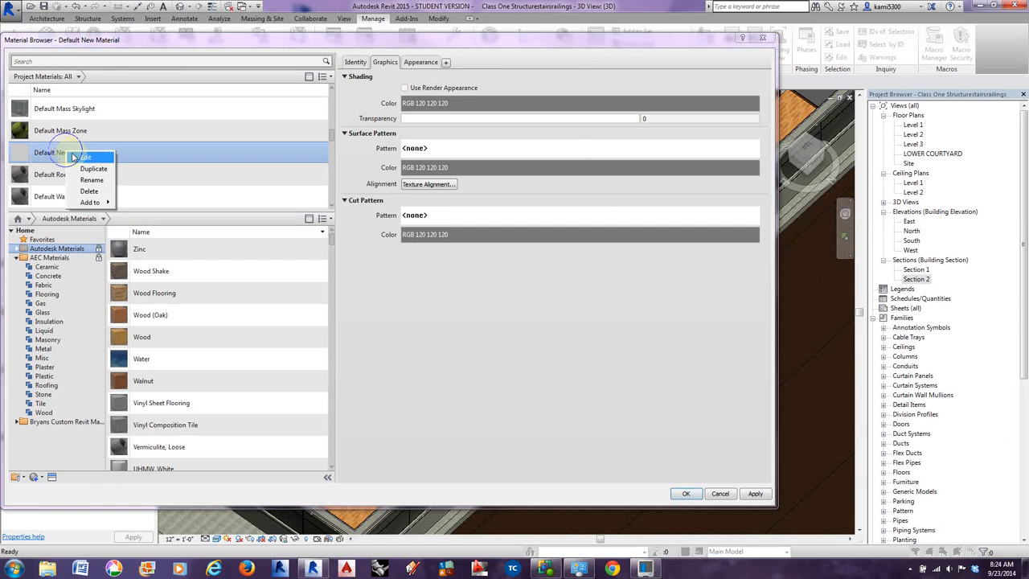
left_click(95, 181)
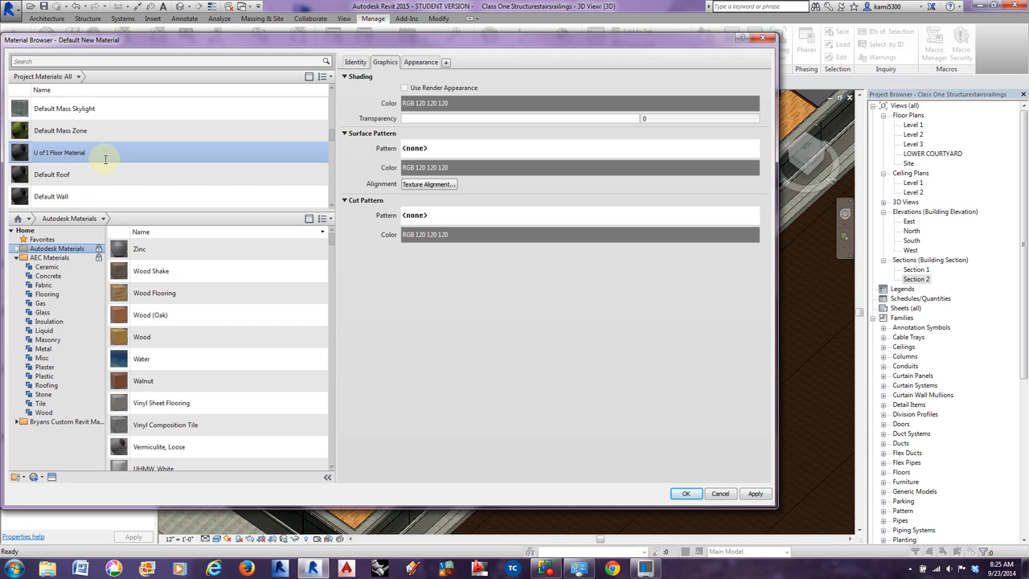
Assign the Floor Texture image to the U of I Floor Material's appearance and accept the material changes.
left_click(421, 62)
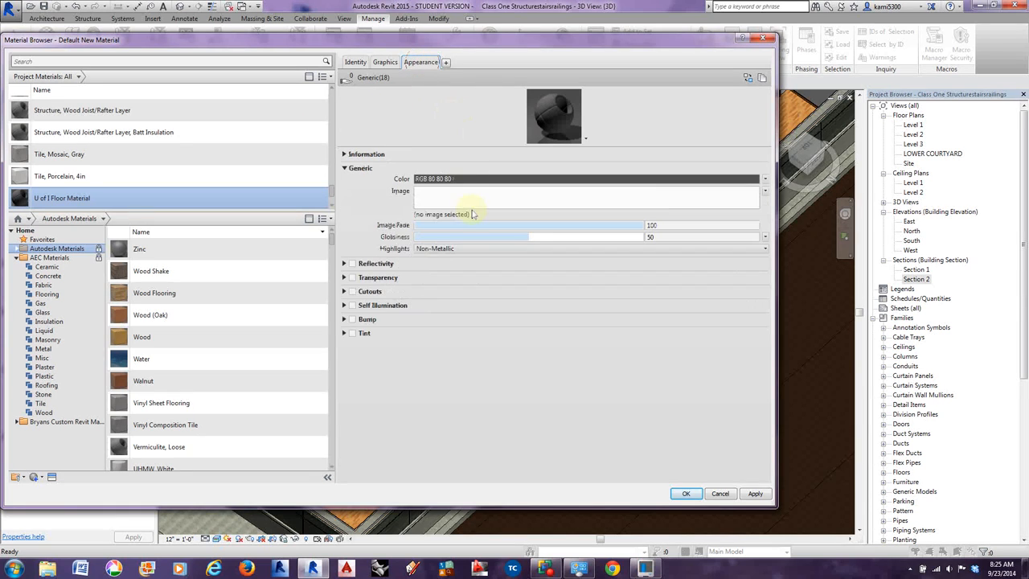
left_click(463, 217)
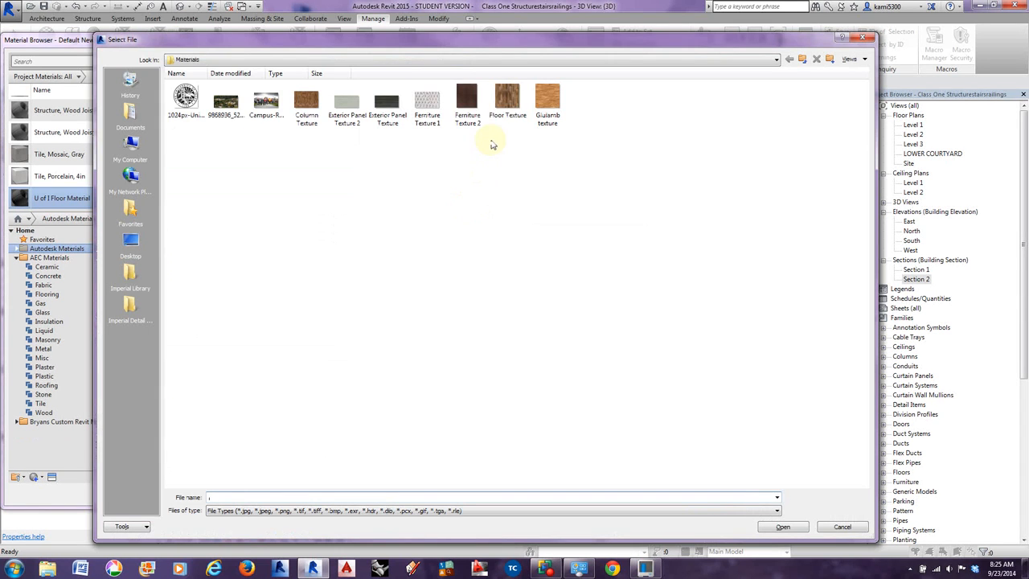
left_click(507, 114)
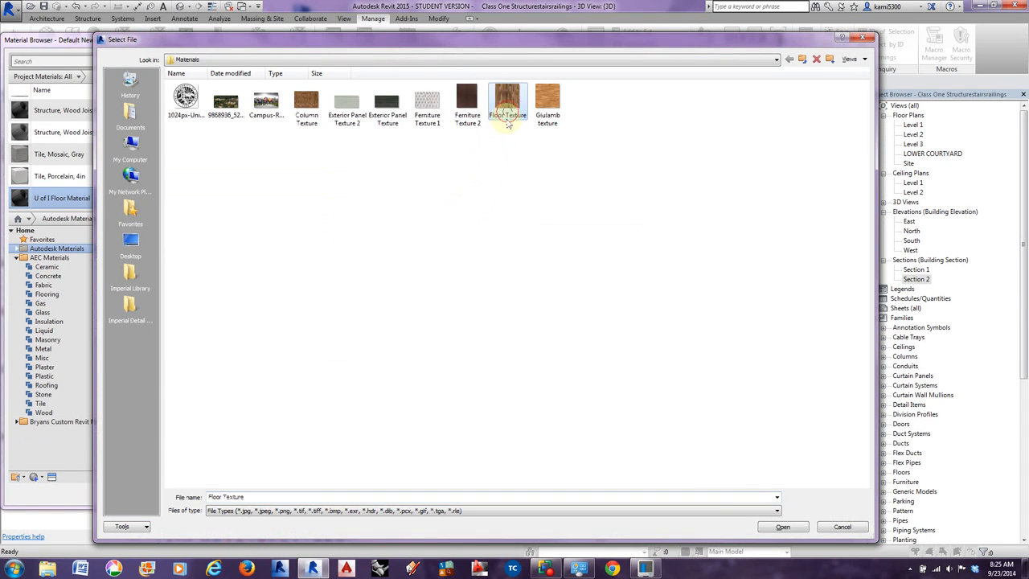
left_click(791, 527)
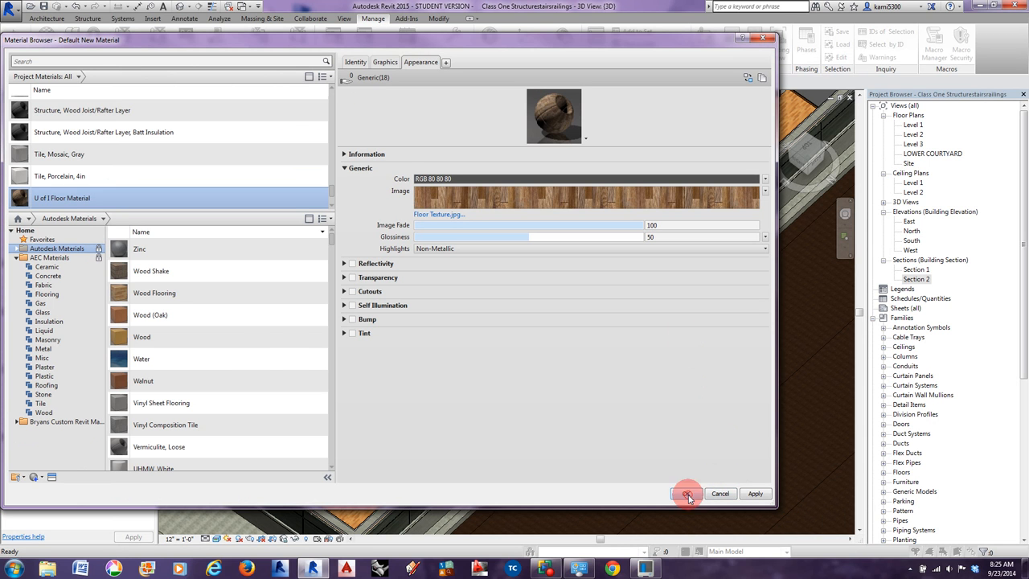
left_click(687, 494)
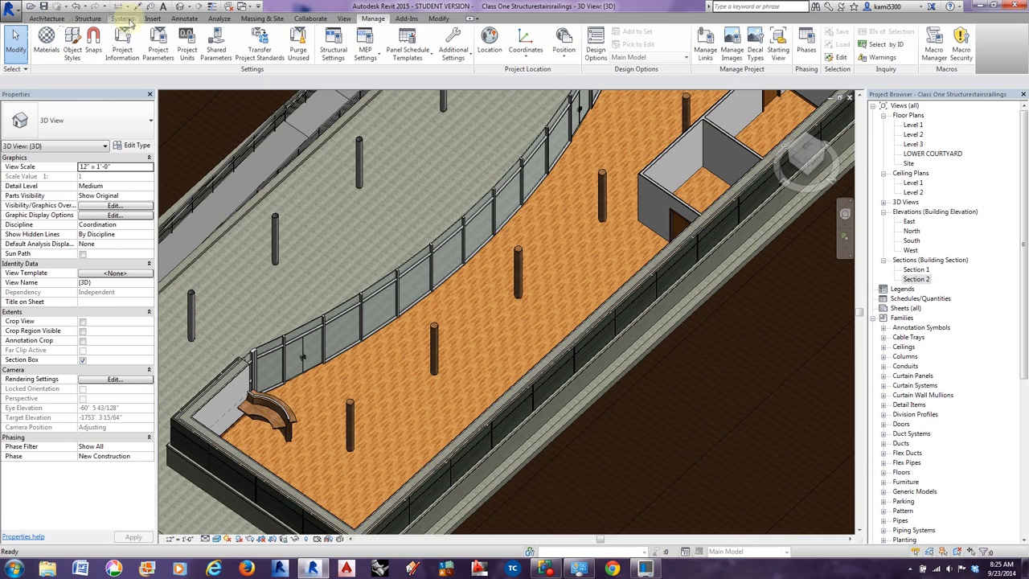
Paint the split interior floor region with the U of I Floor Material and close the Paint tool's material browser.
left_click(438, 17)
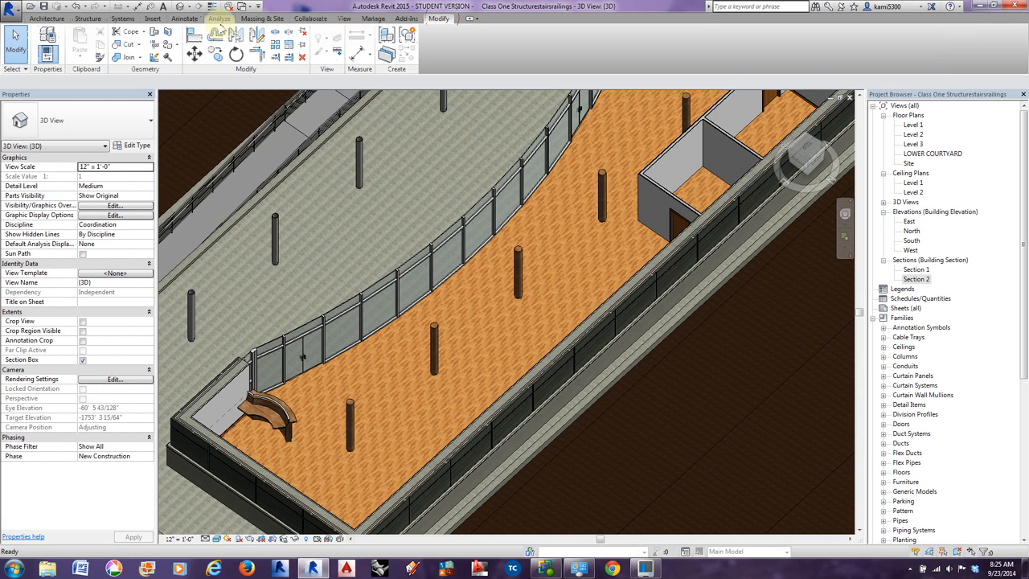
left_click(170, 56)
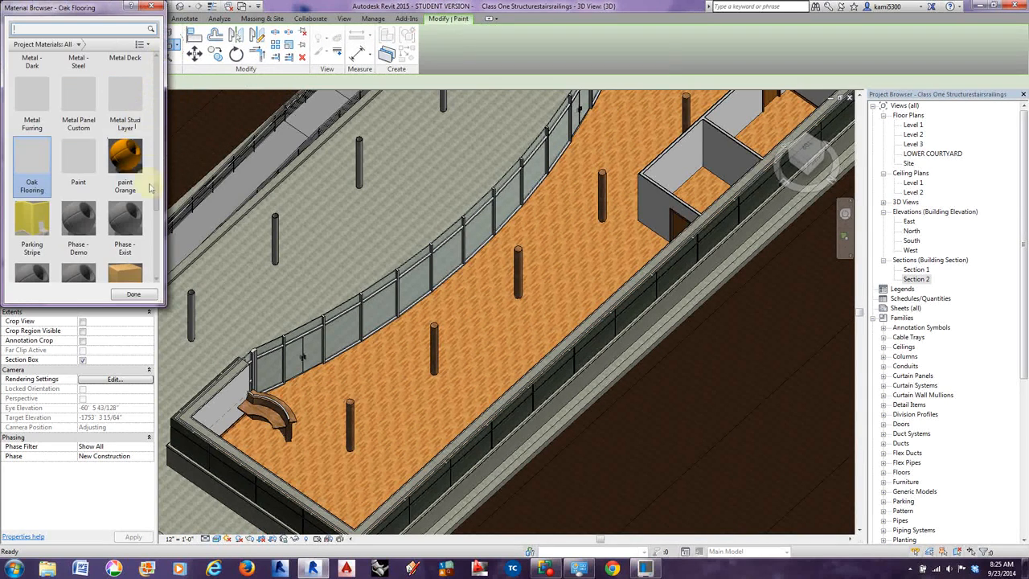
left_click_drag(155, 193, 150, 273)
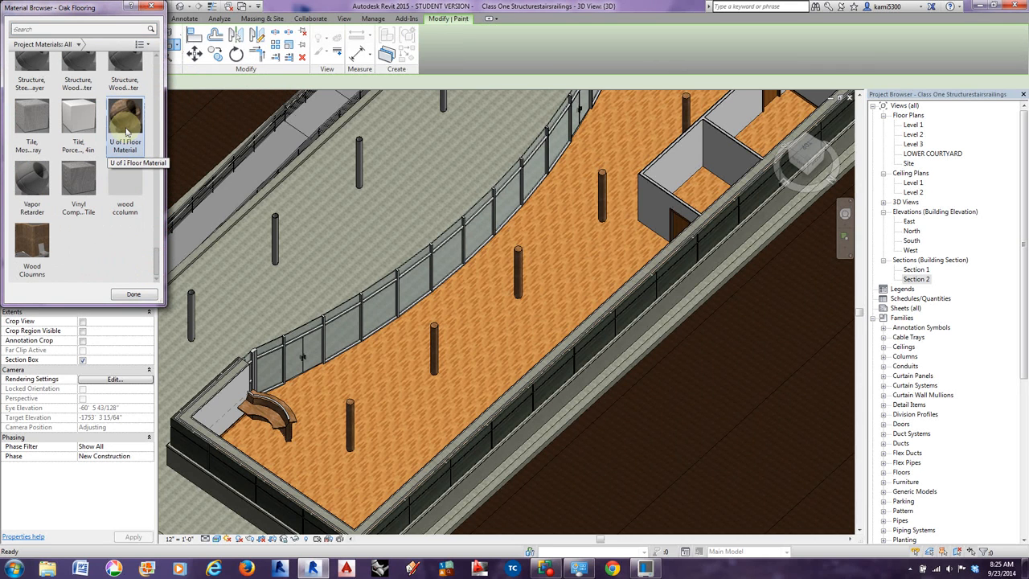
left_click(126, 120)
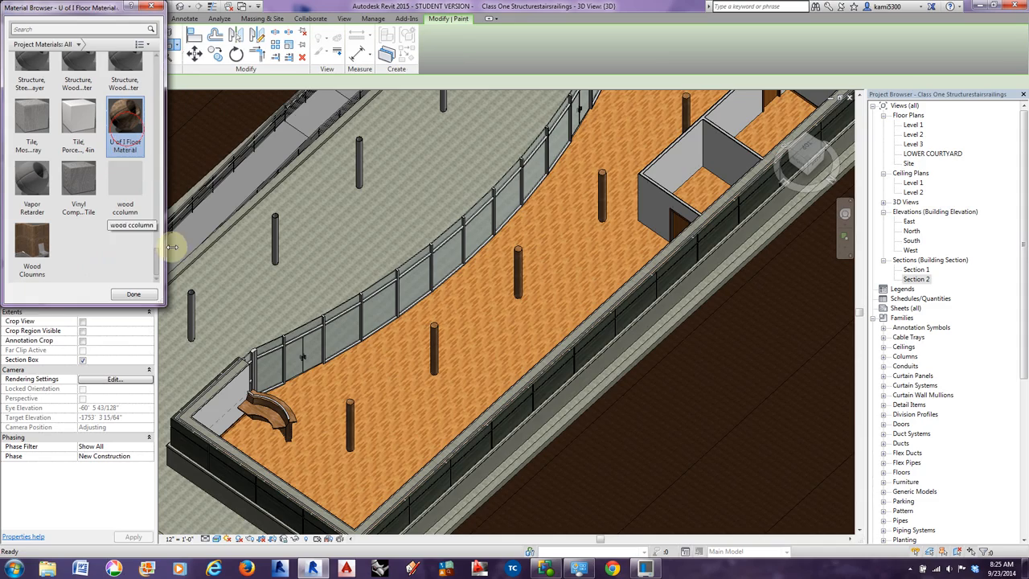
left_click(474, 364)
scroll(473, 319, "up", 6)
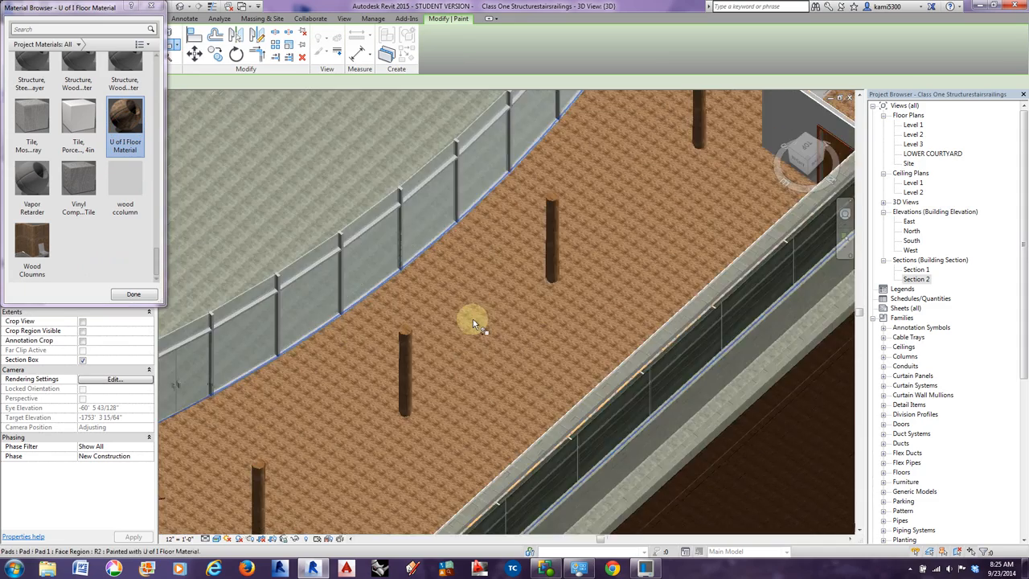
scroll(475, 319, "down", 1)
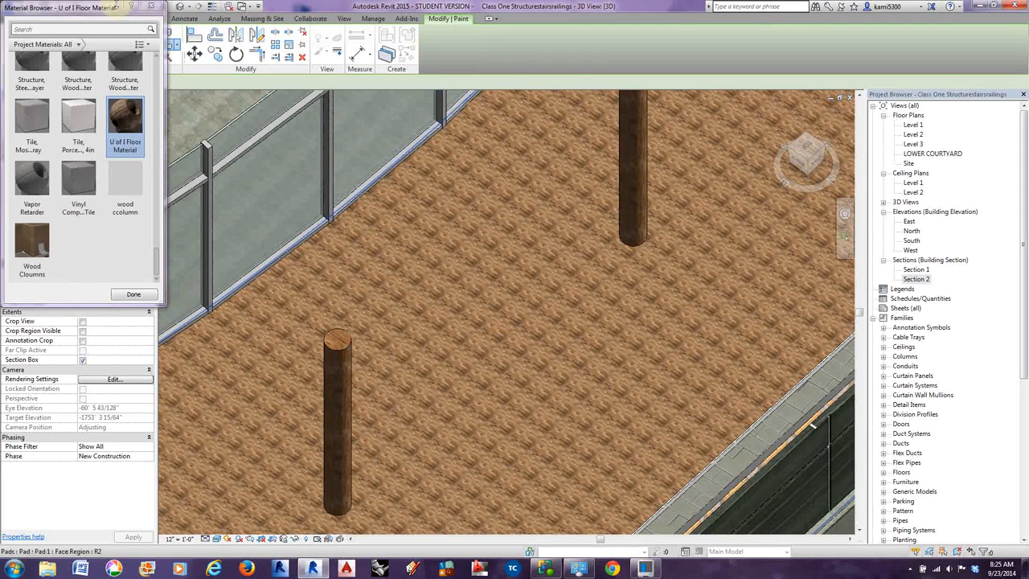
left_click(150, 6)
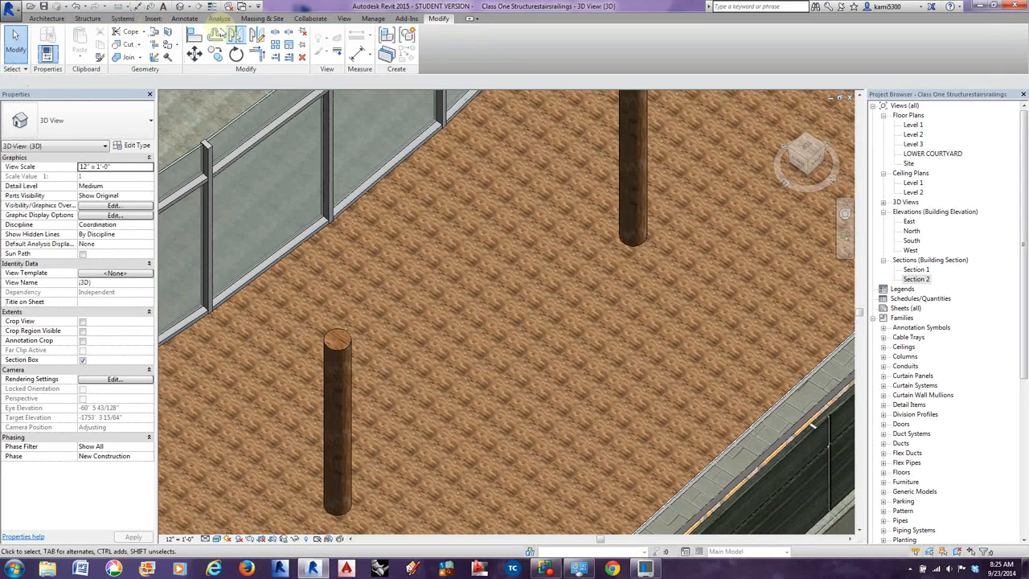
Open the U of I Floor Material in the project materials, with the dialog narrowed and moved clear of the painted floor.
left_click(372, 19)
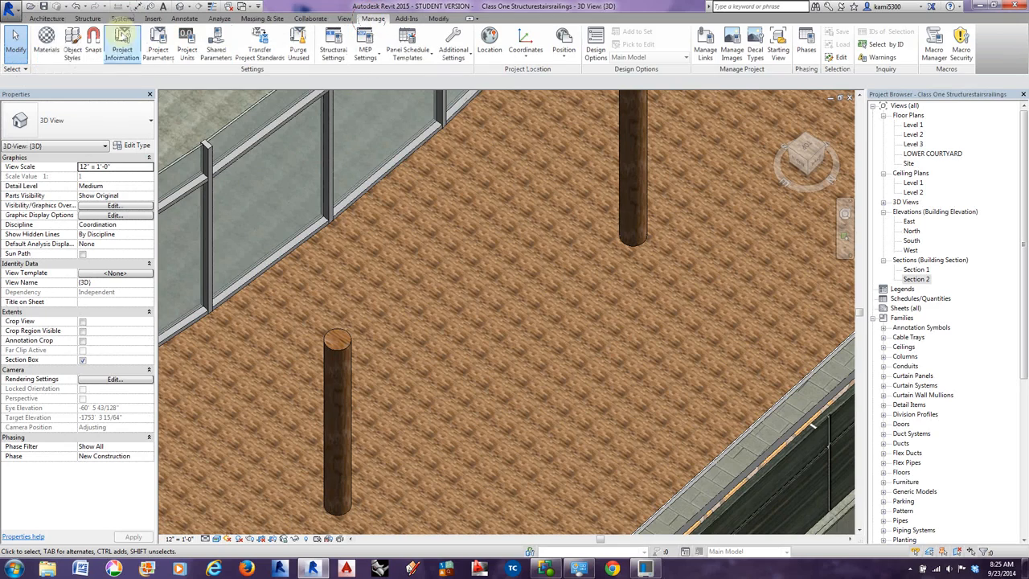
scroll(537, 315, "down", 2)
middle_click_drag(537, 315, 471, 316)
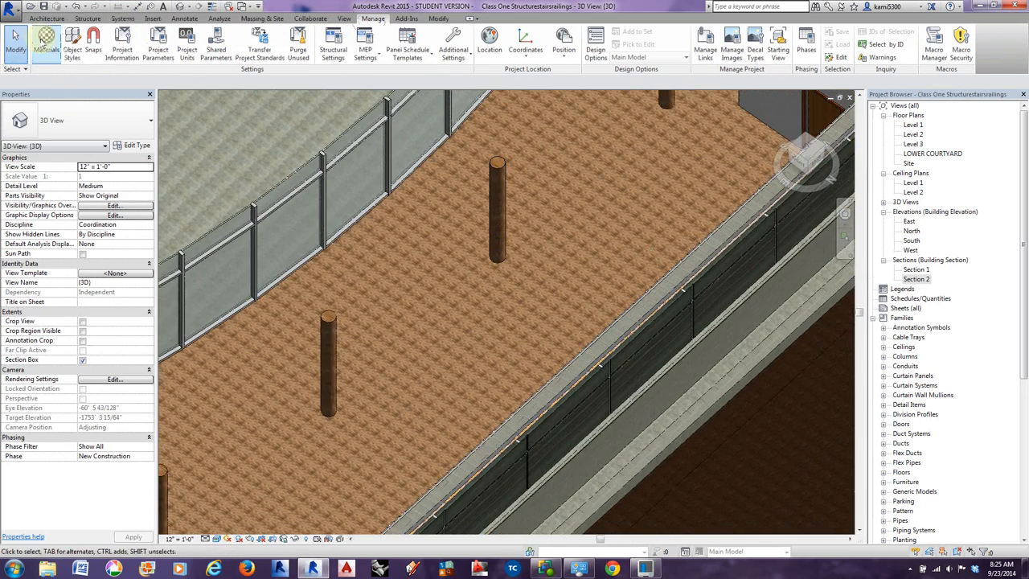
left_click(46, 40)
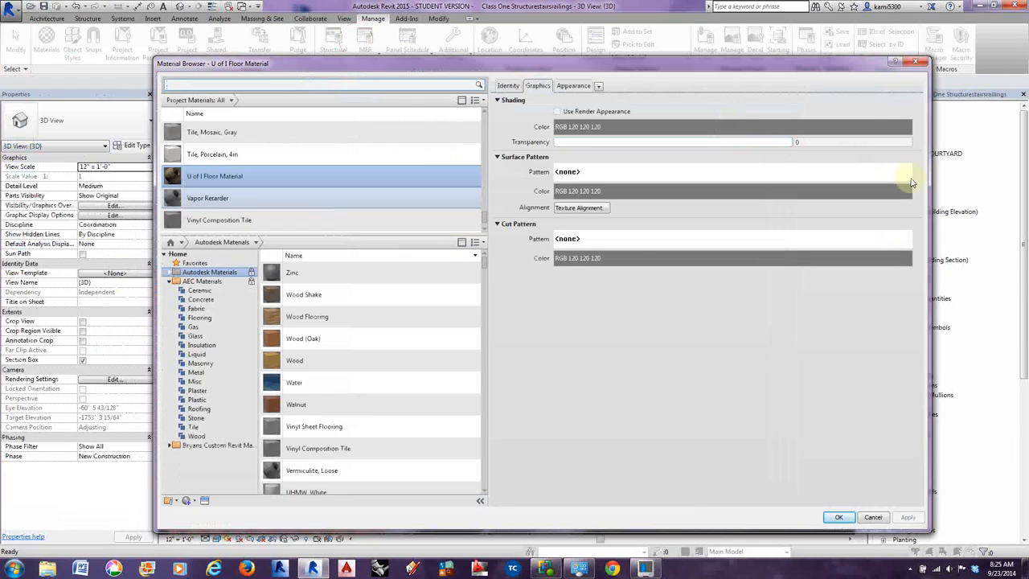
left_click_drag(927, 176, 565, 170)
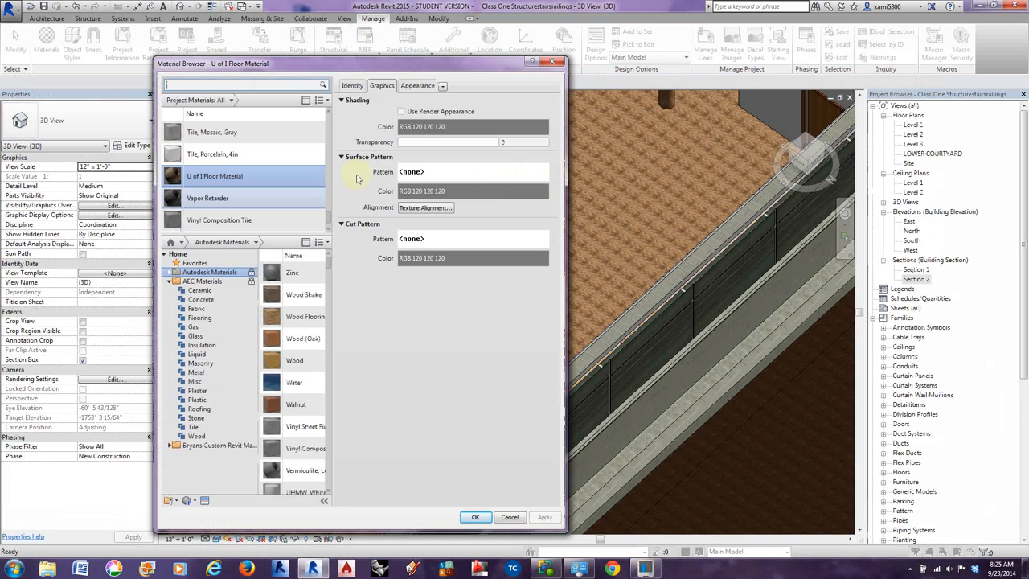
left_click_drag(359, 70, 786, 62)
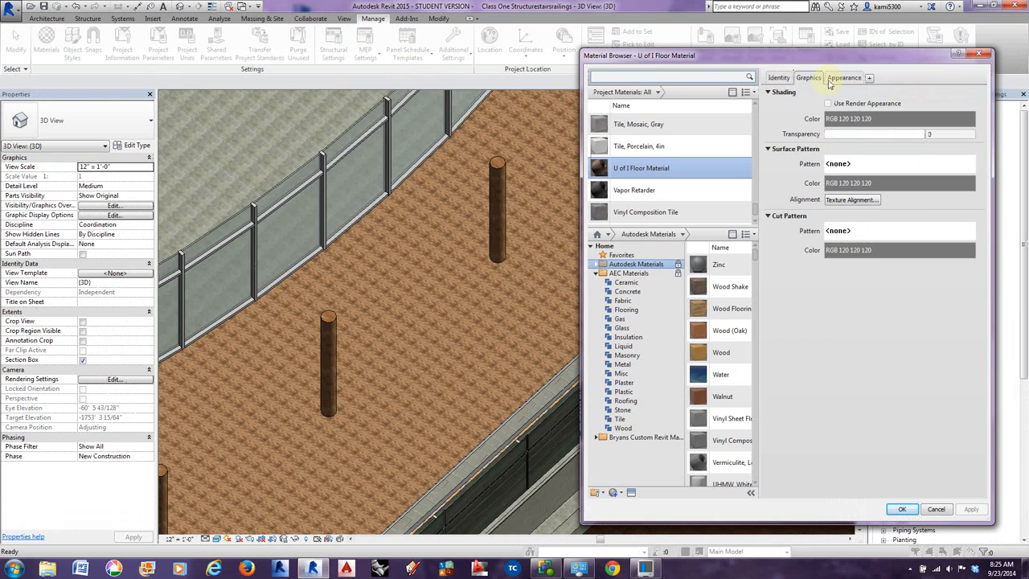
Set the U of I Floor Material's appearance image size to 48 in X and Y, and apply it.
left_click(832, 80)
left_click(873, 223)
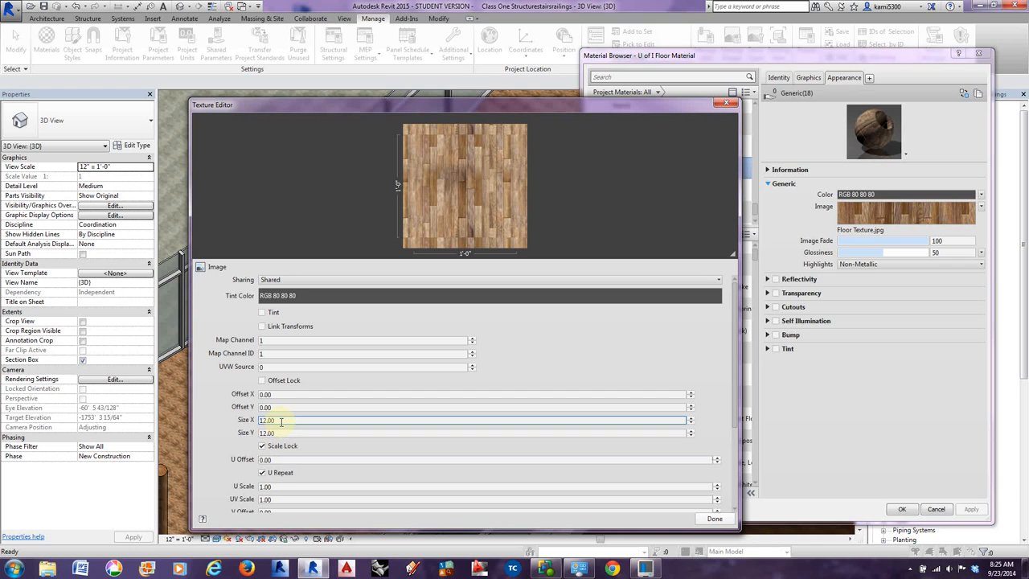
left_click(281, 421)
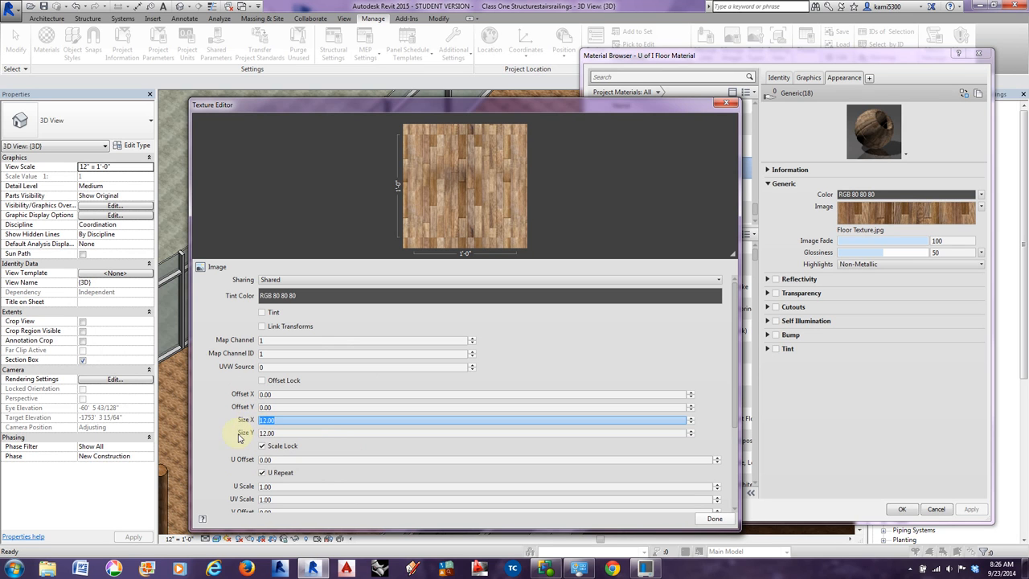
left_click_drag(289, 420, 234, 419)
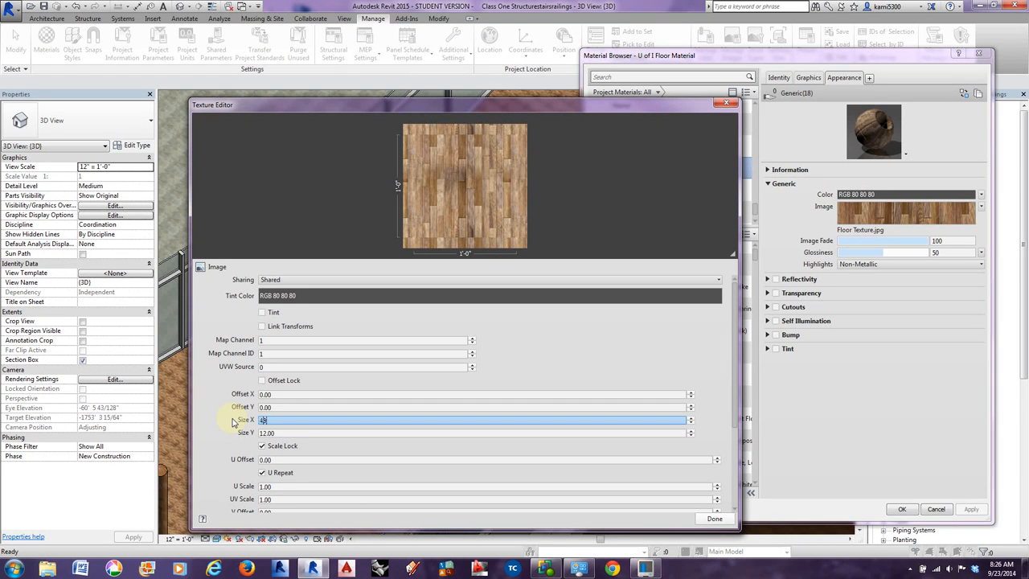
type("48")
key("Tab")
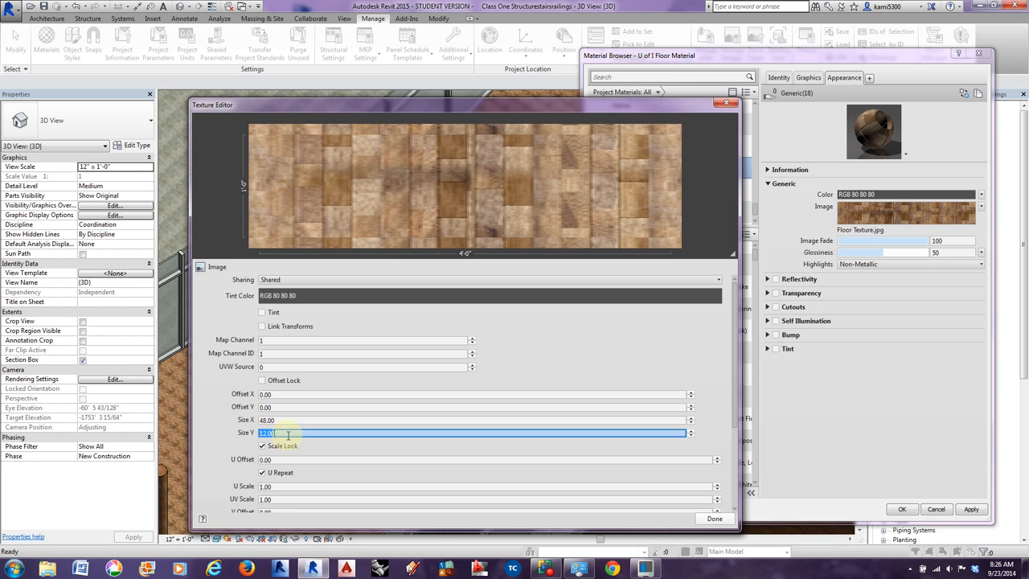
key("Tab")
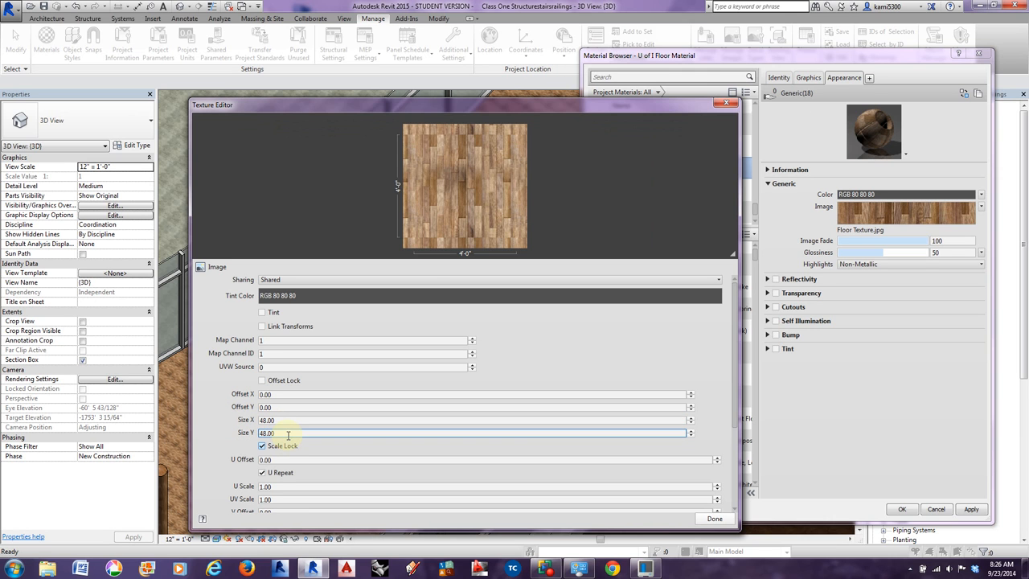
left_click(708, 518)
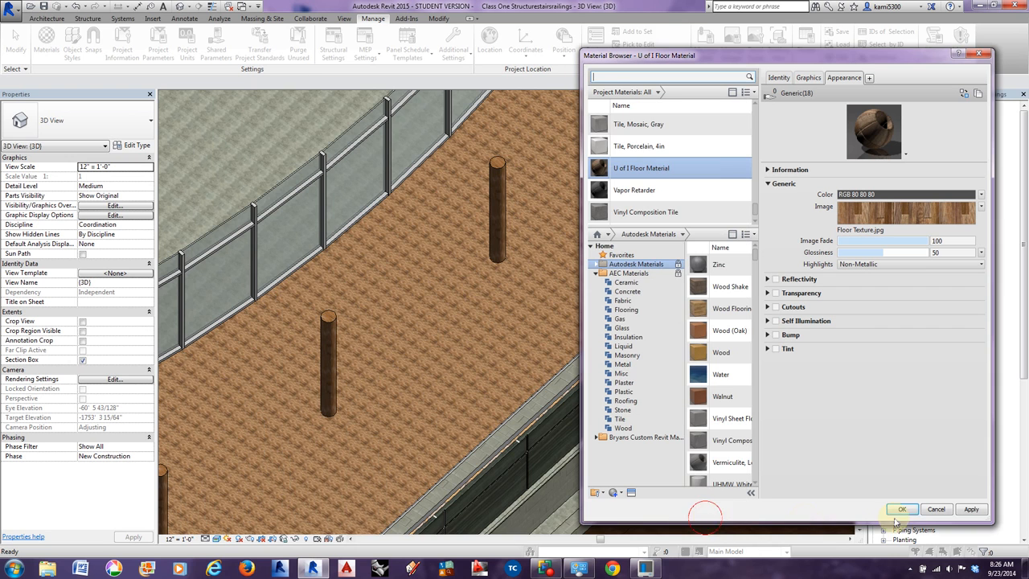
left_click(966, 510)
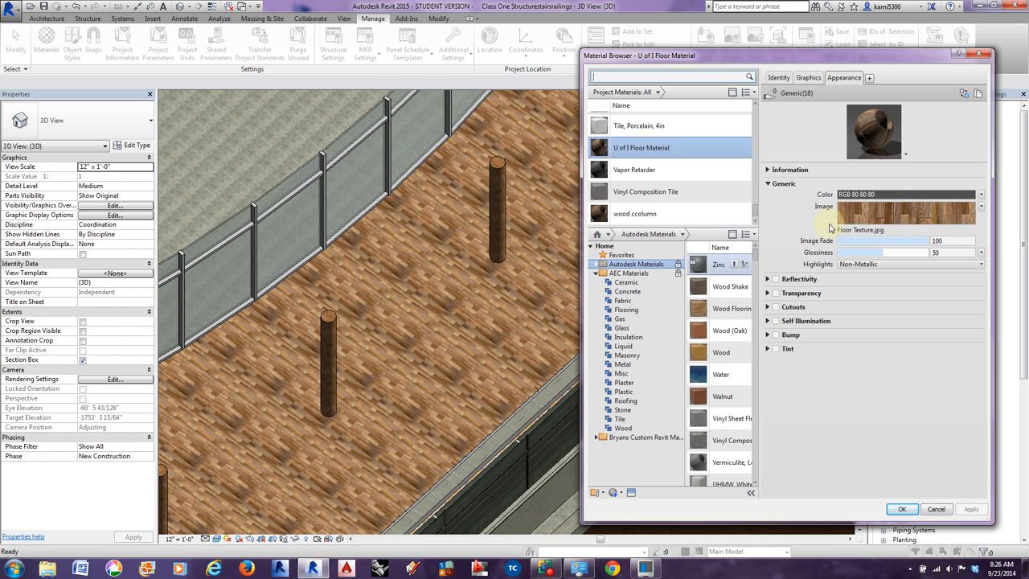
Rotate the U of I Floor Material's texture image to an angle of 90, apply it and close the material browser.
left_click(915, 214)
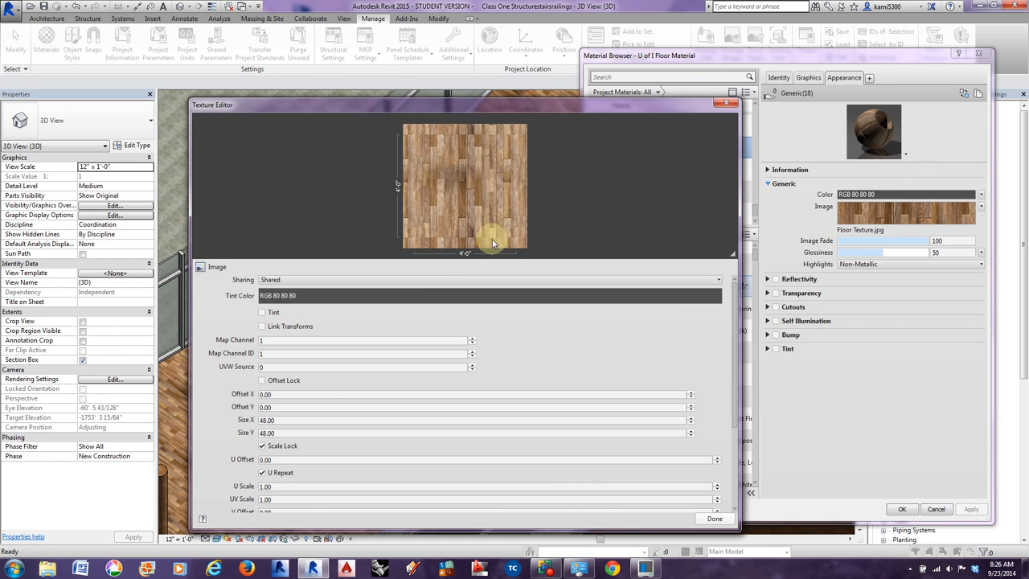
left_click(312, 393)
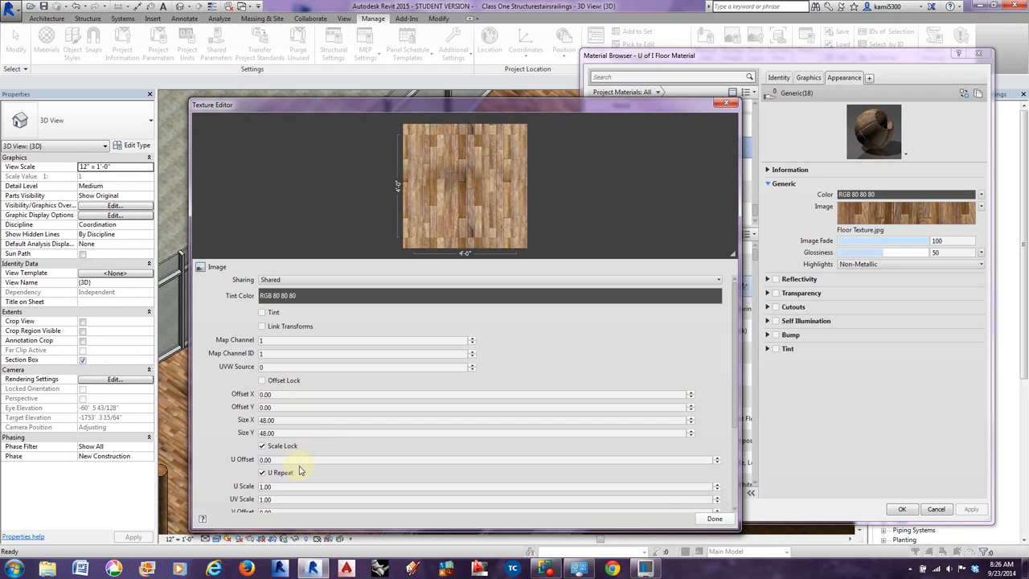
scroll(305, 475, "down", 3)
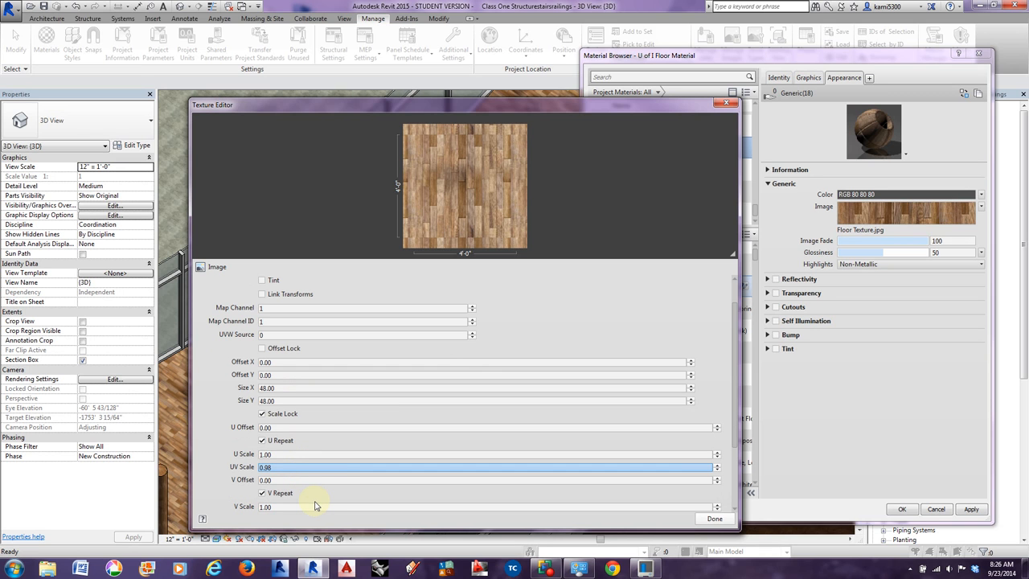
scroll(315, 505, "up", 3)
scroll(315, 505, "up", 1)
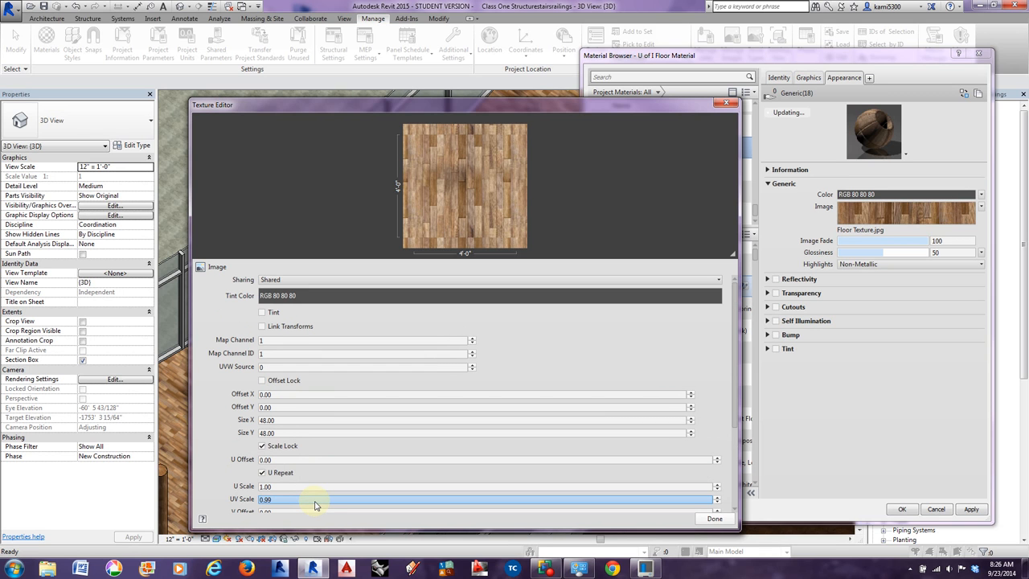
left_click(228, 463)
scroll(233, 468, "down", 3)
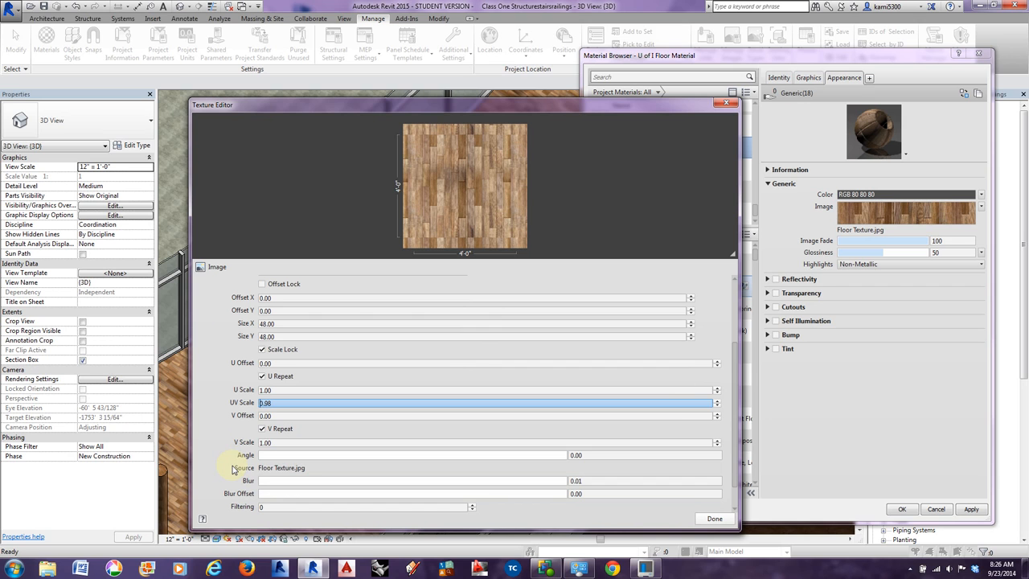
left_click(634, 456)
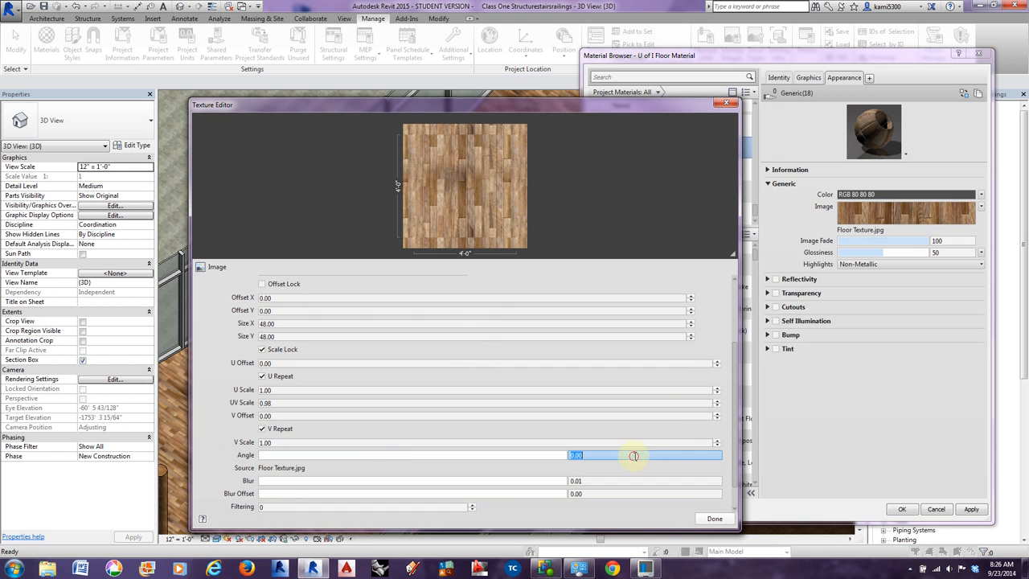
type("90")
key("Return")
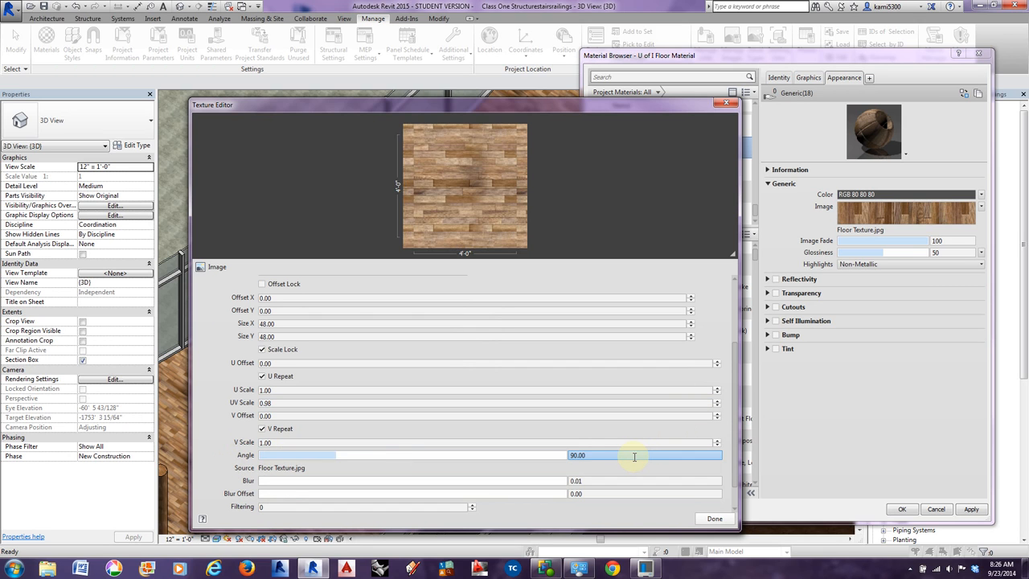
left_click(717, 518)
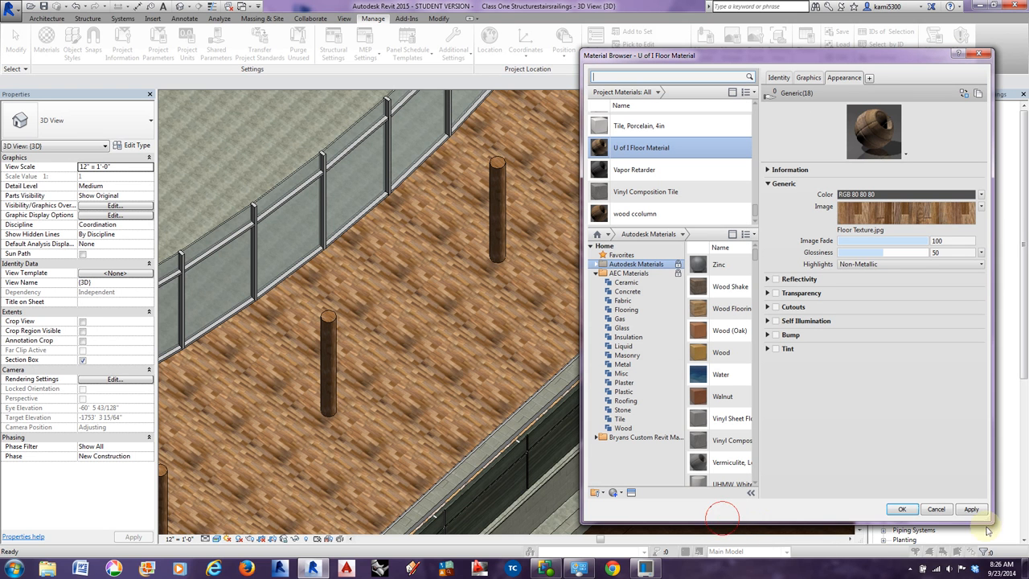
left_click(971, 508)
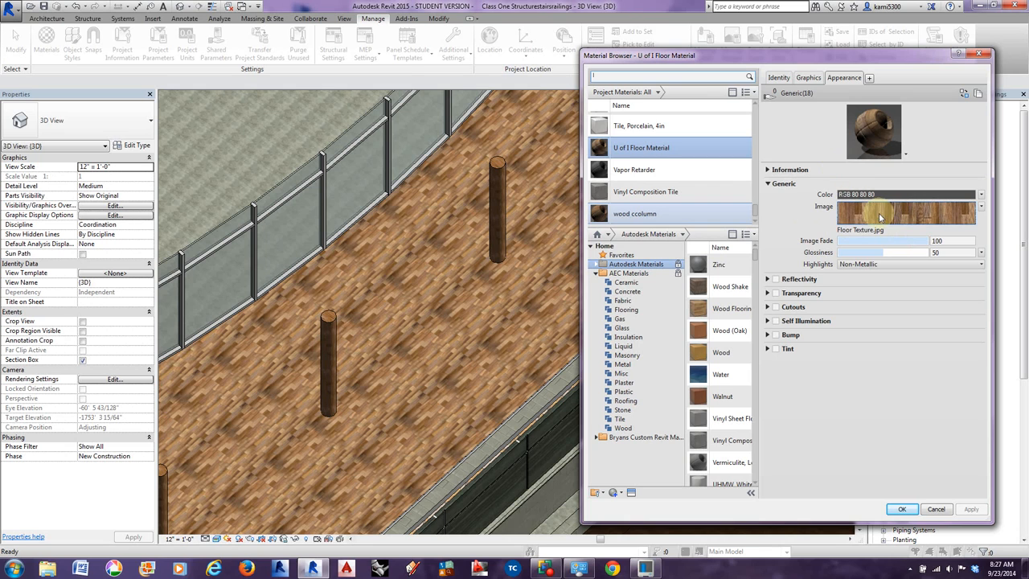
mouse_move(872, 206)
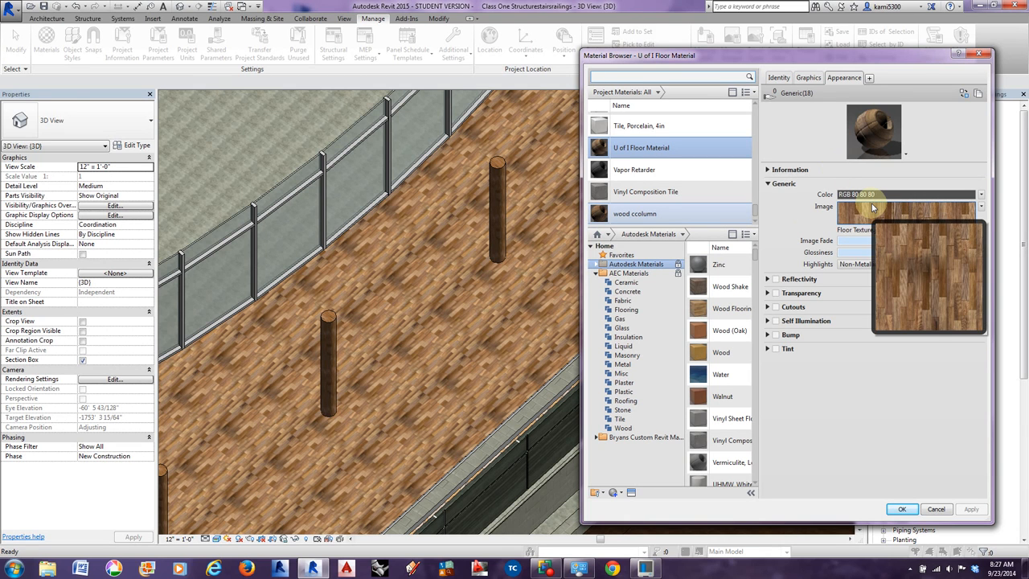
left_click(902, 510)
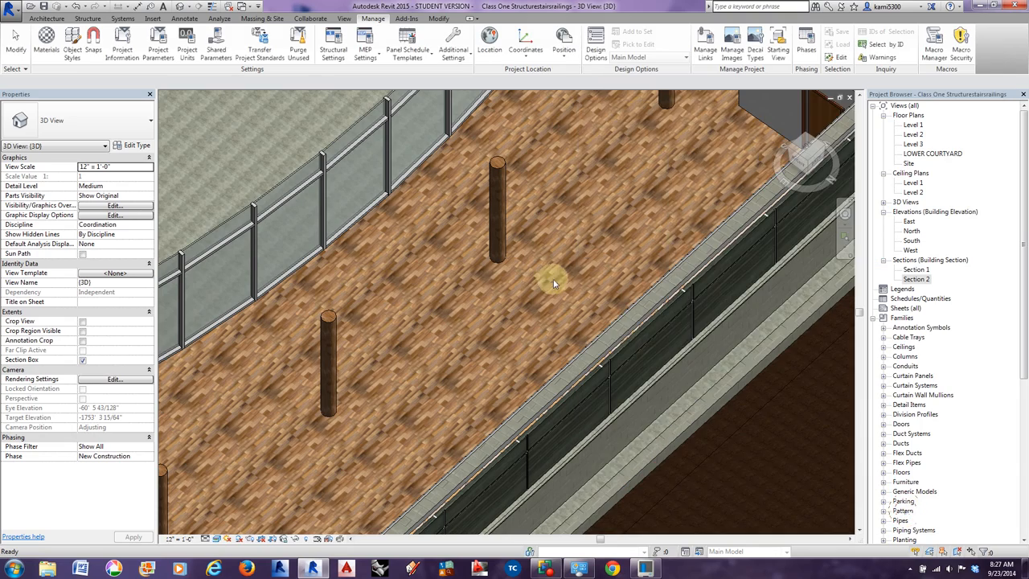
Examine the wood floor texture in the 3D view from the whole building down to the curved curtain wall and its end wall.
scroll(539, 292, "down", 5)
scroll(536, 314, "down", 3)
middle_click_drag(523, 345, 562, 398)
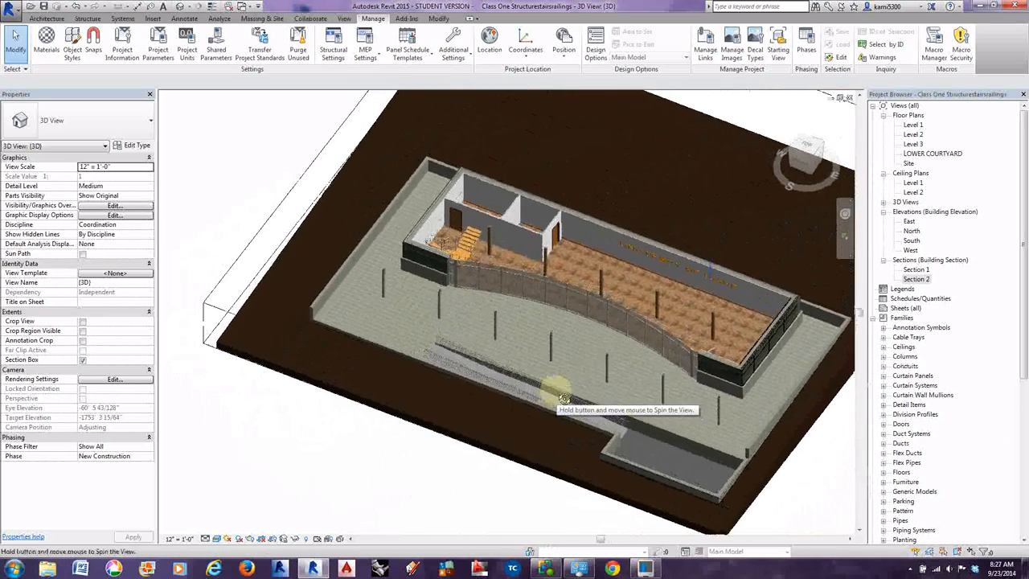
scroll(598, 328, "up", 5)
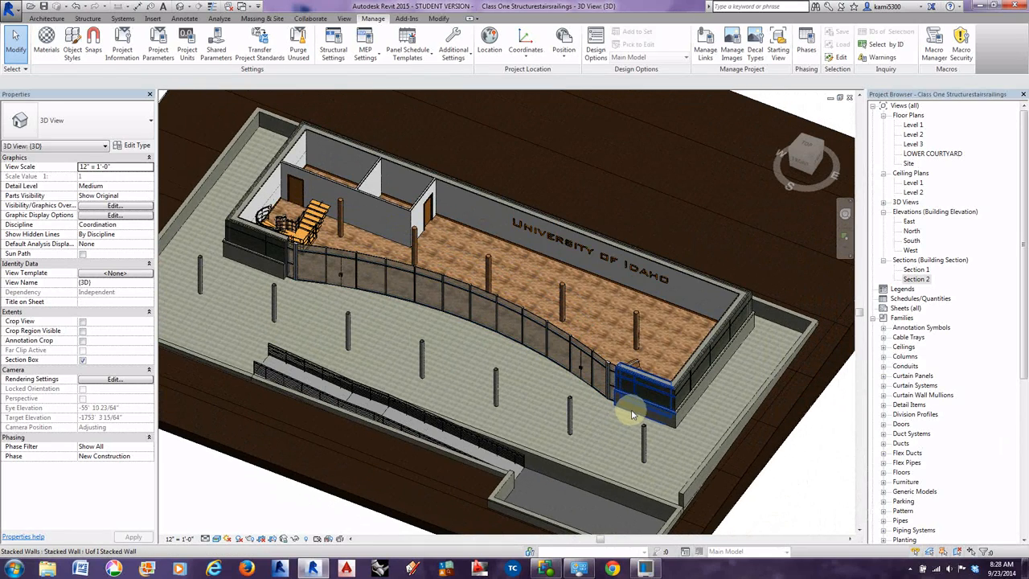
scroll(624, 396, "up", 4)
scroll(623, 391, "down", 3)
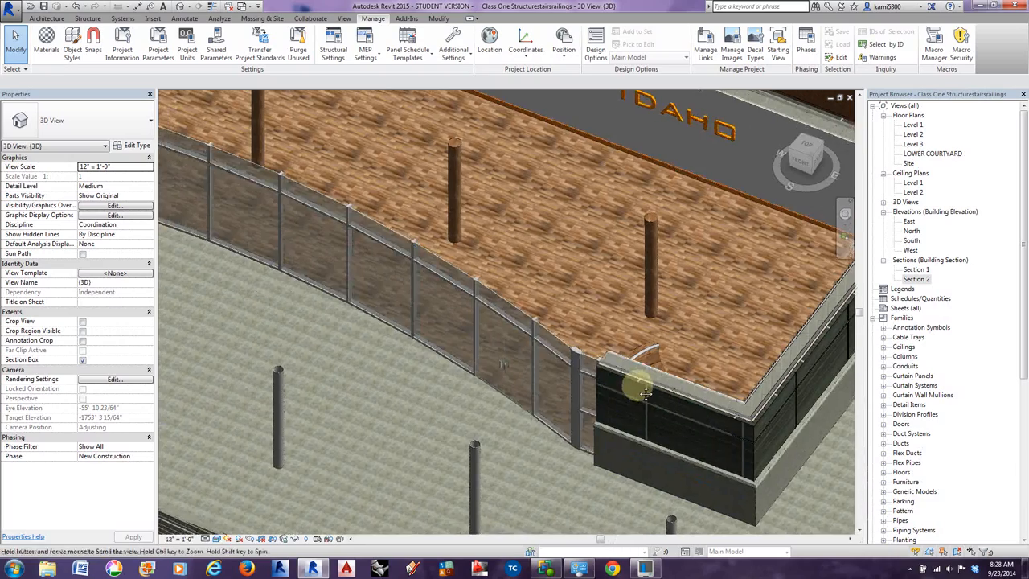
scroll(632, 383, "down", 2)
scroll(612, 393, "up", 2)
middle_click_drag(612, 392, 588, 387)
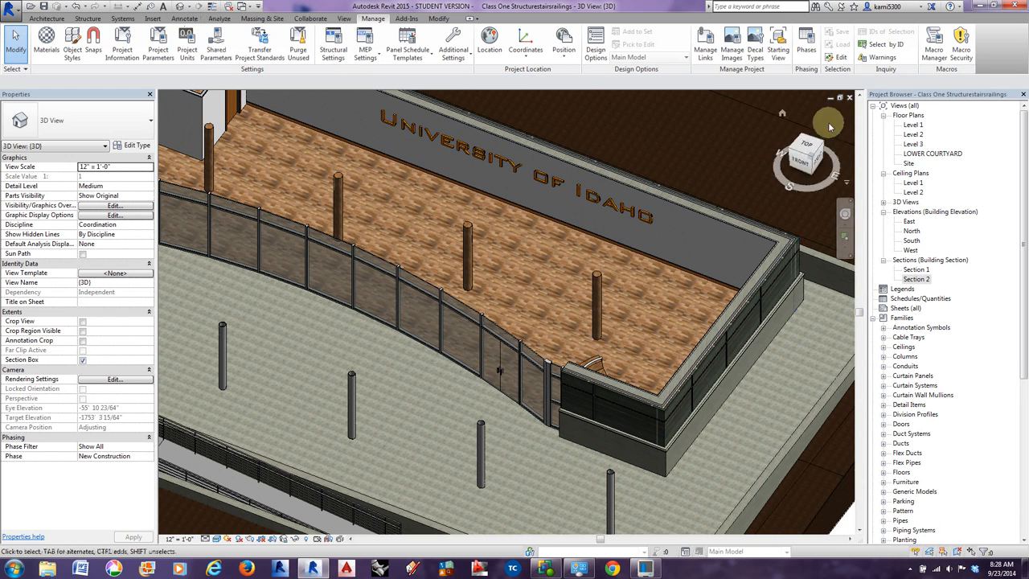
Open the Site floor plan and examine the spot elevations and slope arrow on the reference site plan image.
double_click(909, 164)
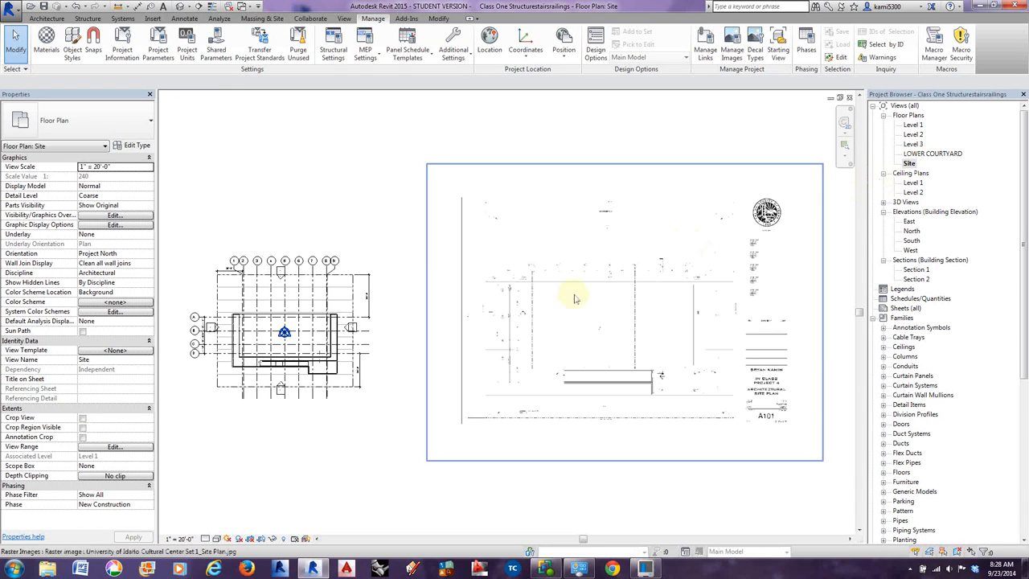
scroll(223, 375, "up", 3)
scroll(218, 367, "down", 2)
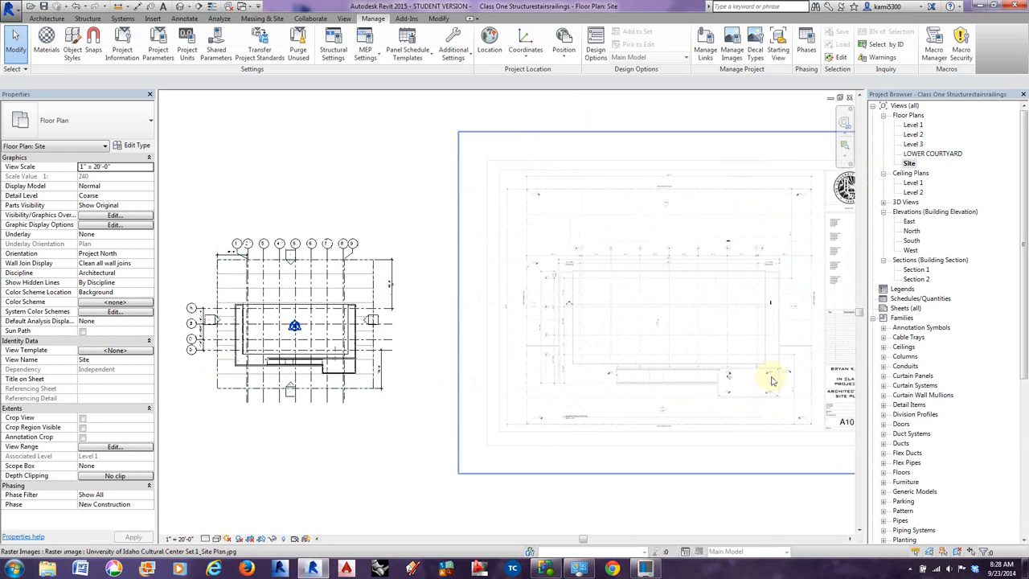
scroll(770, 374, "up", 5)
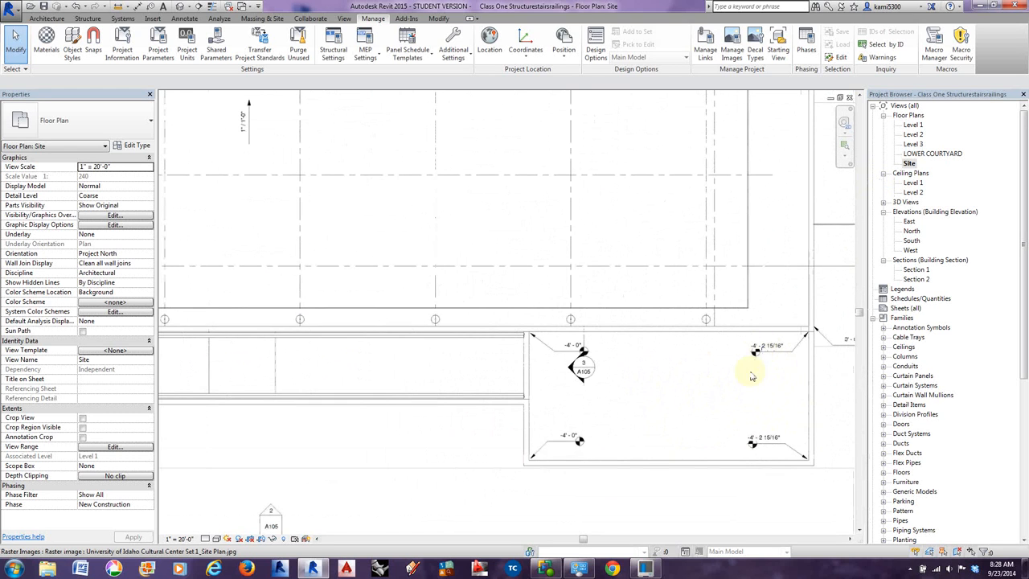
scroll(560, 371, "down", 4)
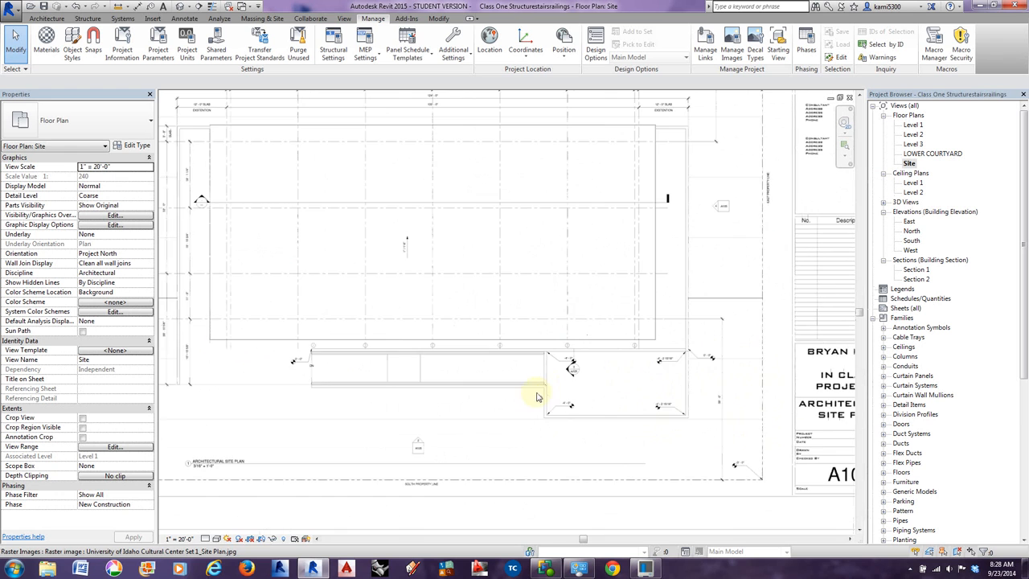
scroll(515, 273, "up", 4)
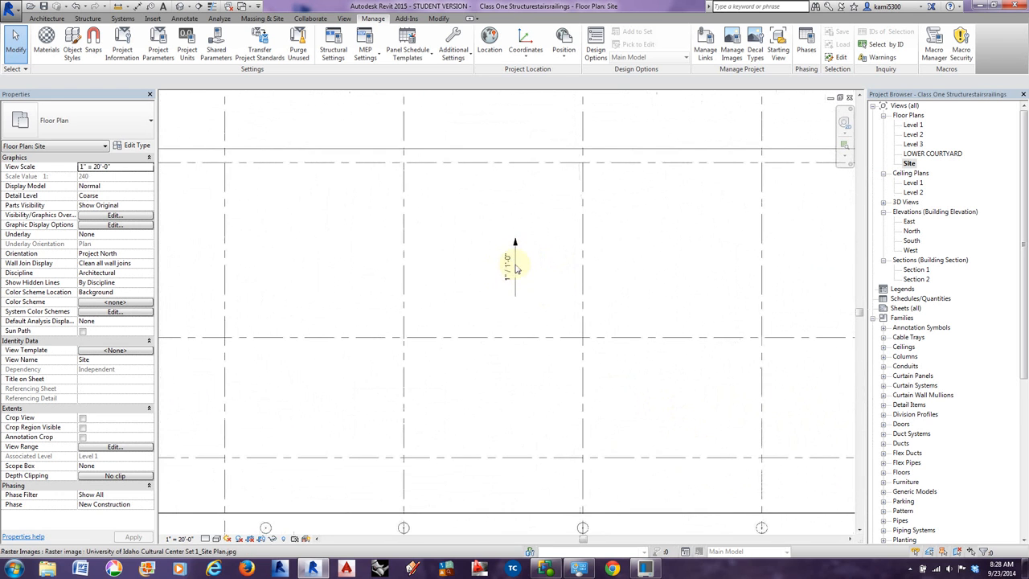
scroll(516, 267, "down", 5)
scroll(593, 340, "up", 3)
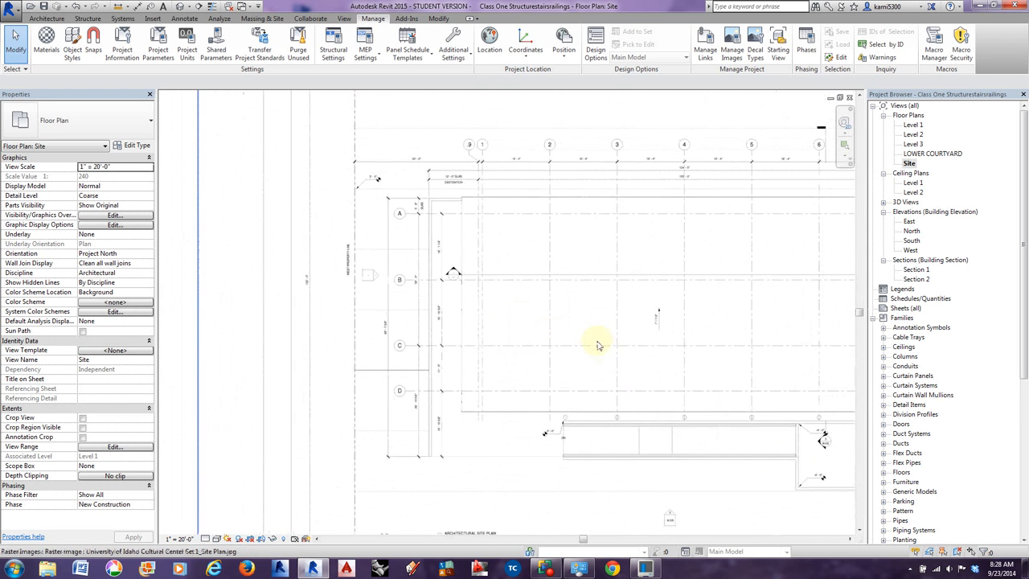
Examine the spot elevation, slab dimensions and grid dimensions beside the west property line on the reference site plan image.
scroll(357, 187, "up", 3)
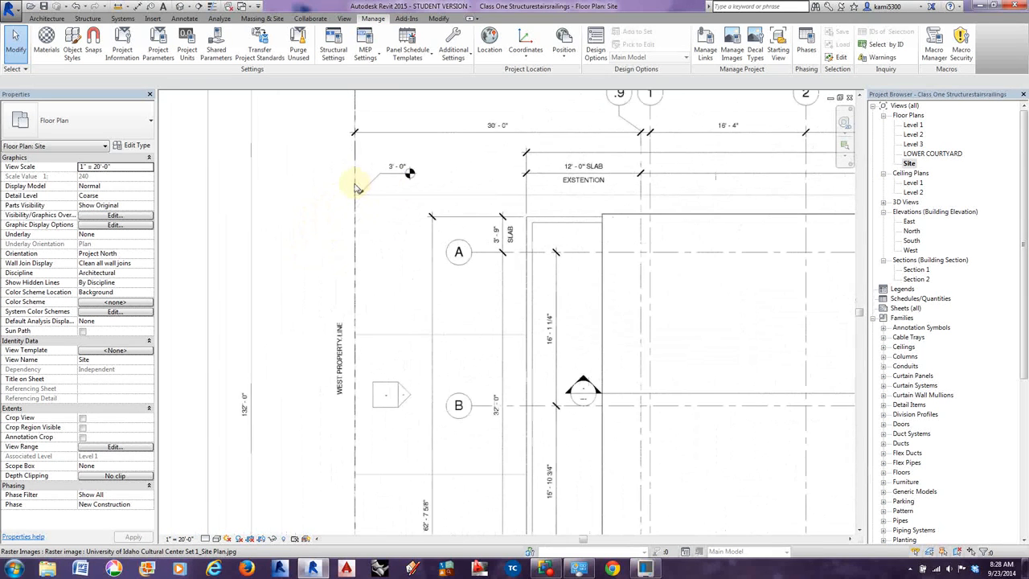
scroll(355, 187, "down", 3)
scroll(350, 273, "down", 3)
scroll(351, 271, "up", 5)
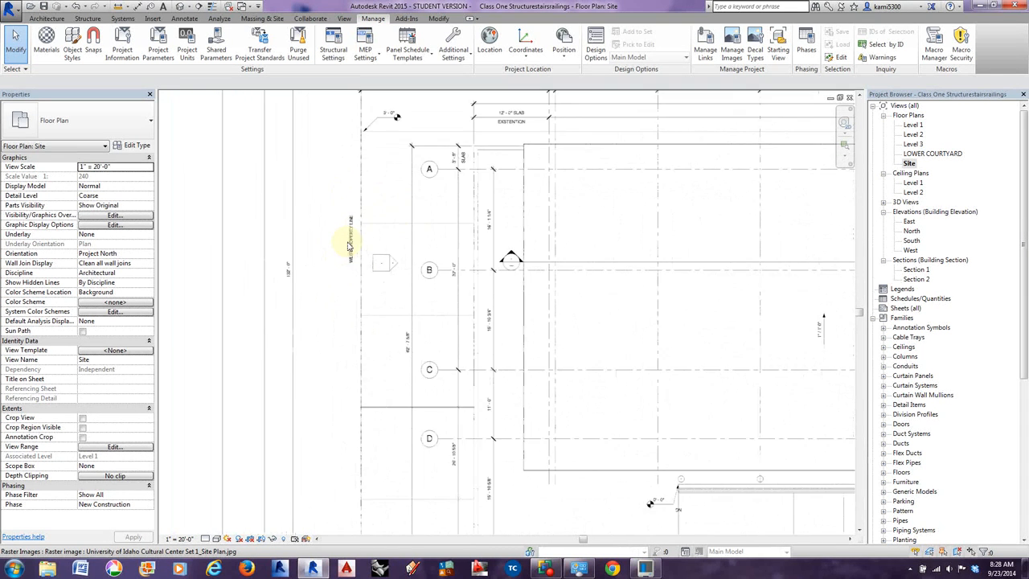
scroll(358, 242, "down", 1)
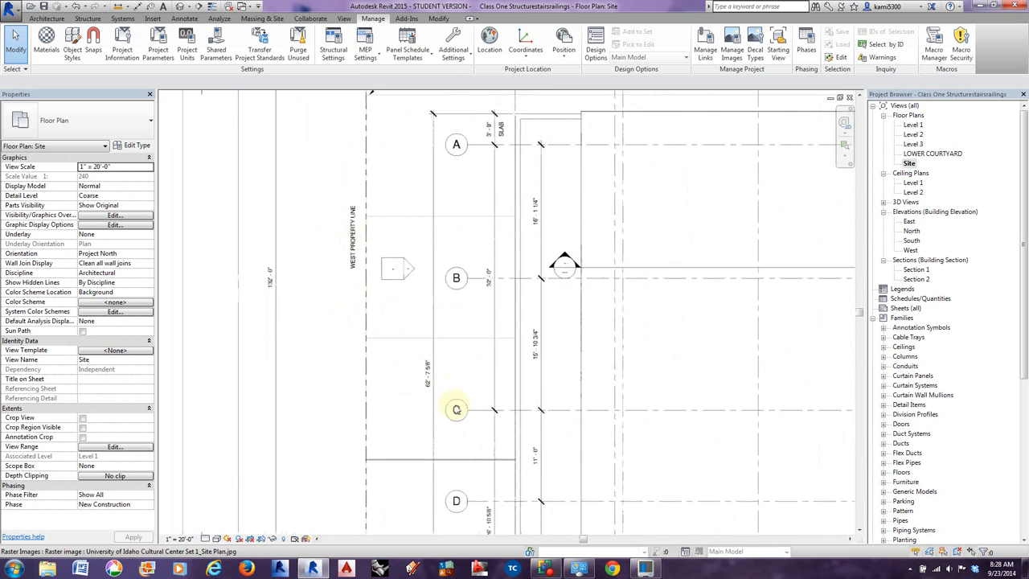
middle_click_drag(468, 417, 372, 440)
scroll(401, 140, "up", 4)
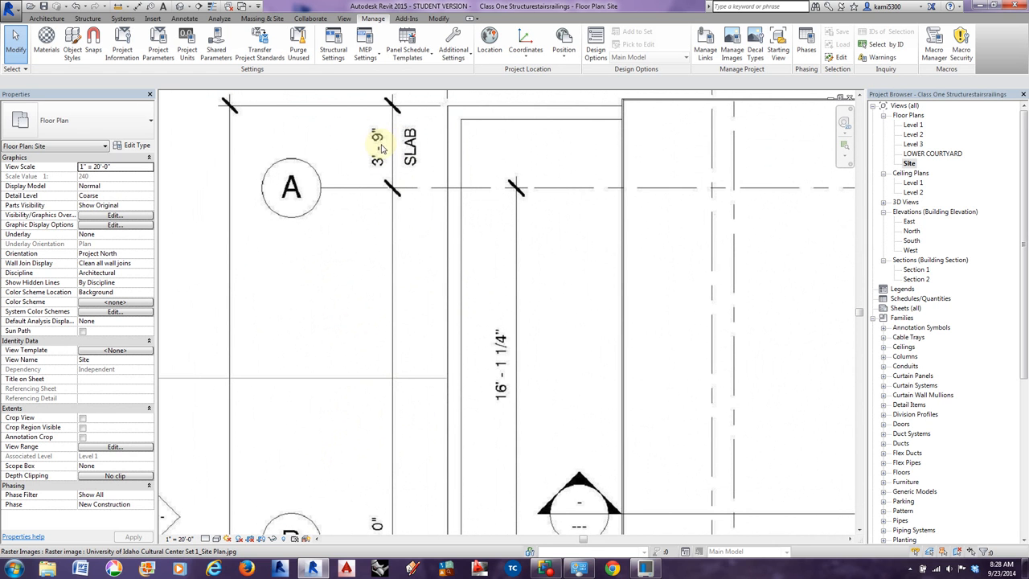
Place a spot elevation with a leader at the foot of the stairs in the lower courtyard and shift its text beside the target.
scroll(430, 185, "down", 6)
middle_click_drag(324, 311, 616, 294)
scroll(625, 292, "up", 1)
scroll(624, 292, "down", 3)
middle_click_drag(368, 371, 474, 383)
scroll(448, 325, "up", 4)
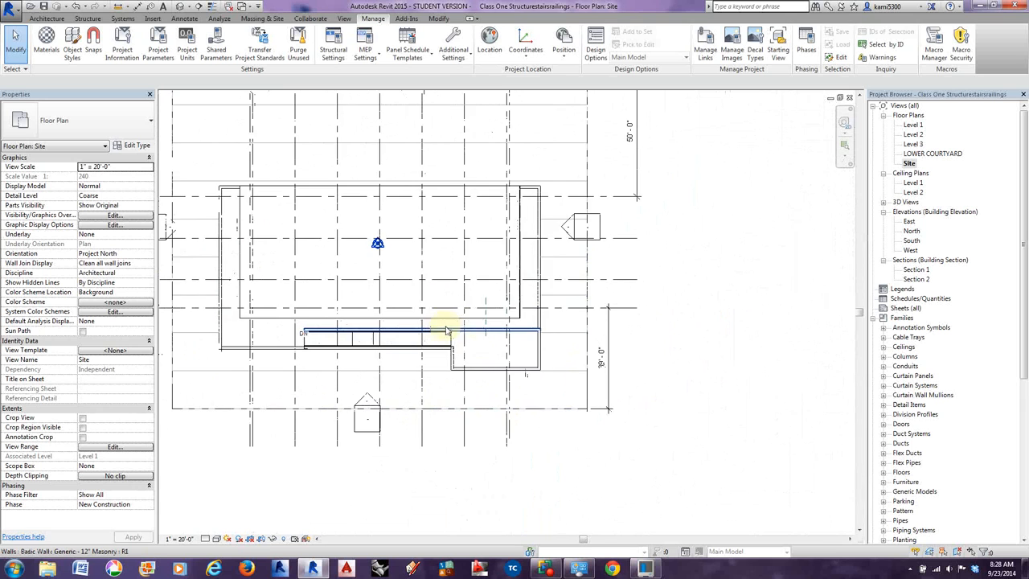
middle_click_drag(501, 352, 507, 365)
scroll(514, 363, "up", 2)
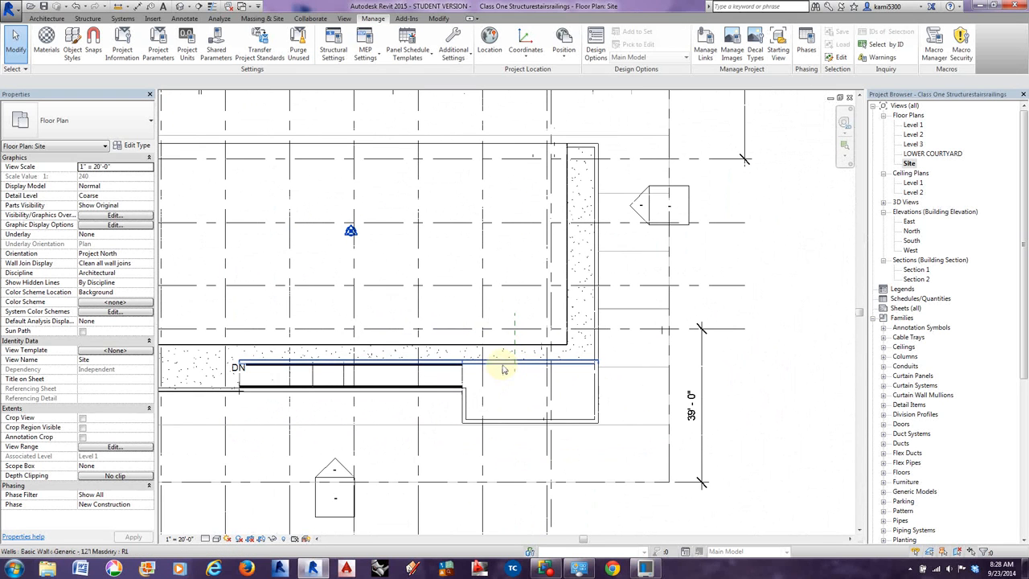
left_click(184, 19)
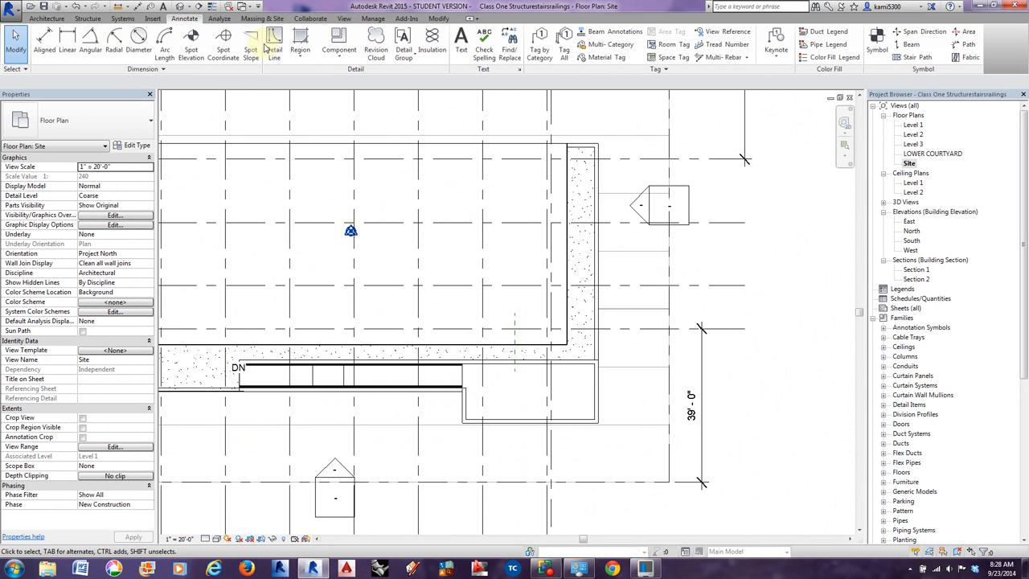
left_click(191, 53)
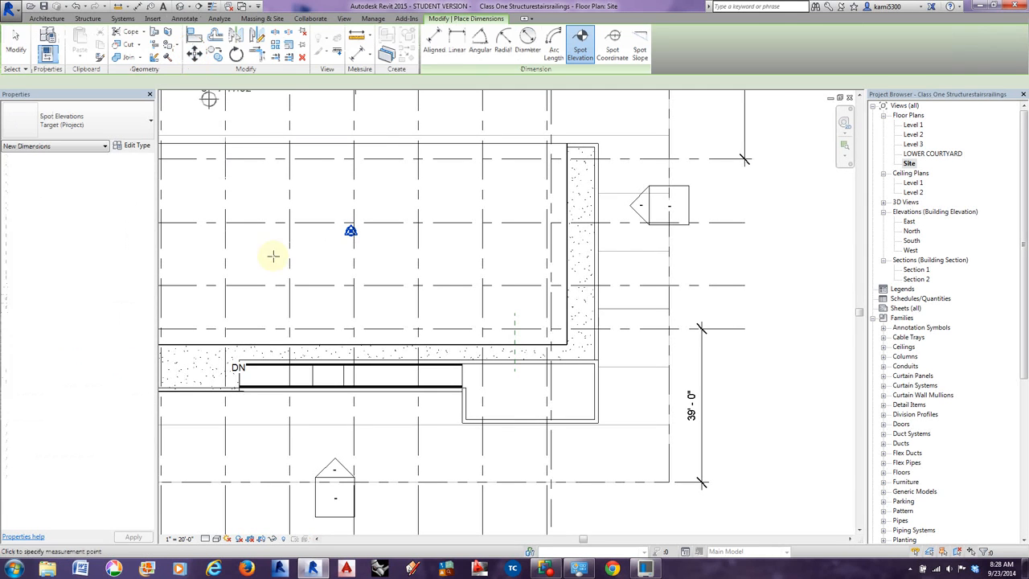
scroll(474, 375, "up", 1)
scroll(474, 375, "up", 2)
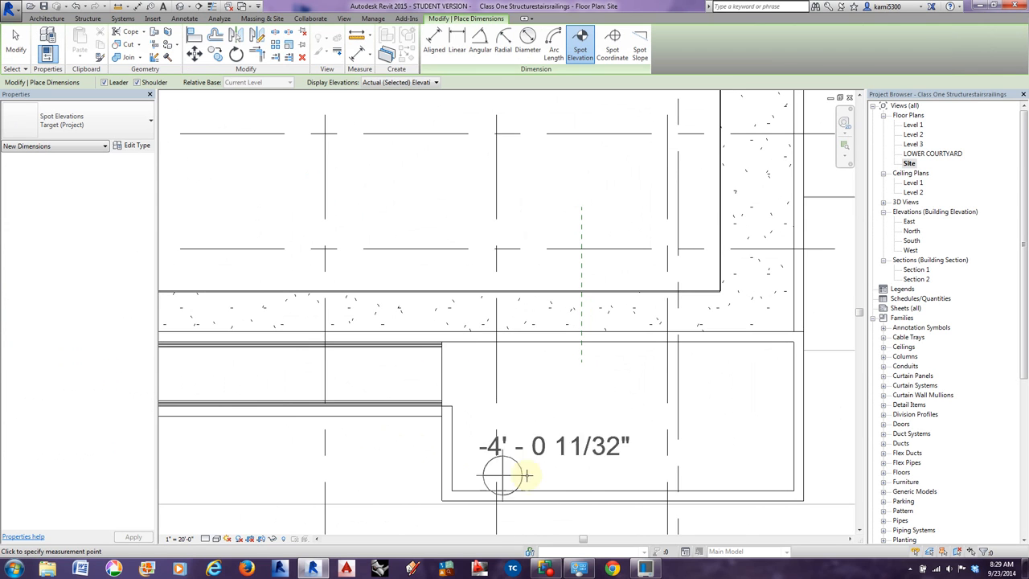
middle_click_drag(774, 477, 668, 462)
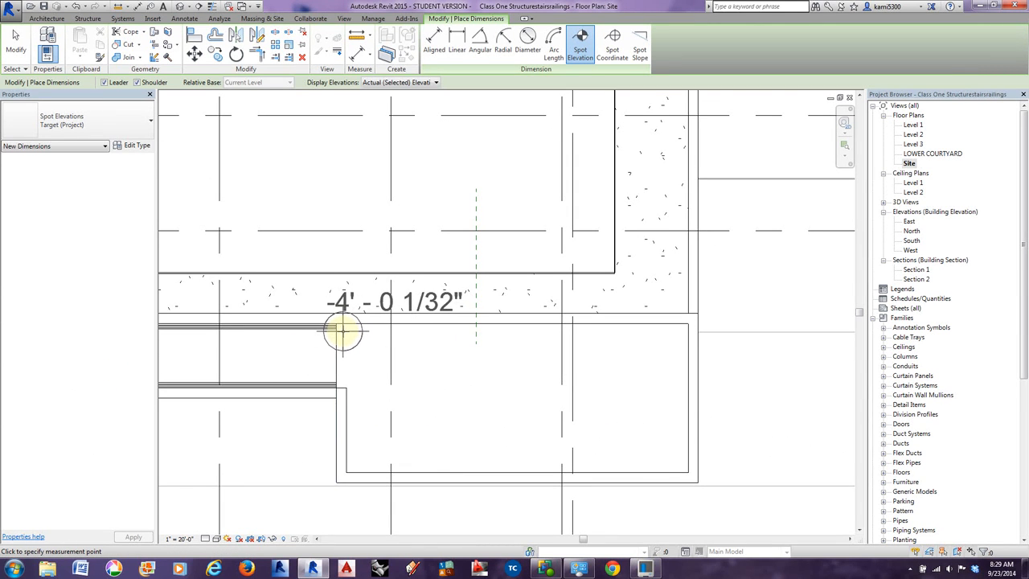
left_click(343, 329)
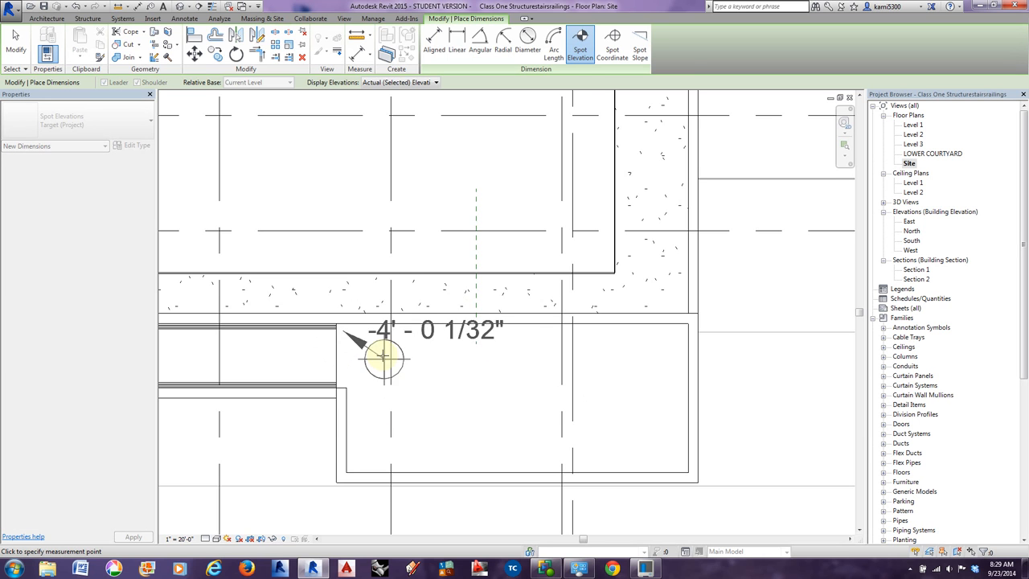
left_click(430, 369)
key("Escape")
key("Escape")
left_click(417, 344)
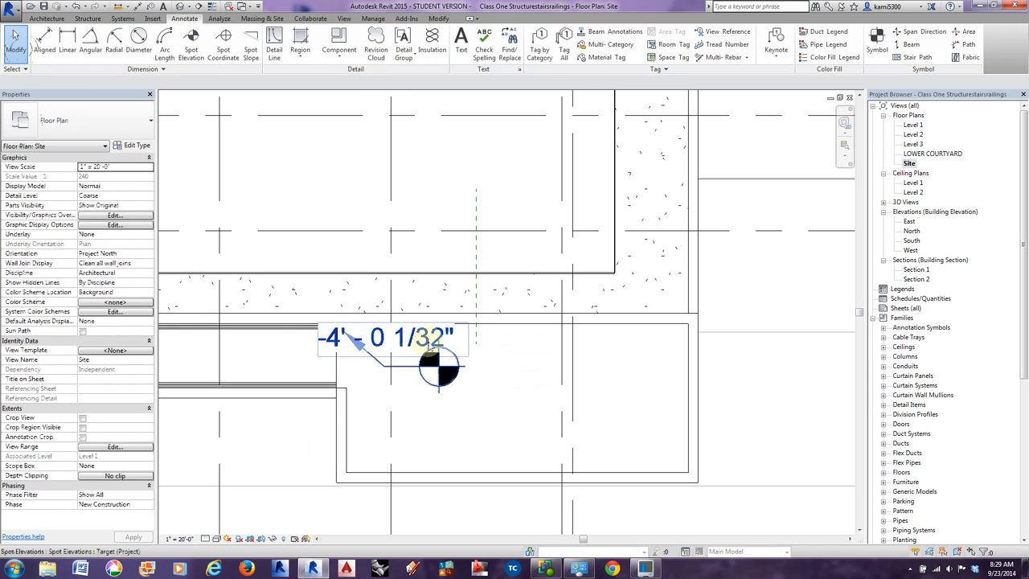
left_click_drag(388, 353, 522, 358)
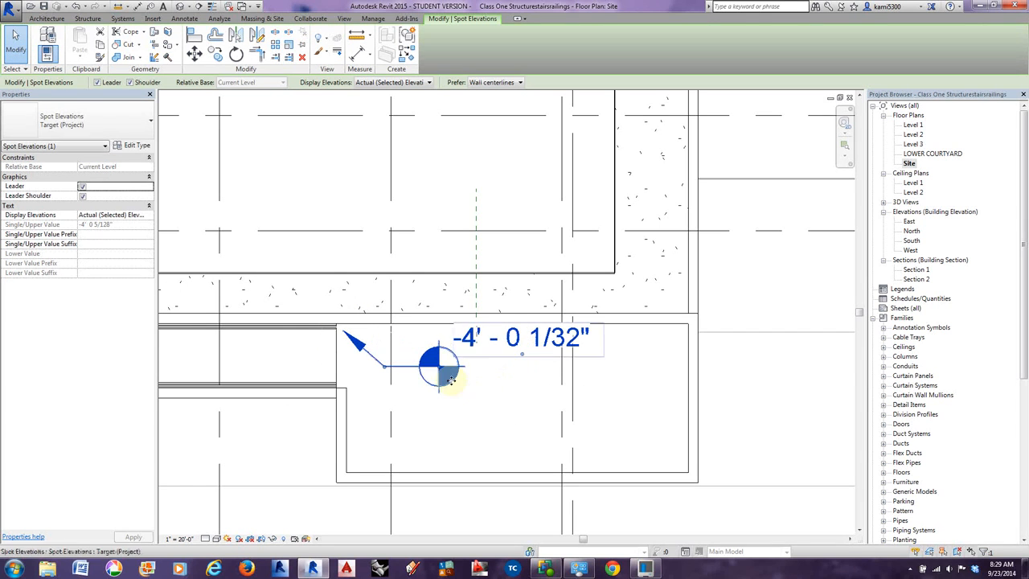
Try the Site view at scales of 1/4" = 1'-0", 1/16" = 1'-0" and 1" = 30'-0".
left_click(181, 538)
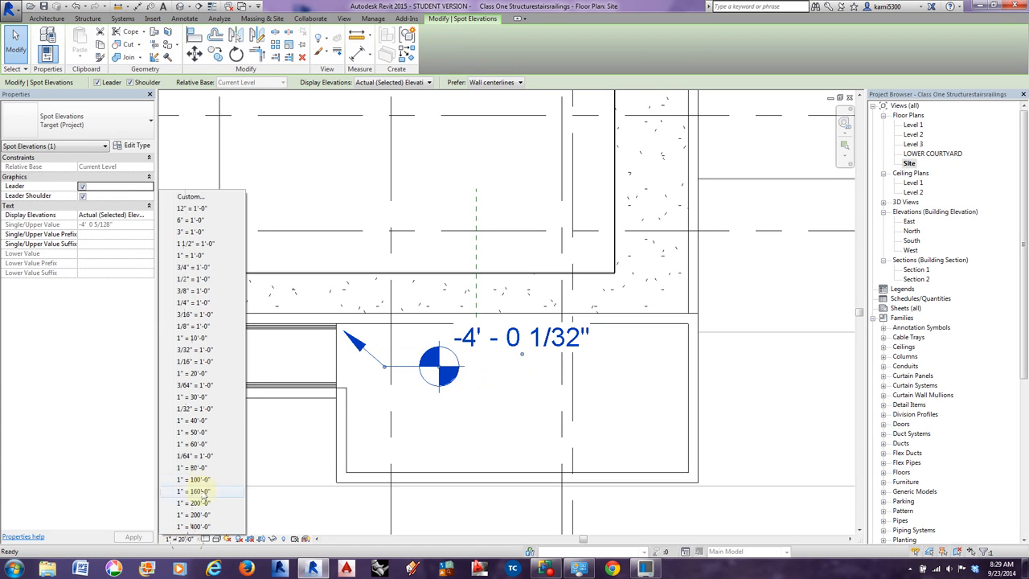
left_click(194, 303)
key("Escape")
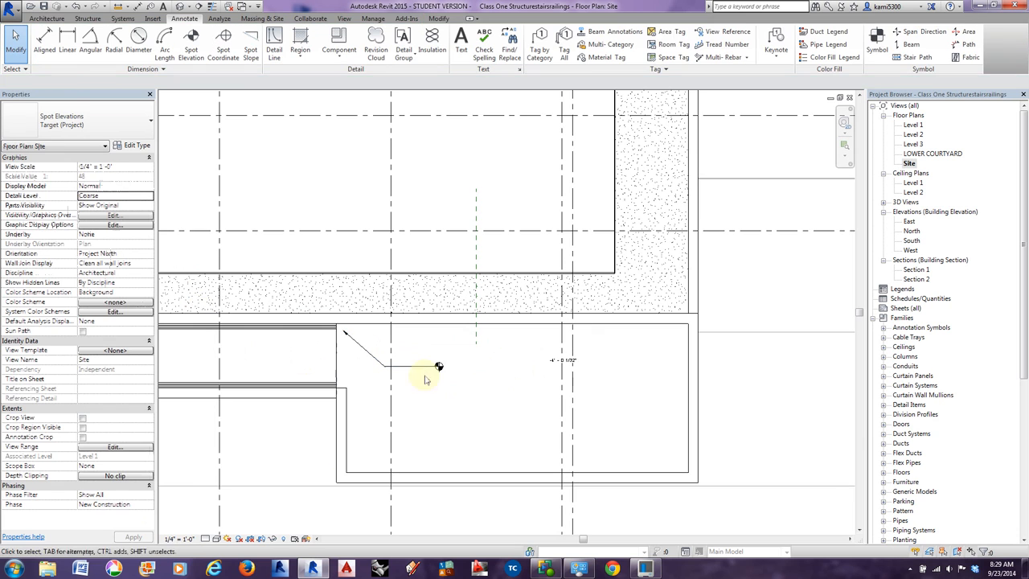
left_click(180, 538)
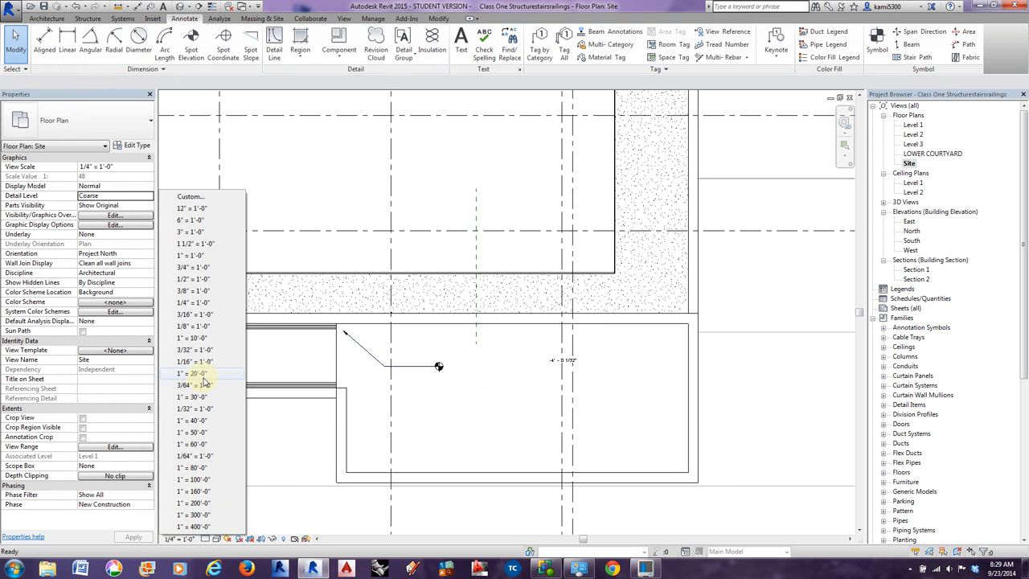
left_click(195, 361)
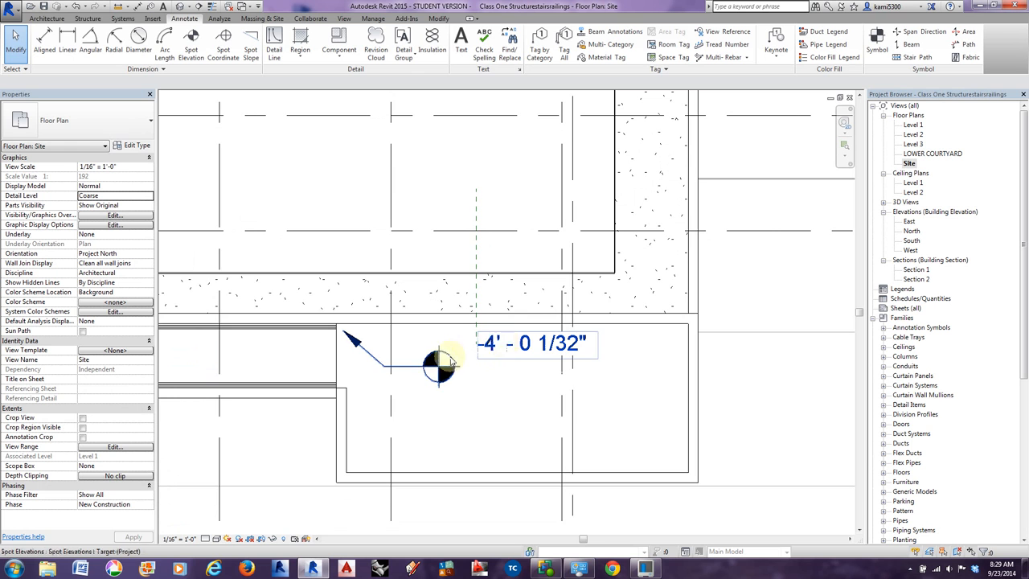
scroll(526, 363, "down", 5)
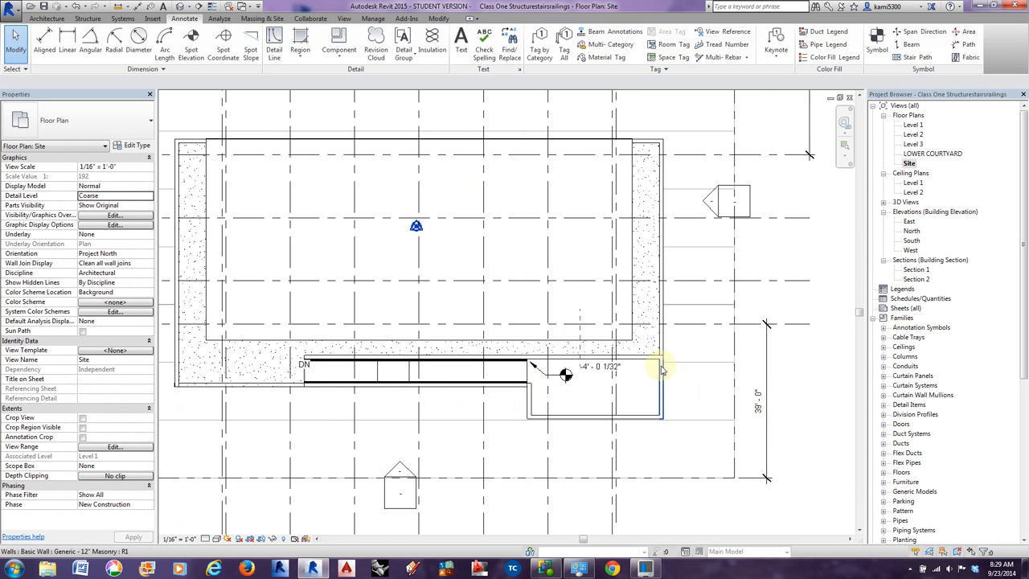
scroll(566, 377, "up", 2)
scroll(566, 377, "up", 1)
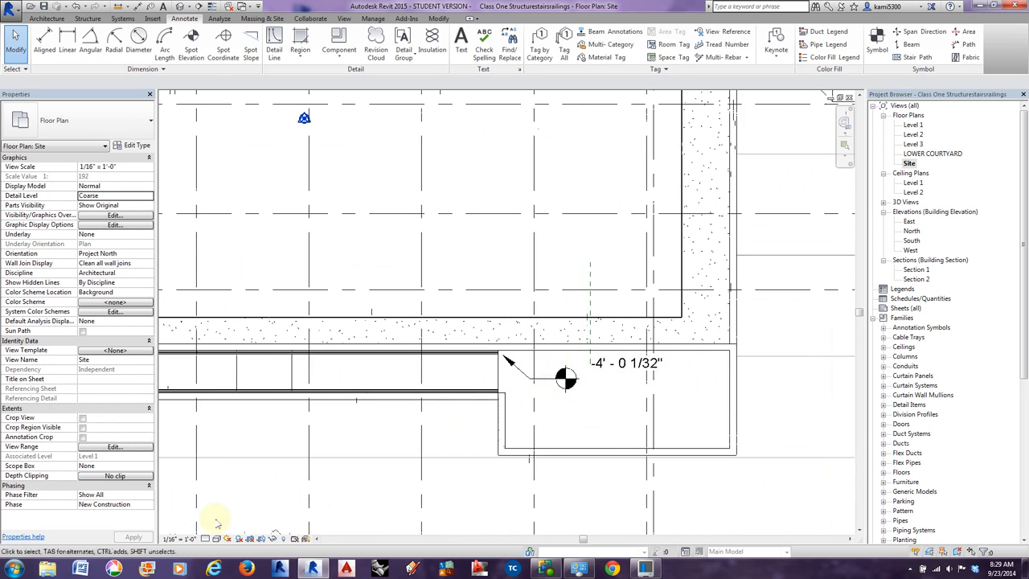
left_click(178, 538)
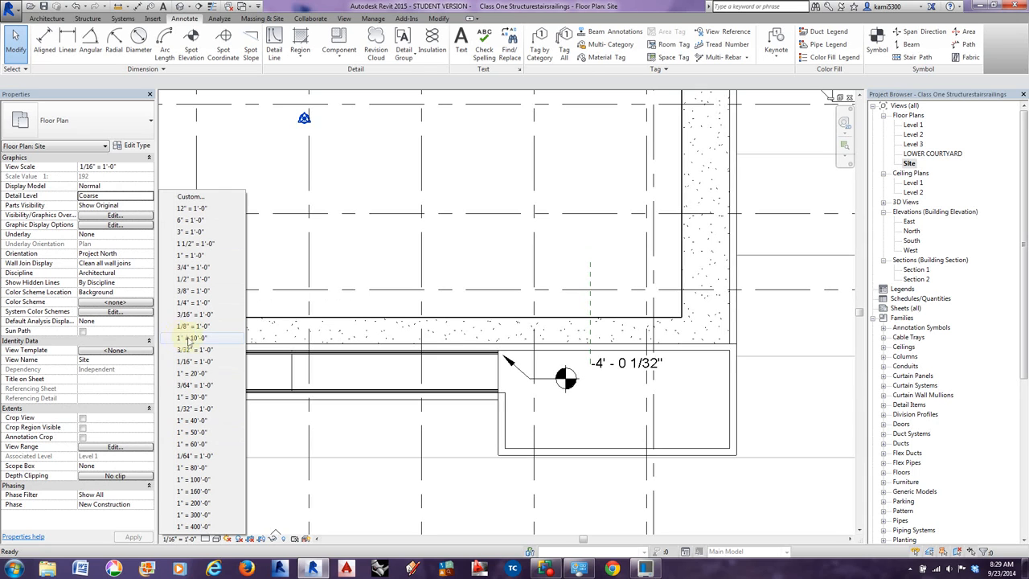
left_click(200, 397)
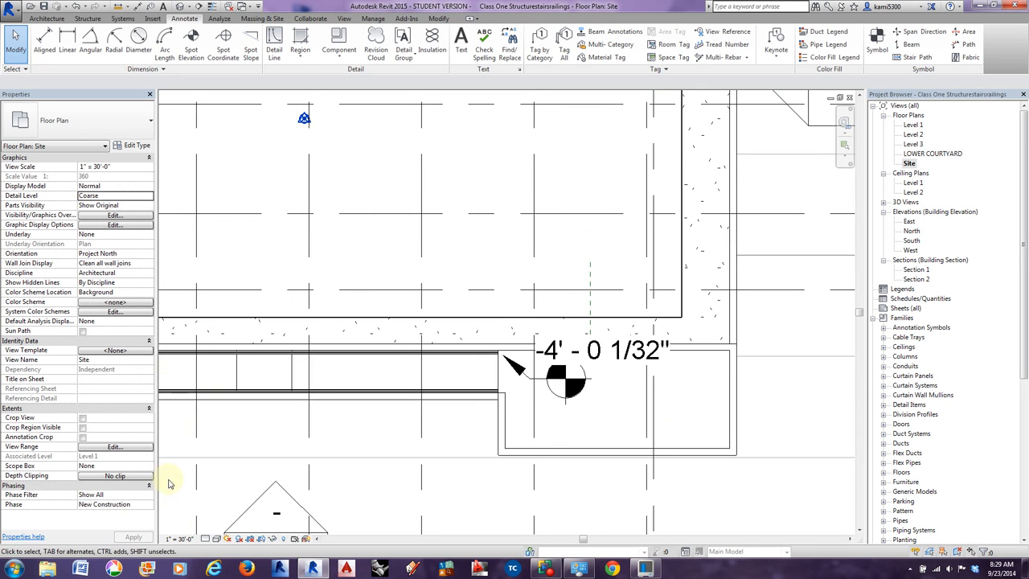
Set the view scale to 1" = 10'-0" and move the courtyard spot elevation's text back above its target.
left_click(178, 540)
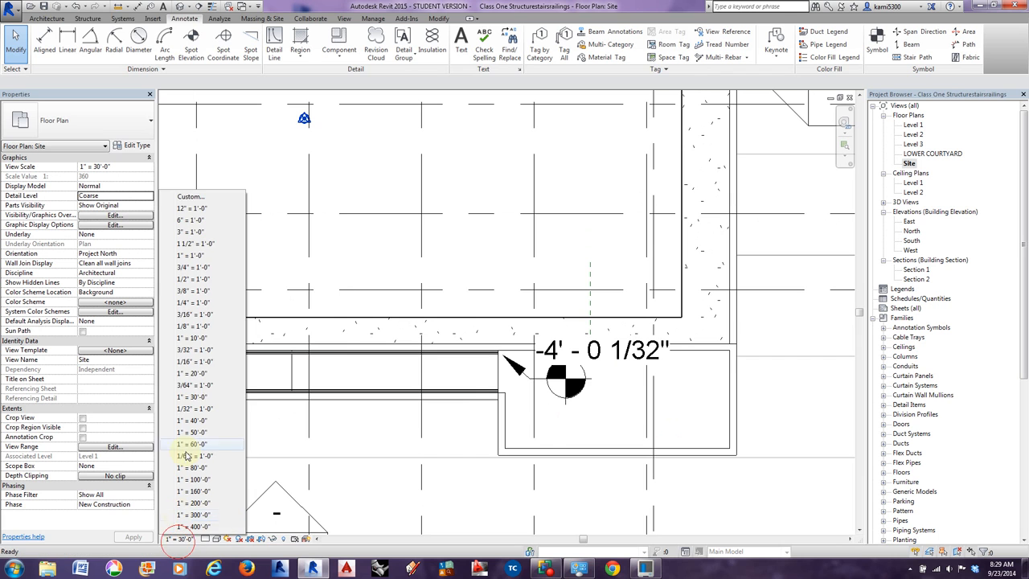
left_click(194, 339)
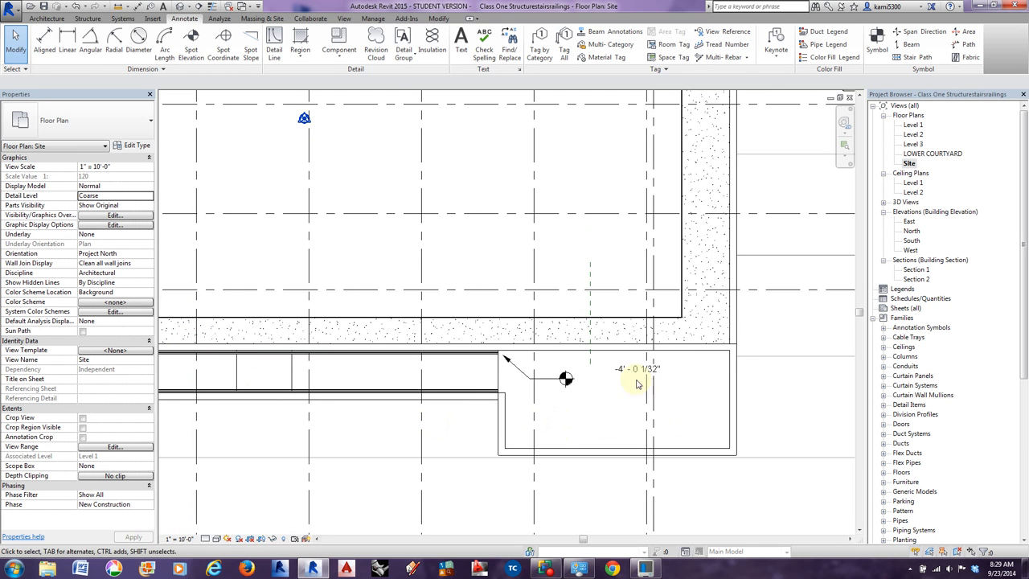
left_click(639, 378)
mouse_move(638, 370)
left_mouse_down()
mouse_move(545, 366)
mouse_move(564, 363)
left_mouse_up()
left_click(577, 421)
Place a spot elevation with a leader and shoulder at the northwest corner of the property line.
scroll(643, 474, "down", 2)
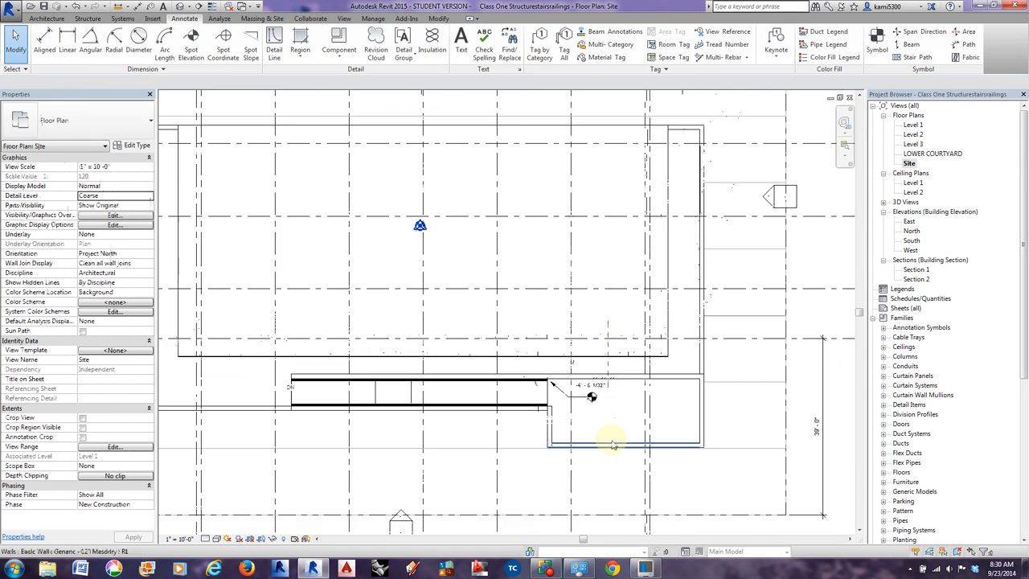
scroll(666, 461, "up", 1)
scroll(659, 444, "down", 1)
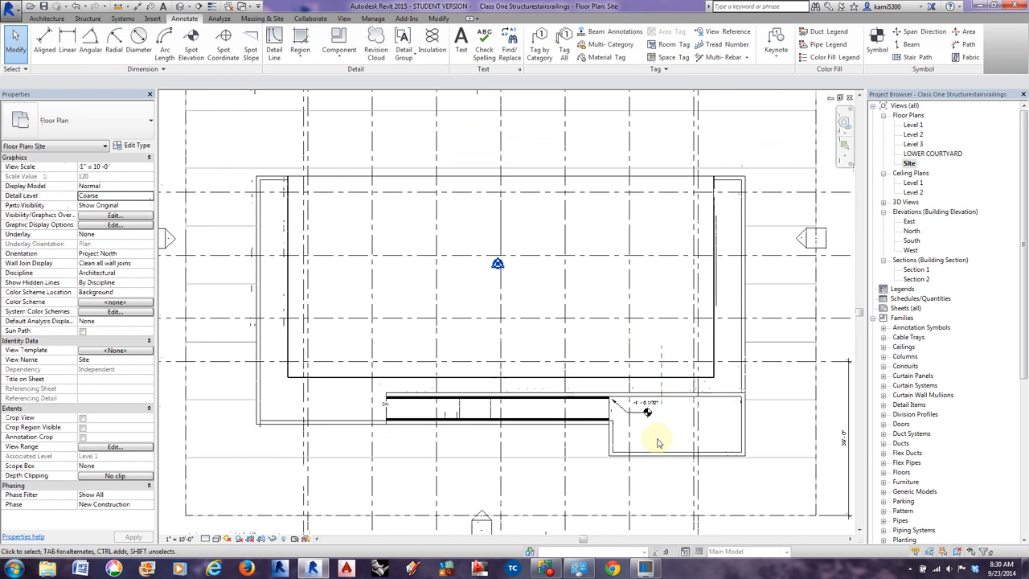
scroll(671, 449, "down", 2)
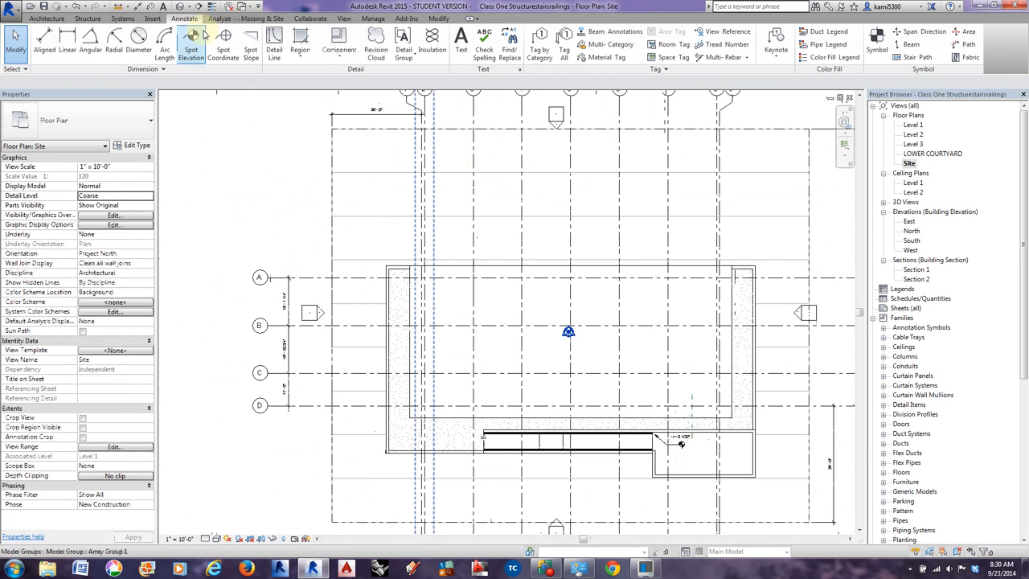
left_click(191, 42)
scroll(386, 277, "up", 6)
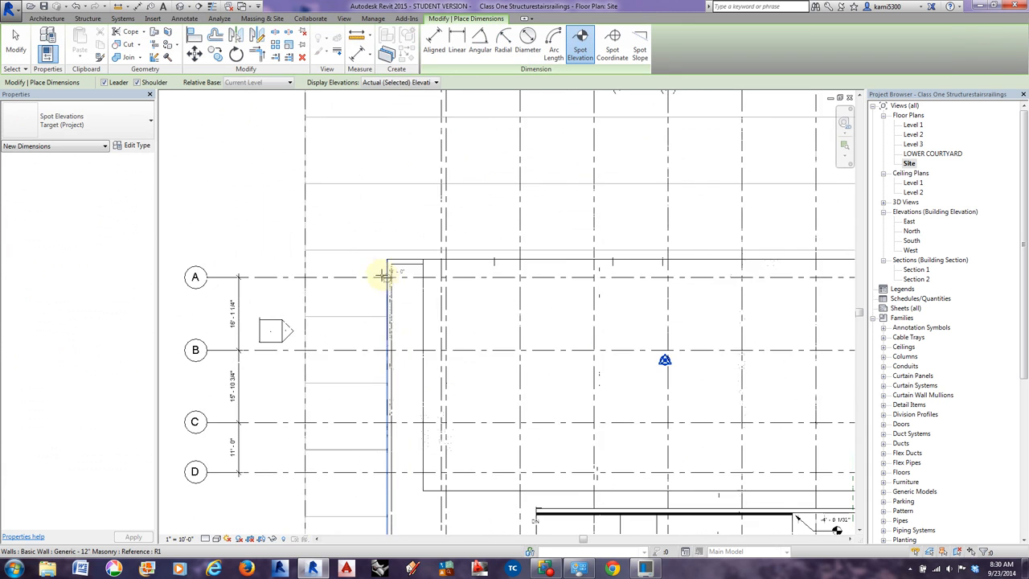
middle_click_drag(395, 389, 392, 470)
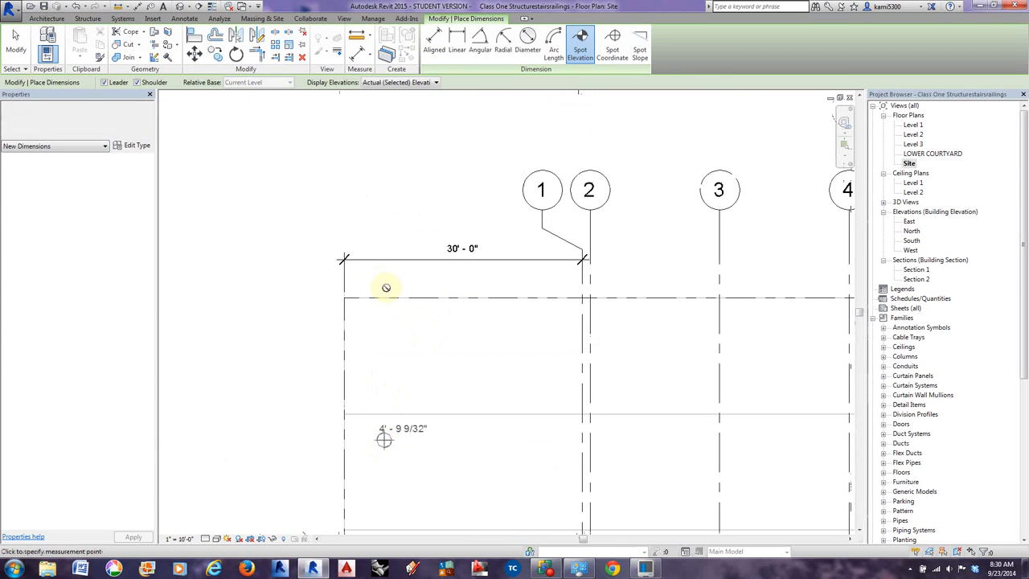
left_click(344, 298)
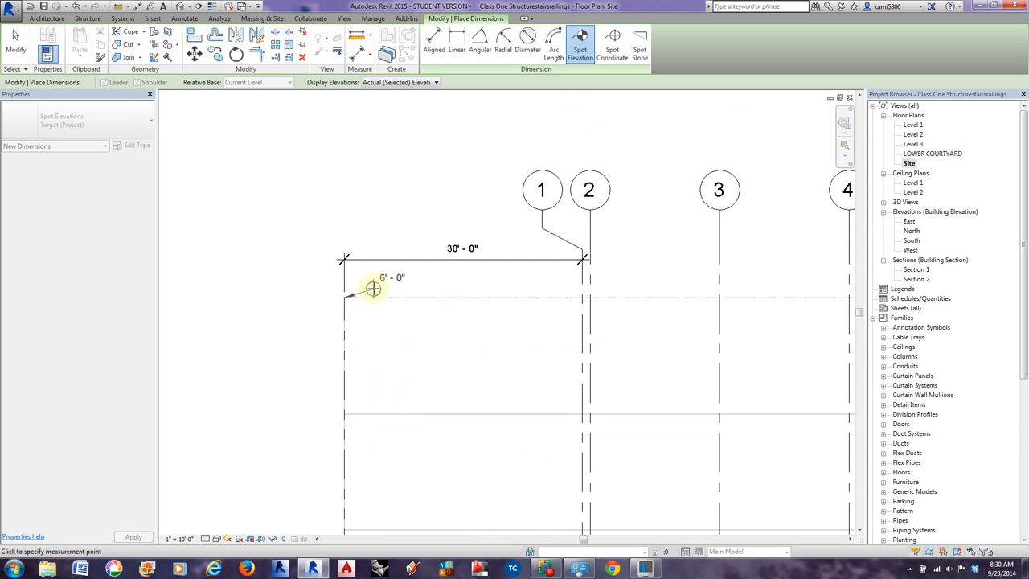
left_click(377, 285)
left_click(406, 284)
Place a spot elevation with a leader and shoulder at the southwest corner of the property line and end the command.
scroll(409, 285, "down", 3)
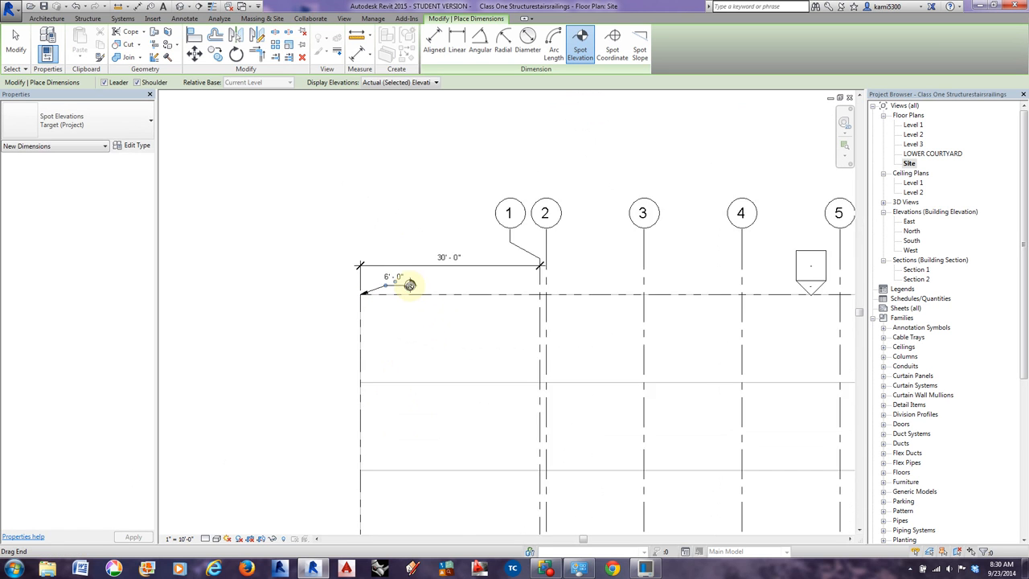
middle_click_drag(459, 442, 417, 287)
scroll(414, 287, "down", 3)
middle_click_drag(404, 440, 399, 241)
scroll(359, 339, "up", 4)
left_click(359, 342)
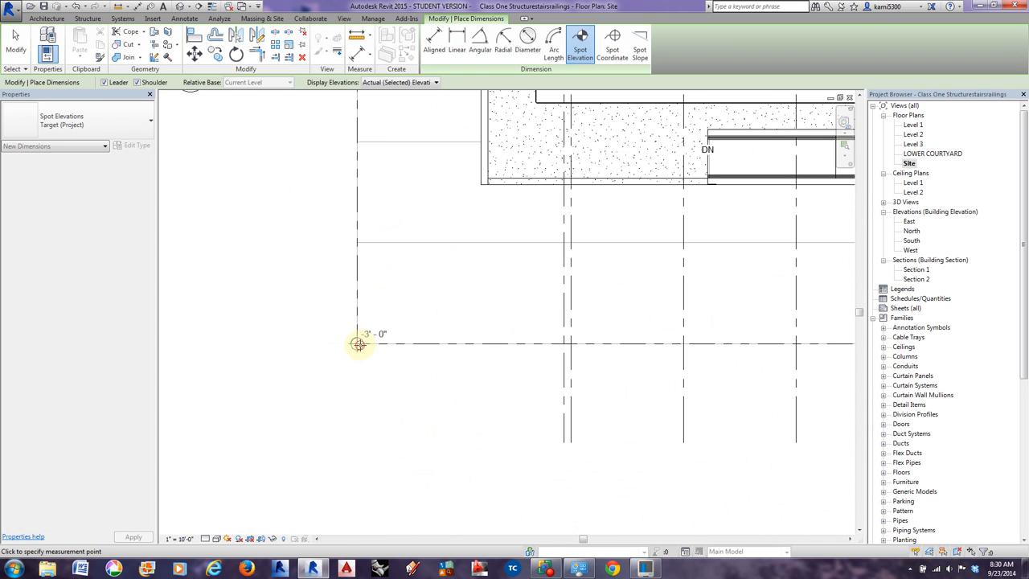
left_click(384, 328)
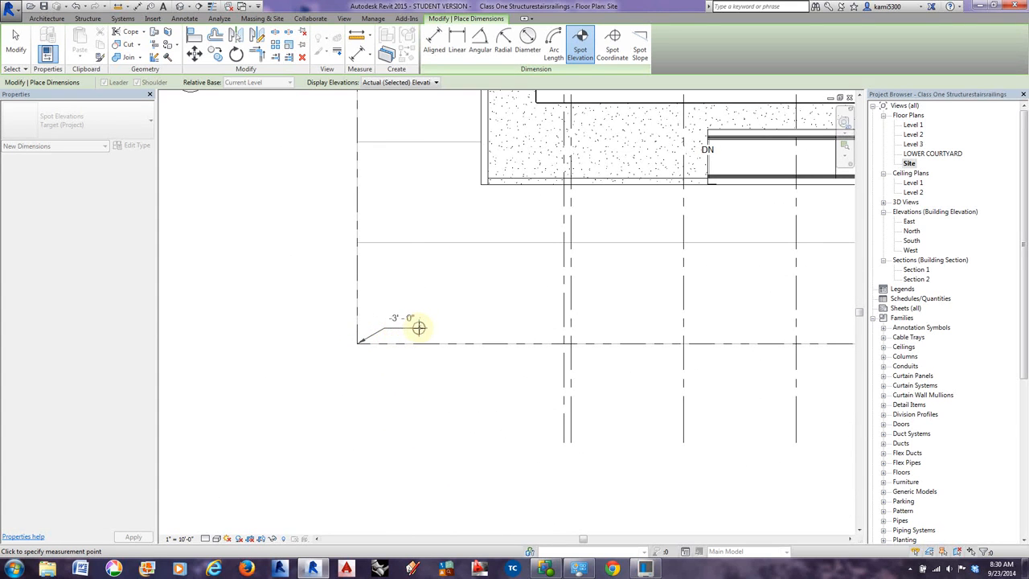
left_click(418, 328)
key("Escape")
key("Escape")
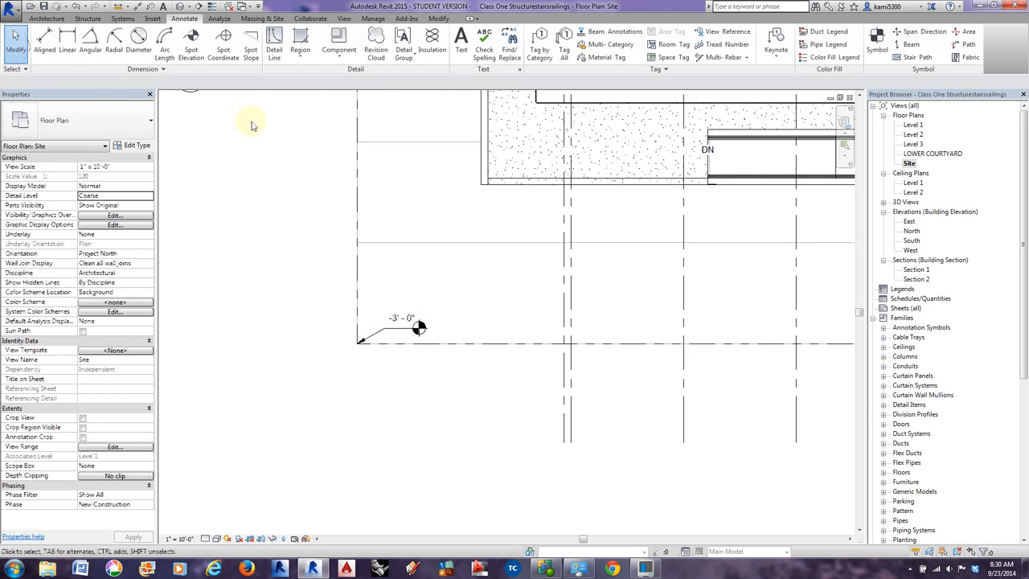
middle_click_drag(421, 268, 395, 391)
scroll(371, 354, "down", 1)
middle_click_drag(413, 356, 278, 406)
left_click(224, 39)
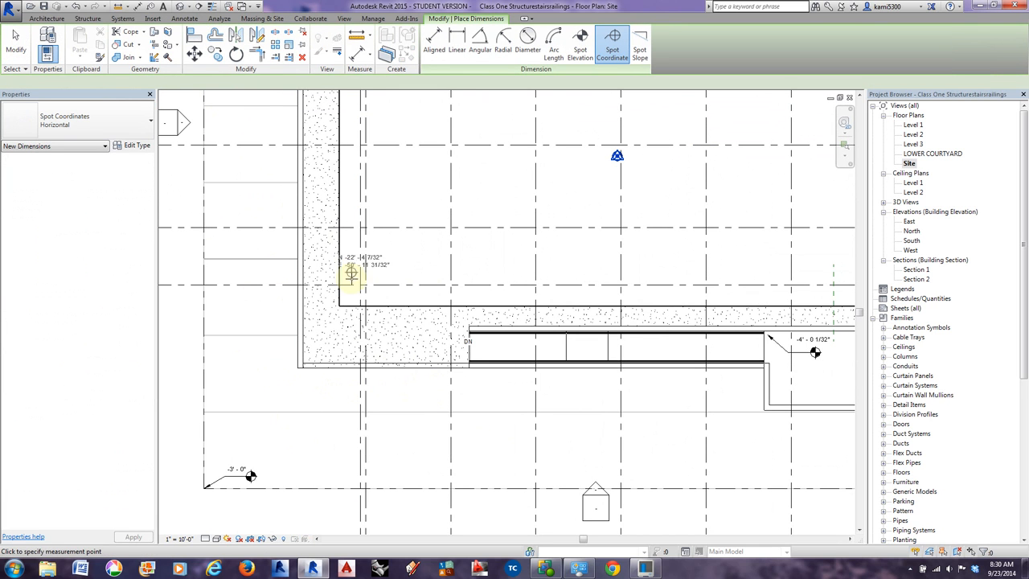
scroll(339, 305, "up", 5)
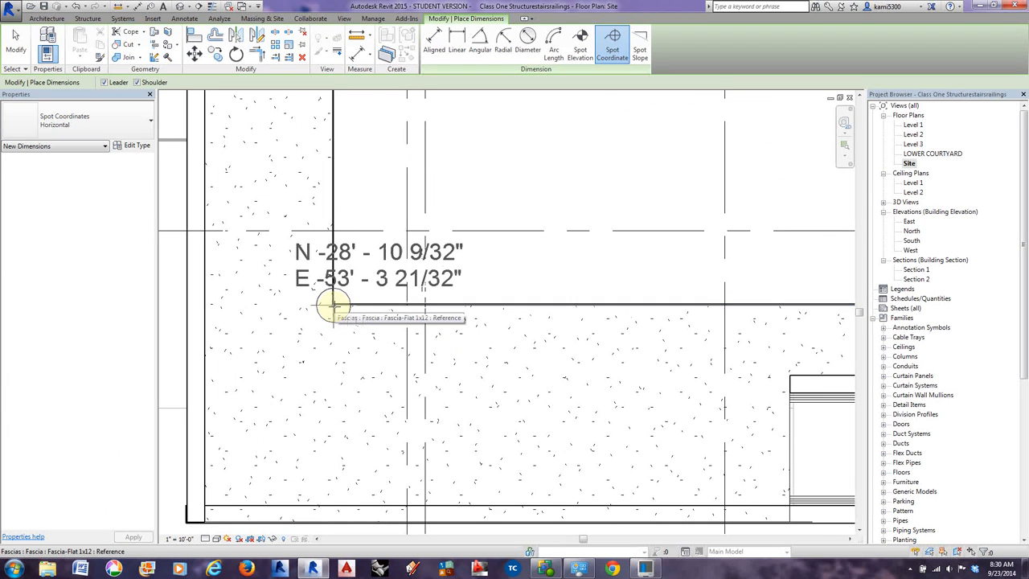
scroll(333, 305, "down", 5)
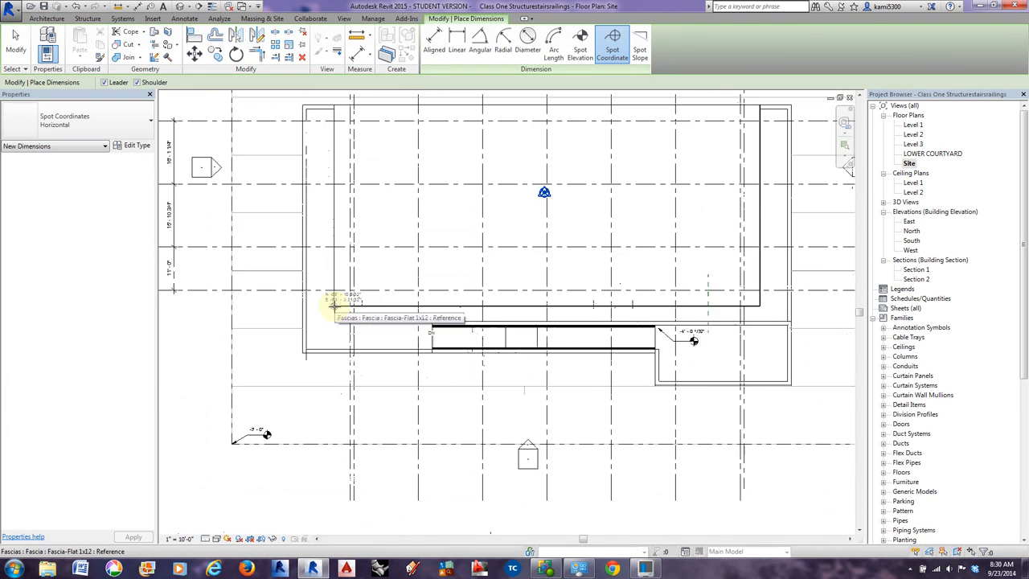
middle_click_drag(333, 305, 439, 390)
scroll(434, 386, "up", 4)
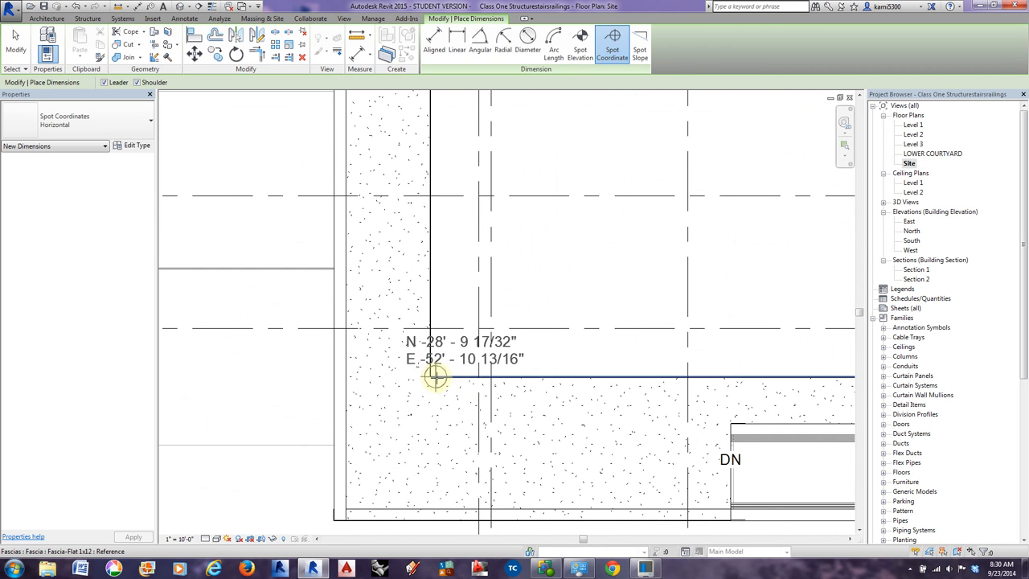
scroll(434, 376, "down", 3)
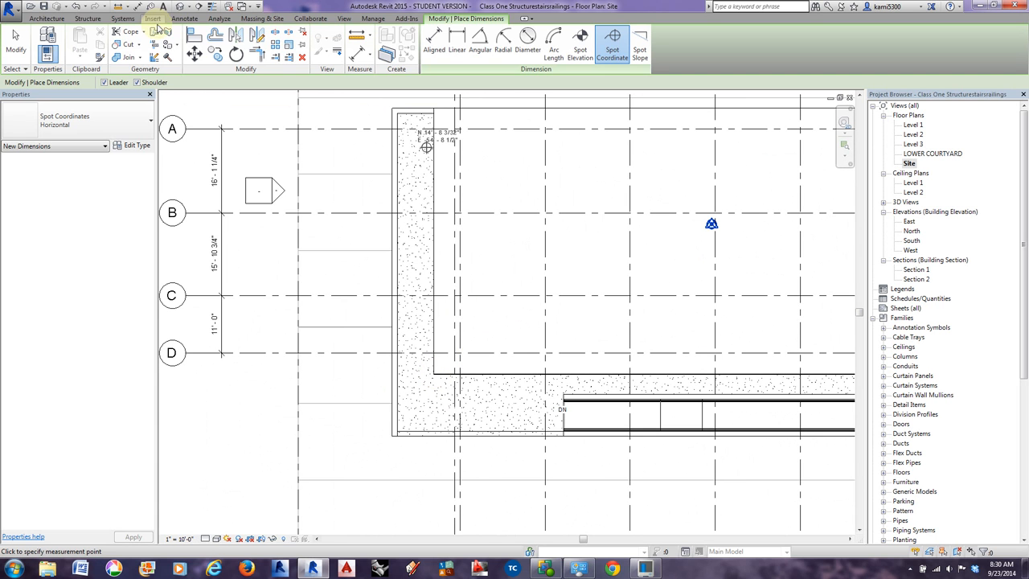
Place a spot slope arrow on the roof just west of the project base point symbol and end the command.
left_click(184, 18)
left_click(250, 48)
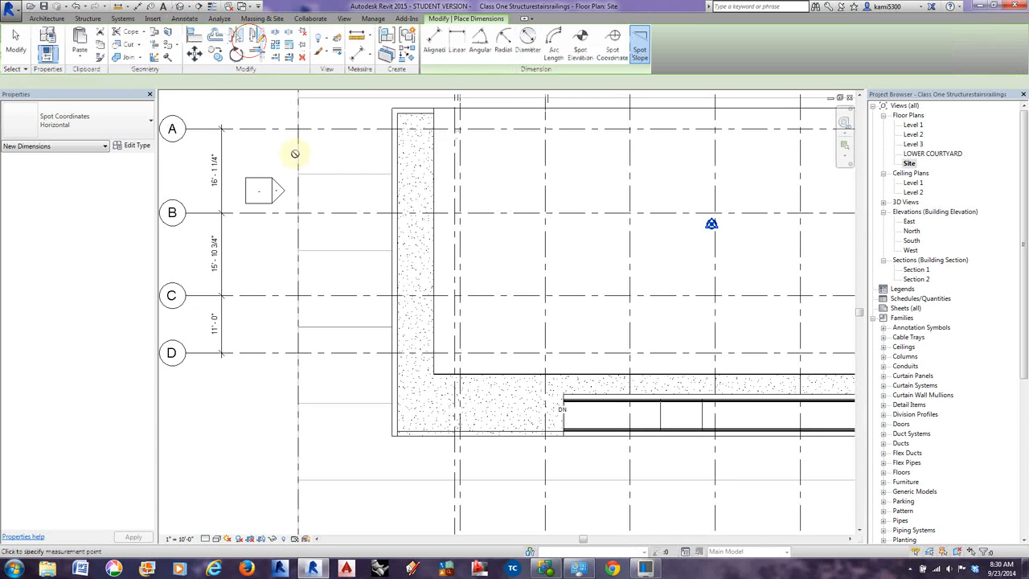
scroll(295, 165, "down", 2)
left_click(184, 17)
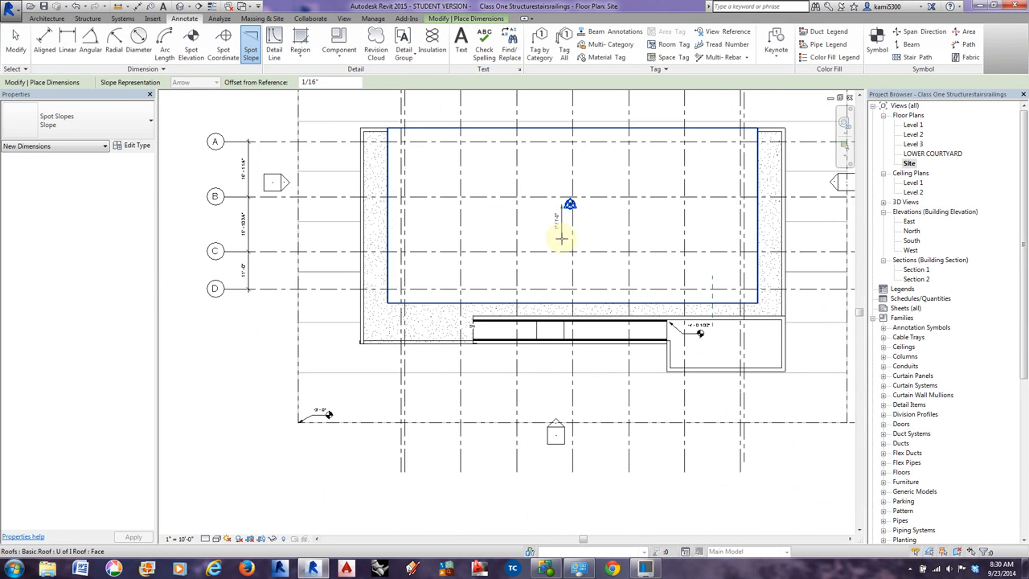
scroll(557, 231, "up", 3)
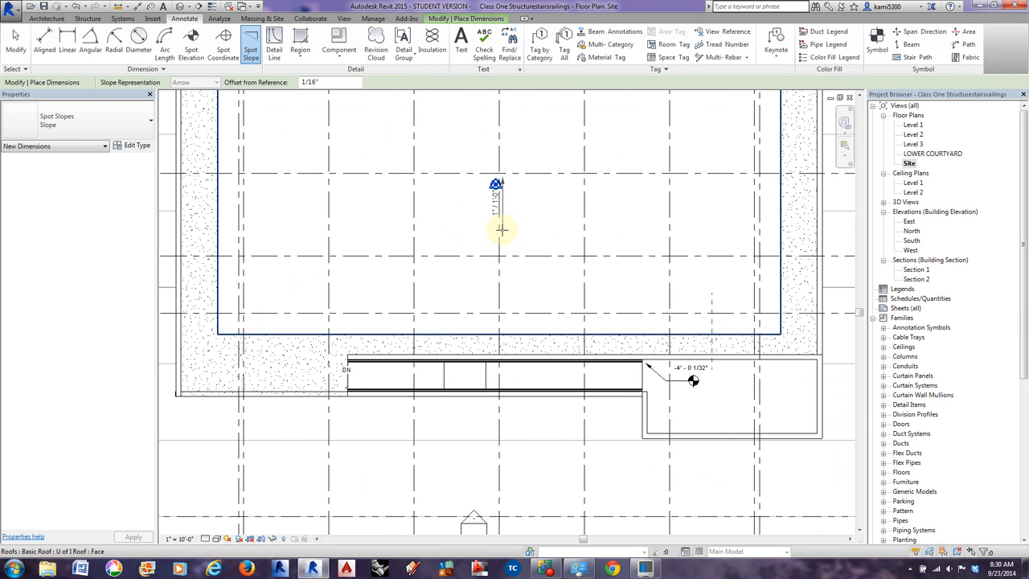
middle_click_drag(490, 241, 473, 275)
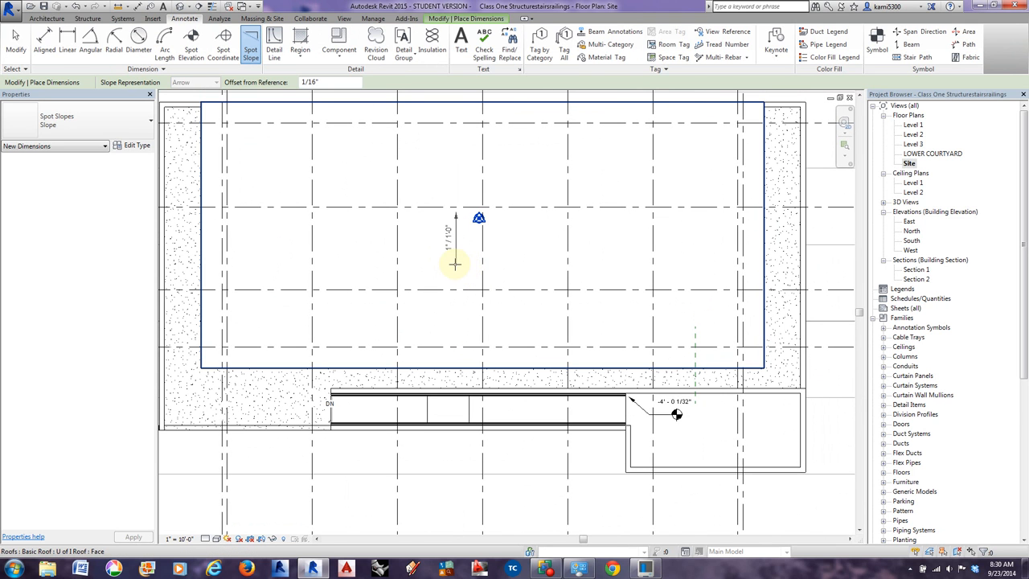
left_click(465, 277)
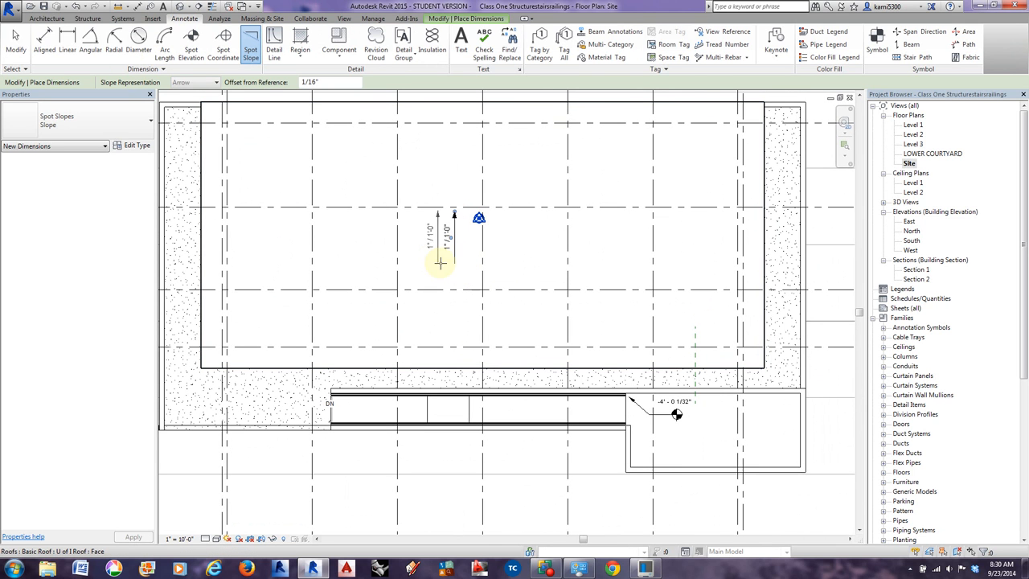
key("Escape")
key("Escape")
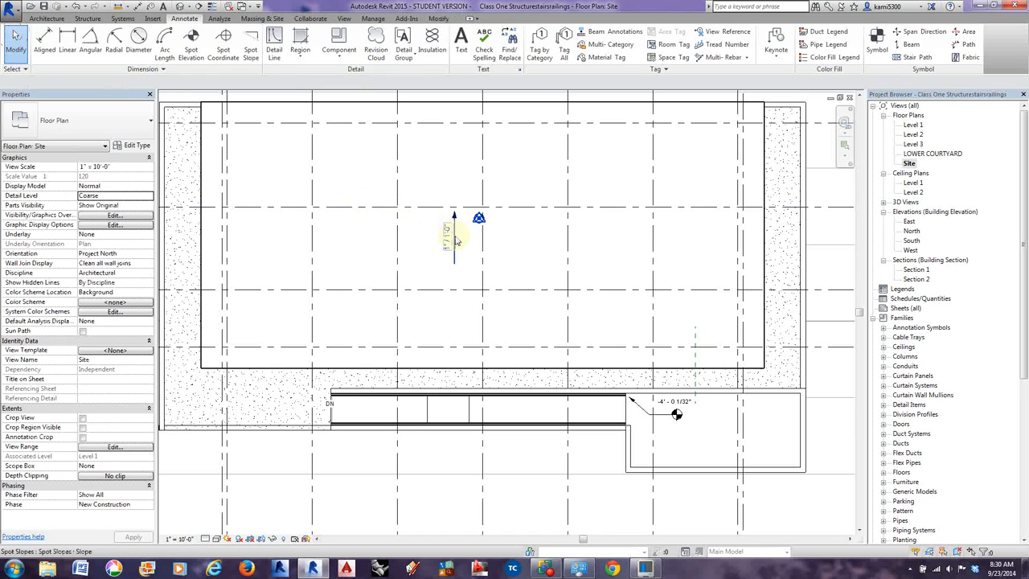
Select the roof's spot slope and examine its slope representation and type properties, leaving them unchanged.
left_click(455, 262)
scroll(454, 259, "up", 3)
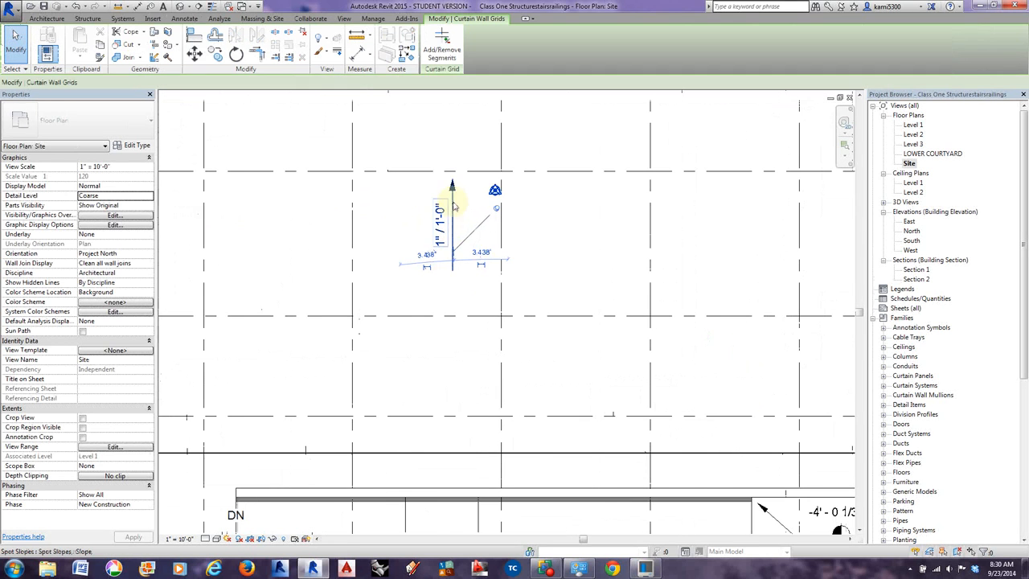
scroll(443, 257, "down", 2)
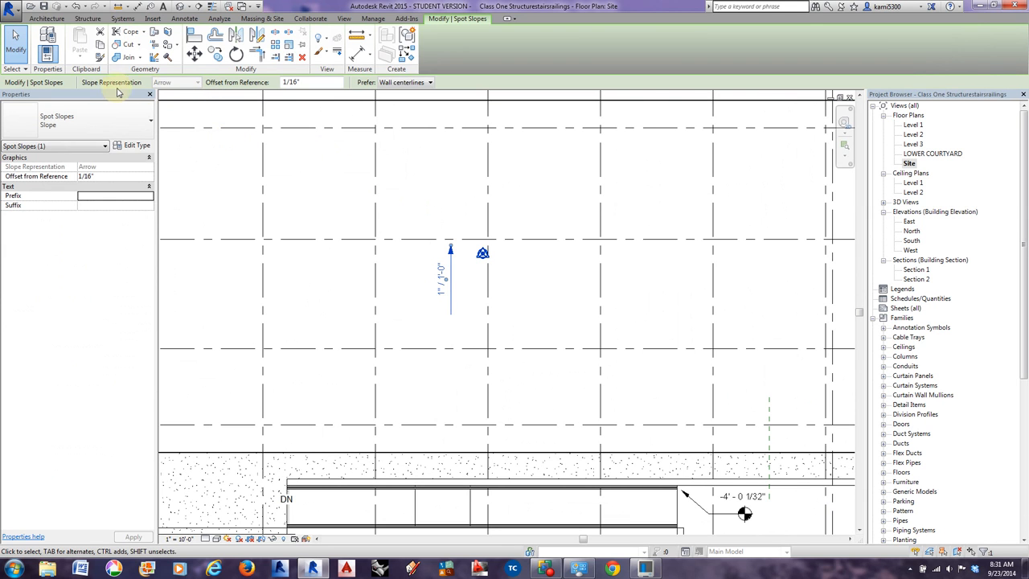
left_click(196, 83)
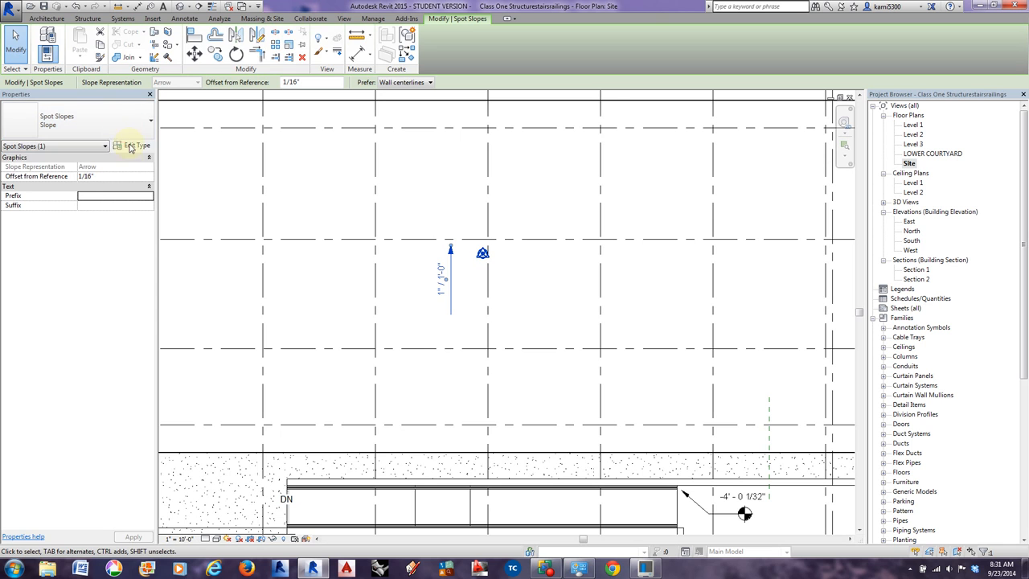
left_click(129, 147)
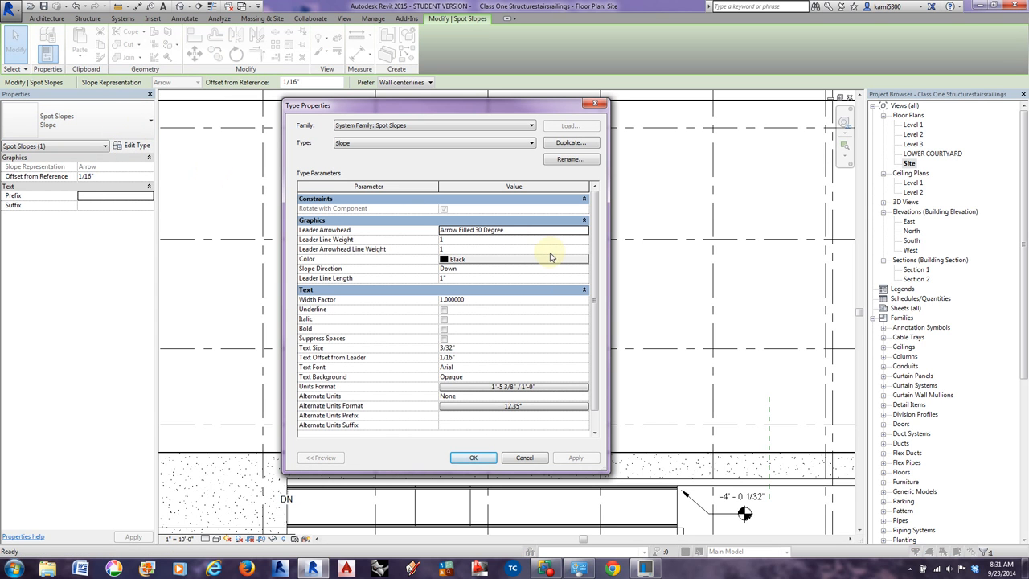
left_click_drag(593, 251, 591, 290)
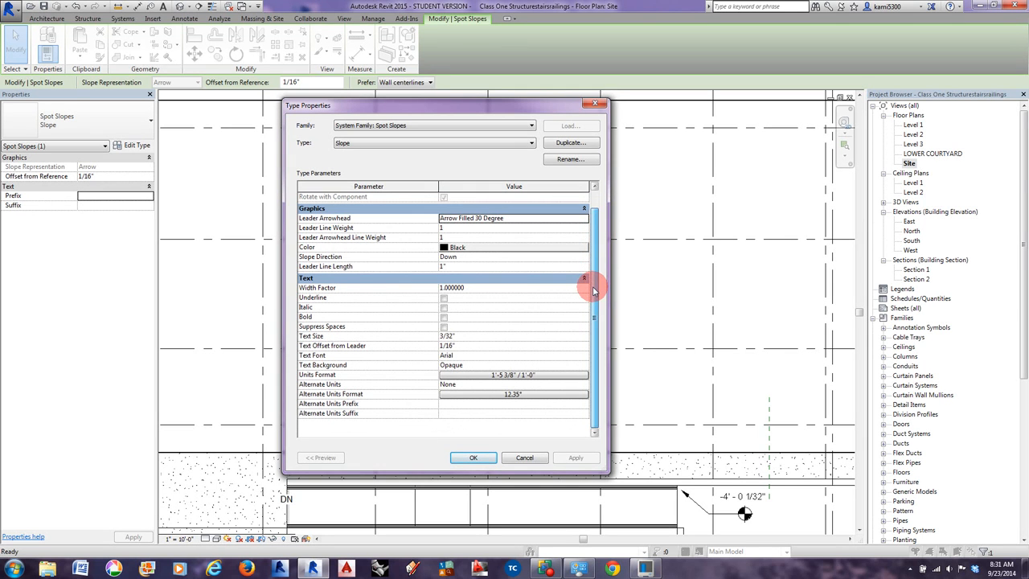
left_click(526, 456)
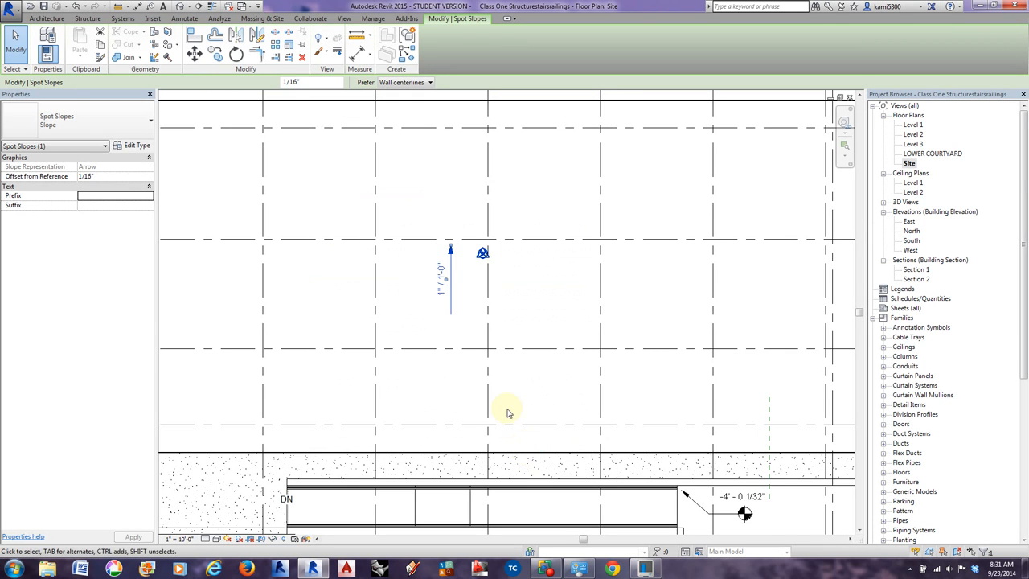
Select the vertical dimension between grid line D and the south property line, and choose the Linear - 3/32" Arial style.
scroll(507, 413, "down", 5)
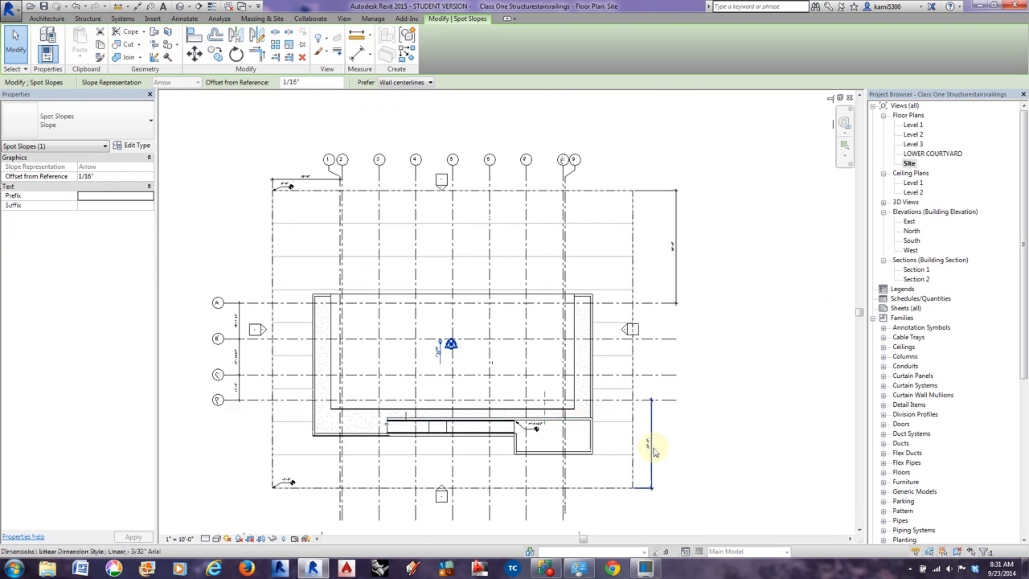
scroll(653, 434, "up", 3)
left_click(649, 401)
scroll(655, 384, "down", 1)
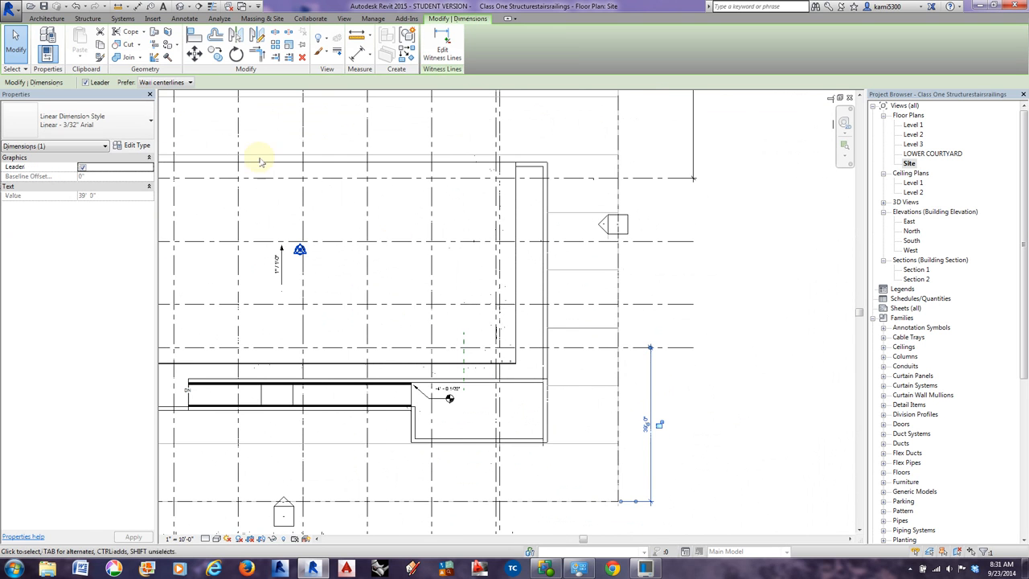
left_click(129, 129)
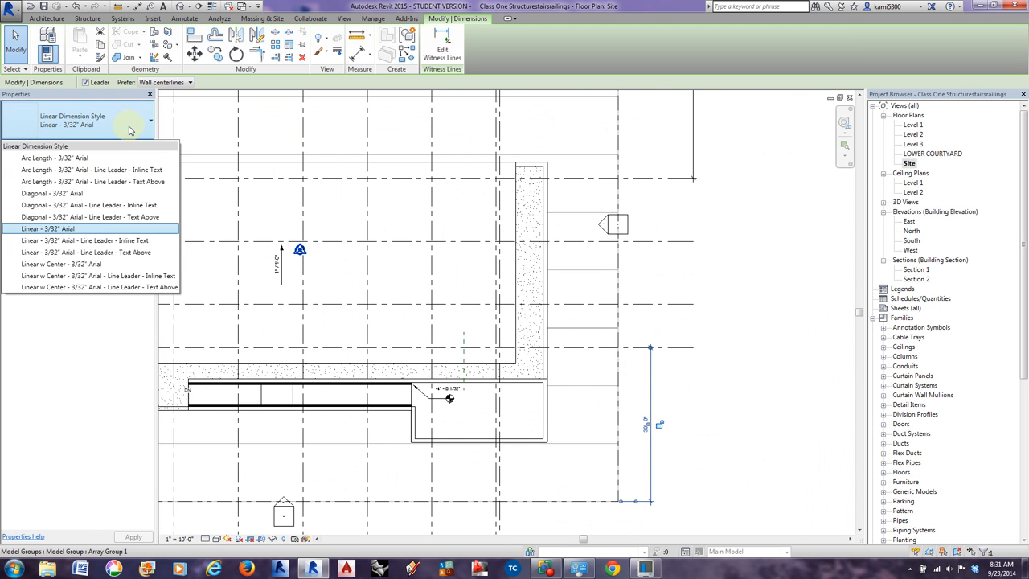
left_click(71, 229)
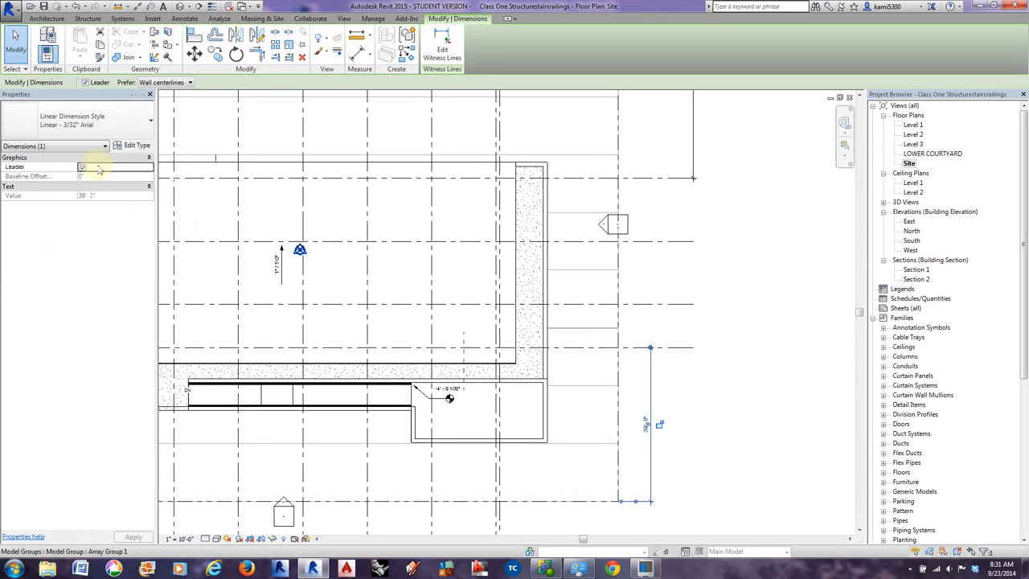
Try to duplicate the dimension's type as Linear - 3/32" Arial 2.
left_click(133, 145)
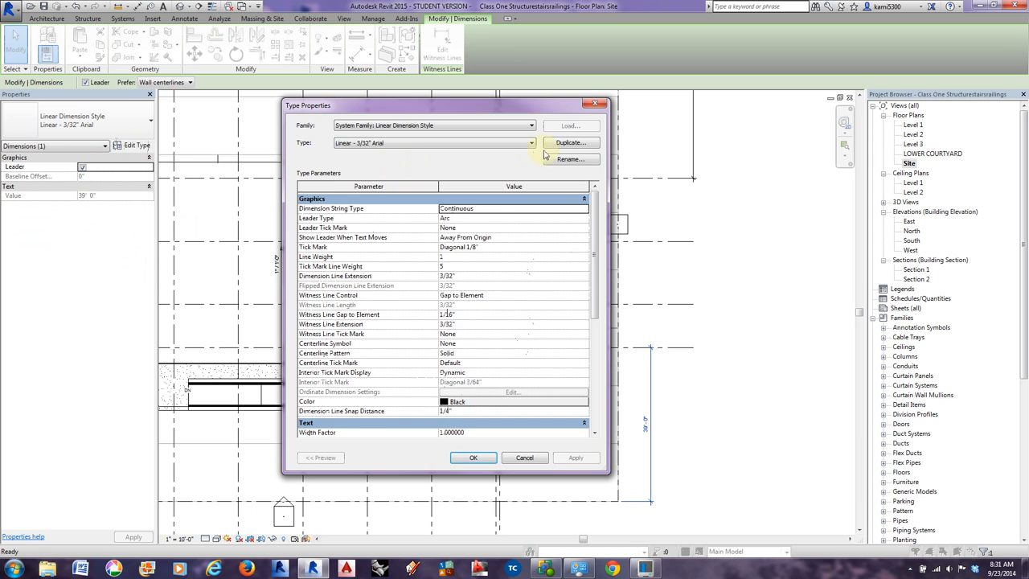
left_click(567, 143)
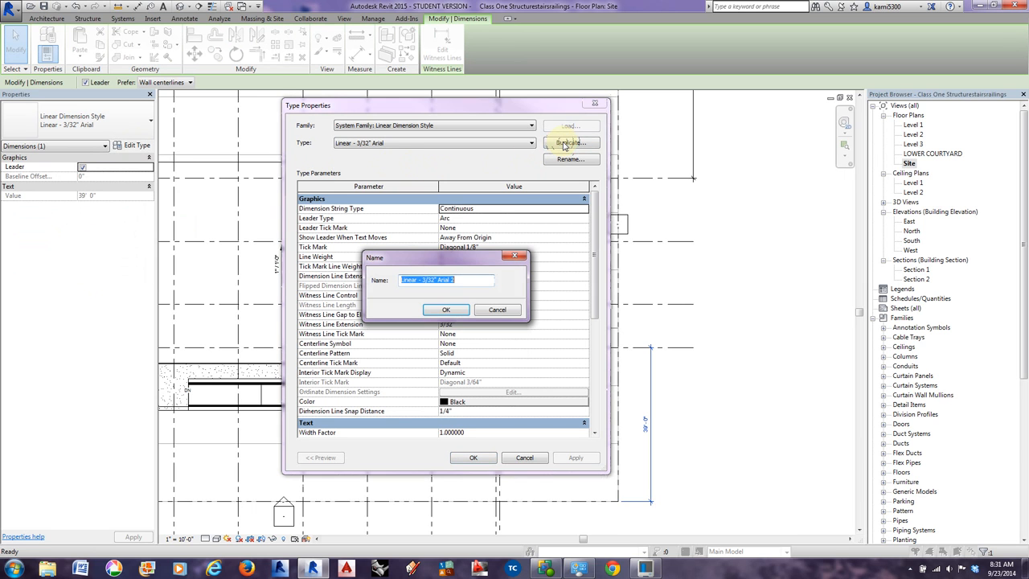
left_click(446, 311)
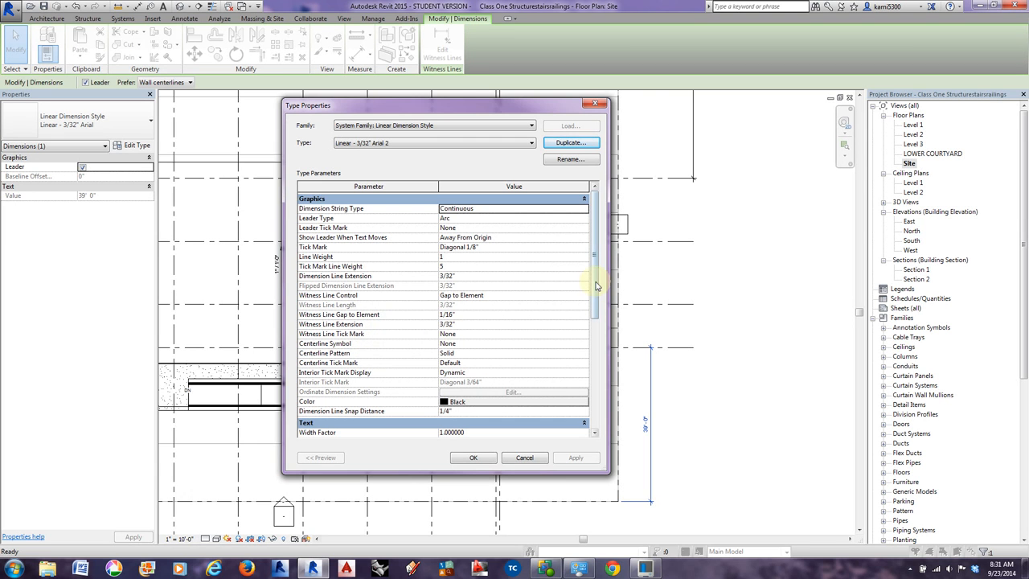
Override the project settings in the duplicated type's units format, review the rounding and unit choices, and discard the changes.
left_click_drag(594, 276, 607, 394)
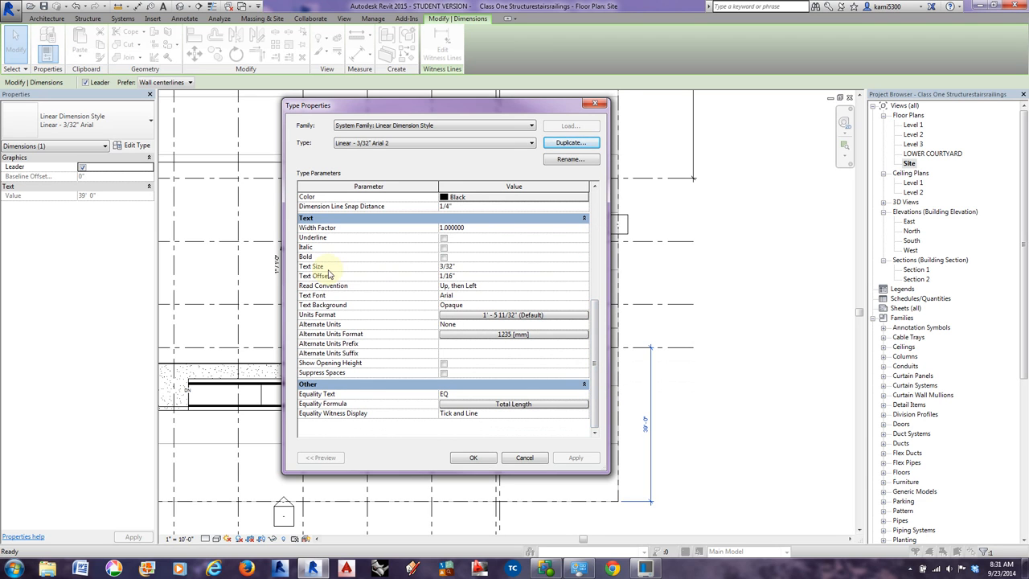
left_click(454, 315)
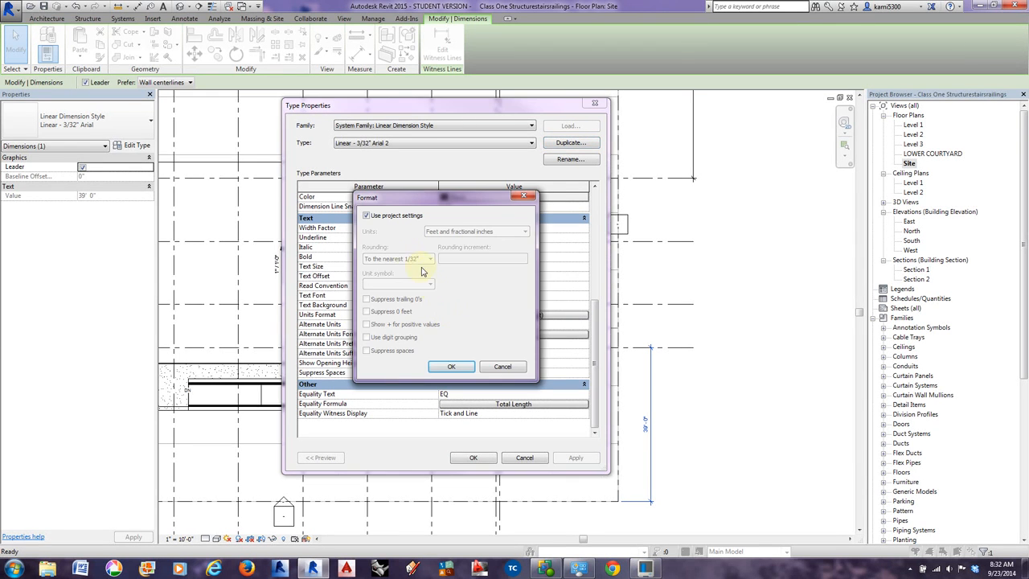
left_click(366, 217)
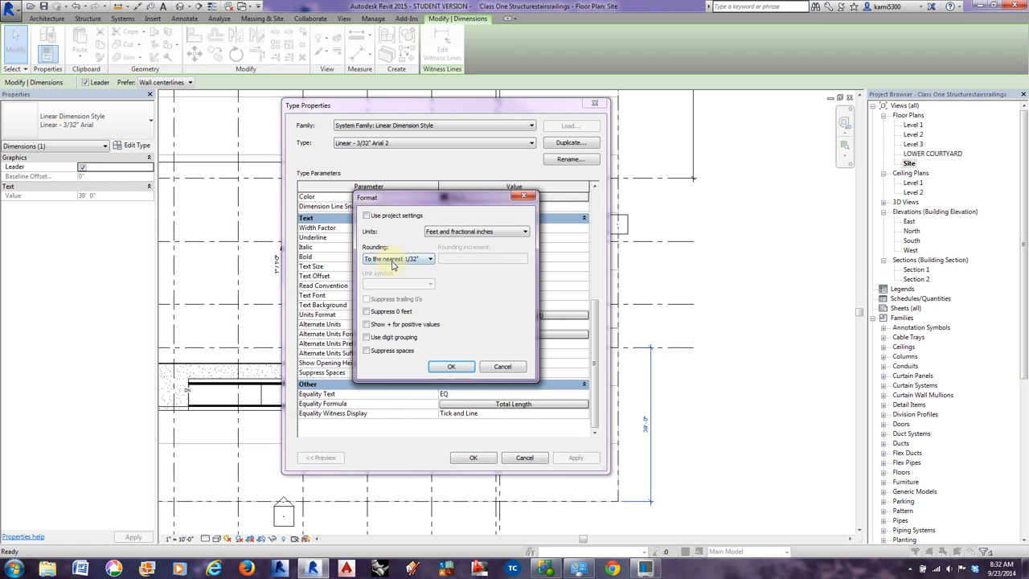
left_click(427, 259)
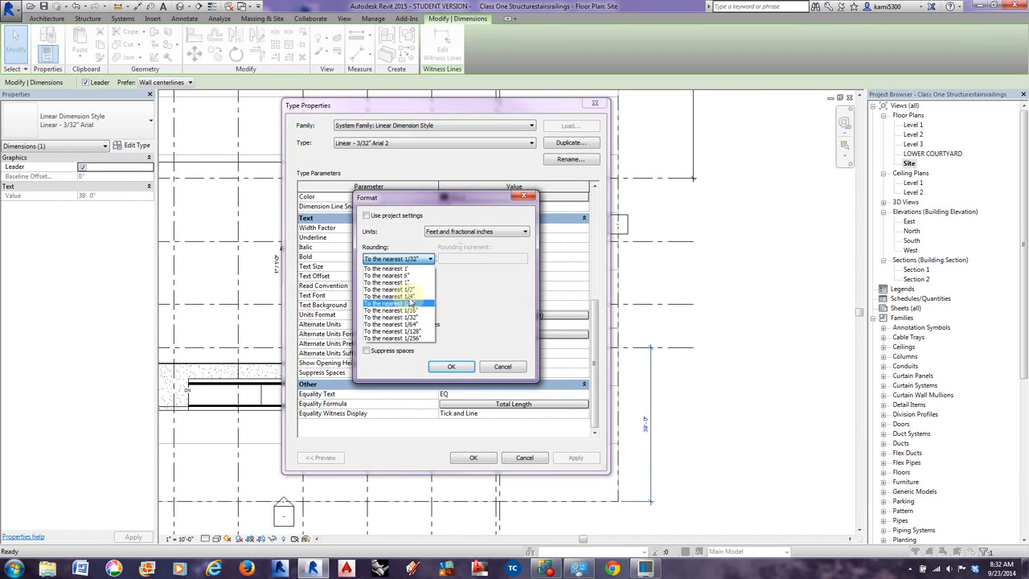
left_click(488, 233)
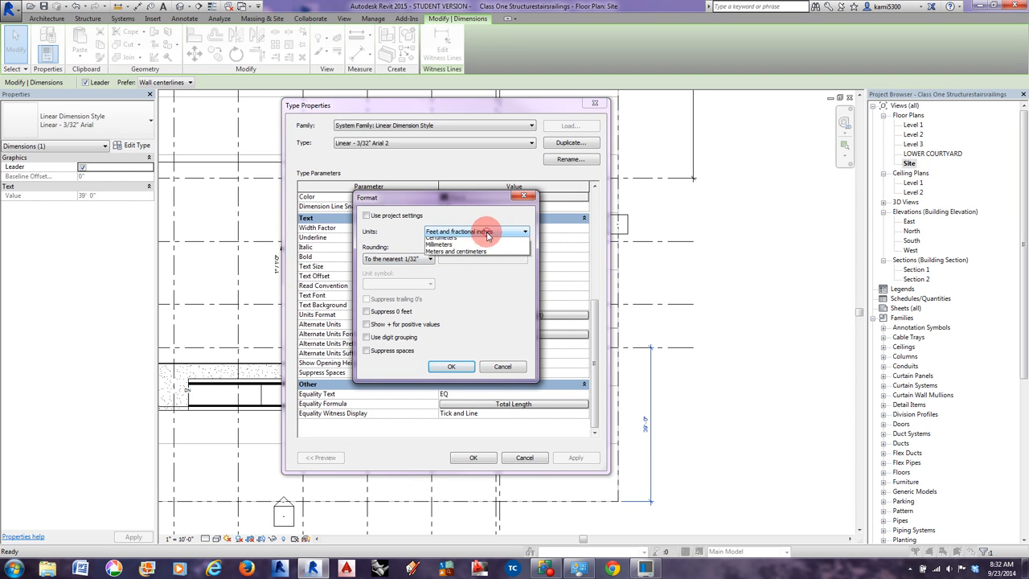
left_click(487, 231)
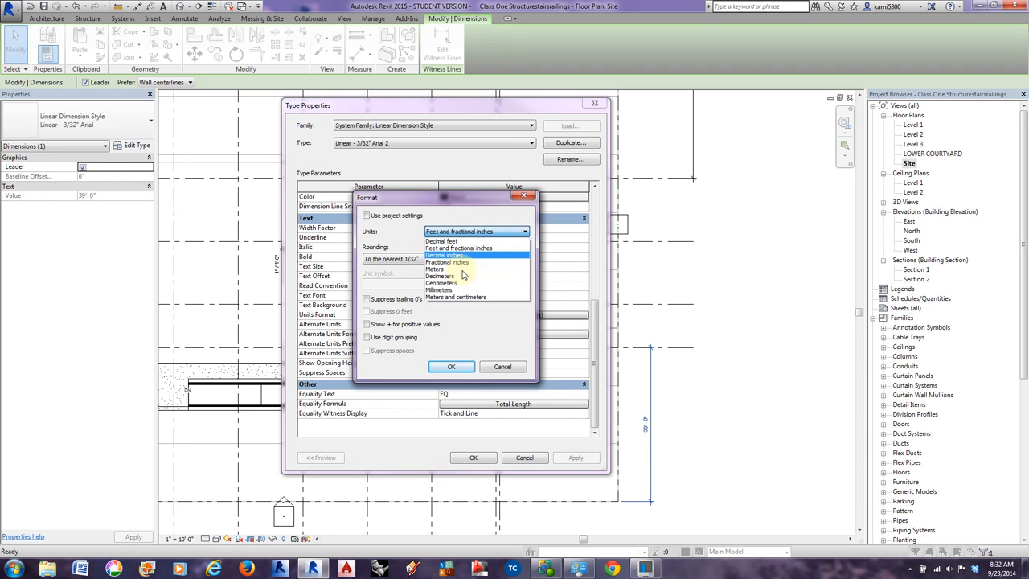
left_click(524, 199)
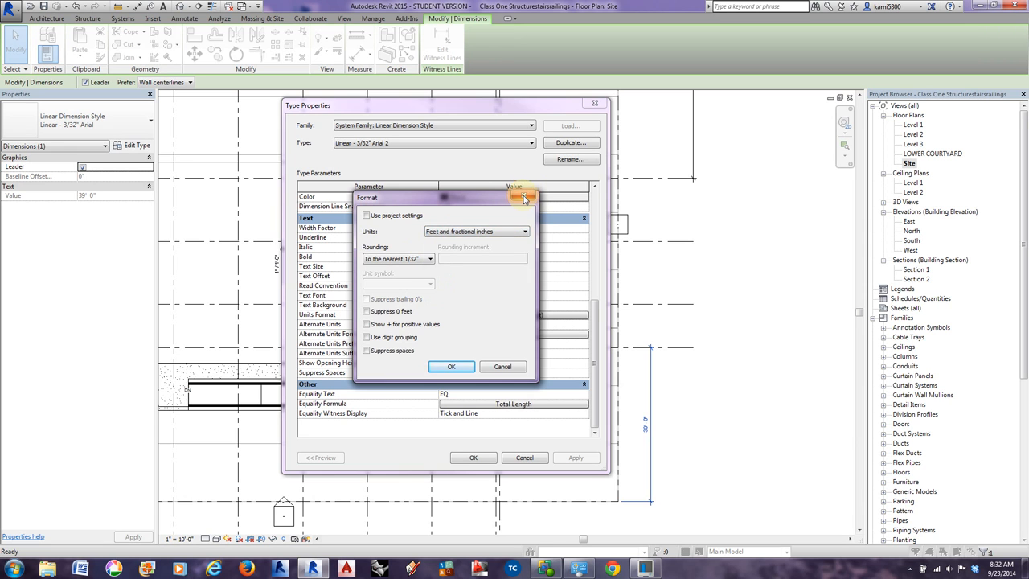
left_click(524, 197)
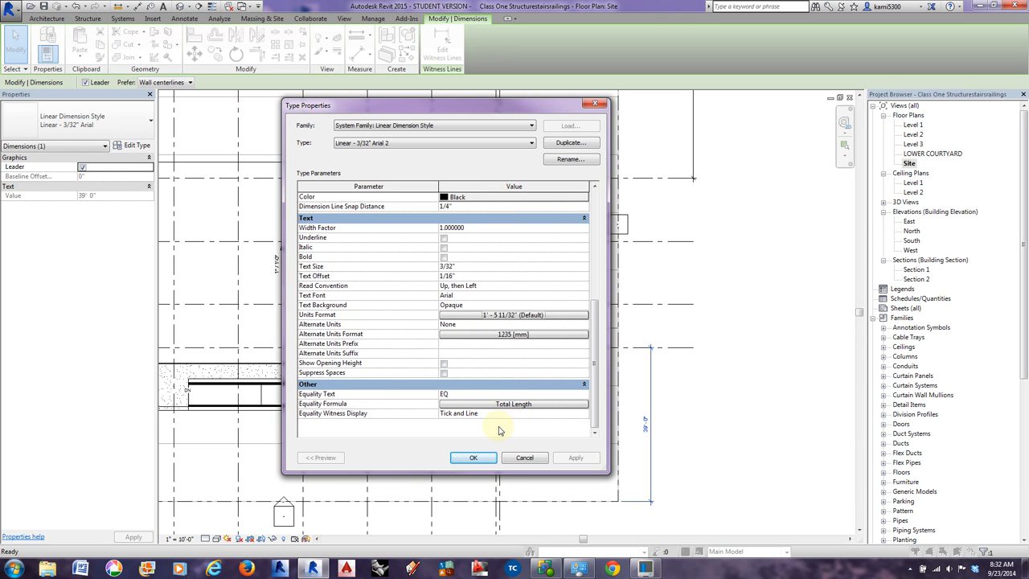
Review the alternate units format and cancel all type property changes for the dimension.
left_click(471, 460)
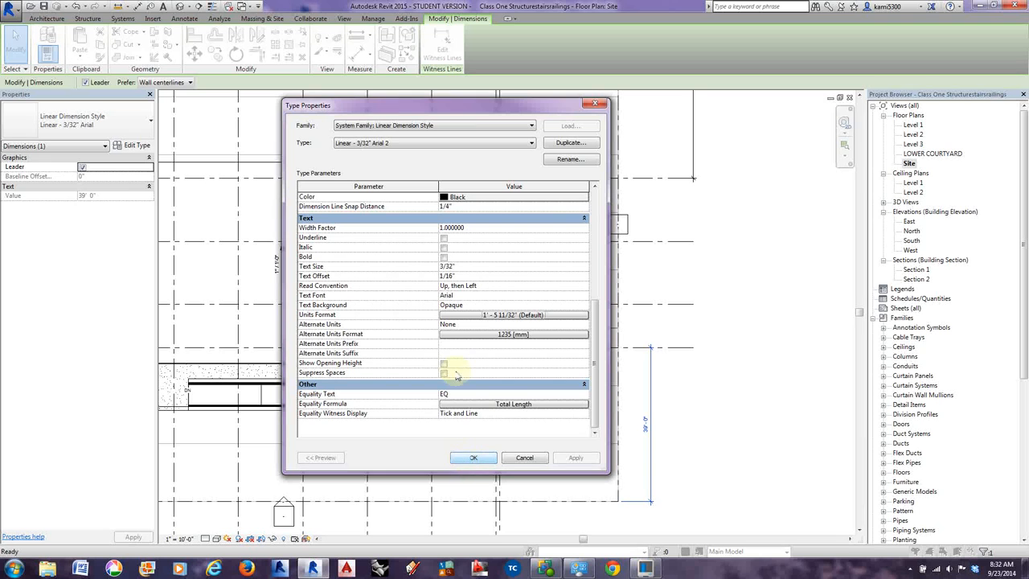
left_click(466, 334)
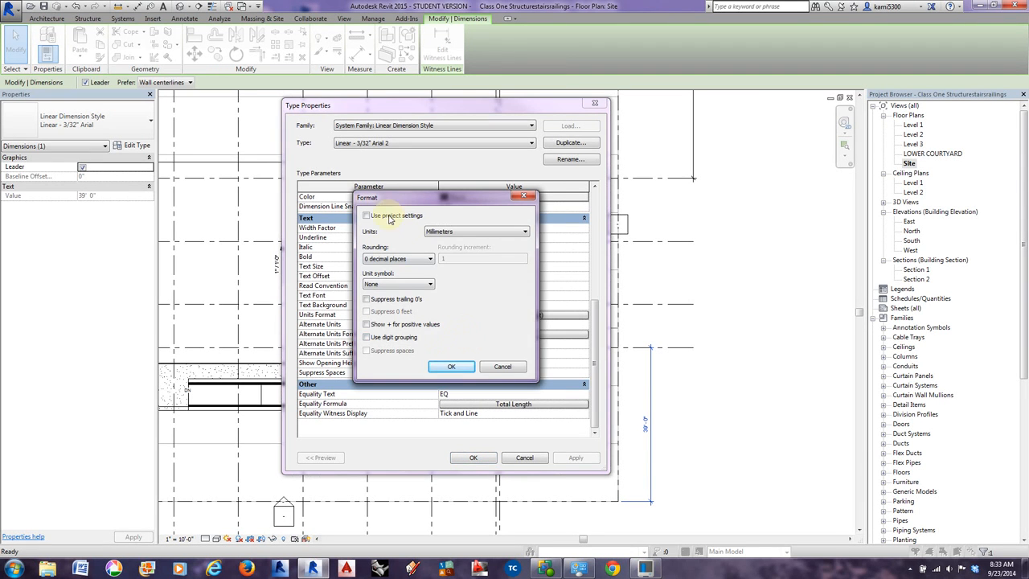
left_click(493, 366)
left_click(522, 459)
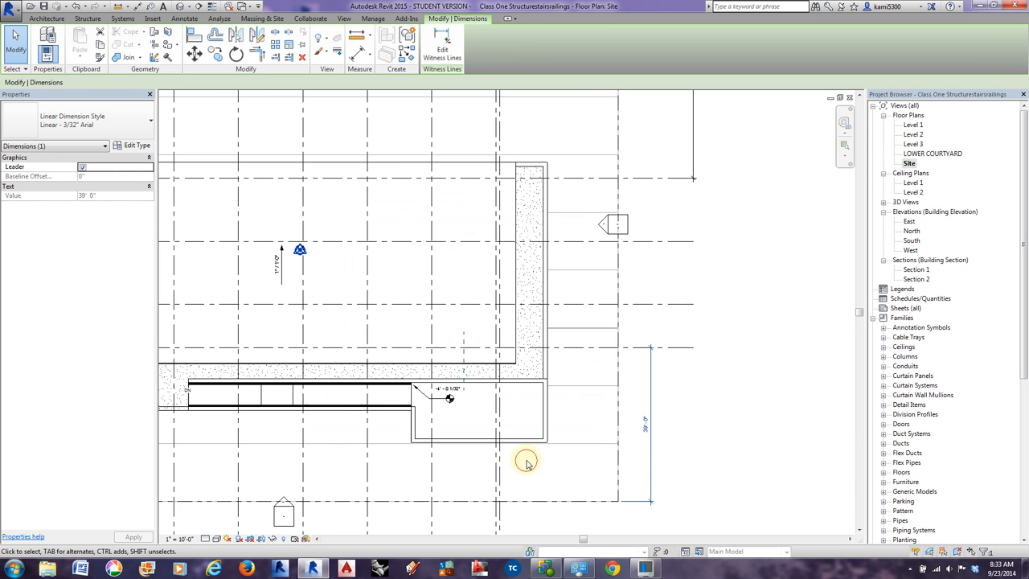
Add the suffix "offset" to the text of the dimension between grid line D and the south property line.
scroll(653, 430, "up", 2)
middle_click_drag(678, 452, 566, 445)
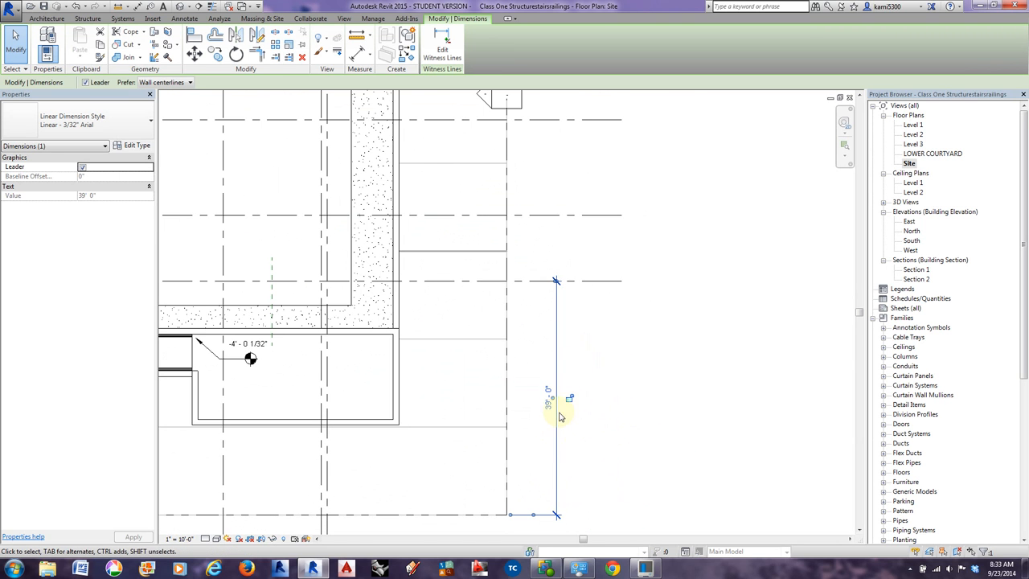
left_click(547, 406)
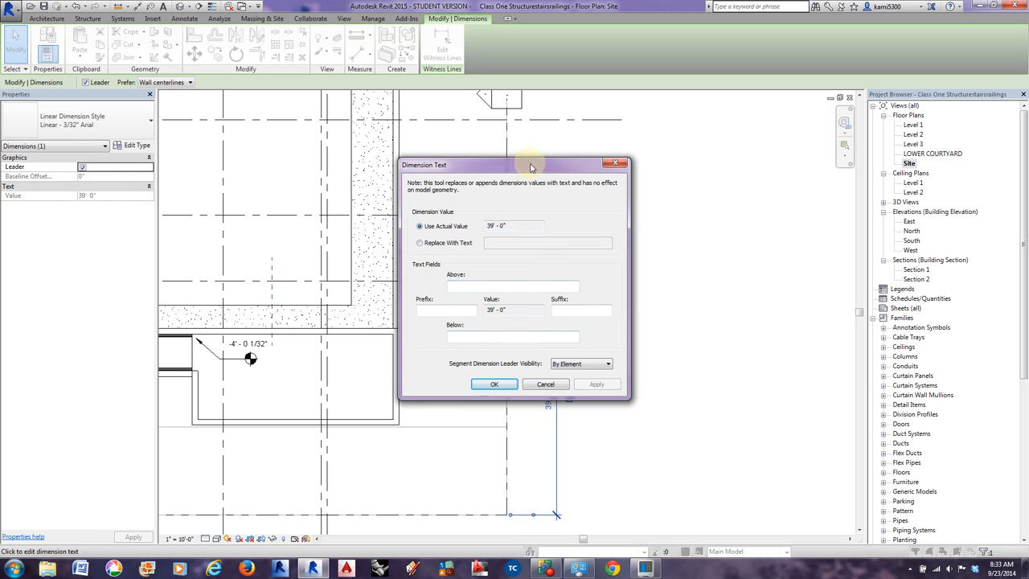
left_click_drag(530, 168, 759, 148)
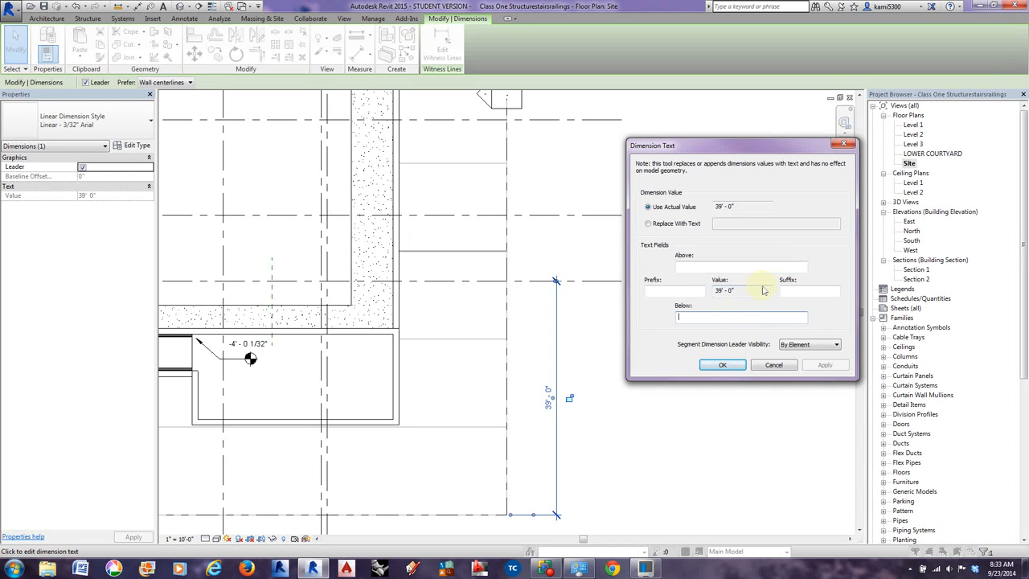
left_click(796, 291)
type("offset")
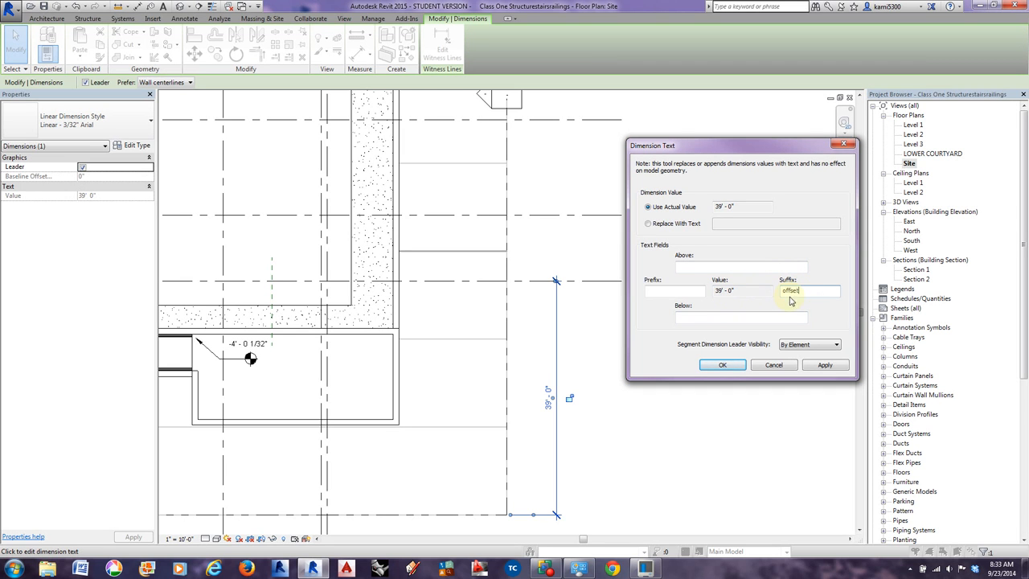
left_click(834, 369)
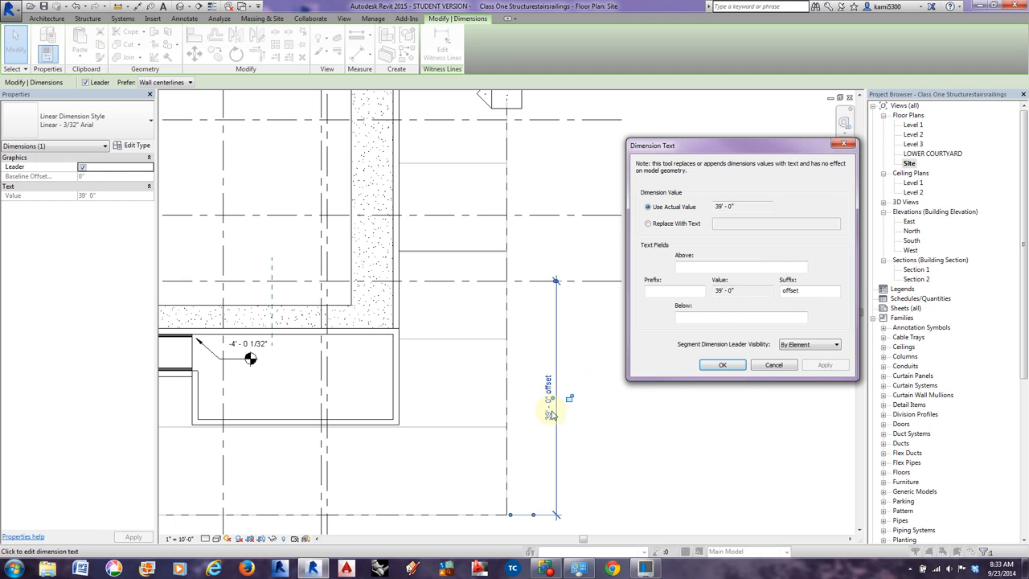
Review the replace-with-text option for the 39' - 0" offset dimension, discard the changes and deselect the dimension.
left_click(721, 317)
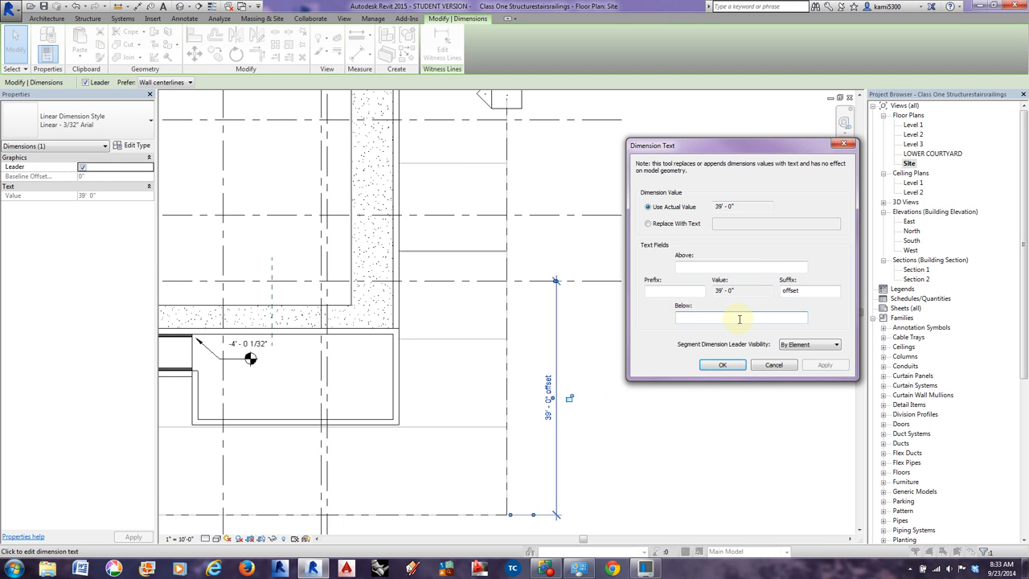
left_click(650, 224)
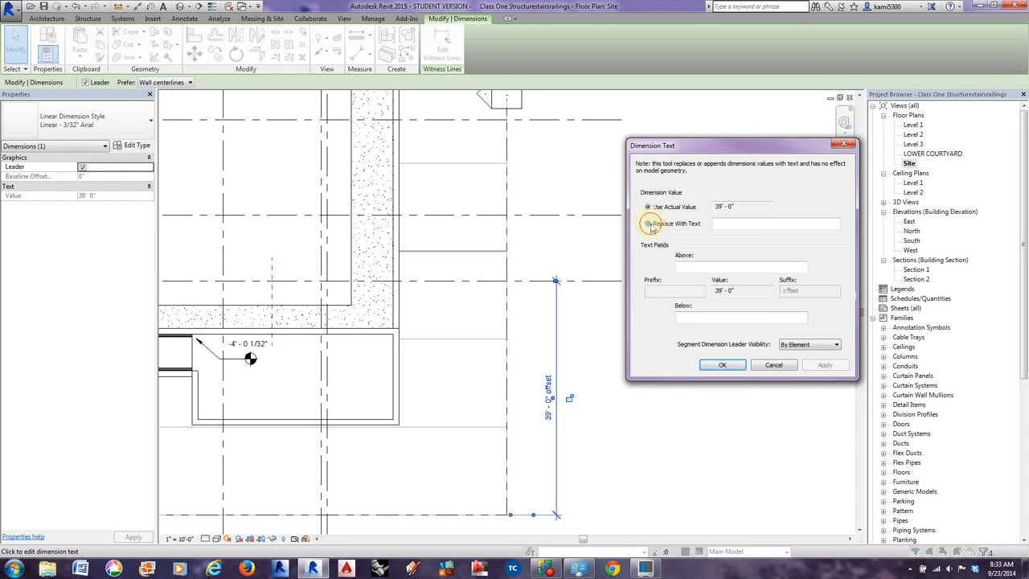
left_click(719, 224)
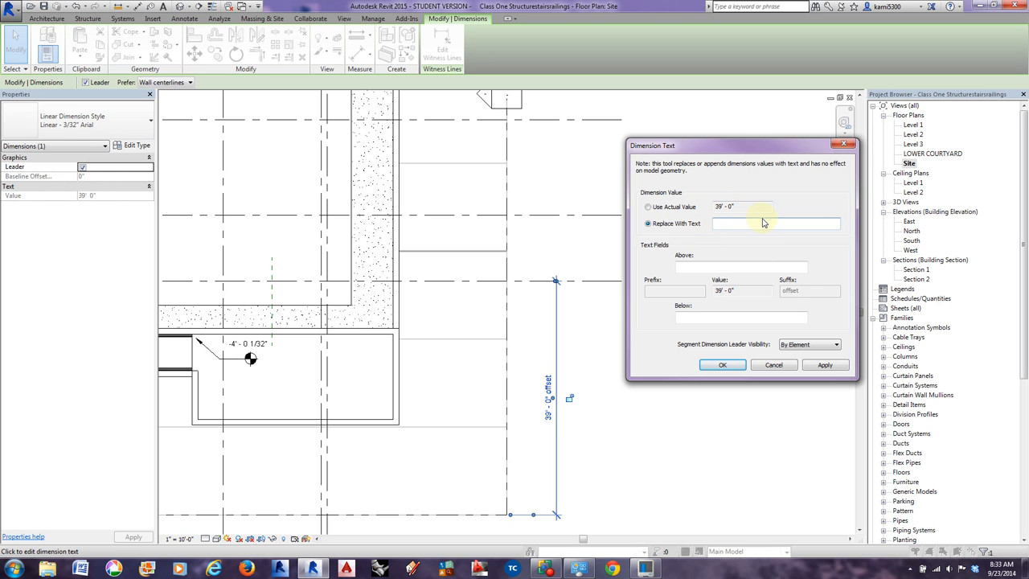
left_click(773, 365)
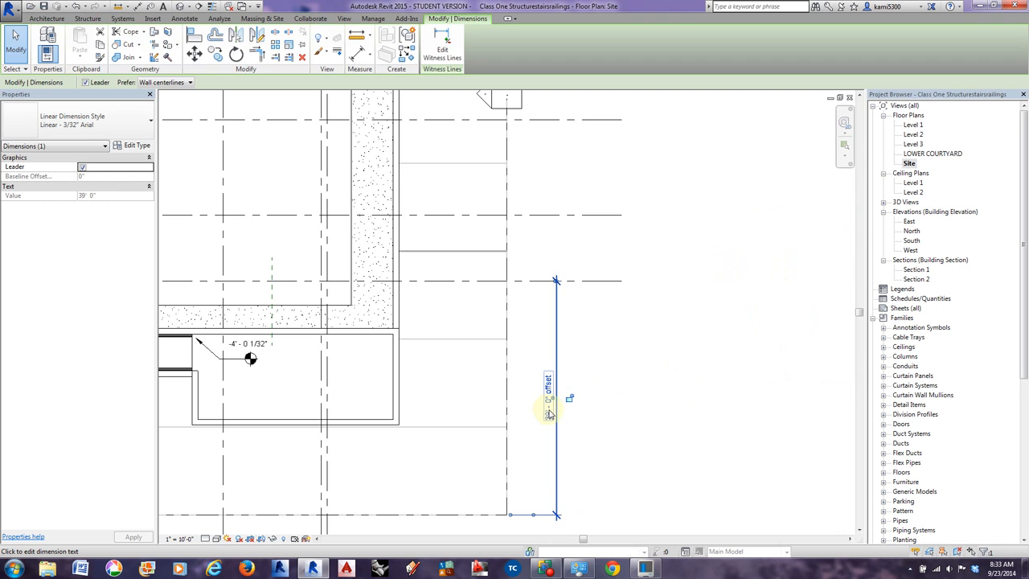
left_click(548, 414)
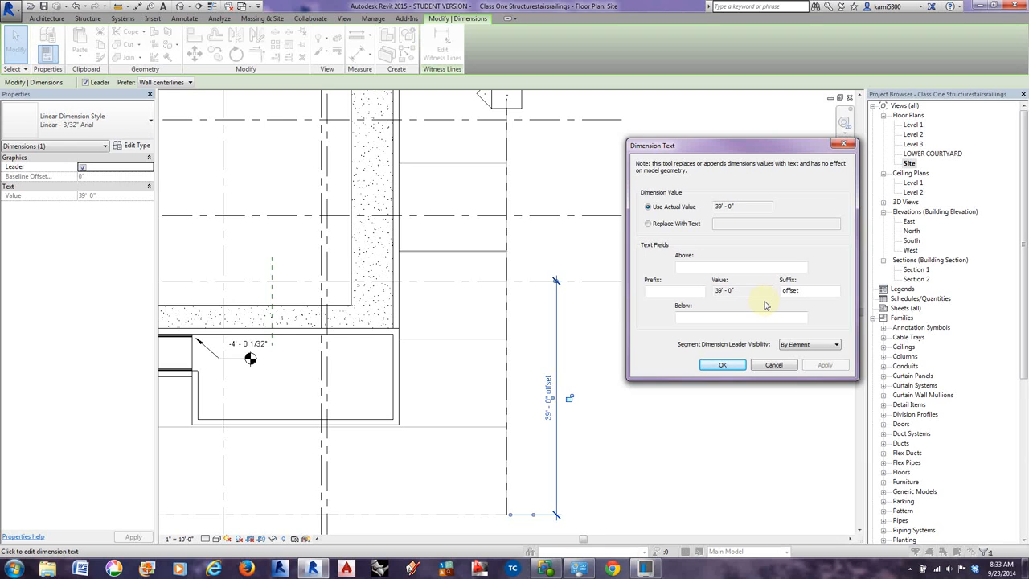
left_click(764, 364)
left_click(688, 352)
scroll(696, 348, "down", 2)
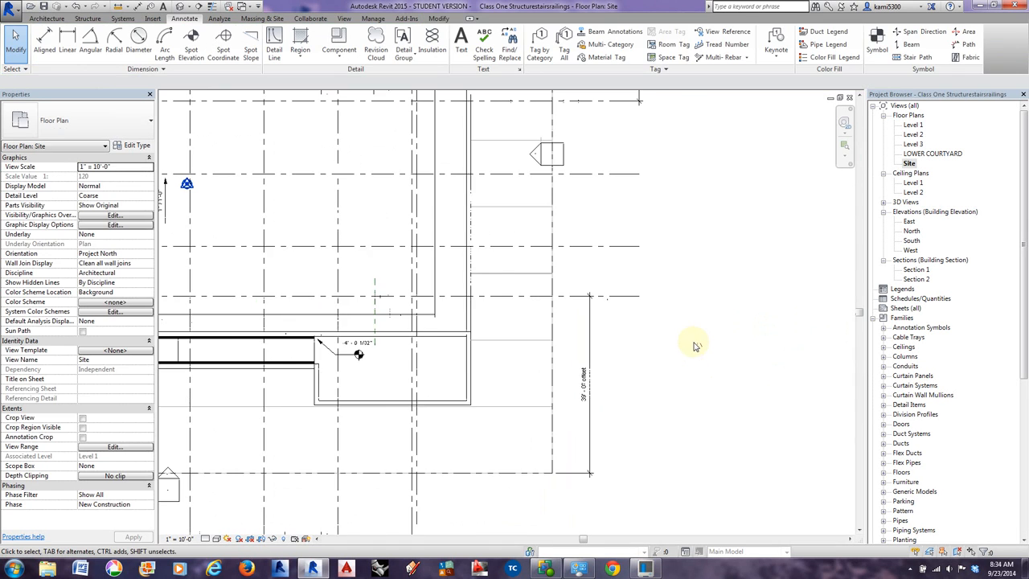
middle_click_drag(696, 347, 724, 368)
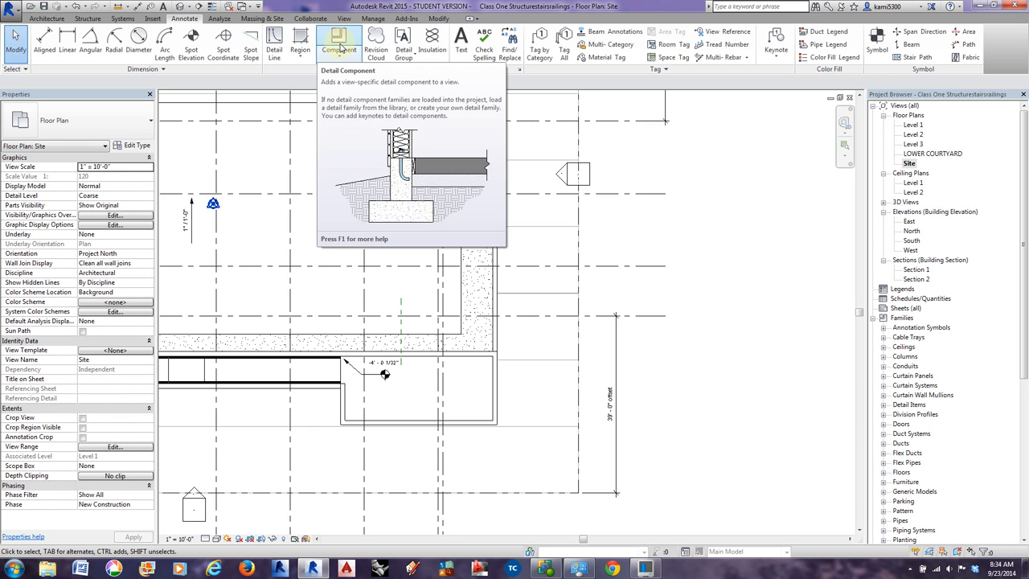
Start a rectangular detail line and review the line styles available for it.
left_click(273, 50)
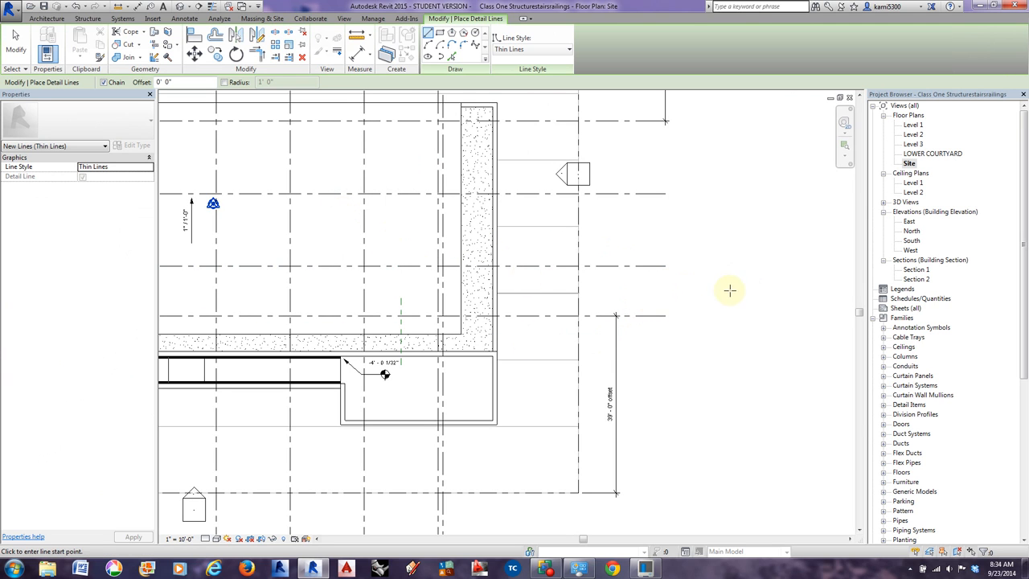
left_click(440, 33)
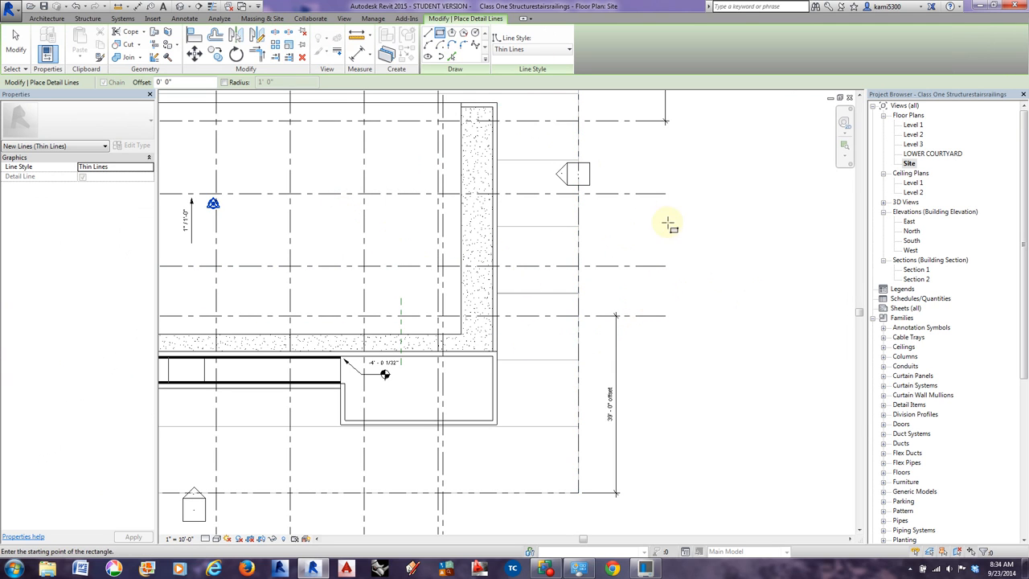
left_click(532, 49)
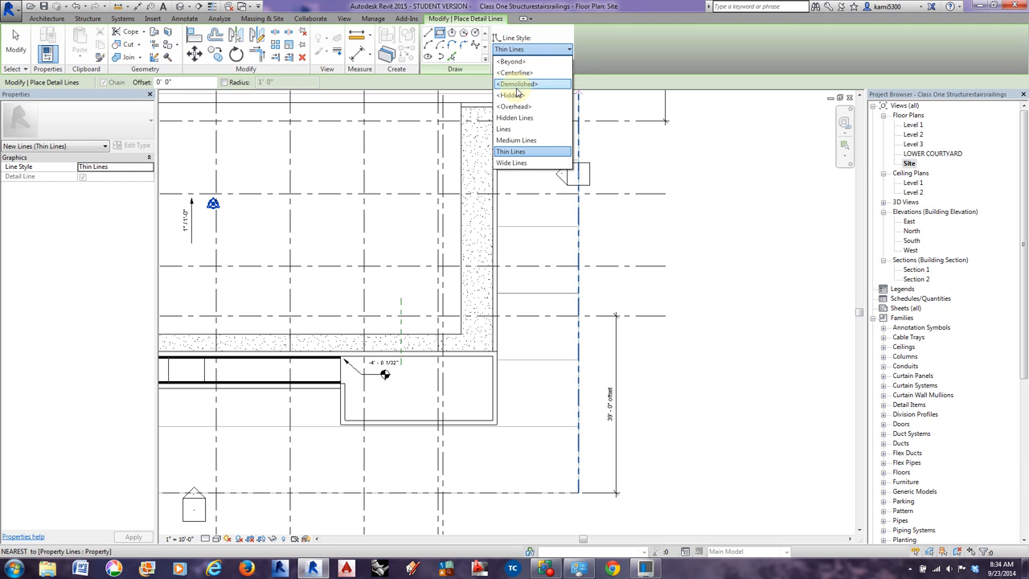
Examine the project's model line weights table, close it without changes and leave the detail line command.
left_click(376, 18)
left_click(375, 17)
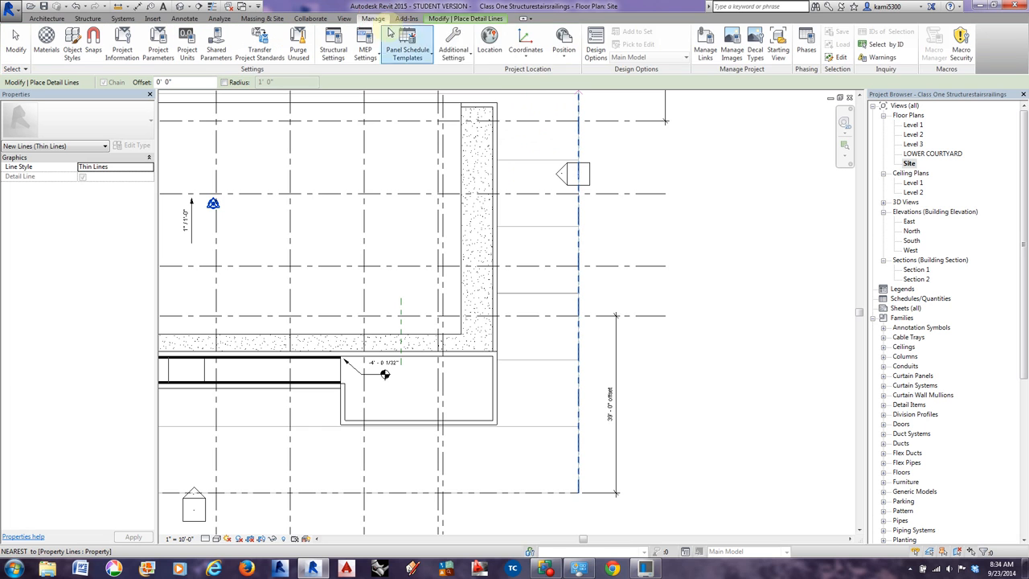
left_click(462, 63)
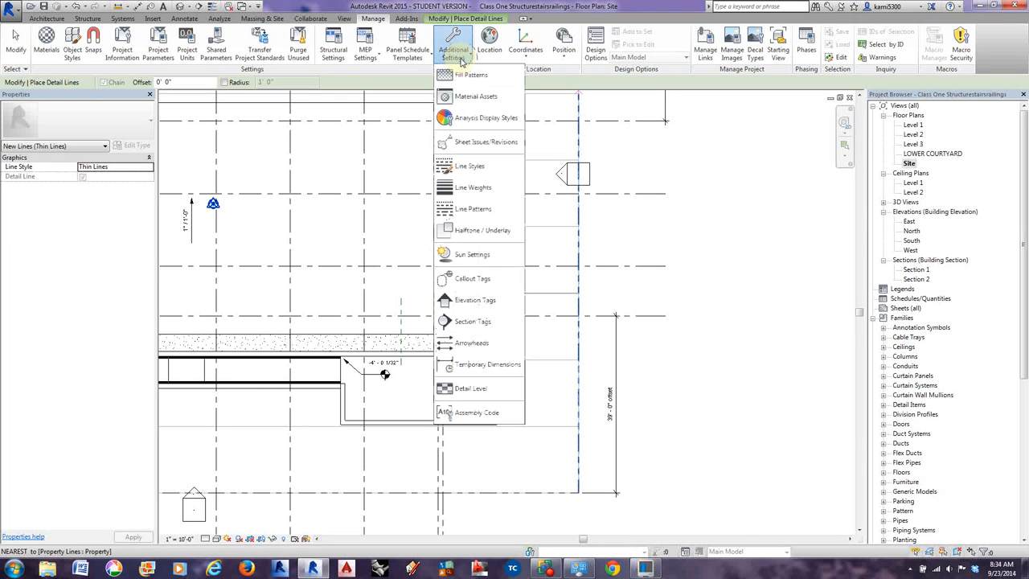
left_click(478, 188)
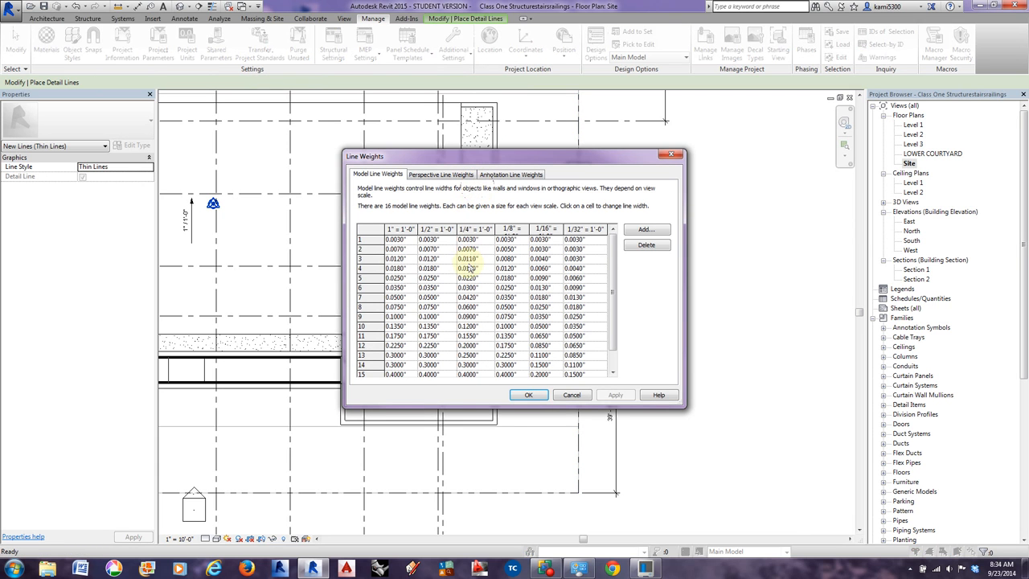
mouse_move(613, 256)
left_mouse_down()
mouse_move(610, 313)
mouse_move(611, 243)
left_mouse_up()
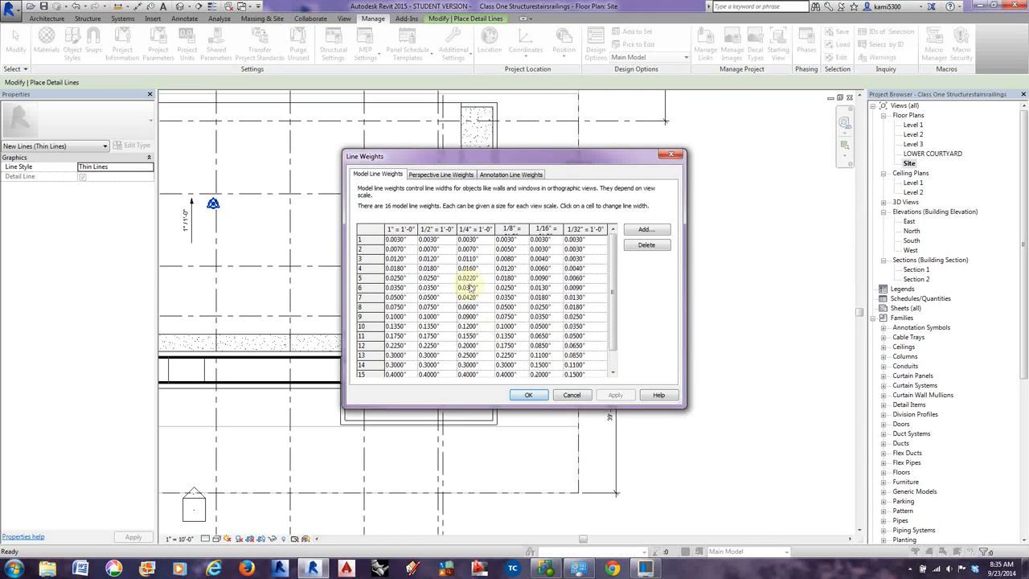
left_click(570, 396)
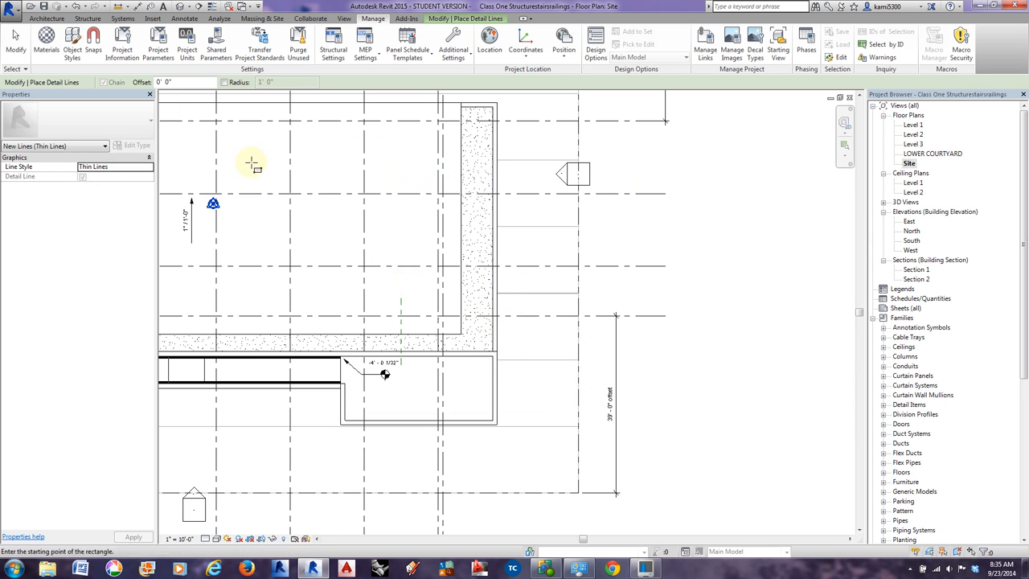
key("Escape")
key("Escape")
Inspect the type properties of the east Generic - 12" Masonry wall, cancel without changes and deselect the wall.
left_click(496, 202)
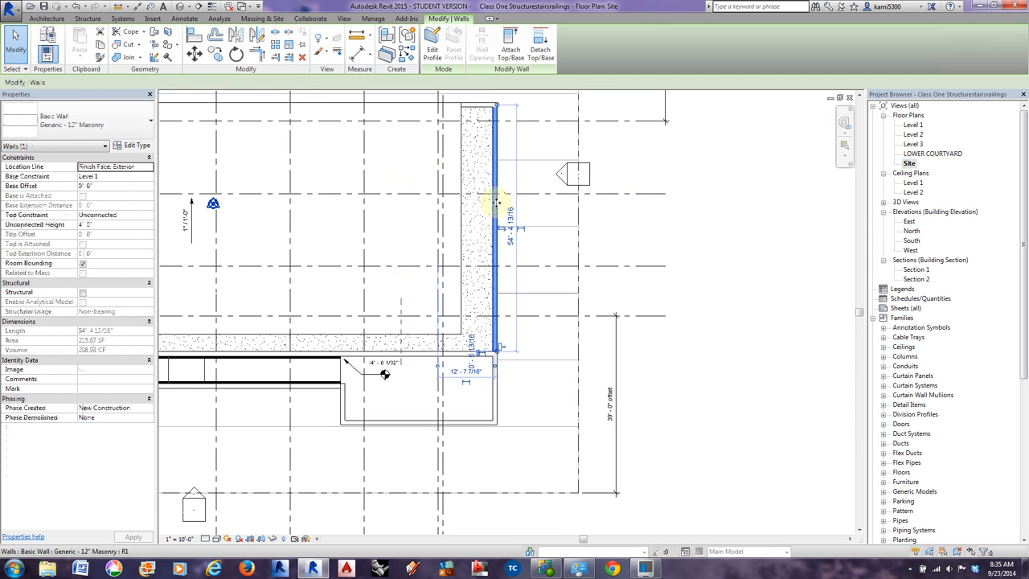
left_click(132, 145)
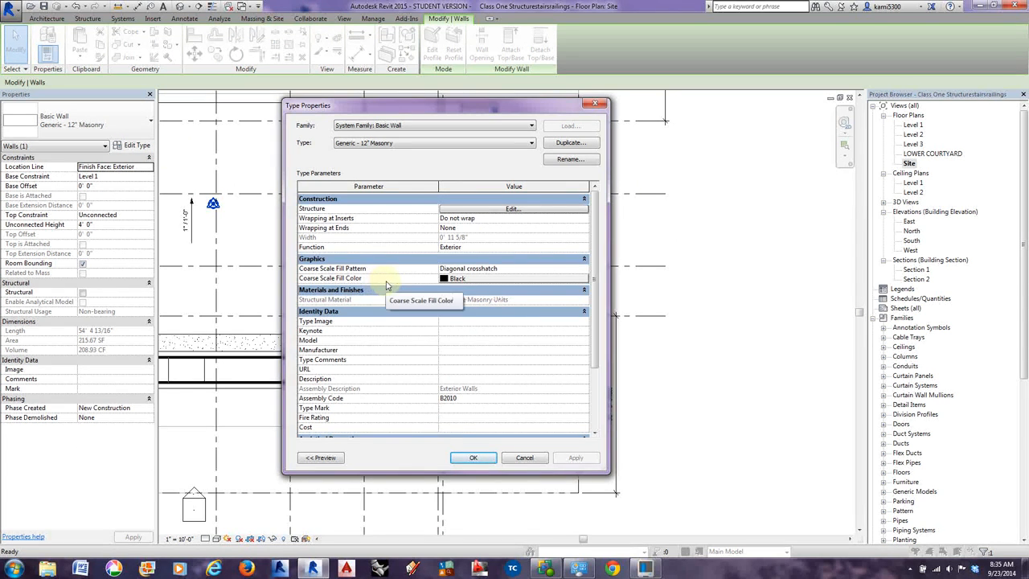
left_click(524, 458)
left_click(652, 157)
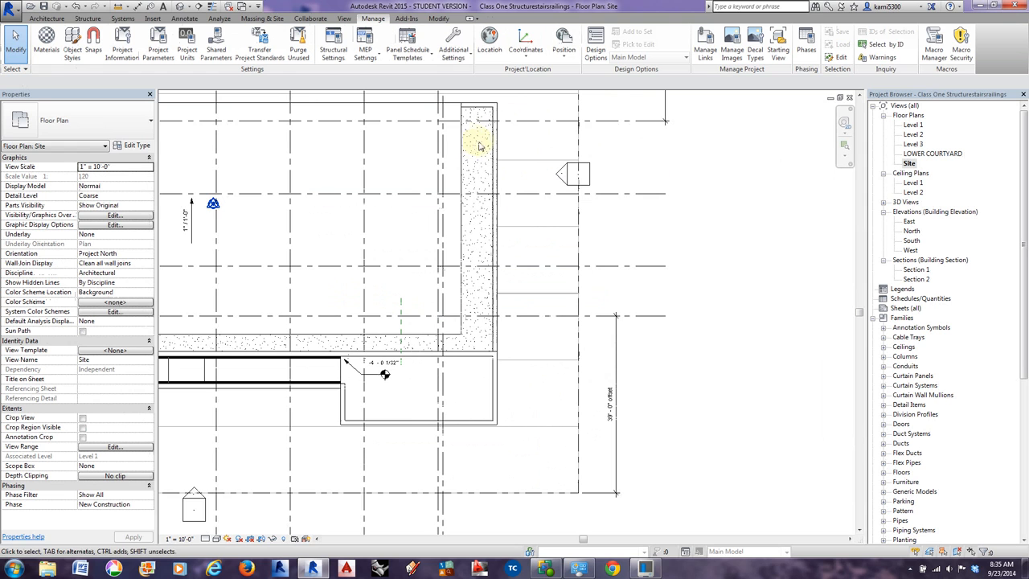
Open the project's line styles and examine the weights, colors and patterns of the Lines subcategories.
left_click(562, 53)
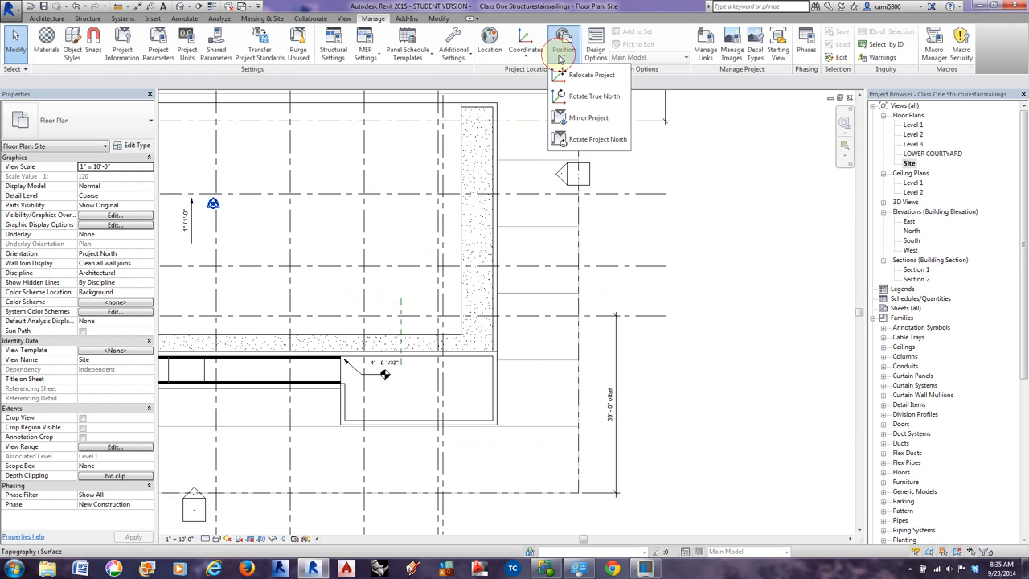
left_click(407, 54)
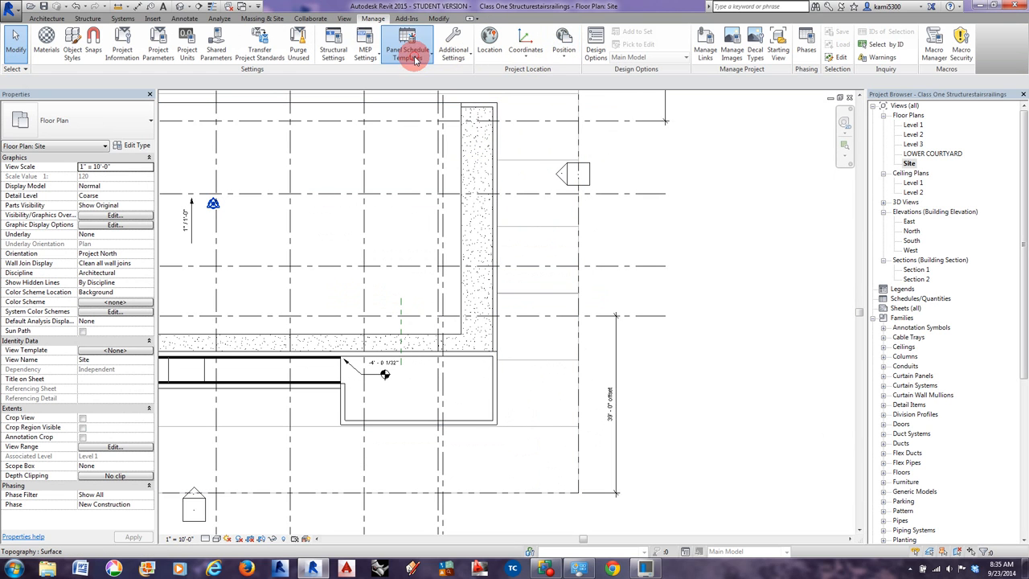
left_click(454, 55)
left_click(465, 167)
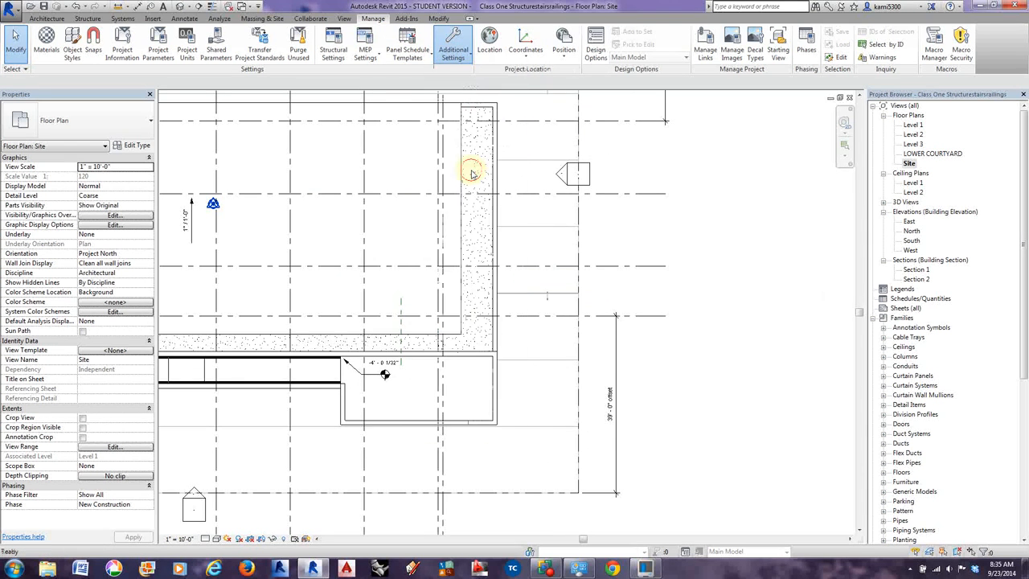
left_click(322, 208)
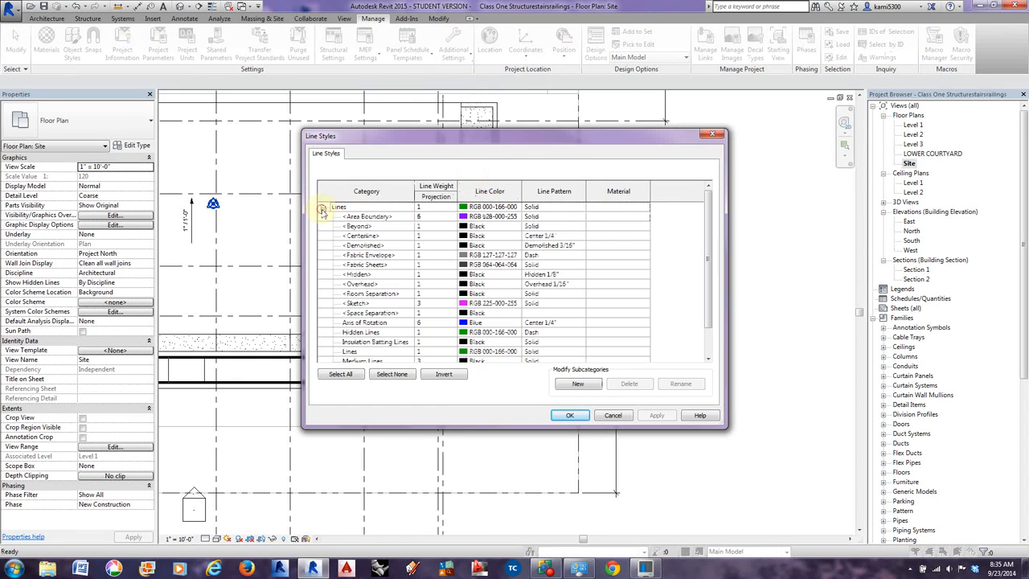
scroll(393, 304, "down", 3)
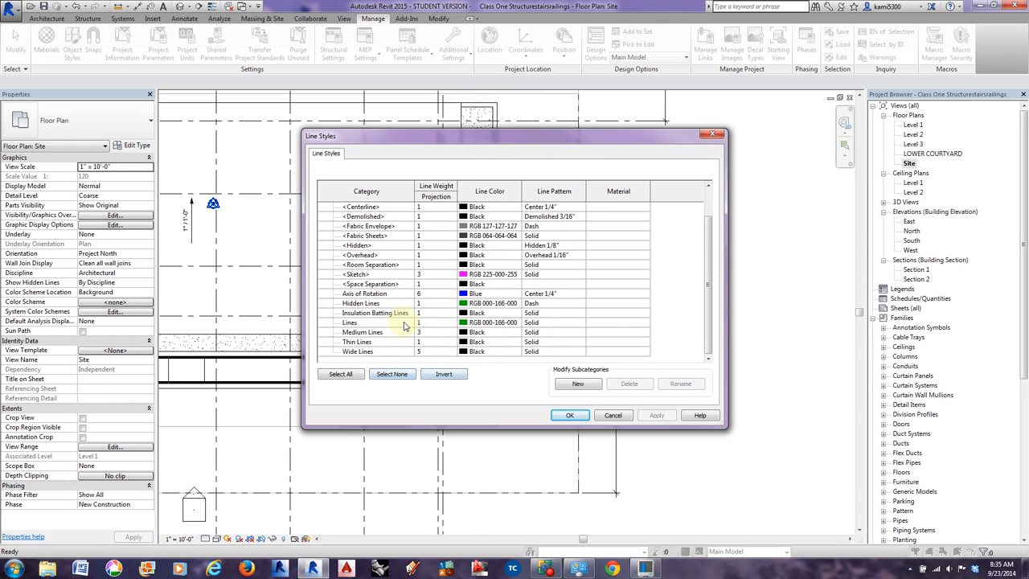
scroll(357, 314, "up", 3)
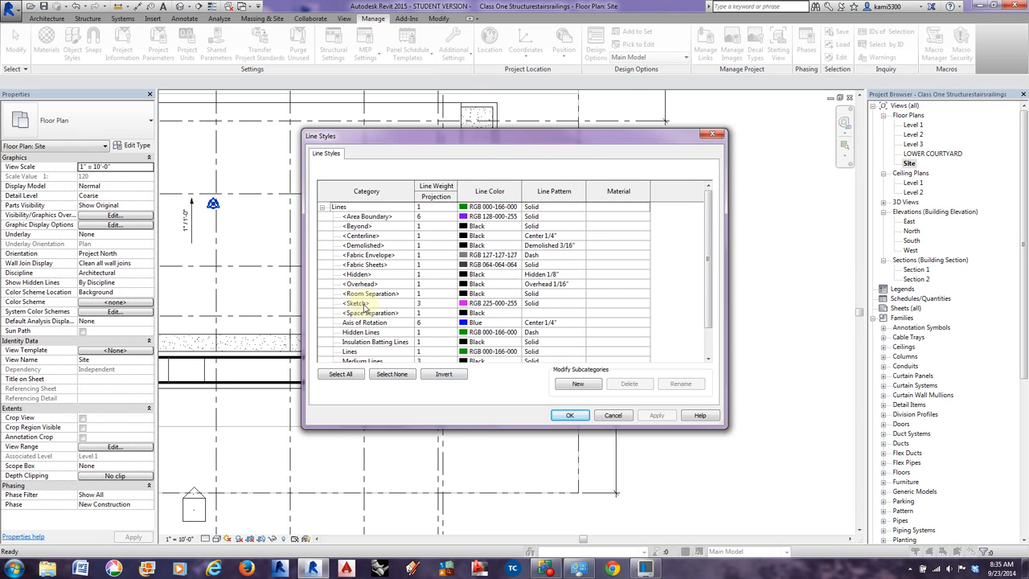
scroll(358, 333, "down", 3)
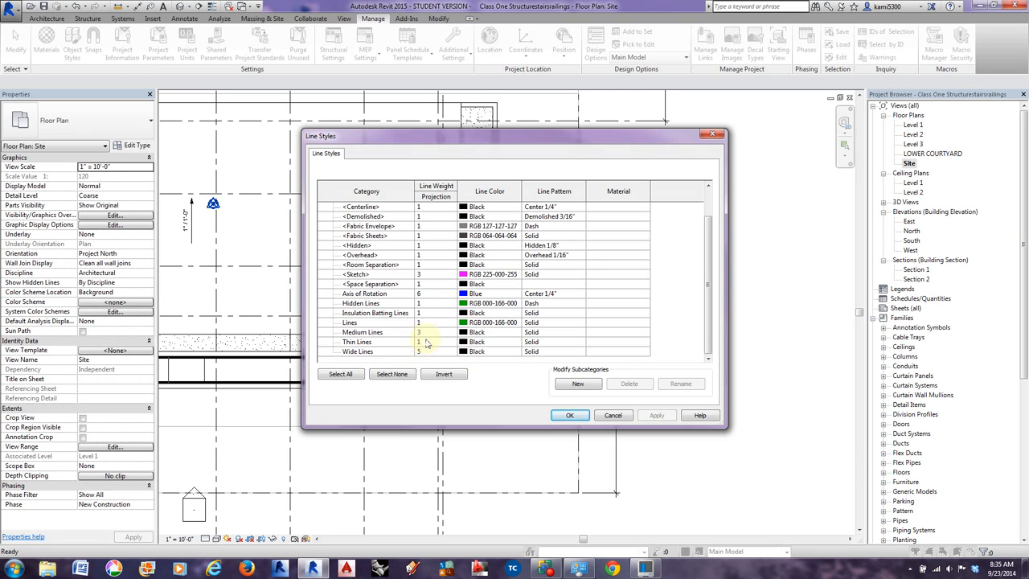
Create a new Lines subcategory named cfgjkdcjtcth with a projection line weight of 6.
left_click(577, 384)
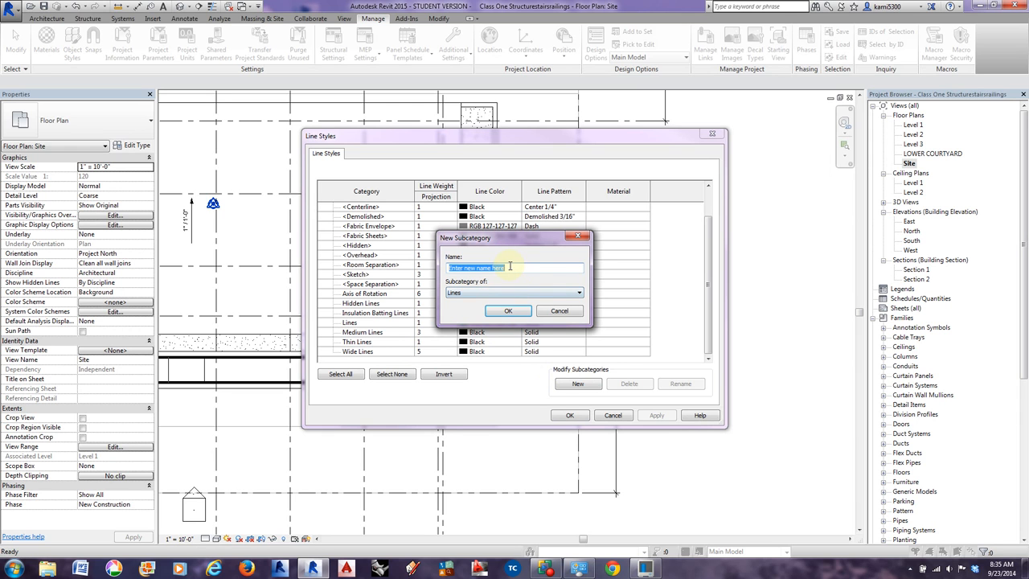
type("cfgjkdcjtcth")
left_click(508, 310)
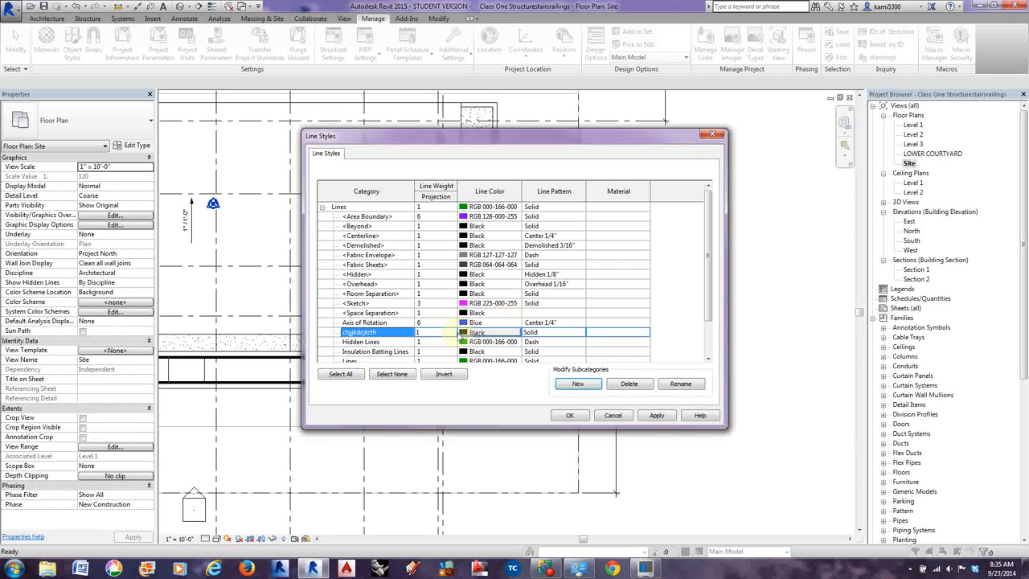
left_click(434, 331)
left_click(452, 332)
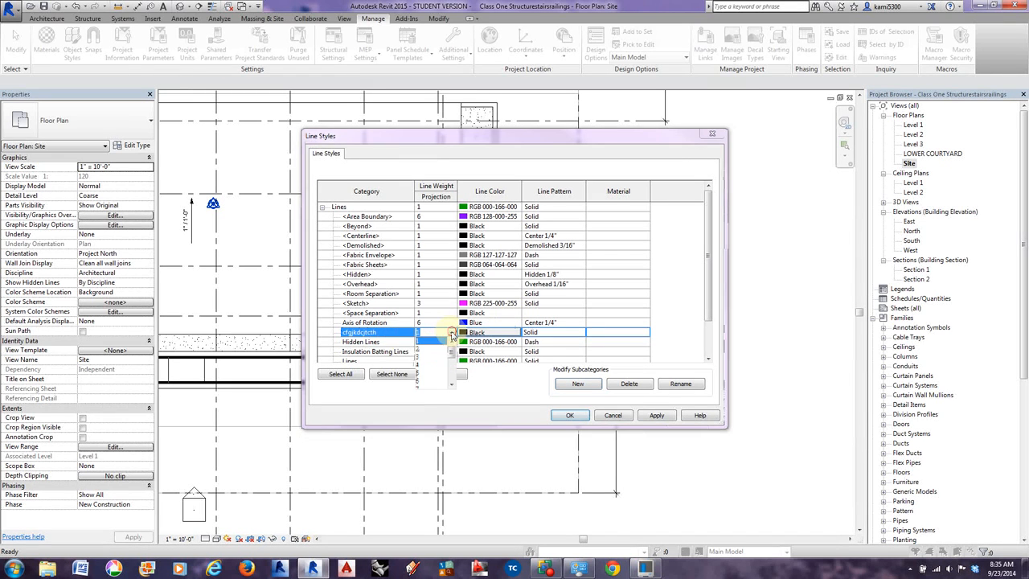
left_click(426, 382)
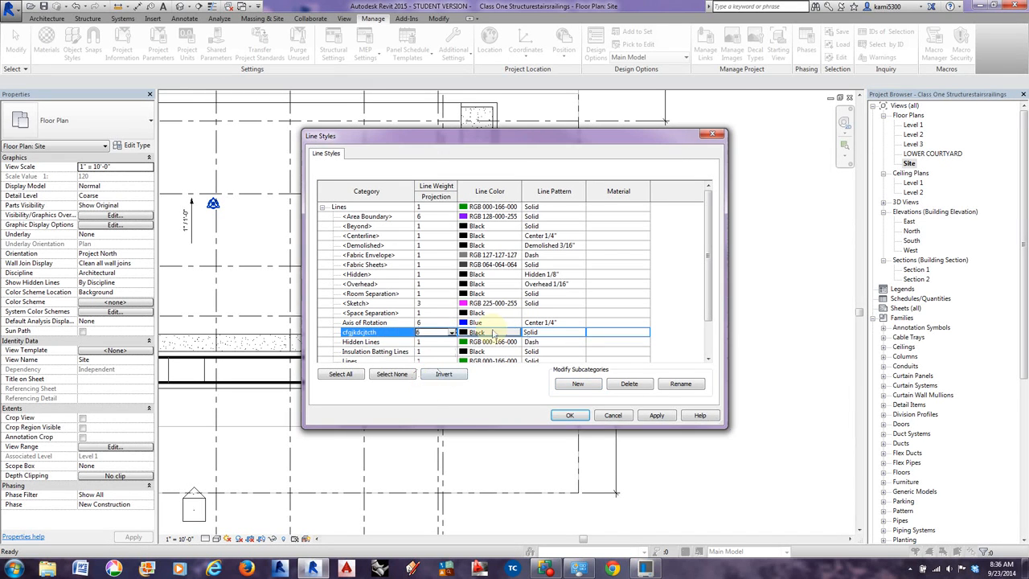
left_click(568, 414)
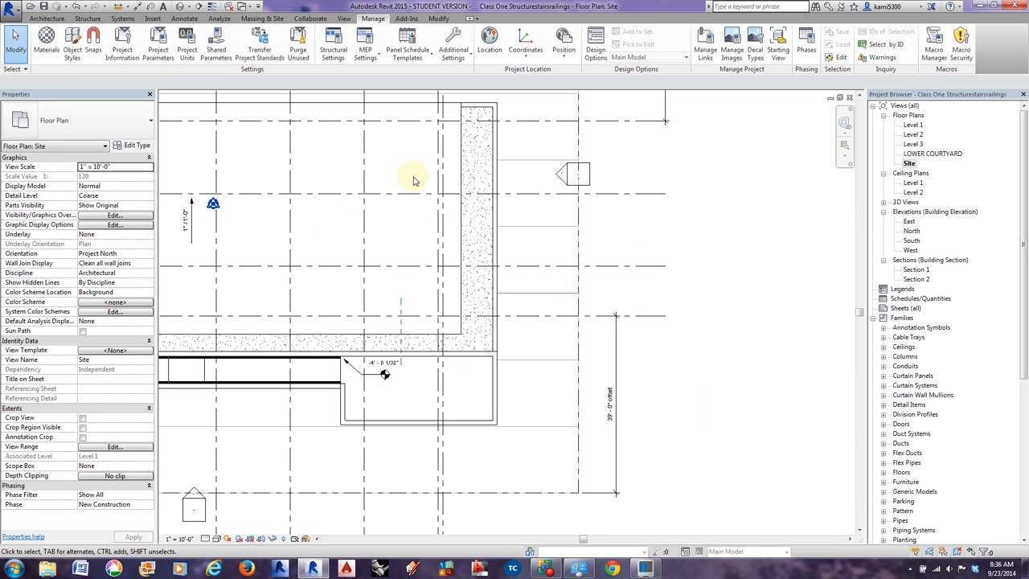
Check the detail line style choices for the new cfgjkdcjtcth style, then leave the command without drawing.
left_click(184, 17)
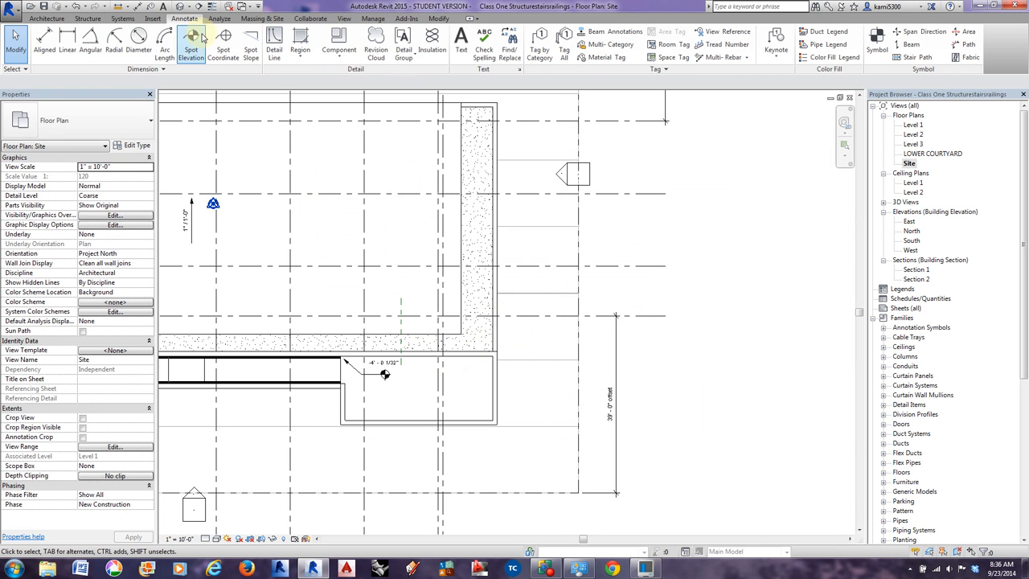
left_click(274, 44)
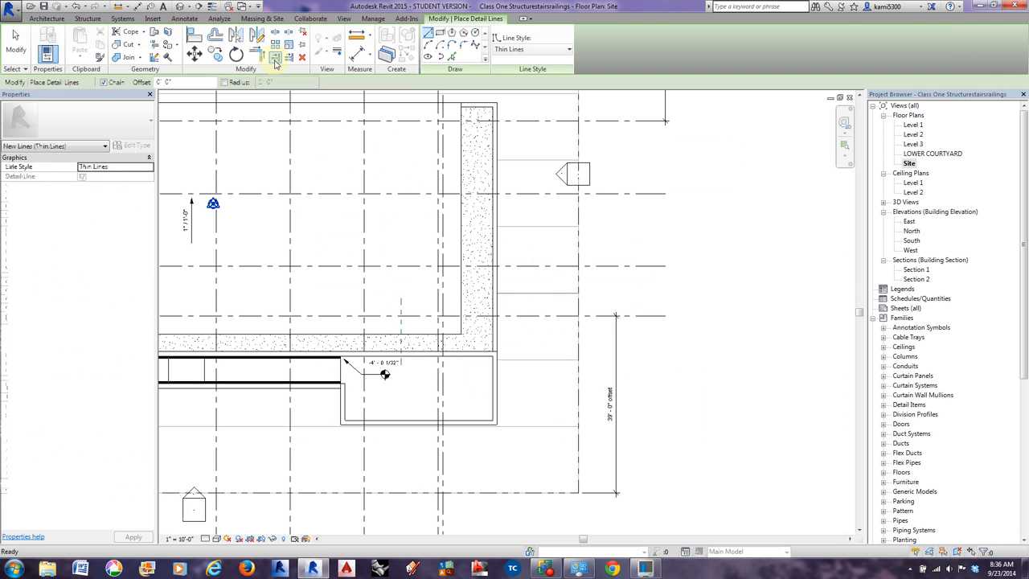
left_click(543, 50)
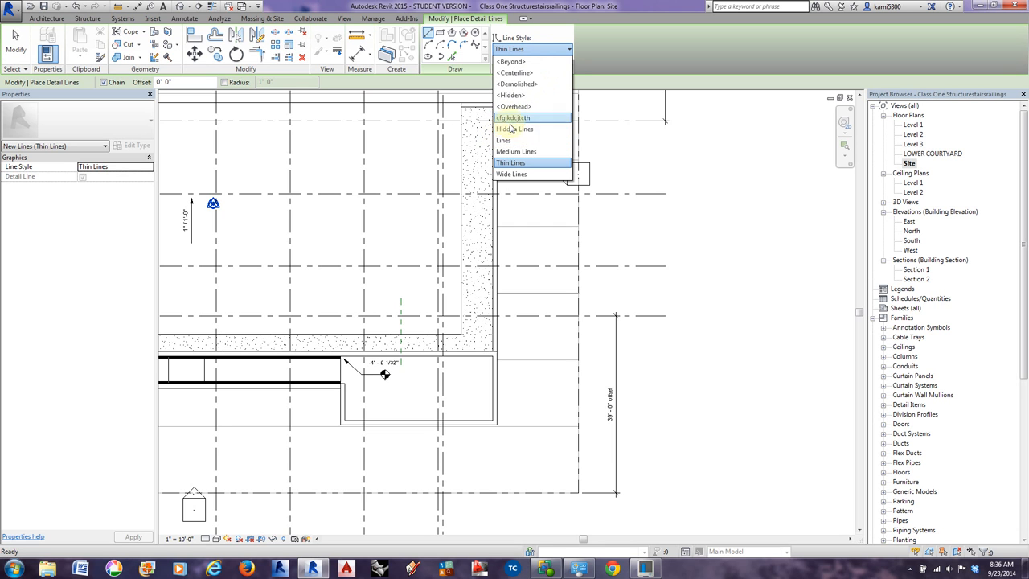
left_click(650, 153)
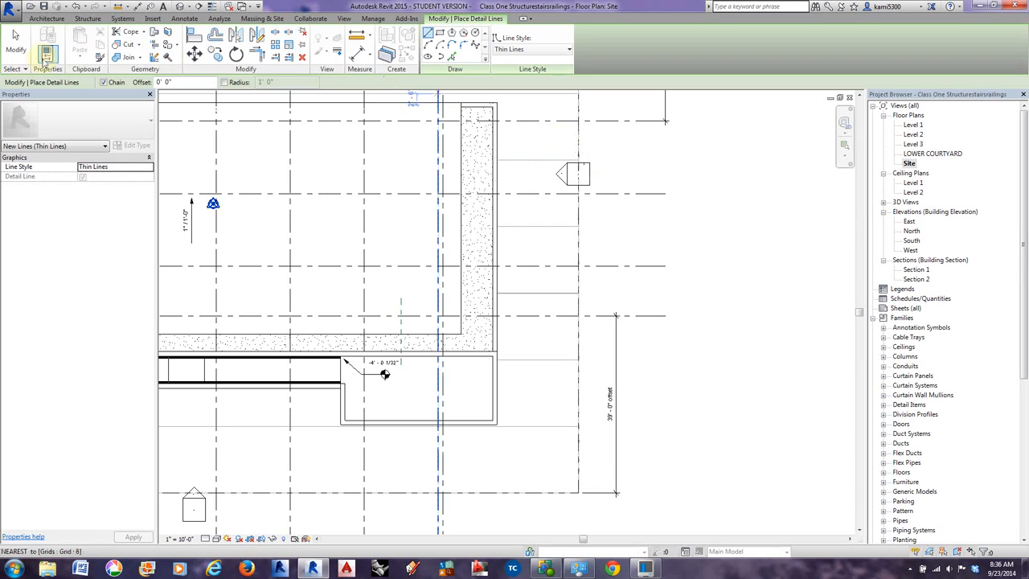
left_click(15, 42)
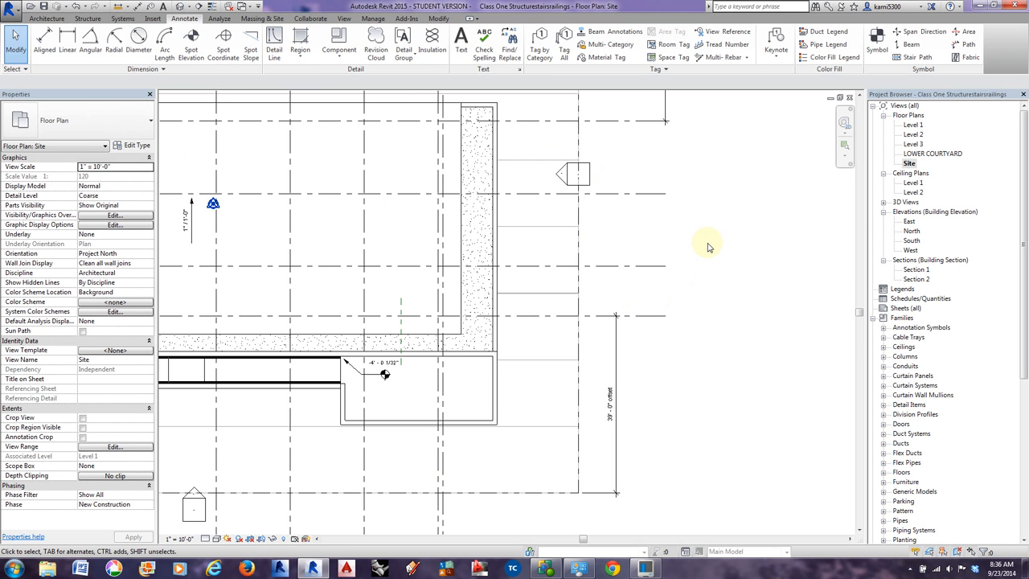
Start a detail component, open the Detail Items folder of the US Imperial family library and switch its listing to Details.
left_click(300, 58)
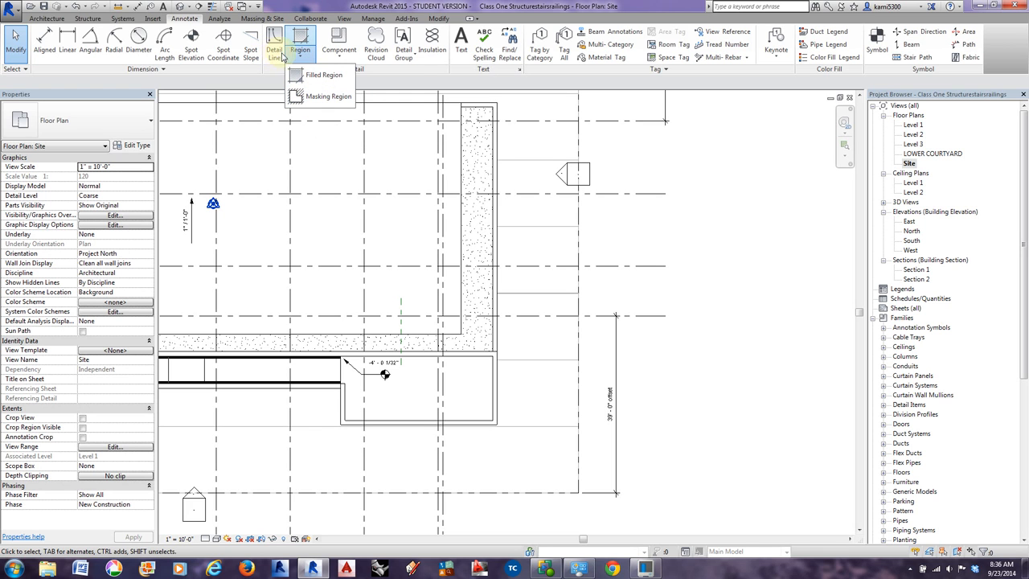
left_click(341, 55)
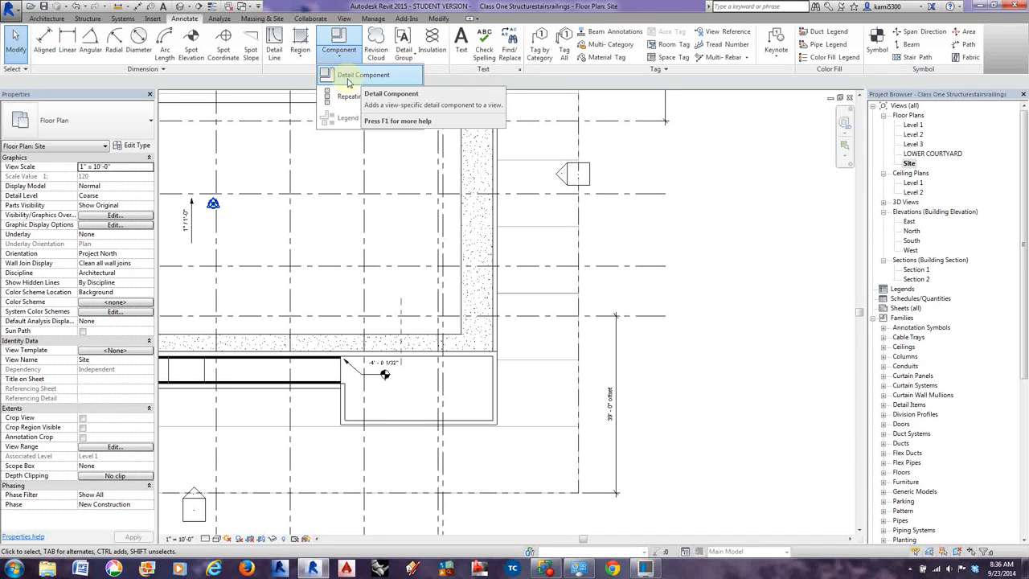
left_click(349, 78)
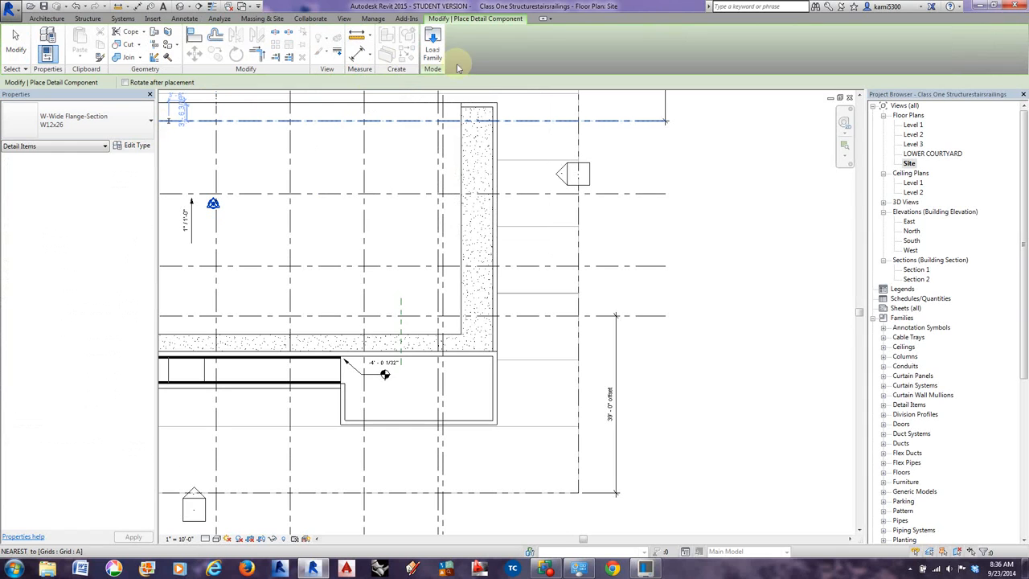
left_click(432, 48)
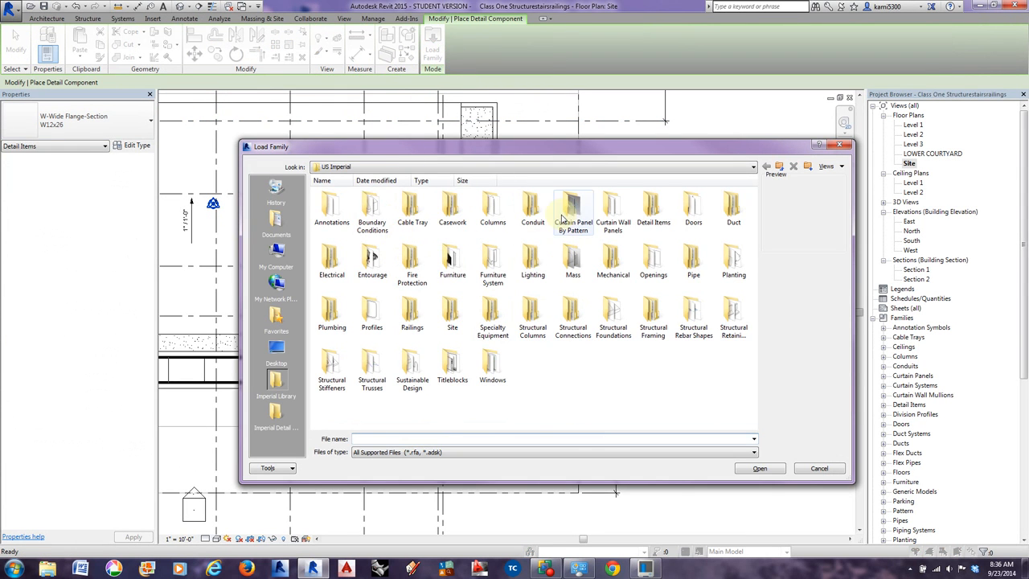
double_click(652, 210)
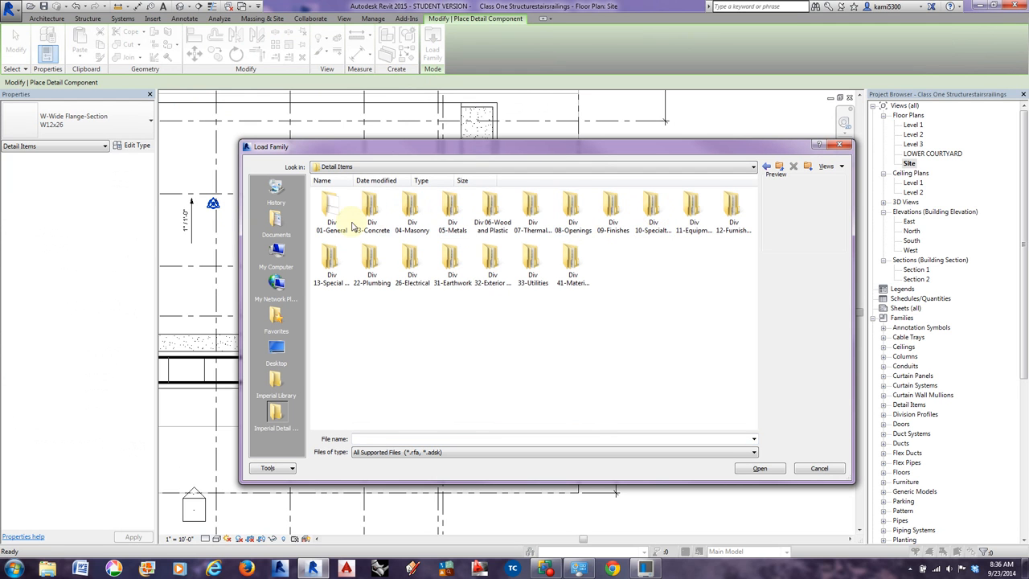
left_click(828, 166)
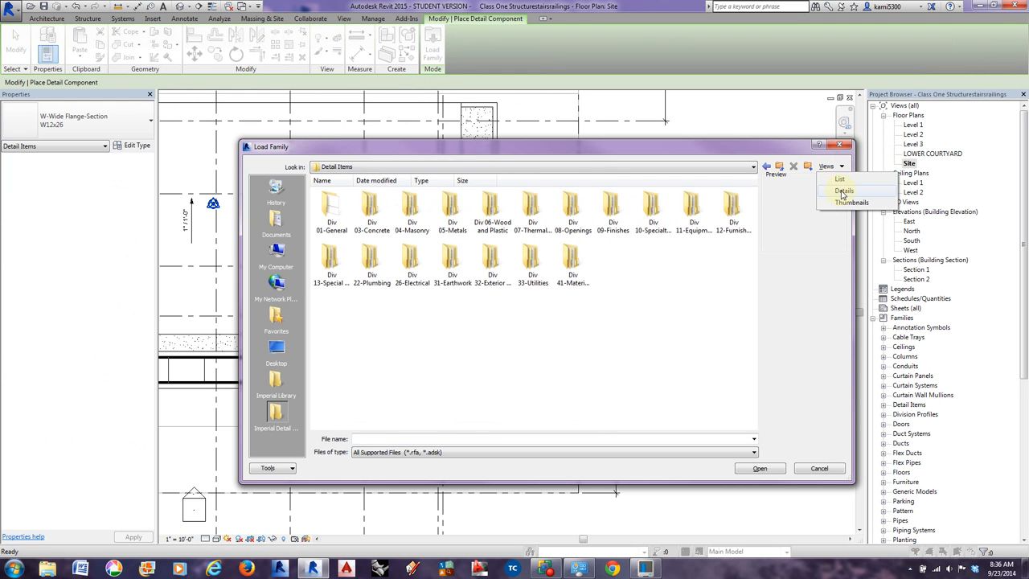
left_click(843, 190)
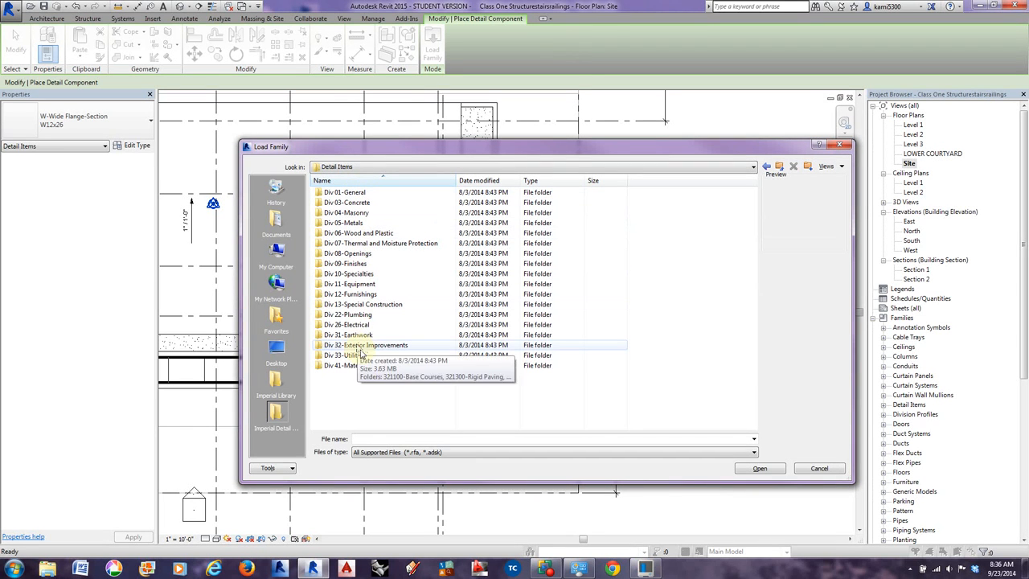
Preview the bar joist families in Div 05-Metals, 052100-Steel Joist Framing, and leave the command without loading or placing any.
double_click(364, 222)
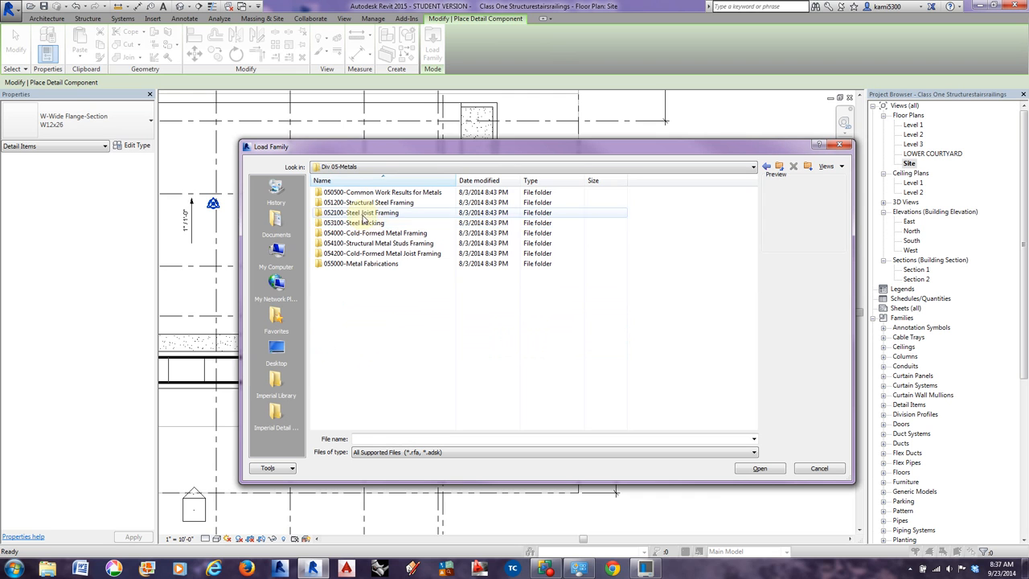
double_click(366, 213)
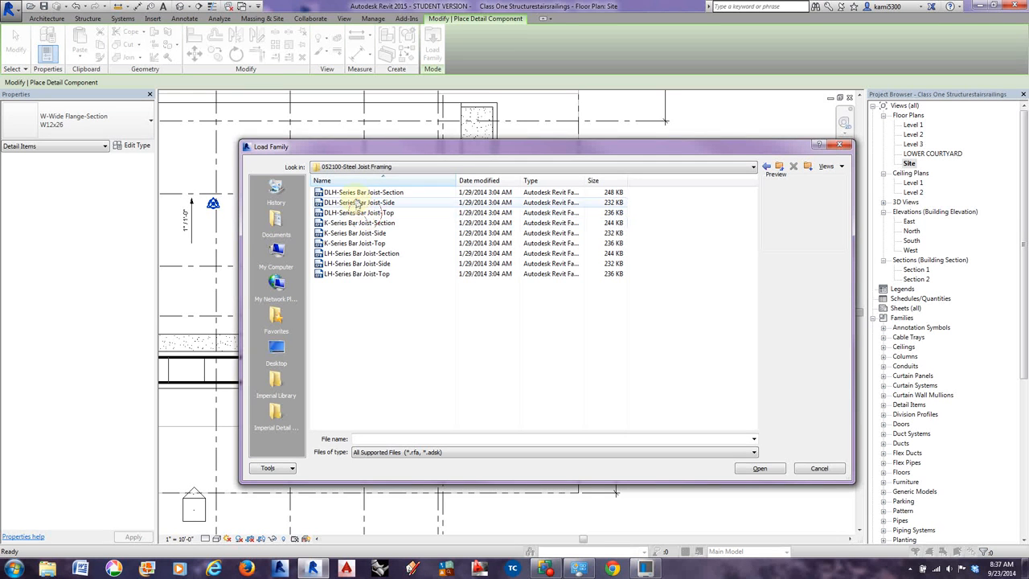
left_click(353, 192)
left_click(357, 202)
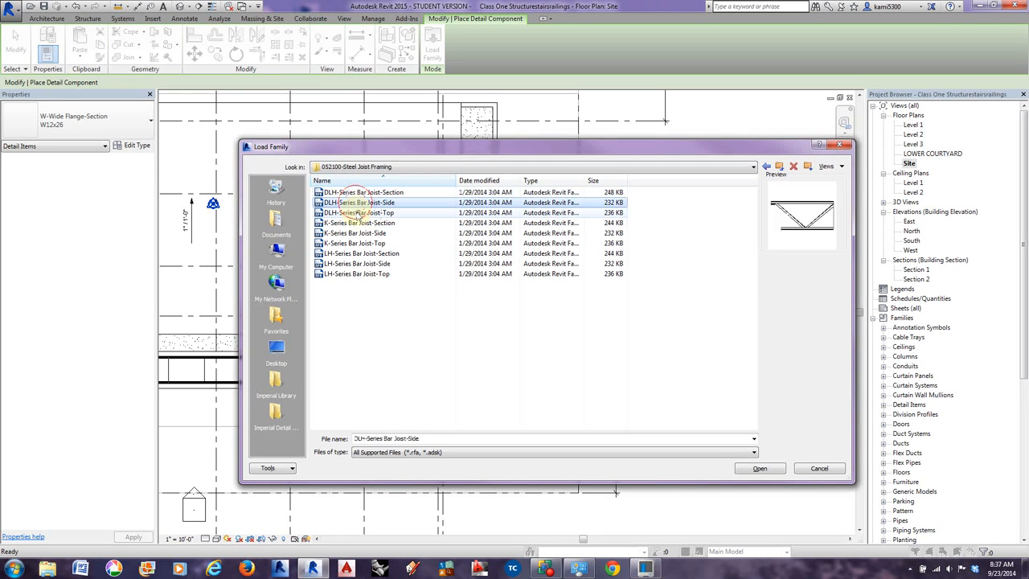
left_click(358, 213)
left_click(358, 224)
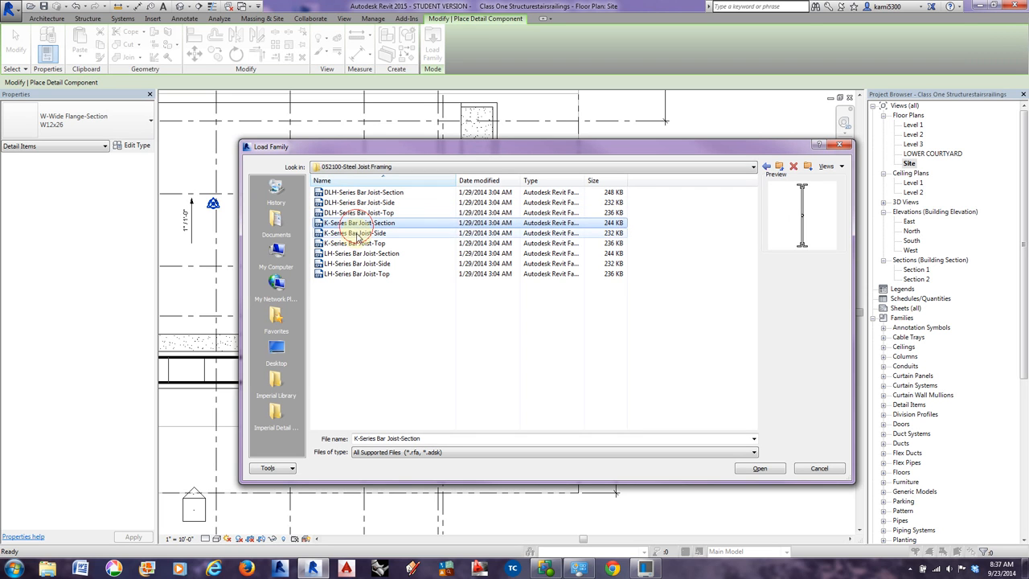
left_click(358, 233)
left_click(358, 244)
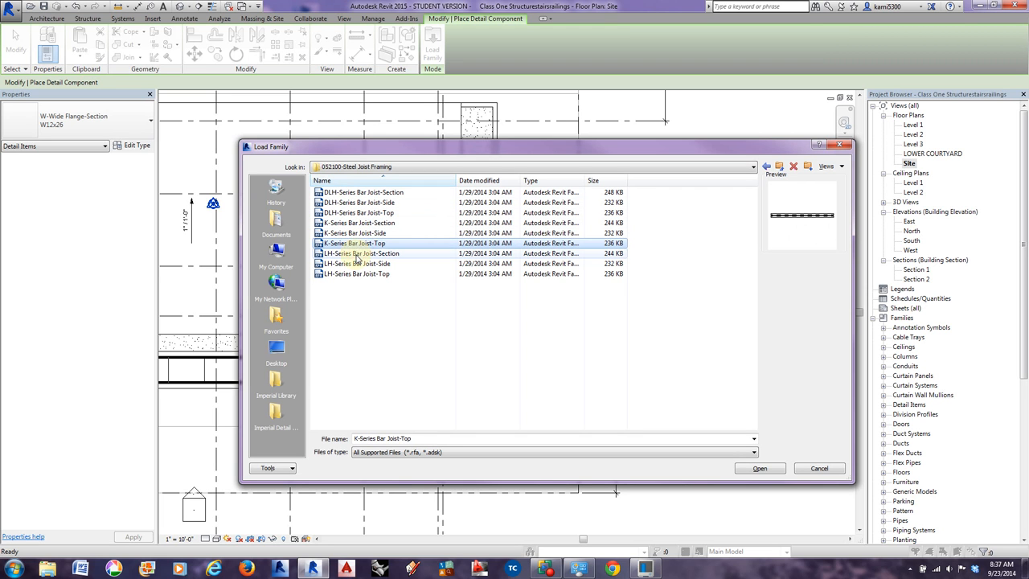
left_click(357, 254)
left_click(358, 263)
left_click(358, 275)
left_click(358, 263)
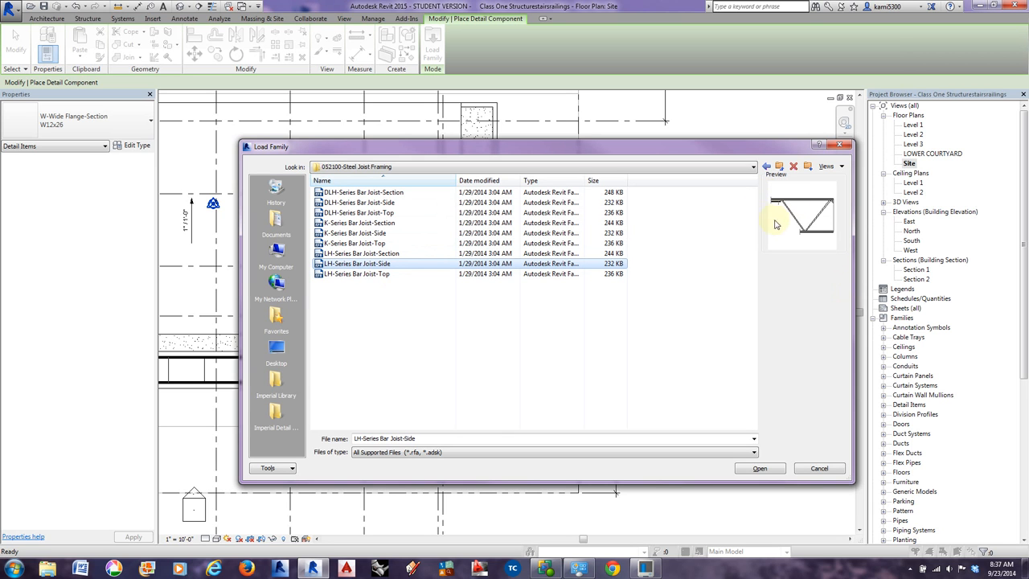
left_click(820, 468)
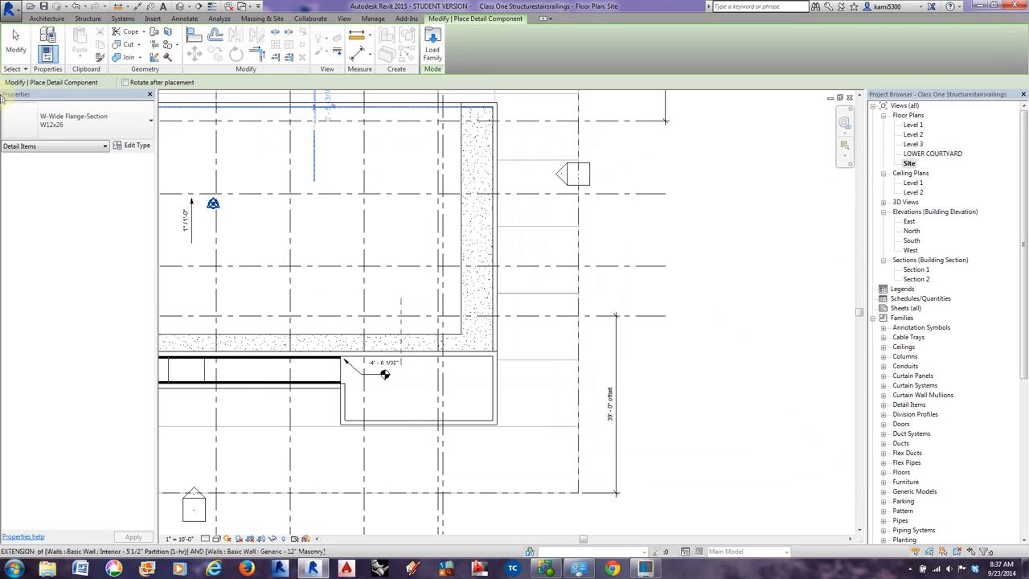
left_click(13, 50)
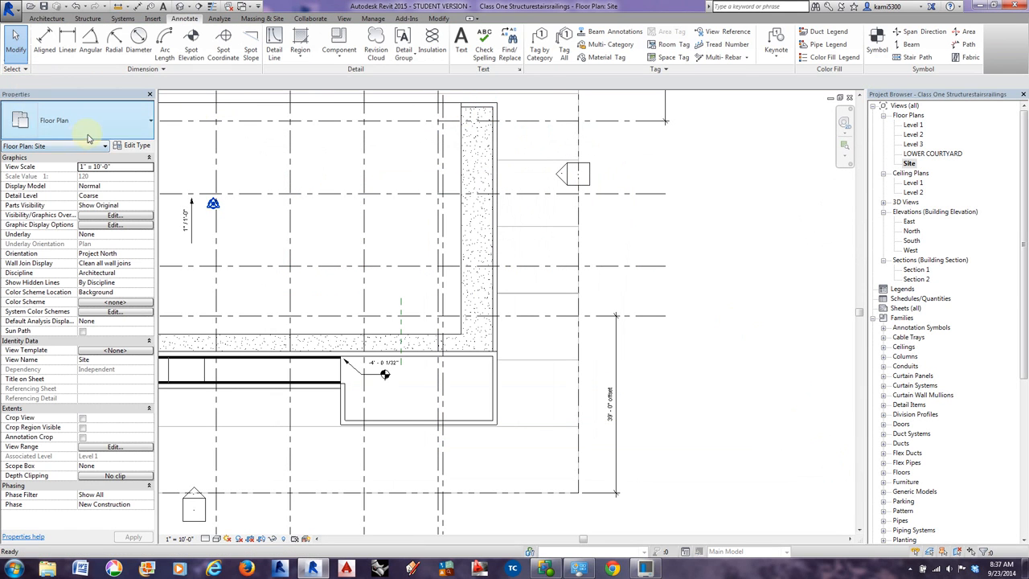
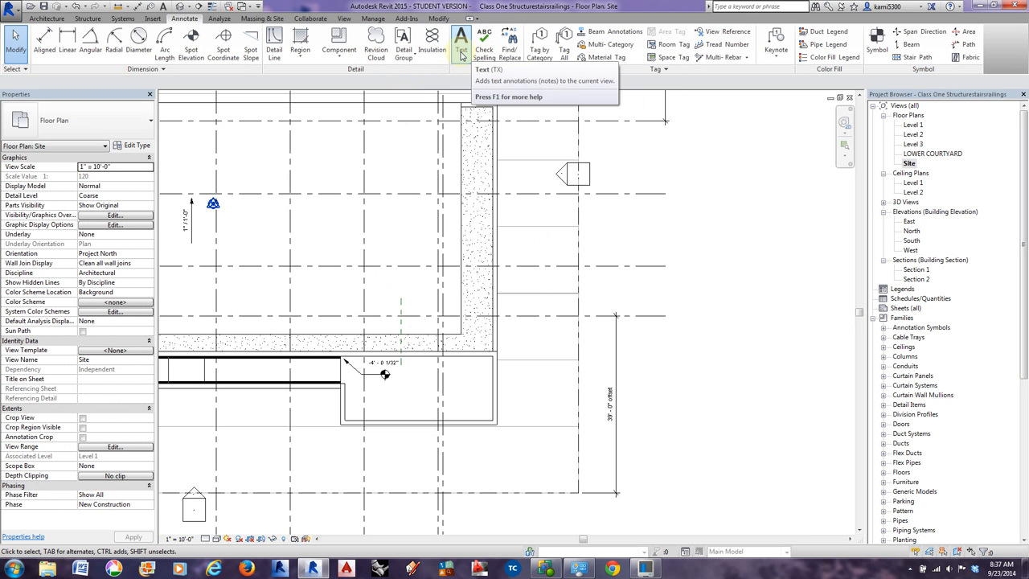
Place a 1/4" Arial text note reading ftjyftjfk with a two-segment leader pointing at the east property line.
left_click(461, 50)
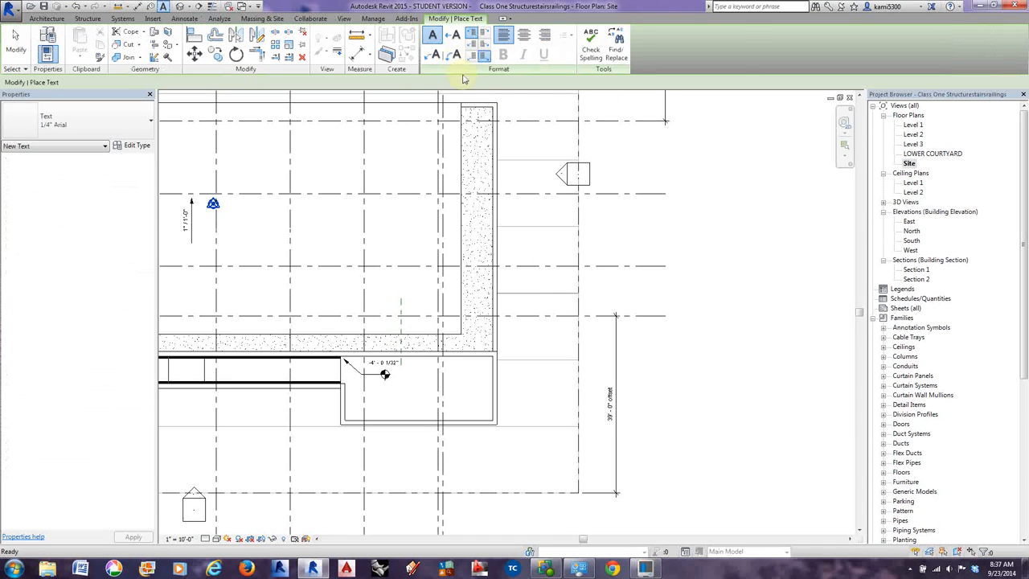
left_click(433, 54)
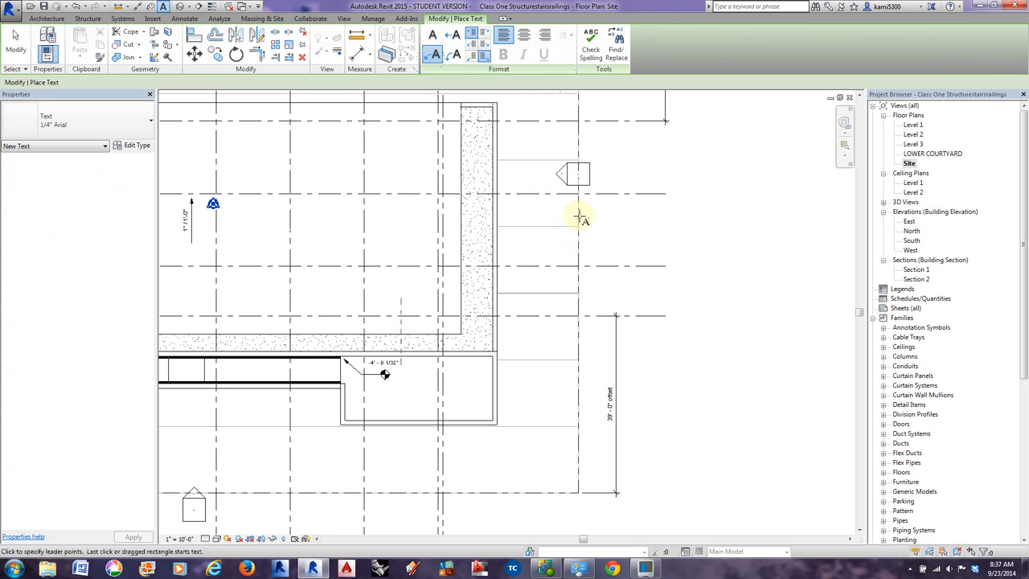
left_click(578, 217)
left_click(656, 167)
left_click(717, 167)
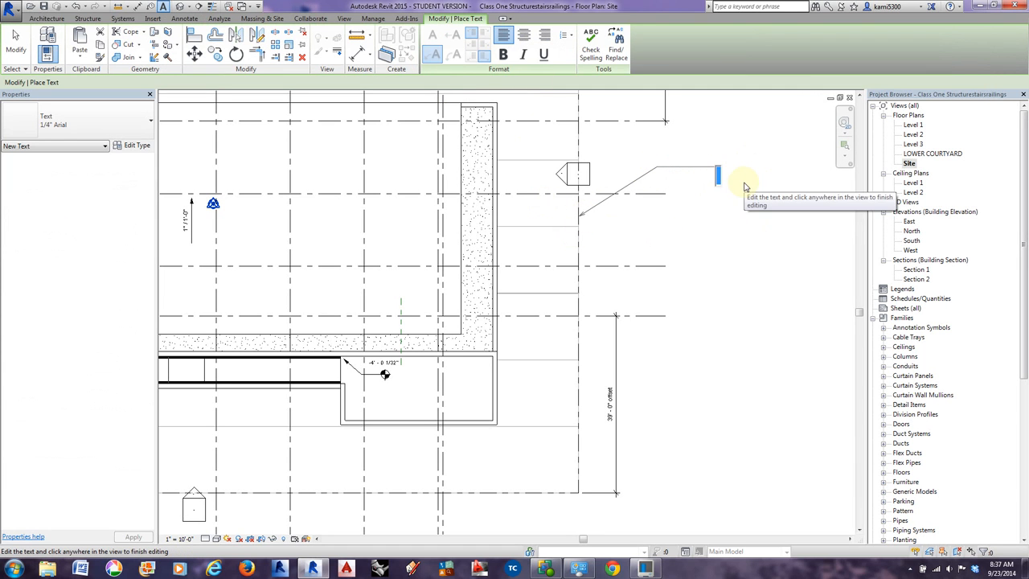
type("ftjyftjfk")
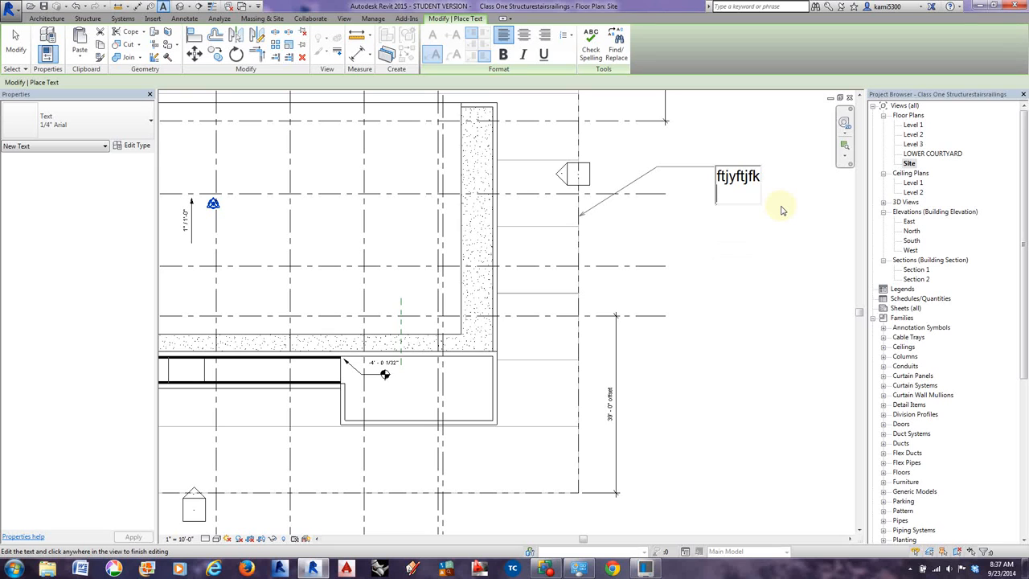
left_click(765, 232)
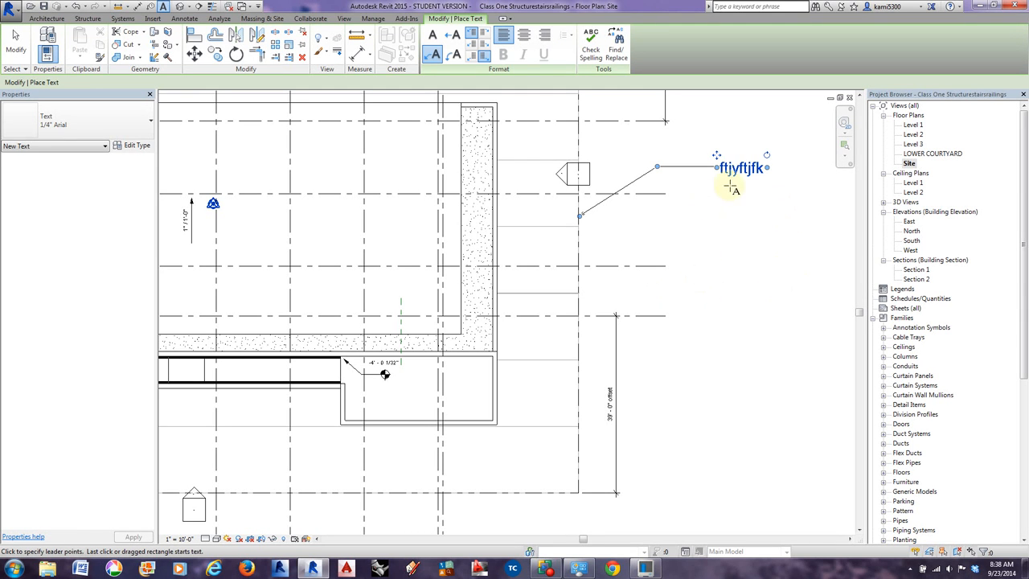
key("Escape")
key("Escape")
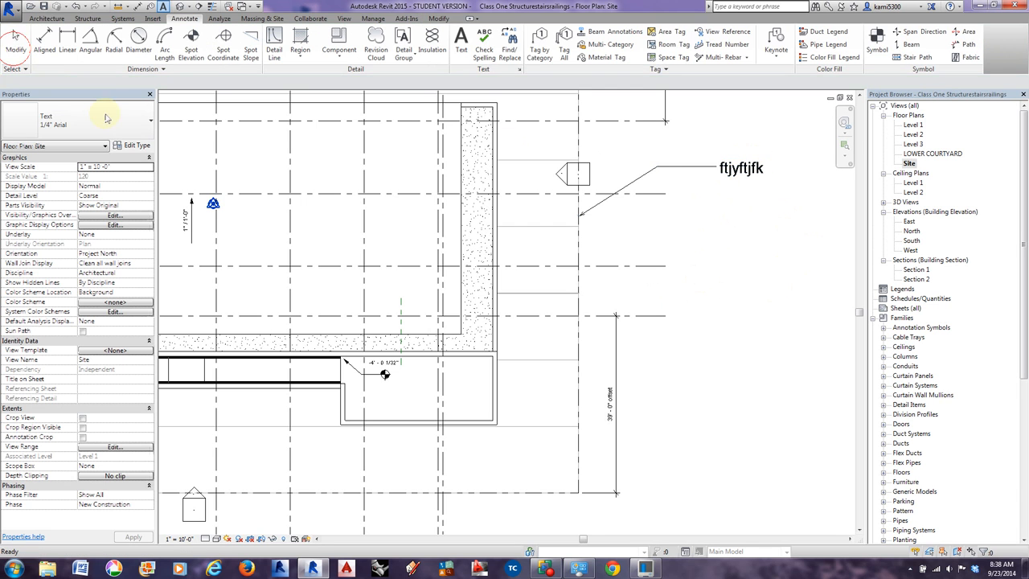
Open the type properties of the ftjyftjfk text note and examine the available text types and leader arrowhead styles.
left_click(718, 172)
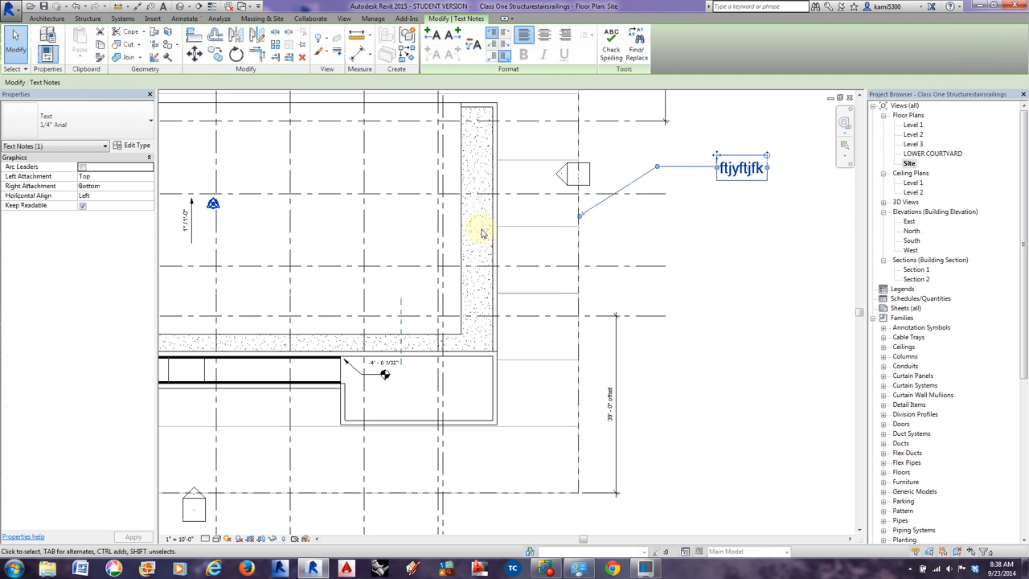
scroll(475, 384, "down", 2)
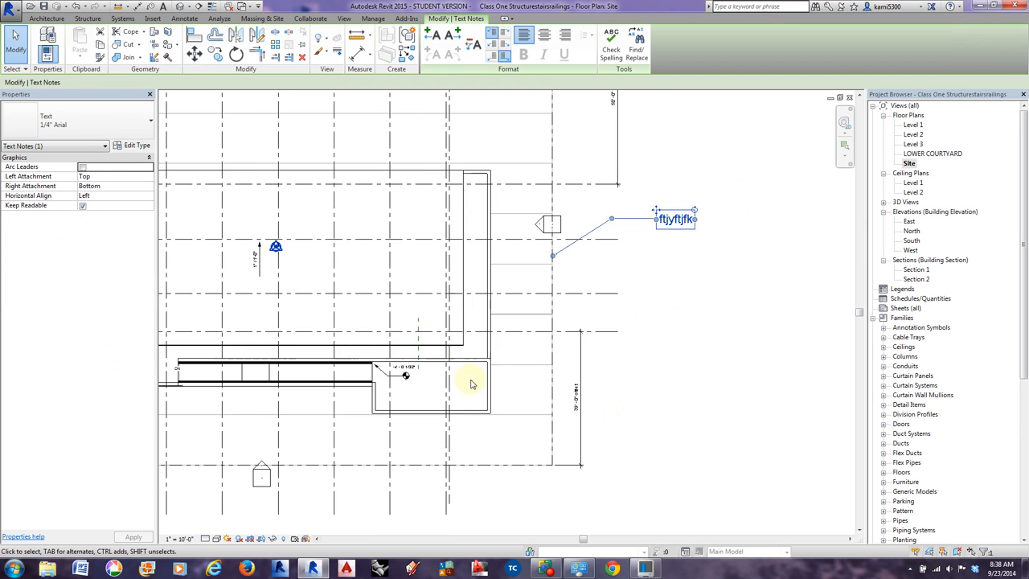
middle_click_drag(472, 411, 609, 391)
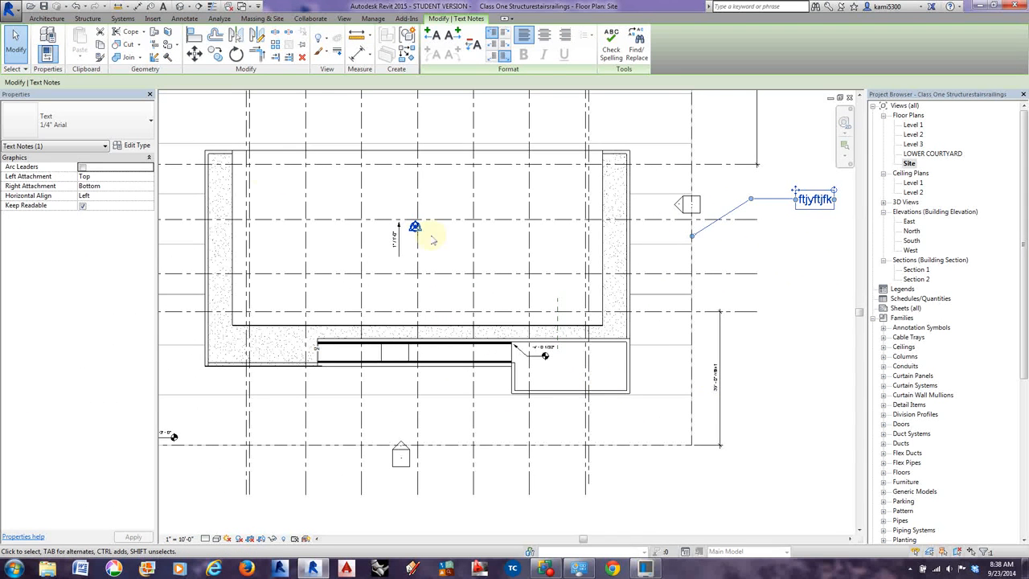
left_click(135, 146)
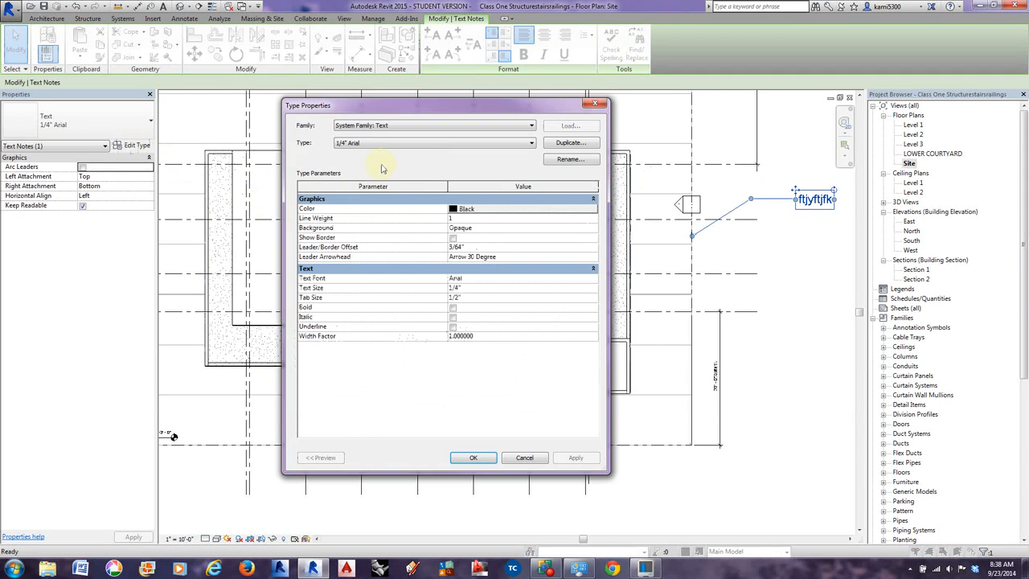
left_click(347, 143)
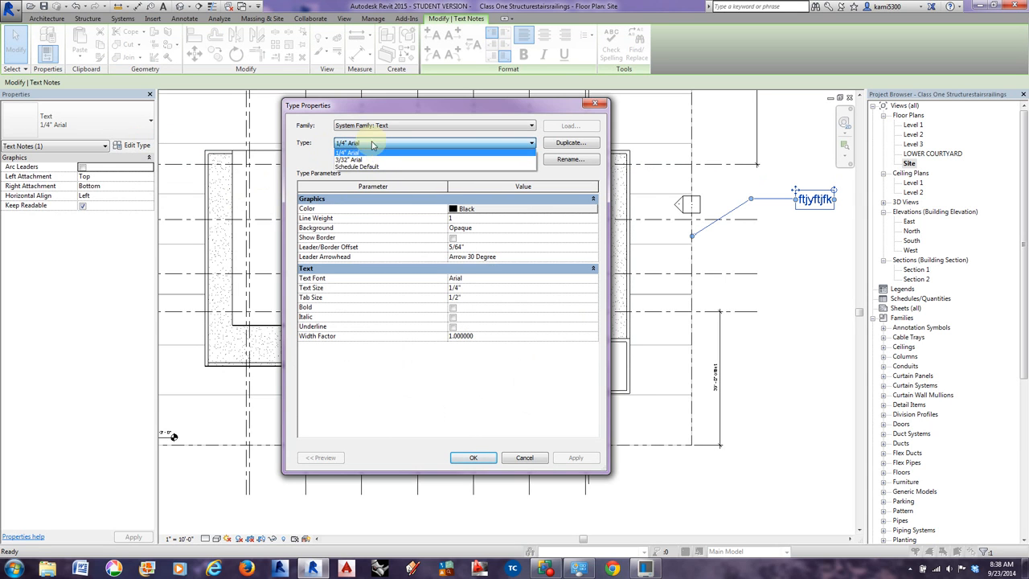
left_click(372, 146)
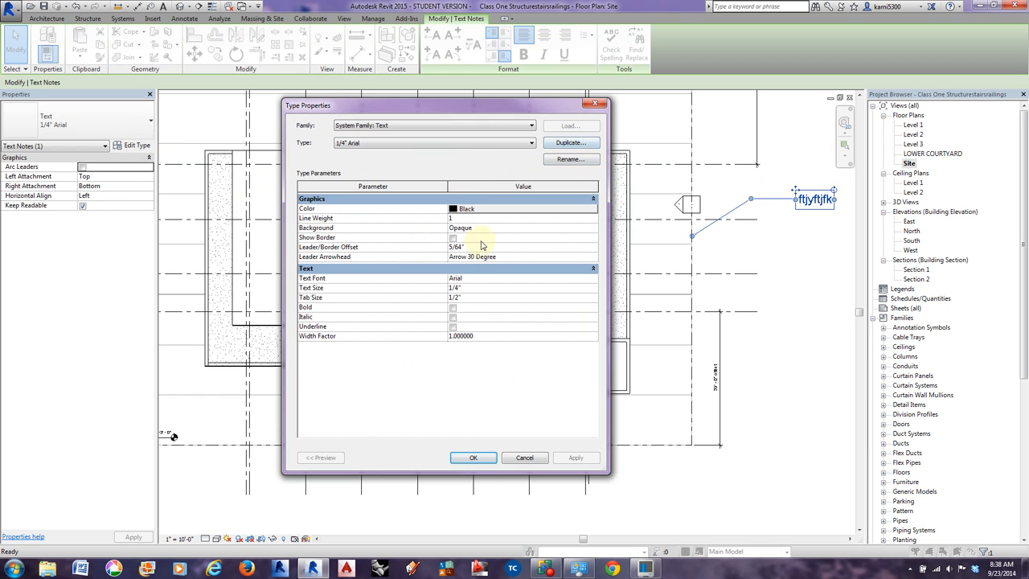
left_click(587, 257)
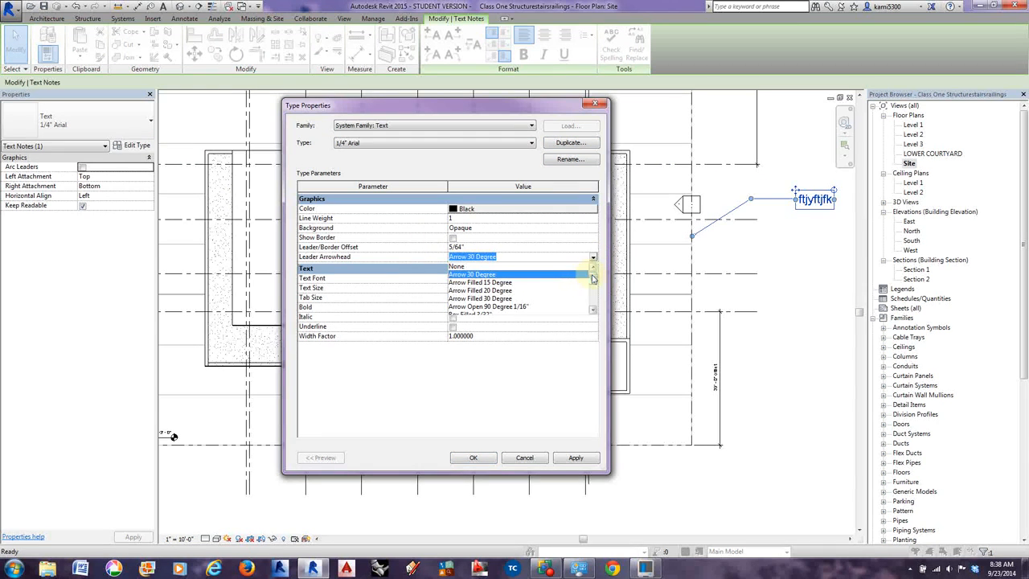
left_click(384, 256)
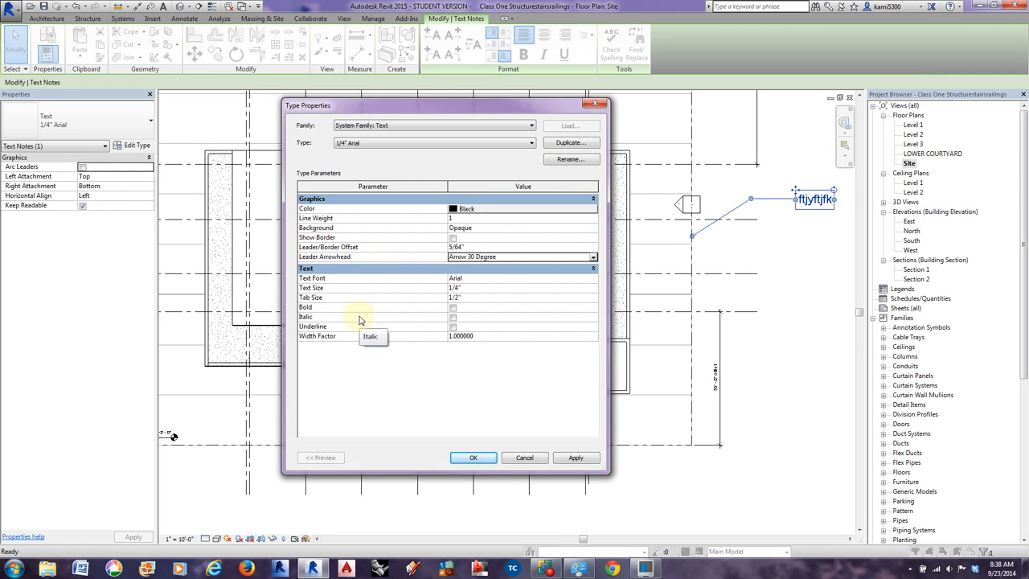
Examine the text font choices for the 1/4" Arial type and close the type properties without changes.
left_click(585, 279)
left_click(592, 279)
mouse_move(600, 297)
left_mouse_down()
mouse_move(592, 292)
mouse_move(593, 313)
mouse_move(592, 285)
mouse_move(588, 291)
left_mouse_up()
left_click(510, 380)
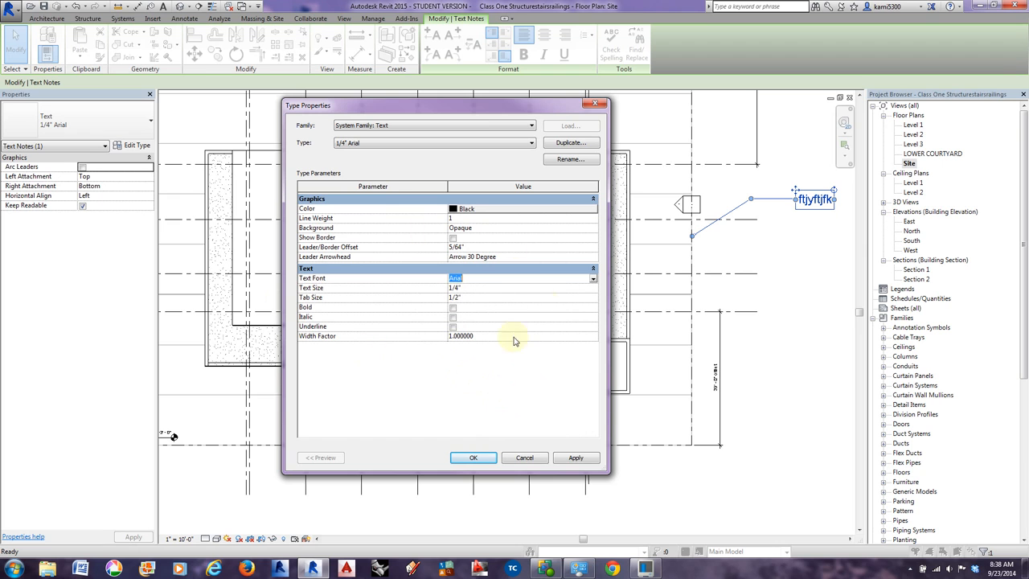
left_click(522, 457)
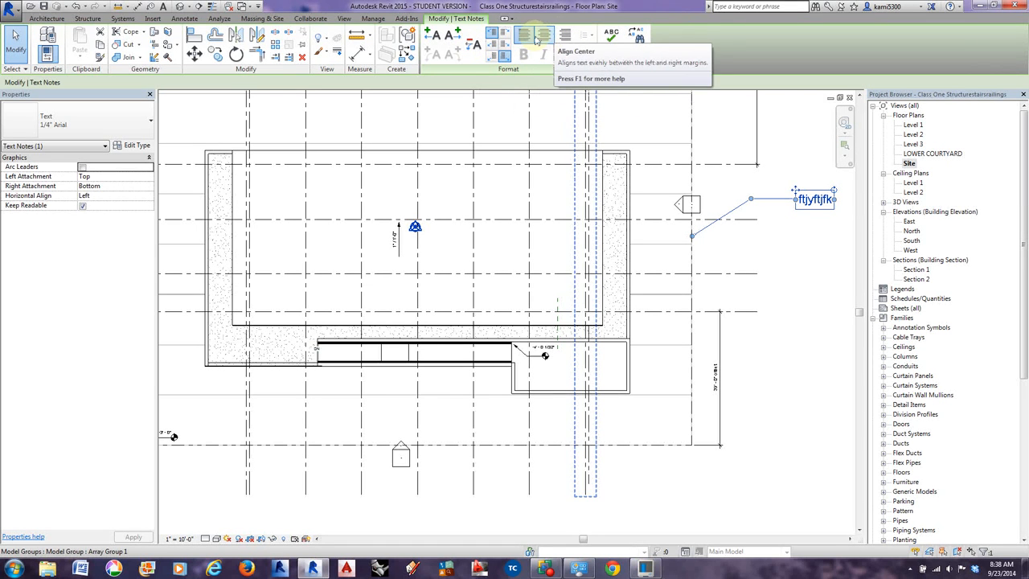
Add a right straight leader to the ftjyftjfk note, ending below and right of it, with a horizontal segment before the elbow.
scroll(749, 254, "down", 1)
middle_click_drag(789, 278, 692, 284)
left_click(452, 35)
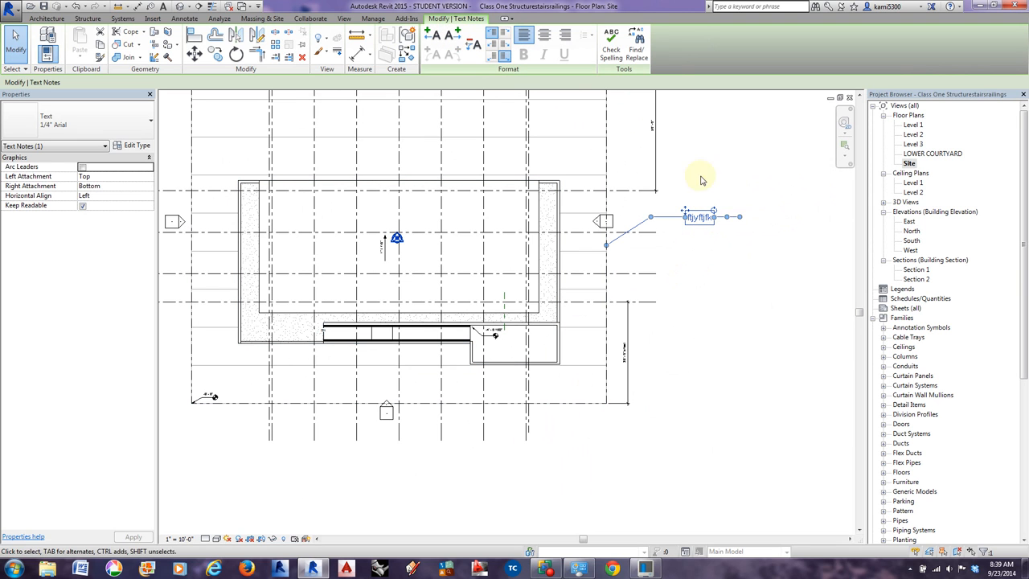
left_click_drag(739, 215, 782, 278)
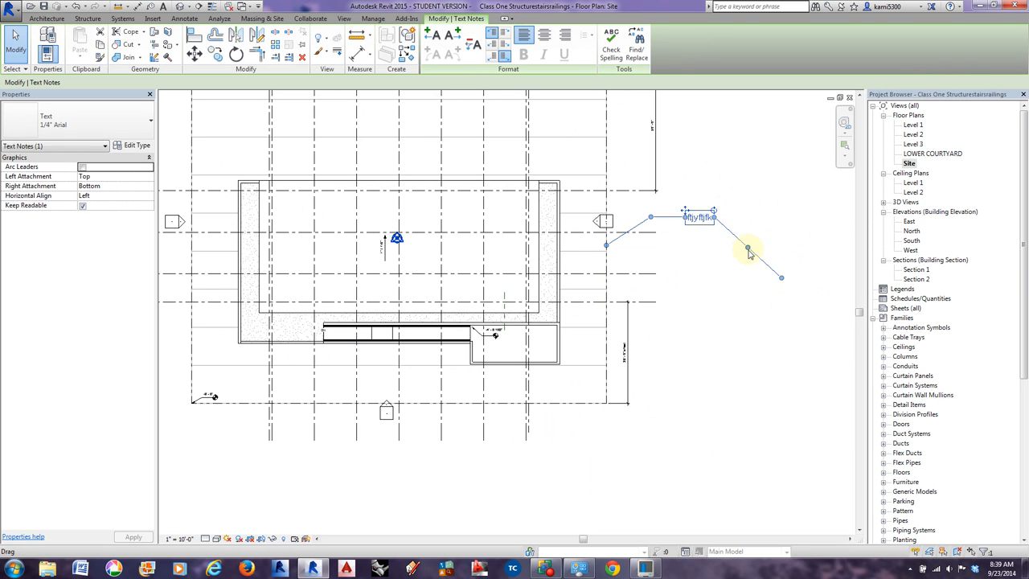
left_click_drag(748, 247, 749, 217)
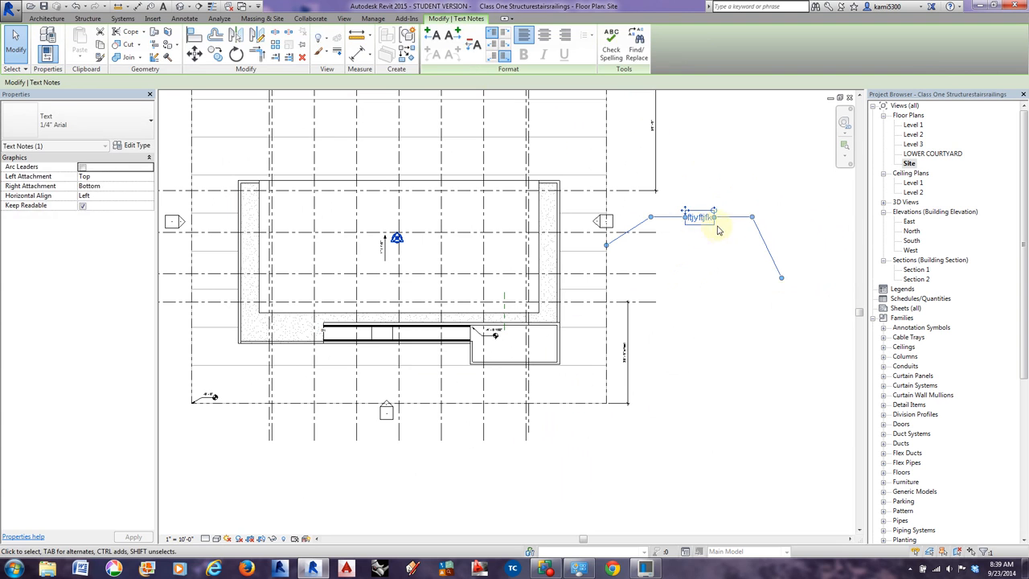
Set the note's left leader attachment to Middle and expand its text to three lines: gvygiugiu, djtdtu, hiohohoftjyftjfk.
left_click(712, 230)
left_click(728, 222)
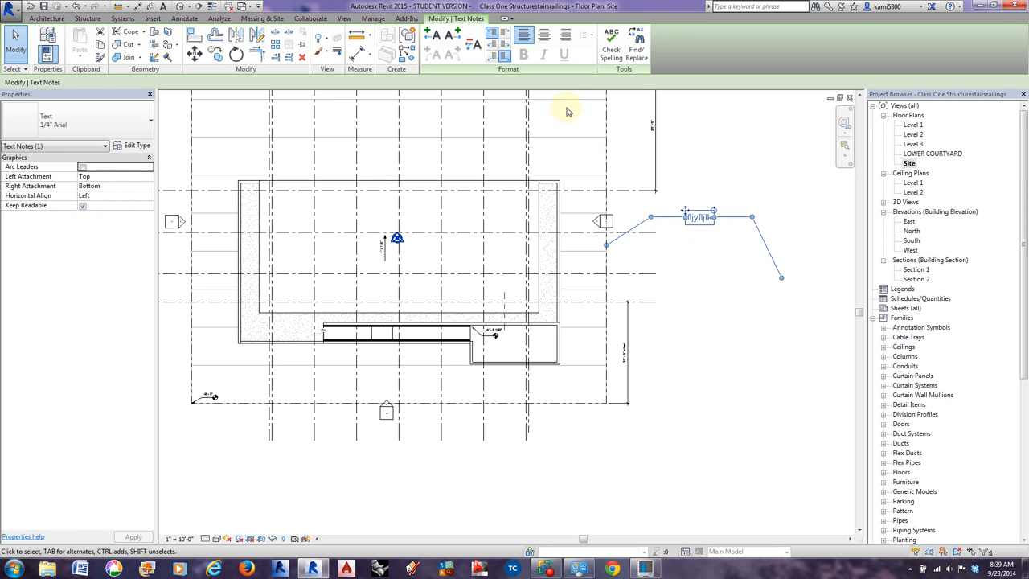
left_click(490, 58)
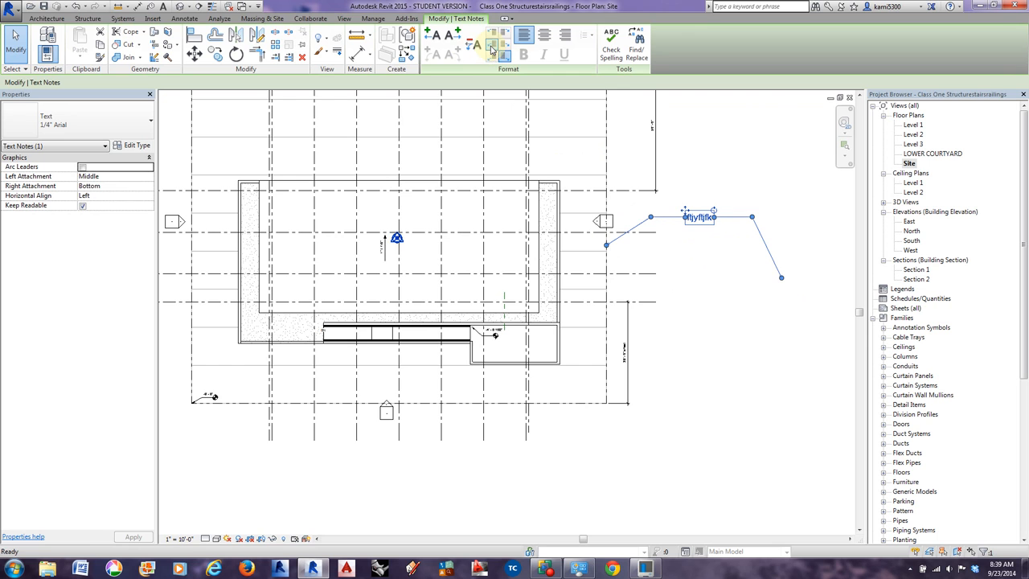
left_click(700, 217)
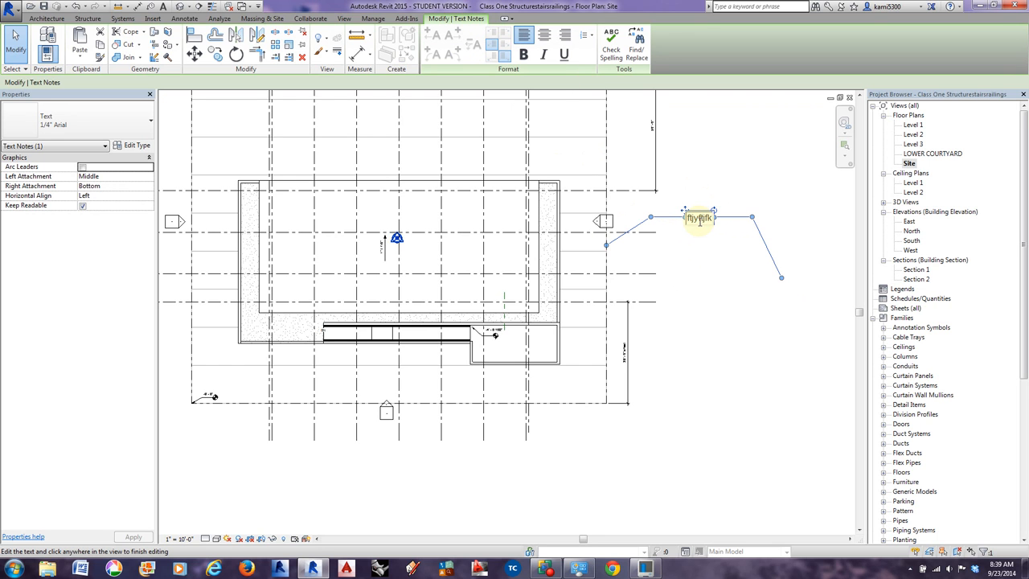
key("Return")
type("hiohoho")
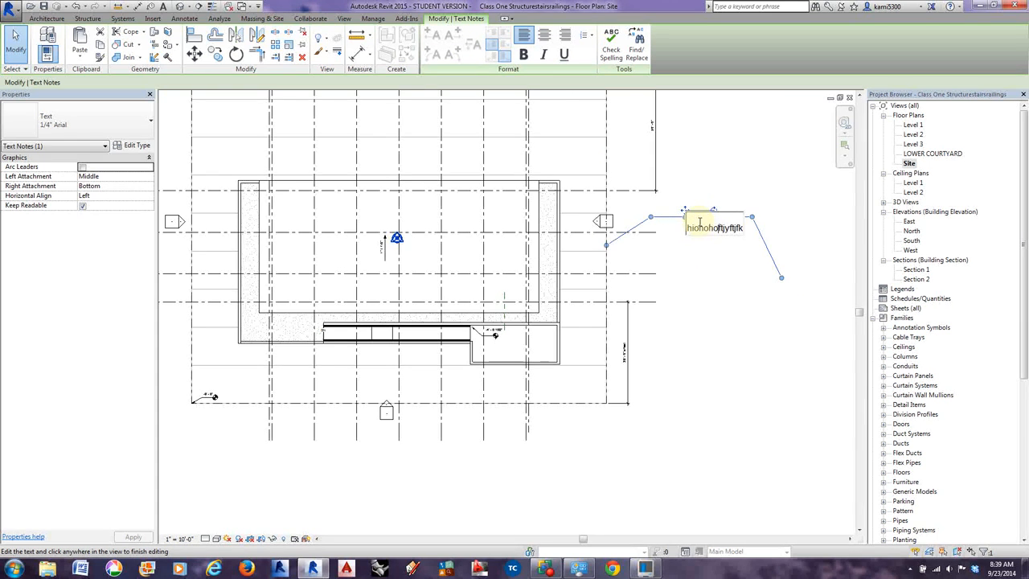
type("gvygiugiui")
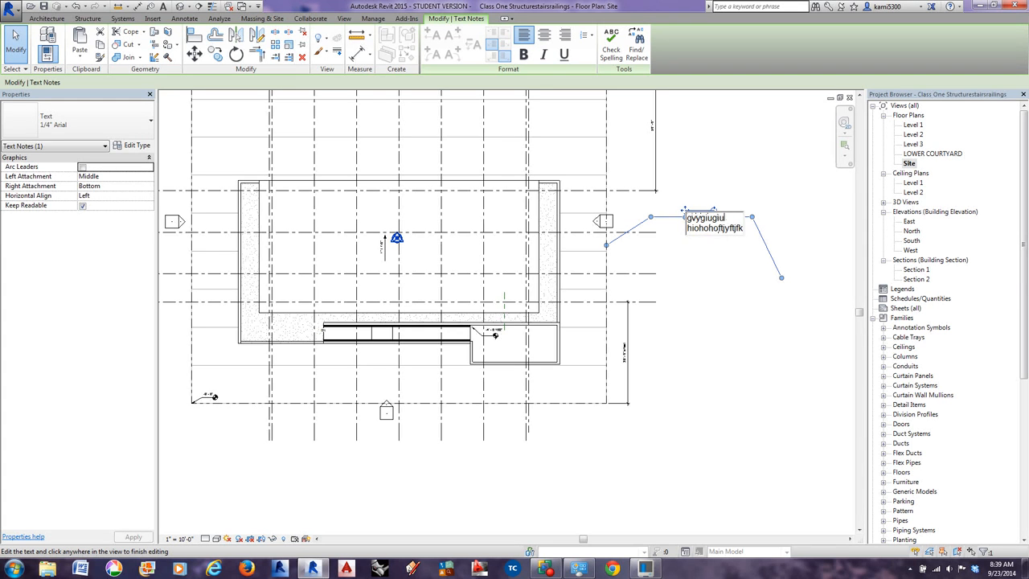
key("Return")
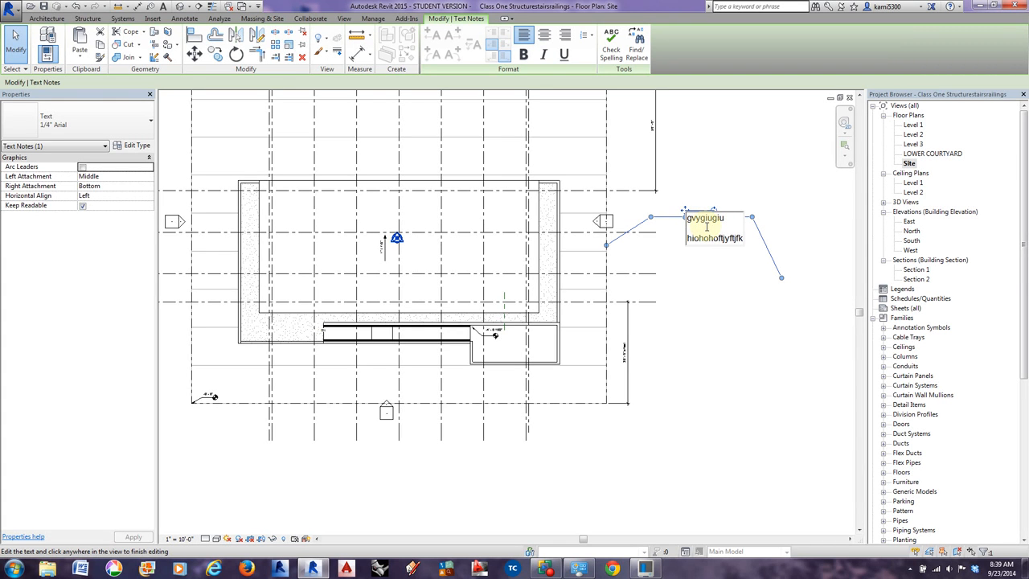
left_click(719, 299)
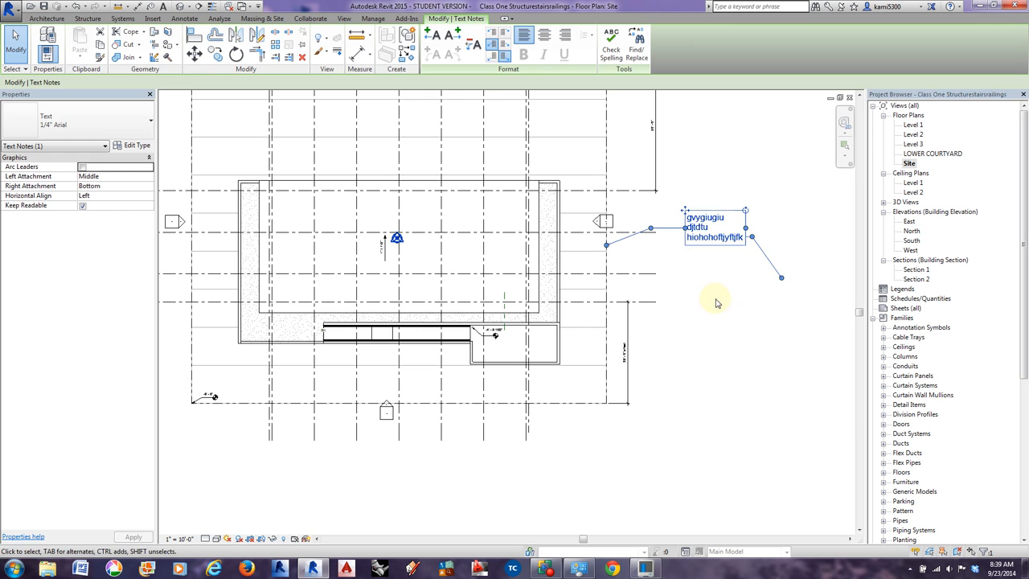
Set the note's left leader attachment to Bottom and try the right leader attachment at Top, Middle and Bottom.
scroll(720, 244, "up", 1)
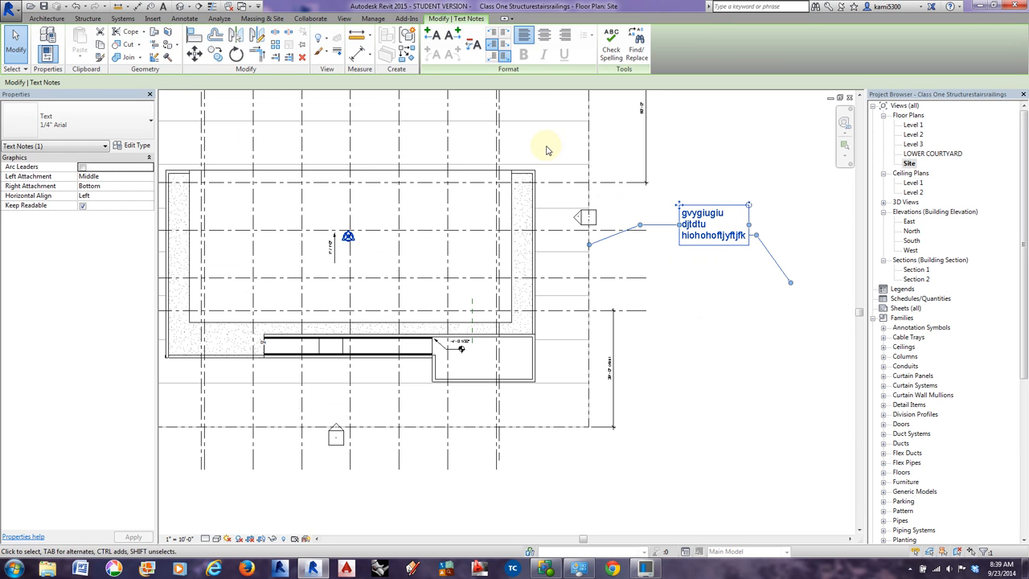
left_click(494, 38)
left_click(493, 46)
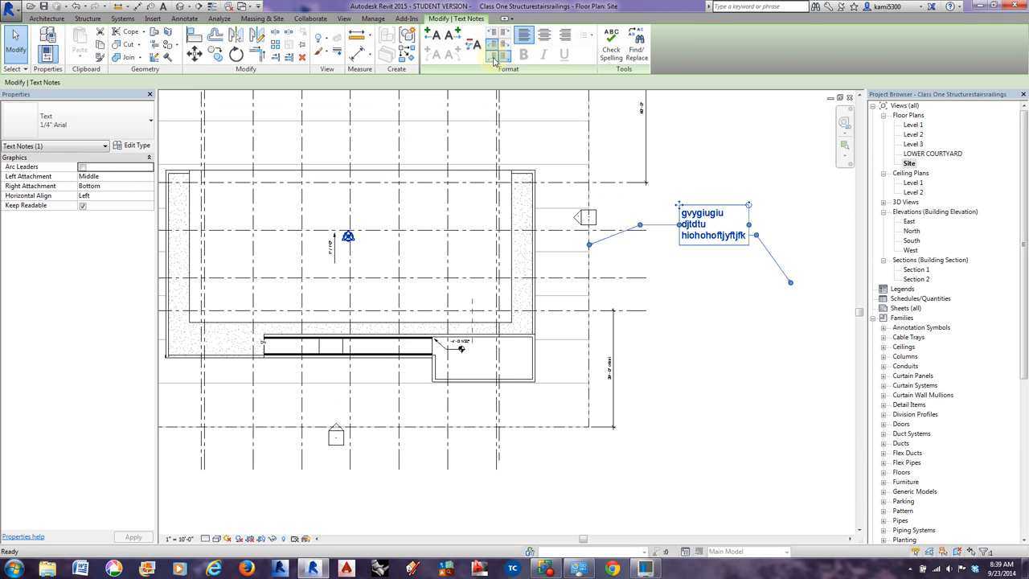
left_click(494, 57)
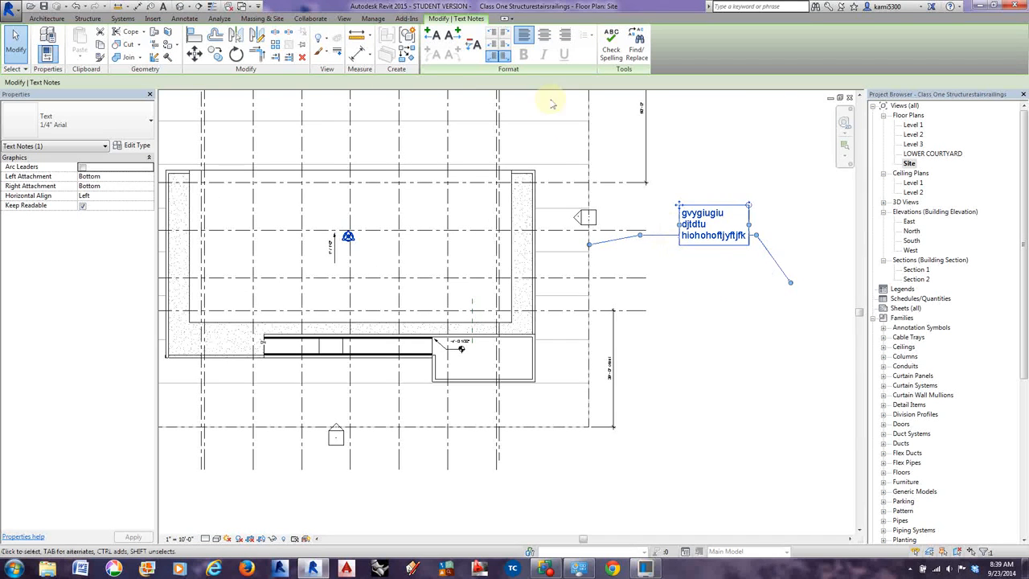
left_click(503, 34)
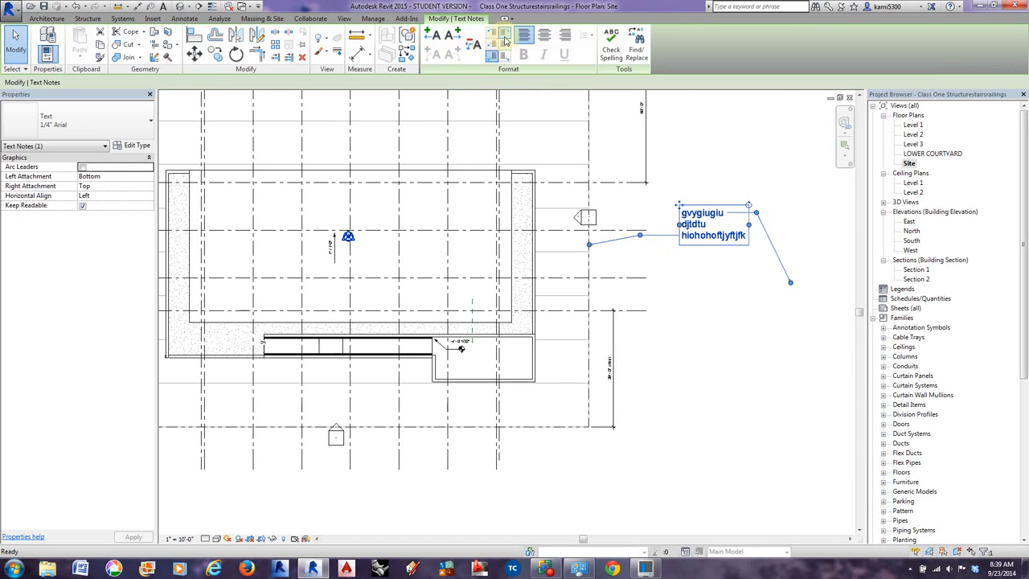
left_click(503, 46)
left_click(503, 56)
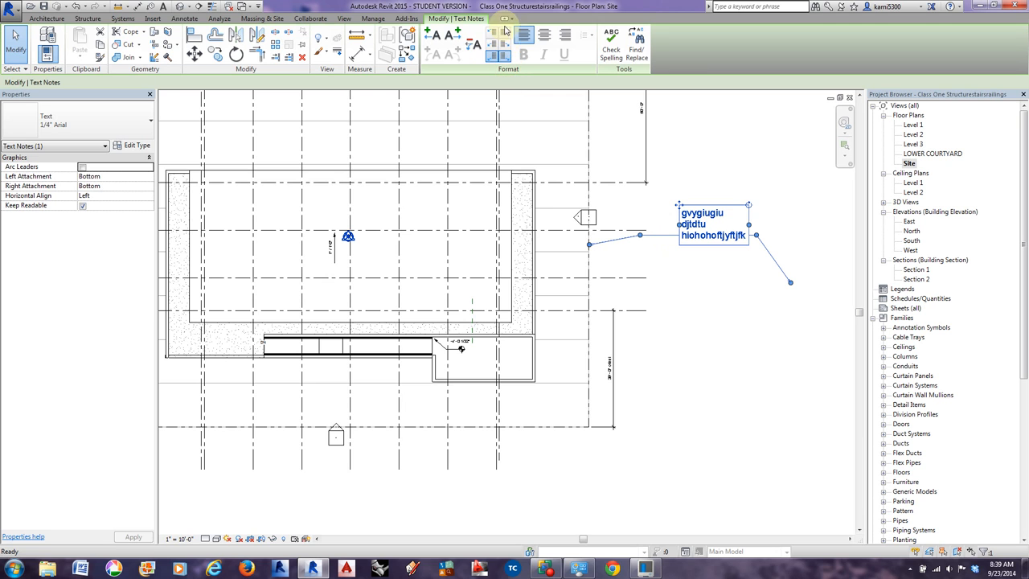
Try center and right justification on the three-line note and return it to left justification.
left_click(545, 35)
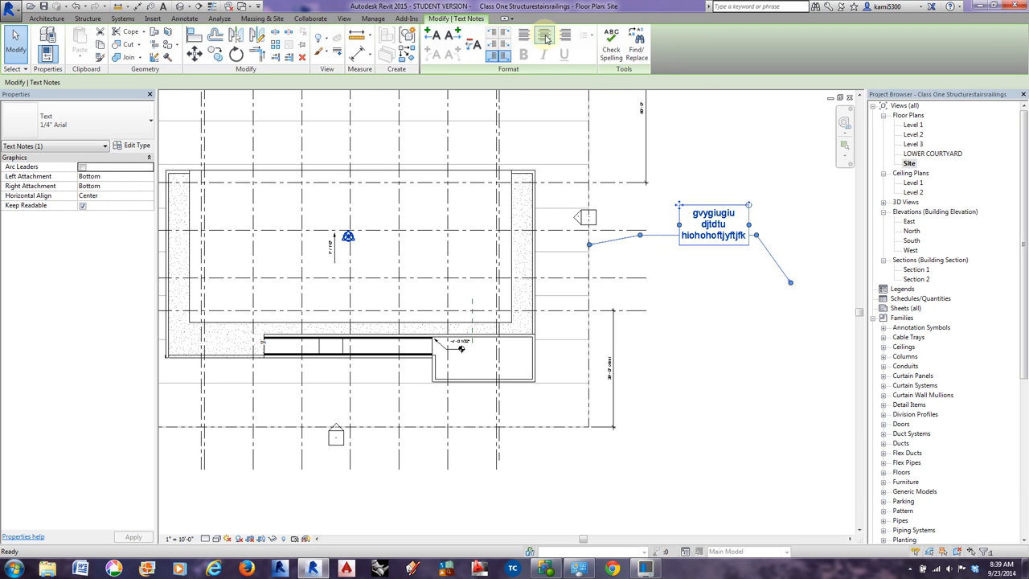
left_click(564, 35)
left_click(524, 35)
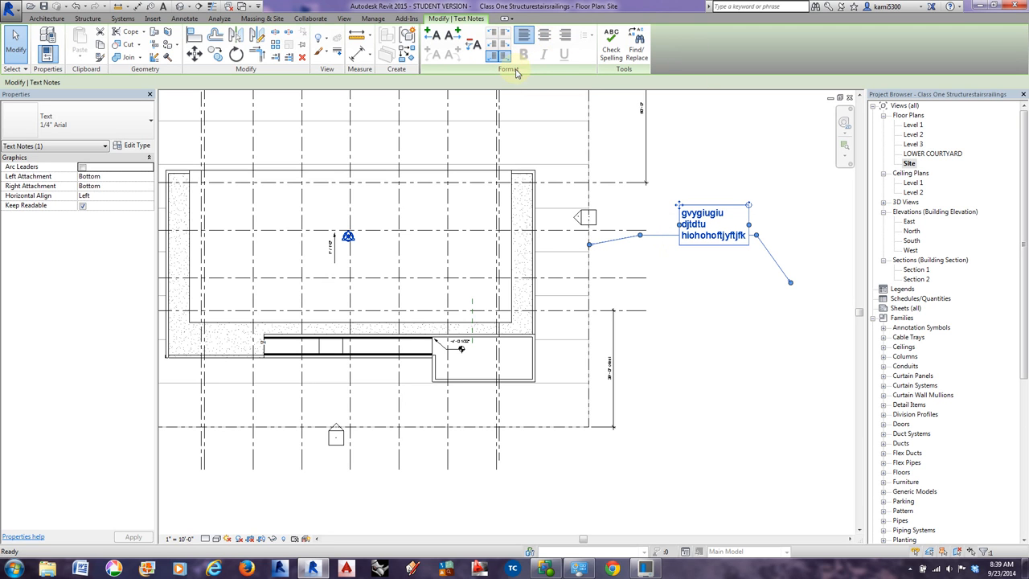
Set the note's left leader attachment back to Top and delete the three-line text note.
left_click(492, 46)
left_click(492, 34)
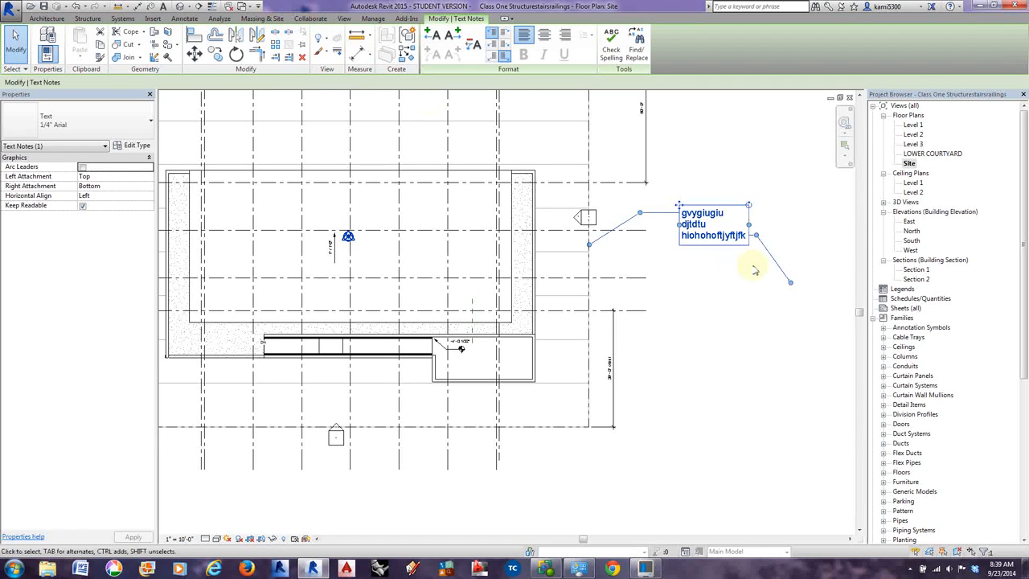
key("Delete")
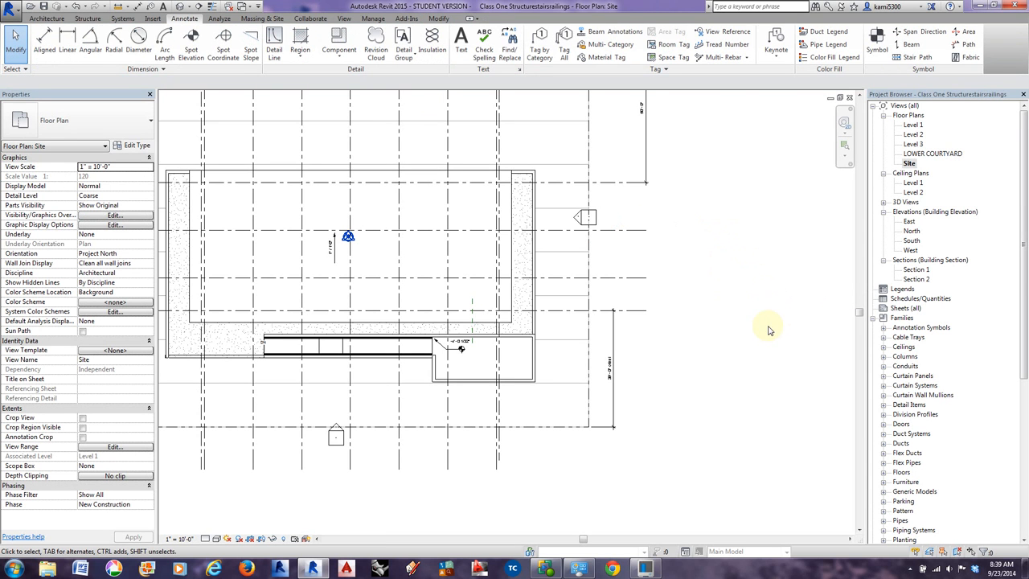
Open the Level 1 floor plan and bring the whole building and property boundary into view.
scroll(756, 344, "down", 3)
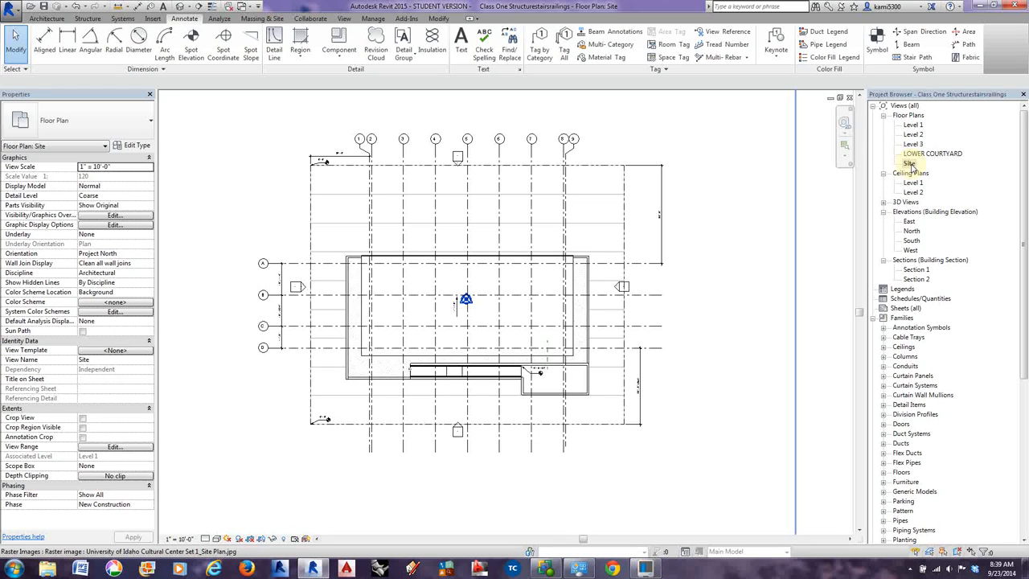
double_click(914, 125)
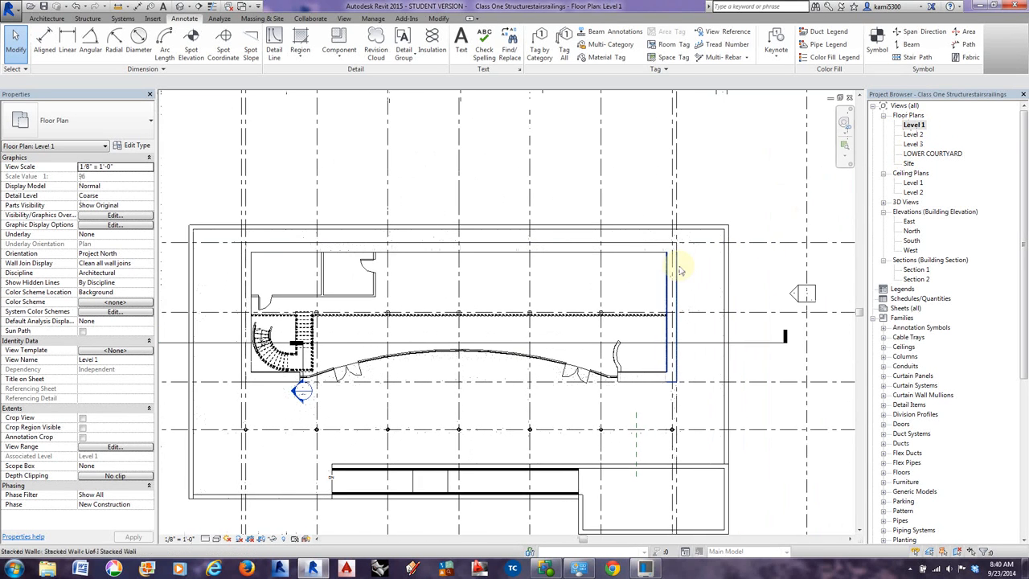
scroll(684, 267, "down", 2)
middle_click_drag(689, 265, 677, 271)
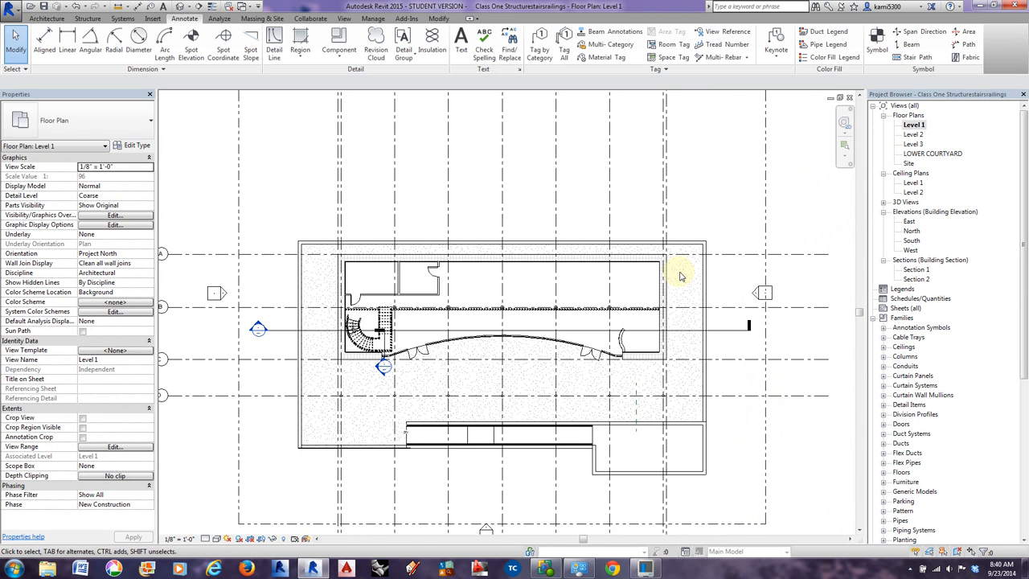
middle_click_drag(688, 293, 694, 294)
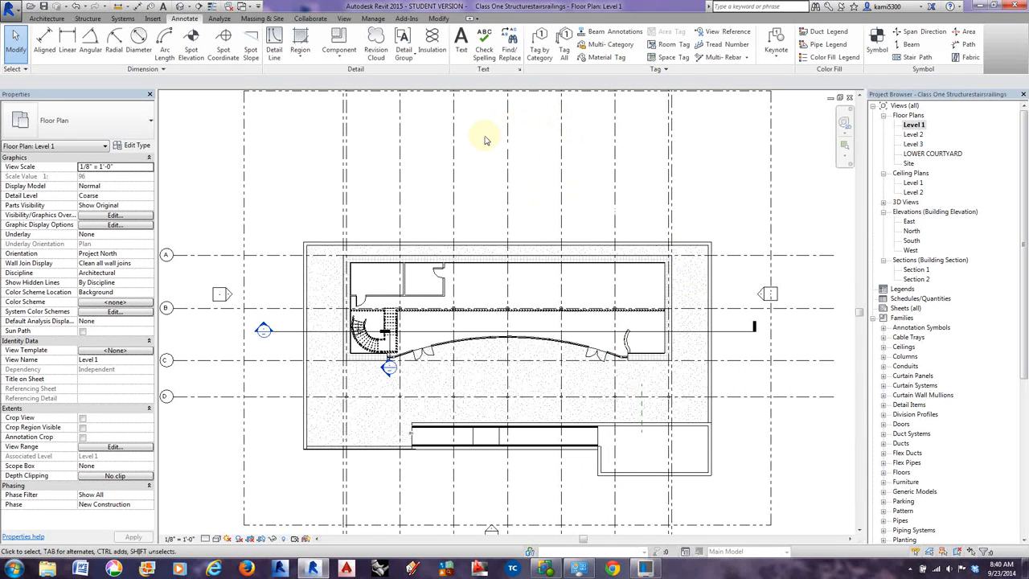
middle_click_drag(538, 153, 523, 161)
scroll(505, 156, "down", 1)
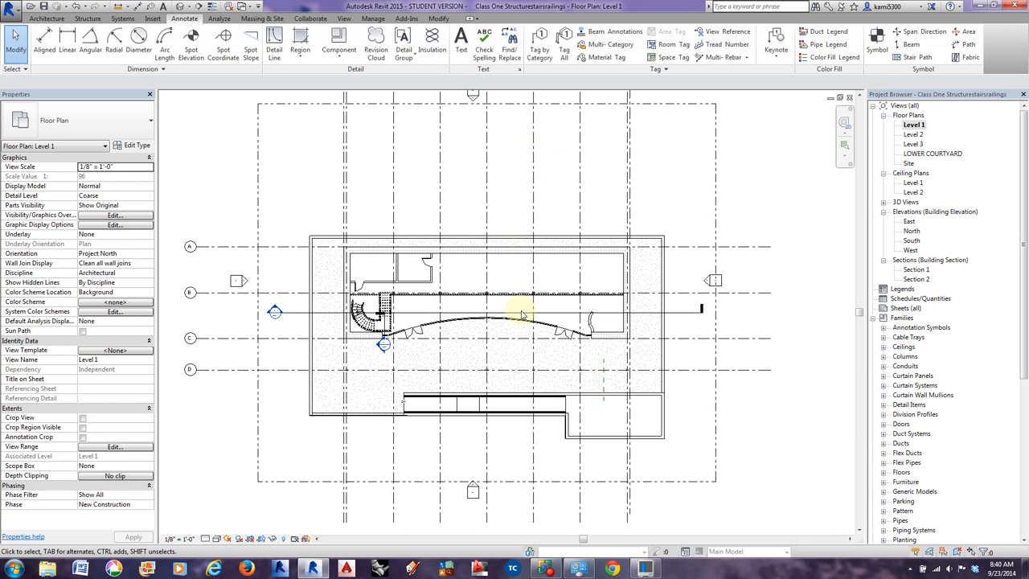
Draw a north-south building section looking west through the middle of the Level 1 plan, starting south of the ramp, and open its view.
scroll(528, 366, "up", 1)
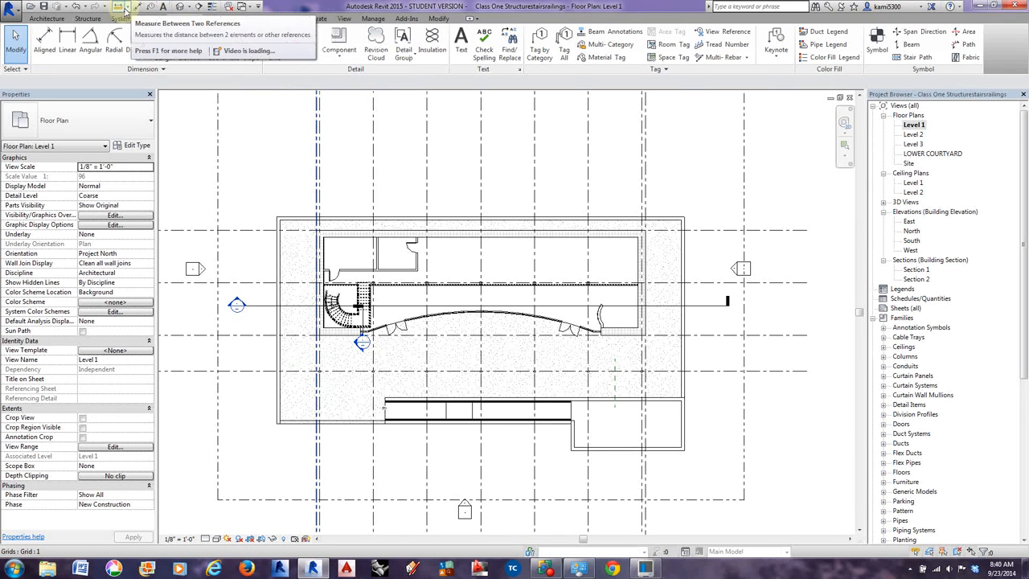
left_click(198, 6)
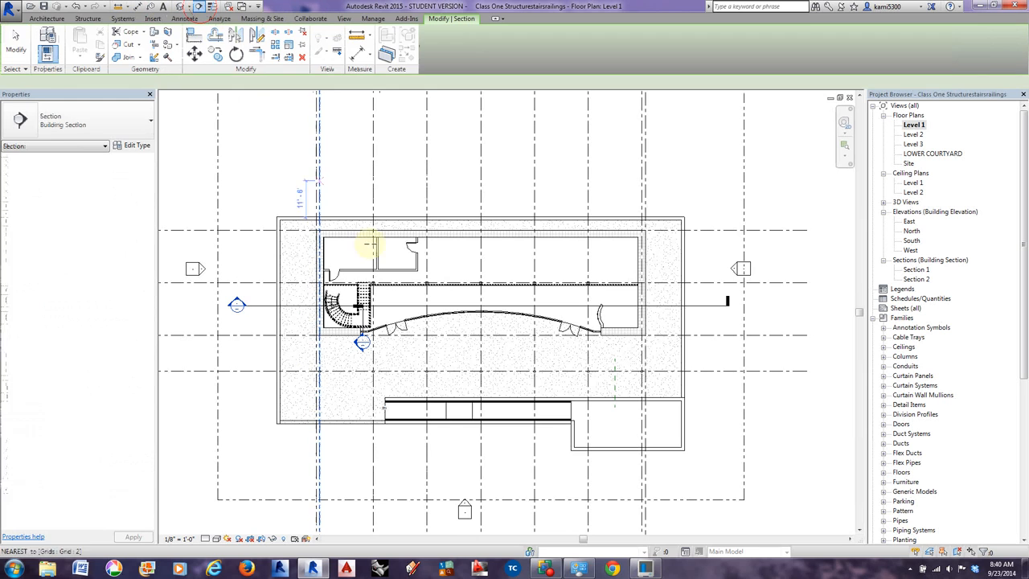
left_click(487, 448)
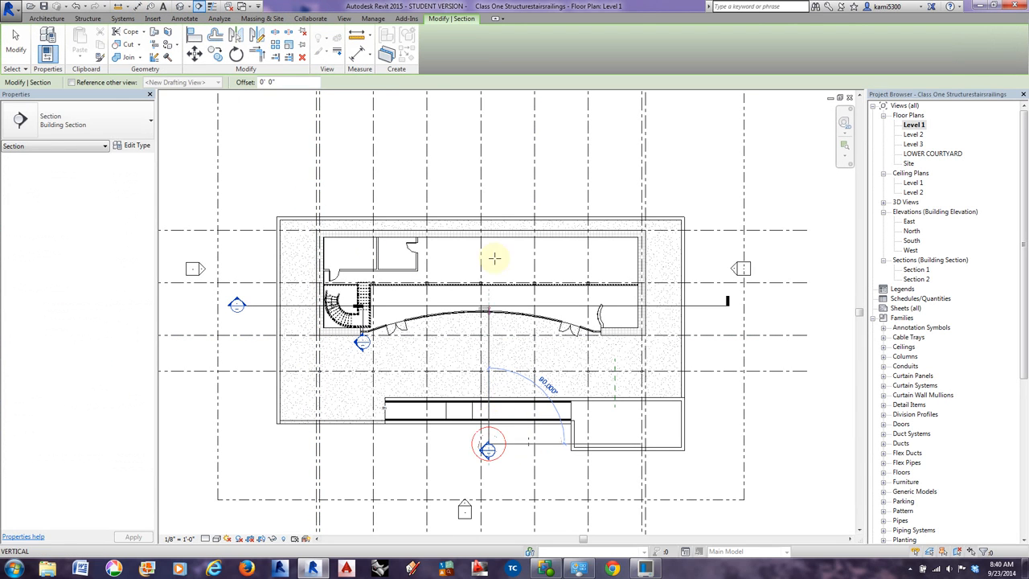
left_click(485, 148)
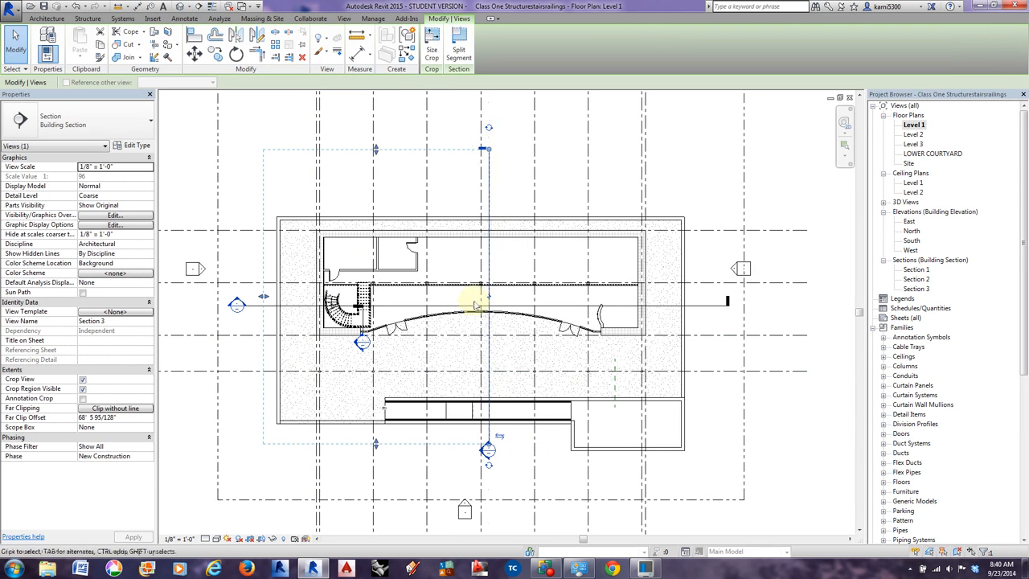
right_click(486, 198)
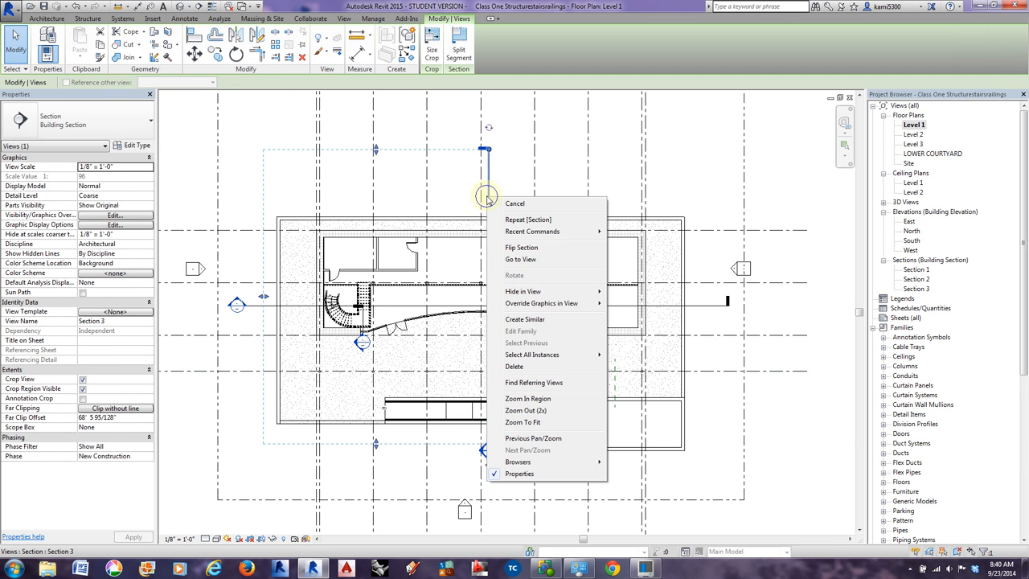
left_click(532, 260)
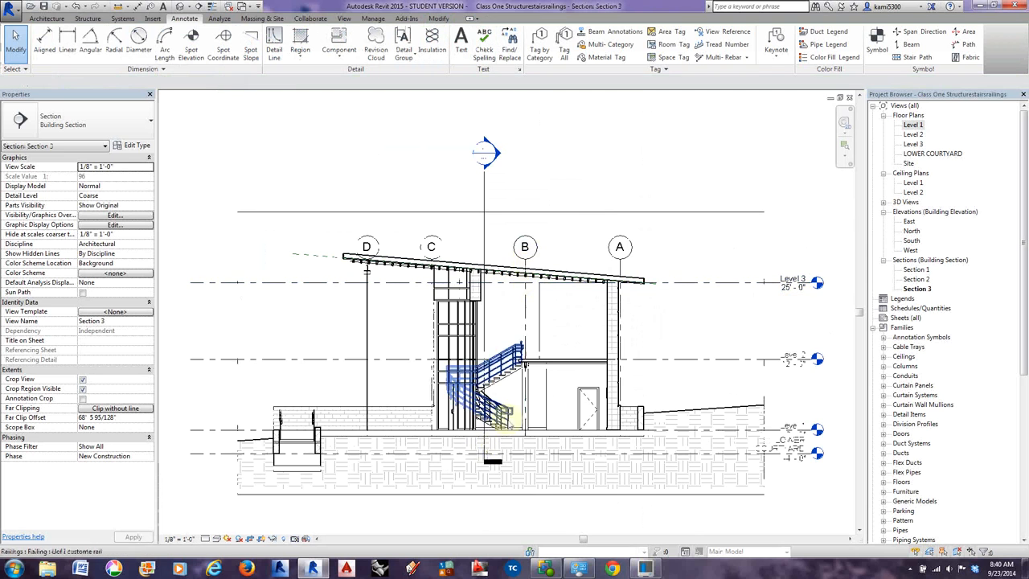
Set the detail level of the Section 3 view to Fine.
scroll(409, 450, "up", 2)
scroll(425, 452, "up", 2)
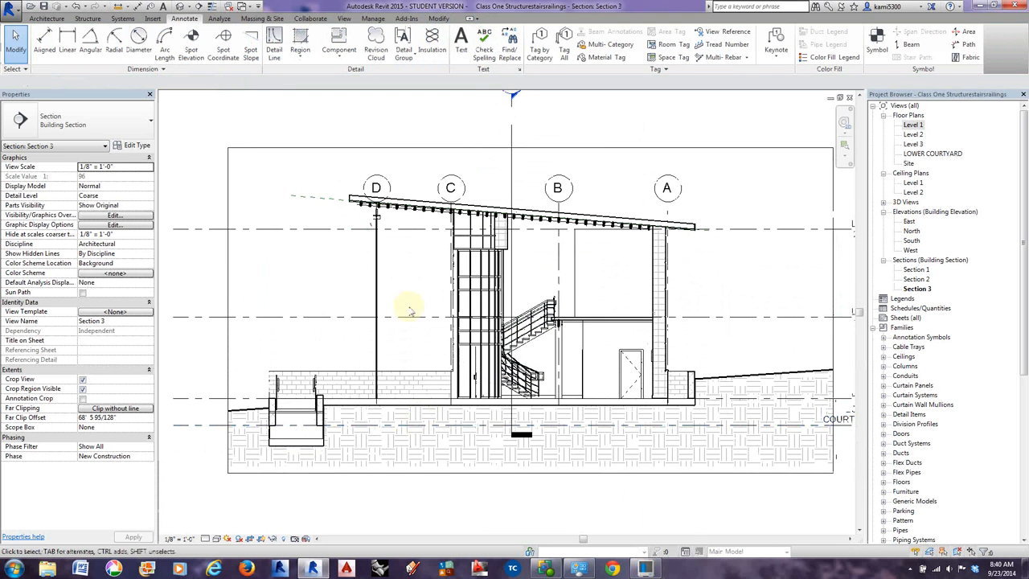
scroll(375, 217, "up", 5)
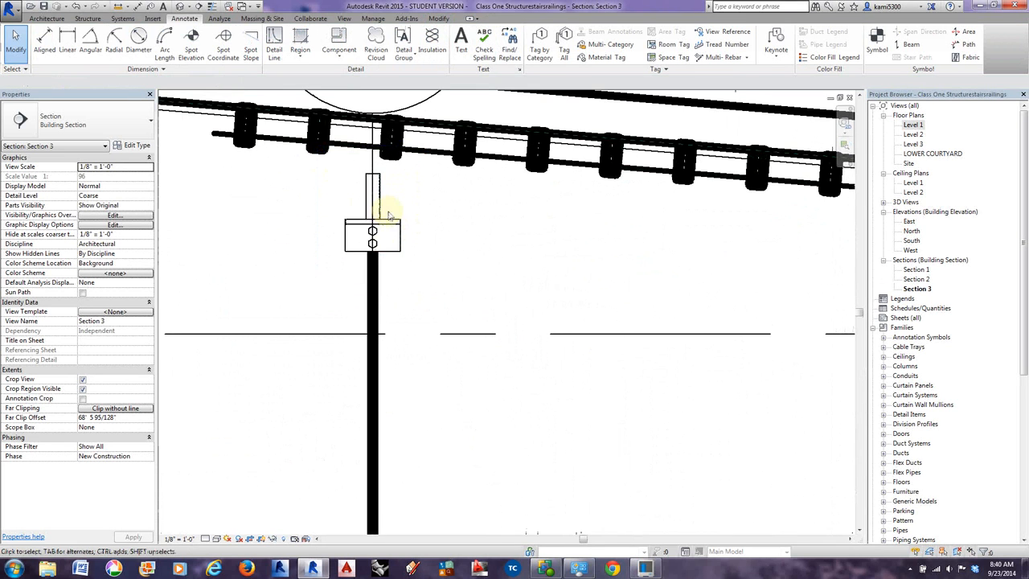
scroll(389, 214, "down", 4)
scroll(420, 249, "down", 3)
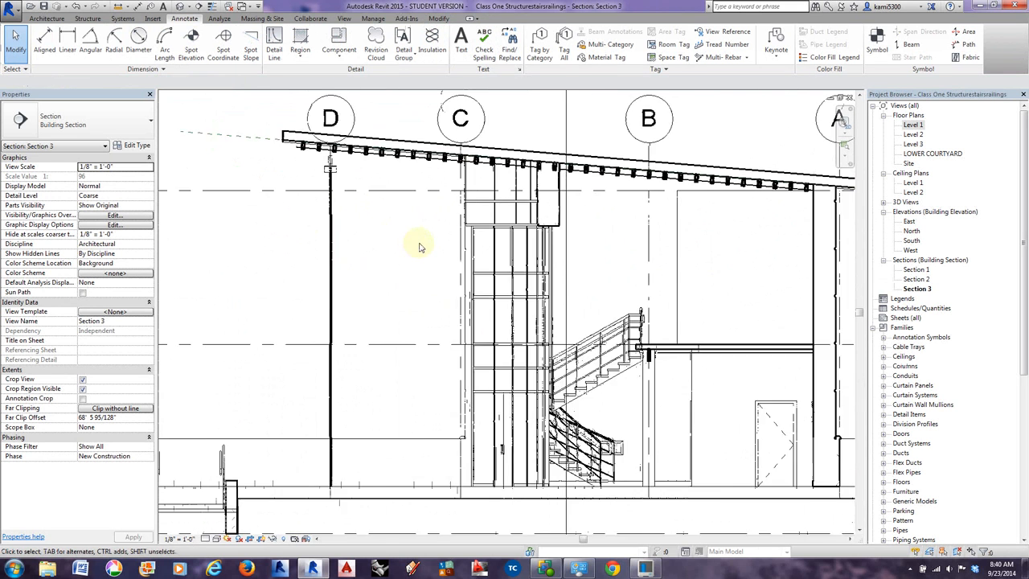
middle_click_drag(480, 309, 466, 313)
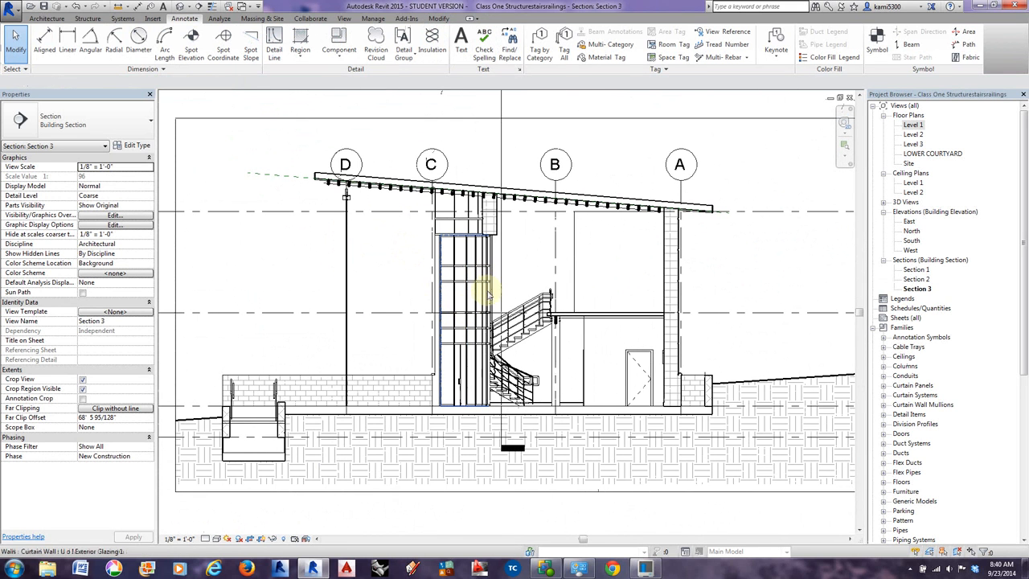
left_click(206, 538)
left_click(215, 527)
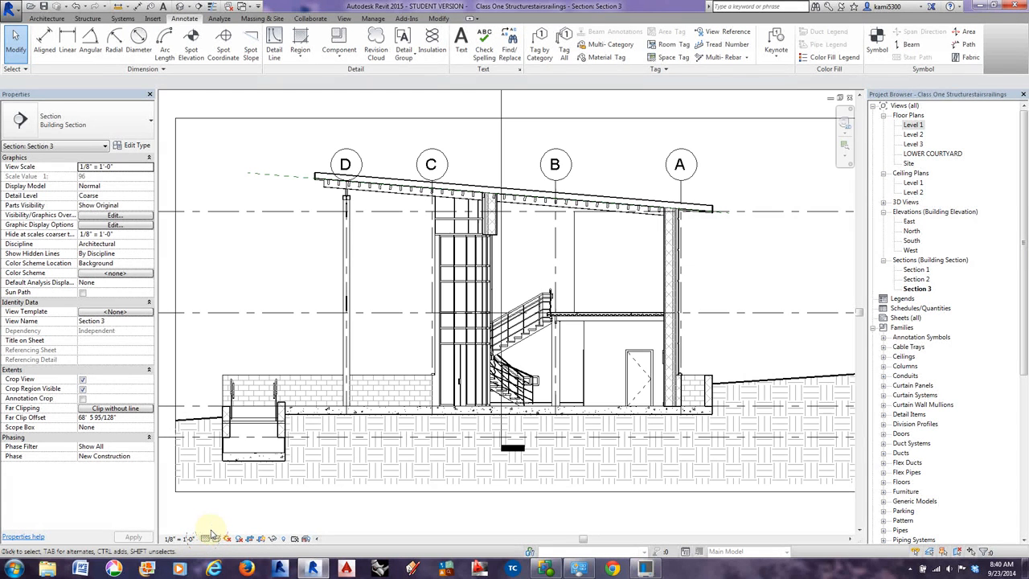
left_click(206, 538)
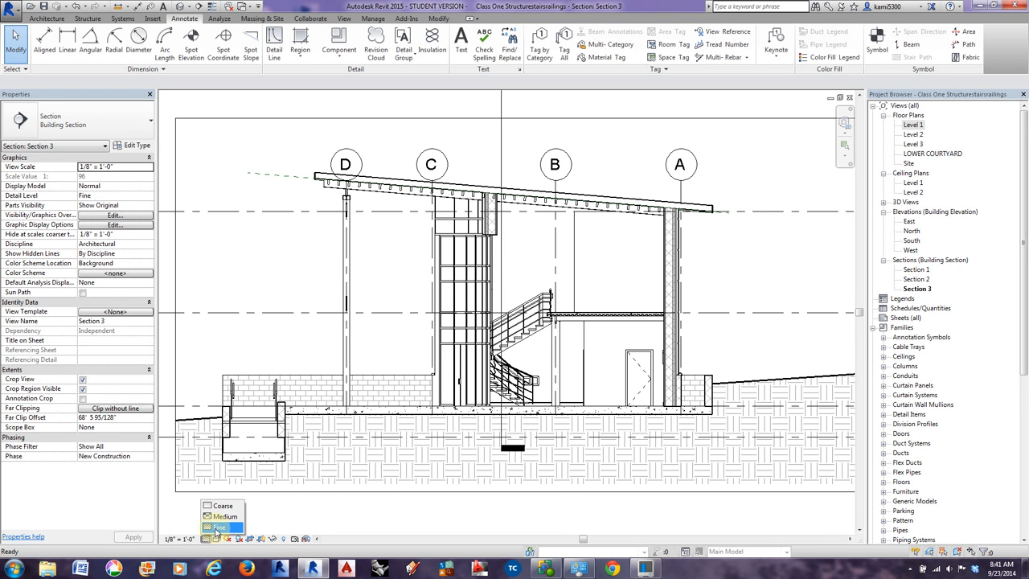
left_click(215, 528)
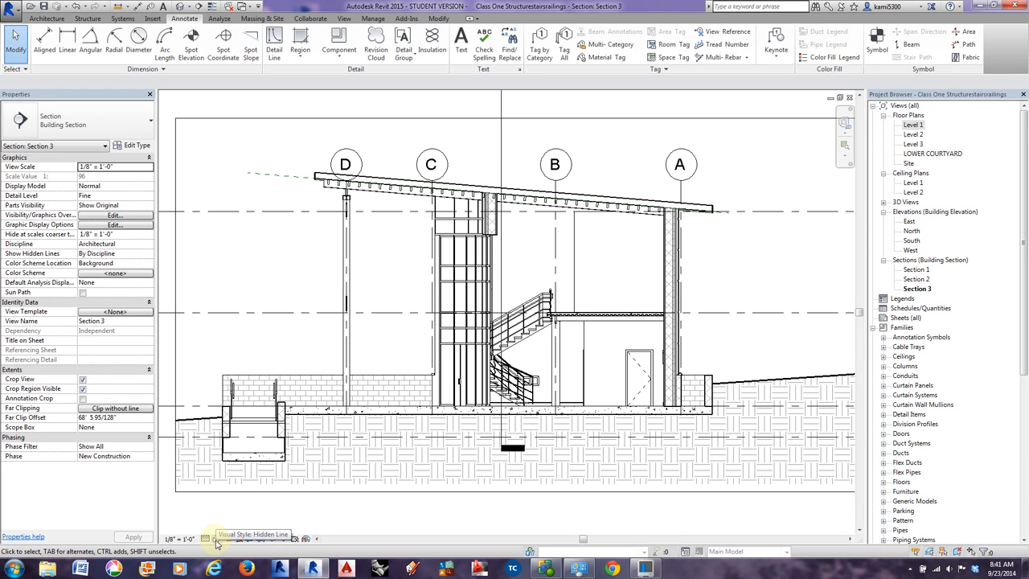
middle_click_drag(346, 515, 389, 512)
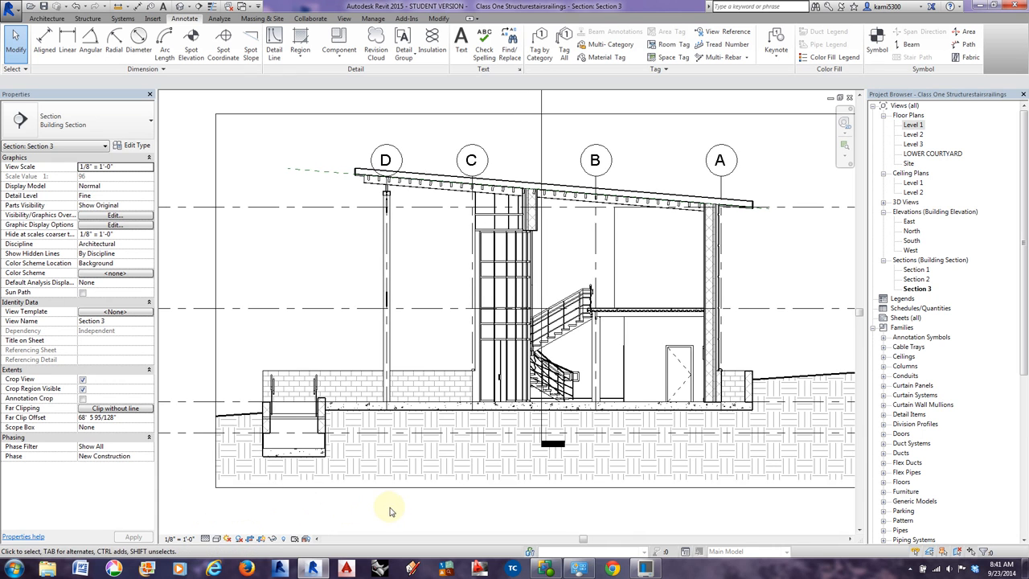
Examine how the cut walls, roof framing, upper floor and stairs are displayed in the Section 3 view.
scroll(506, 233, "up", 3)
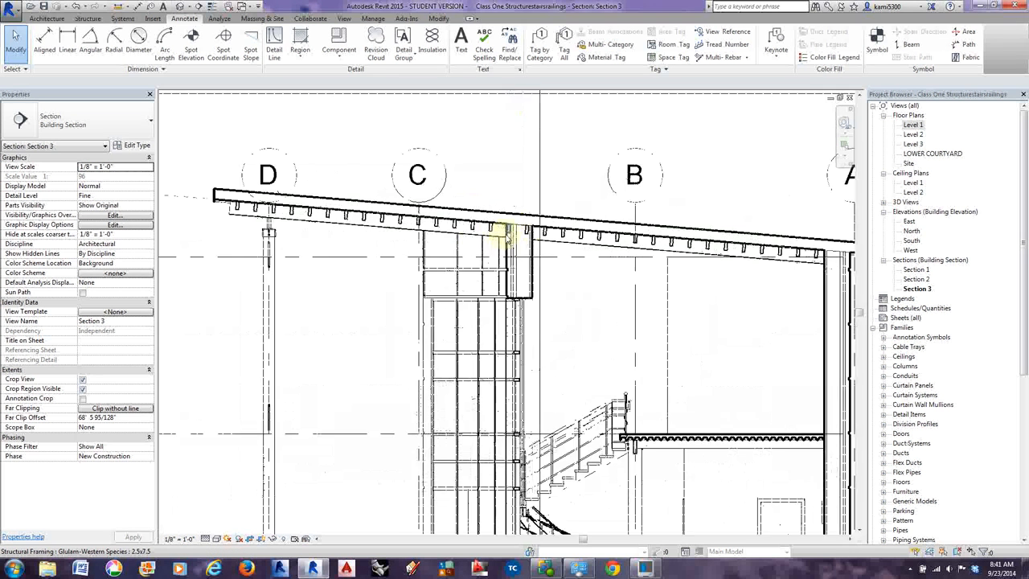
scroll(507, 233, "up", 1)
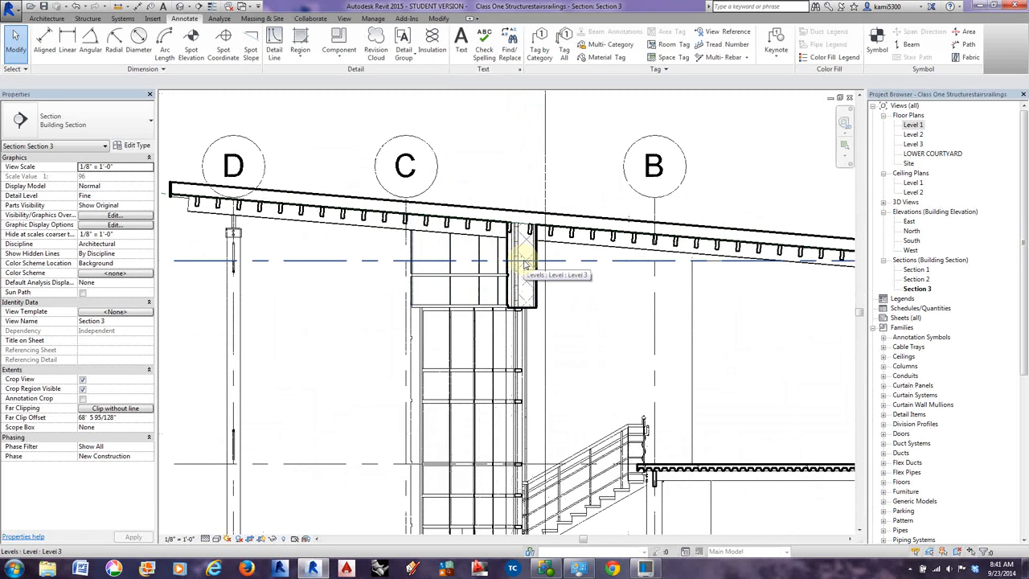
scroll(538, 298, "down", 3)
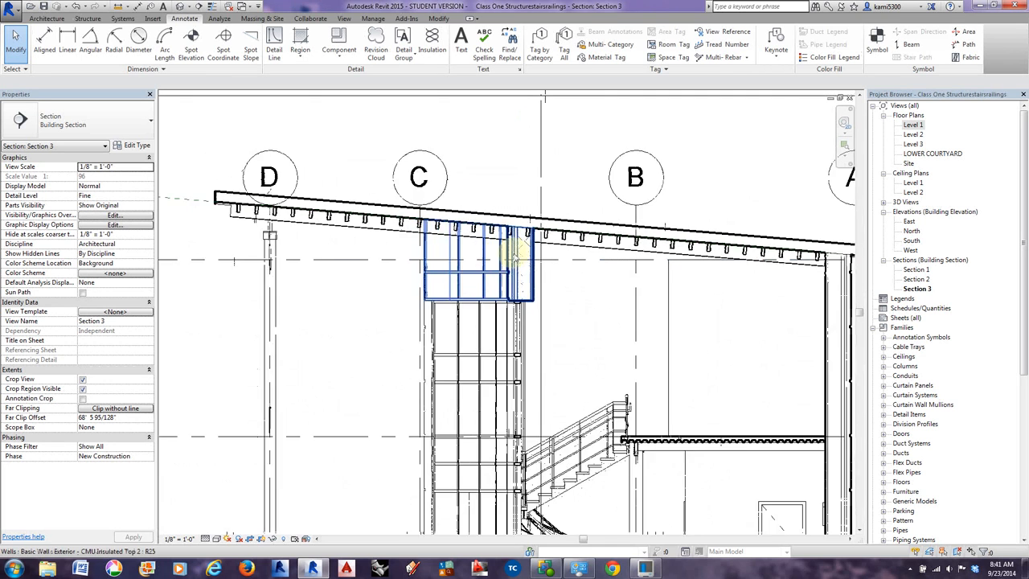
middle_click_drag(551, 328, 526, 303)
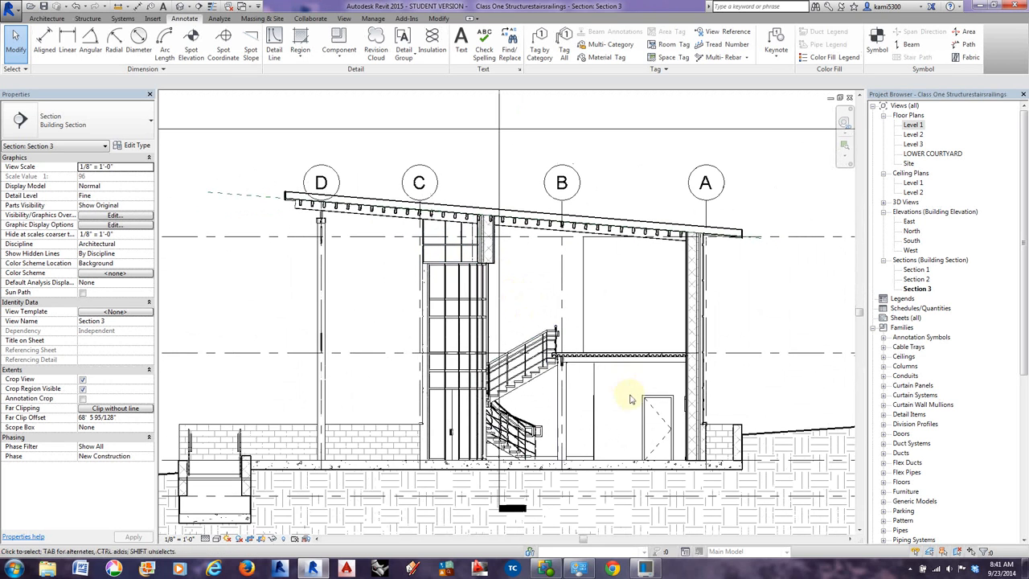
scroll(625, 391, "up", 2)
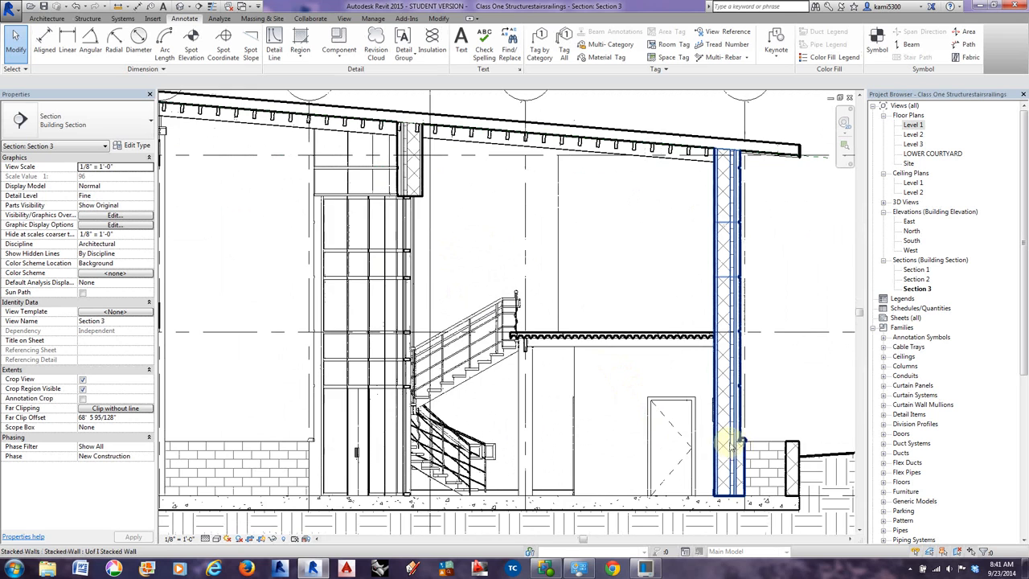
scroll(731, 442, "down", 4)
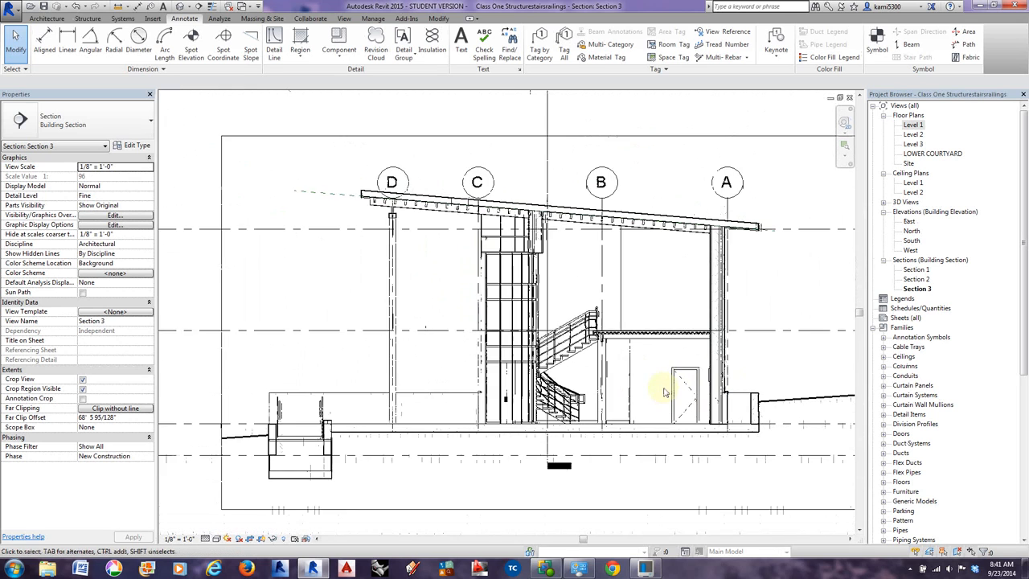
scroll(670, 395, "down", 1)
scroll(671, 395, "up", 1)
middle_click_drag(671, 396, 656, 395)
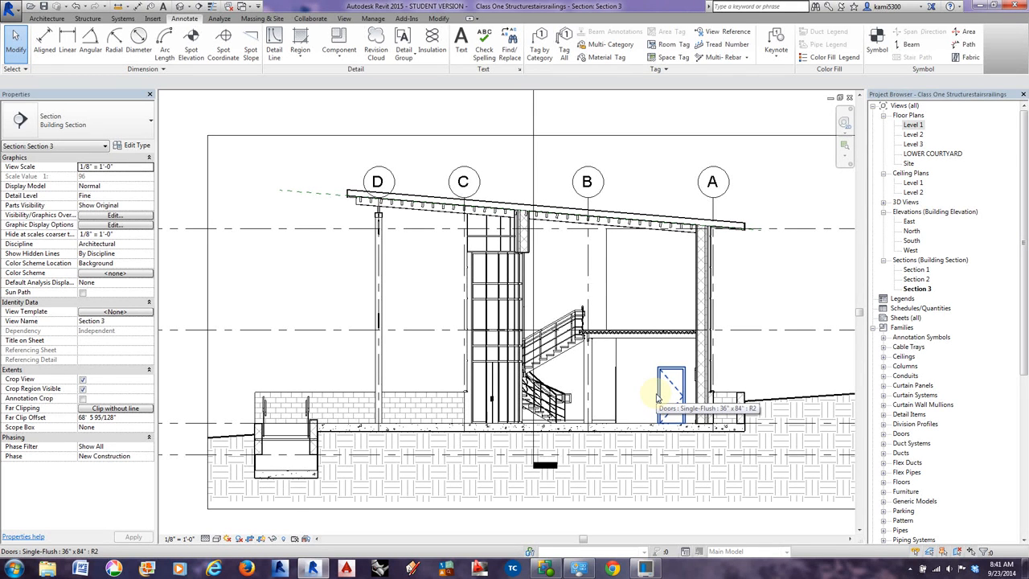
Raise the bubble ends of grids A to D clear of the sloping roof in the Section 3 view.
left_click(474, 185)
left_click_drag(465, 201, 465, 150)
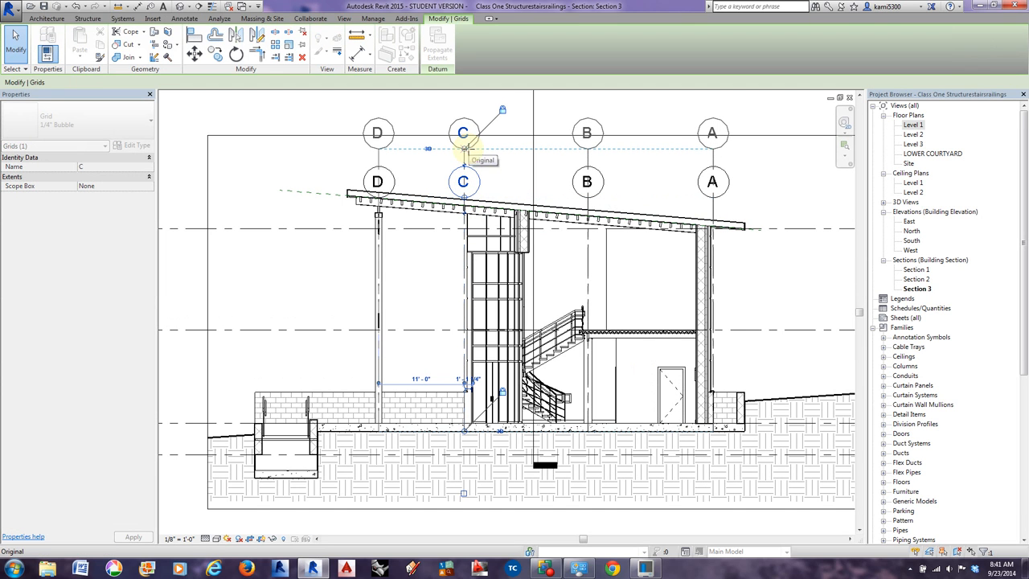
left_click(322, 166)
scroll(351, 241, "down", 1)
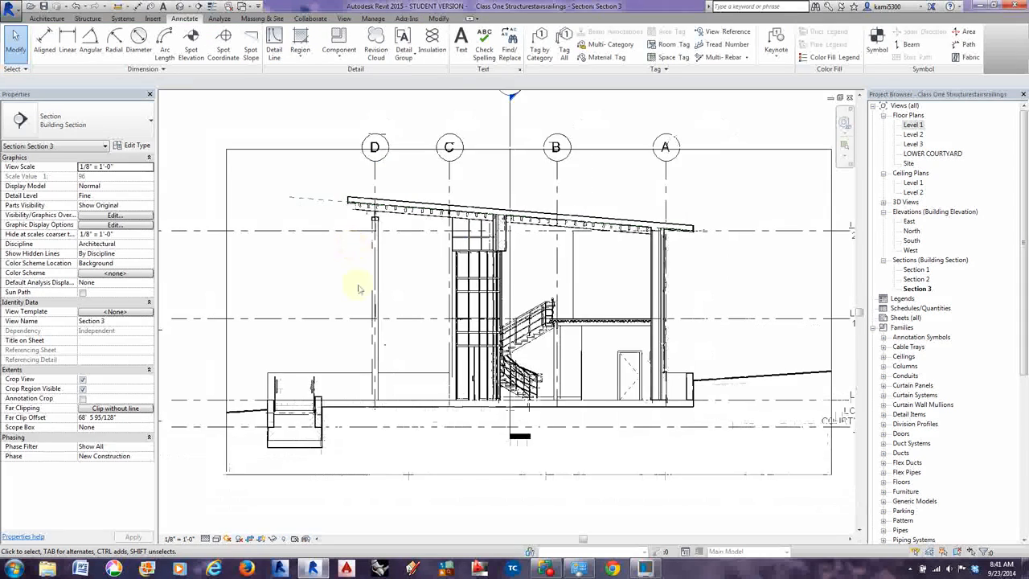
scroll(376, 324, "up", 1)
scroll(378, 324, "down", 1)
mouse_move(509, 359)
middle_mouse_down()
mouse_move(481, 356)
mouse_move(535, 353)
middle_mouse_up()
scroll(492, 353, "up", 1)
scroll(535, 354, "down", 1)
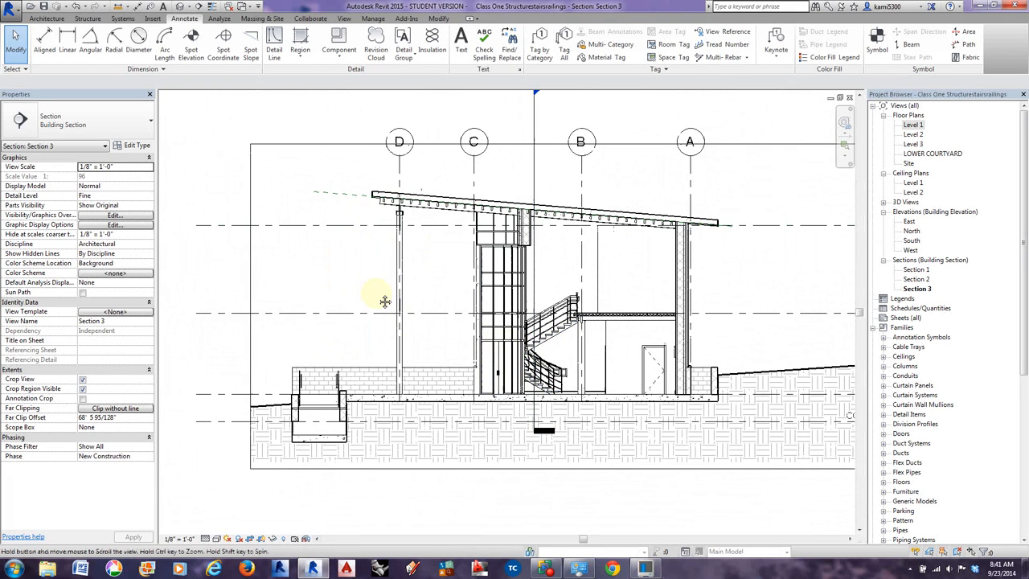
middle_click_drag(376, 299, 351, 299)
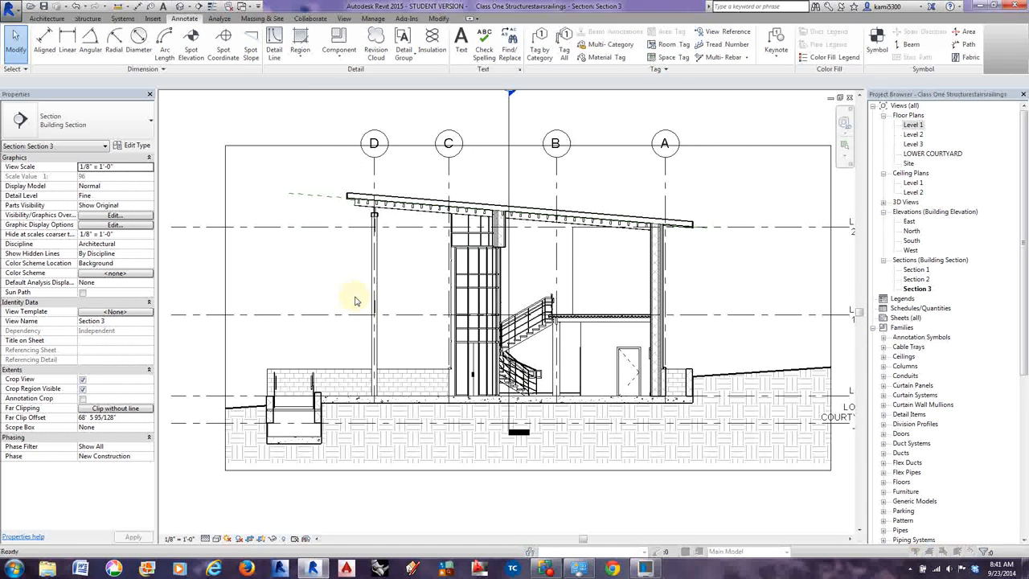
key("v")
key("g")
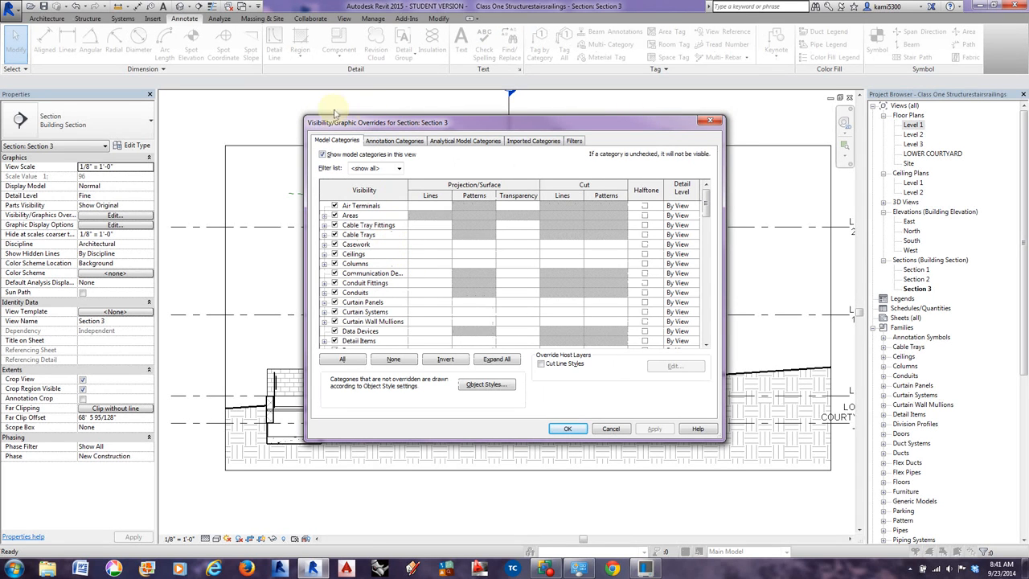
left_click(611, 429)
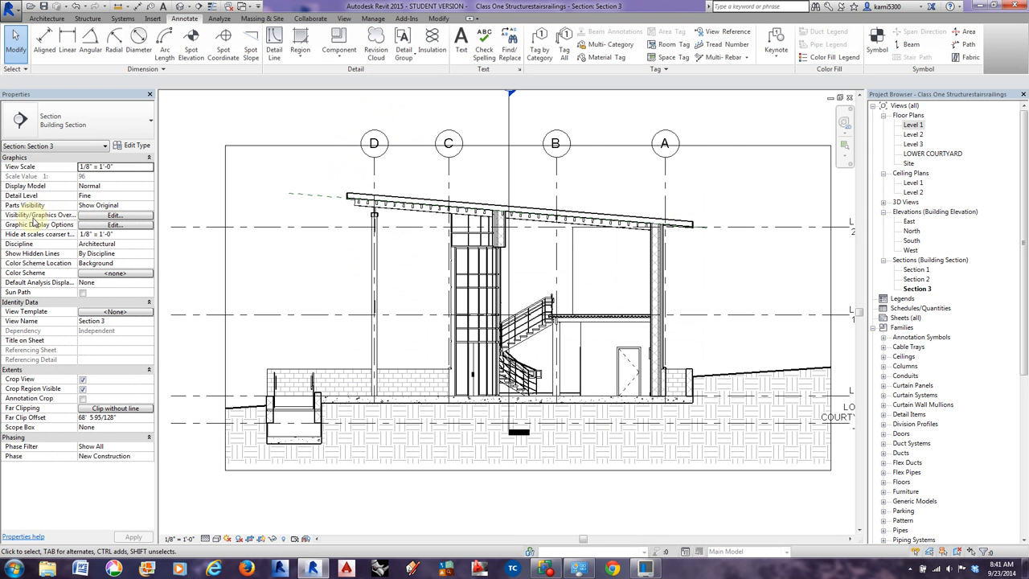
Open the visibility/graphic overrides for the Section 3 view and enlarge the dialog to show more model categories.
left_click(93, 216)
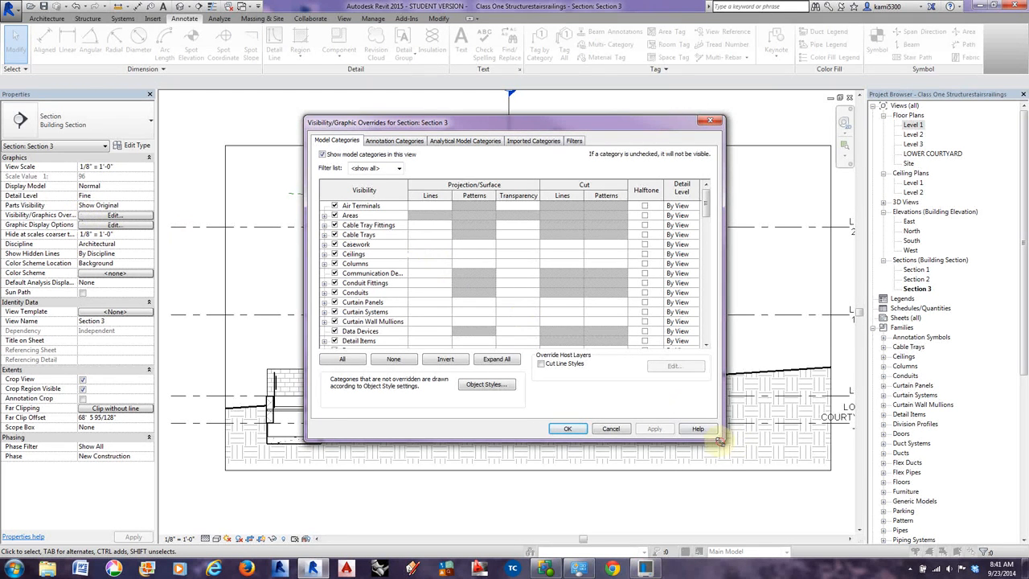
left_click_drag(719, 441, 906, 527)
left_click_drag(592, 125, 494, 79)
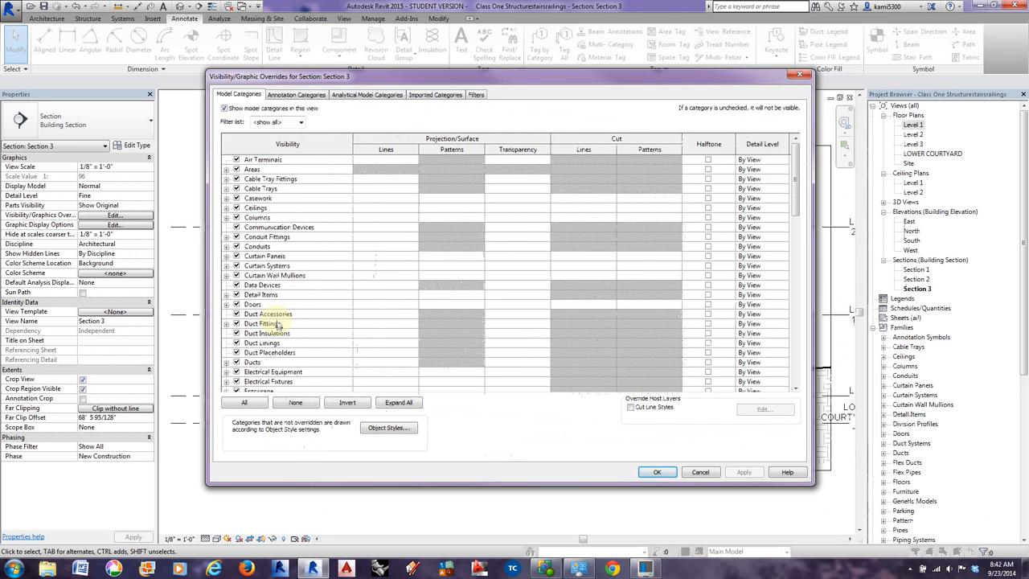
Review the list of model categories, including the subcategories under Structural Foundations and Structural Framing.
scroll(266, 330, "down", 7)
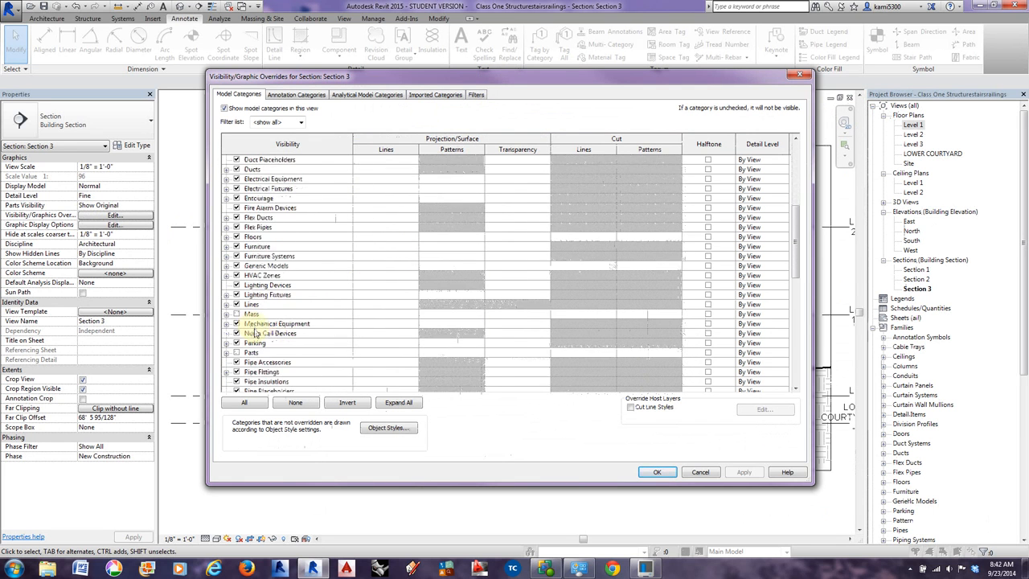
scroll(256, 331, "down", 7)
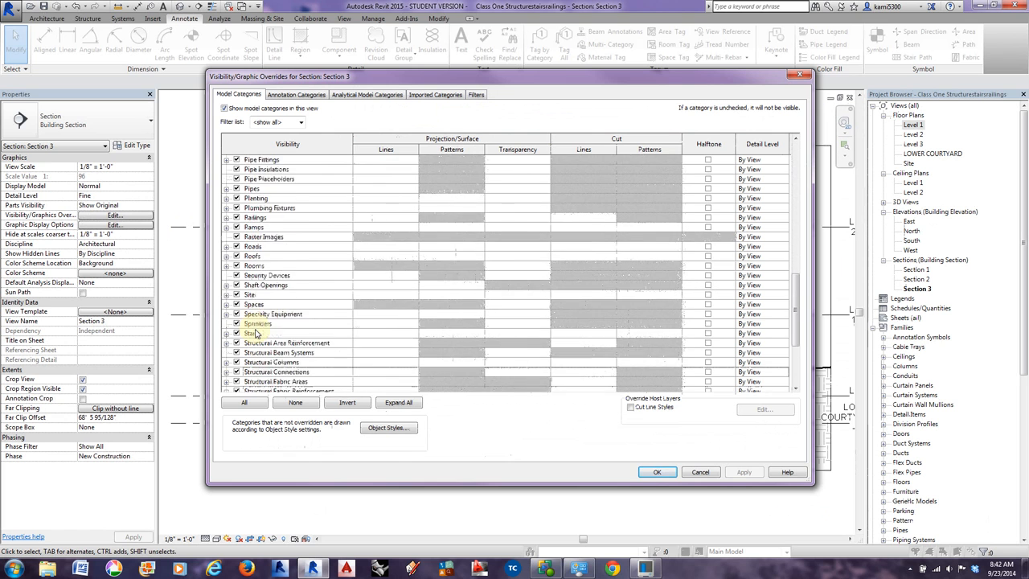
scroll(255, 332, "down", 4)
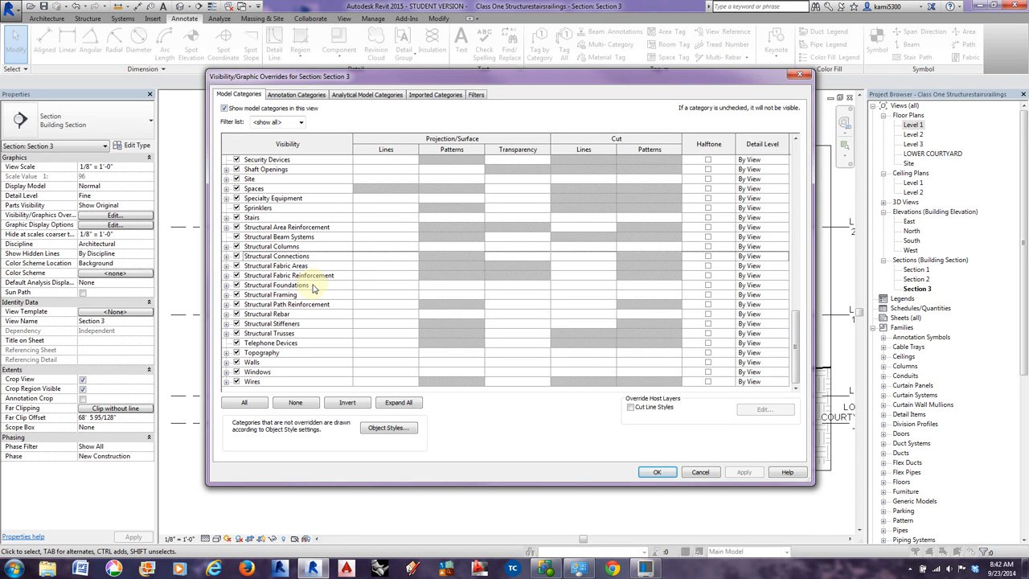
scroll(273, 301, "up", 7)
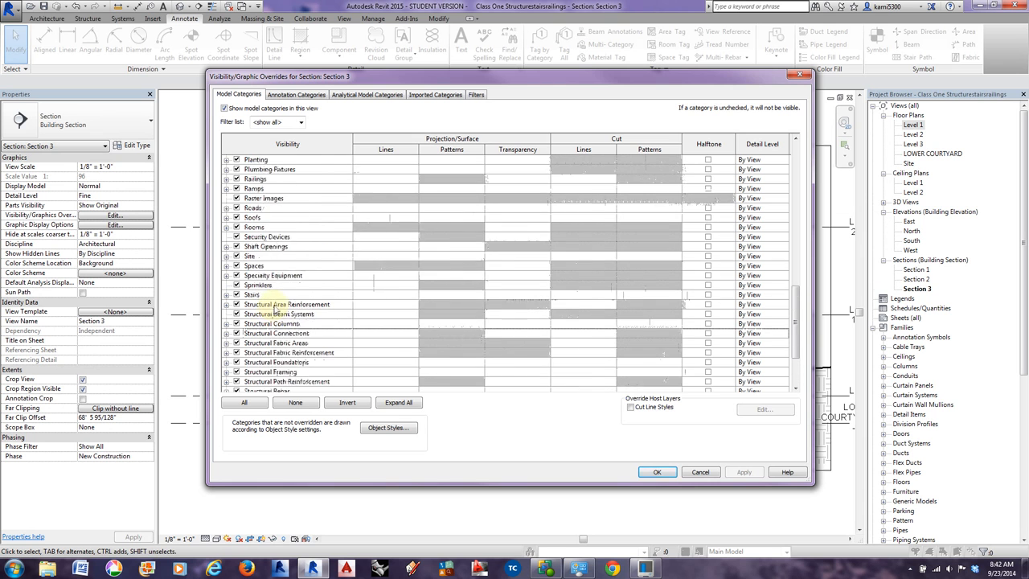
scroll(270, 315, "down", 1)
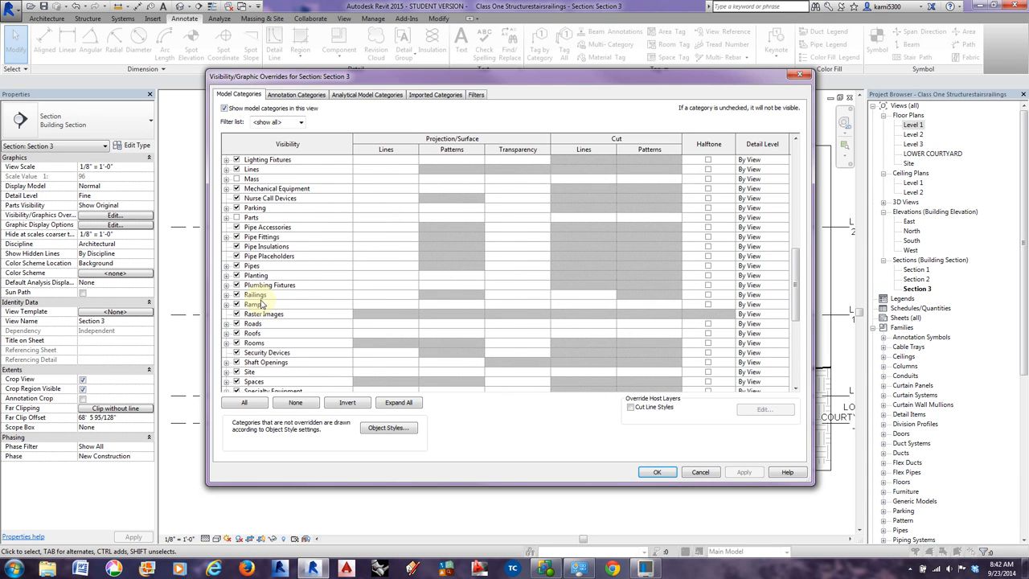
scroll(261, 304, "down", 7)
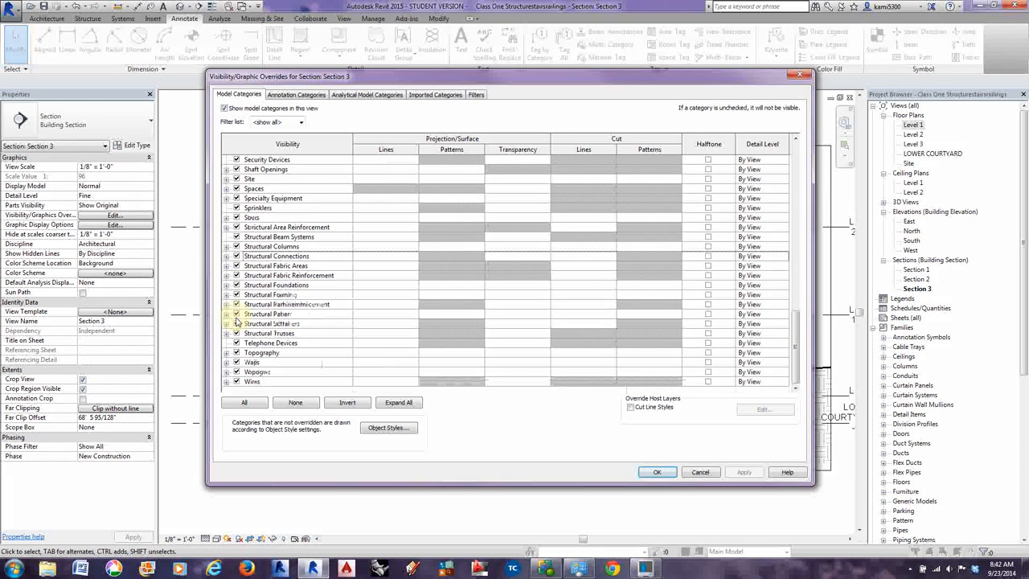
left_click(226, 285)
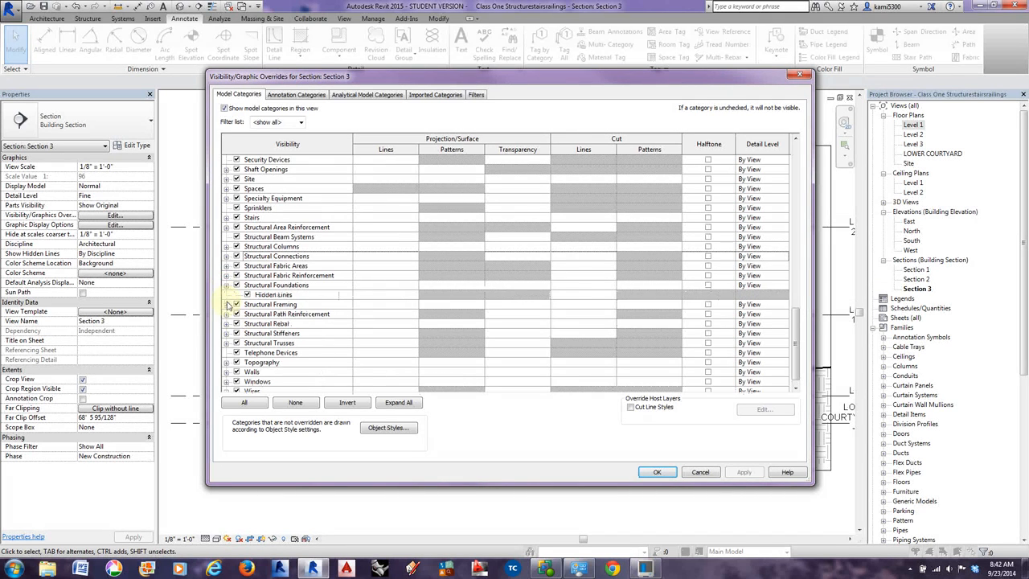
left_click(226, 305)
scroll(265, 281, "down", 3)
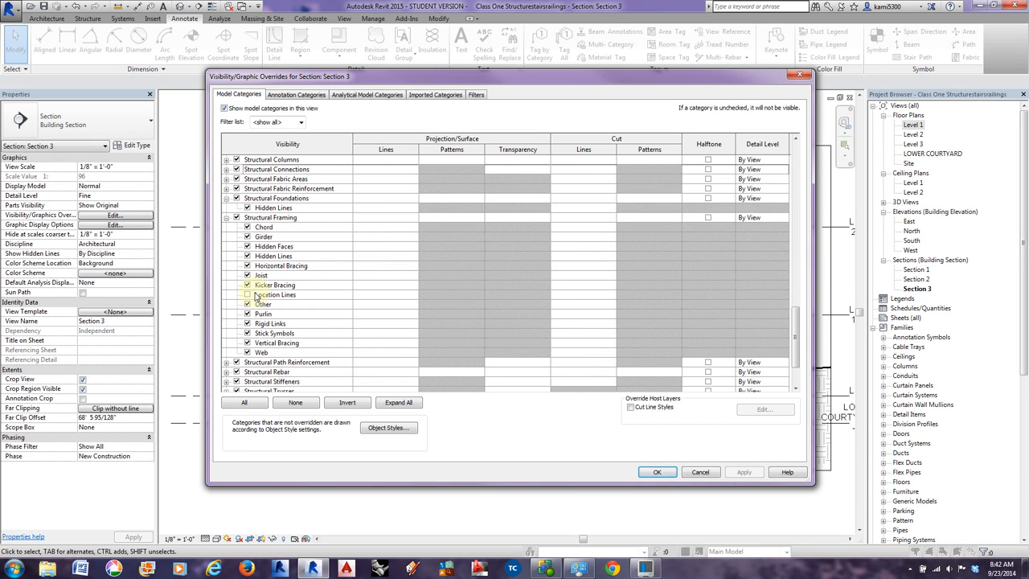
left_click(226, 217)
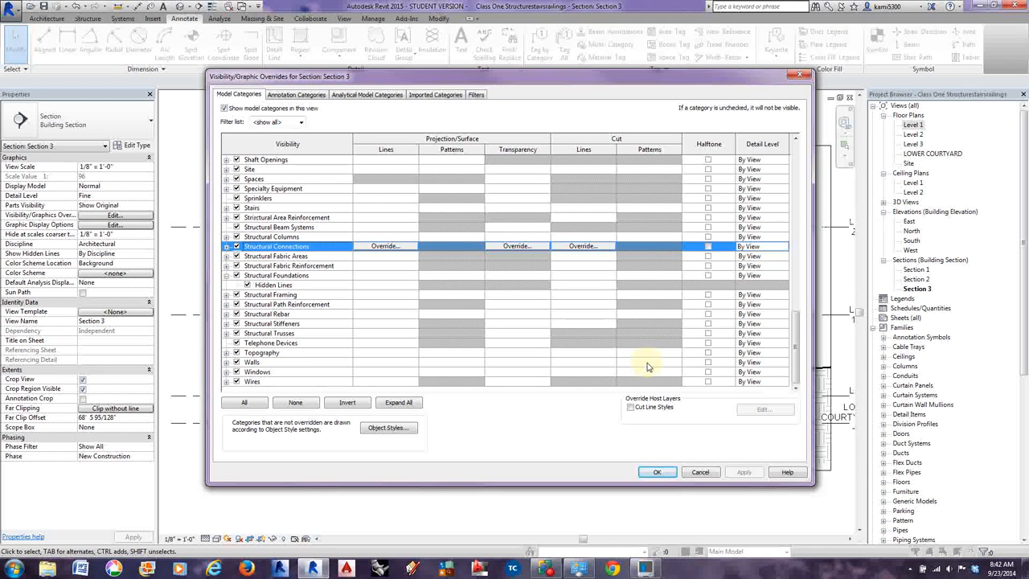
Override the cut pattern color of the Walls category with Black.
left_click(647, 363)
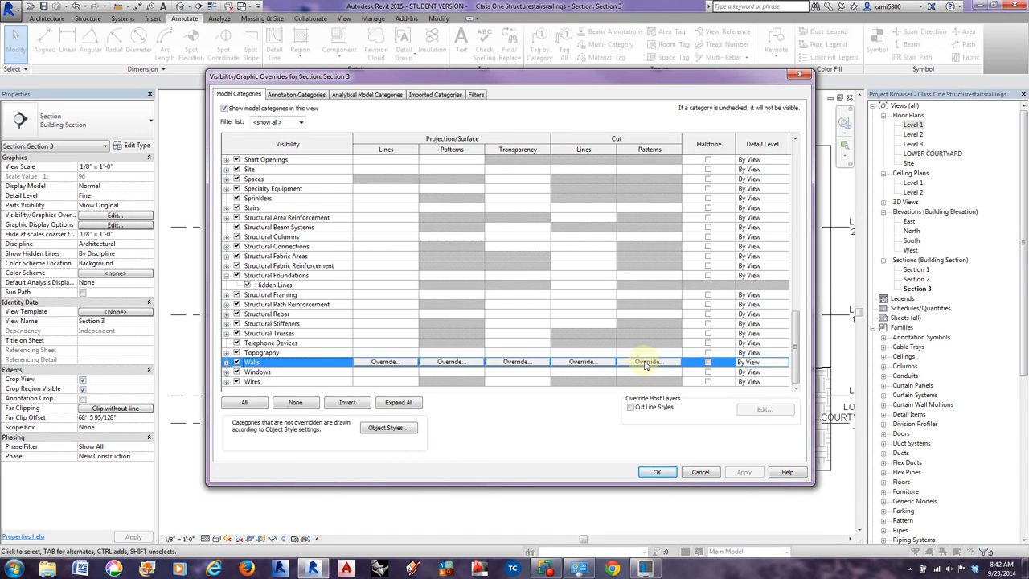
left_click_drag(501, 77, 493, 338)
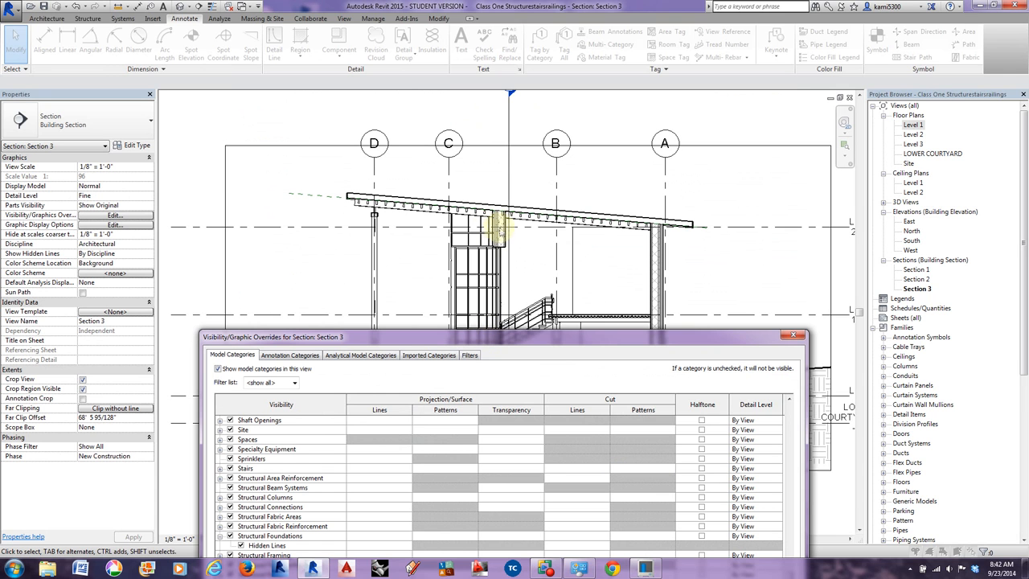
left_click_drag(544, 340, 517, 75)
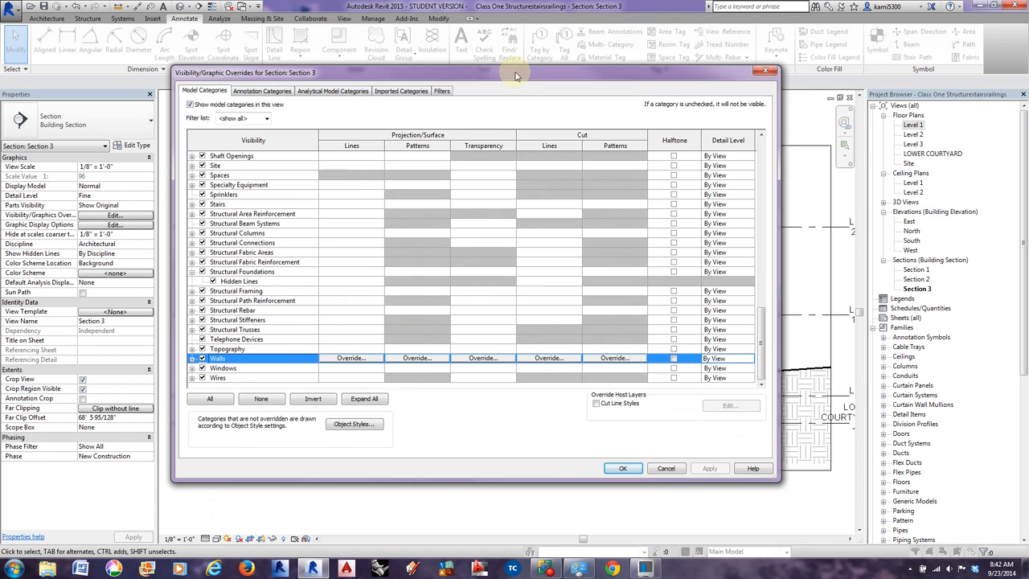
left_click(612, 358)
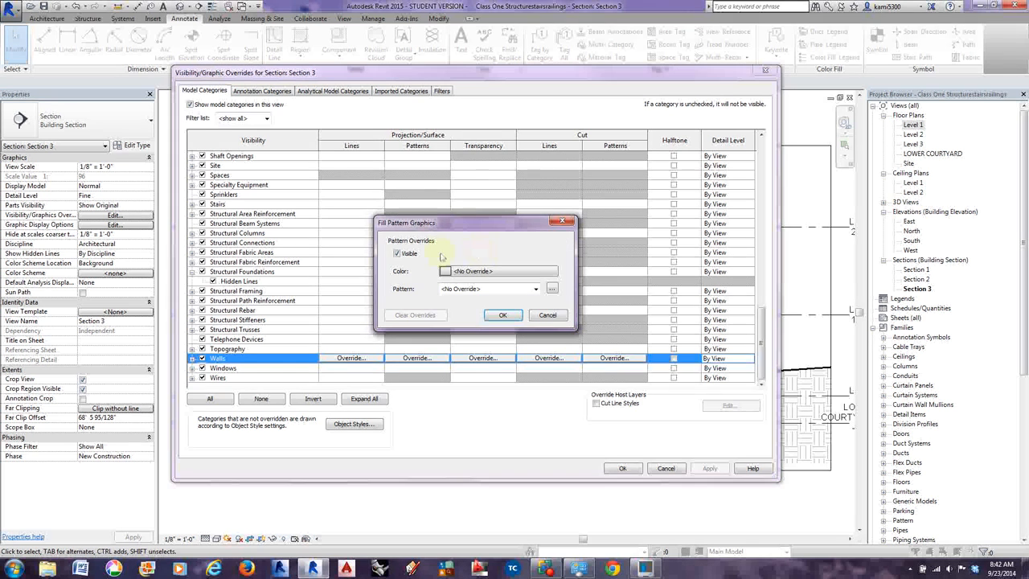
left_click(474, 271)
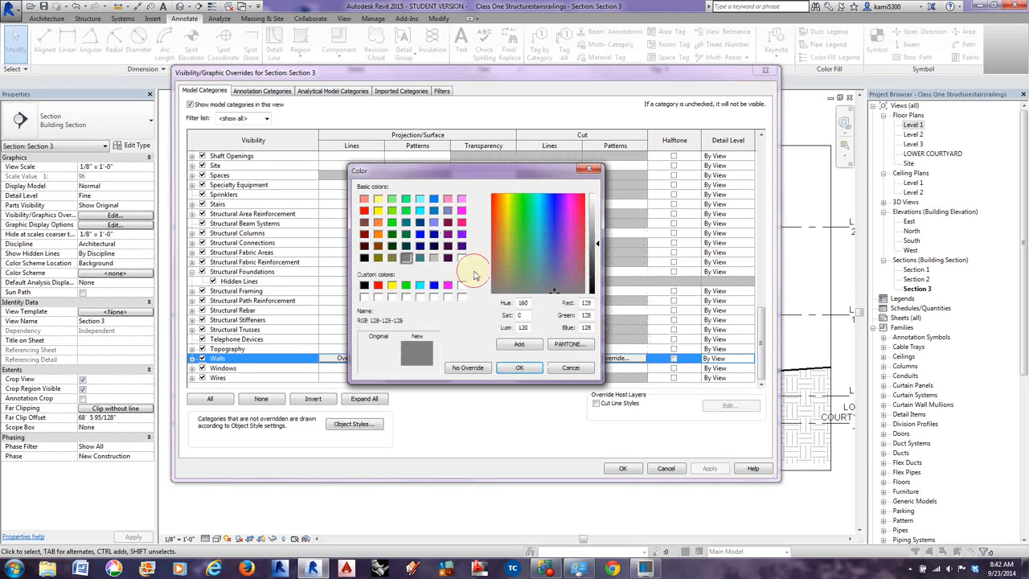
left_click(364, 284)
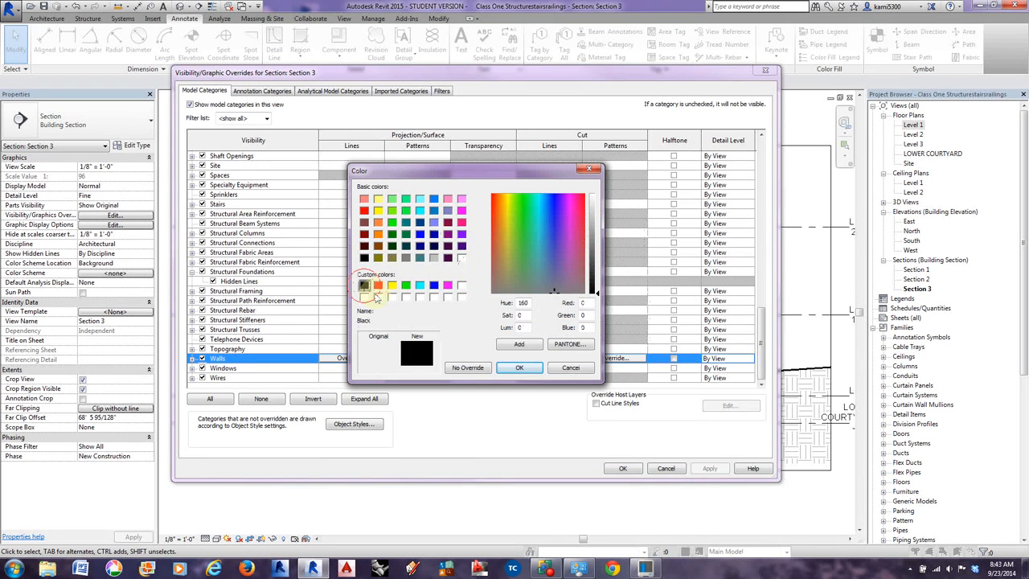
left_click(520, 367)
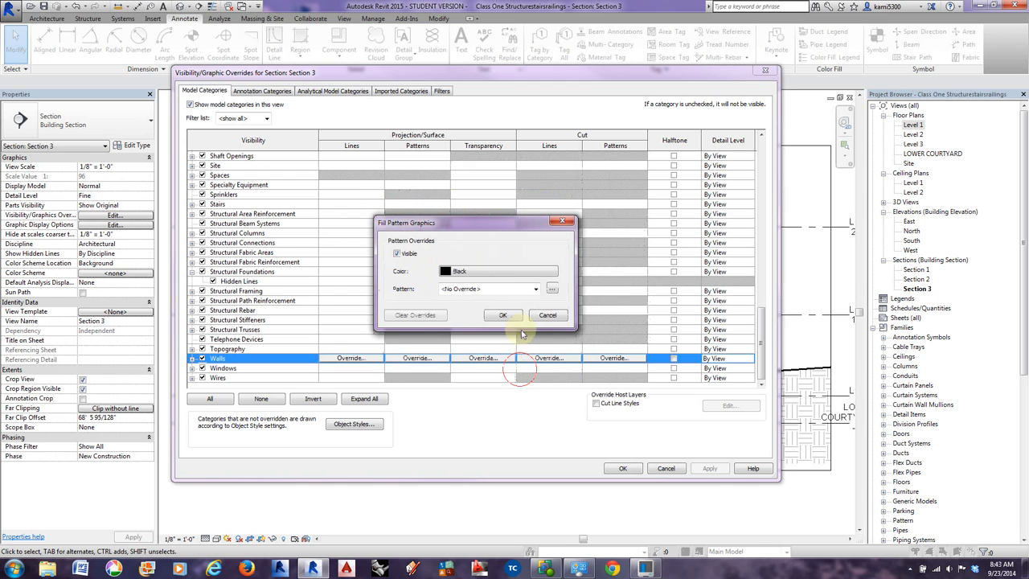
Set the Walls cut pattern override to Solid fill and accept the fill pattern graphics.
left_click(536, 290)
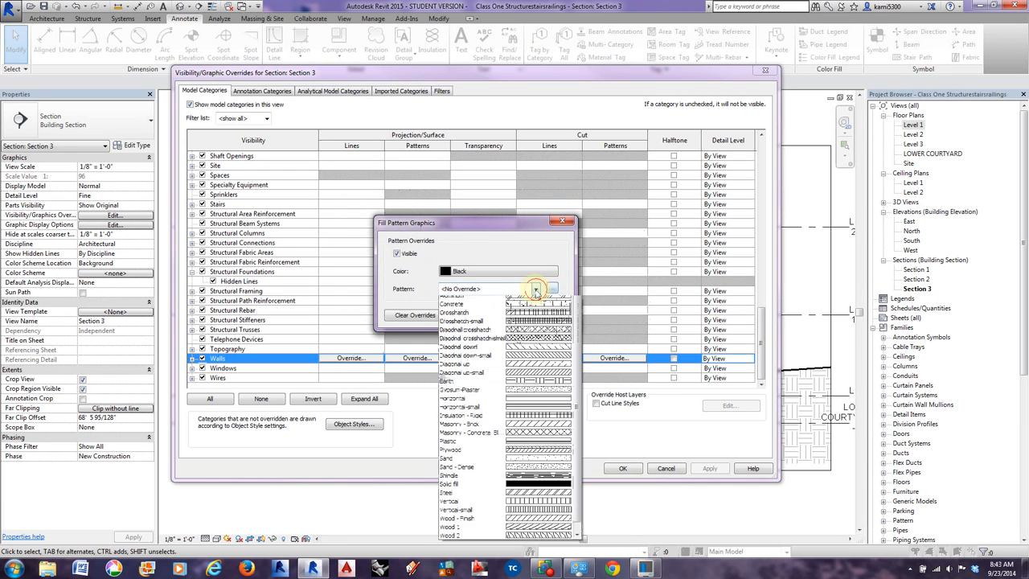
left_click(477, 499)
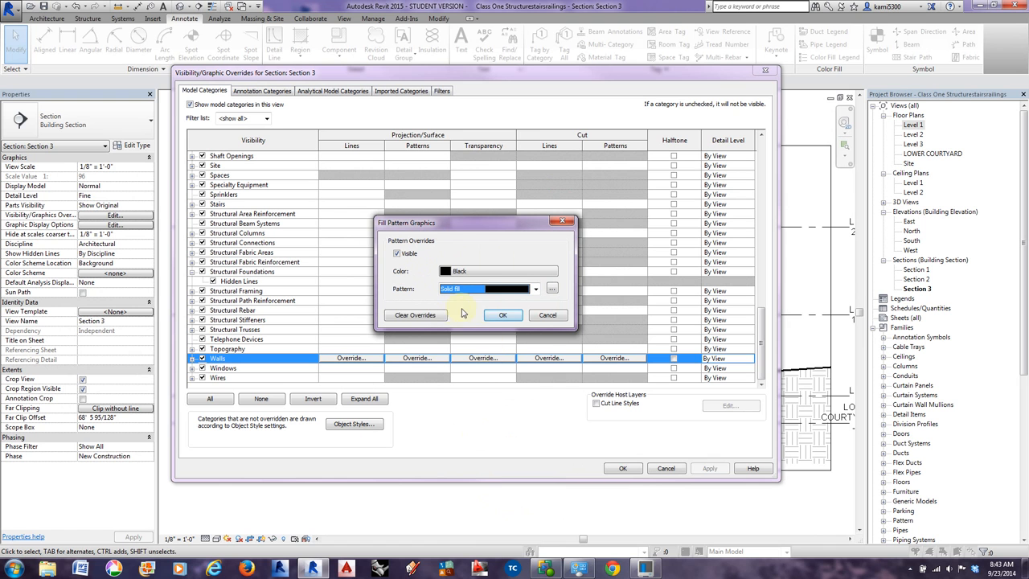
left_click(536, 288)
left_click(490, 491)
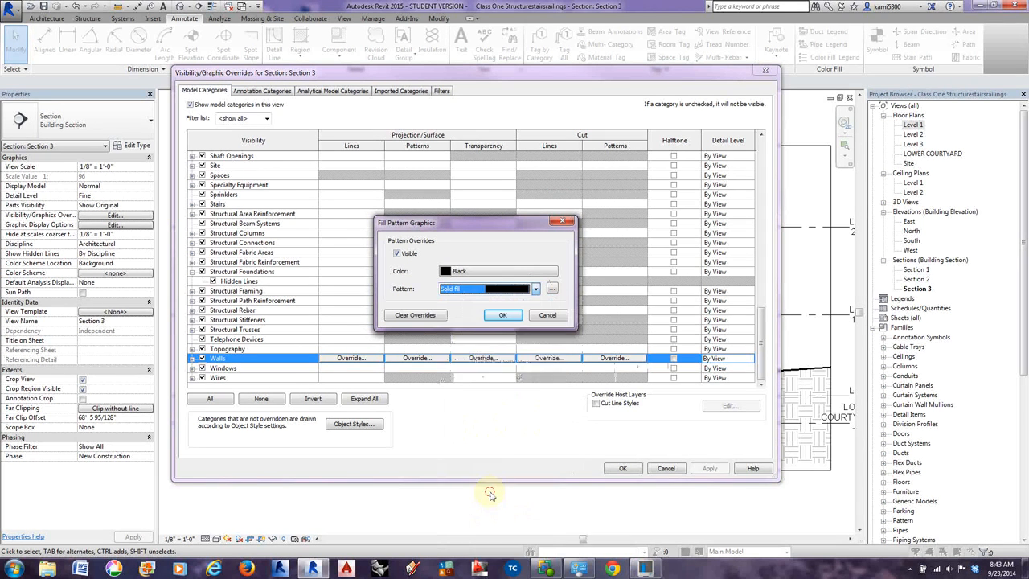
left_click(499, 316)
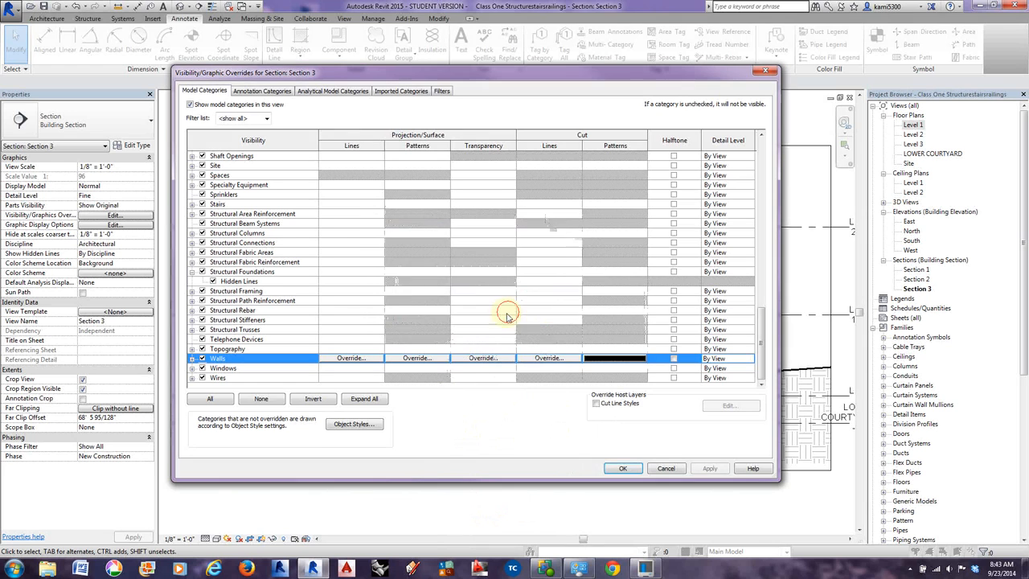
Apply the wall overrides to the section and inspect the type properties of the Exterior - CMU Insulated Top 2 wall.
left_click(623, 470)
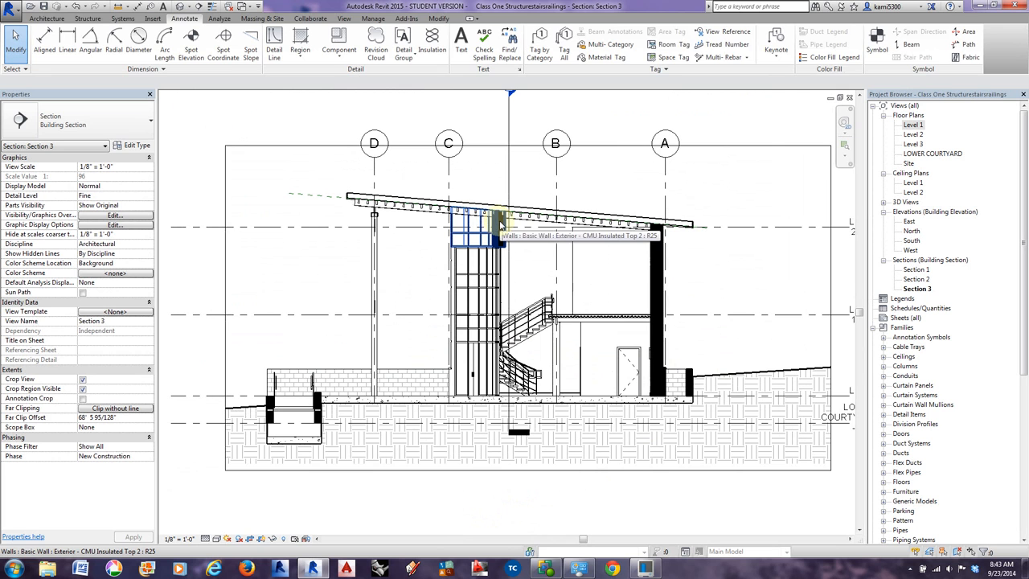
left_click(500, 225)
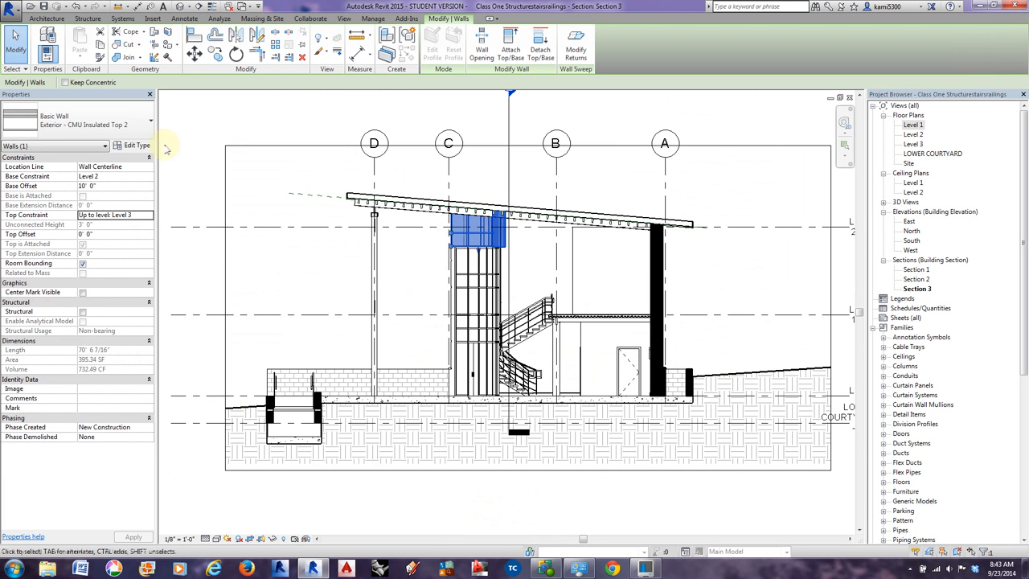
left_click(132, 145)
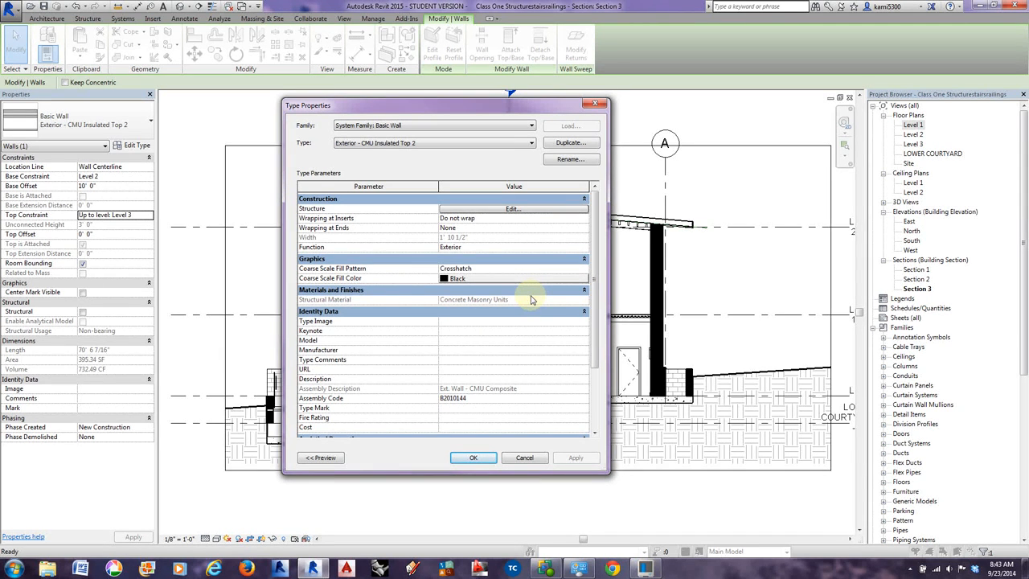
left_click(525, 459)
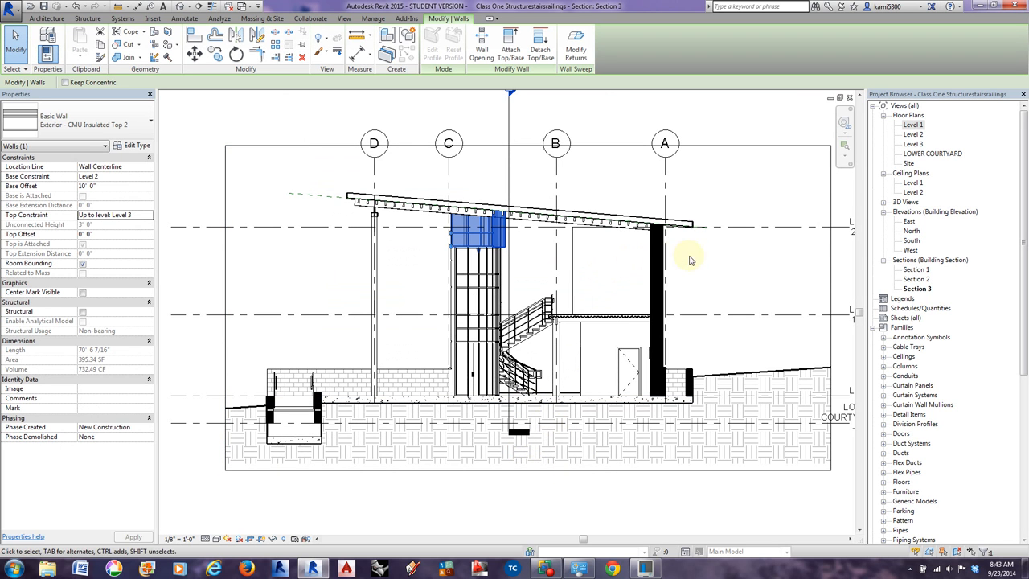
key("Escape")
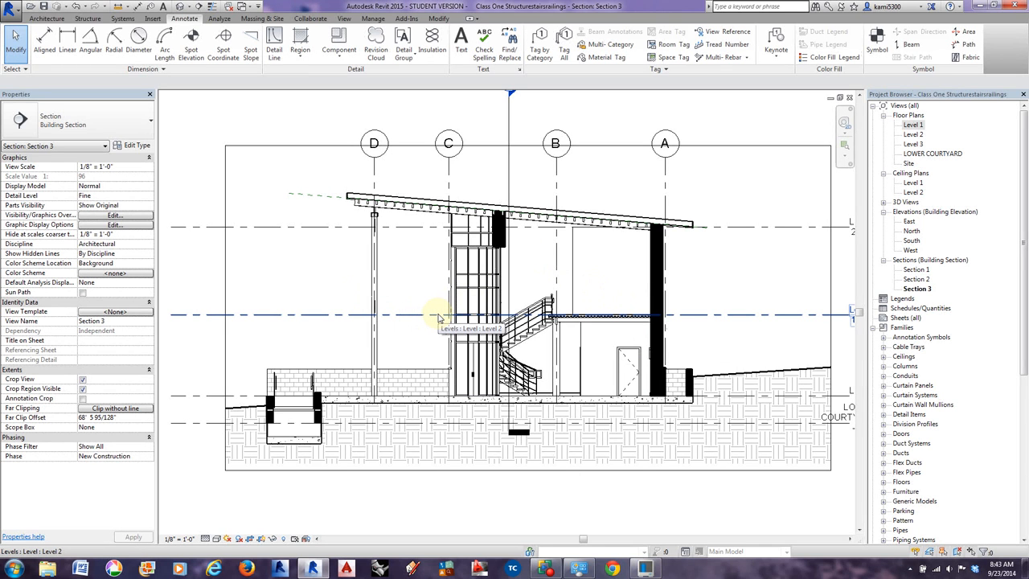
Override the cut pattern color of the Floors category in Section 3 with Black.
key("v")
key("g")
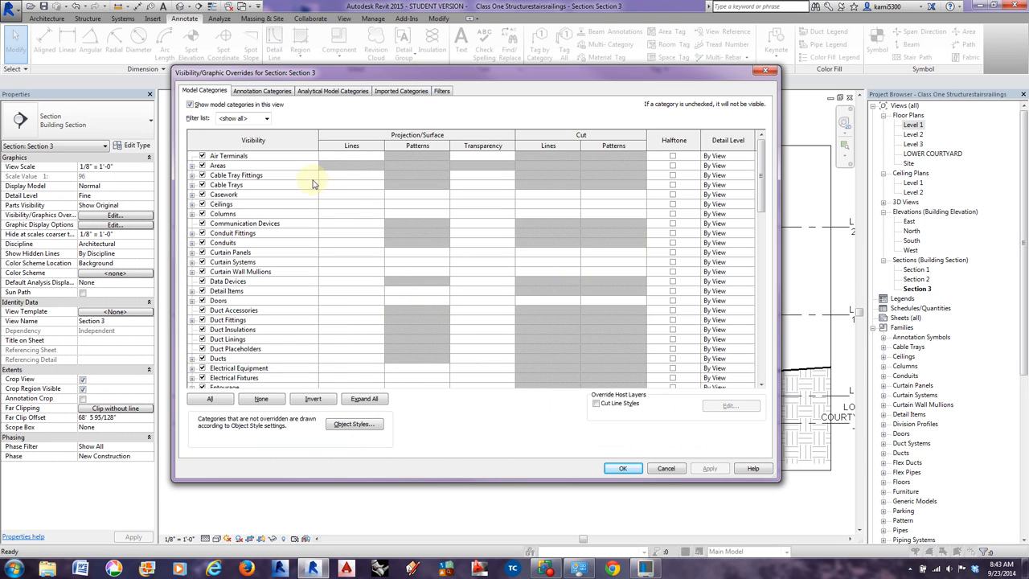
left_click(221, 330)
scroll(221, 329, "down", 4)
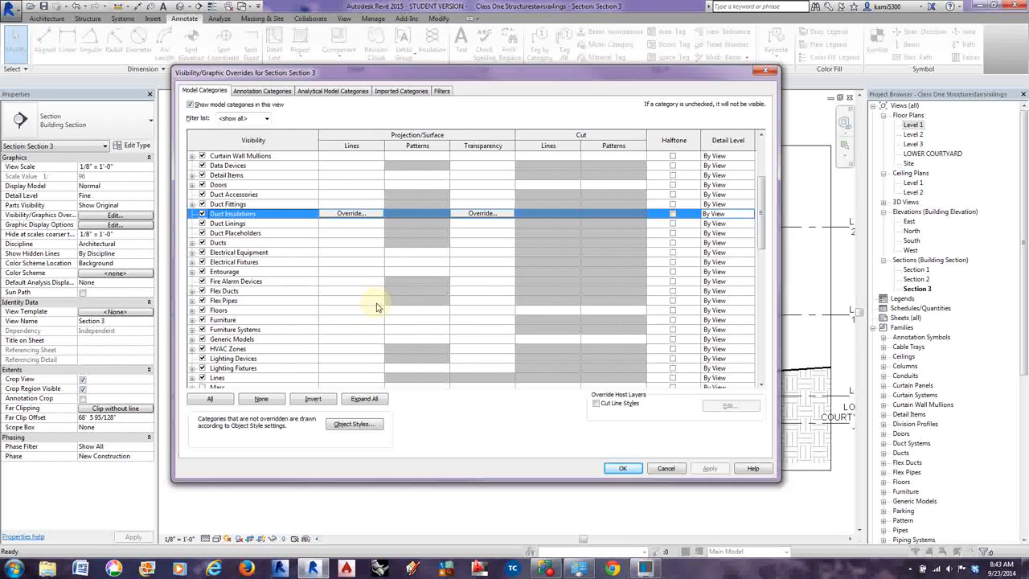
left_click(593, 310)
left_click(588, 310)
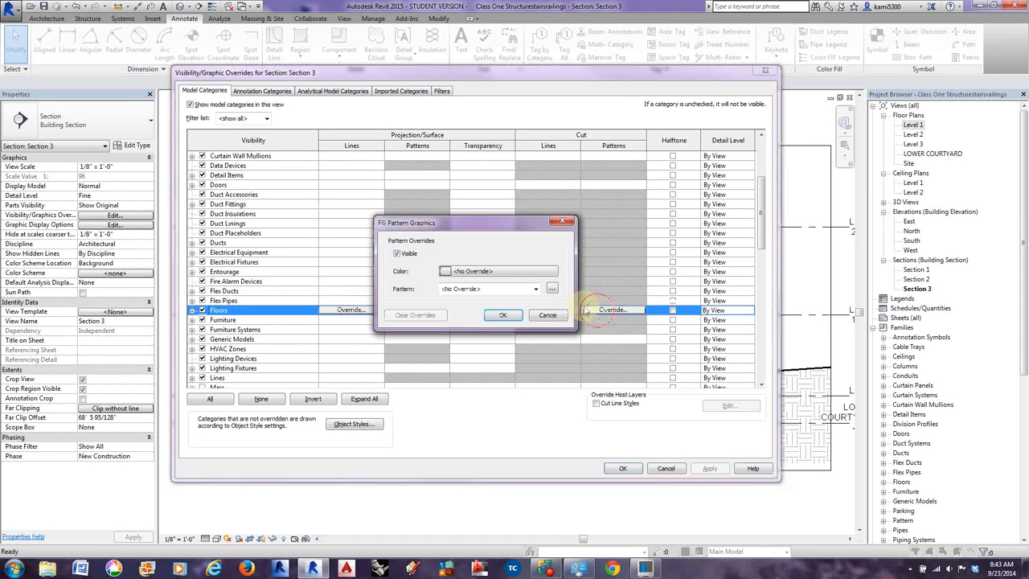
left_click(515, 271)
left_click(364, 286)
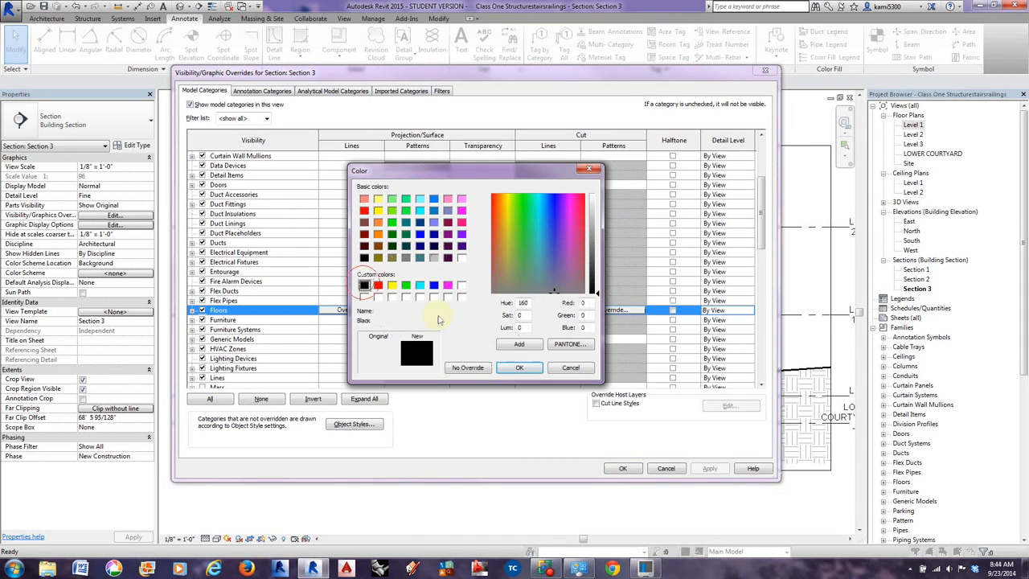
left_click(518, 367)
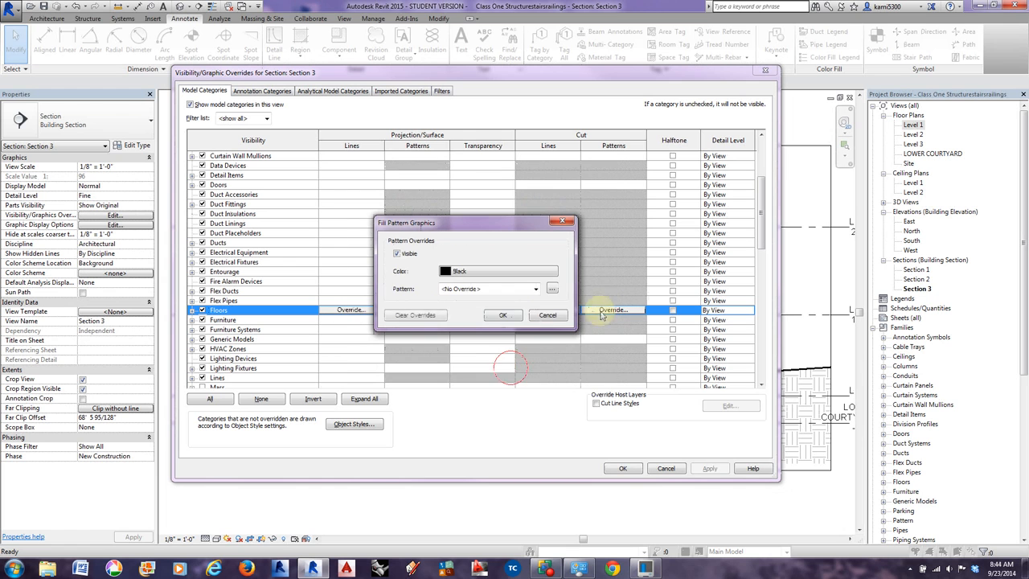
Set the Floors cut pattern override to Solid fill and accept the fill pattern graphics.
left_click(537, 289)
left_click(486, 489)
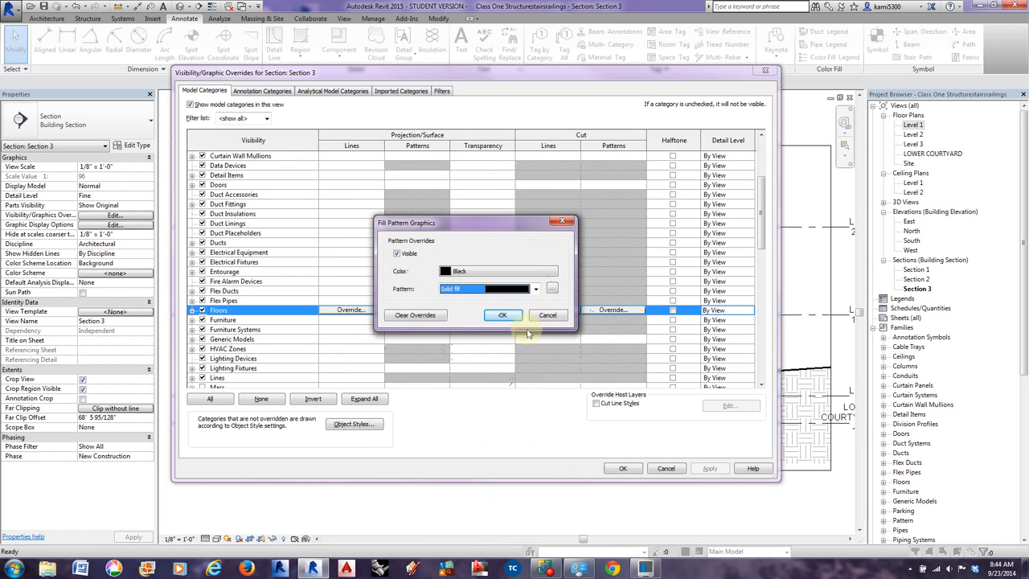
left_click(502, 315)
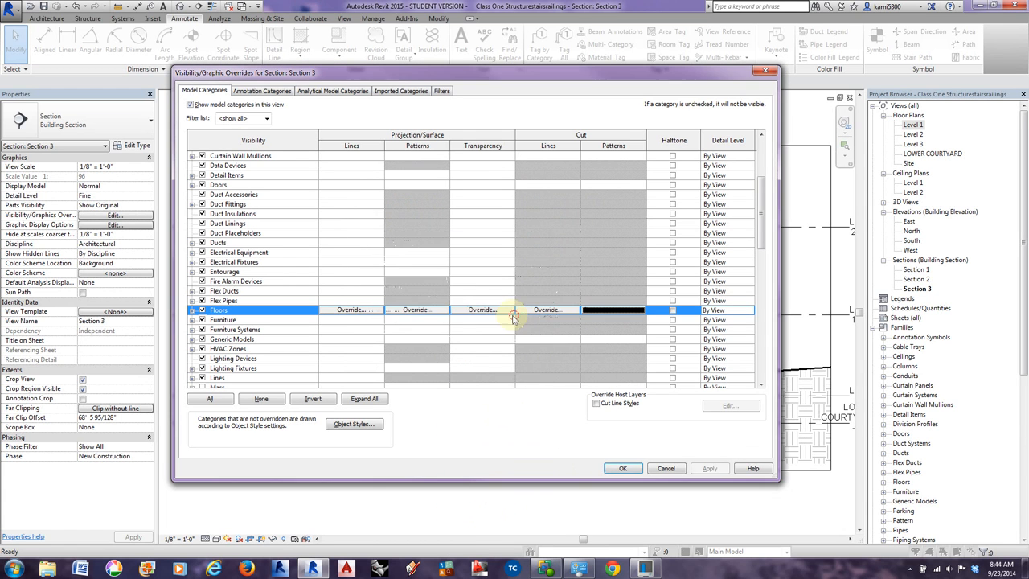
Override the cut pattern color of the Roofs category with Black.
left_click(240, 359)
scroll(241, 364, "down", 5)
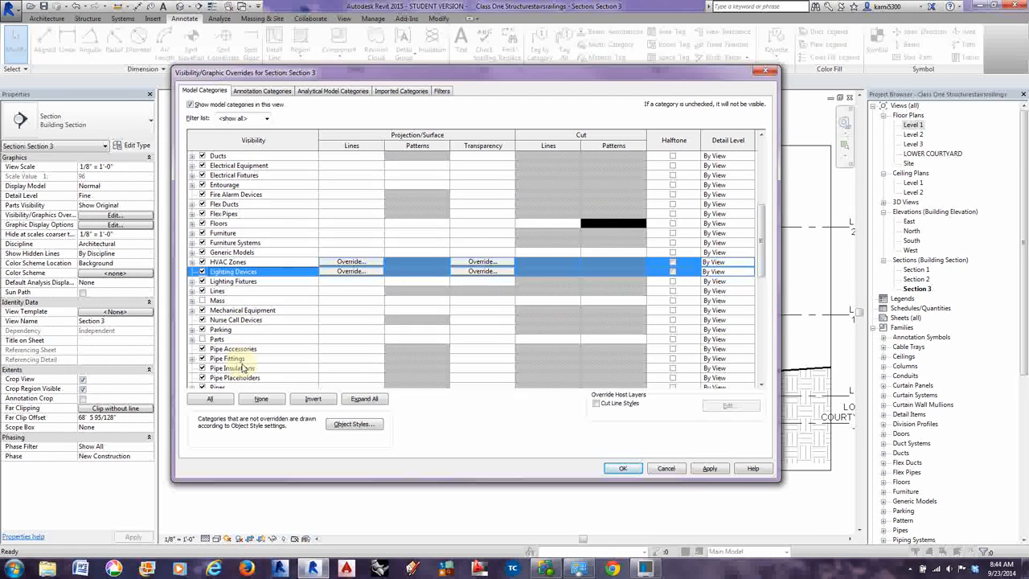
scroll(243, 366, "down", 1)
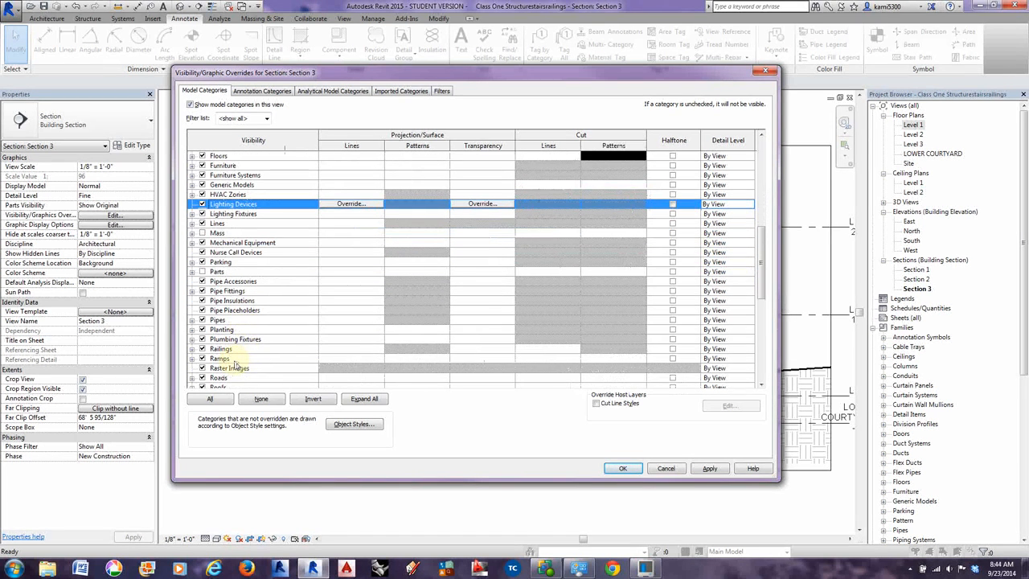
scroll(236, 366, "down", 1)
left_click(234, 369)
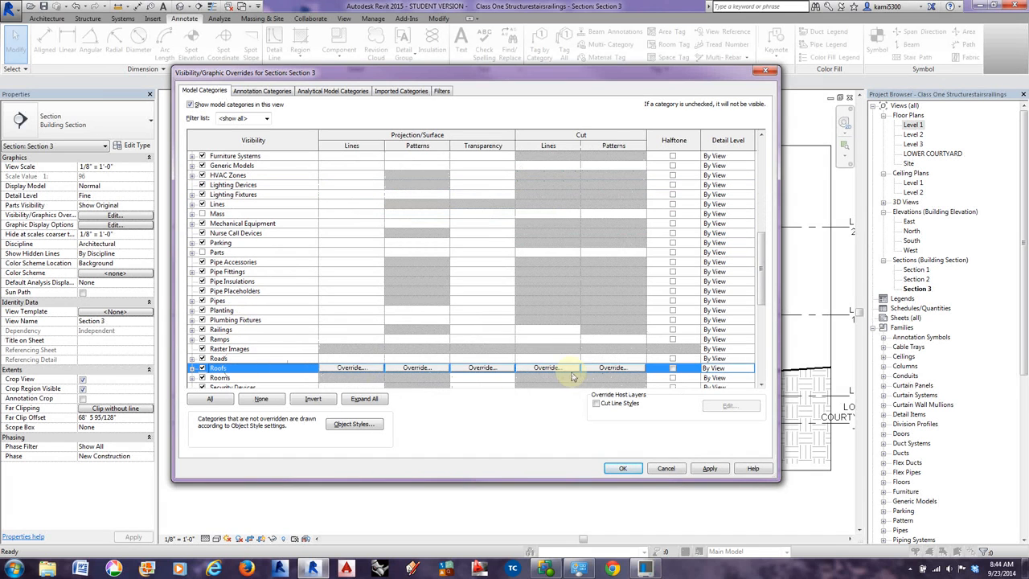
left_click(562, 368)
left_click(519, 272)
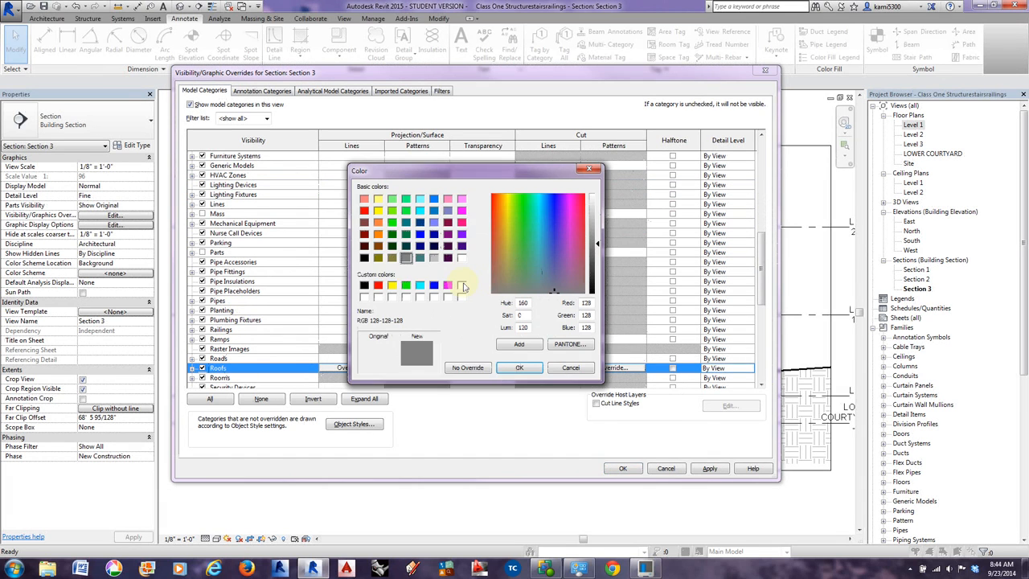
left_click(364, 285)
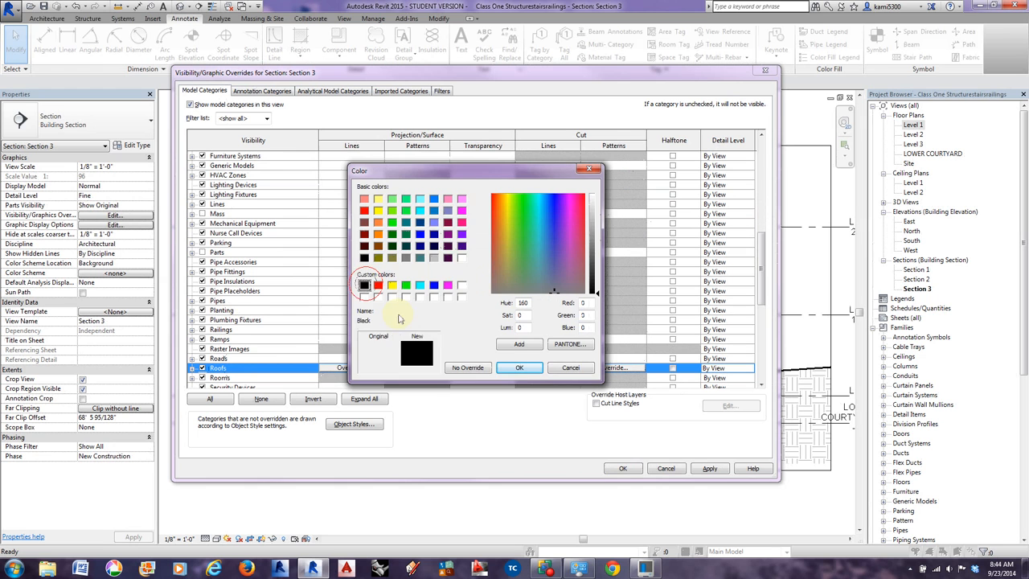
left_click(514, 369)
Set the Roofs cut pattern override to Solid fill and apply the floor and roof overrides to the section.
left_click(537, 288)
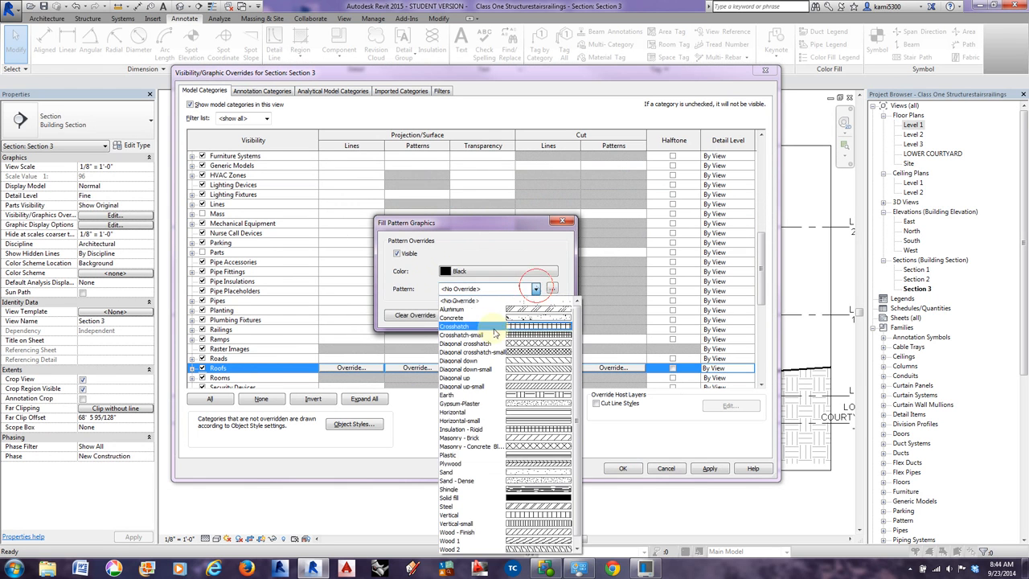
left_click(490, 498)
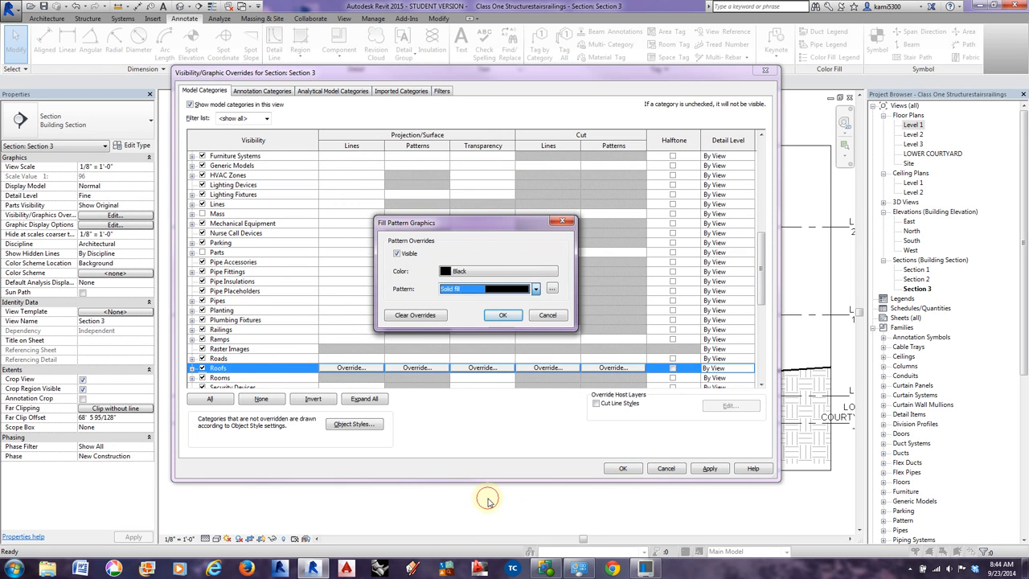
left_click(503, 314)
left_click(622, 468)
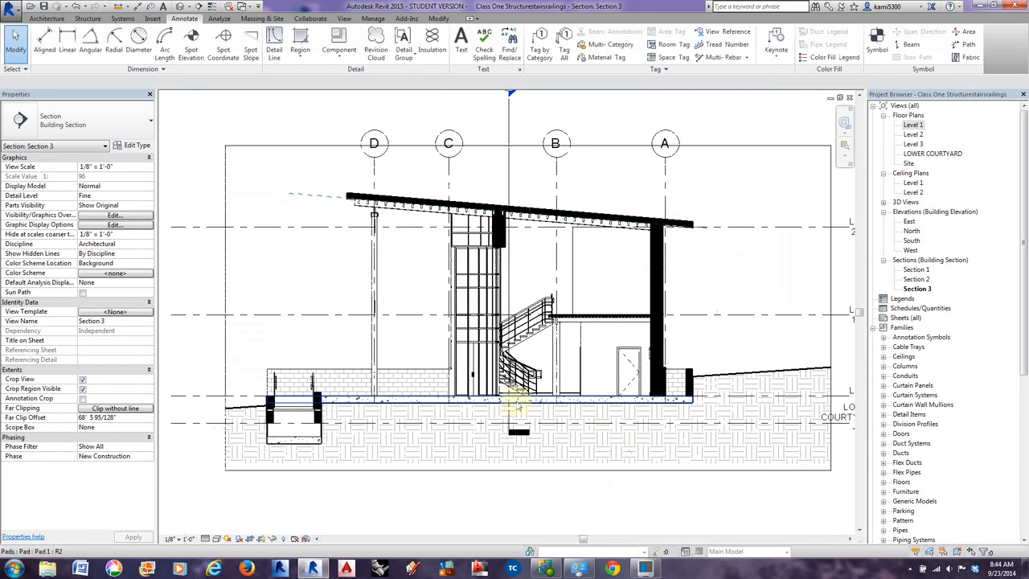
Inspect the ramp between the two cut masonry walls beside the pad, checking which element it is.
scroll(329, 408, "up", 6)
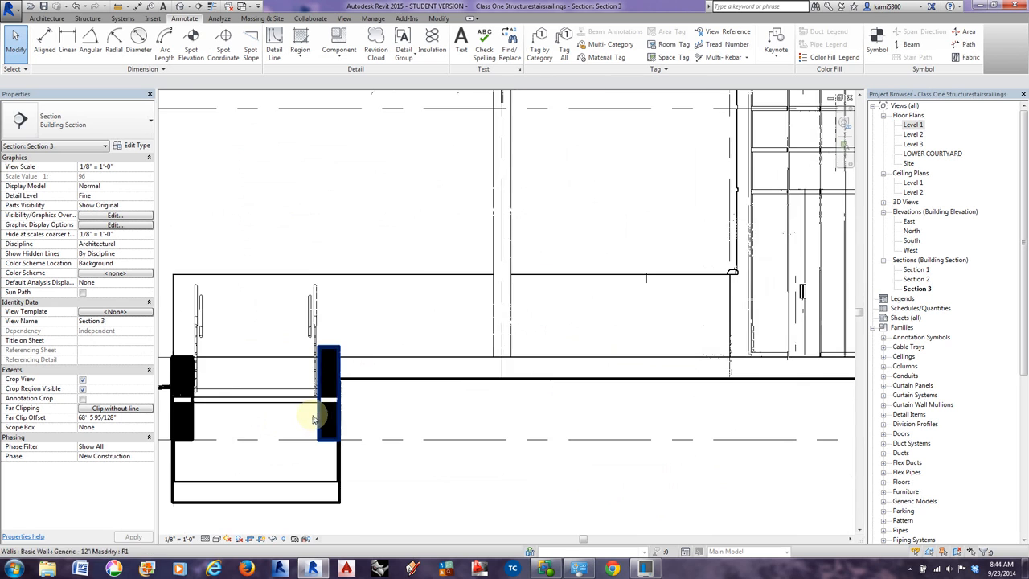
scroll(315, 416, "down", 2)
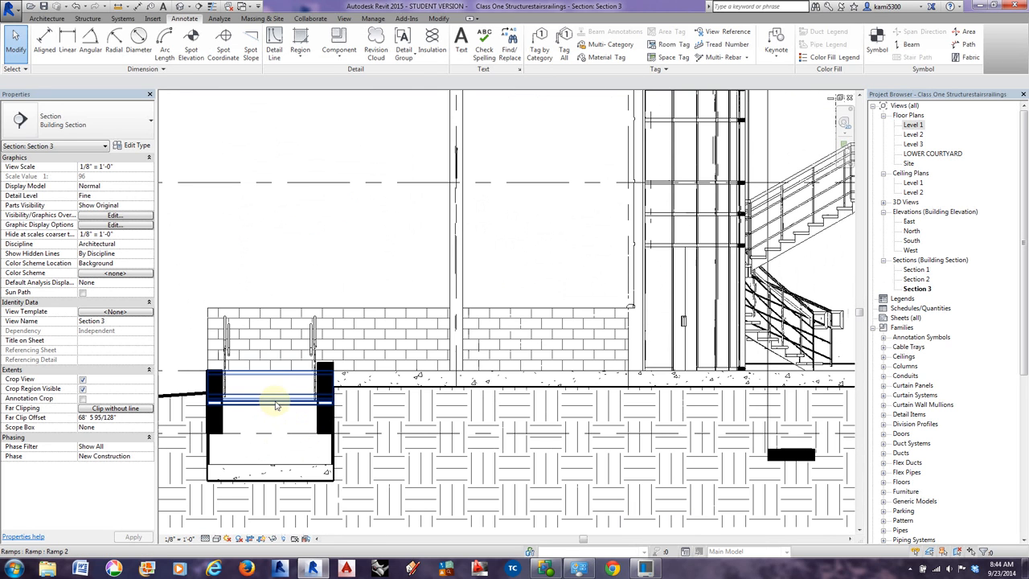
left_click(277, 399)
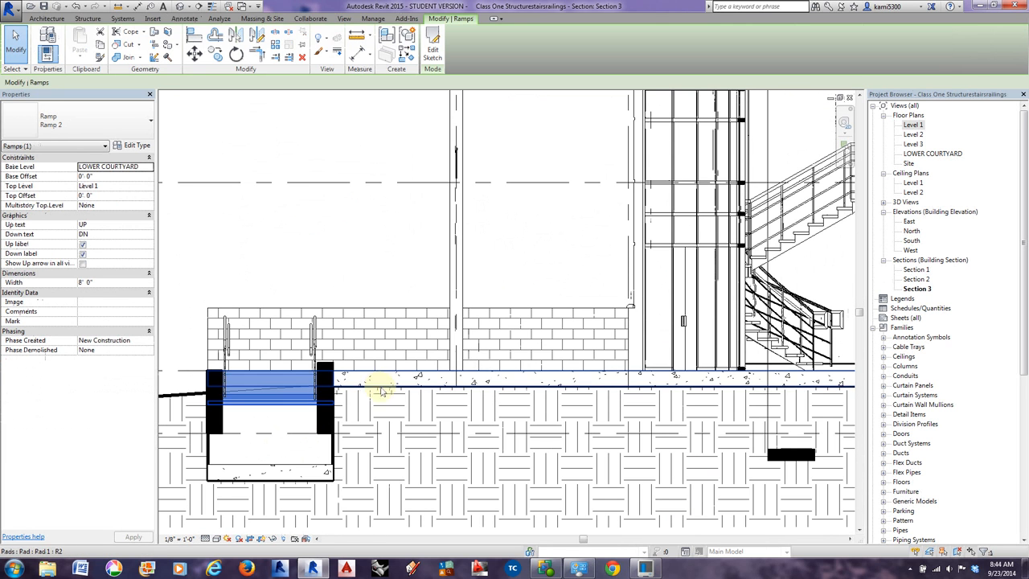
key("Escape")
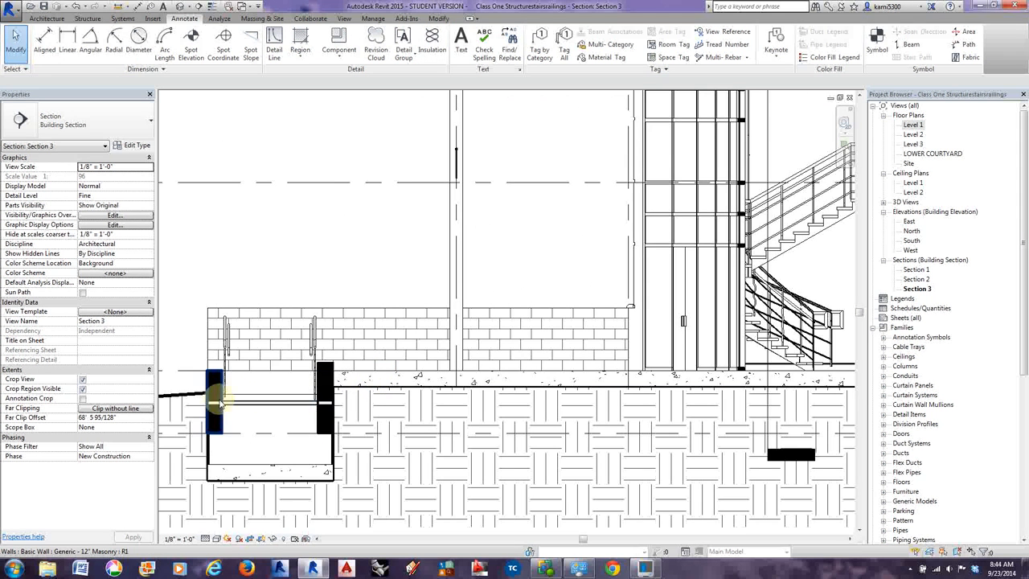
scroll(309, 408, "down", 4)
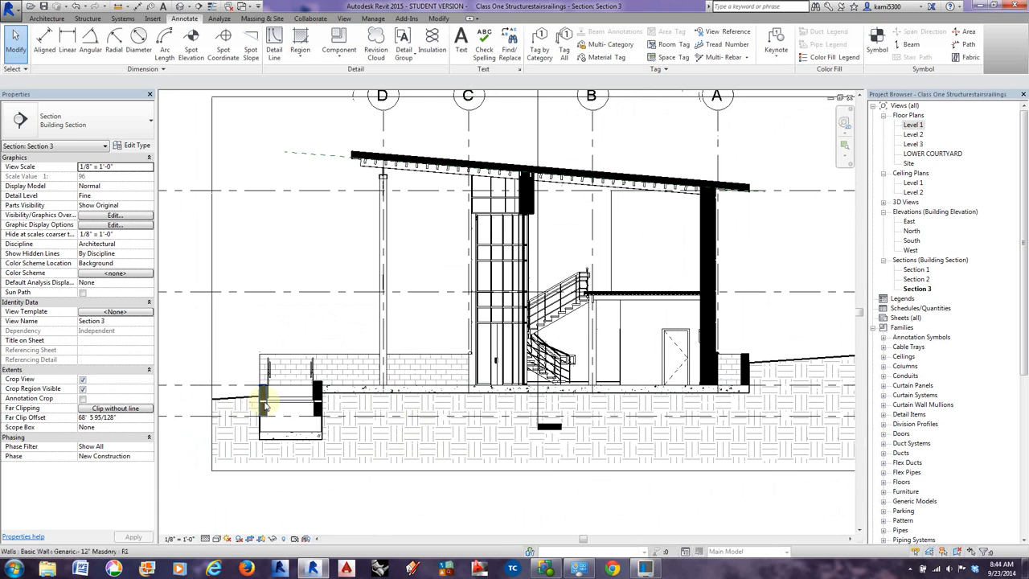
Override the cut pattern color of the Pads subcategory under Site with Black in the Section 3 visibility/graphic overrides.
key("v")
key("v")
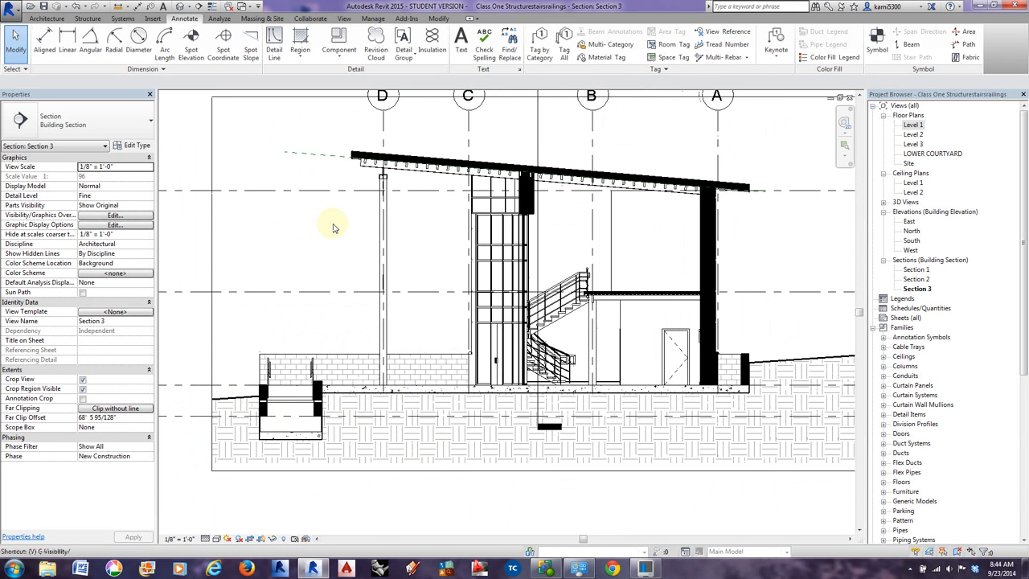
left_click(759, 224)
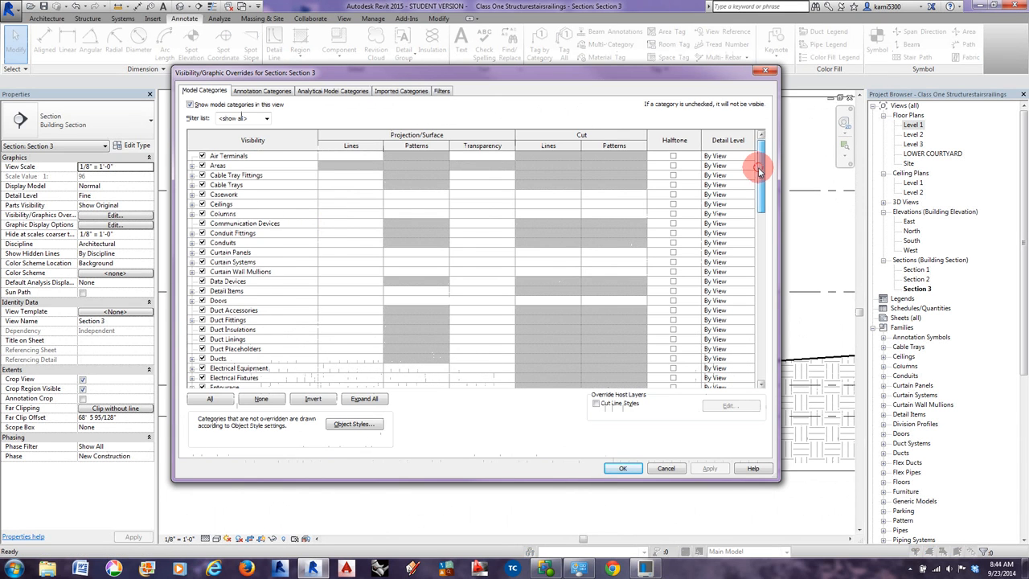
left_click_drag(776, 250, 799, 299)
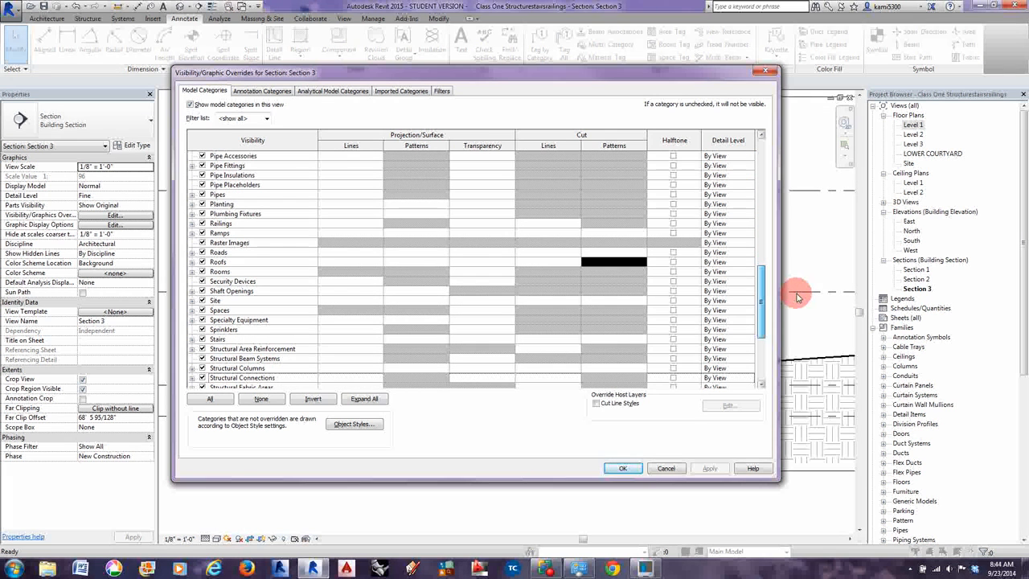
left_click(192, 301)
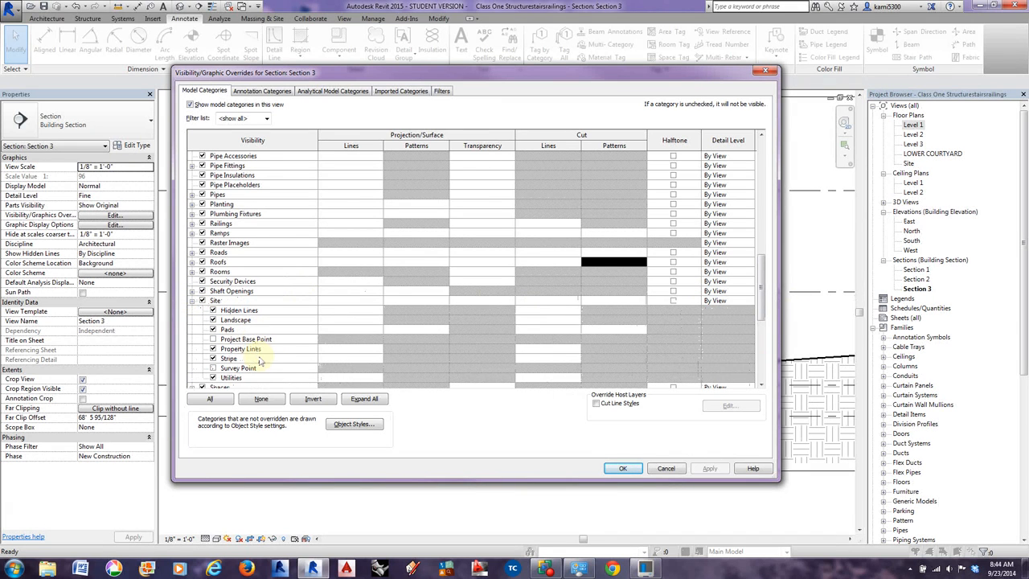
scroll(261, 363, "down", 1)
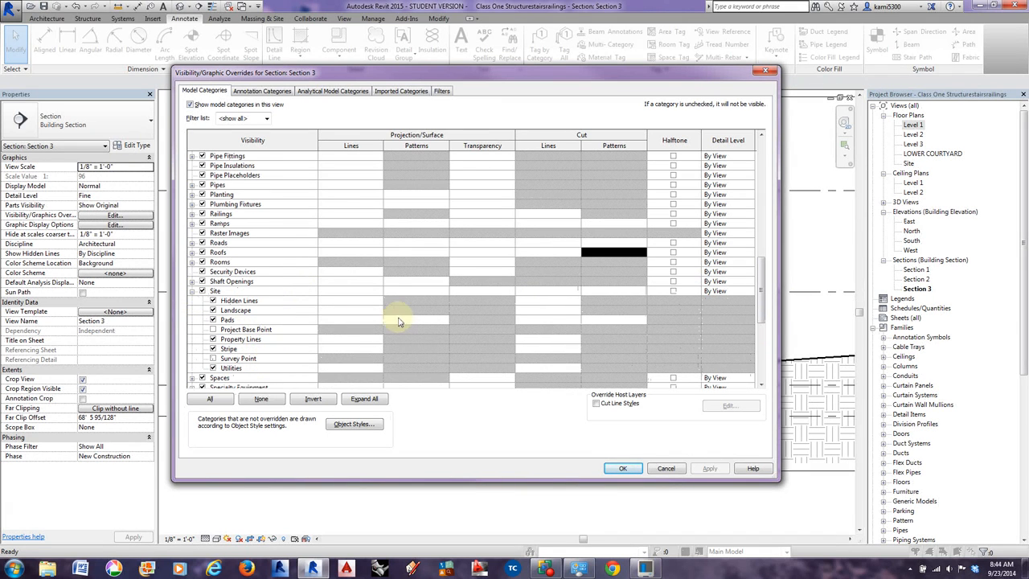
left_click(609, 320)
left_click(605, 320)
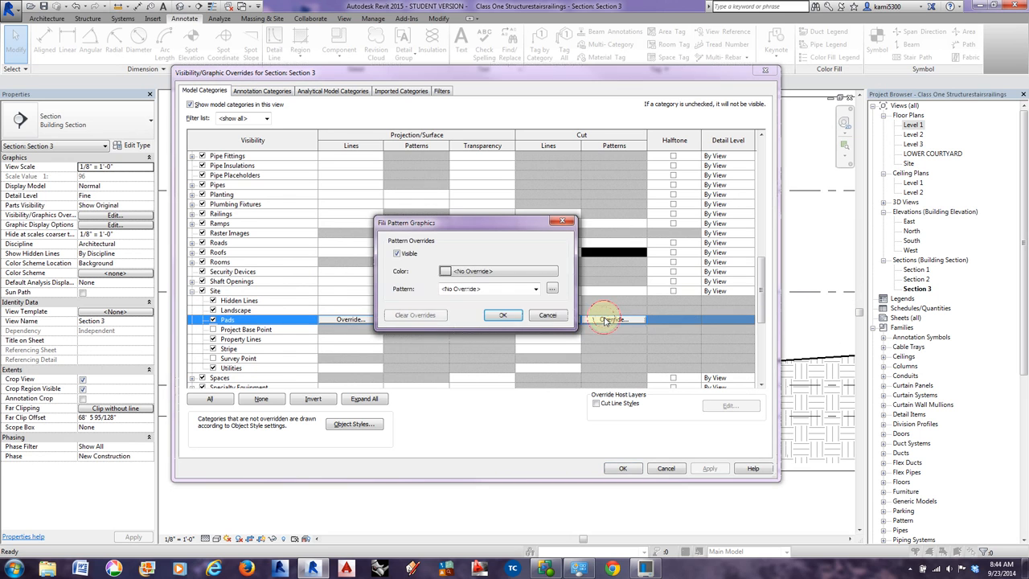
left_click(500, 273)
left_click(365, 286)
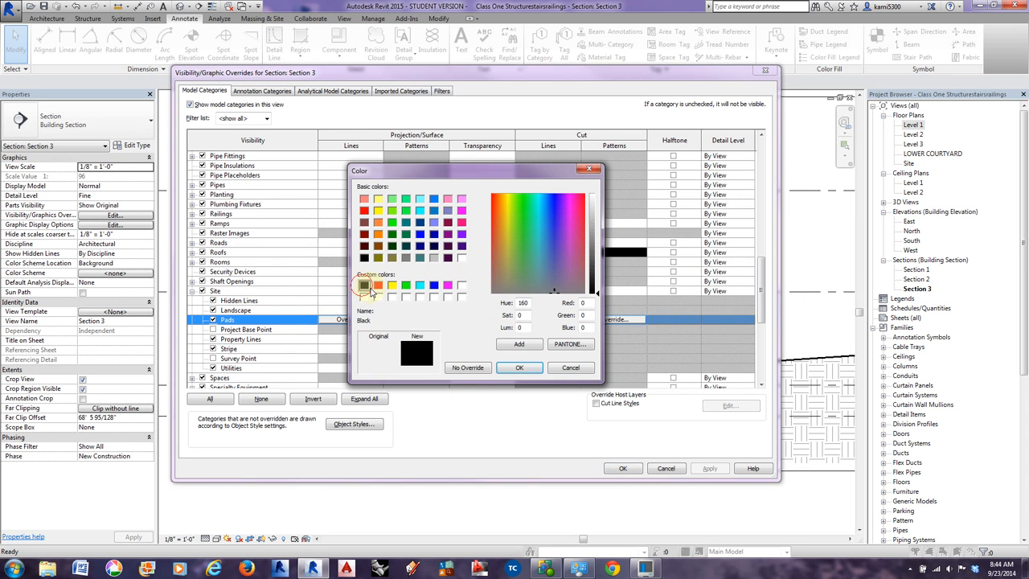
left_click(518, 367)
Set the Pads cut pattern override to Solid fill and collapse the Site category.
left_click(503, 288)
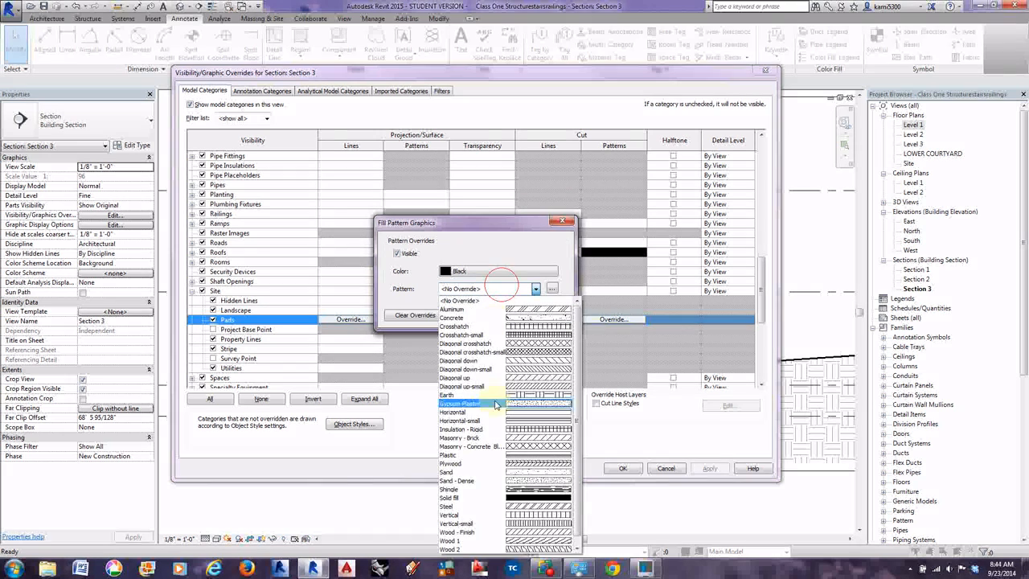
left_click(499, 495)
left_click(503, 316)
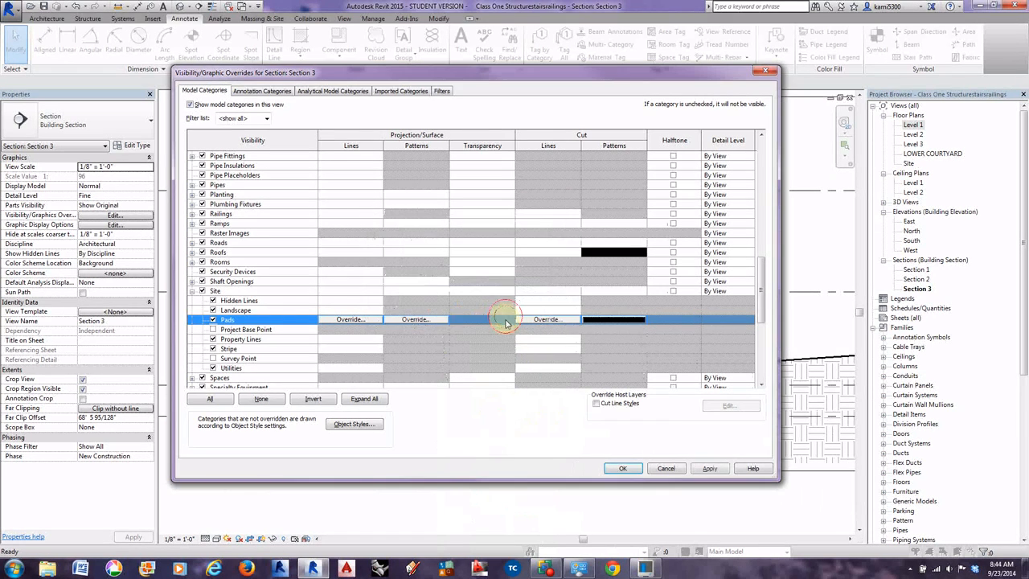
left_click(192, 291)
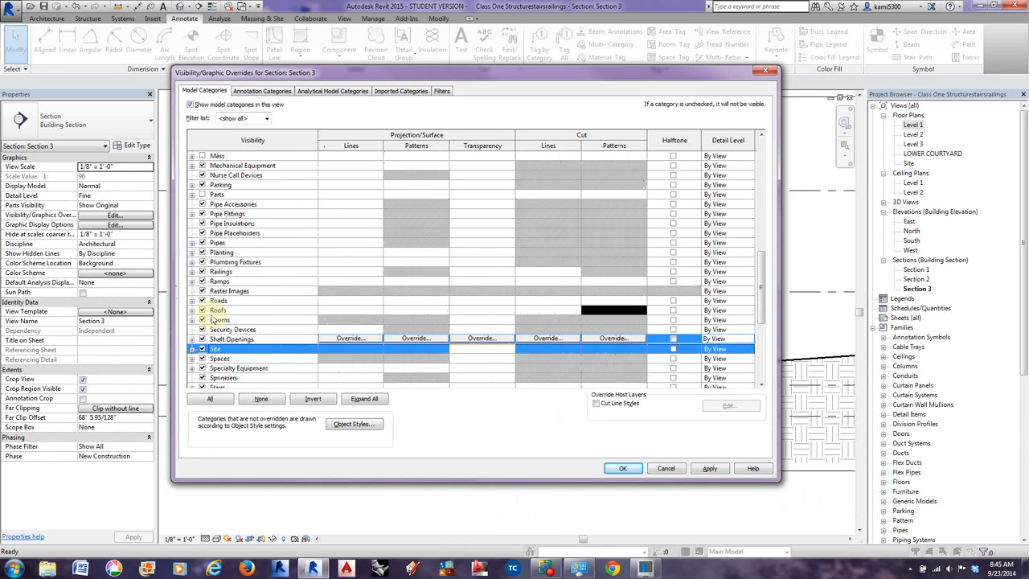
Override the Ramps cut pattern with Solid fill in Black and apply the overrides to the section.
left_click(192, 282)
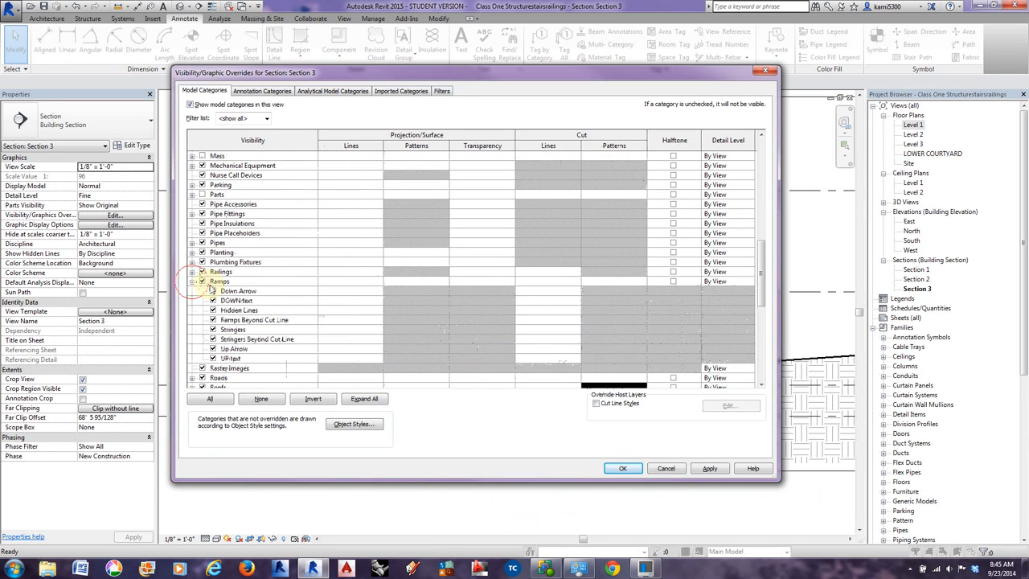
left_click(259, 283)
left_click(613, 280)
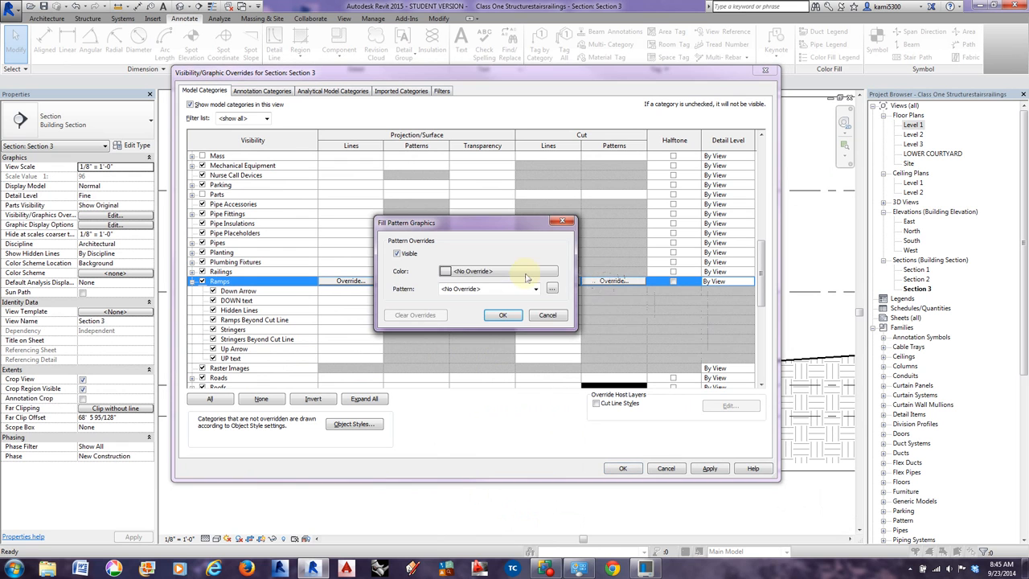
left_click(535, 289)
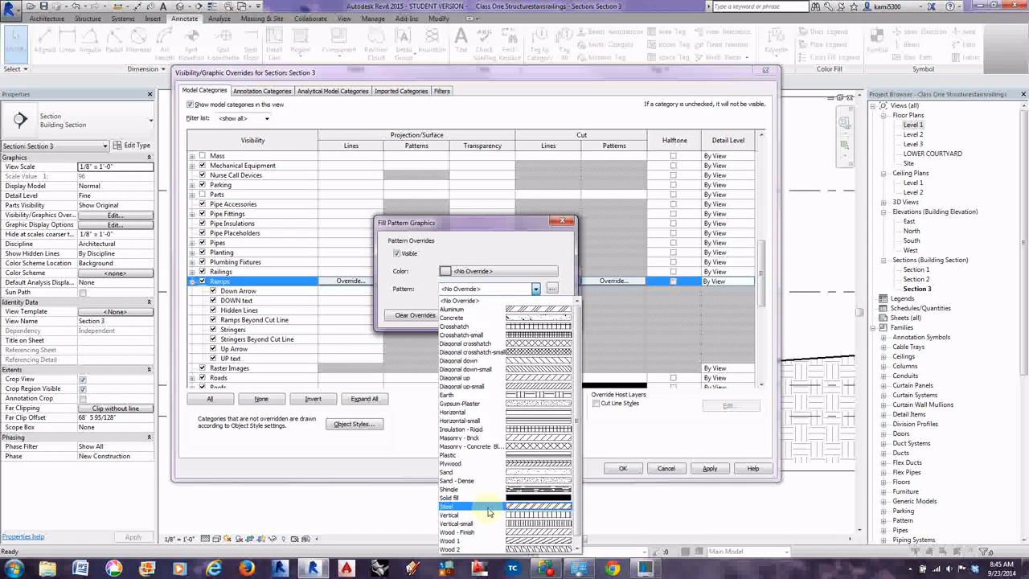
left_click(487, 501)
left_click(498, 270)
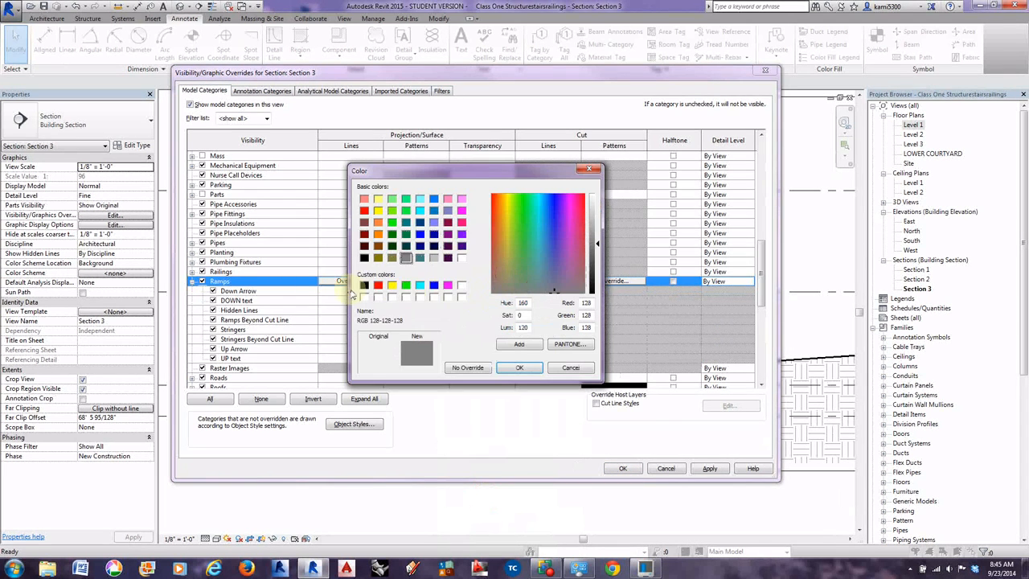
left_click(519, 367)
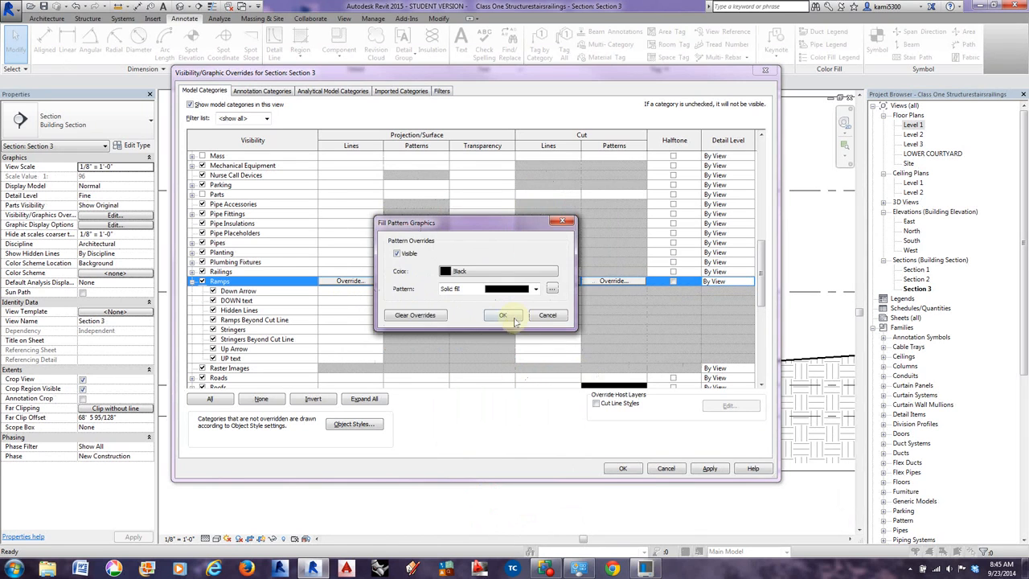
left_click(581, 374)
left_click(622, 469)
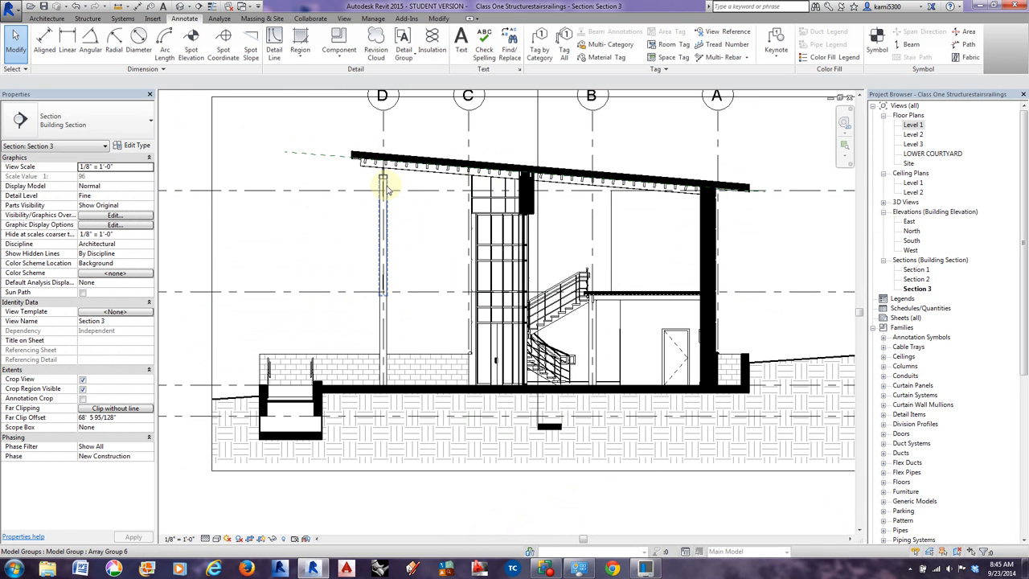
Override the cut pattern color of the Structural Framing category with Black in the Section 3 visibility/graphic overrides.
key("v")
key("g")
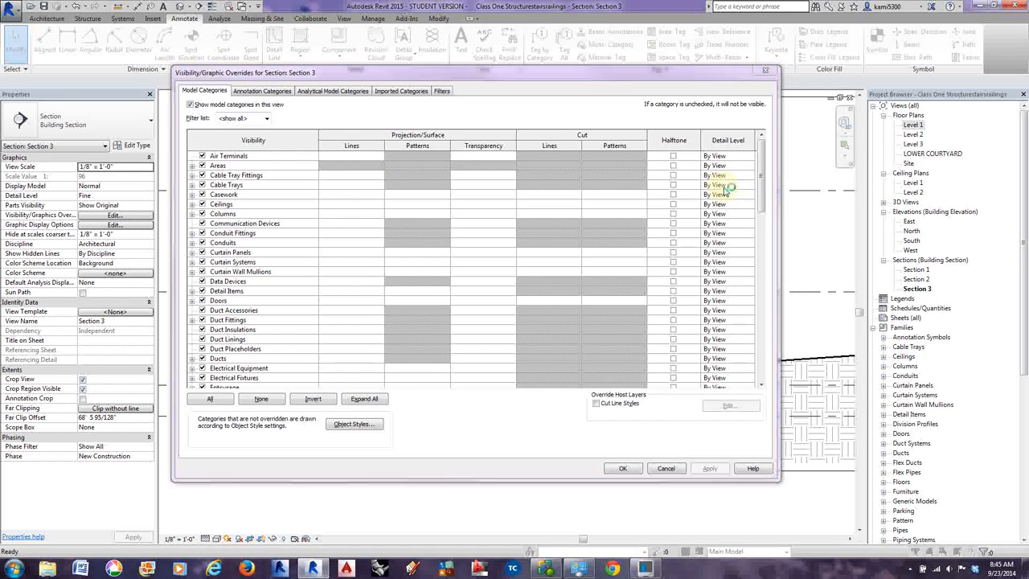
left_click_drag(760, 181, 760, 326)
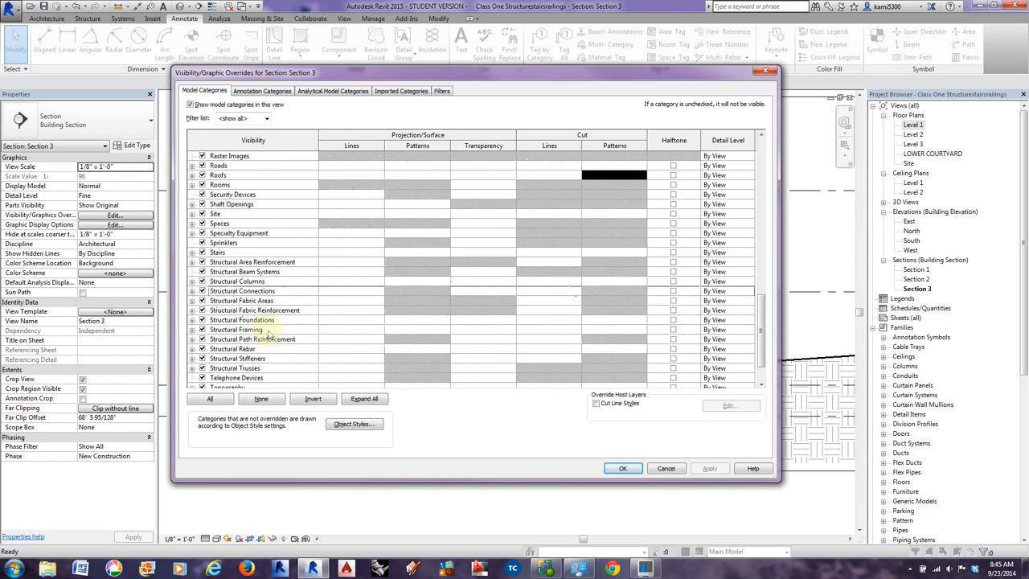
left_click(611, 329)
left_click(612, 329)
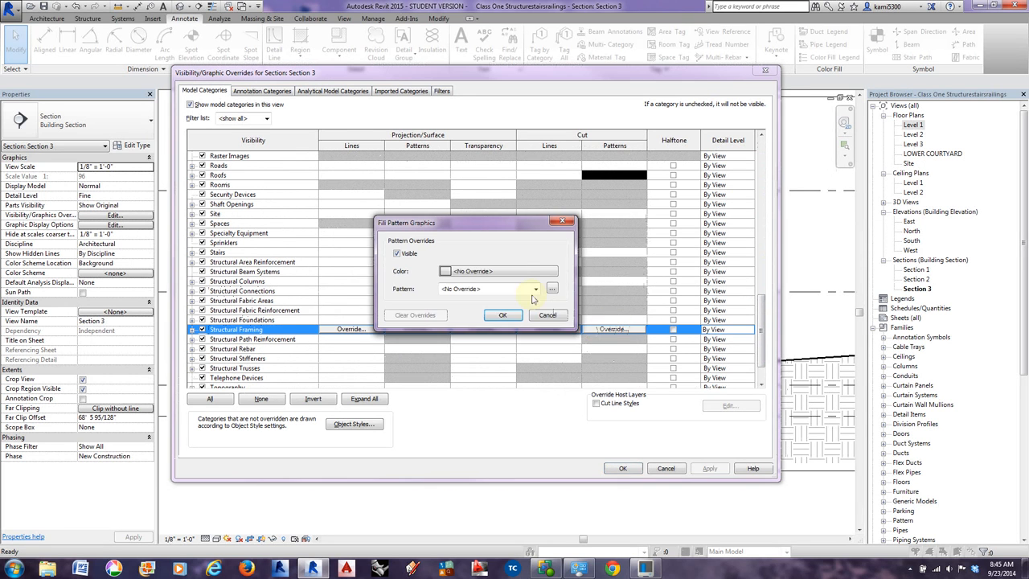
left_click(514, 273)
left_click(363, 286)
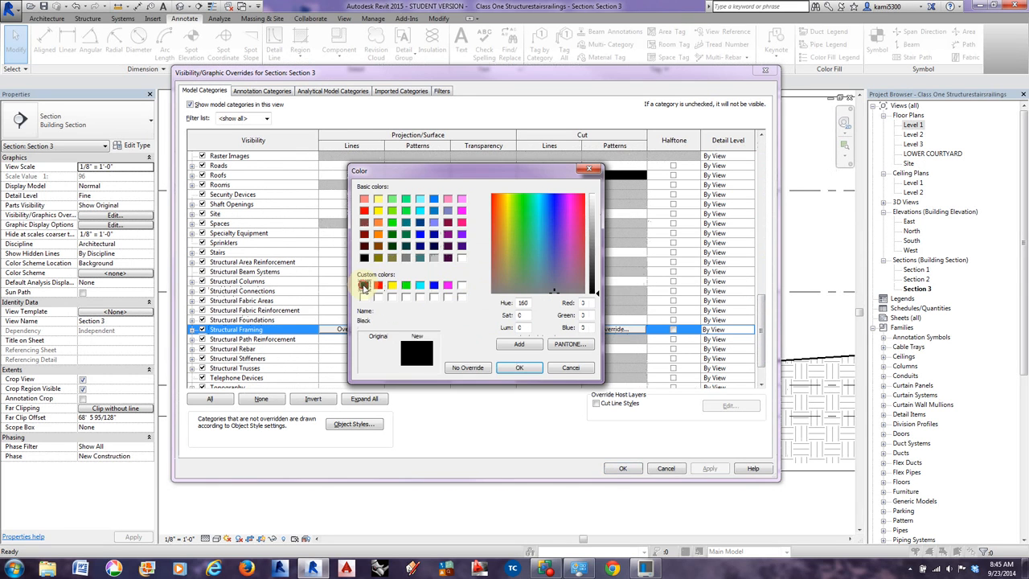
left_click(518, 367)
Set the Structural Framing cut pattern override to Solid fill and apply it to the section.
left_click(534, 288)
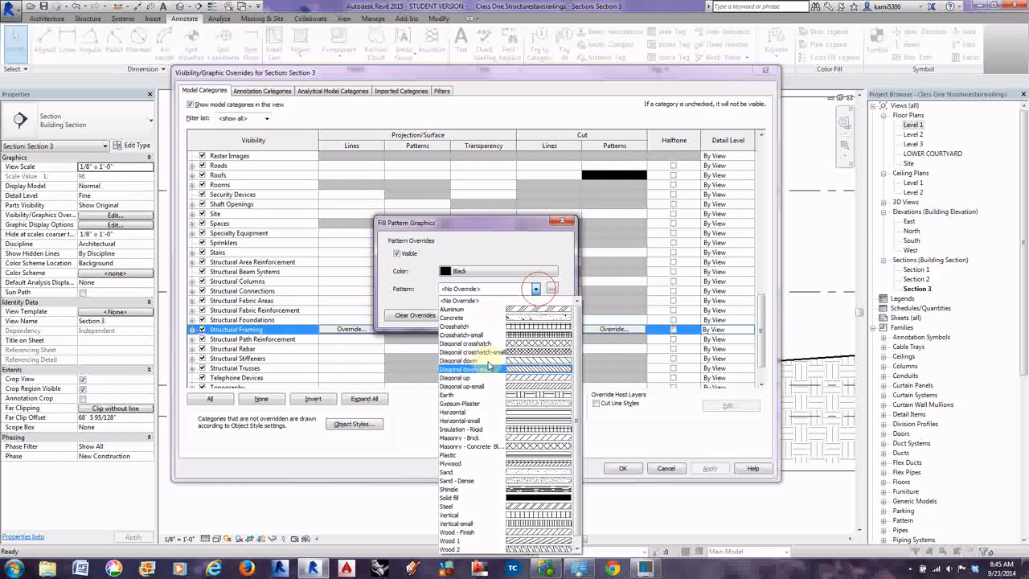
left_click(483, 497)
left_click(501, 319)
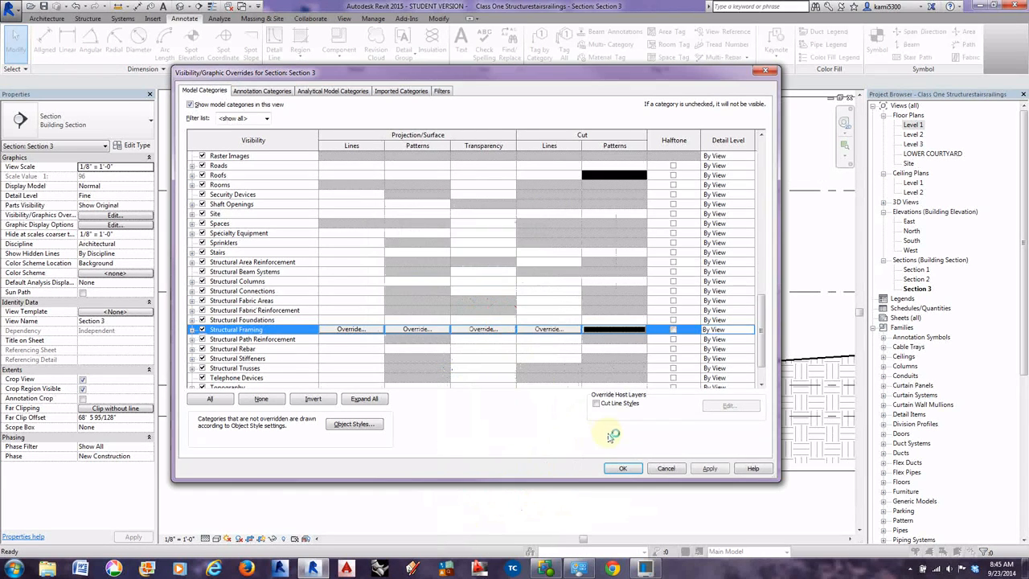
left_click(626, 468)
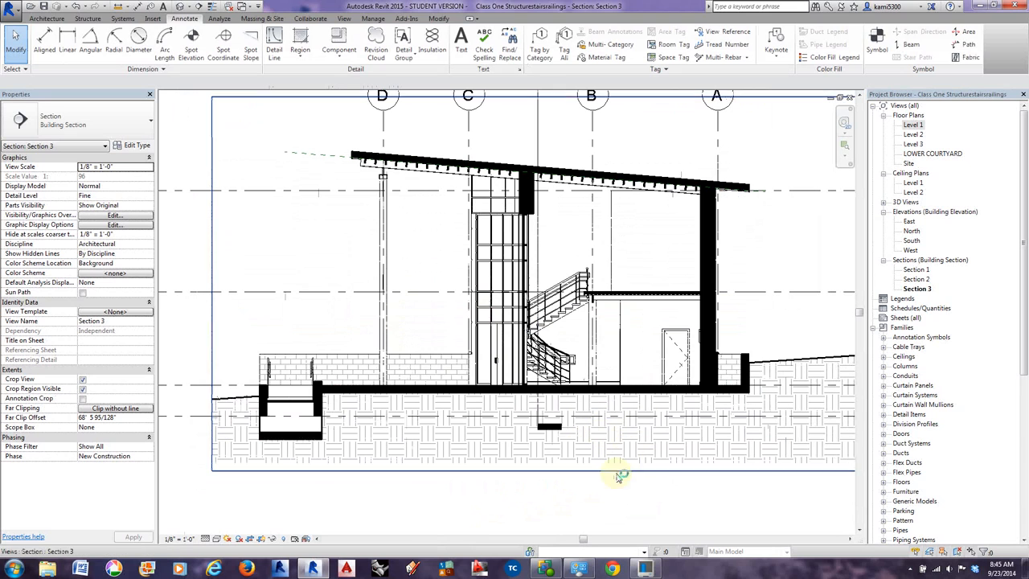
Break the Section 2 marker line with a gap across the building and extend its tail below the crop boundary.
mouse_move(482, 276)
middle_mouse_down()
mouse_move(453, 294)
mouse_move(450, 313)
middle_mouse_up()
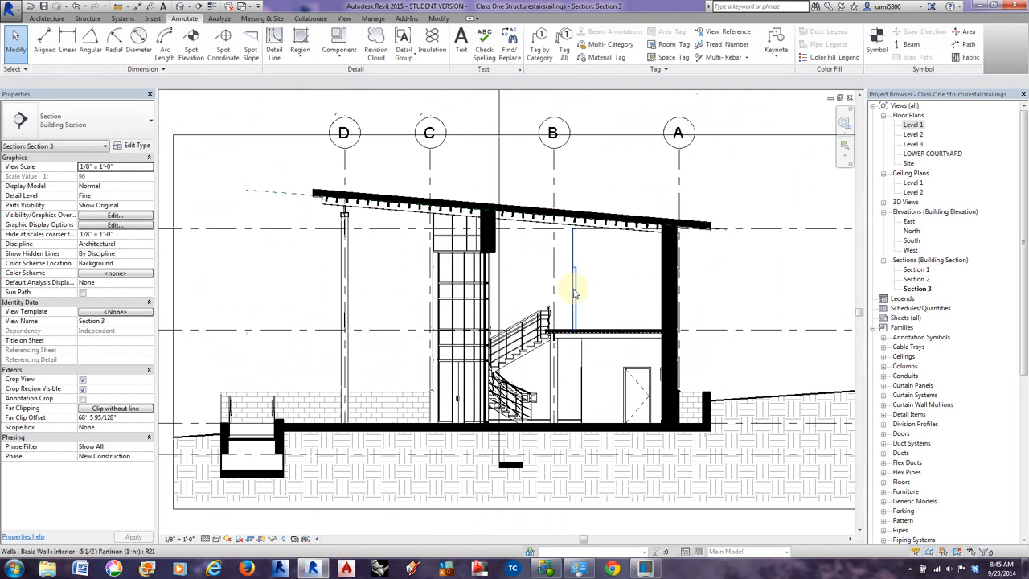
scroll(576, 291, "down", 2)
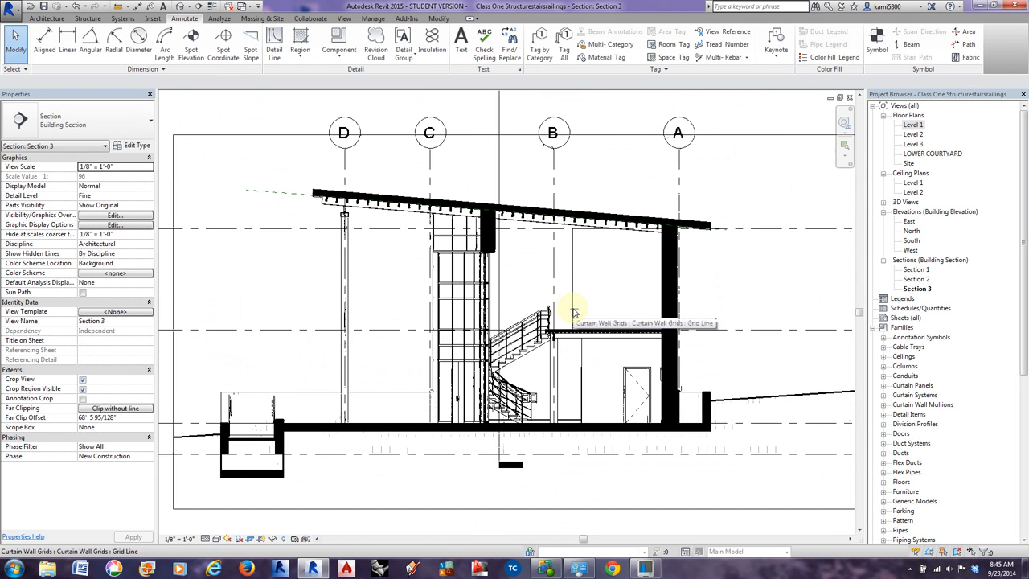
scroll(551, 291, "down", 2)
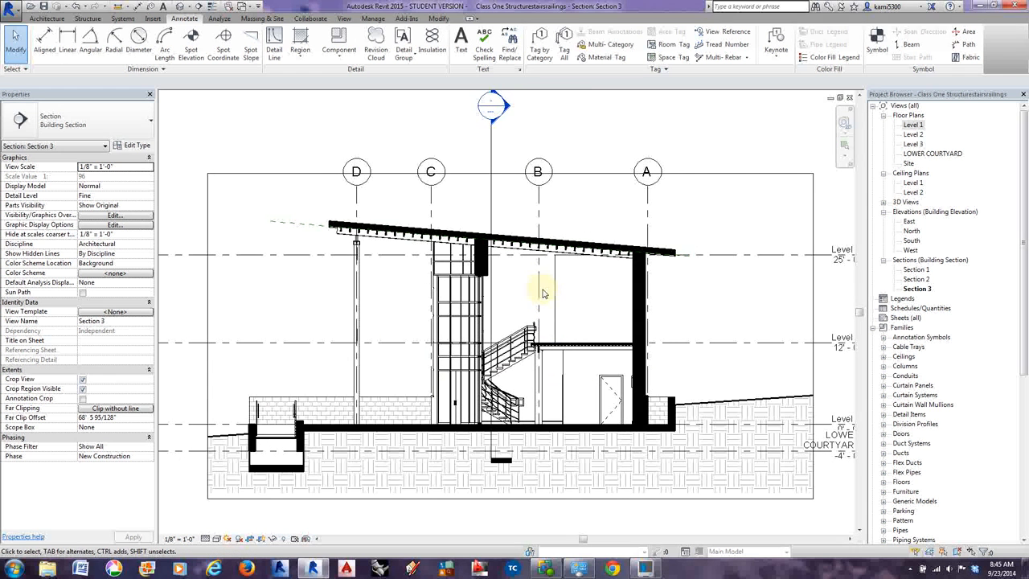
left_click(496, 207)
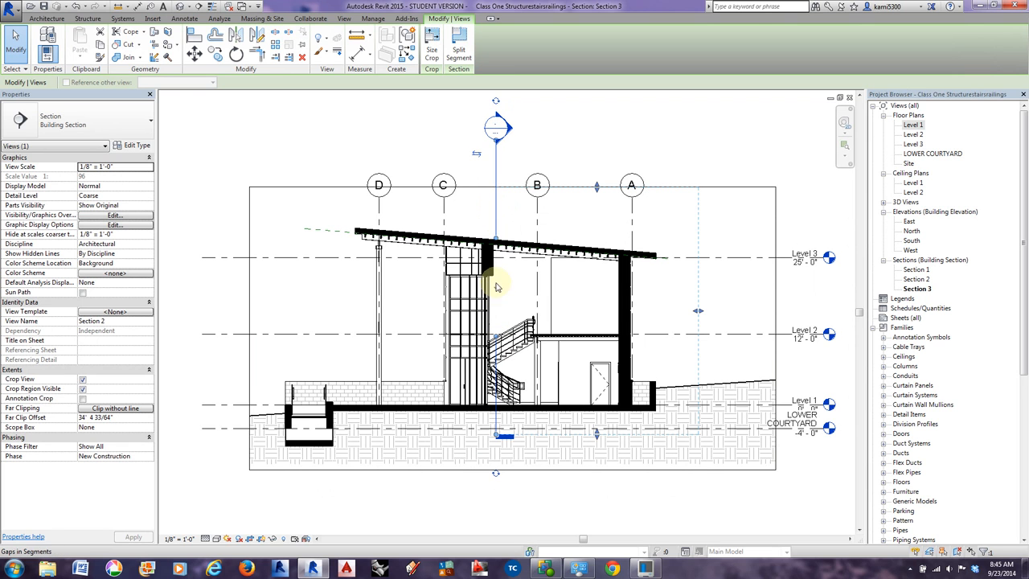
left_click_drag(495, 287, 490, 201)
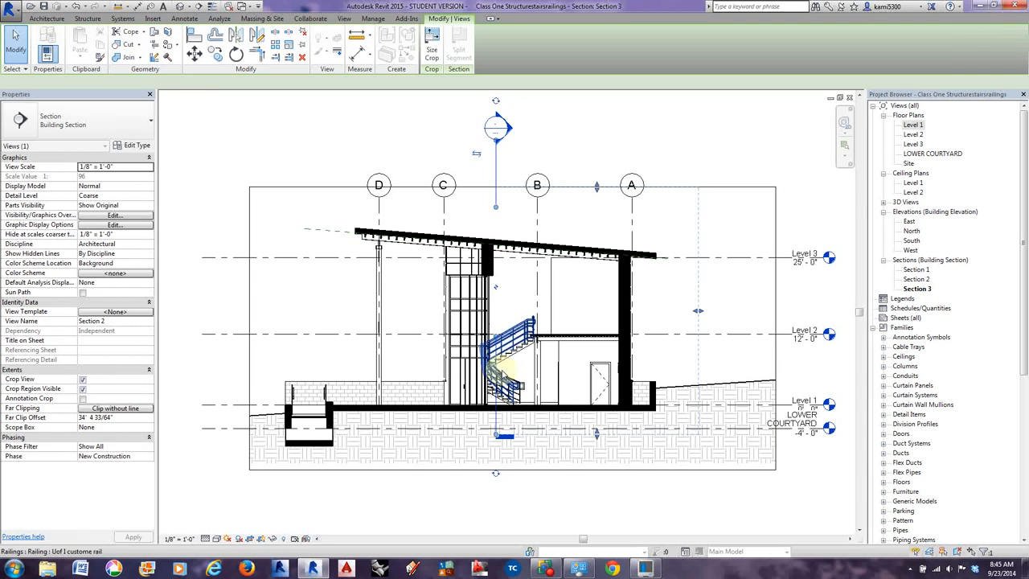
left_click_drag(496, 435, 496, 506)
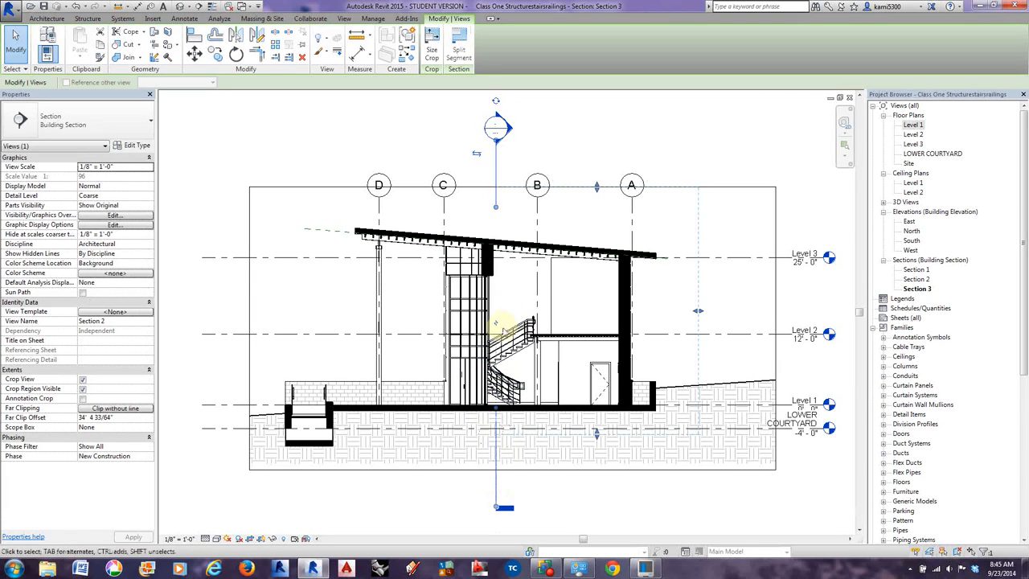
left_click_drag(496, 416, 495, 430)
left_click(652, 457)
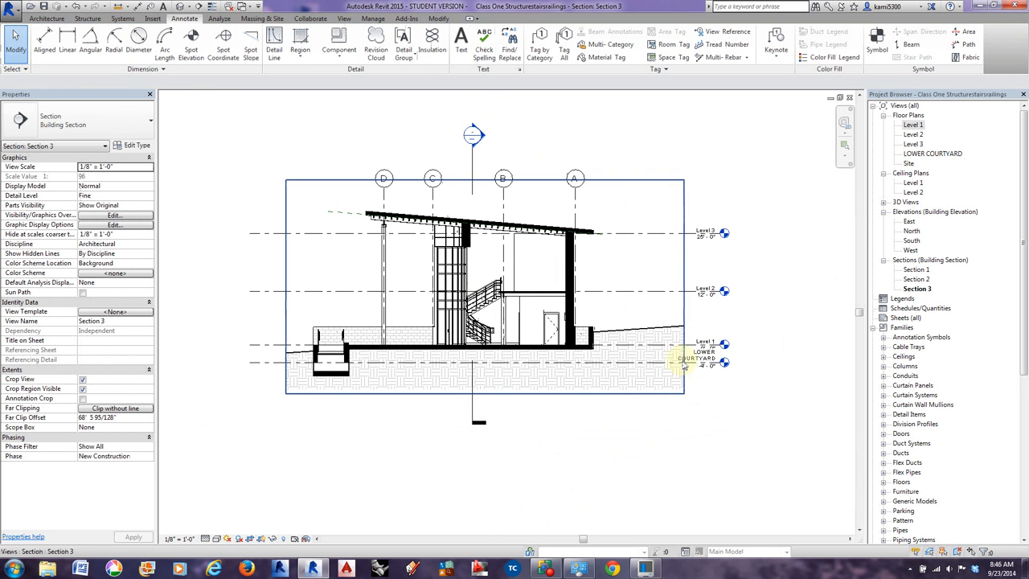
Add an elbow to the LOWER COURTYARD level line so its tag sits clear below the Level 1 tag.
left_click(685, 363)
scroll(707, 365, "up", 4)
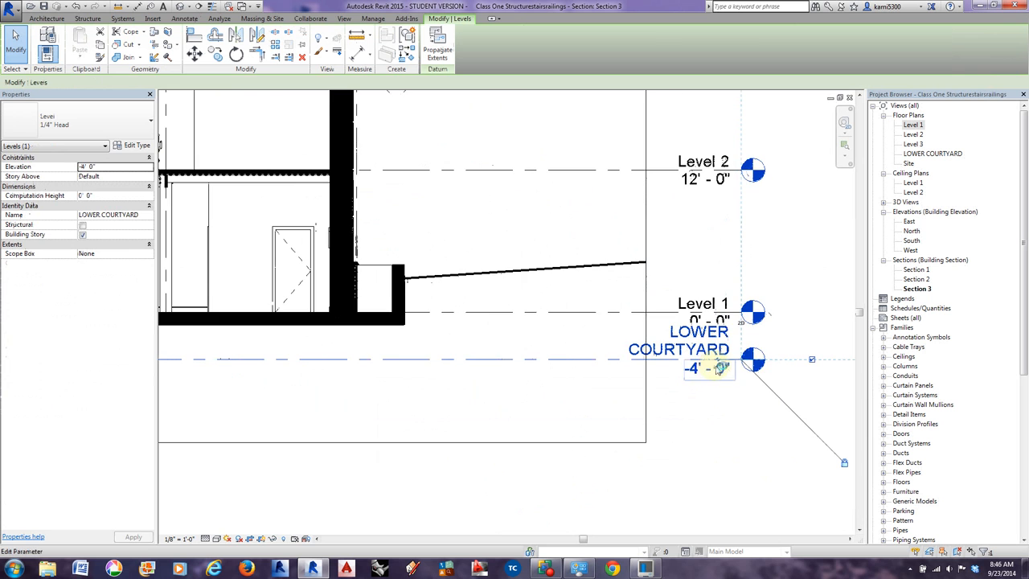
left_click(719, 359)
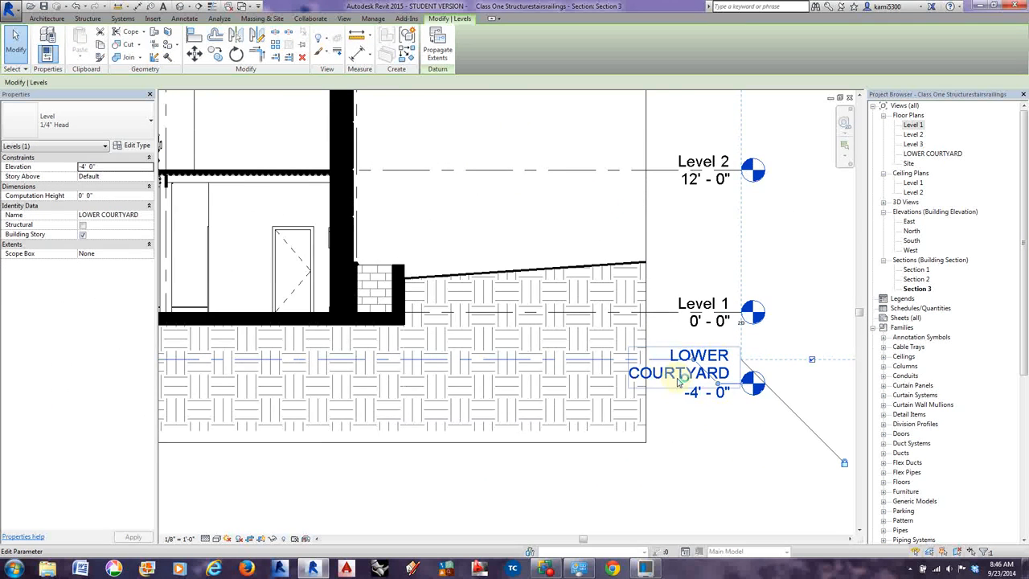
scroll(679, 383, "down", 4)
left_click(643, 346)
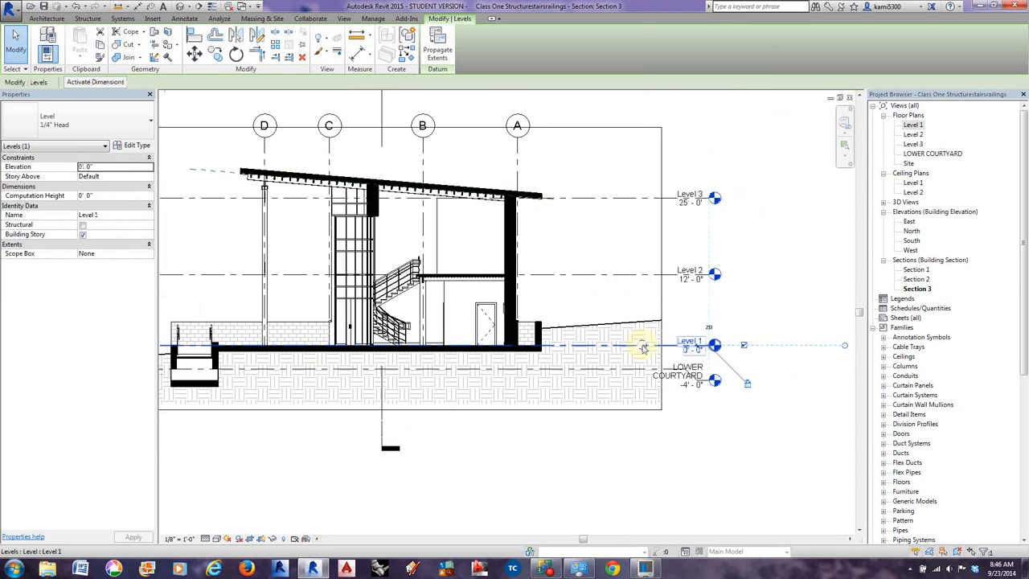
right_click(643, 346)
mouse_move(699, 154)
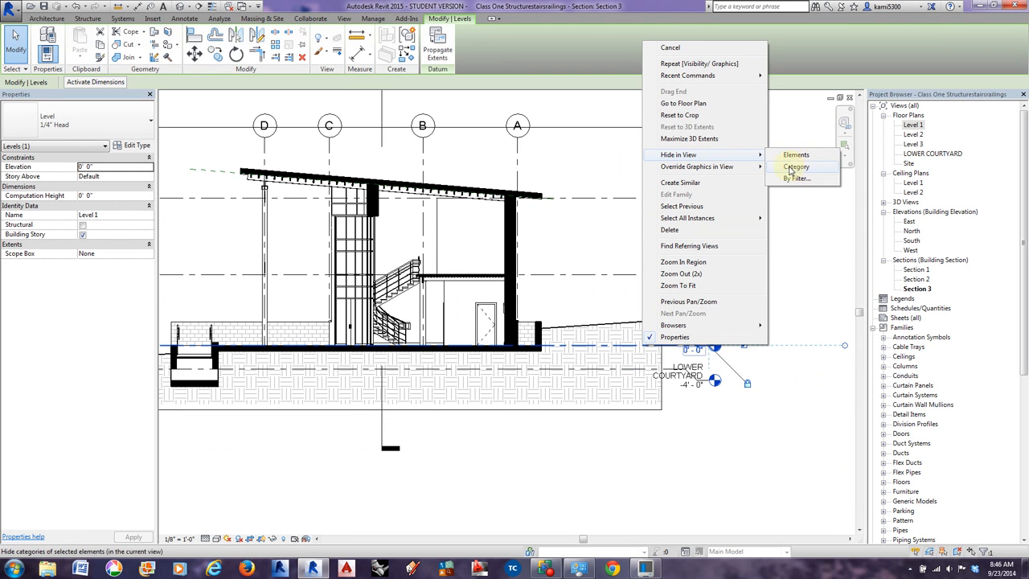
left_click(579, 434)
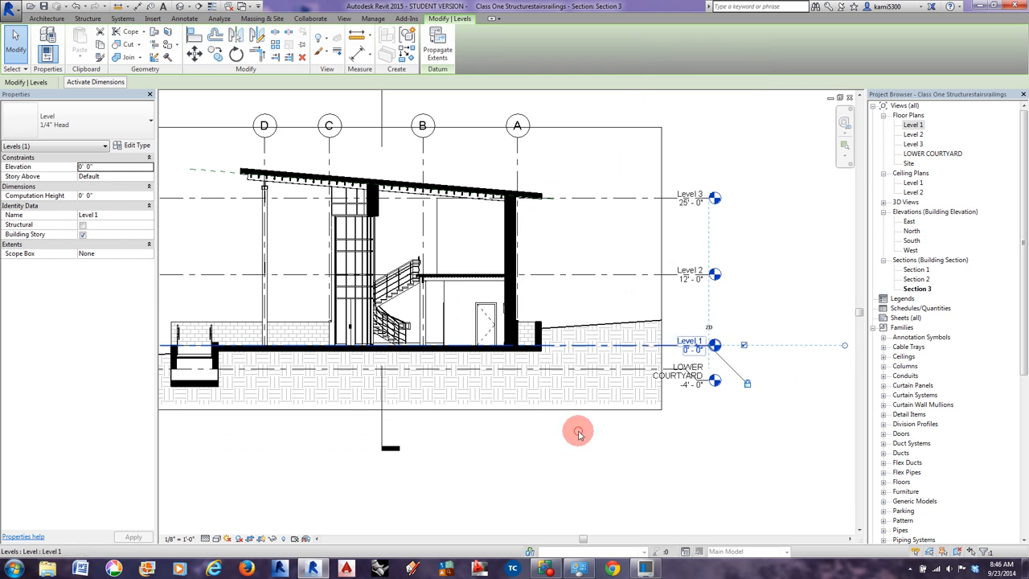
middle_click_drag(589, 403, 742, 411)
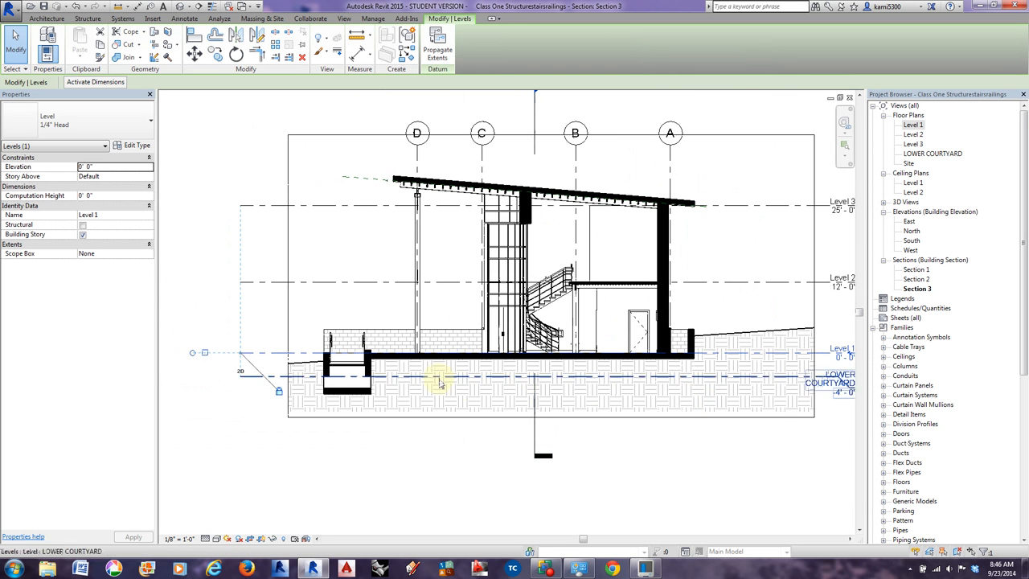
scroll(386, 385, "up", 5)
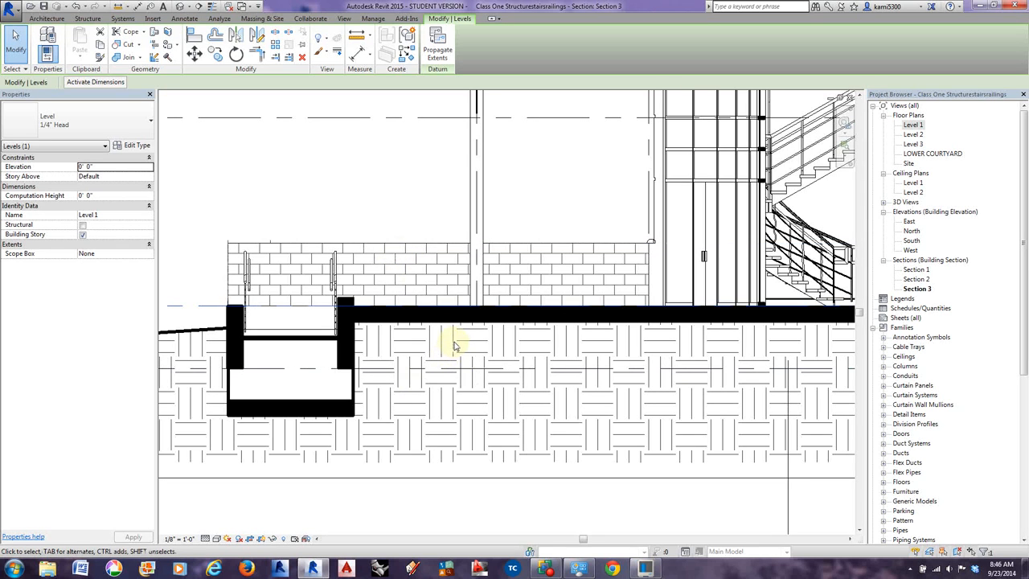
scroll(427, 381, "down", 4)
scroll(434, 402, "up", 2)
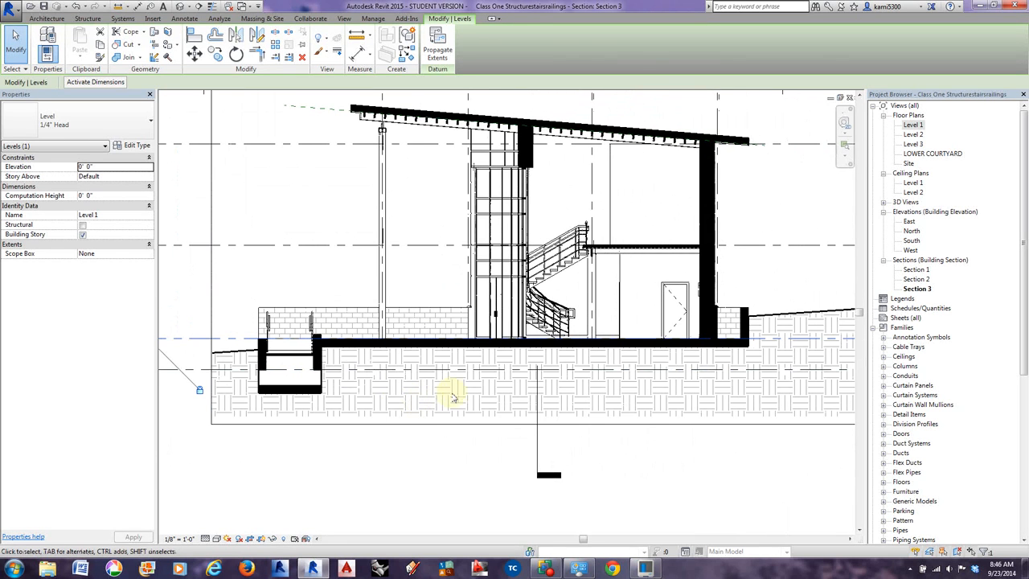
key("Escape")
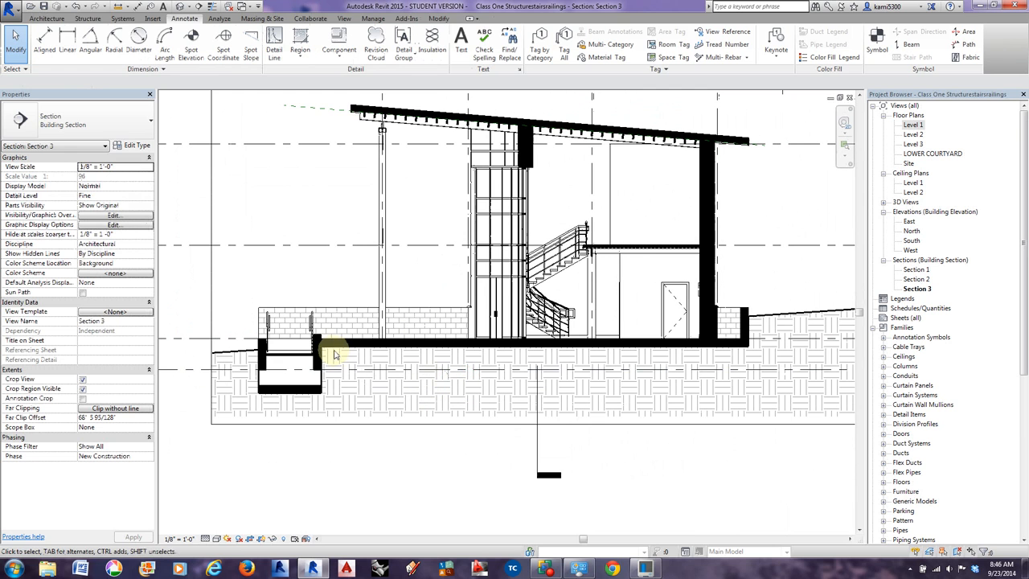
Open the by-element graphics override for the topography in Section 3 and turn on Halftone.
left_click(237, 356)
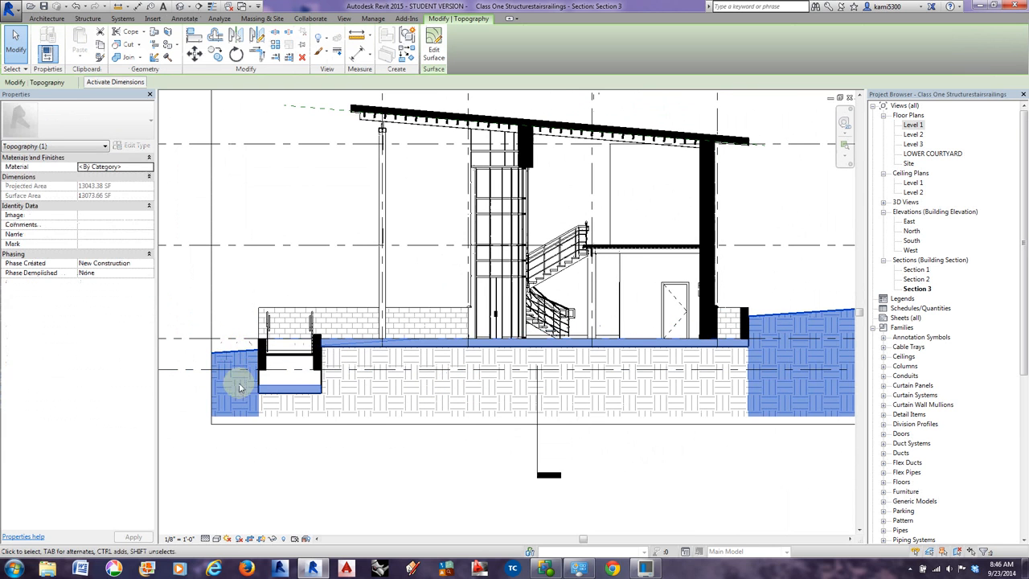
right_click(764, 371)
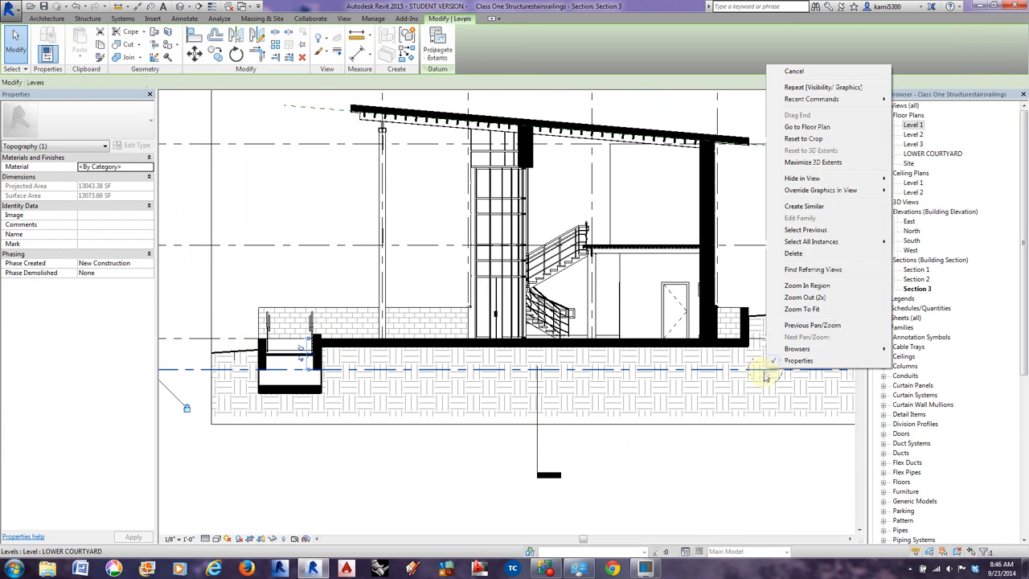
left_click(753, 319)
left_click(755, 321)
right_click(756, 320)
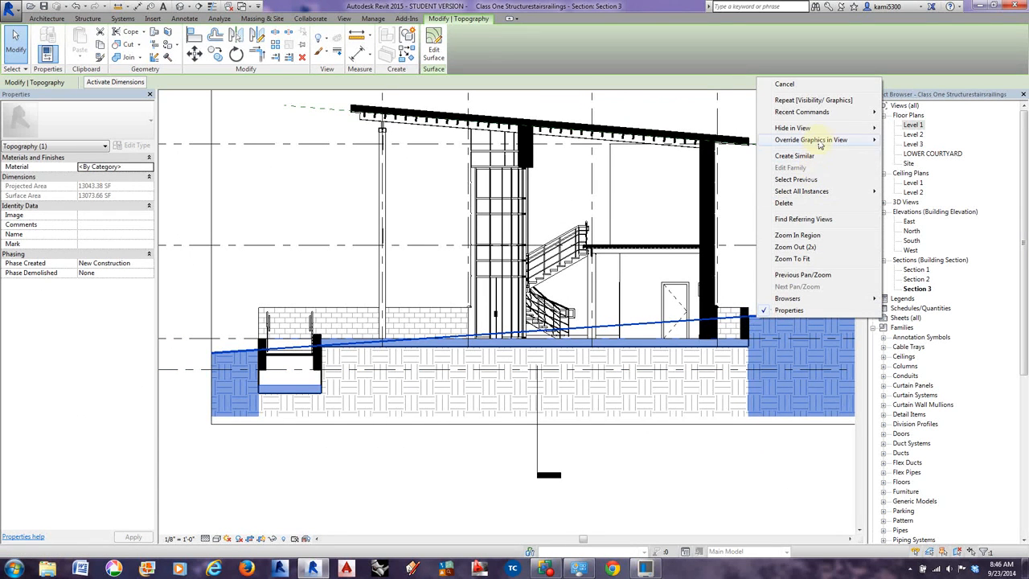
mouse_move(843, 145)
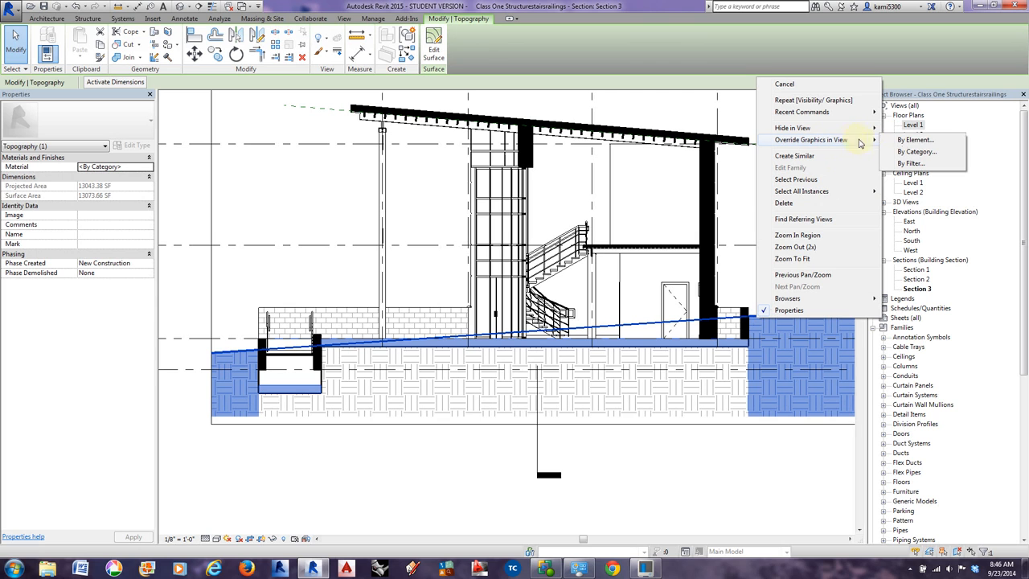
left_click(908, 139)
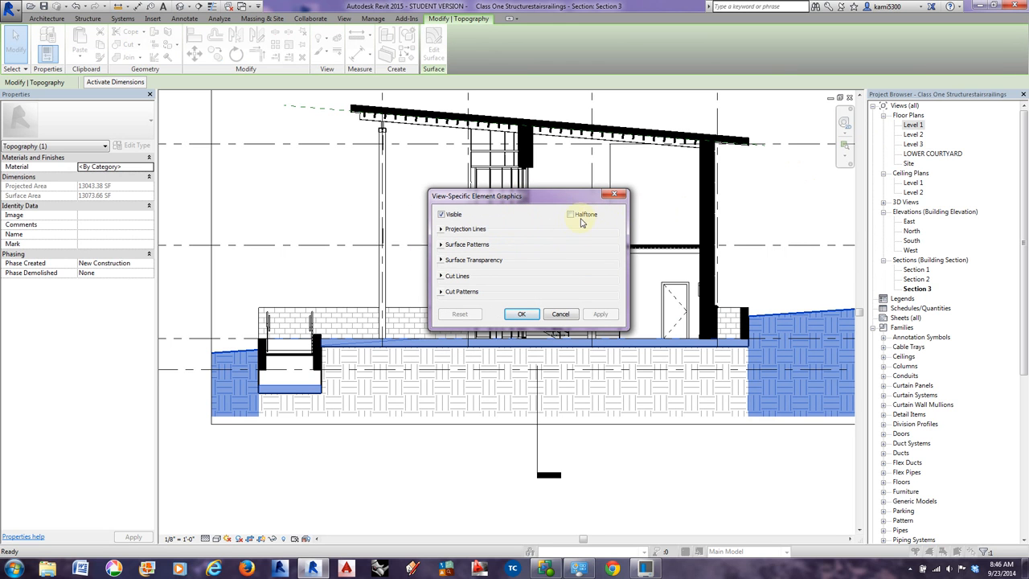
left_click(570, 214)
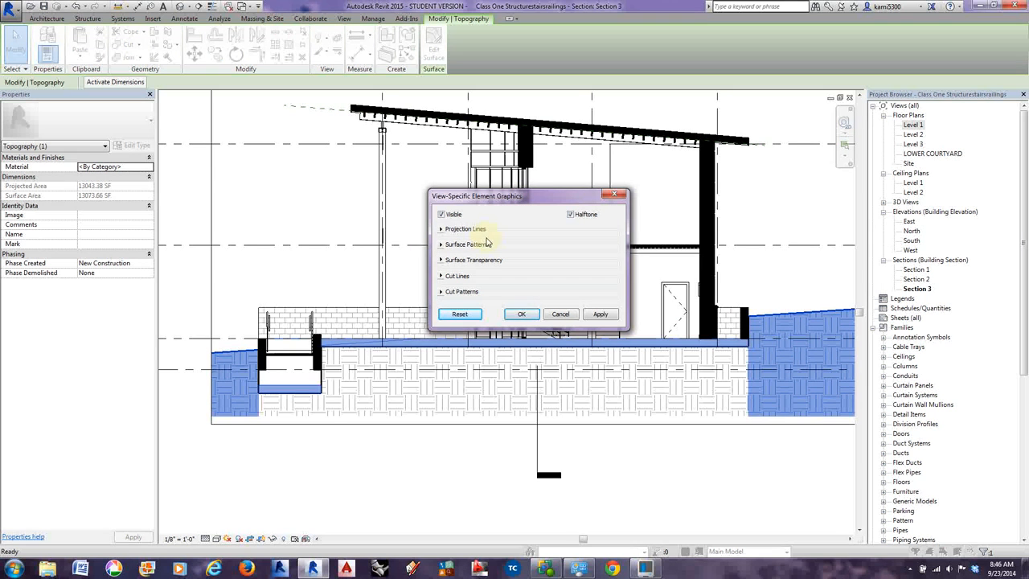
Examine the projection line, surface pattern, pattern color and surface transparency override options for the topography.
left_click(441, 230)
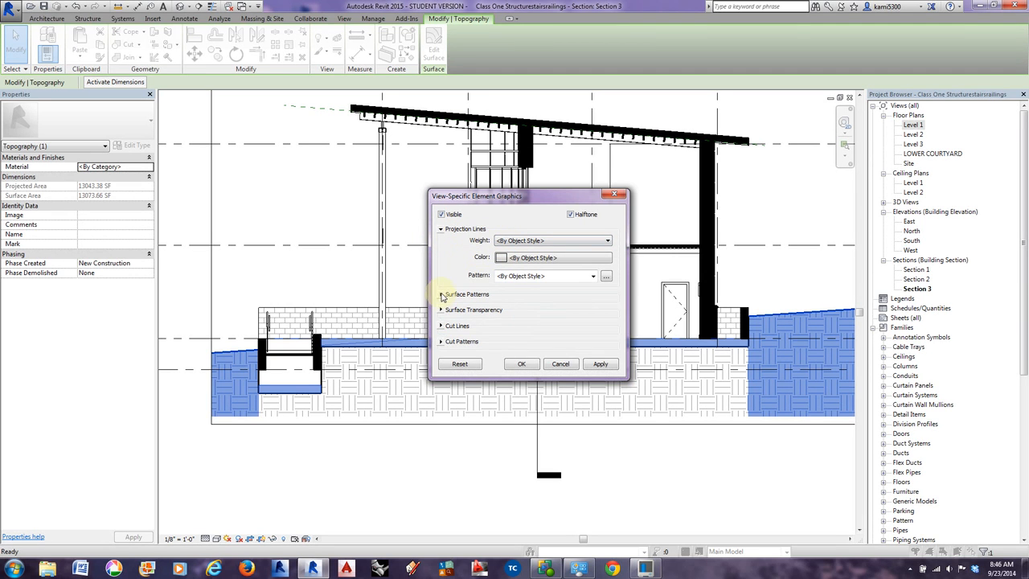
left_click(441, 295)
left_click(523, 324)
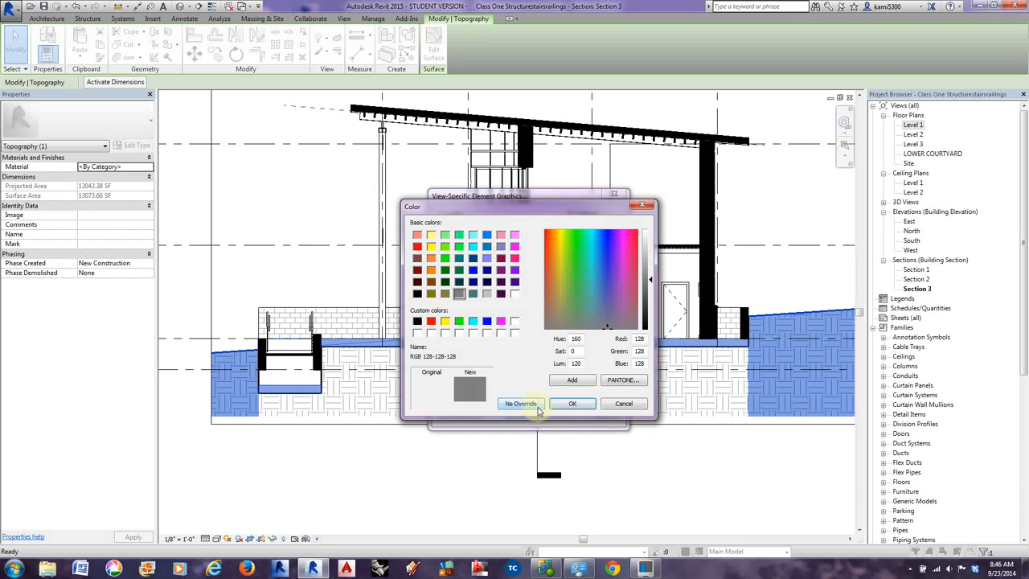
left_click(621, 404)
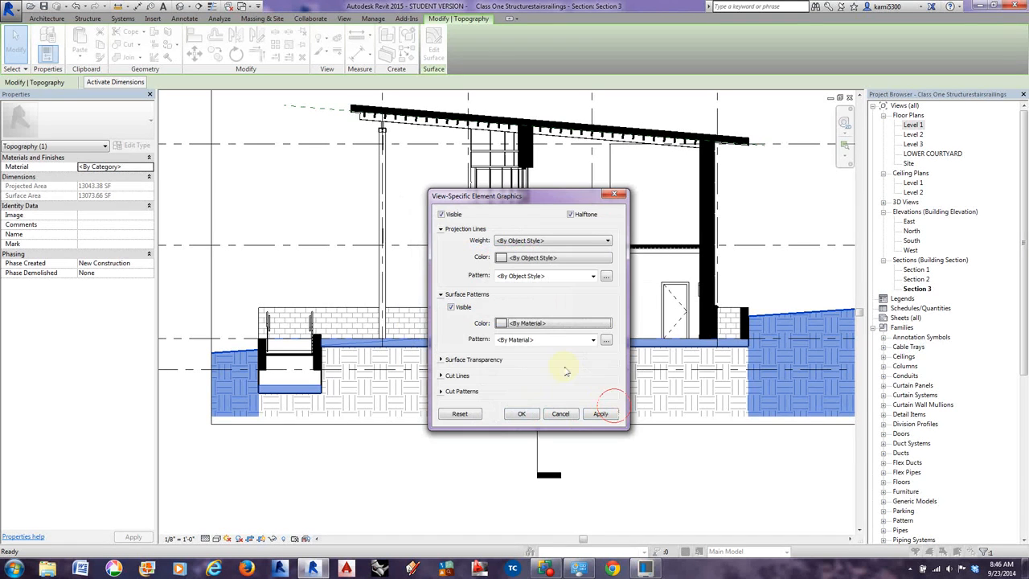
left_click(440, 294)
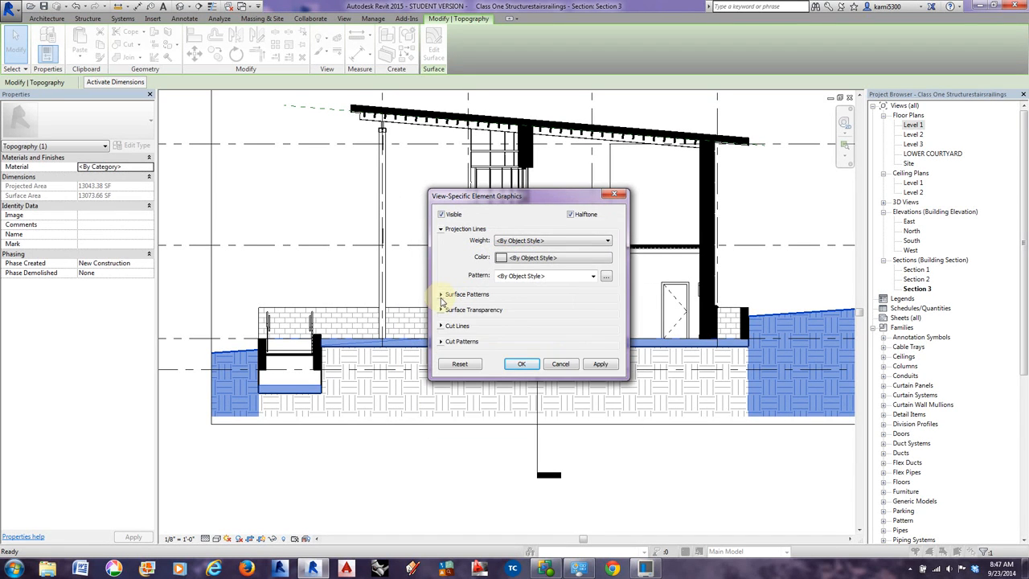
left_click(441, 310)
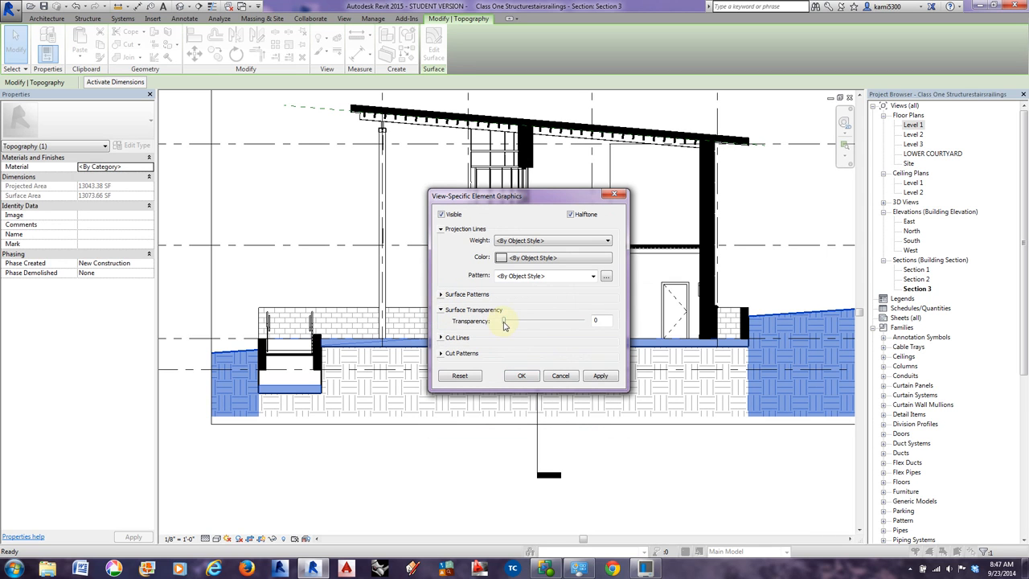
mouse_move(504, 321)
left_mouse_down()
mouse_move(517, 320)
mouse_move(502, 319)
left_mouse_up()
left_click(435, 308)
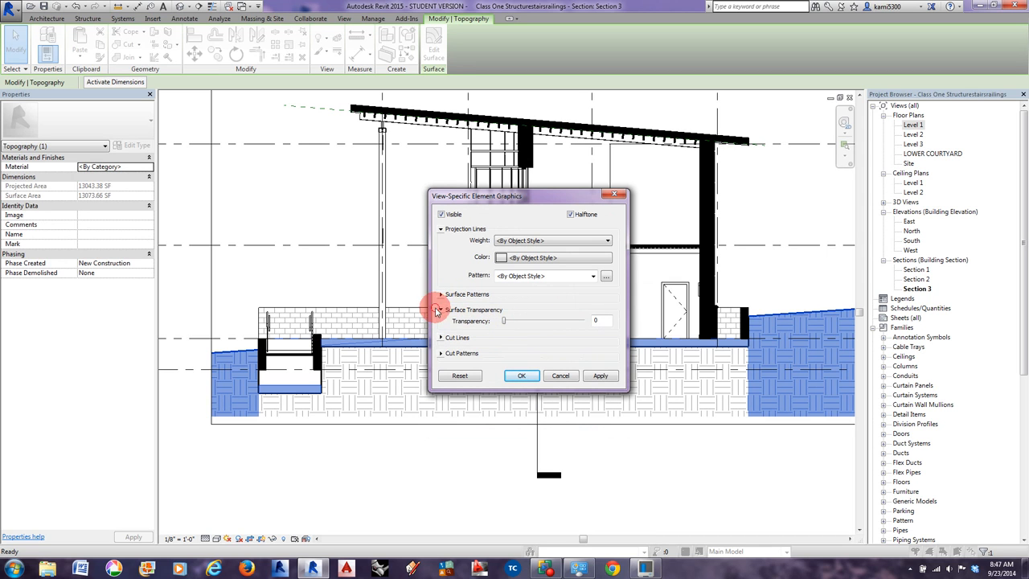
Apply the halftone graphics override to the selected outer topography in the section view, leaving the cut line settings by object style.
left_click(440, 325)
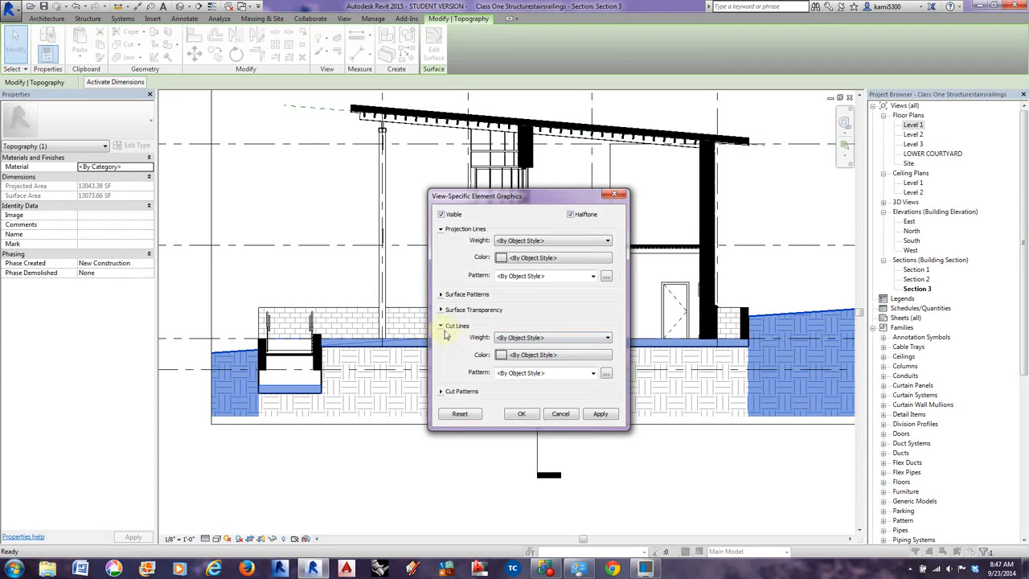
left_click(441, 326)
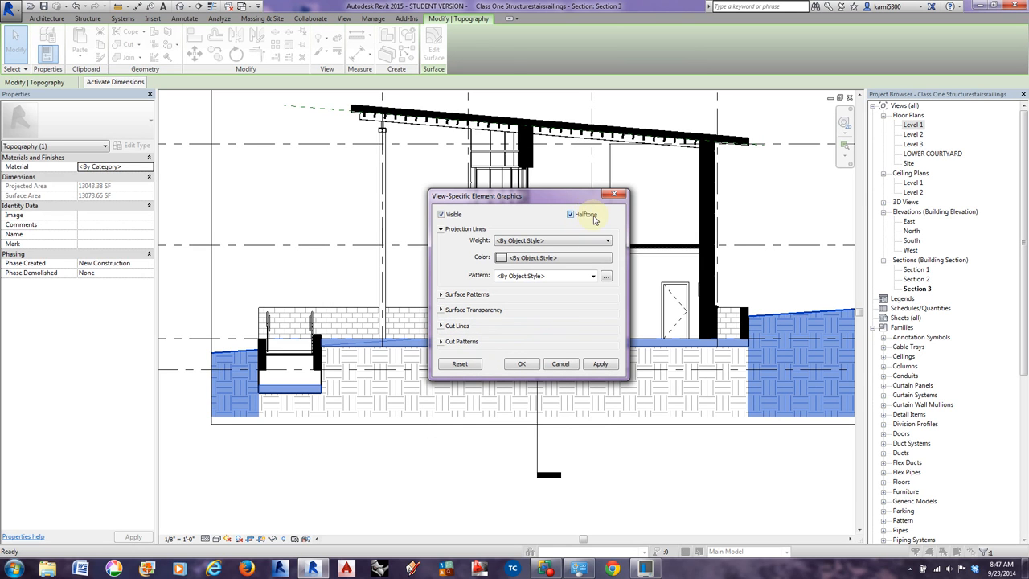
left_click(599, 364)
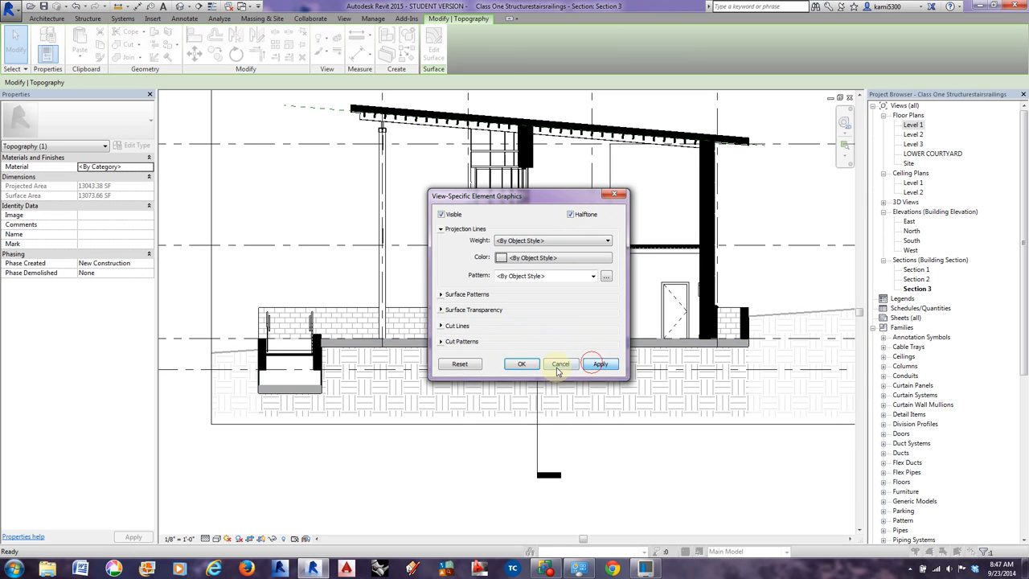
left_click(521, 363)
left_click(646, 475)
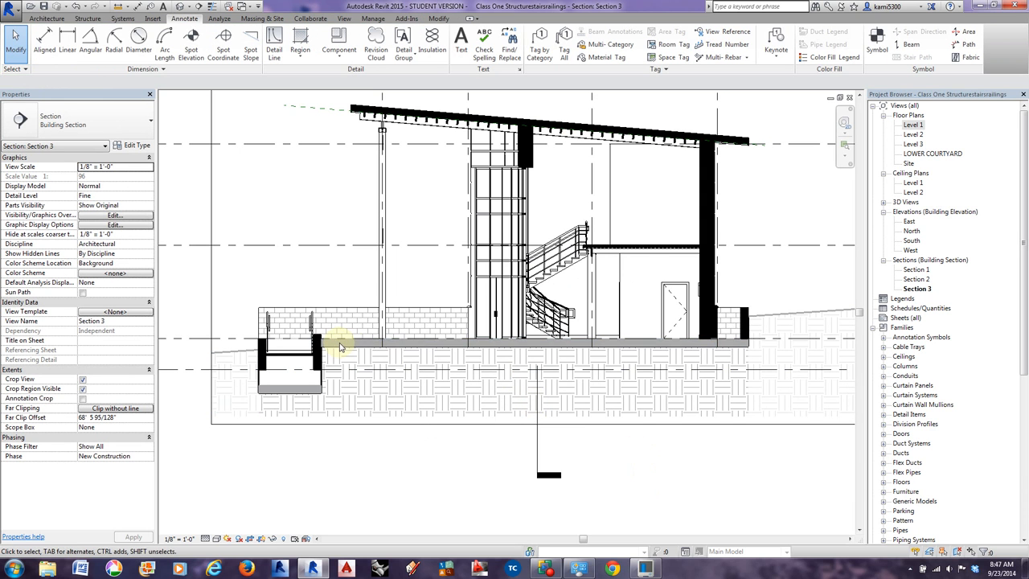
Override the graphics by element for the topography beneath the building pad, setting it to halftone in this view.
left_click(739, 353)
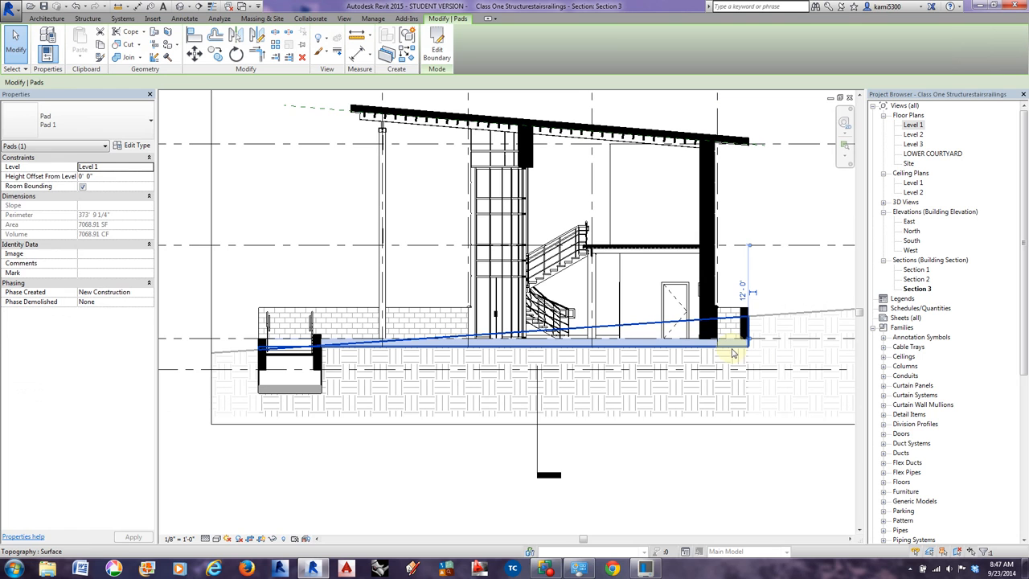
left_click(733, 352)
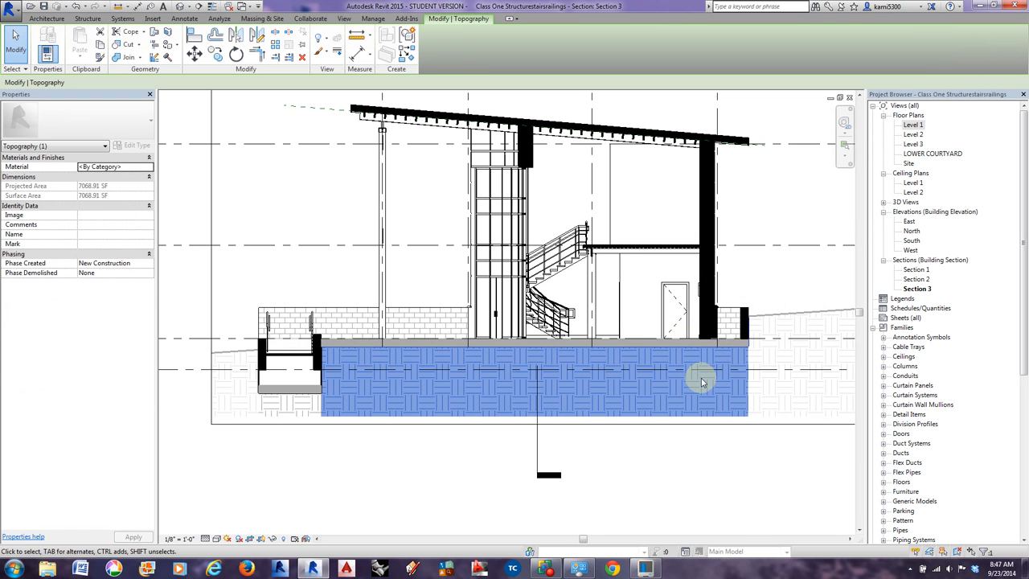
right_click(701, 377)
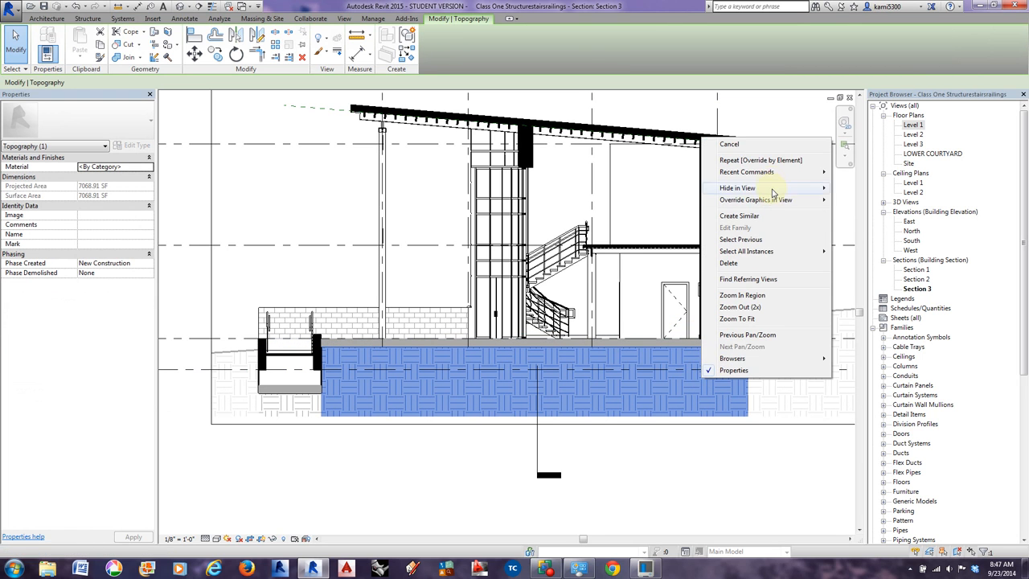
mouse_move(802, 202)
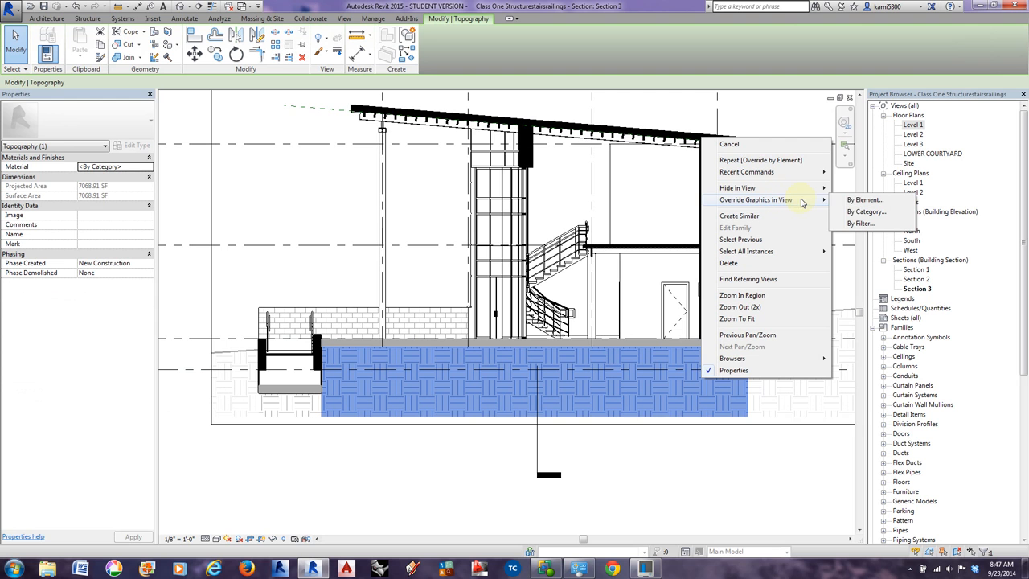
left_click(865, 200)
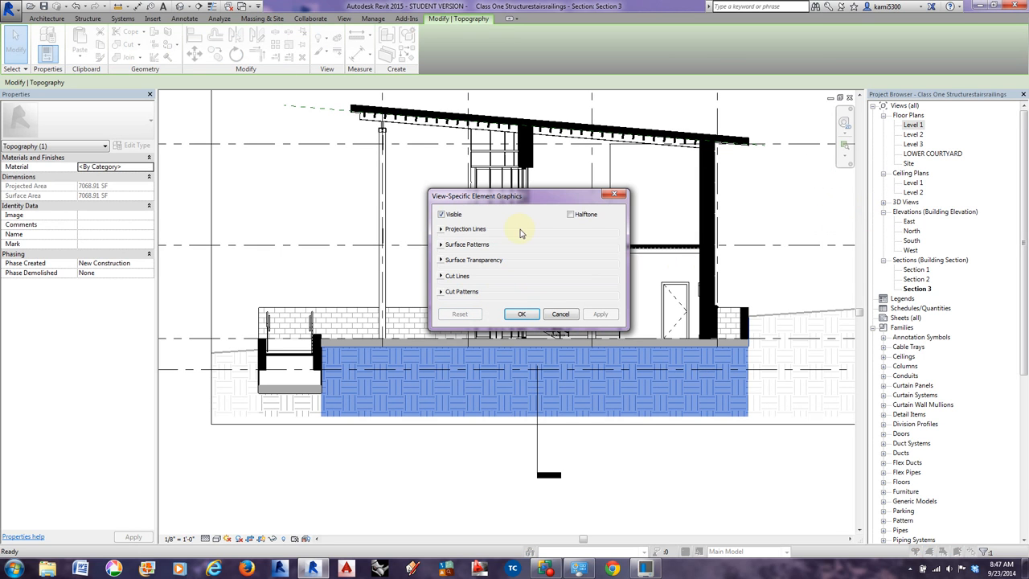
left_click(570, 215)
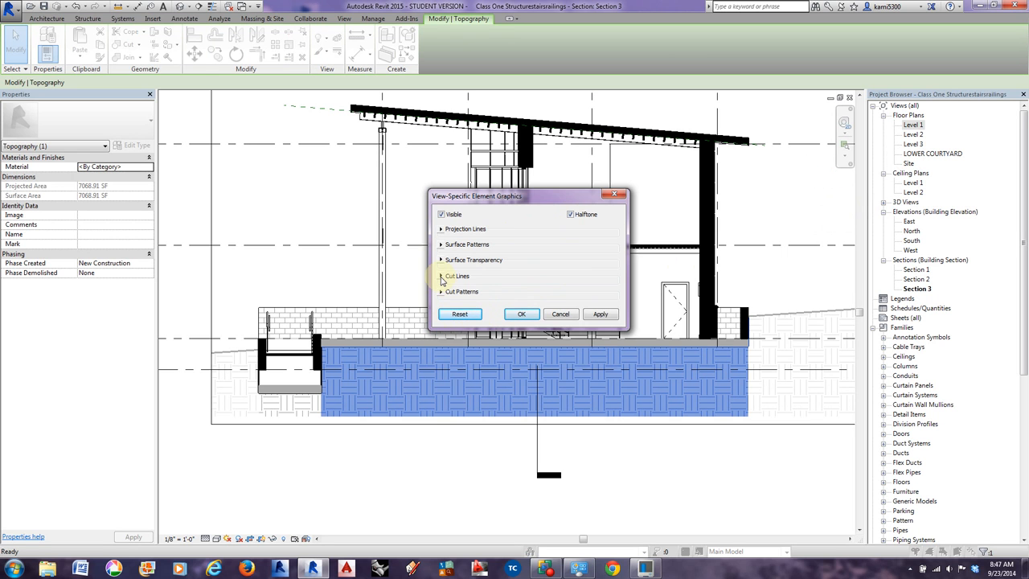
left_click(441, 276)
left_click(441, 275)
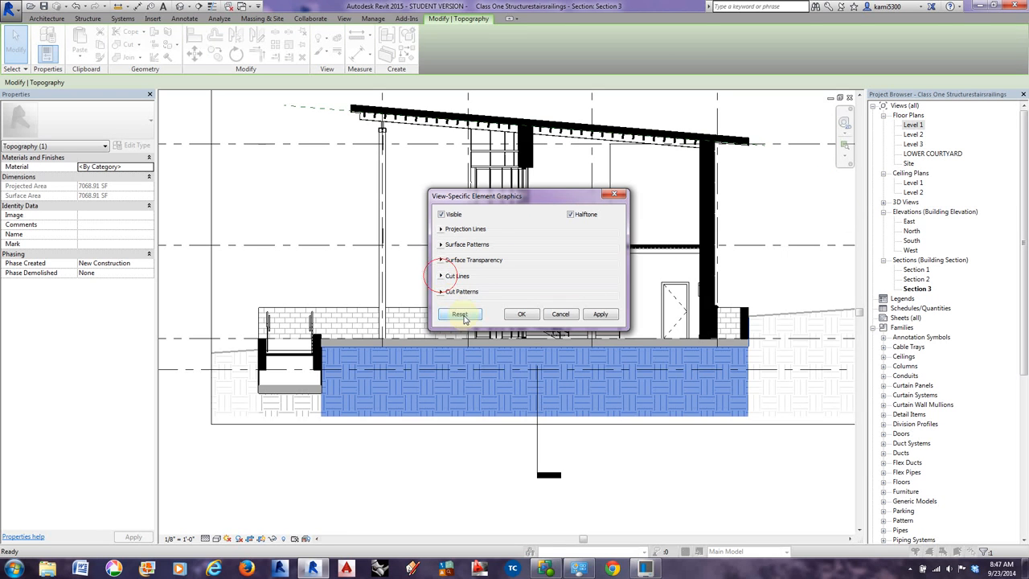
left_click(522, 316)
left_click(486, 474)
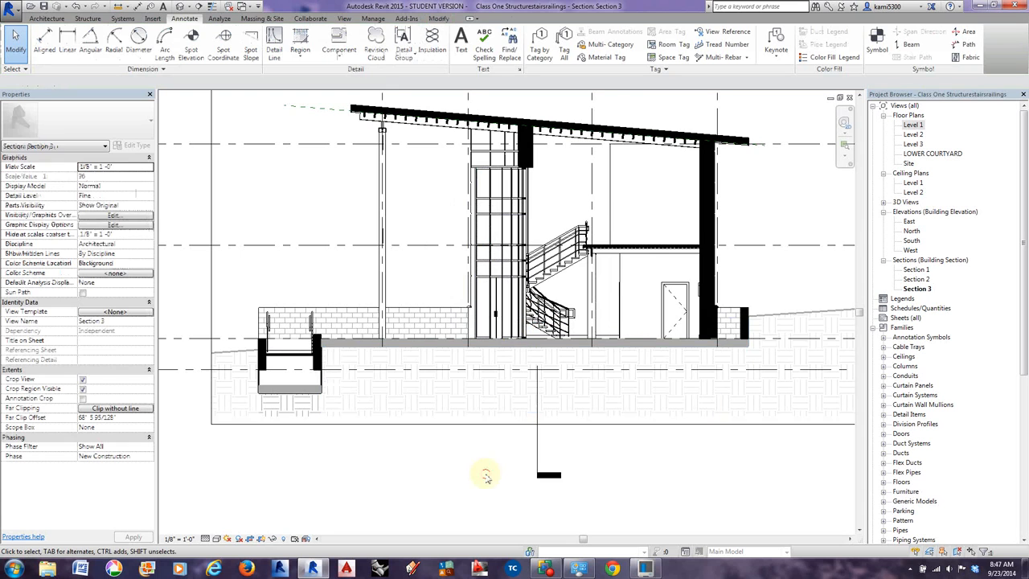
Sketch a rectangular filled region boundary about 55 ft long over the building pad, from the ramp's inner wall to the far retaining wall.
scroll(378, 350, "up", 5)
middle_click_drag(375, 351, 358, 372)
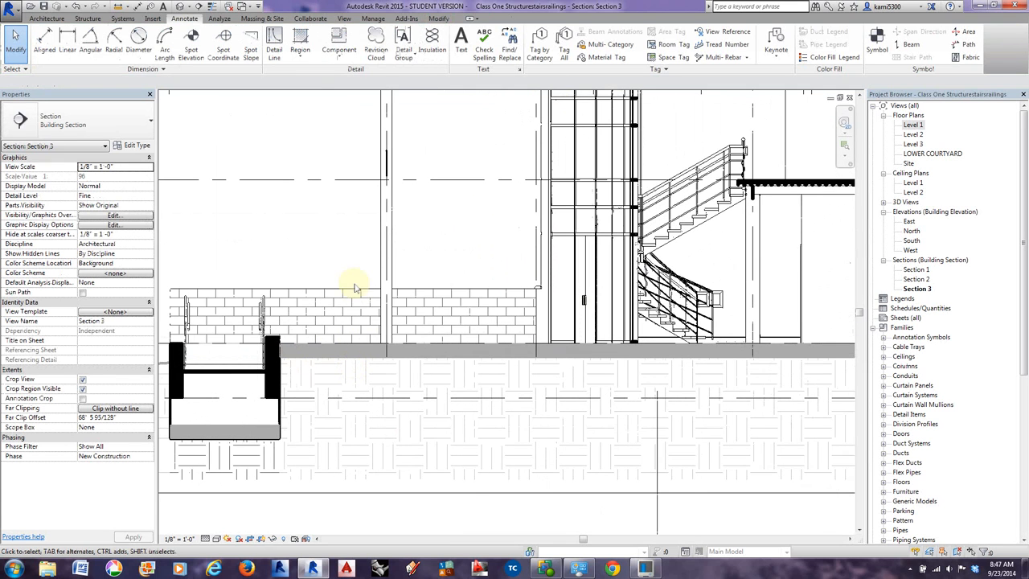
left_click(299, 44)
left_click(322, 80)
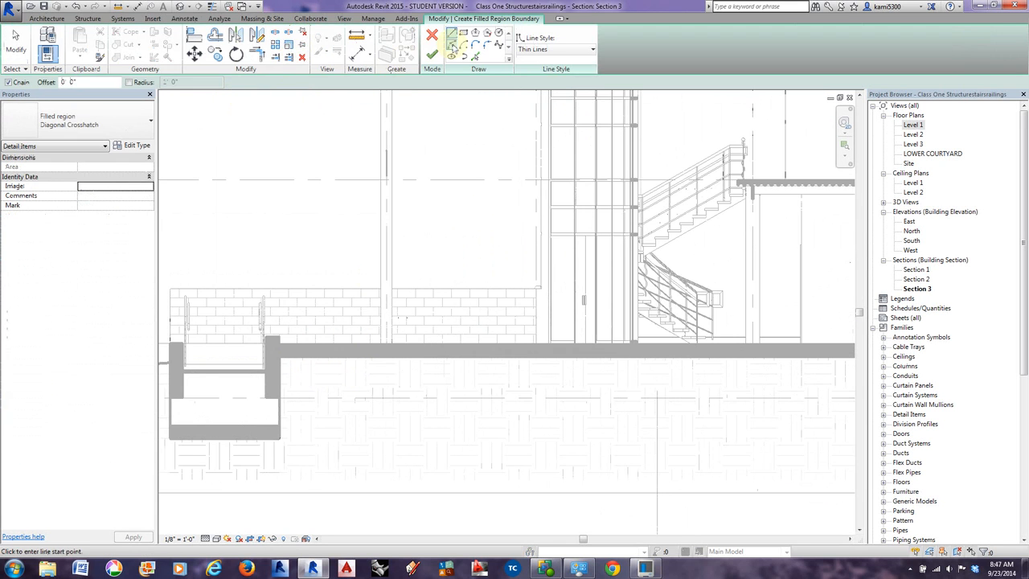
left_click(465, 33)
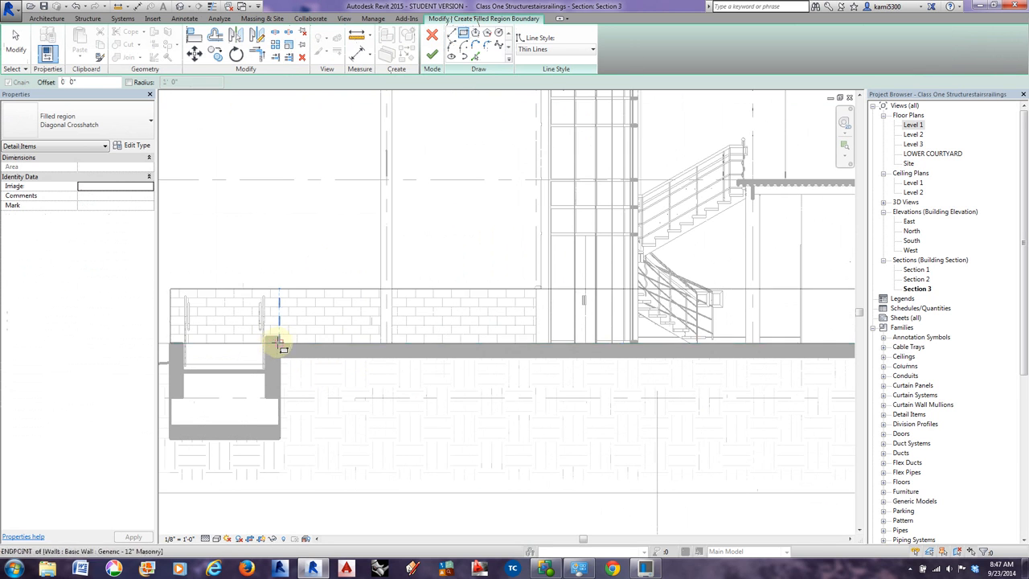
left_click(279, 344)
scroll(322, 354, "down", 3)
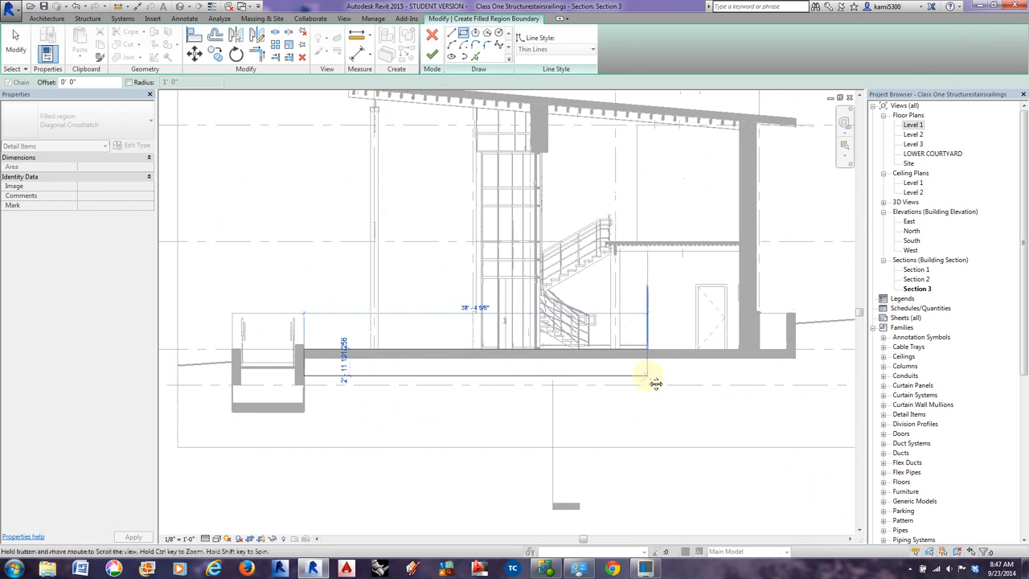
scroll(651, 369, "up", 2)
scroll(651, 365, "up", 3)
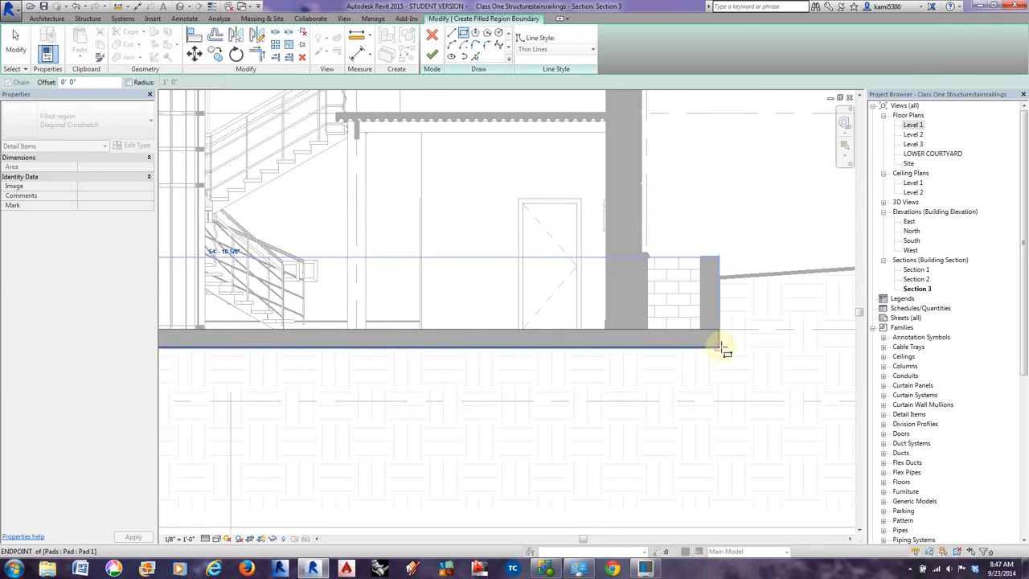
left_click(719, 347)
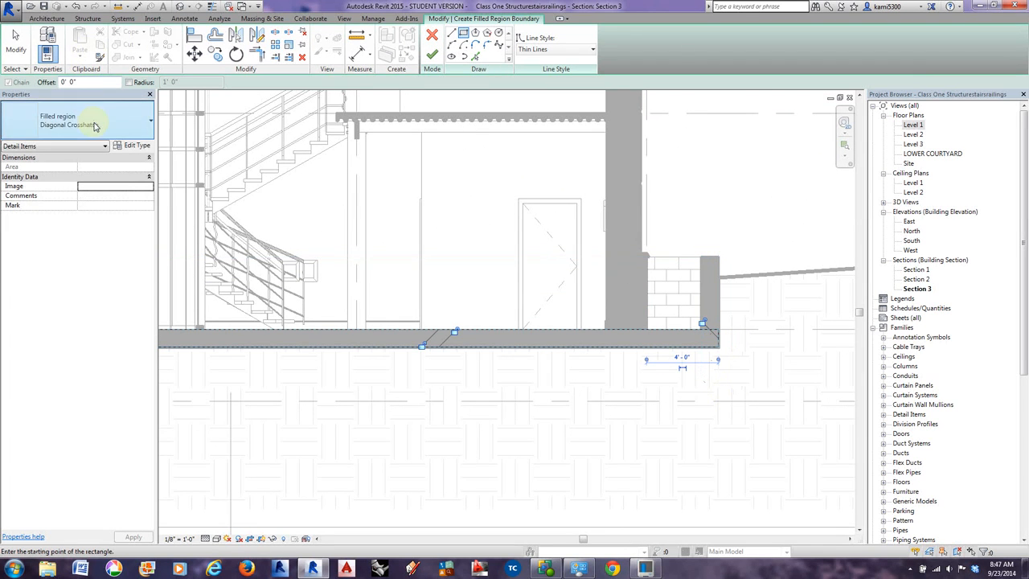
Set the filled region type to Solid Black, review its type properties, and finish the region over the building pad.
left_click(94, 127)
left_click(64, 240)
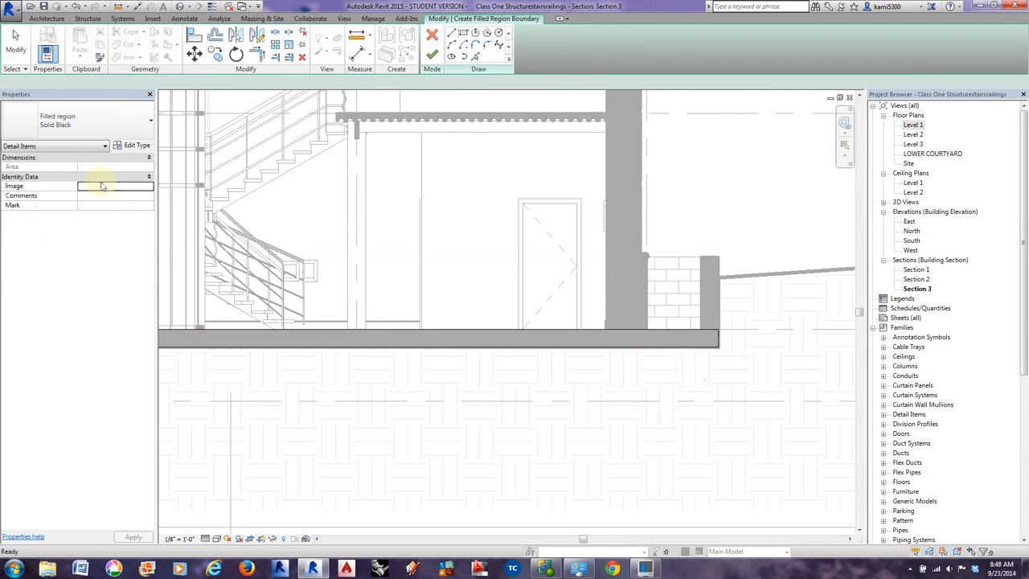
left_click(133, 146)
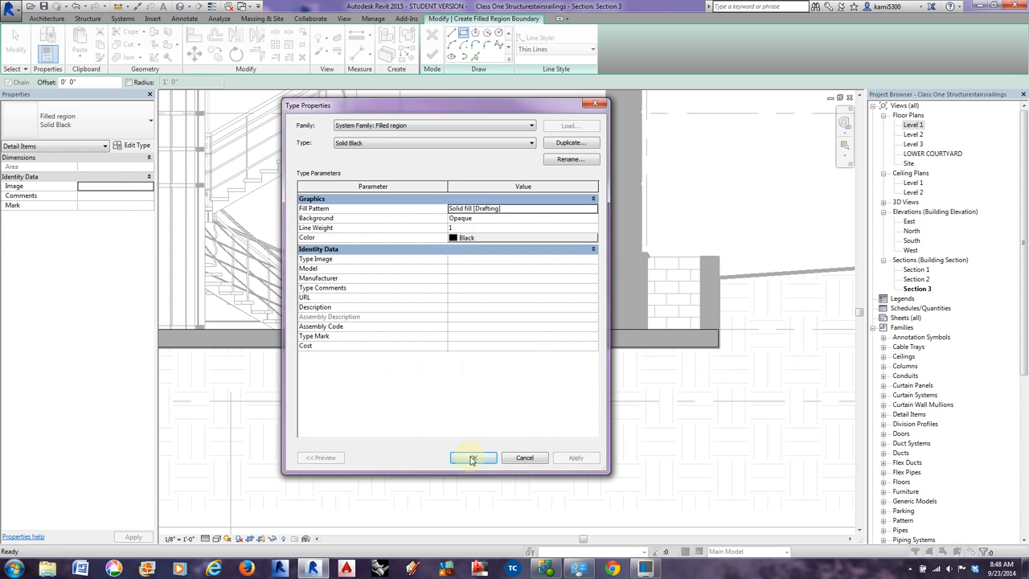
left_click(472, 458)
left_click(432, 53)
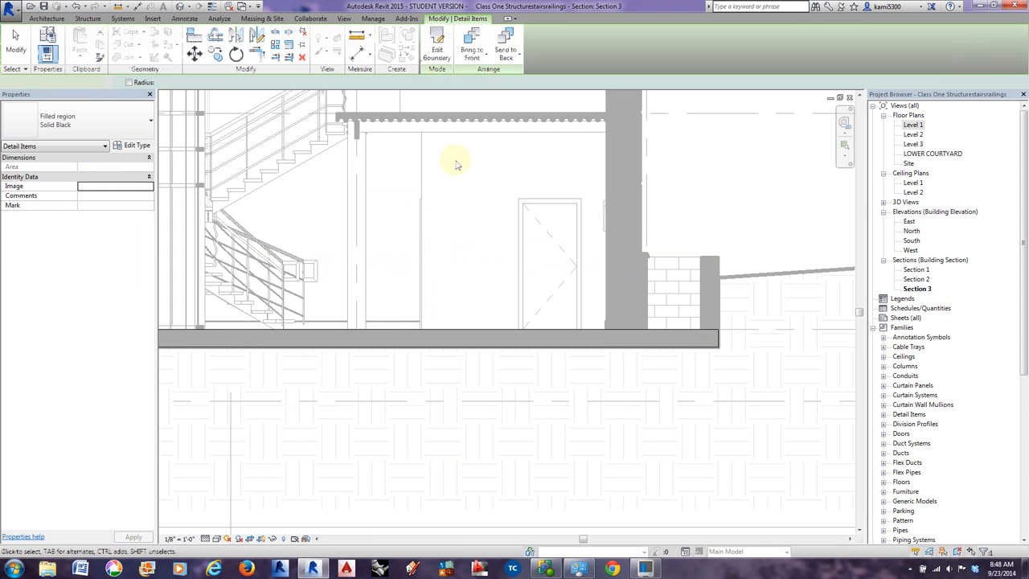
Stretch the lower edge of the black filled region over the building pad slightly downward.
scroll(642, 427, "down", 1)
middle_click_drag(604, 439, 696, 438)
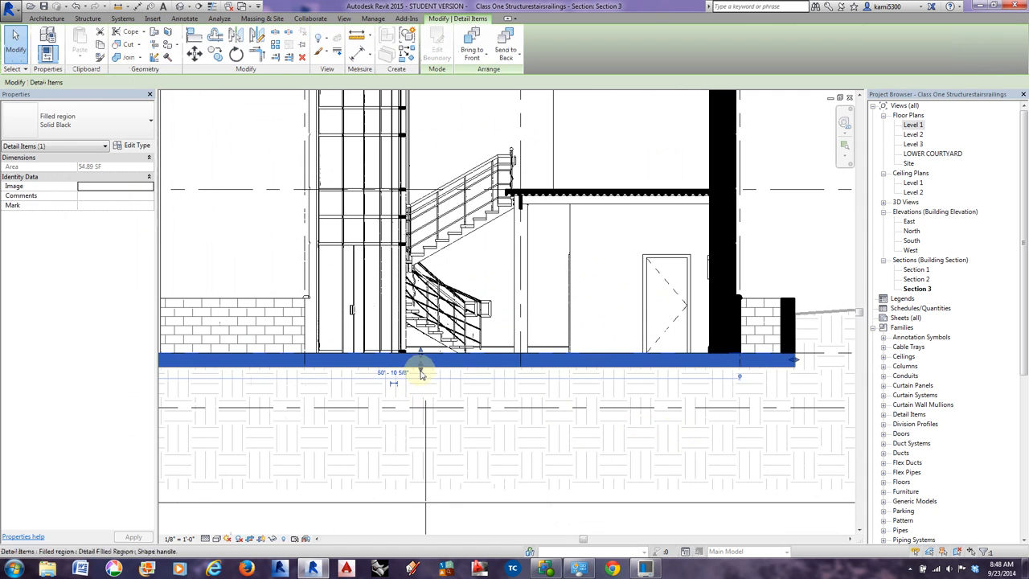
left_click_drag(420, 373, 420, 380)
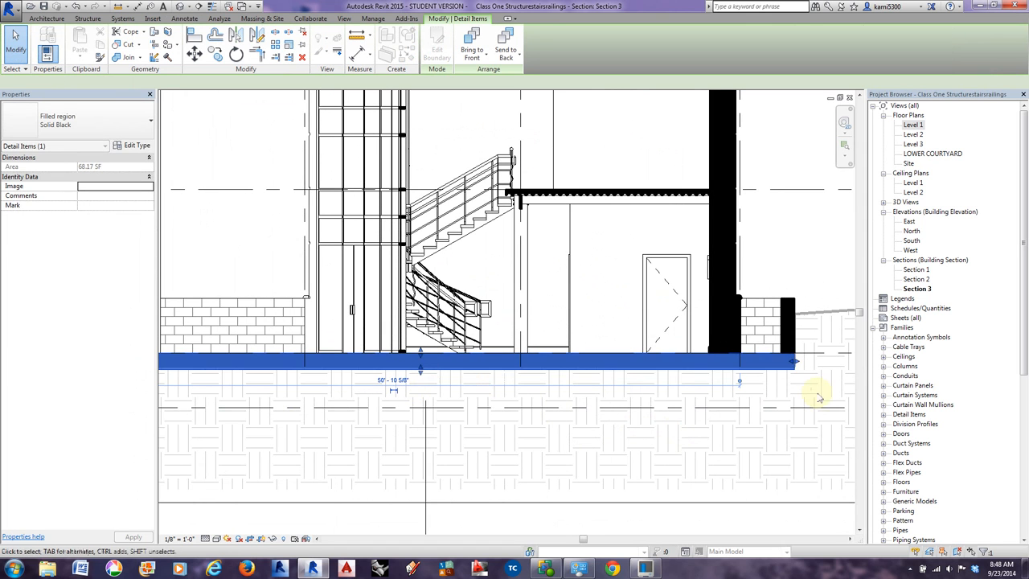
left_click_drag(794, 361, 794, 361)
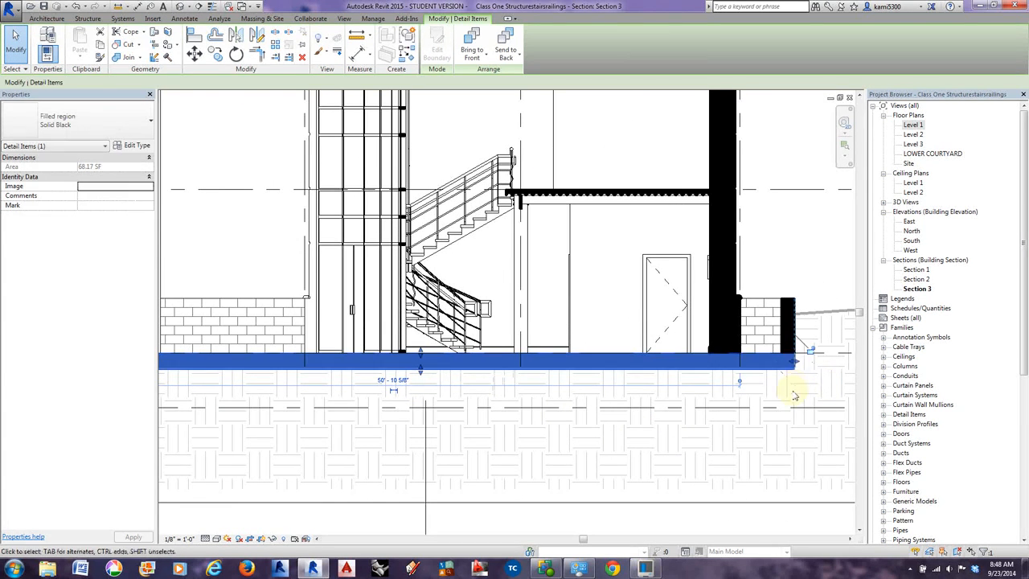
left_click(772, 386)
Create a Solid Black rectangular filled region about 8 ft wide from the ramp slab down to the underside of the pad beneath it.
scroll(665, 414, "down", 3)
scroll(524, 402, "up", 2)
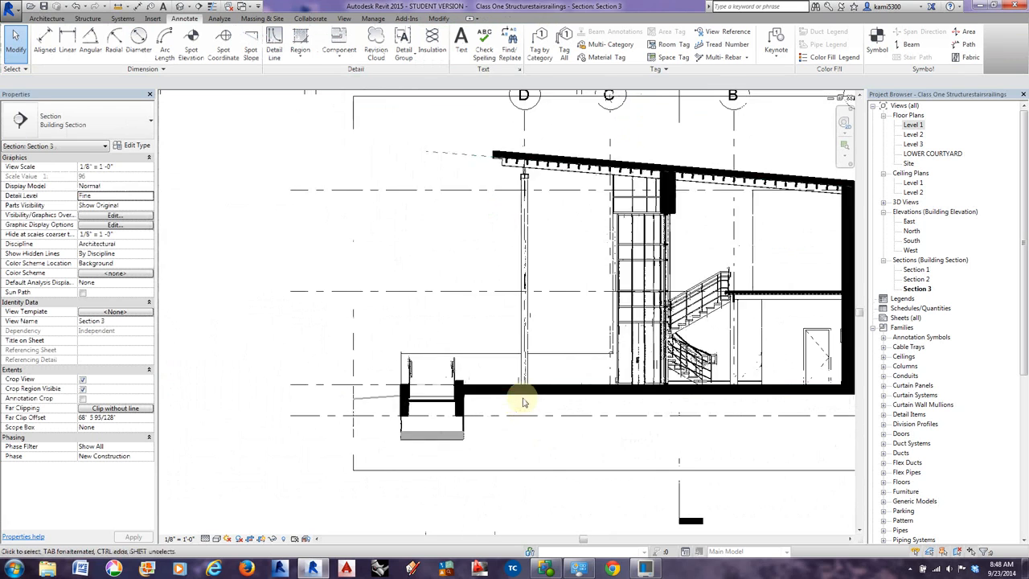
scroll(521, 402, "up", 2)
middle_click_drag(491, 443, 354, 429)
scroll(350, 427, "down", 2)
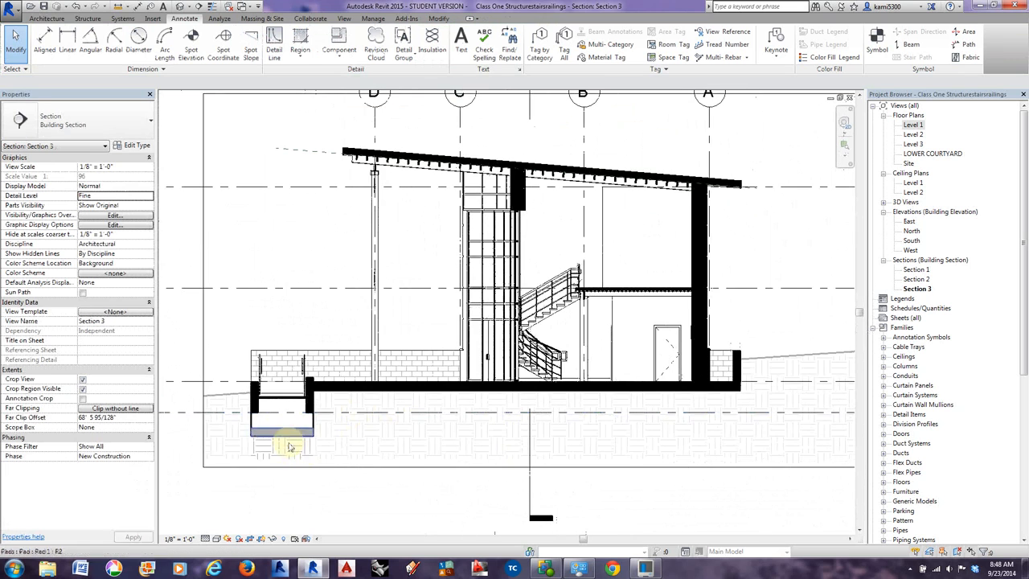
middle_click_drag(291, 447, 238, 434)
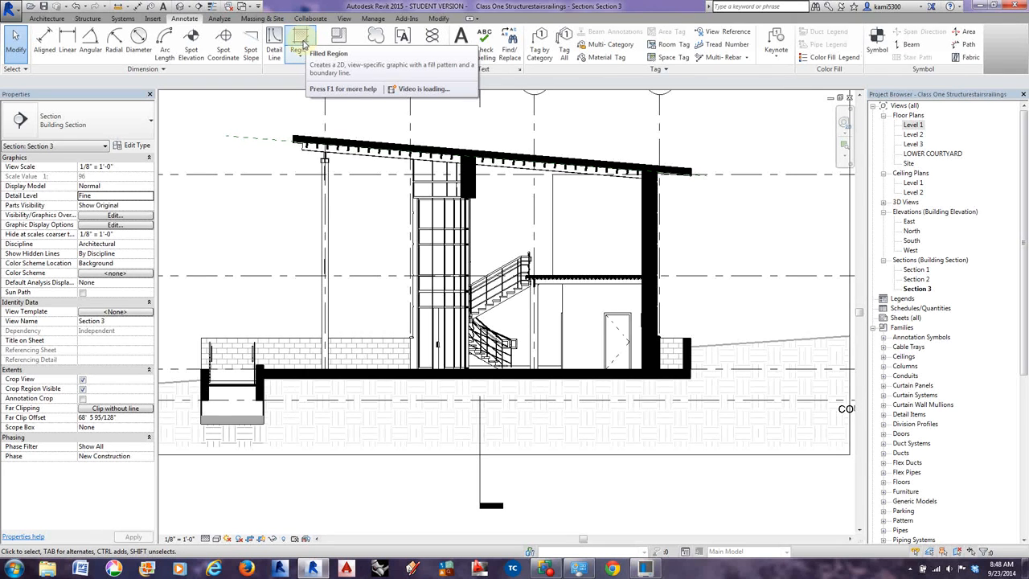
left_click(300, 44)
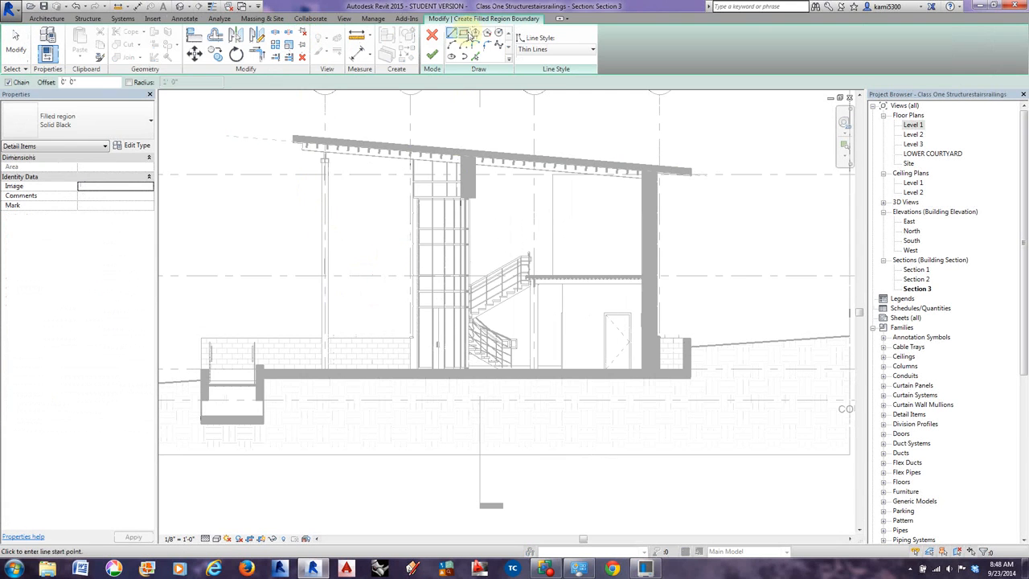
left_click(465, 33)
scroll(202, 406, "up", 4)
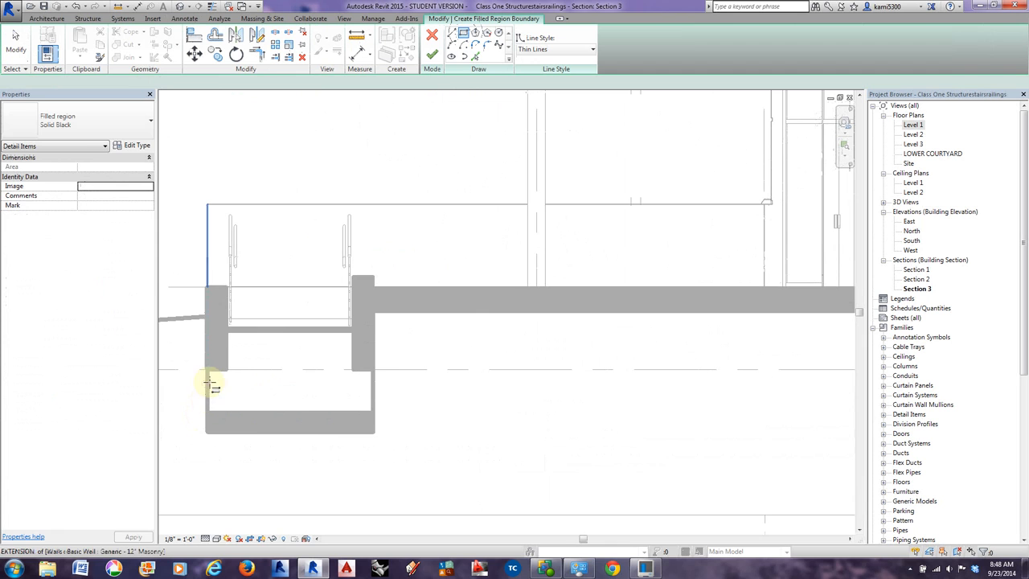
left_click(207, 328)
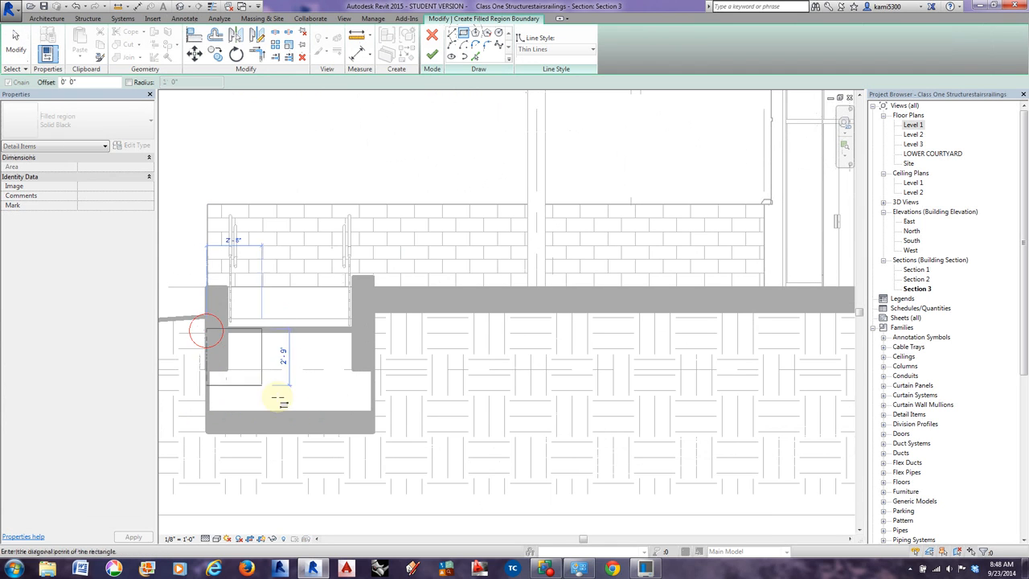
left_click(374, 431)
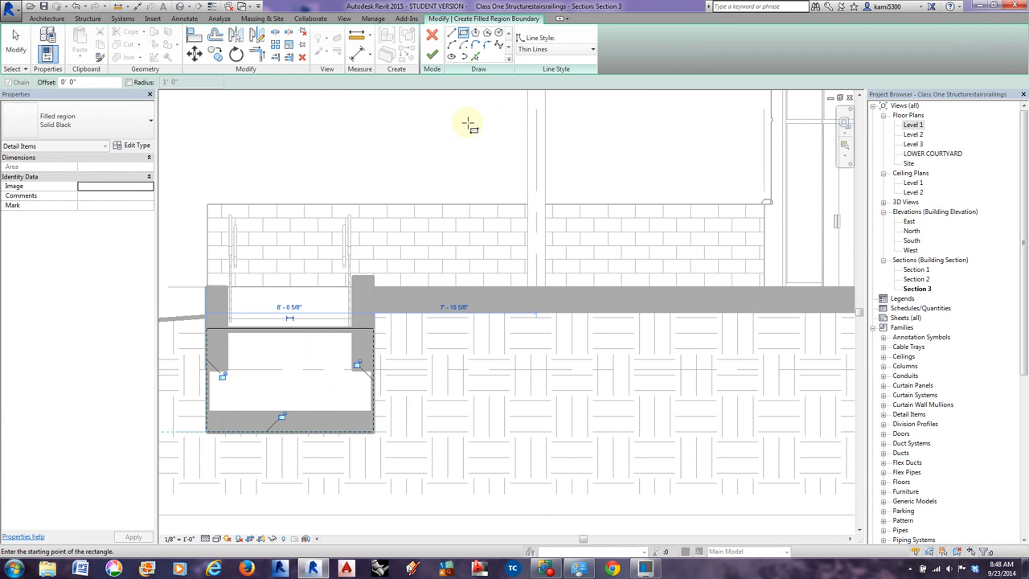
left_click(431, 54)
left_click(429, 402)
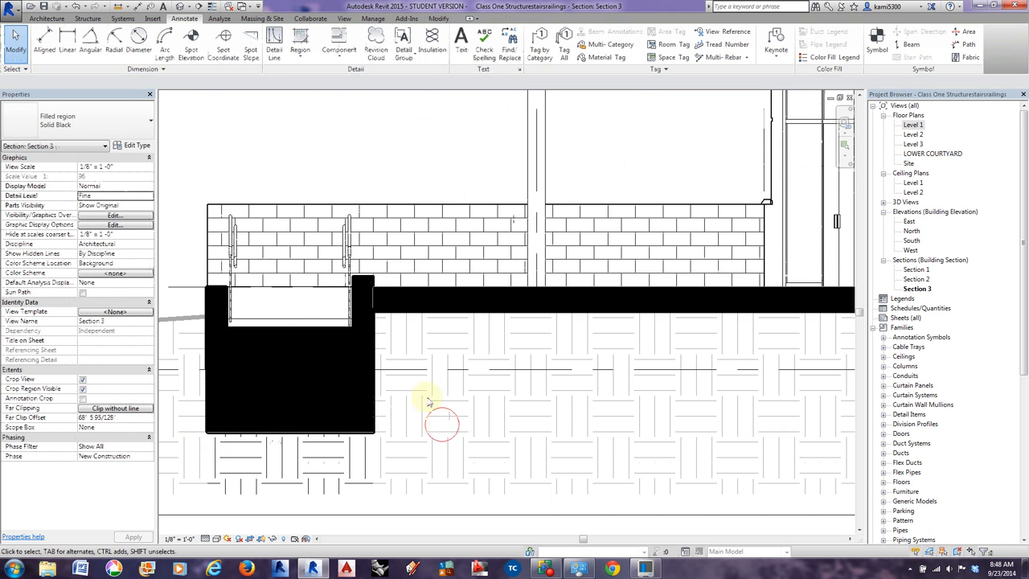
scroll(519, 413, "down", 8)
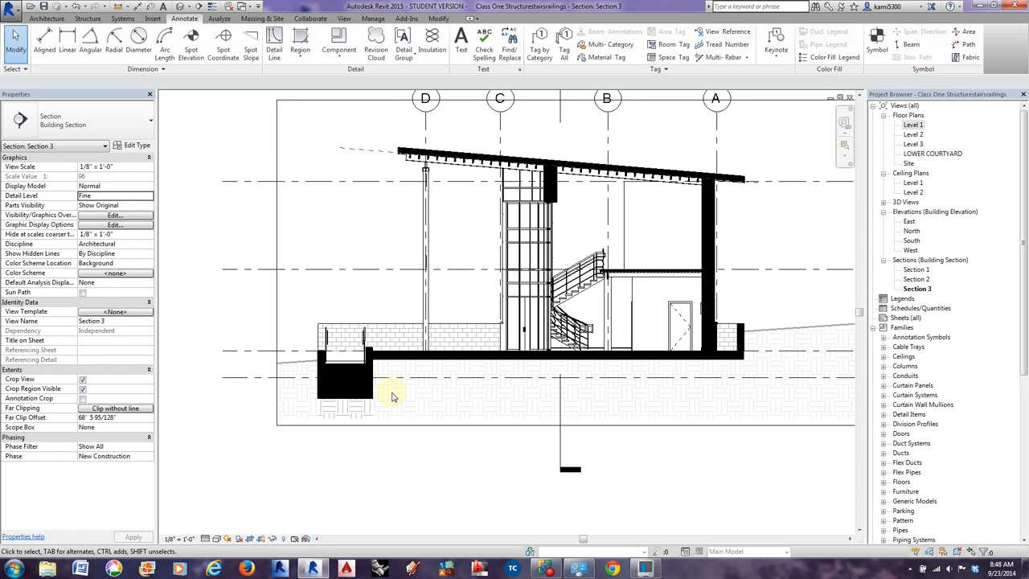
scroll(346, 366, "up", 4)
scroll(325, 363, "up", 2)
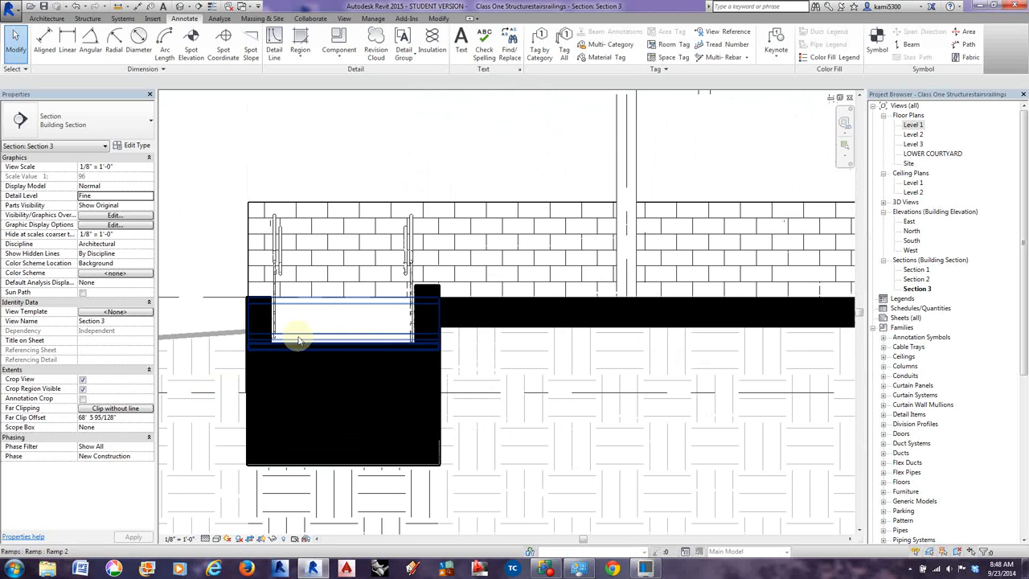
scroll(289, 373, "down", 6)
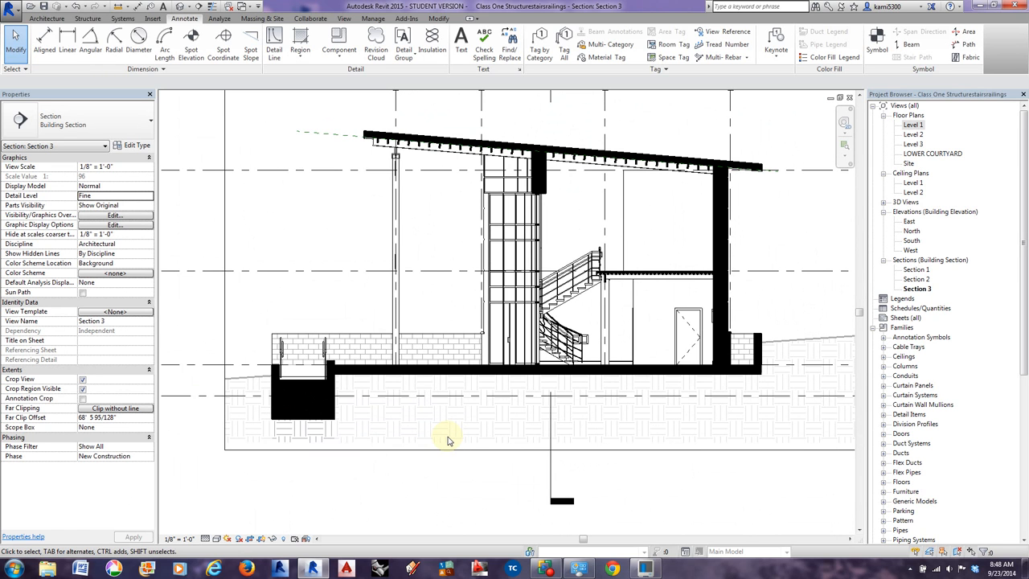
left_click(444, 346)
right_click(446, 349)
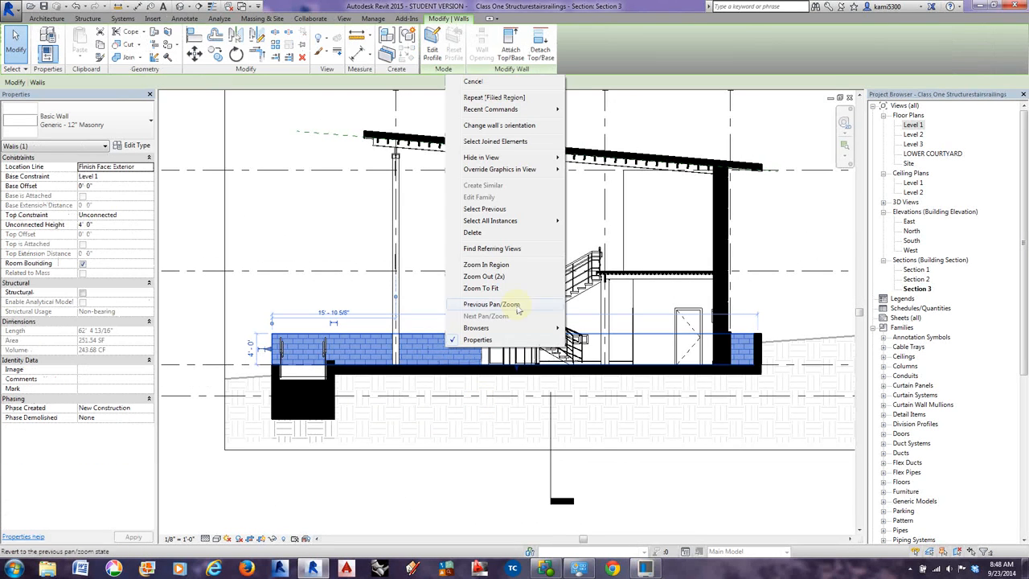
mouse_move(524, 159)
left_click(592, 158)
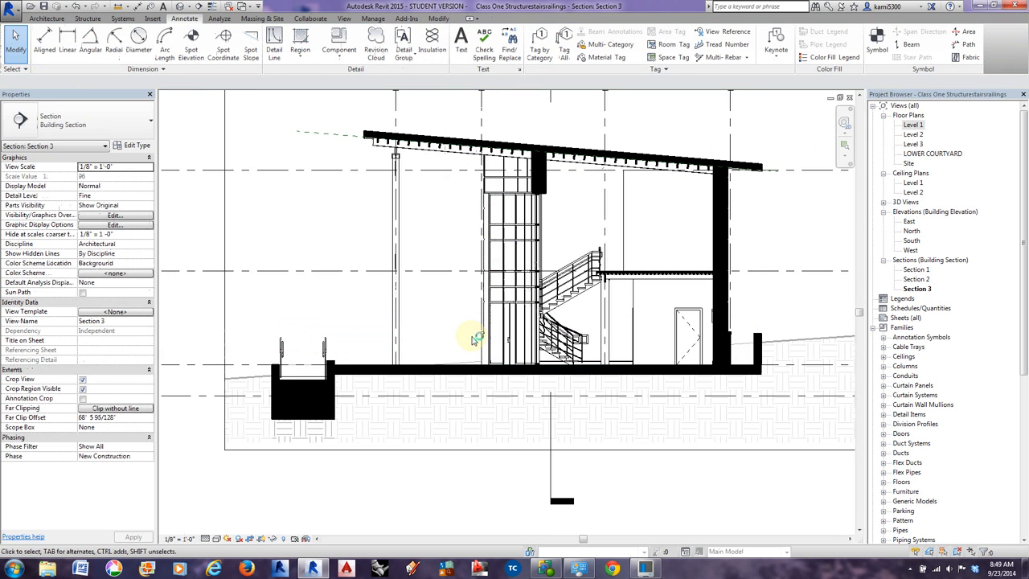
key("ctrl+z")
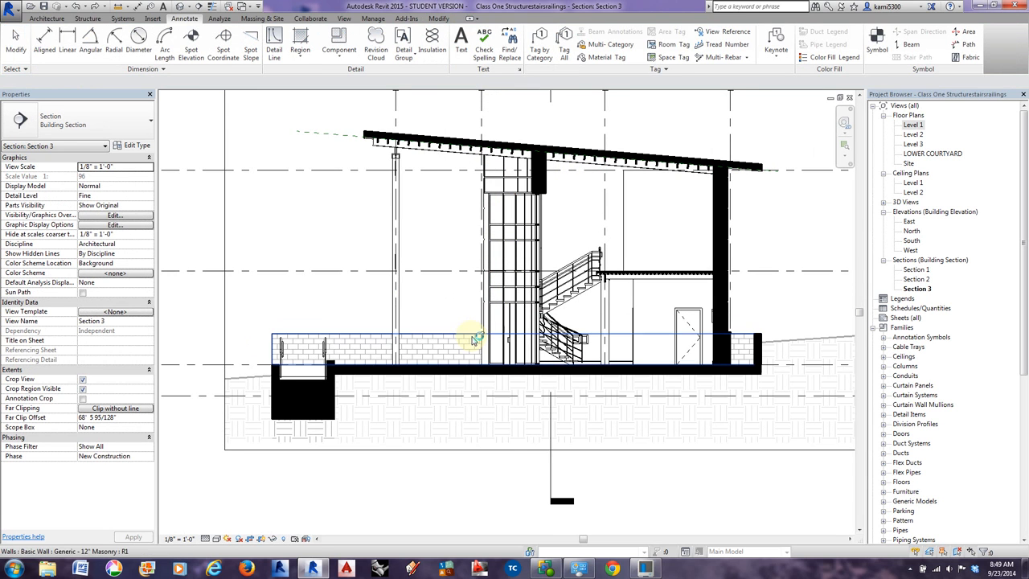
Override the graphics of the 12" masonry wall behind the building in this view, by element, to halftone.
left_click(425, 334)
right_click(426, 334)
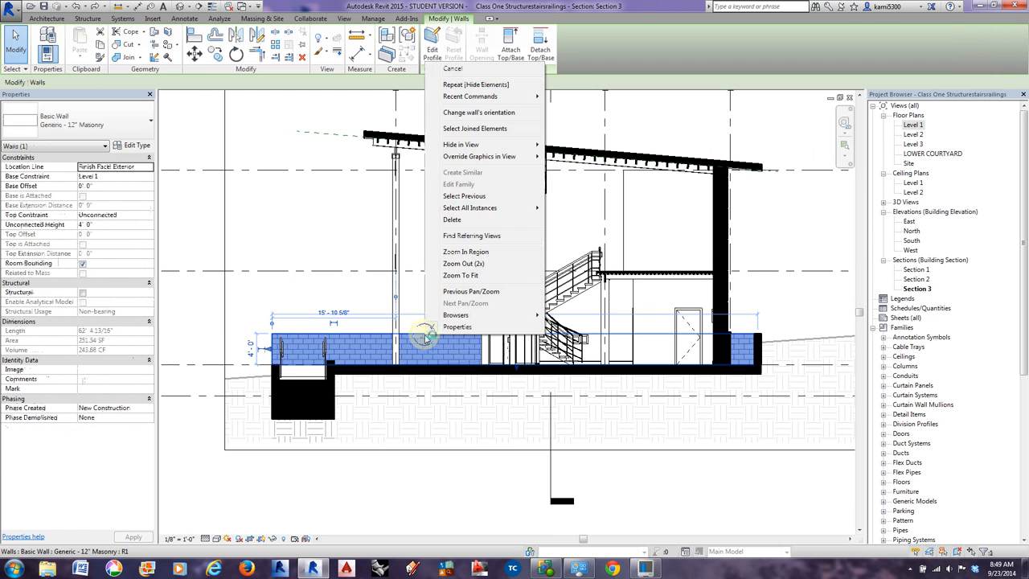
mouse_move(507, 151)
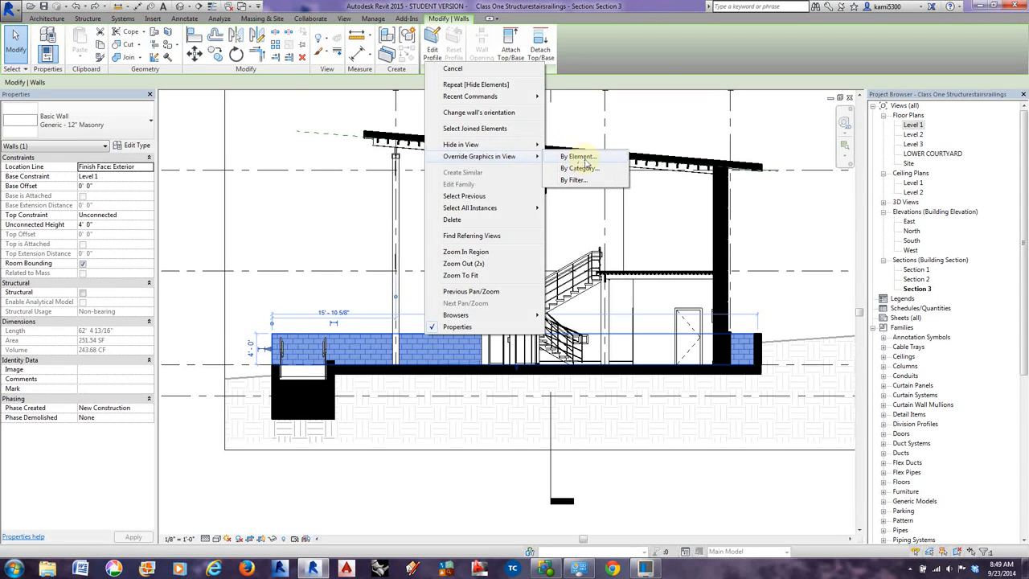
left_click(580, 157)
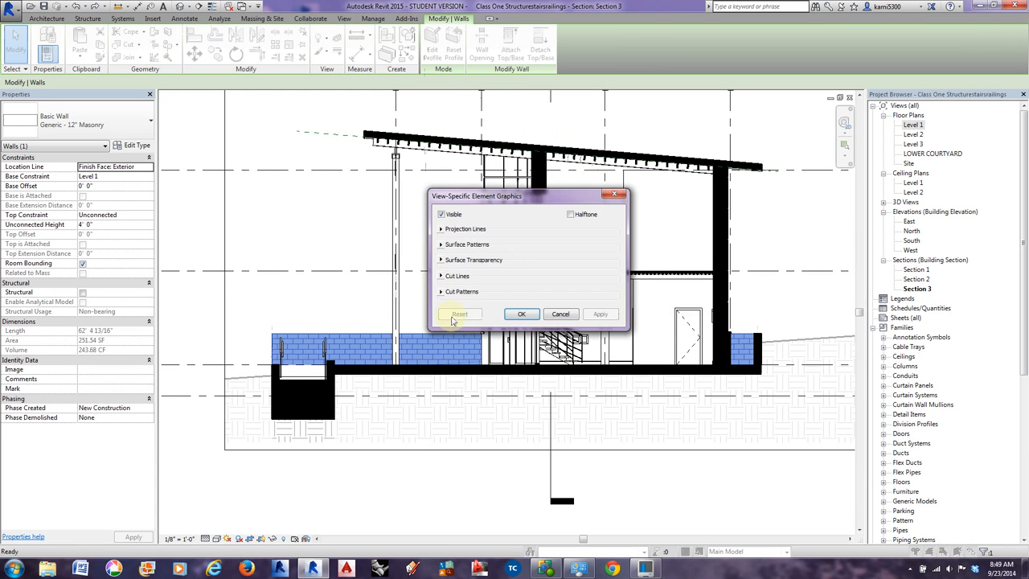
left_click(571, 214)
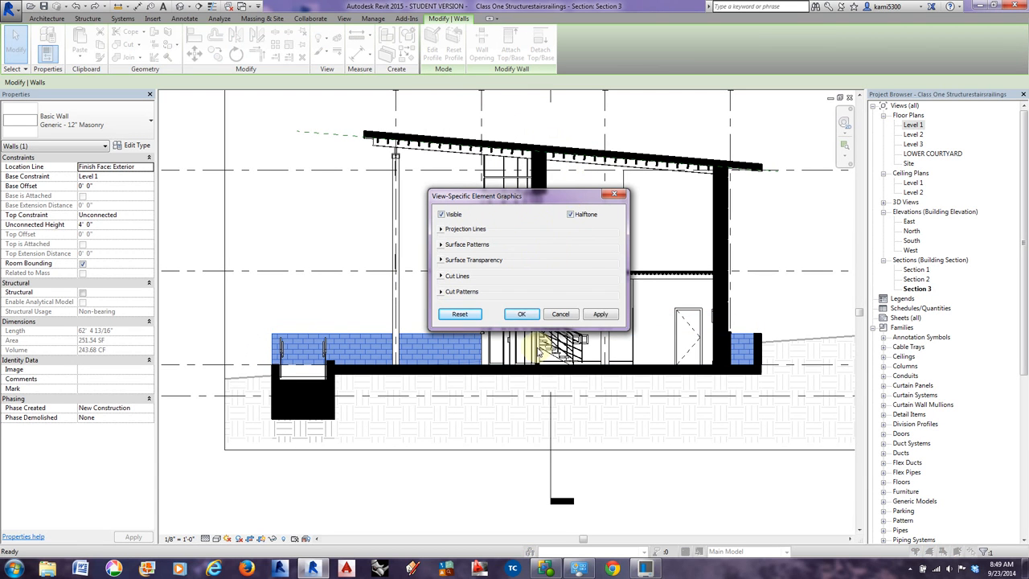
left_click(524, 314)
left_click(429, 514)
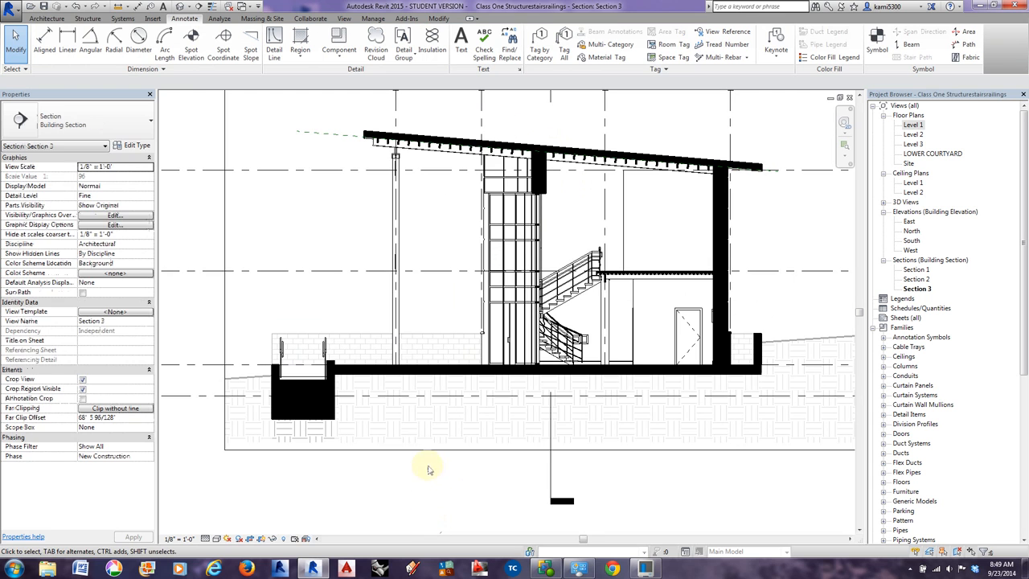
Examine the cut Level 2 floor edge near the stairs, where the glulam joist meets the supporting beam.
scroll(425, 466, "down", 1)
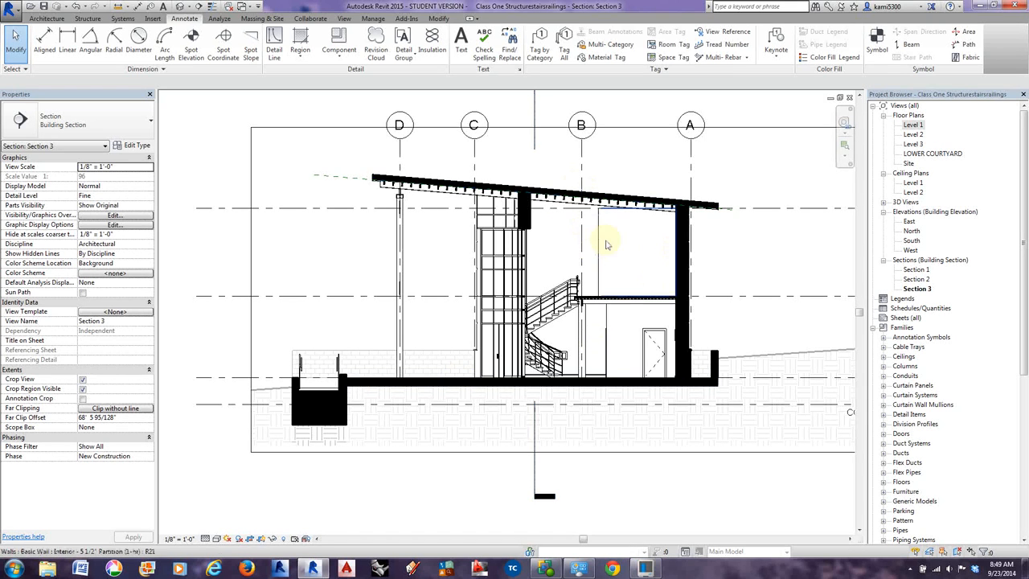
scroll(602, 294, "up", 4)
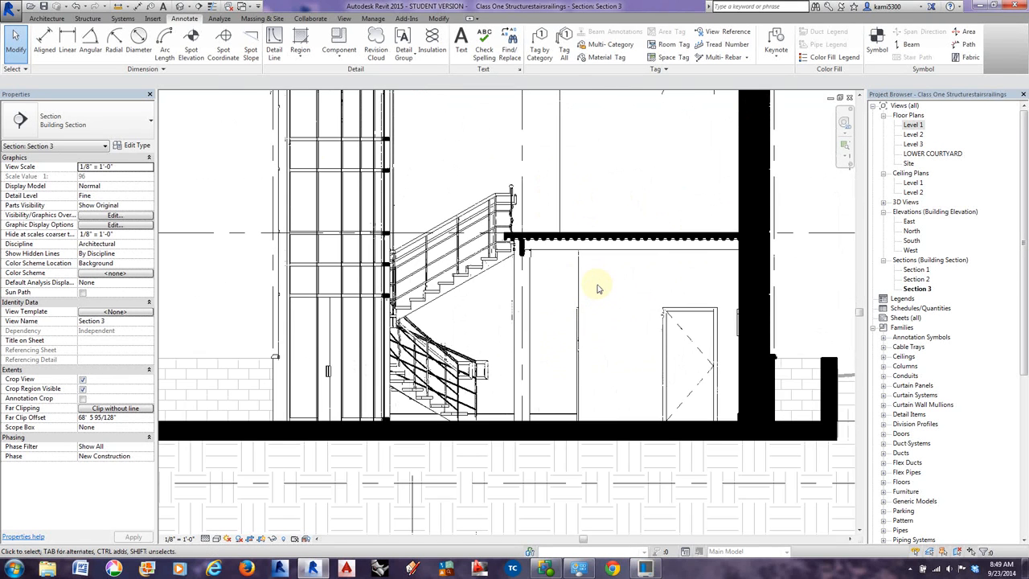
scroll(599, 289, "down", 2)
scroll(607, 312, "down", 1)
scroll(607, 312, "down", 2)
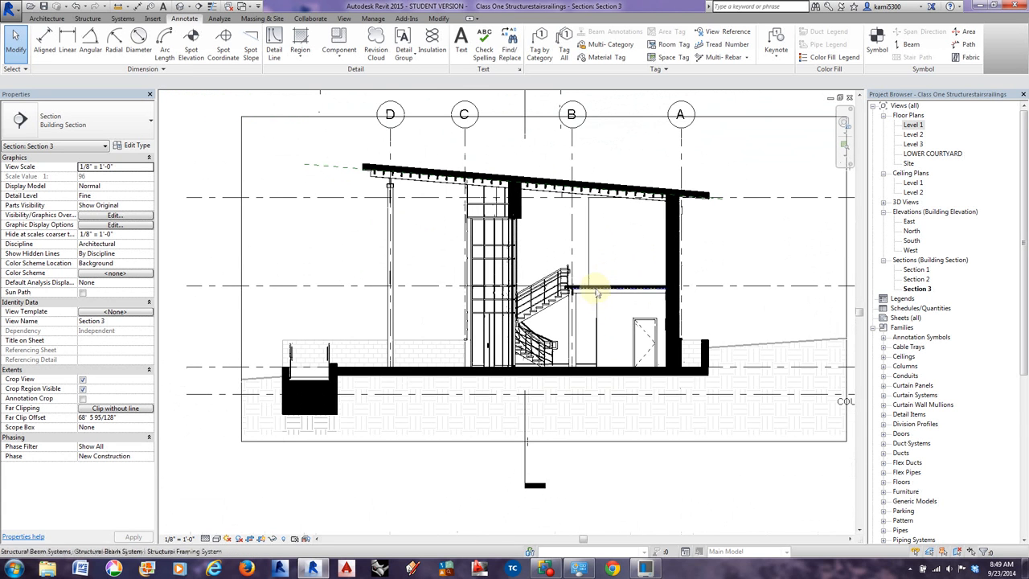
scroll(647, 285, "up", 5)
scroll(550, 280, "up", 1)
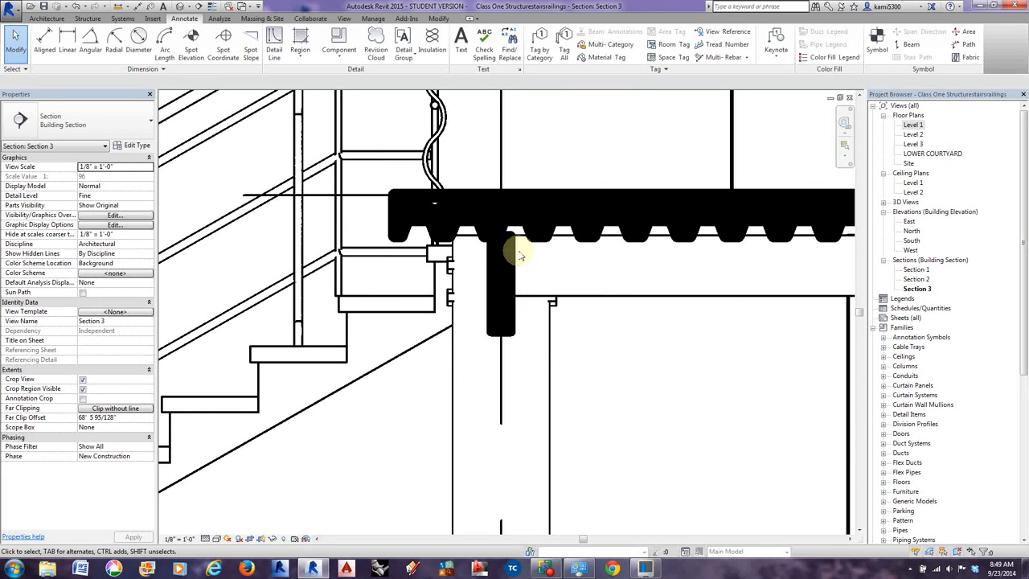
left_click(534, 295)
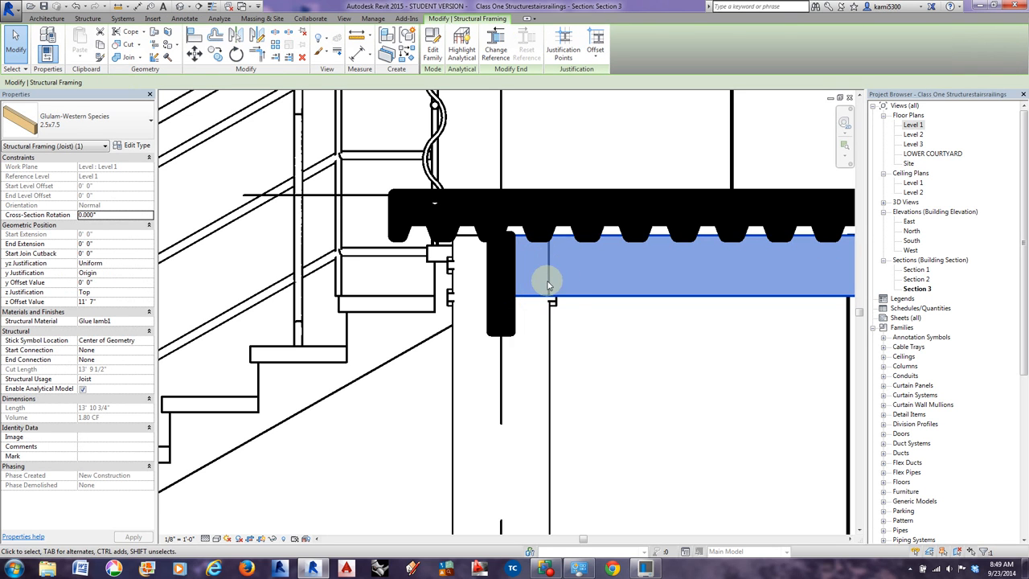
middle_click_drag(544, 273, 543, 295)
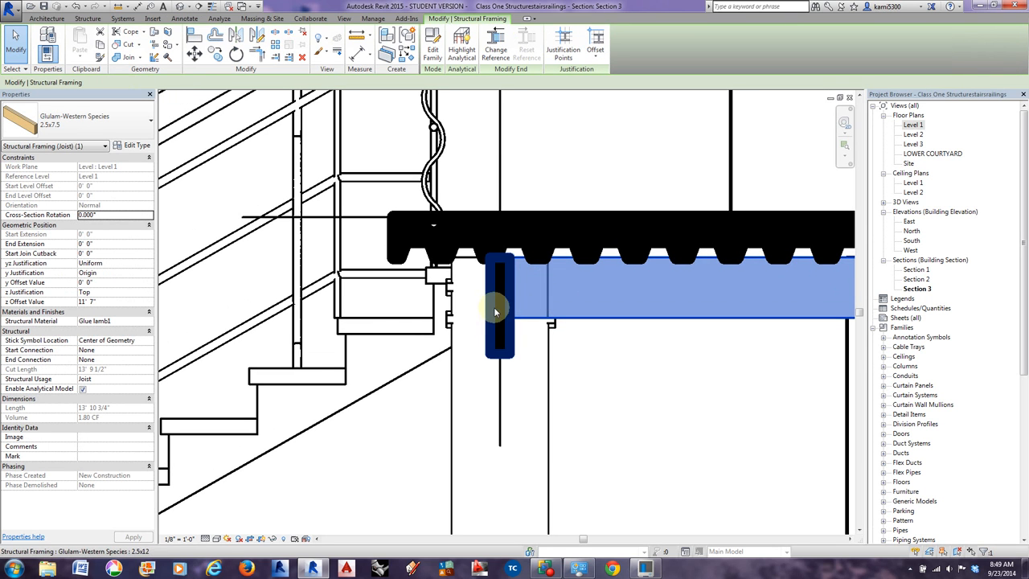
left_click(502, 371)
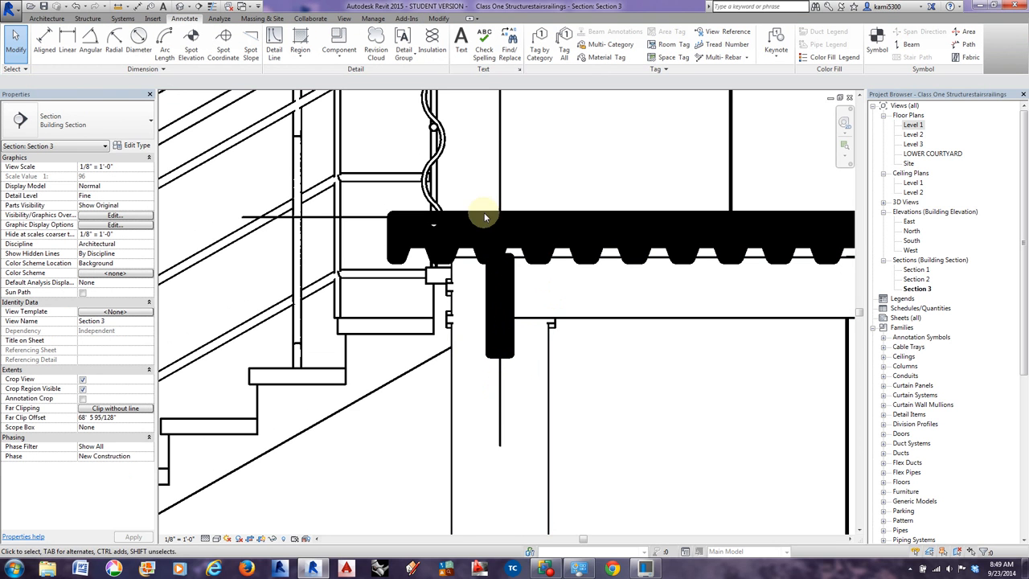
Draw a bracket outline with thin detail lines on the beam's joist side, about 1 1/4" wide and 5 1/2" tall.
left_click(274, 50)
scroll(511, 273, "up", 3)
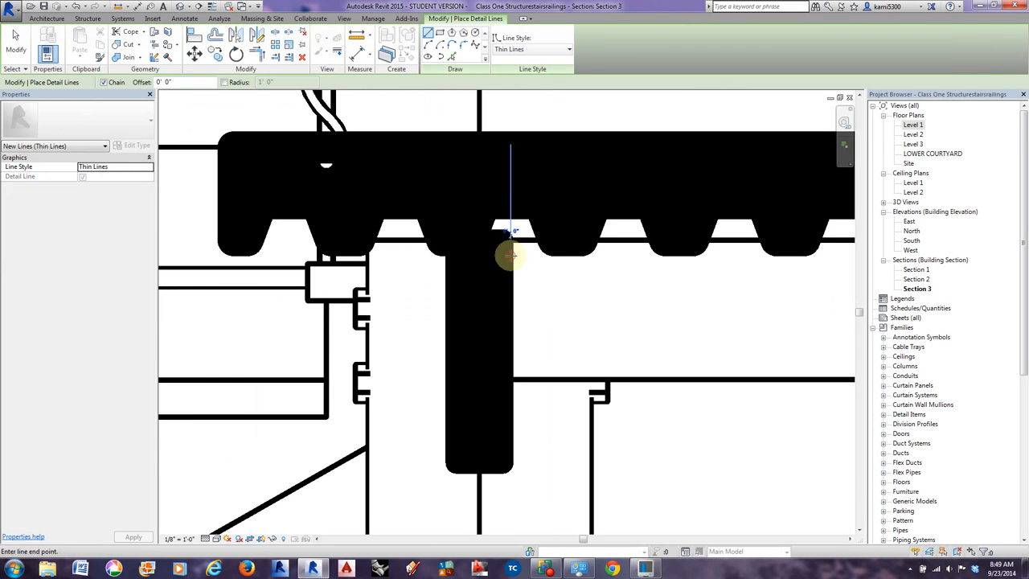
left_click(534, 256)
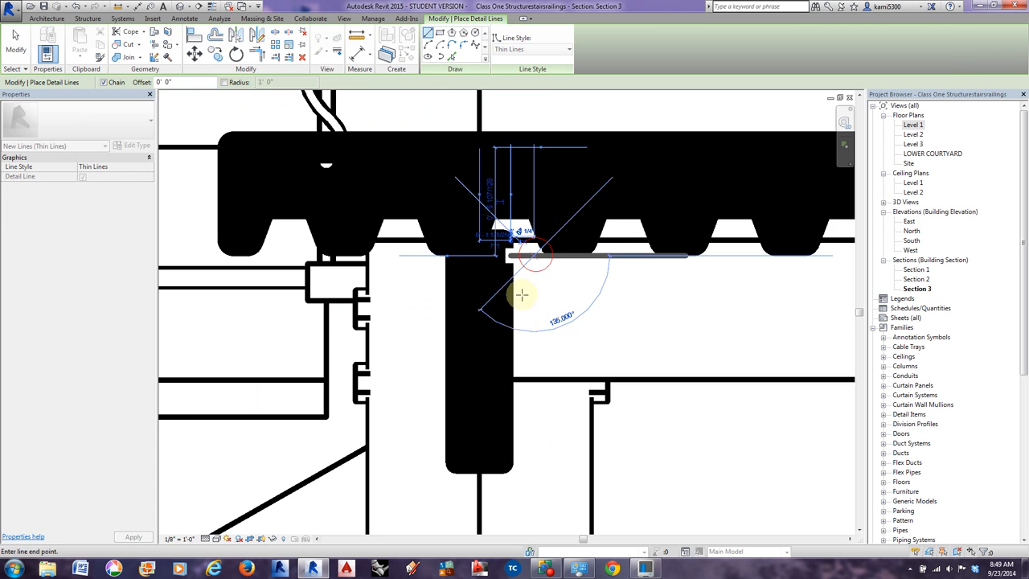
left_click(533, 358)
left_click(510, 358)
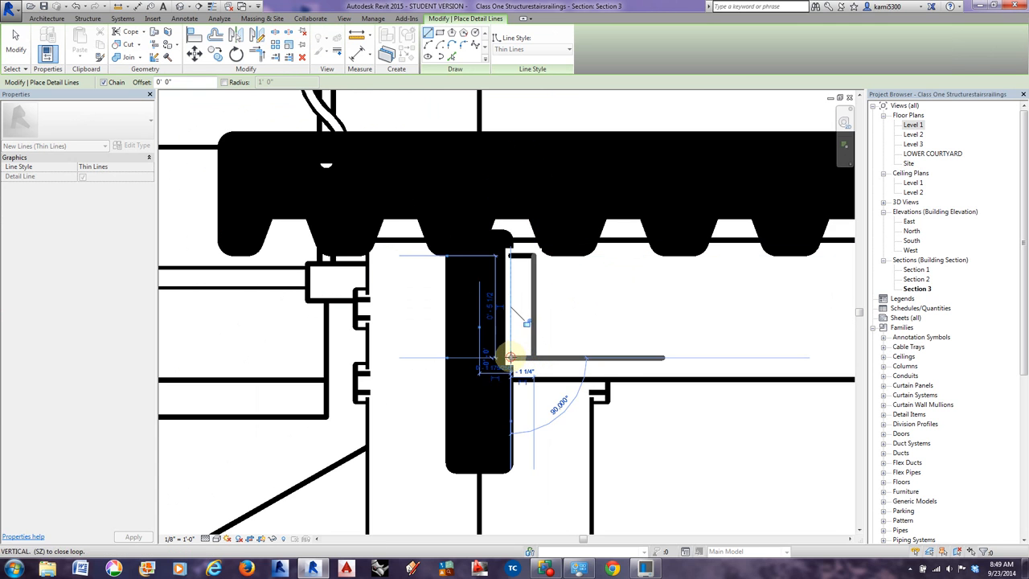
left_click(16, 44)
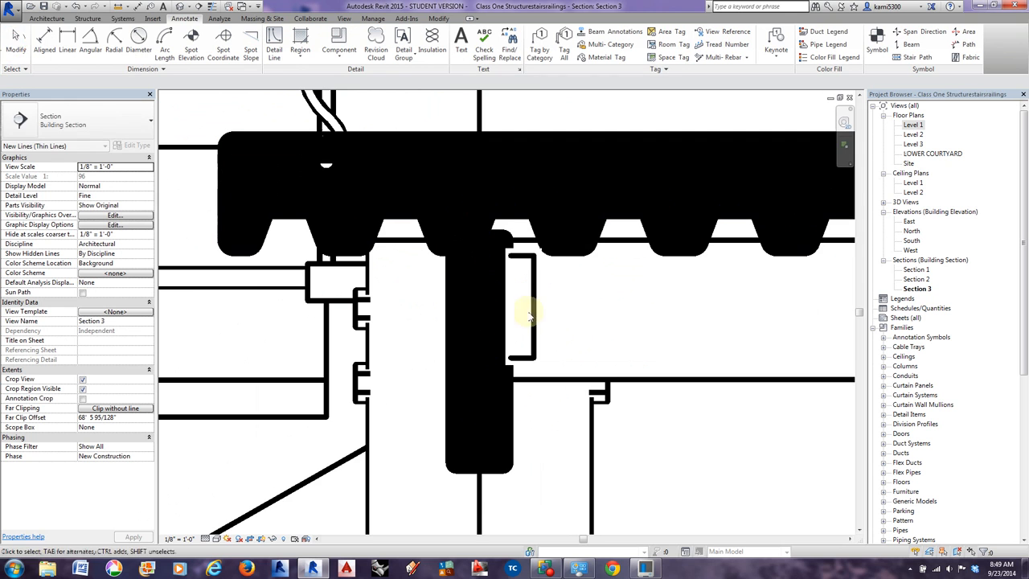
middle_click_drag(598, 348, 590, 362)
scroll(590, 362, "down", 4)
scroll(555, 352, "up", 5)
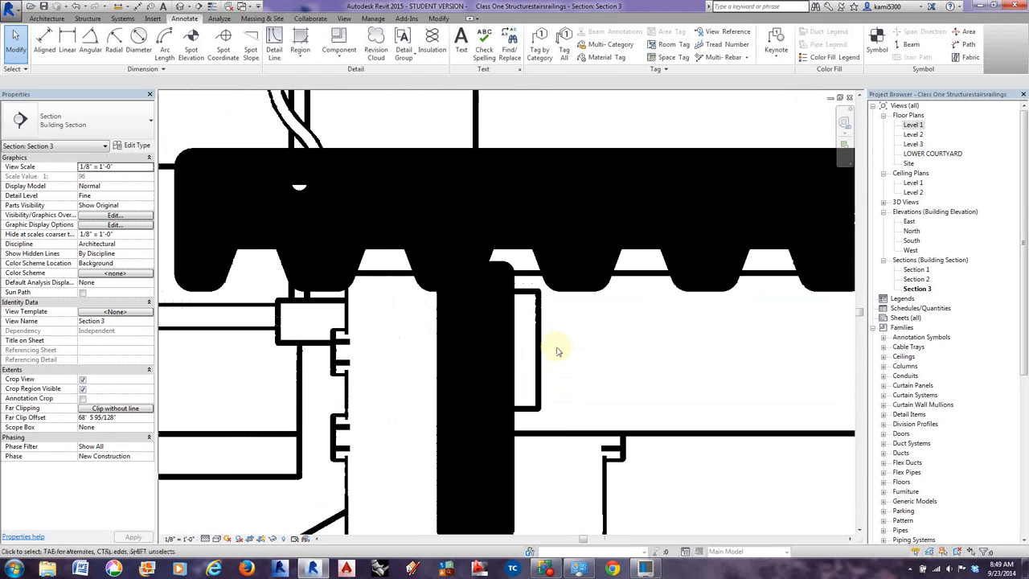
Draw three small six-sided polygons as bolts, stacked vertically inside the bracket outline, using thin detail lines.
left_click(274, 44)
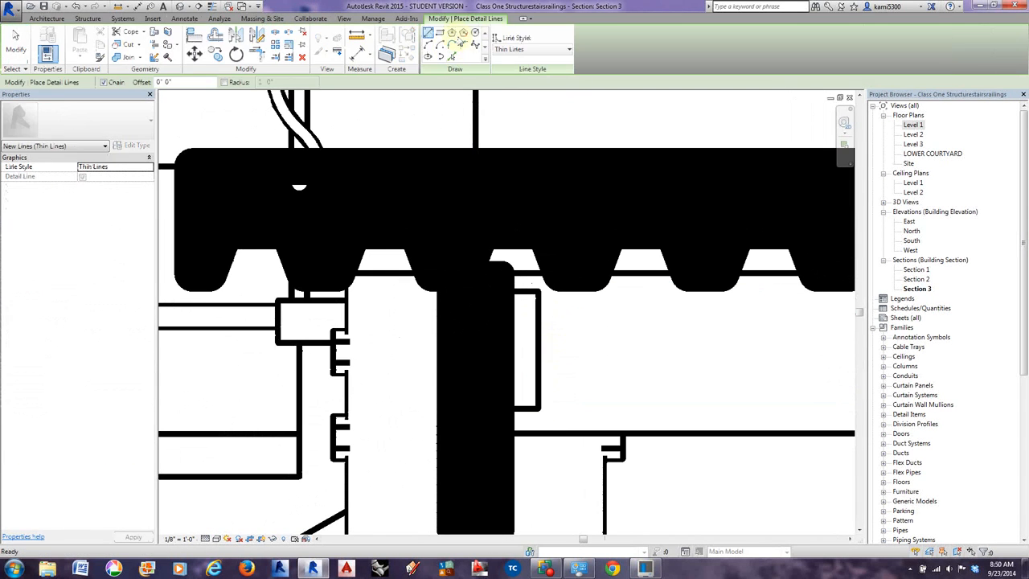
left_click(451, 34)
scroll(558, 356, "up", 3)
left_click(522, 302)
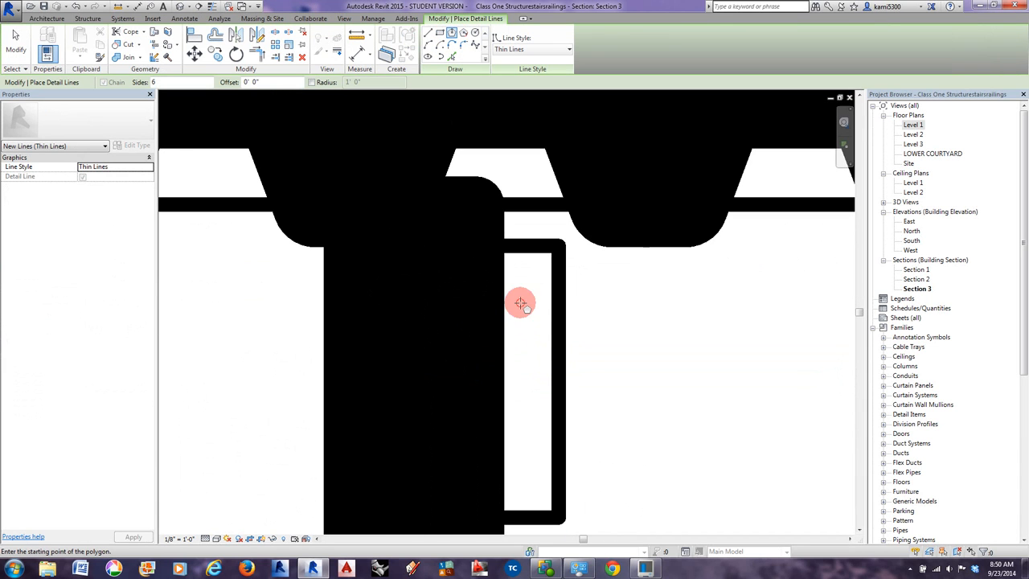
left_click(522, 319)
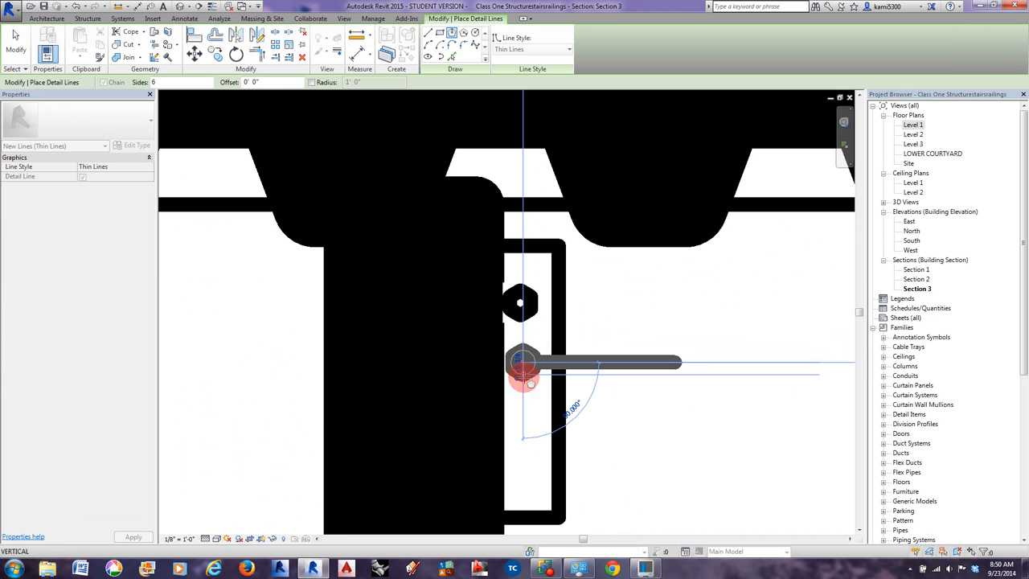
left_click(522, 363)
left_click(521, 432)
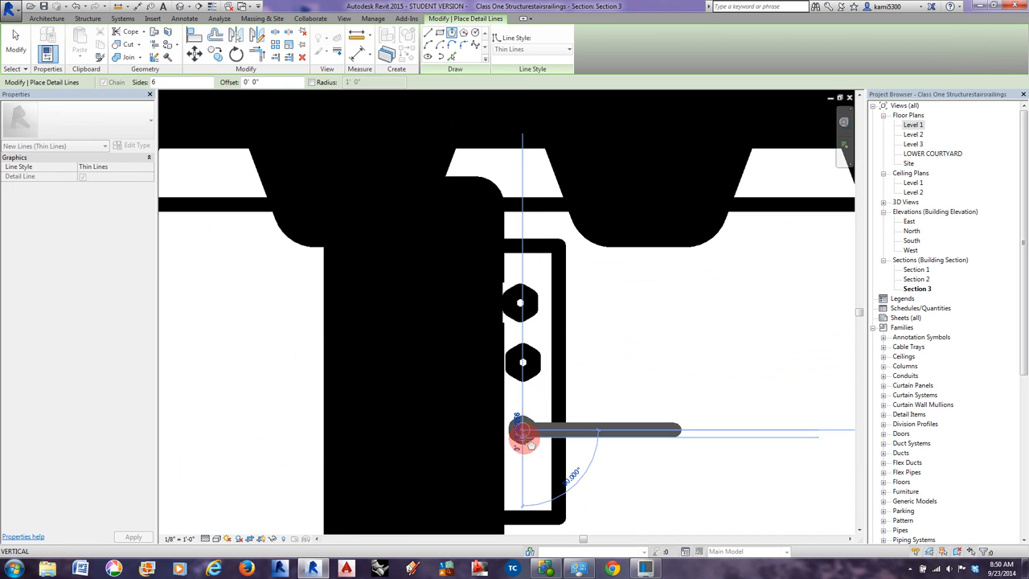
scroll(555, 440, "down", 2)
scroll(555, 440, "down", 5)
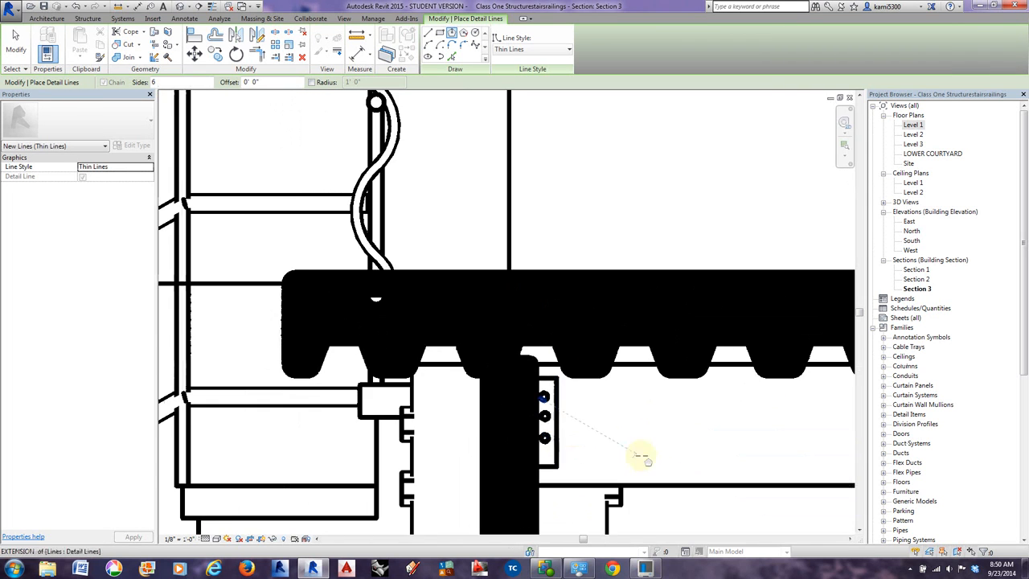
scroll(595, 423, "down", 4)
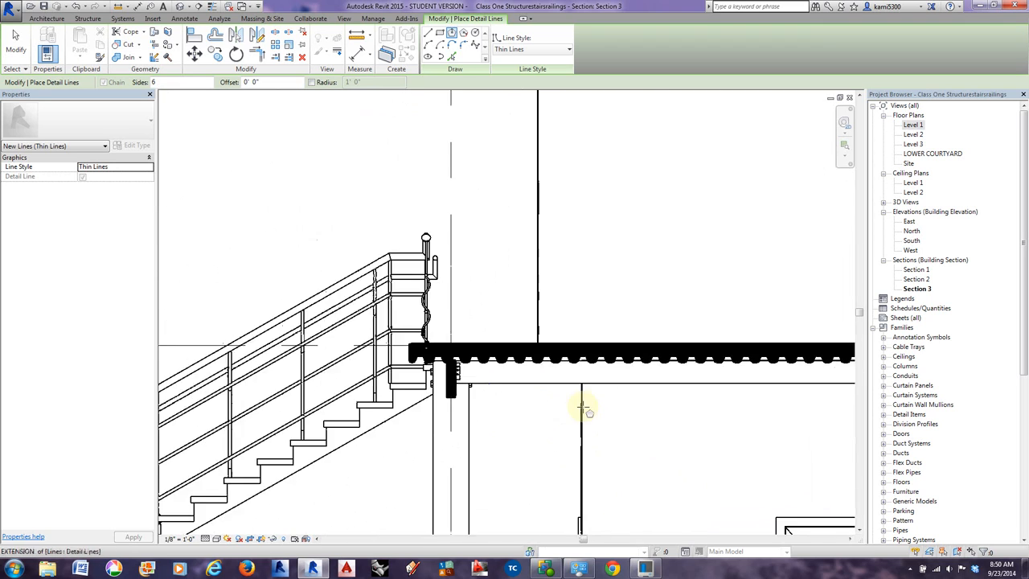
left_click(16, 40)
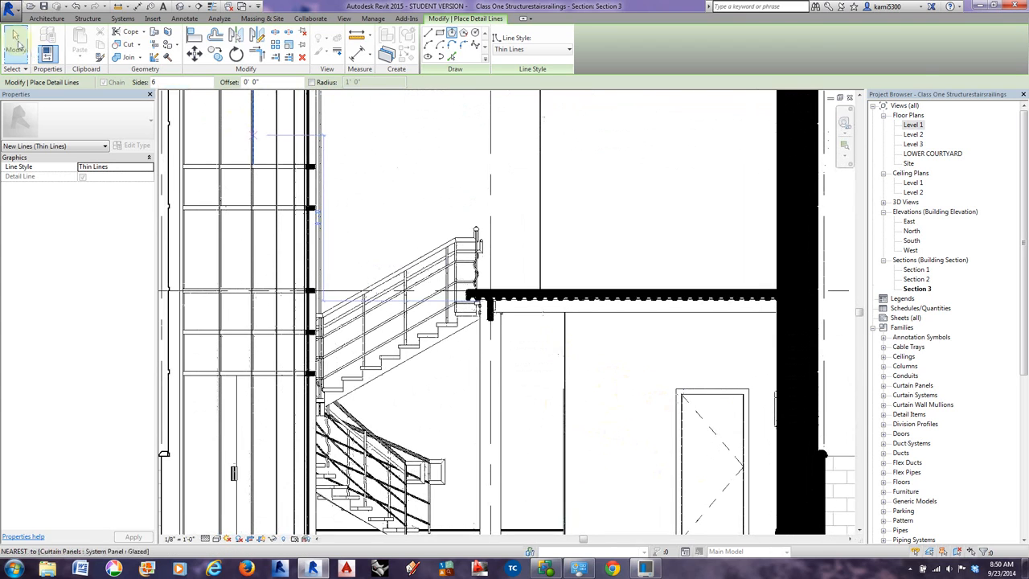
Widen the bracket by moving its outer vertical line away from the beam, and try to reposition the hexagonal bolts.
scroll(498, 313, "up", 3)
scroll(500, 310, "up", 4)
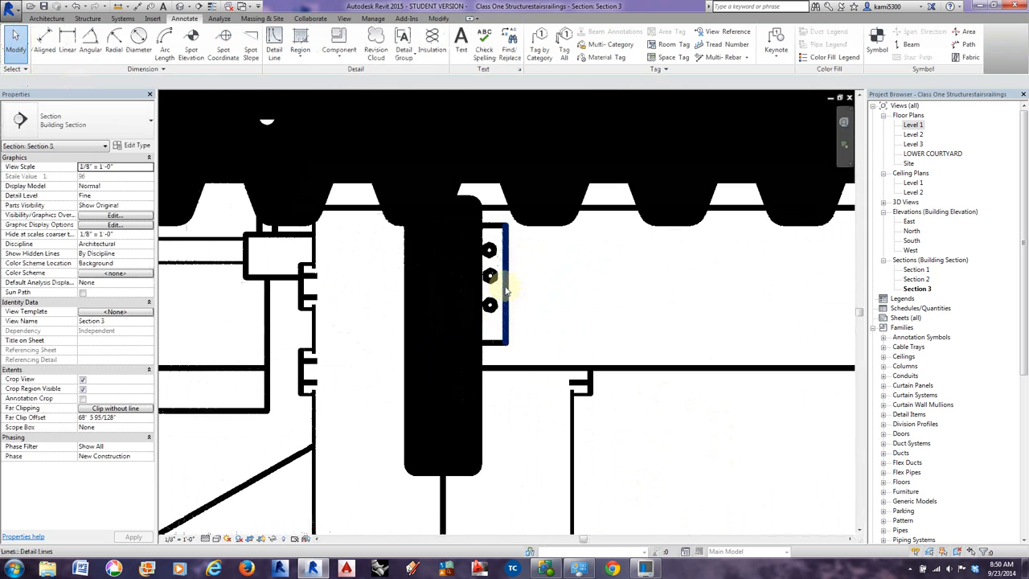
left_click_drag(506, 286, 537, 286)
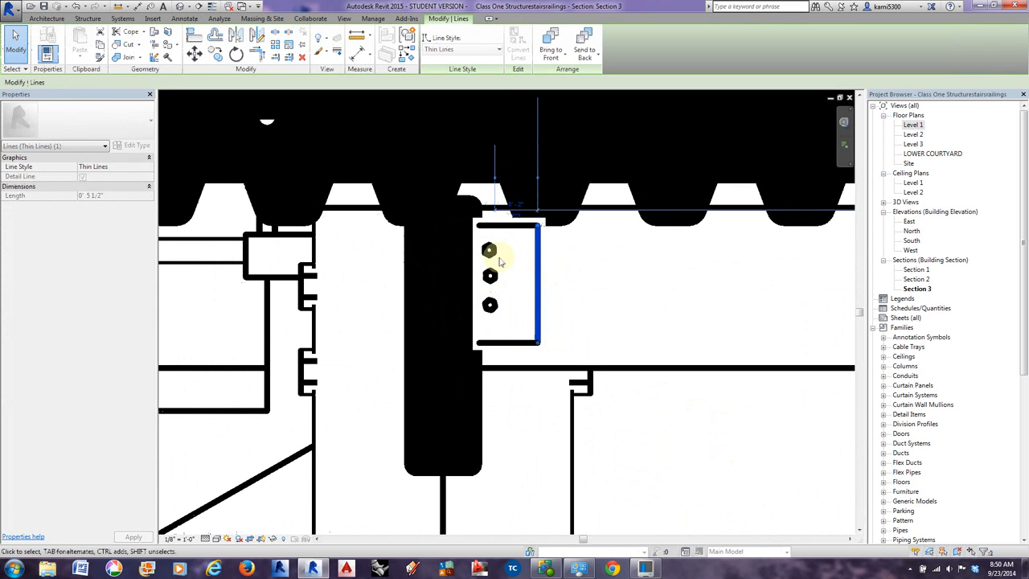
left_click(499, 259)
left_click_drag(505, 316, 492, 253)
left_click(492, 253)
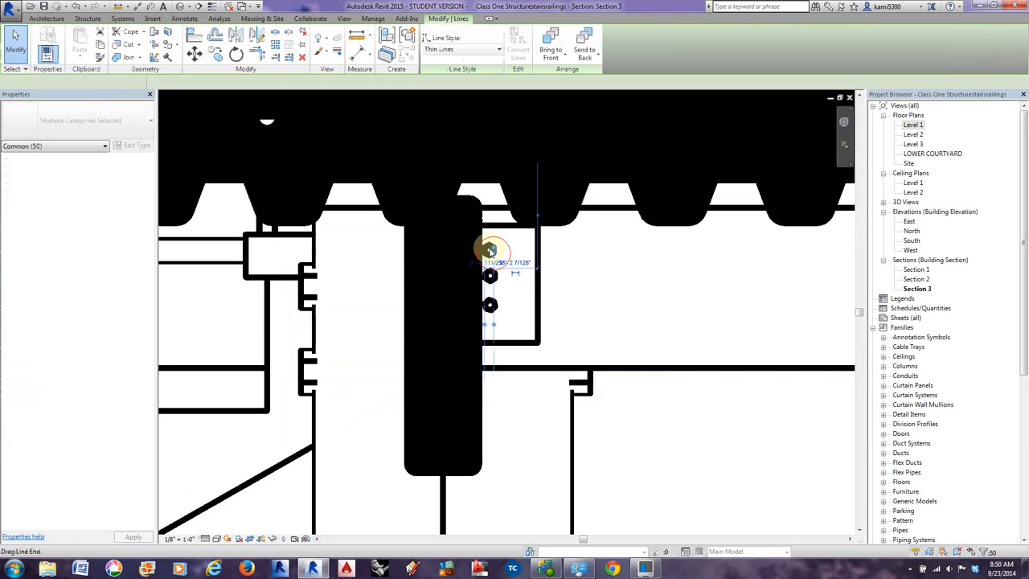
left_click(504, 248)
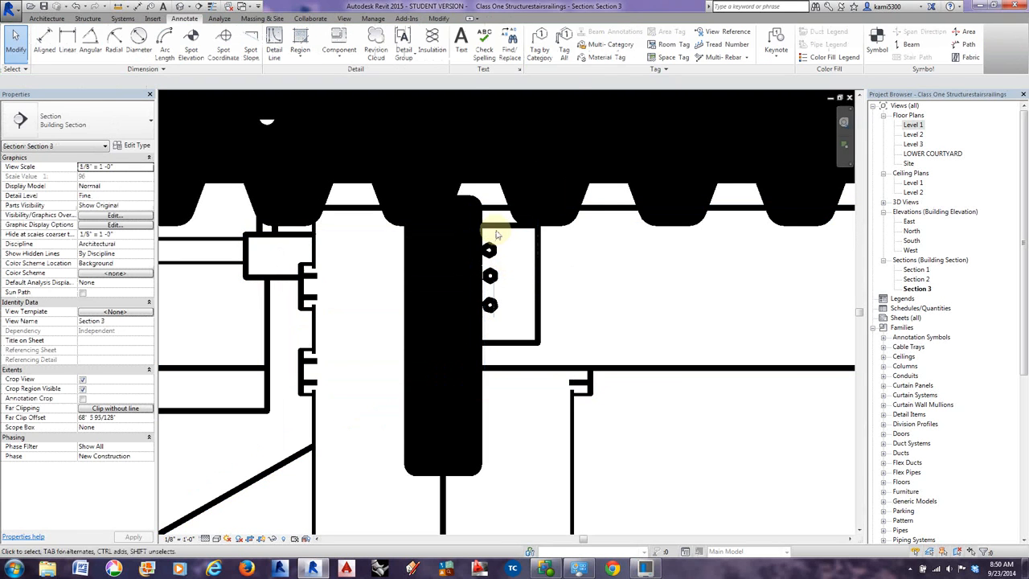
Delete the bracket outline's detail lines and the three hexagonal bolts beside the beam.
left_click(504, 248)
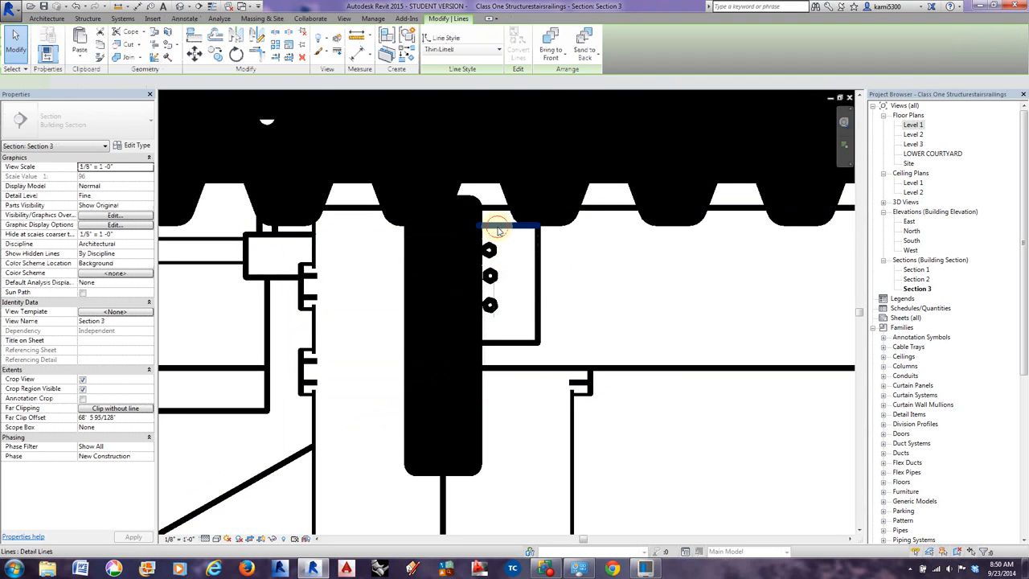
left_click(537, 250)
key("Delete")
left_click(519, 342)
key("Delete")
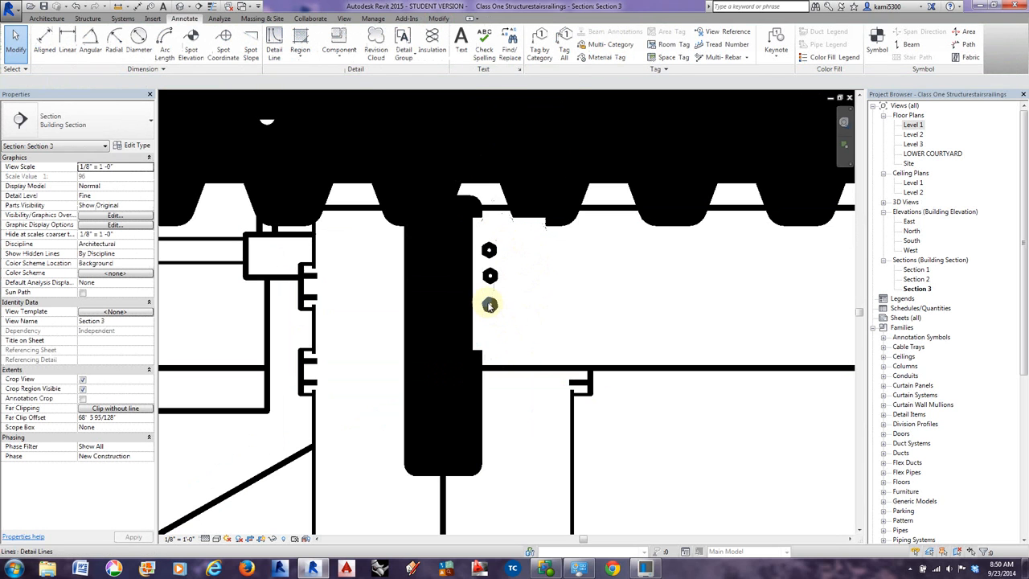
left_click_drag(475, 224, 532, 344)
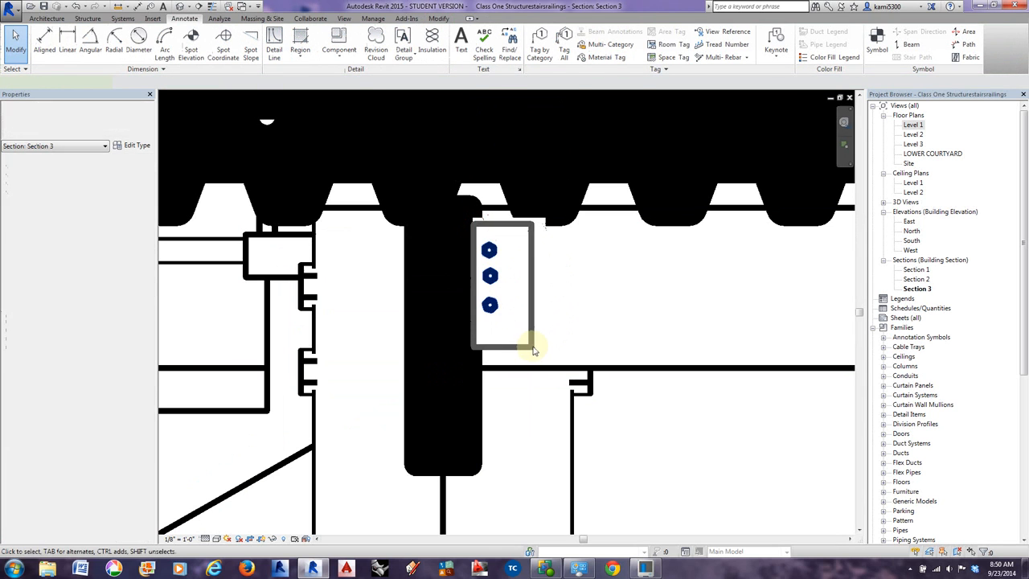
key("Delete")
scroll(531, 342, "down", 4)
scroll(509, 326, "down", 5)
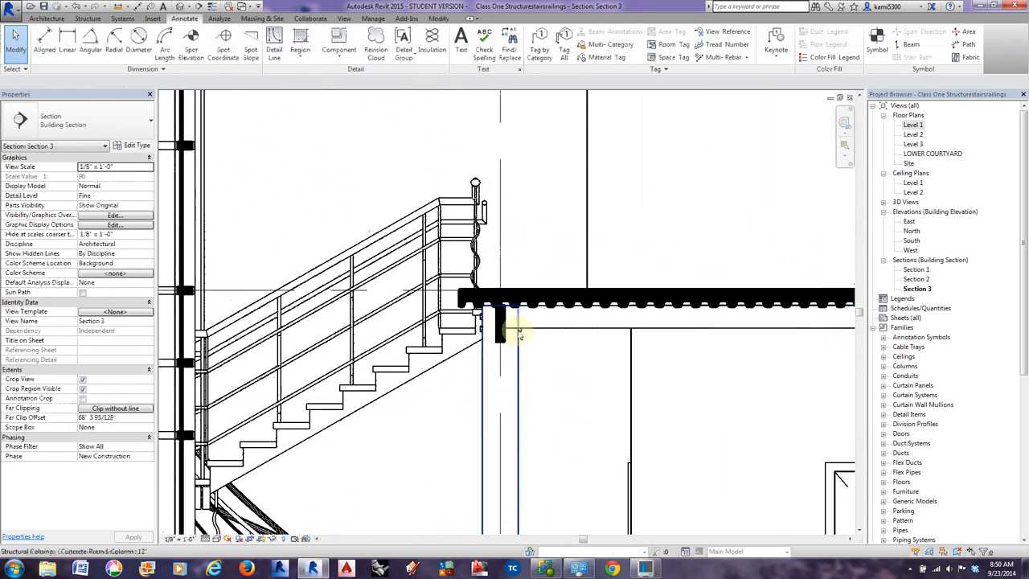
Collapse the Families branch in the Project Browser.
scroll(540, 392, "down", 3)
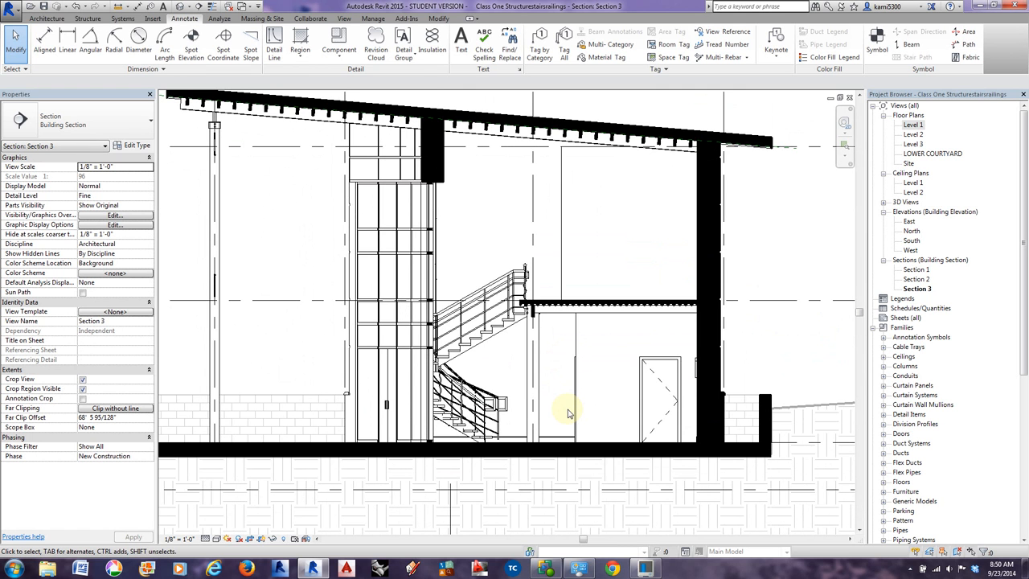
scroll(569, 414, "down", 4)
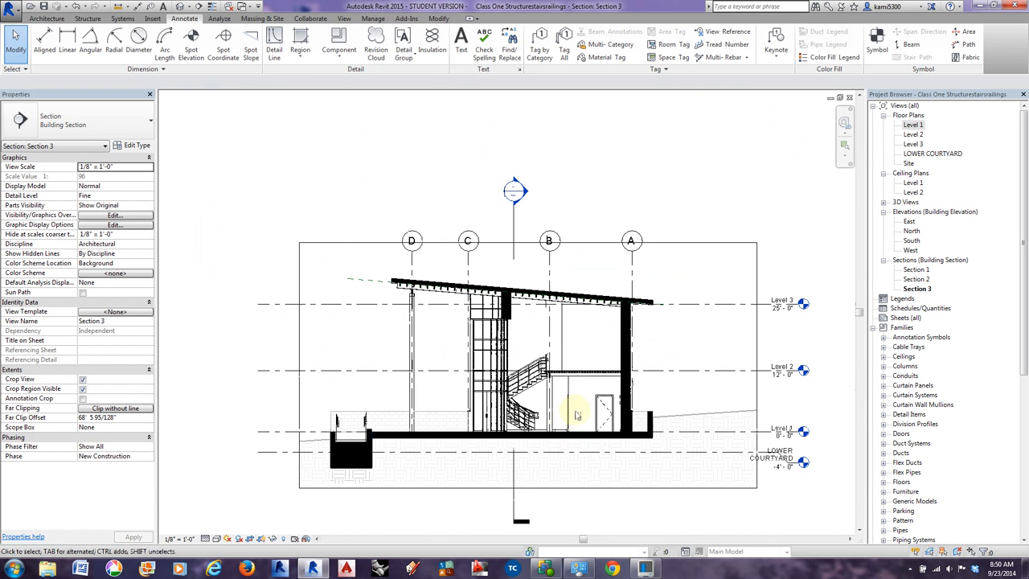
middle_click_drag(576, 415, 555, 373)
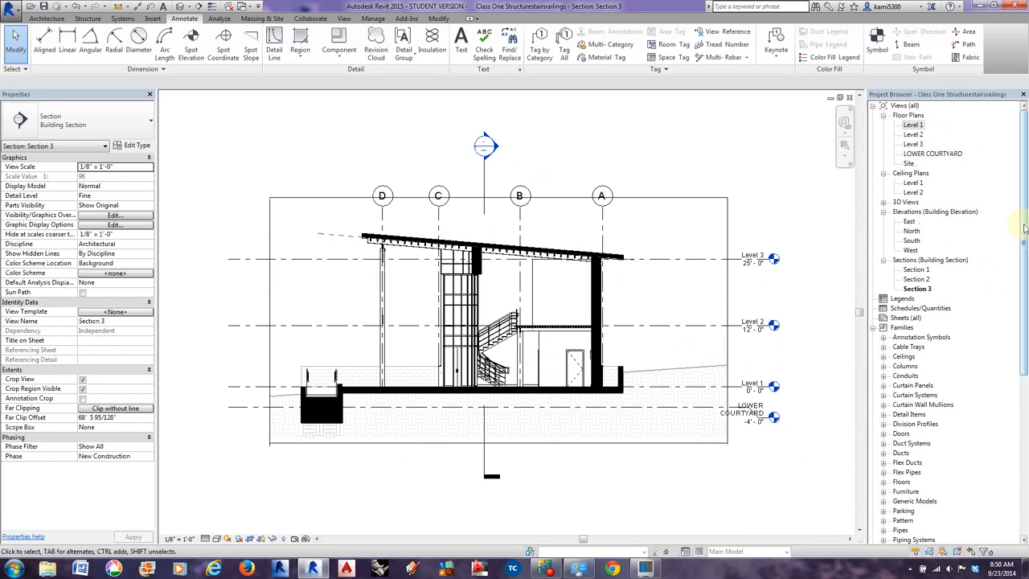
mouse_move(1024, 229)
left_mouse_down()
mouse_move(1019, 249)
mouse_move(1021, 236)
left_mouse_up()
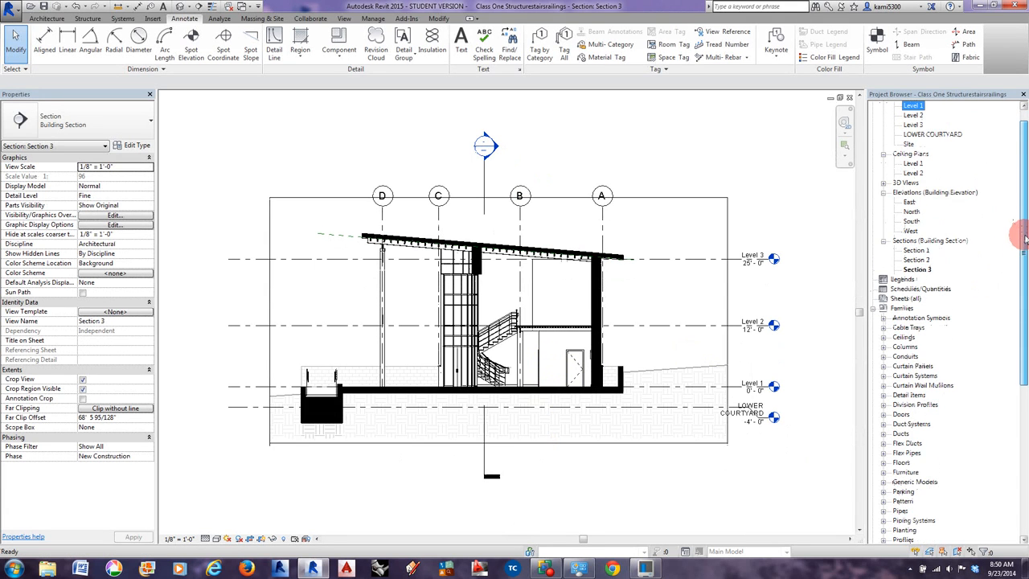
left_click(883, 308)
left_click(739, 461)
scroll(494, 420, "up", 2)
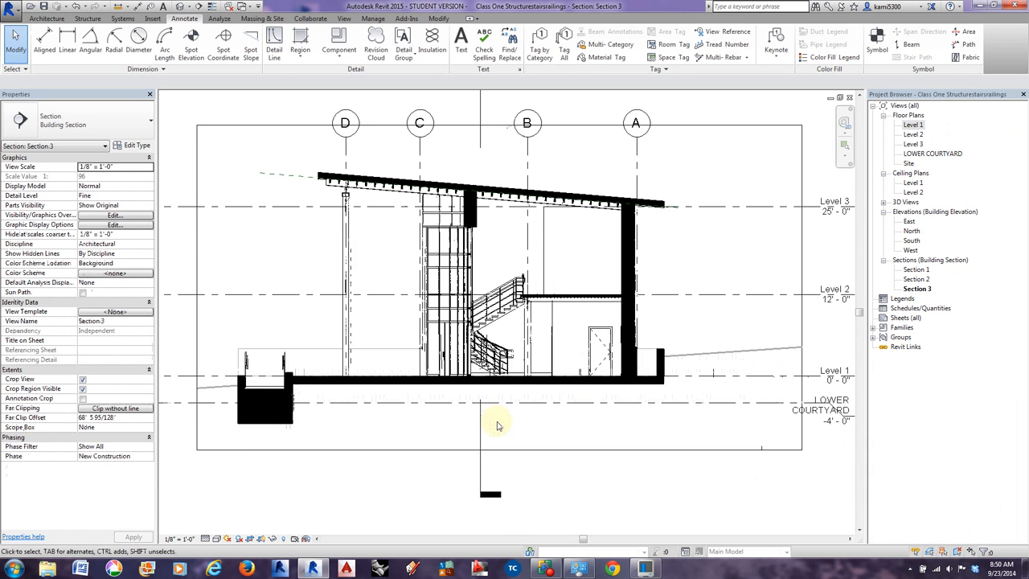
Narrow Section 3's crop region on both sides so its vertical edges sit closer to the building.
middle_click_drag(542, 437, 552, 464)
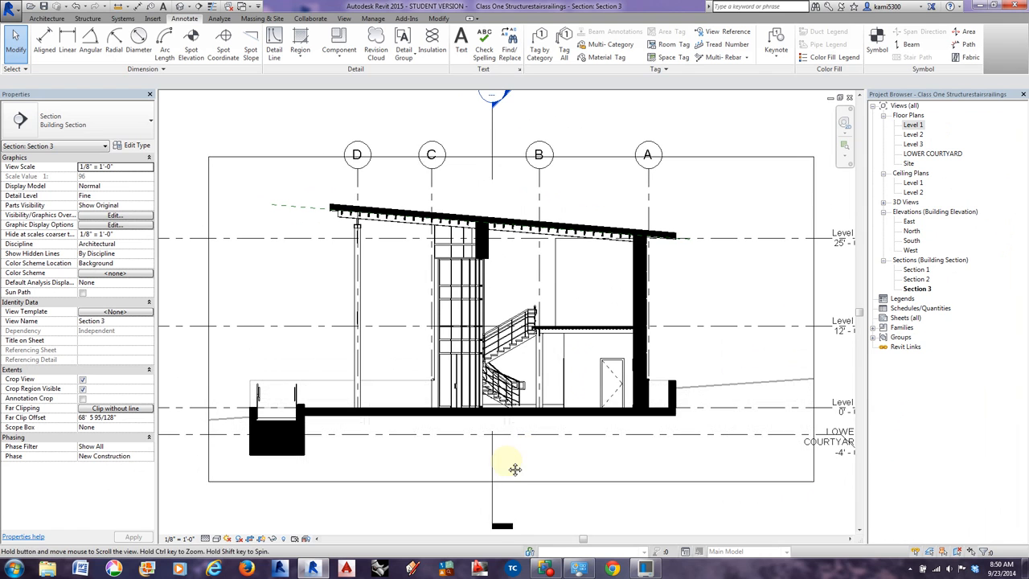
middle_click_drag(507, 466, 505, 476)
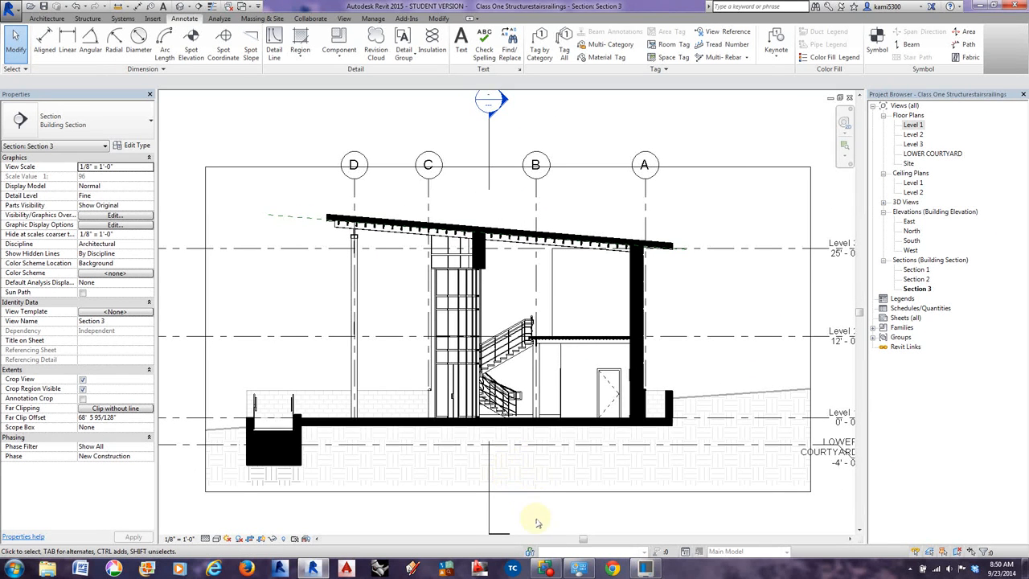
scroll(537, 522, "down", 2)
middle_click_drag(528, 544, 579, 459)
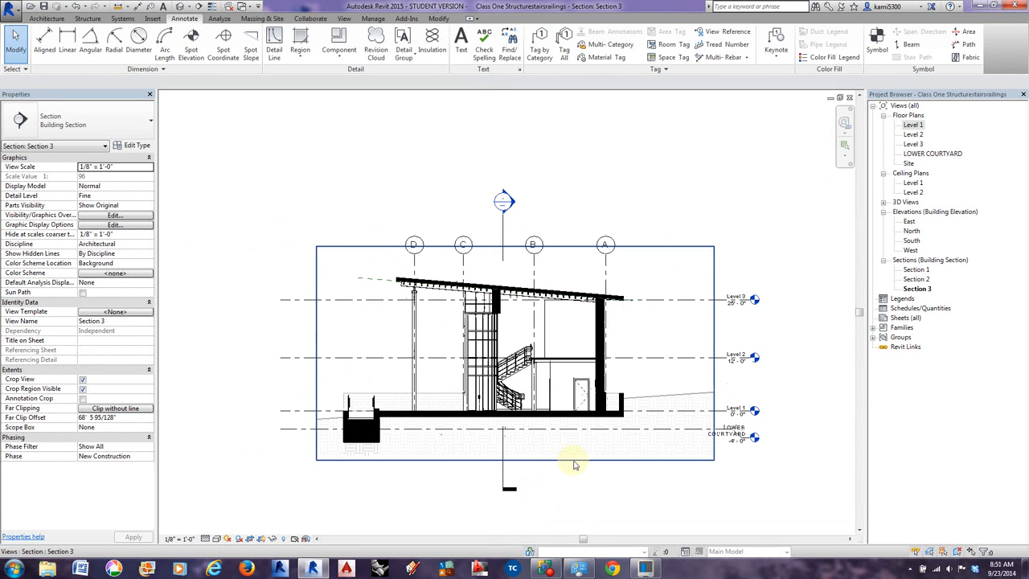
left_click(574, 464)
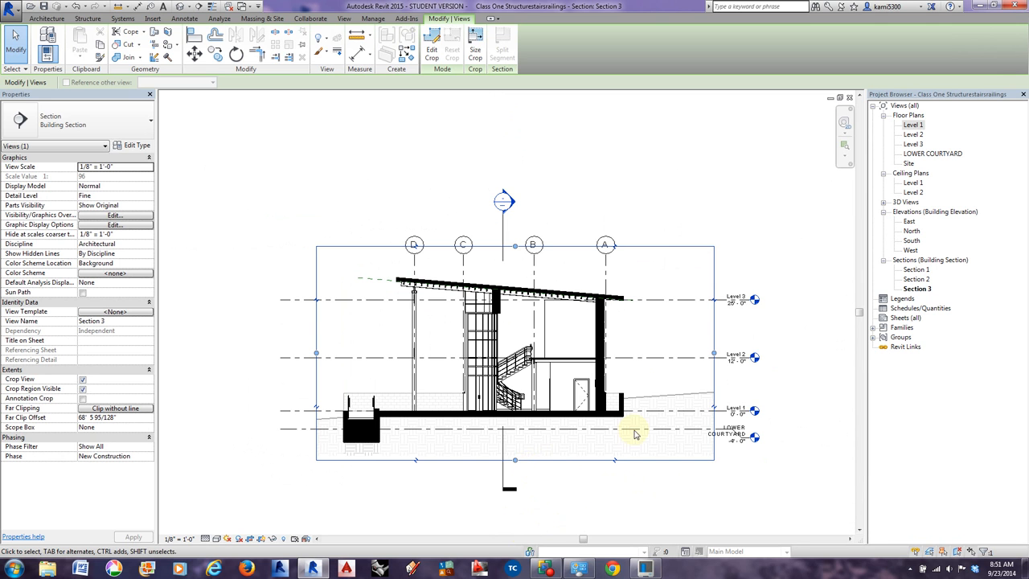
left_click_drag(714, 353, 659, 351)
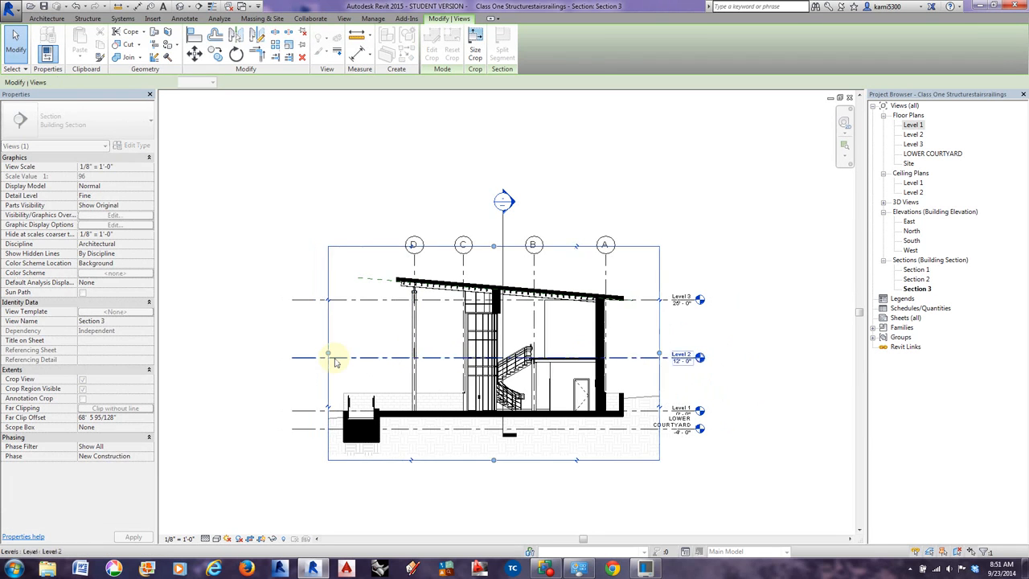
Stretch the crop region far past the grid A side, pull it back near the building, and fine-tune the opposite edge.
scroll(335, 361, "down", 2)
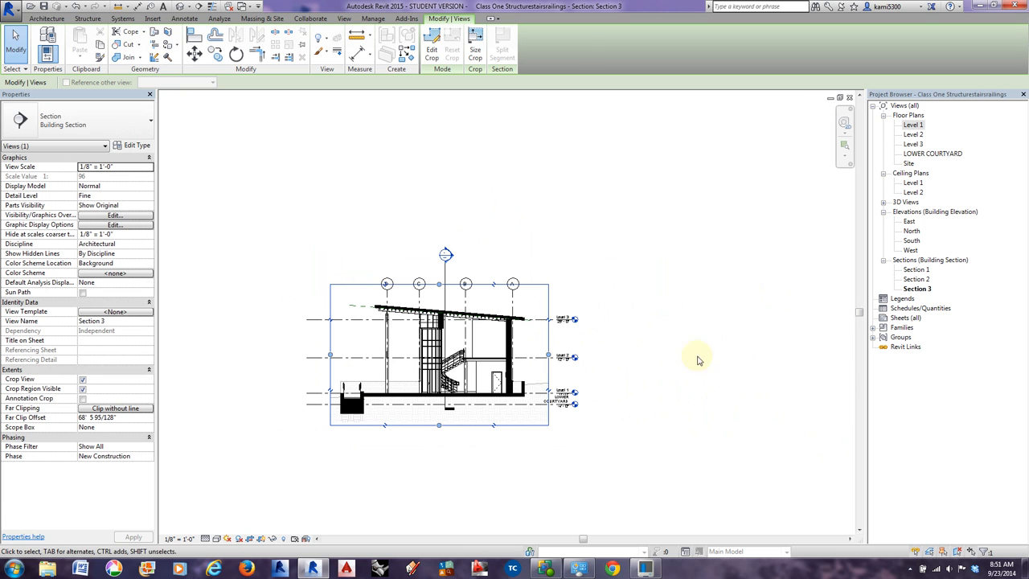
left_click_drag(548, 356, 776, 353)
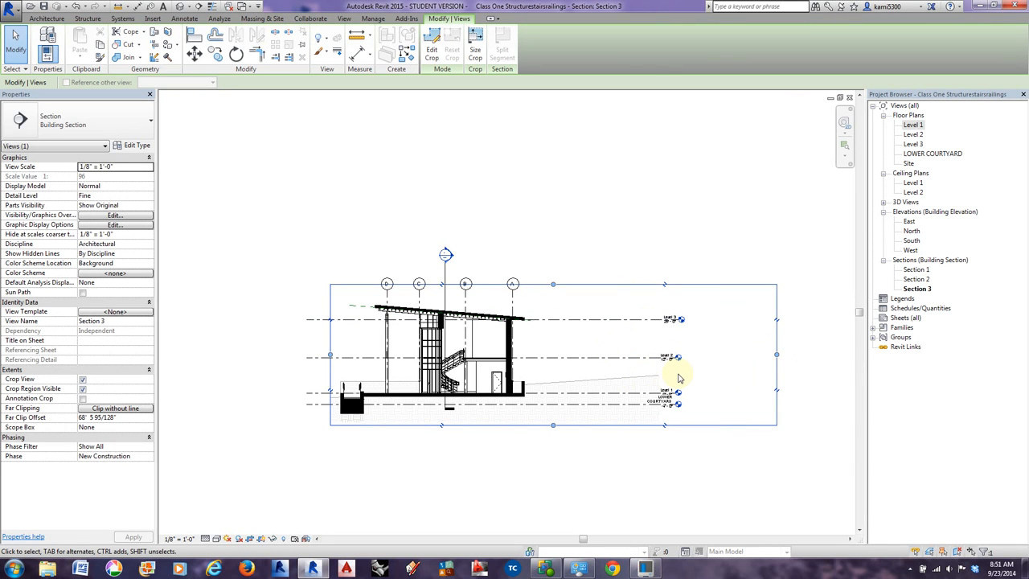
left_click_drag(777, 353, 559, 353)
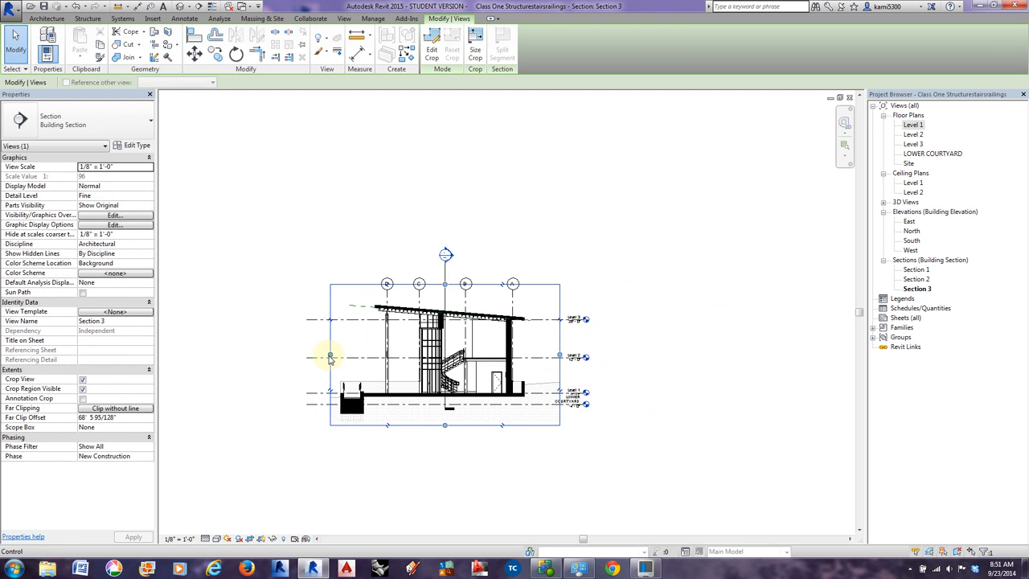
left_click_drag(329, 354, 328, 352)
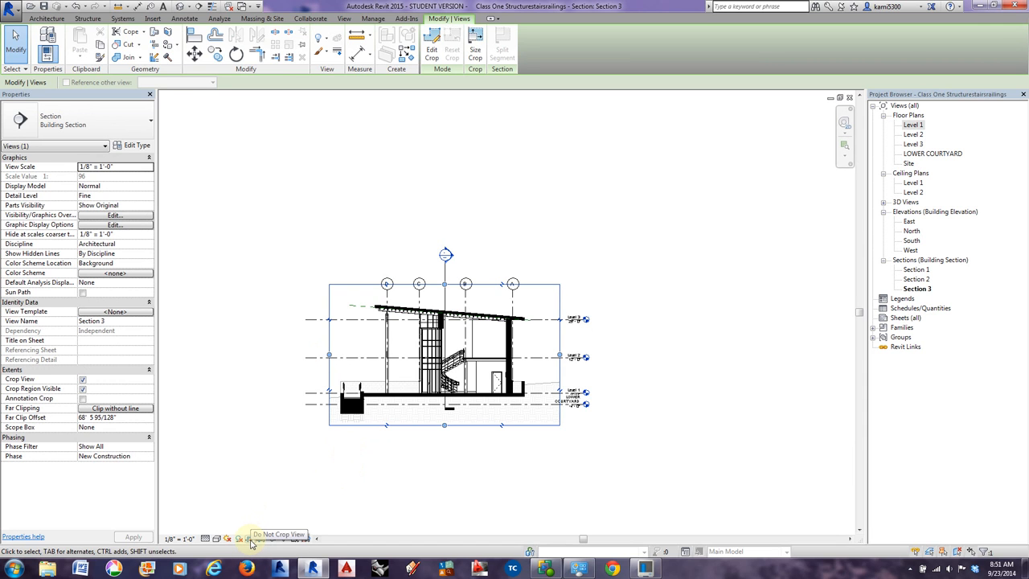
Turn the section's view cropping off and on again, and toggle the crop region's visibility off and on.
left_click(250, 539)
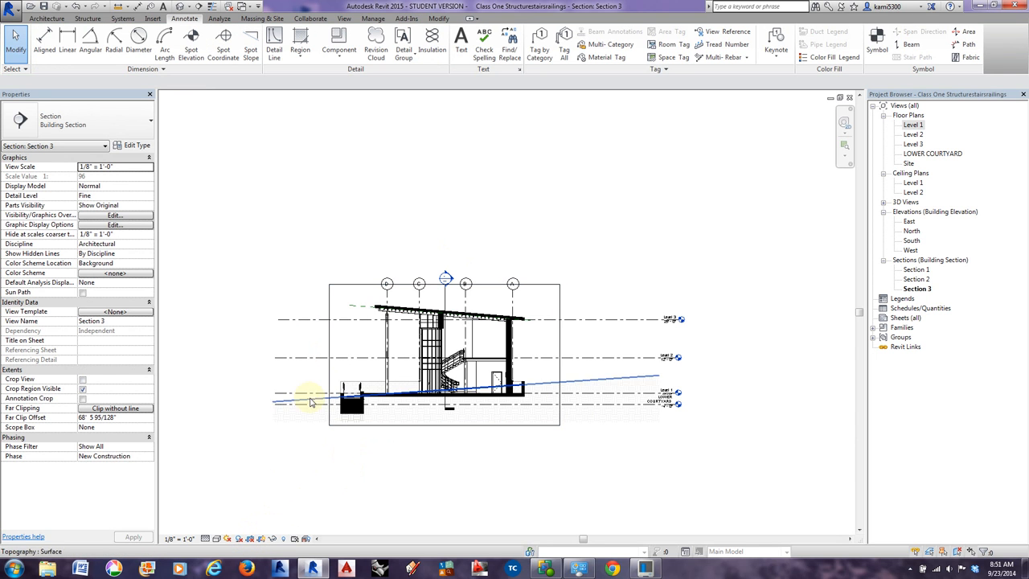
left_click(250, 538)
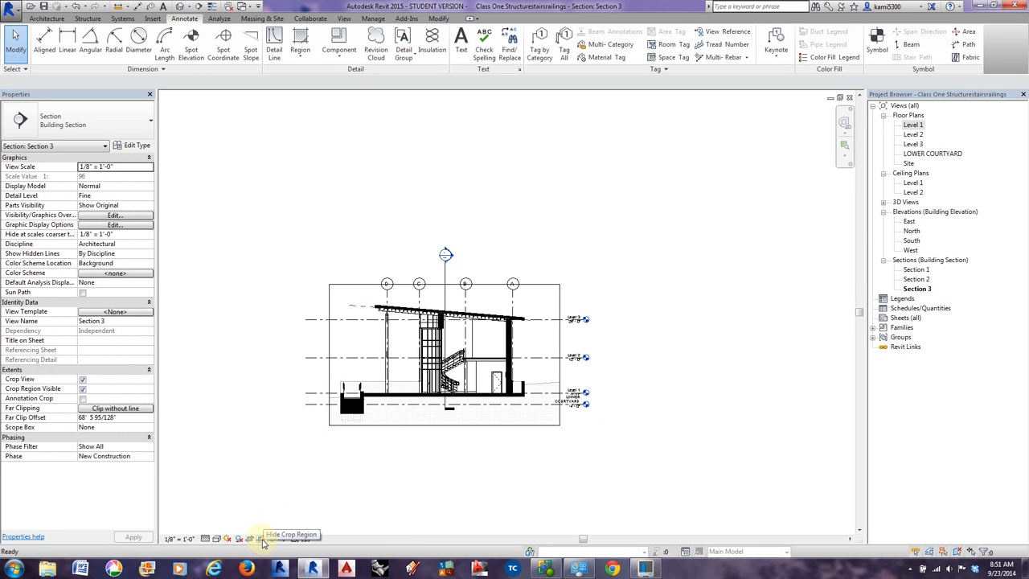
left_click(261, 538)
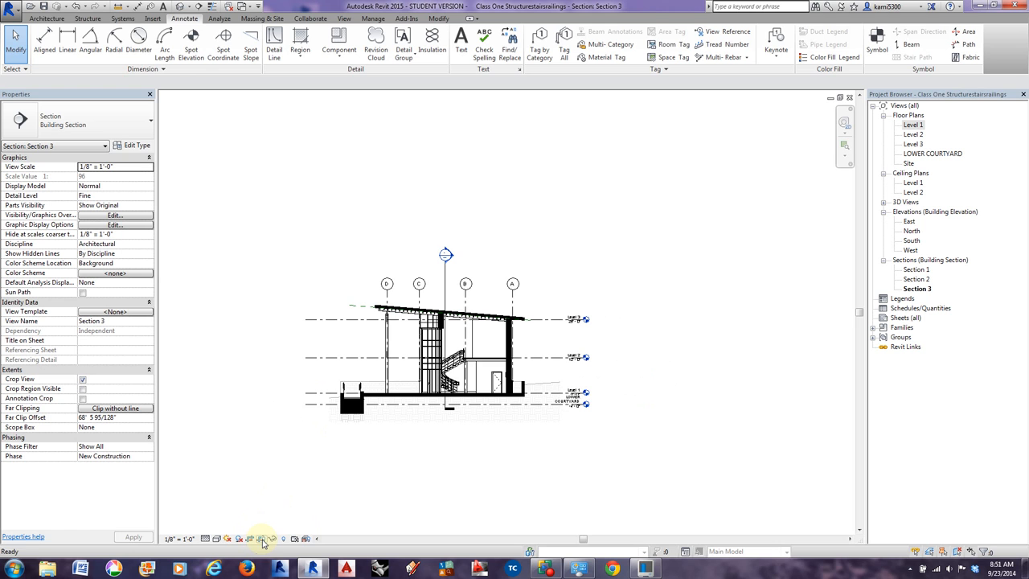
left_click(261, 539)
left_click(261, 539)
left_click(261, 538)
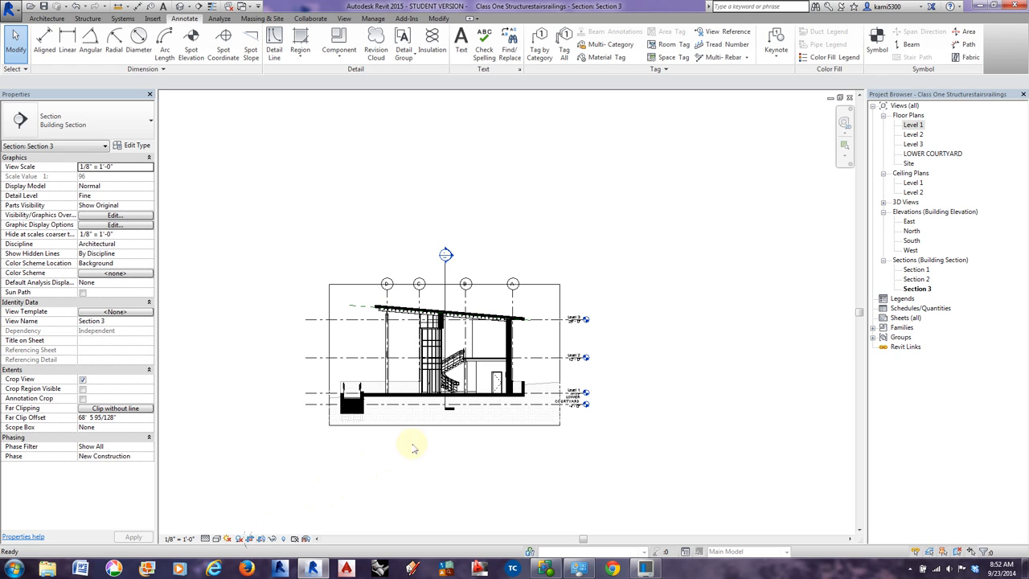
Adjust the crop region's edge on the grid A side and hide the crop region in Section 3.
left_click(560, 331)
mouse_move(560, 354)
left_mouse_down()
mouse_move(579, 349)
mouse_move(559, 349)
left_mouse_up()
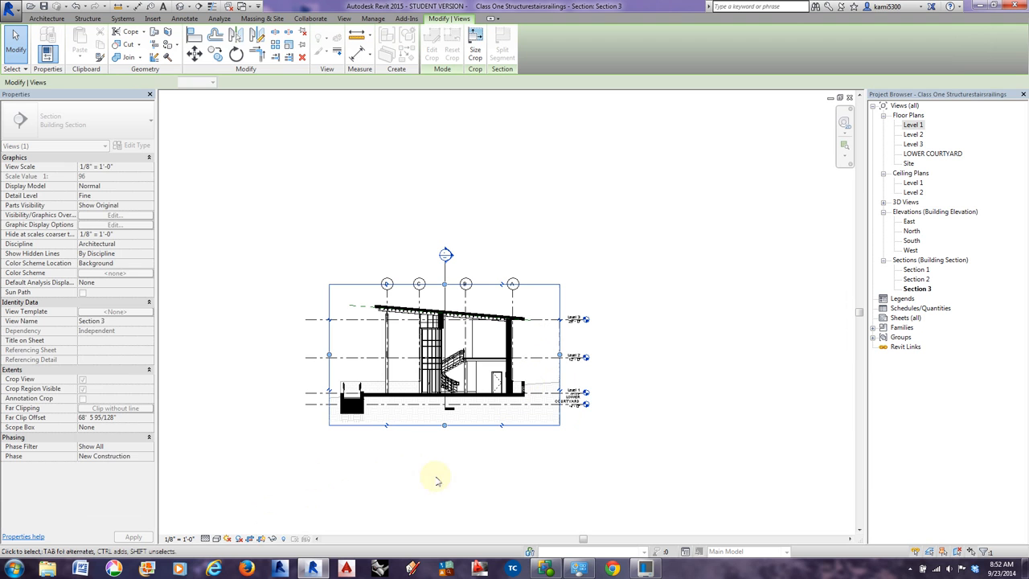
left_click(261, 538)
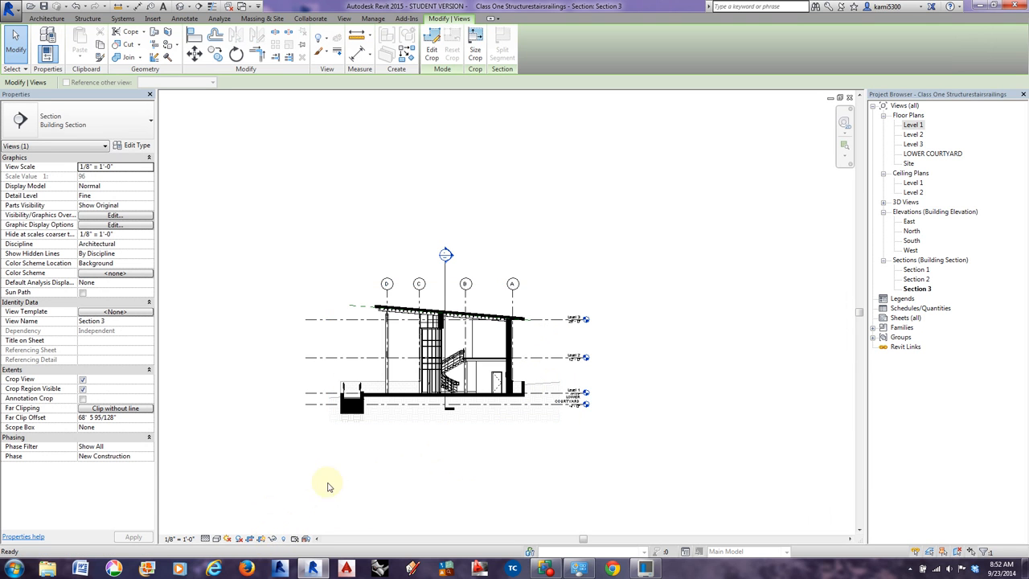
Offset the LOWER COURTYARD level head downward with an elbow so its label clears the Level 1 label.
scroll(522, 369, "up", 3)
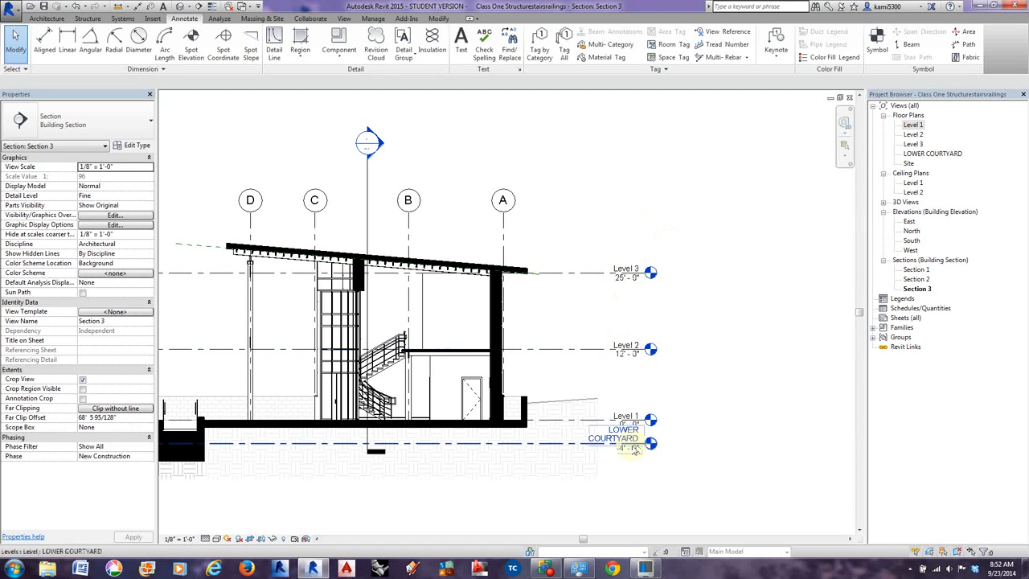
left_click(576, 442)
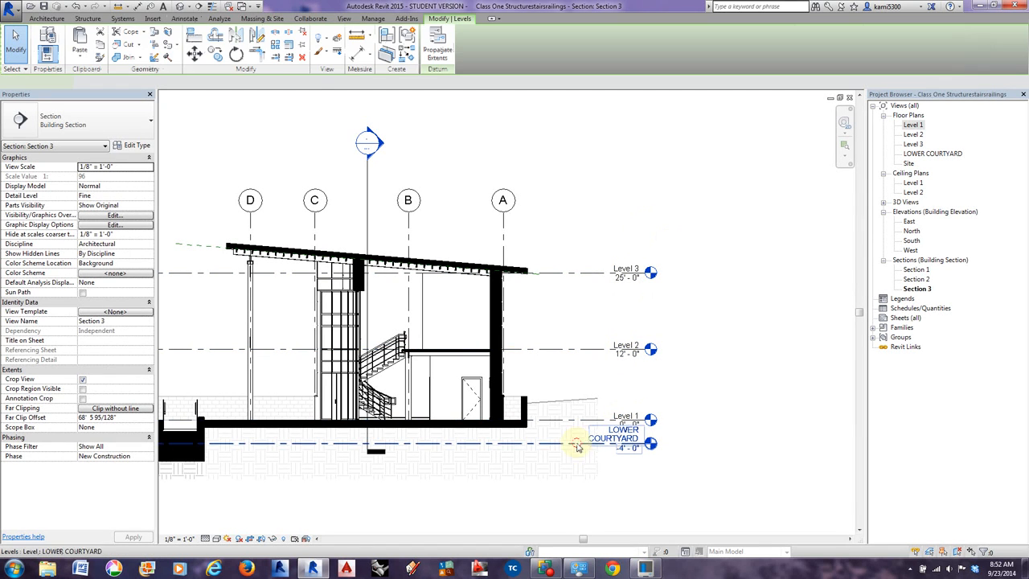
mouse_move(616, 447)
left_mouse_down()
mouse_move(643, 457)
mouse_move(631, 458)
left_mouse_up()
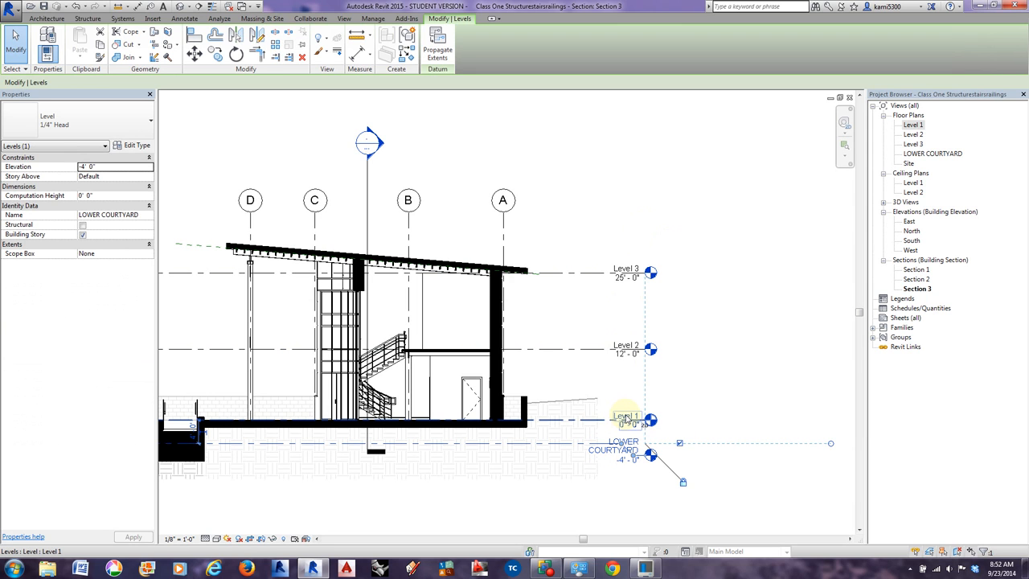
Open the Level 1 level name for editing, cancel the rename, and deselect the level.
left_click(626, 418)
left_click(625, 414)
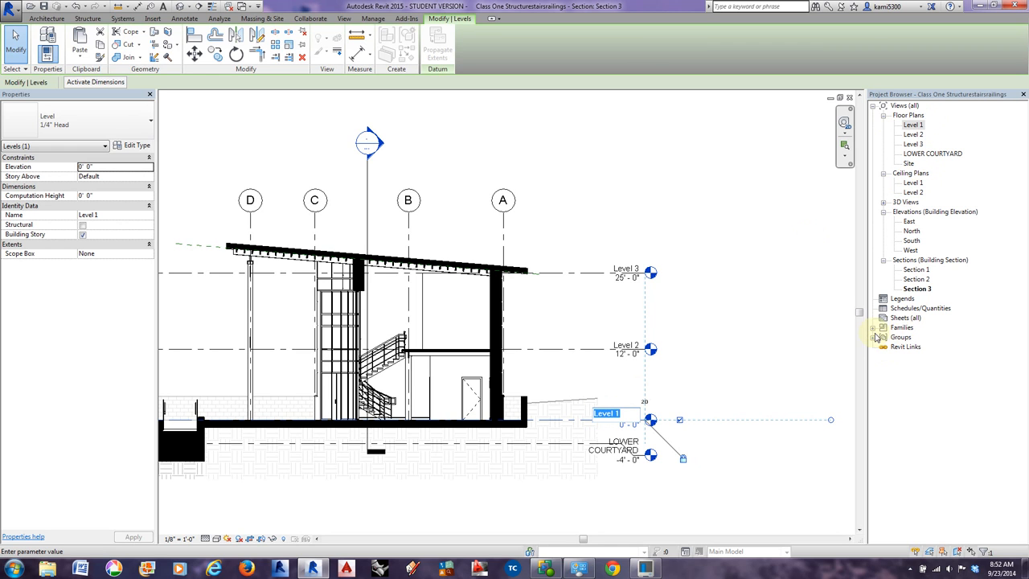
left_click(730, 349)
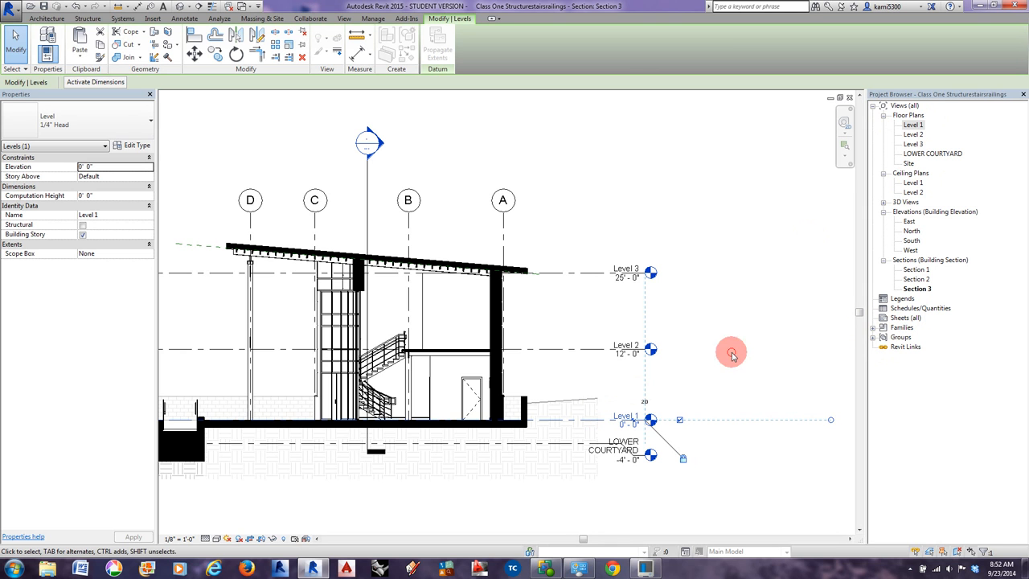
scroll(731, 349, "down", 2)
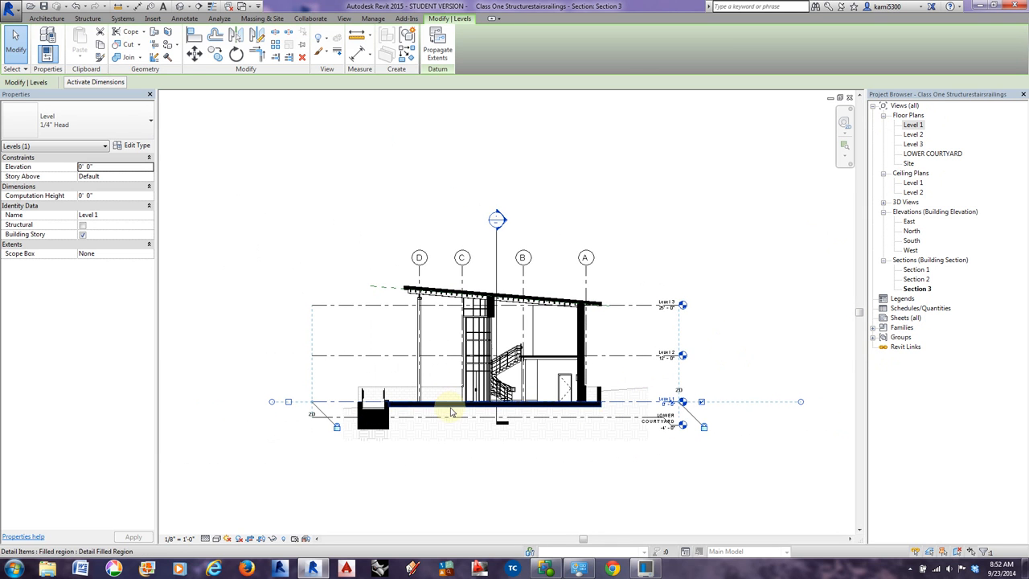
scroll(454, 438, "up", 2)
left_click(493, 485)
mouse_move(496, 487)
middle_mouse_down()
mouse_move(484, 475)
mouse_move(481, 489)
middle_mouse_up()
scroll(477, 468, "up", 1)
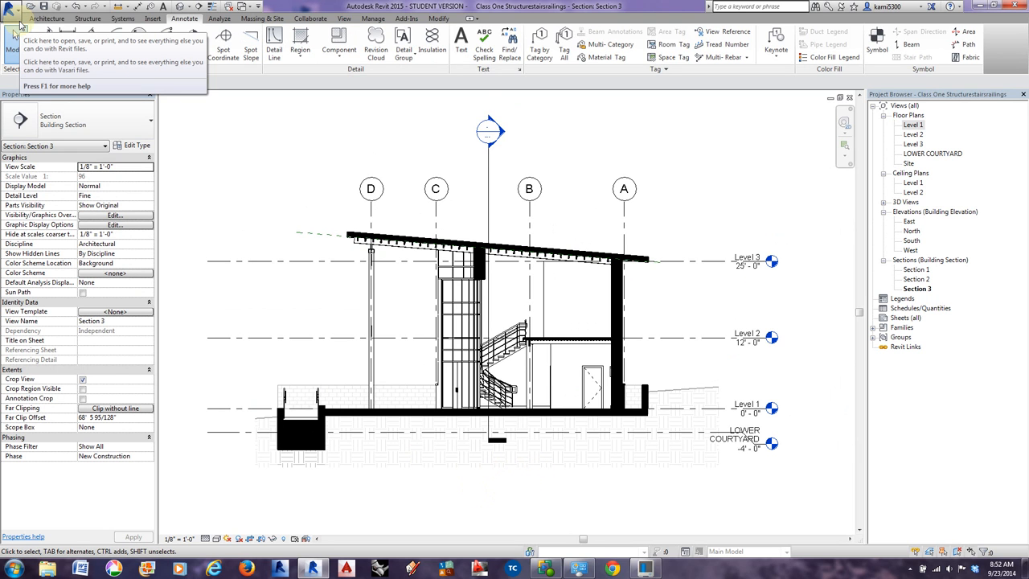
Start printing Section 3 and choose CutePDF Writer as the printer.
left_click(14, 22)
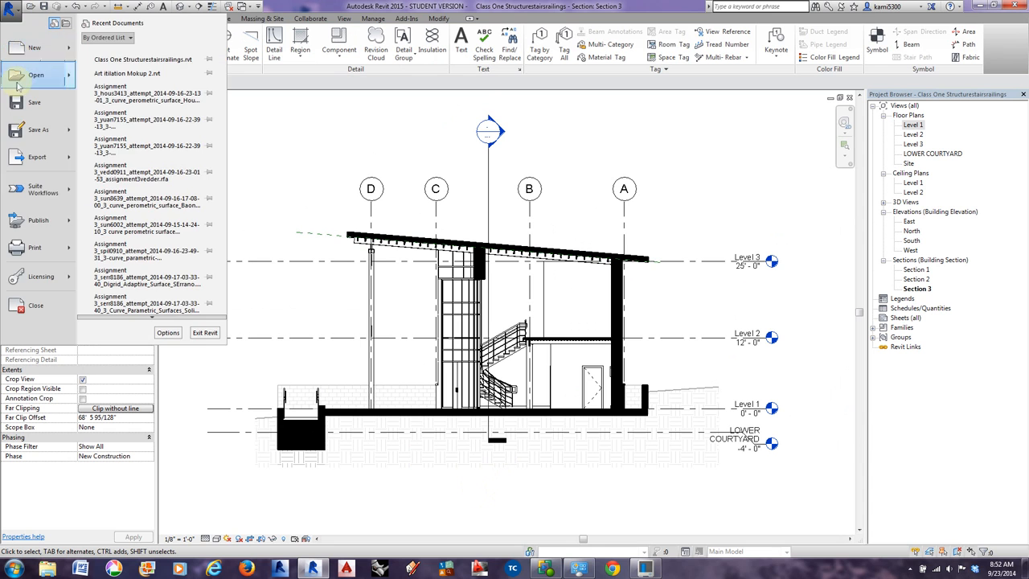
left_click(26, 245)
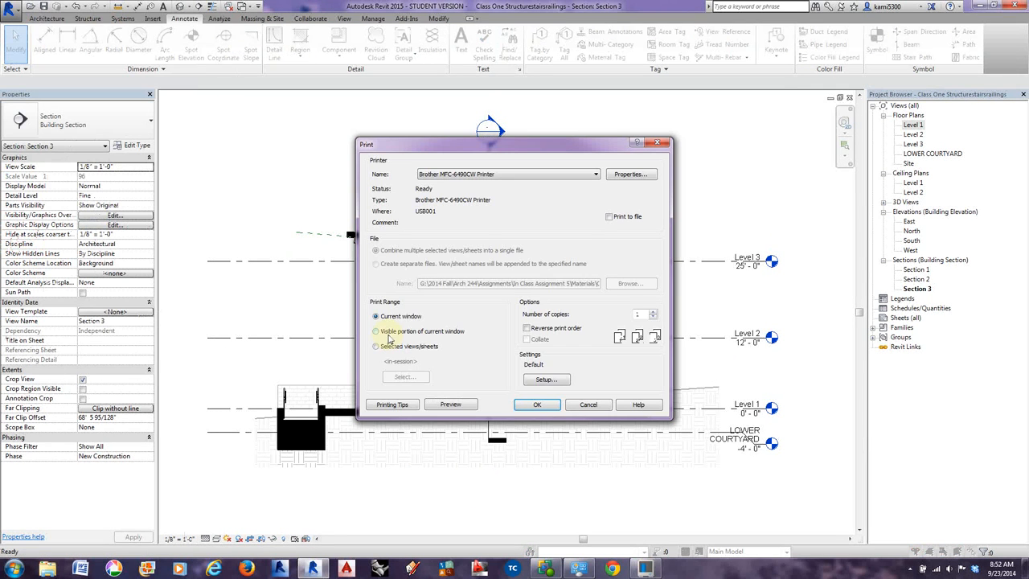
left_click(500, 178)
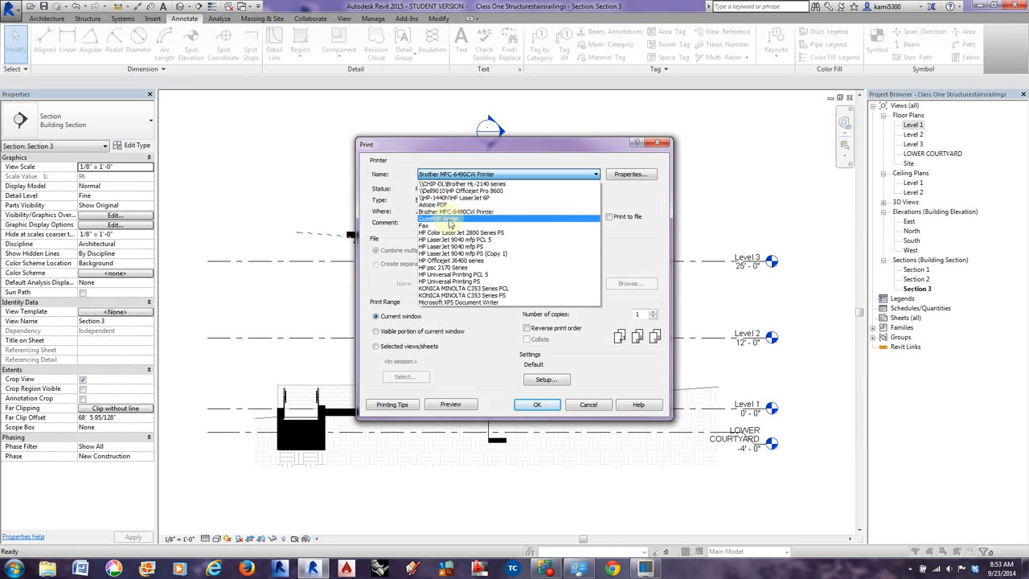
left_click(449, 218)
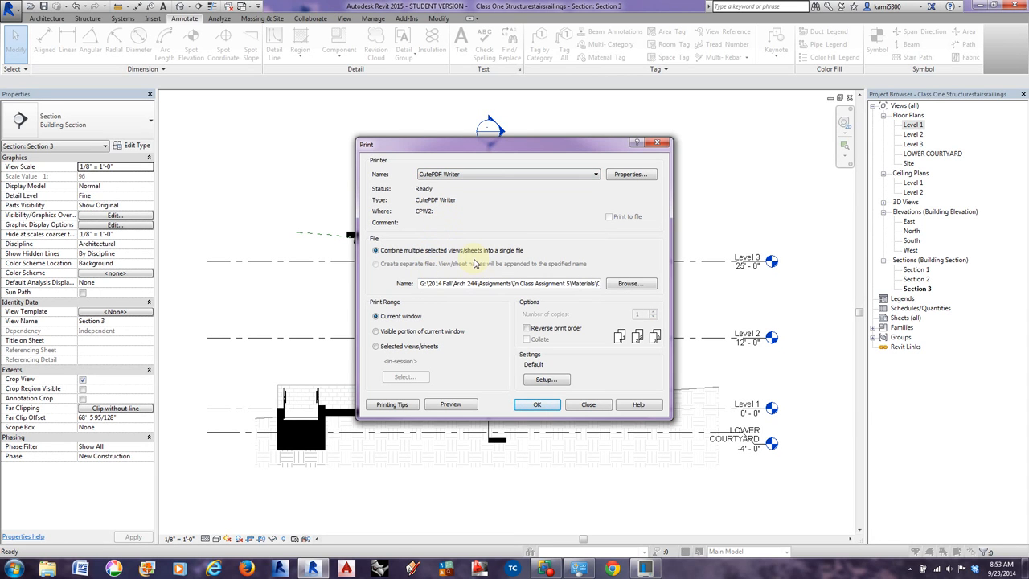
Review the print range options and the View/Sheet Set list, and set the print range to Visible portion of current window.
left_click(375, 315)
left_click(376, 334)
left_click(376, 347)
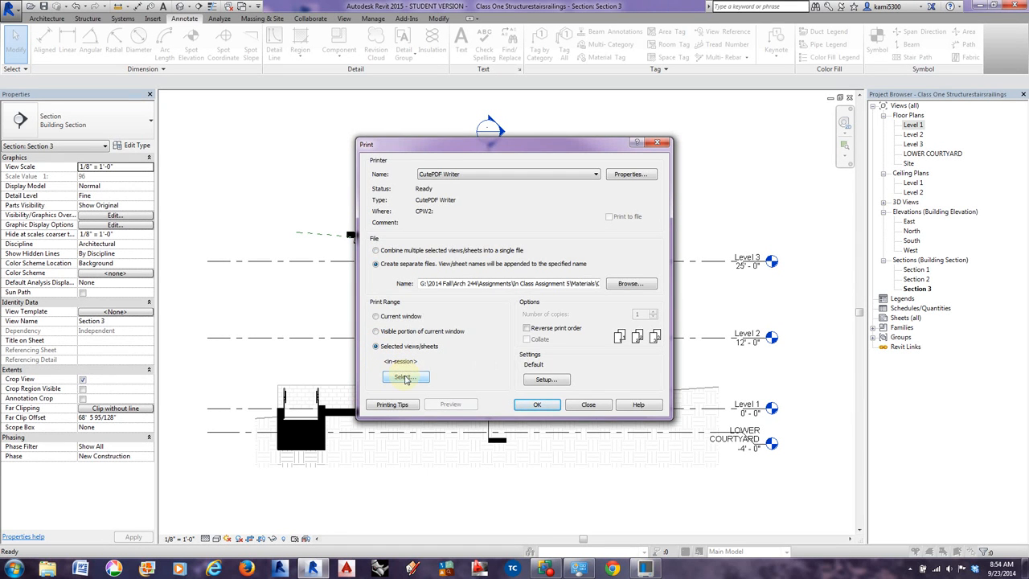
left_click(399, 378)
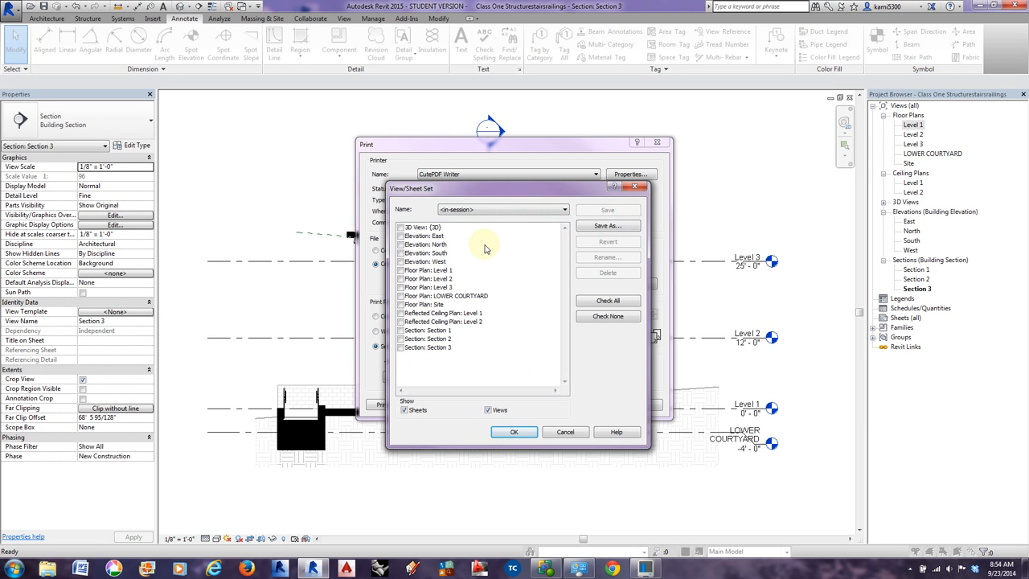
left_click(565, 433)
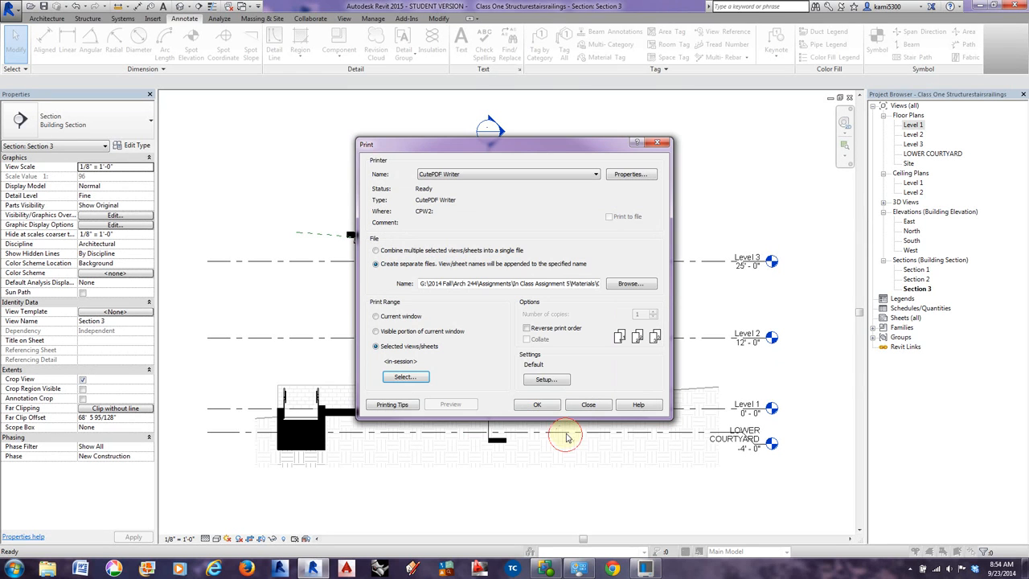
left_click(376, 332)
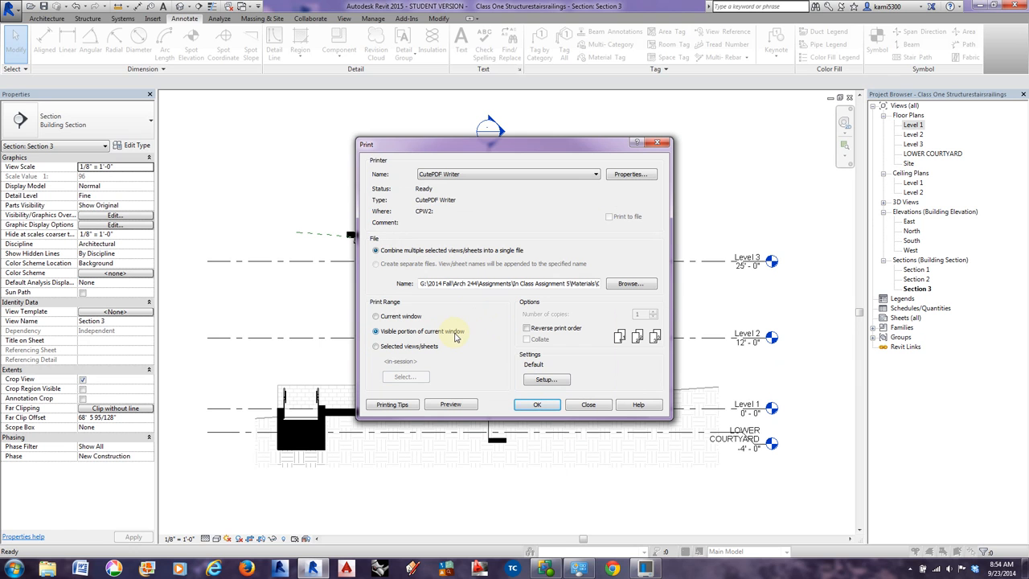
Set up the print for Letter landscape paper, centered on the page, at 100% zoom.
left_click(546, 380)
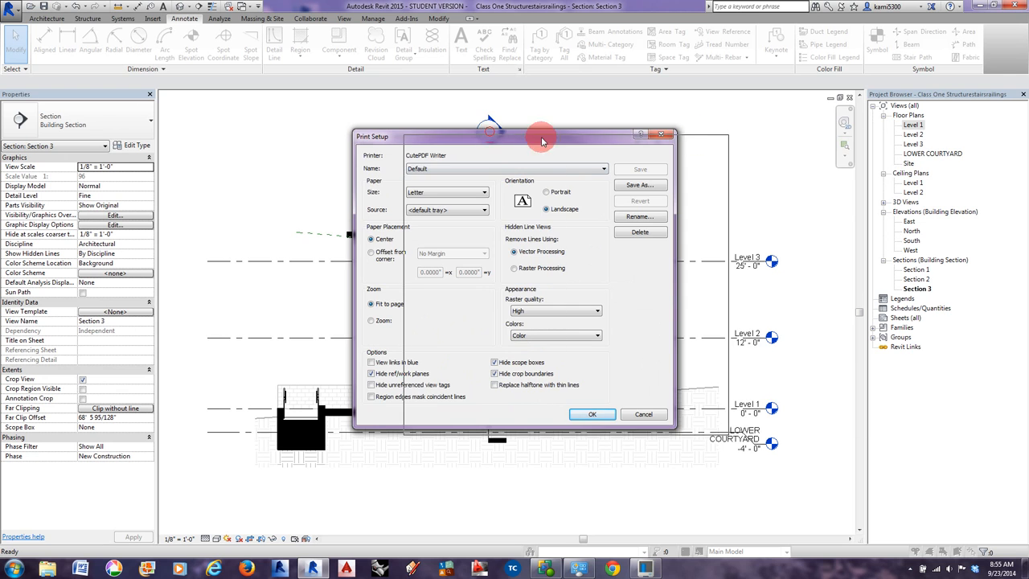
left_click_drag(541, 137, 817, 138)
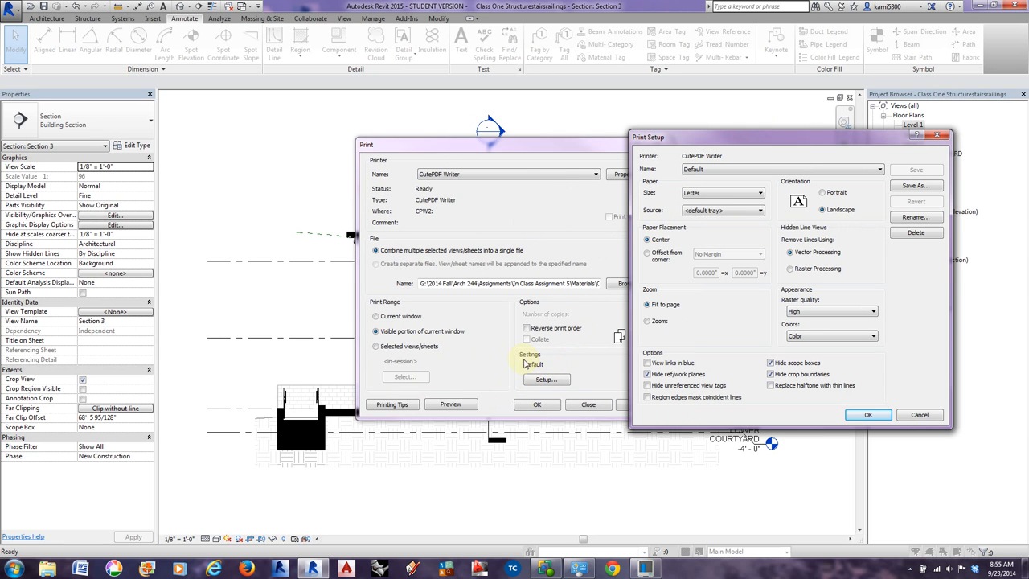
left_click_drag(729, 139, 503, 145)
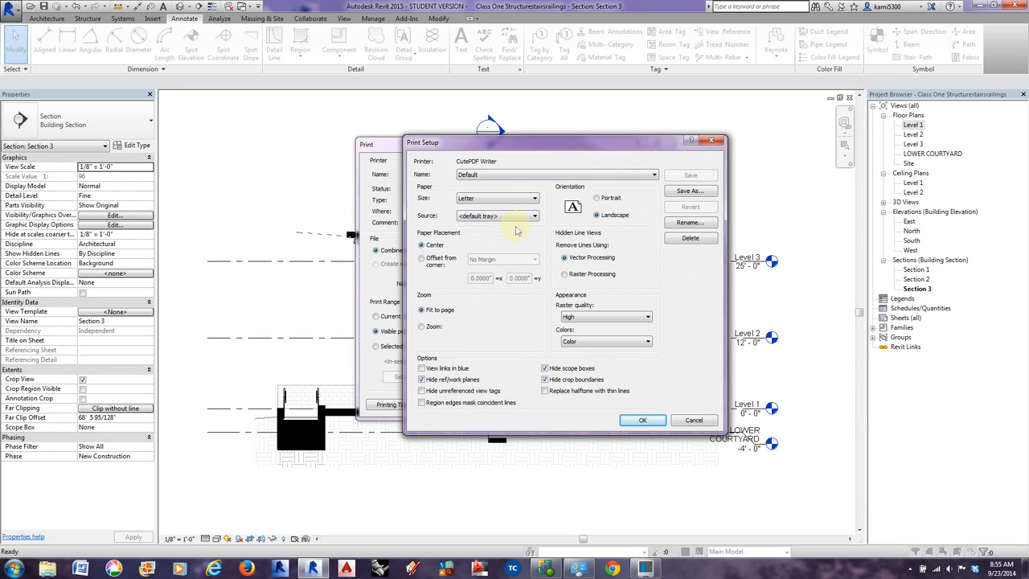
left_click(468, 199)
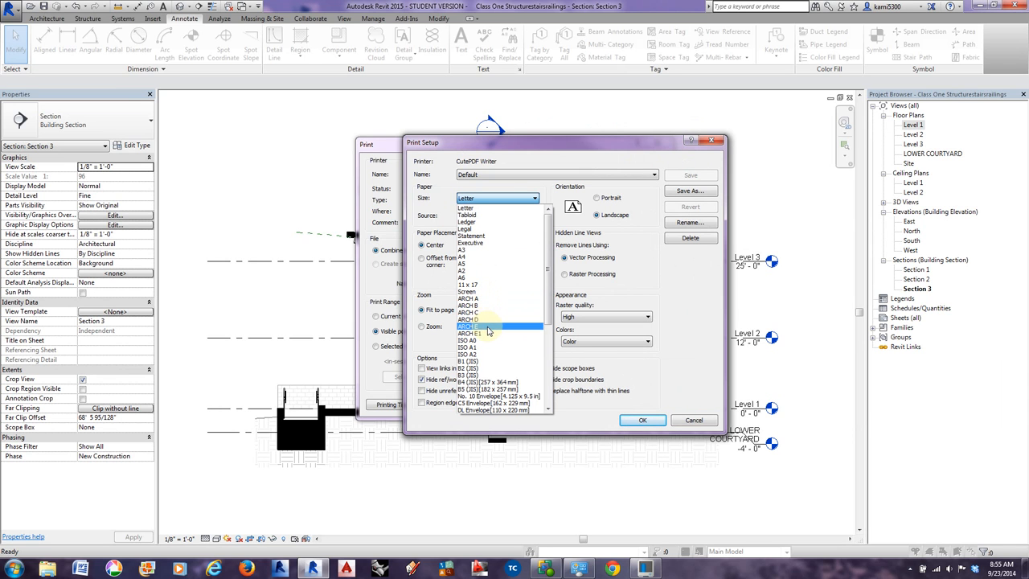
left_click(466, 208)
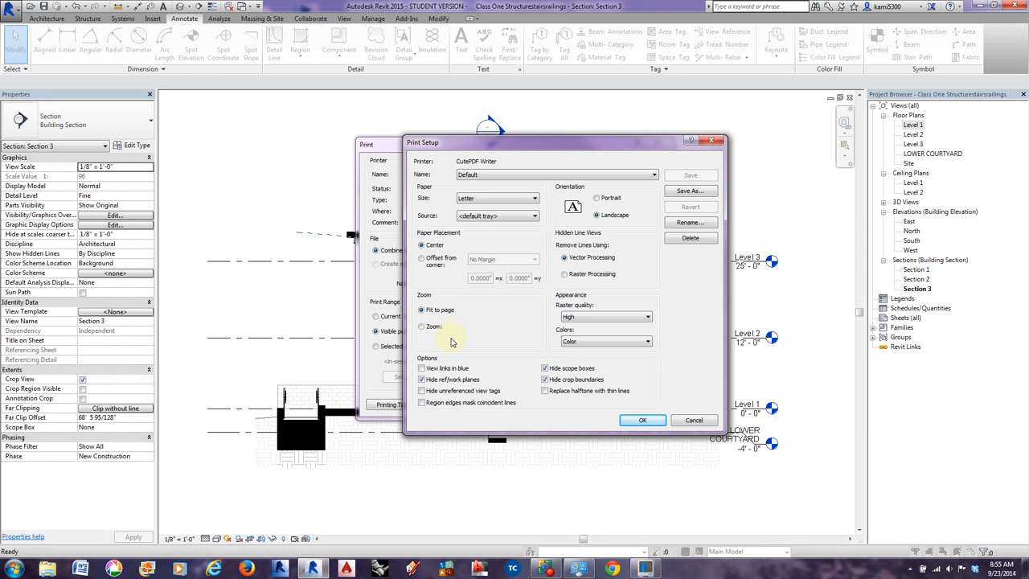
left_click(420, 327)
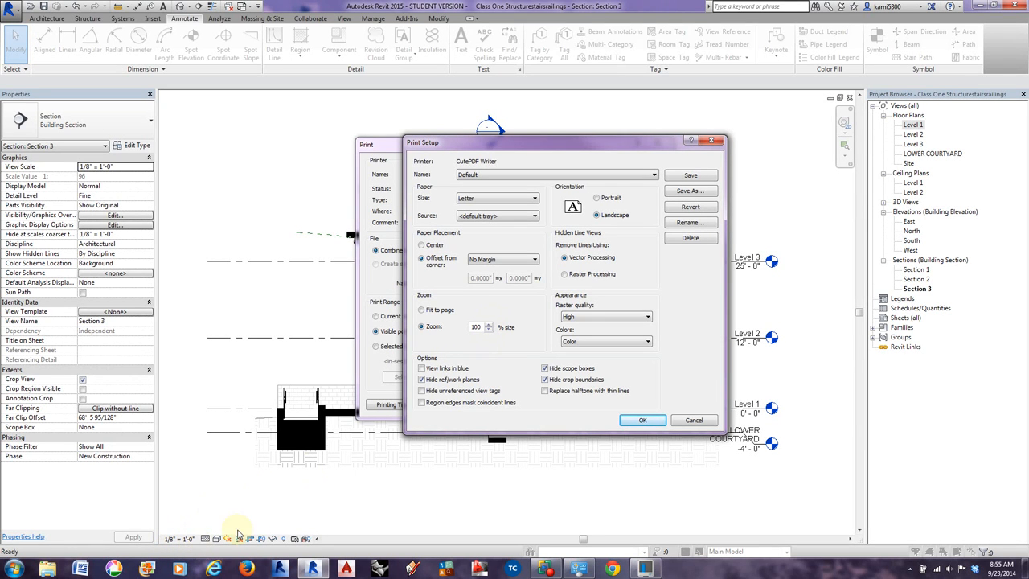
left_click(422, 245)
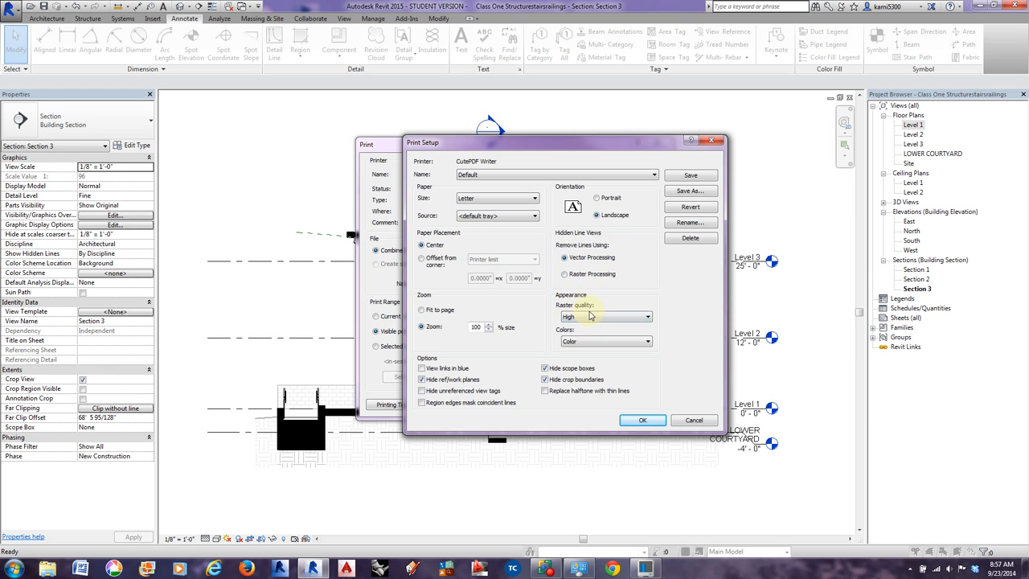
Review the print appearance options, keeping raster quality at High and colors at Color.
left_click(585, 316)
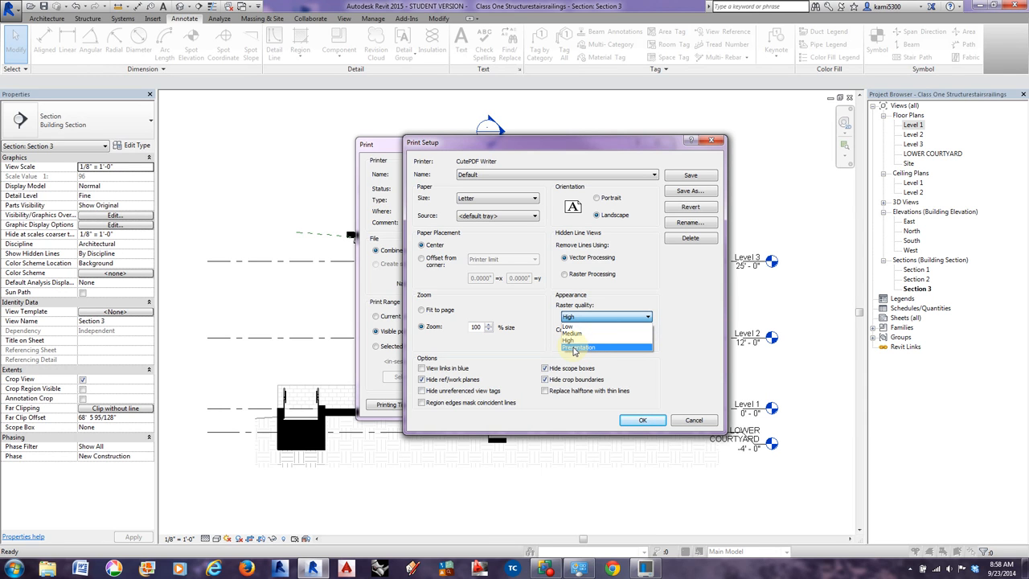
left_click(569, 340)
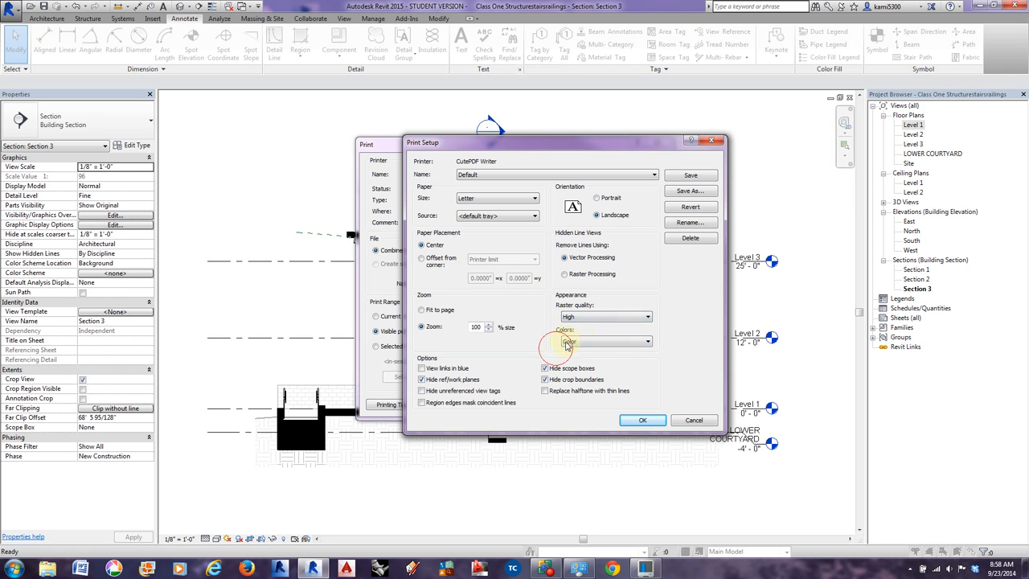
left_click(583, 343)
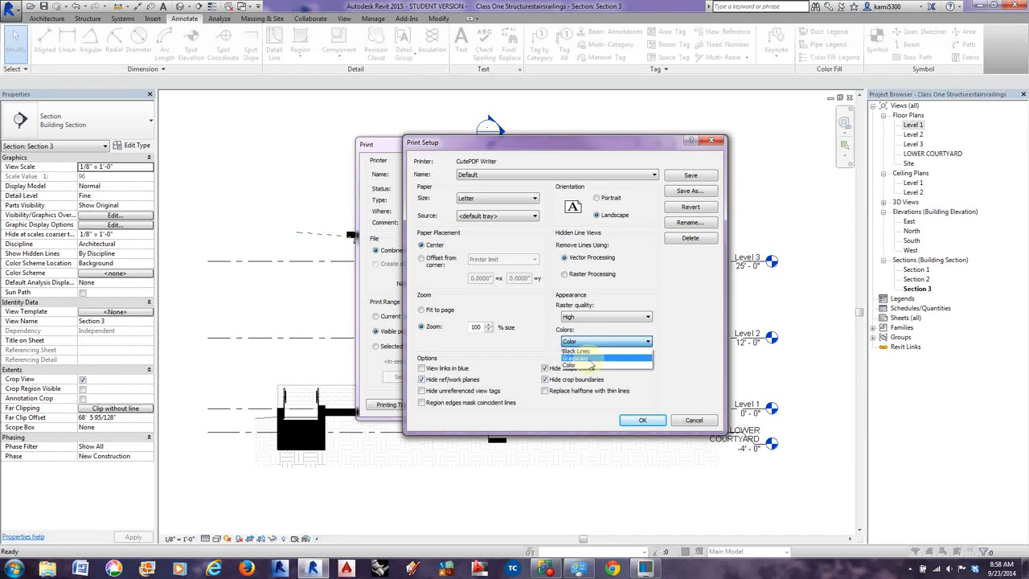
left_click(552, 355)
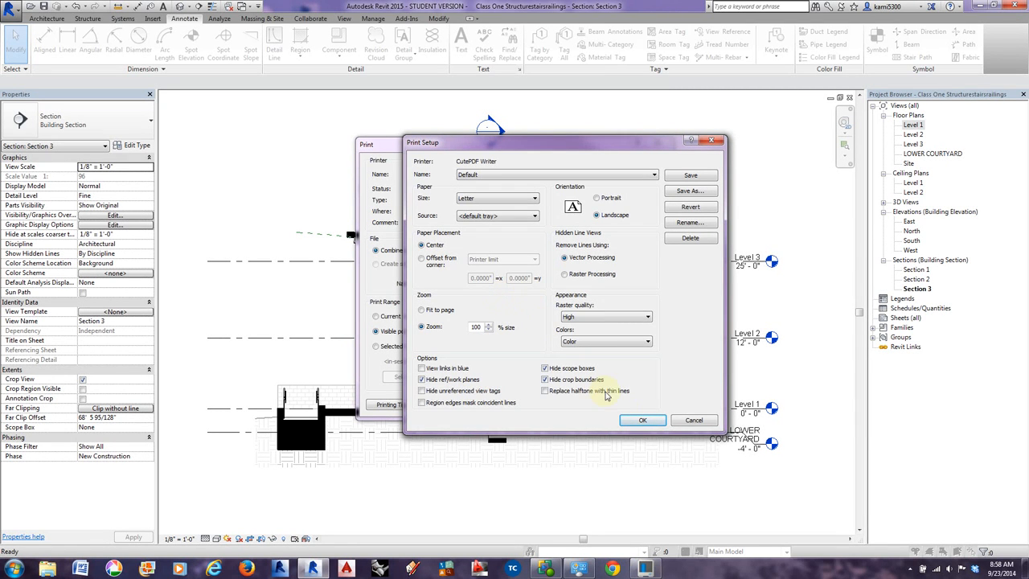
Accept the print setup, preview the printout of Section 3, and close the preview.
left_click(635, 421)
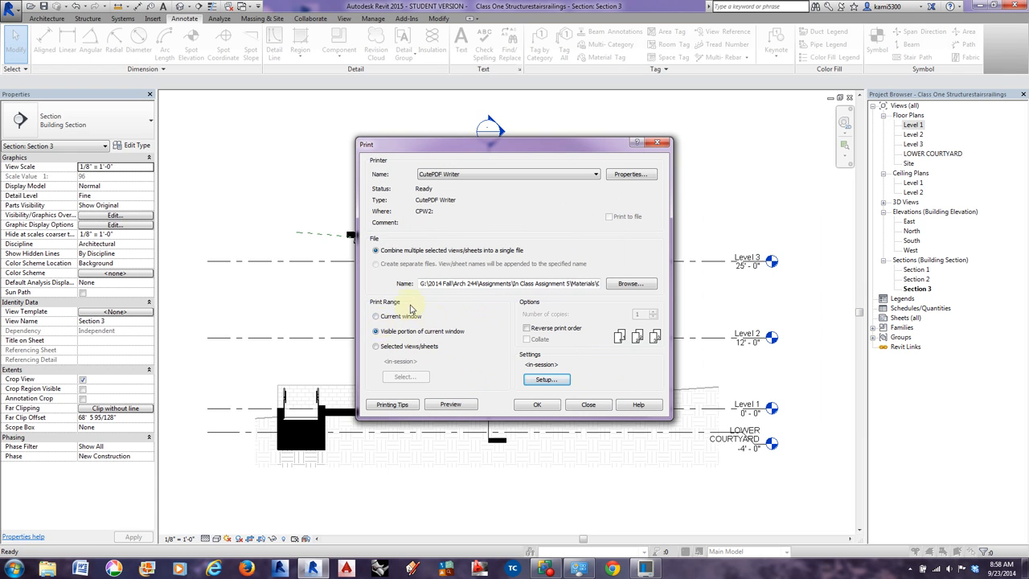
left_click(453, 405)
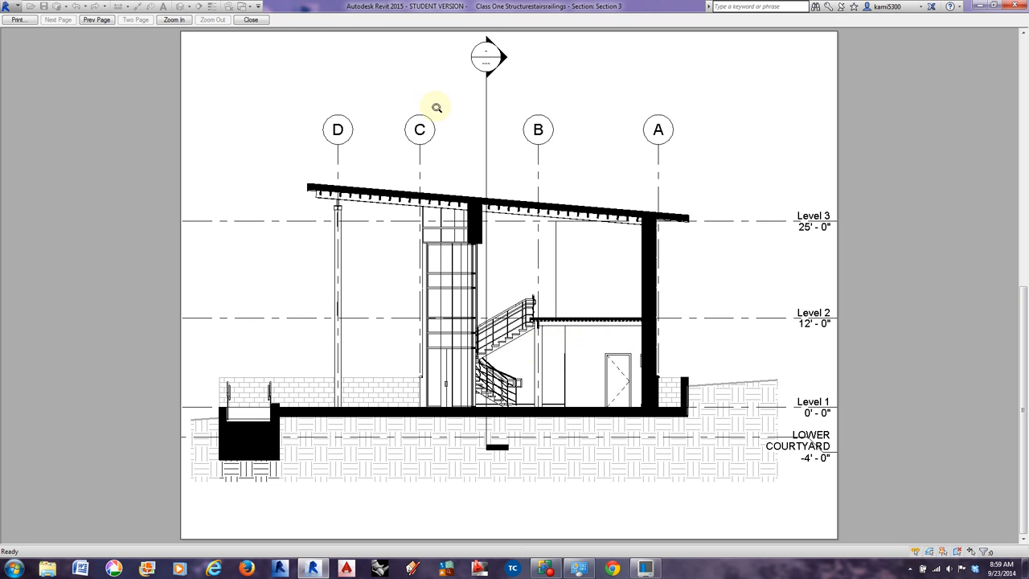
left_click(251, 20)
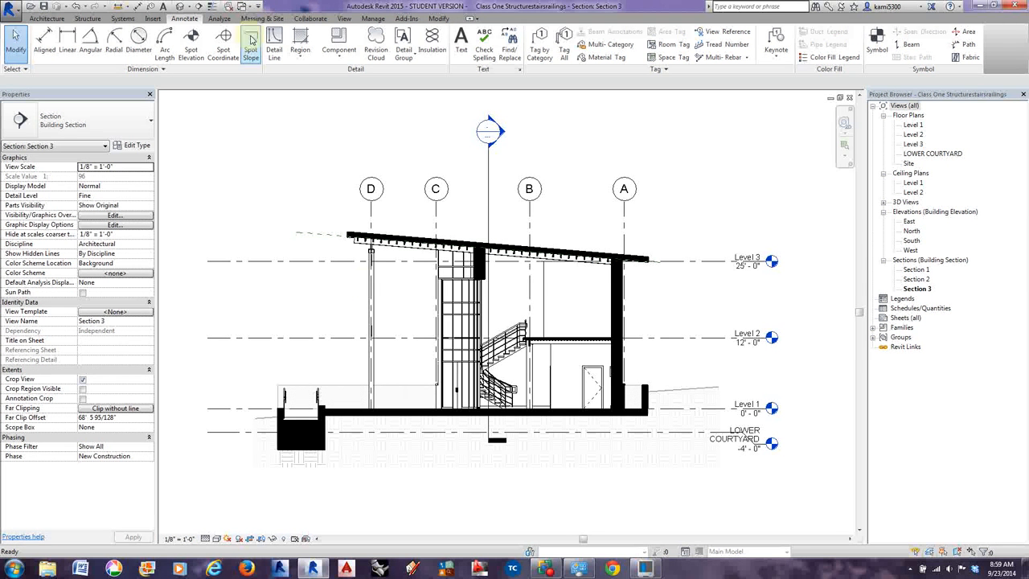
Break the Section 2 line and shorten its two segments to end above the roof and below the ground floor slab.
left_click(488, 295)
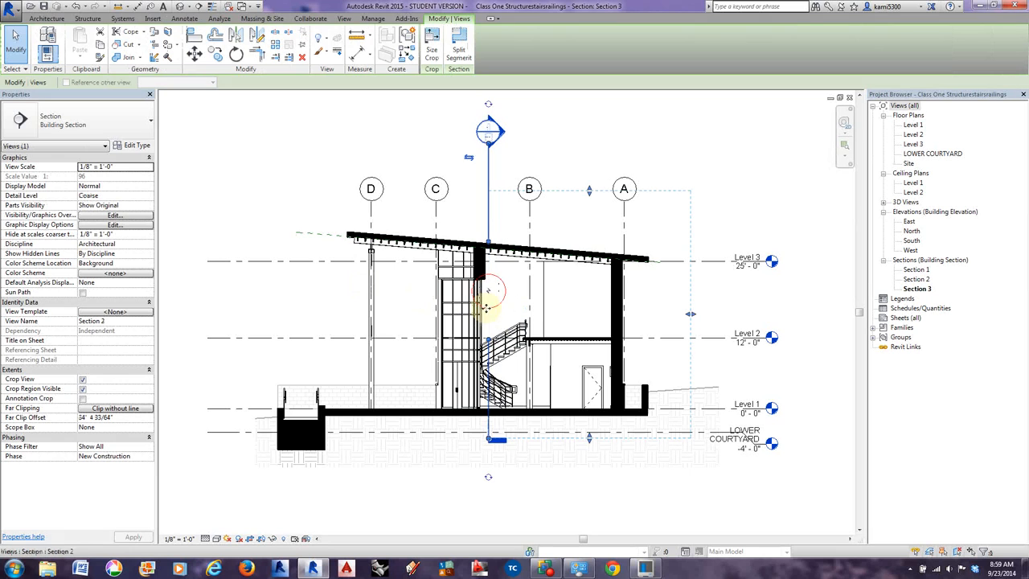
mouse_move(489, 440)
left_mouse_down()
mouse_move(488, 482)
mouse_move(487, 420)
left_mouse_up()
mouse_move(488, 162)
left_mouse_down()
mouse_move(488, 250)
mouse_move(490, 226)
left_mouse_up()
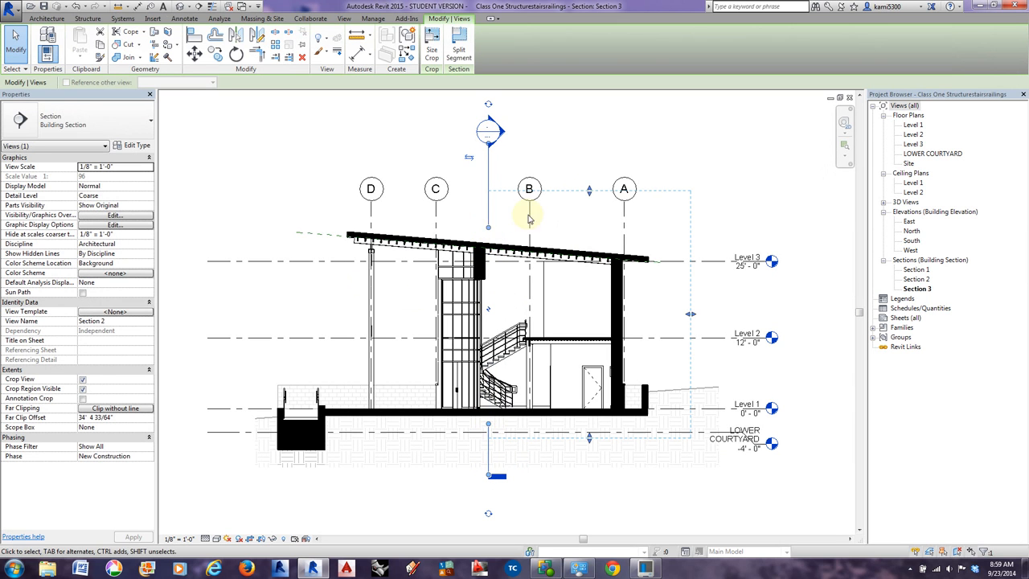
left_click(581, 142)
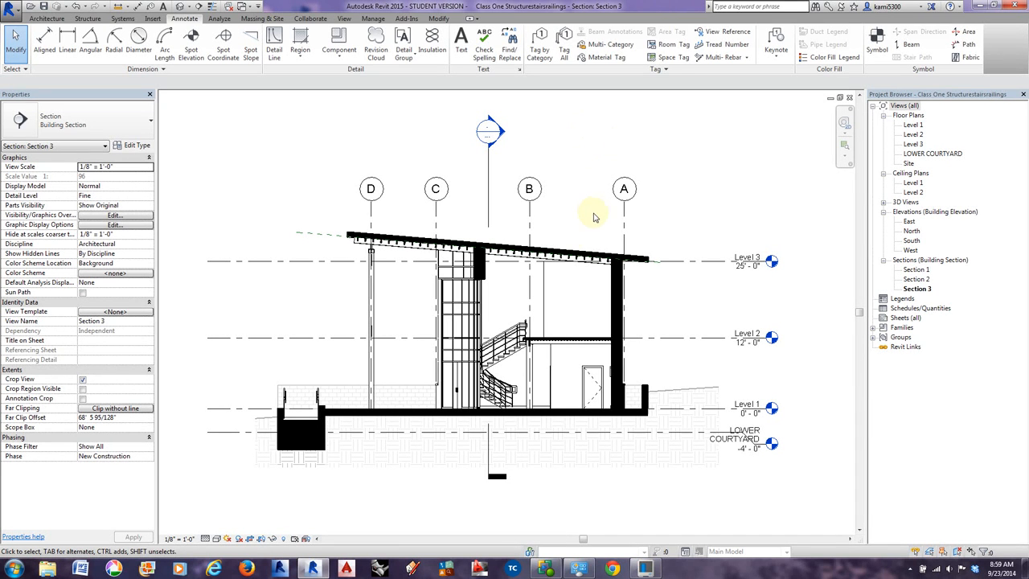
Hide the whole grid category in the Section 3 view, starting from grid B.
left_click(528, 220)
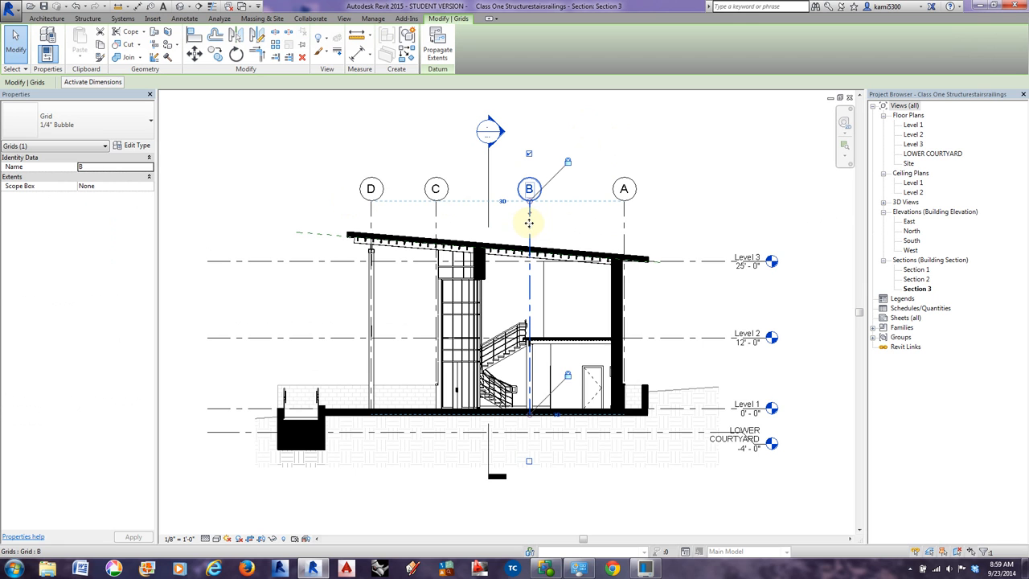
right_click(529, 222)
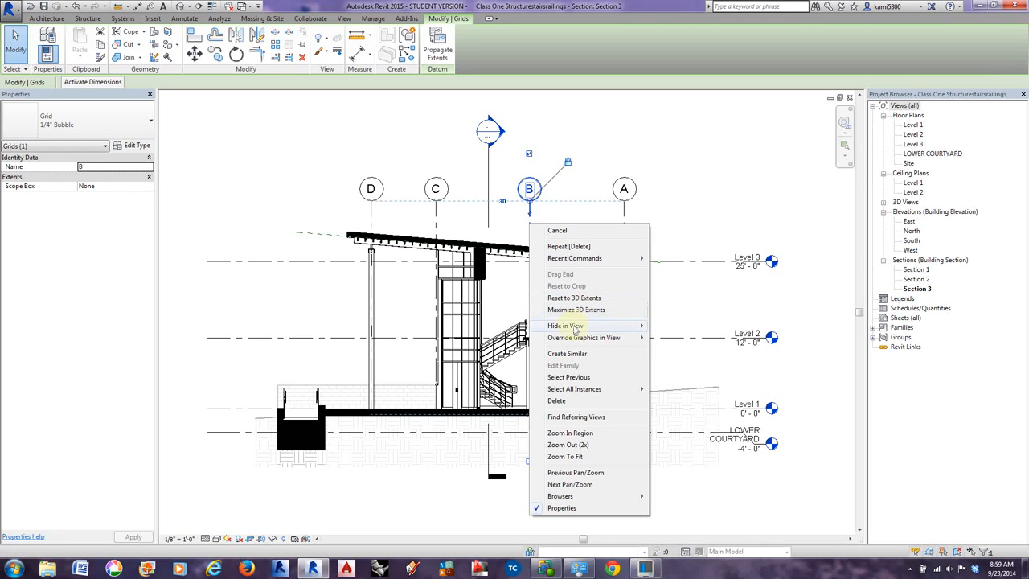
mouse_move(574, 326)
left_click(675, 339)
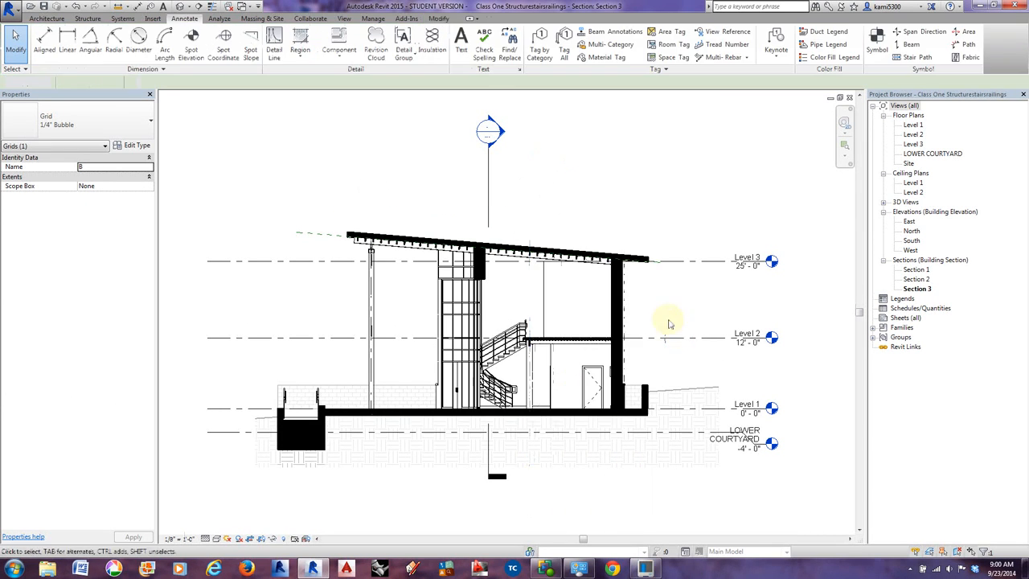
Hide the whole level category in the Section 3 view, starting from the Level 3 line.
left_click(282, 261)
right_click(288, 257)
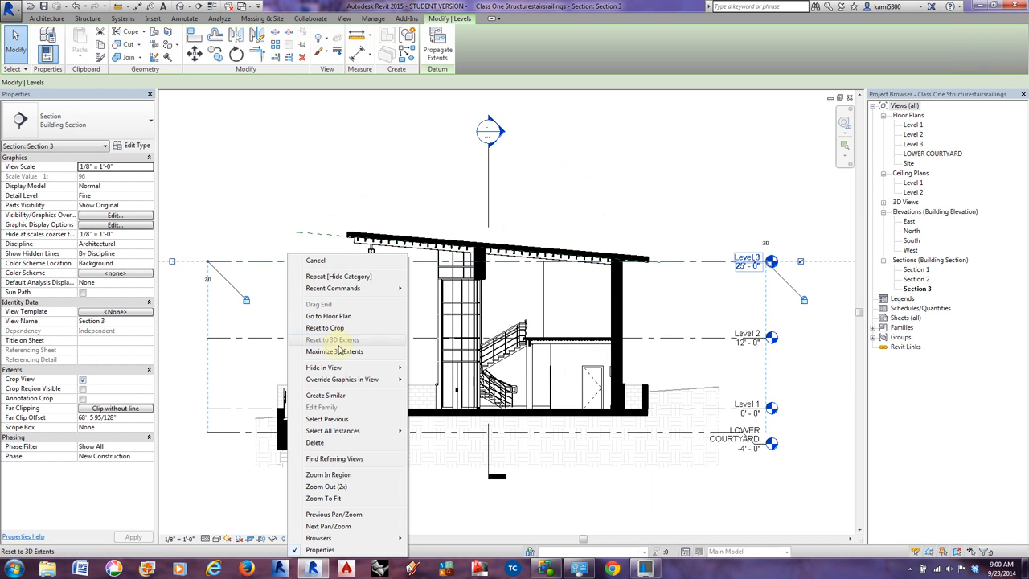
mouse_move(406, 371)
left_click(437, 379)
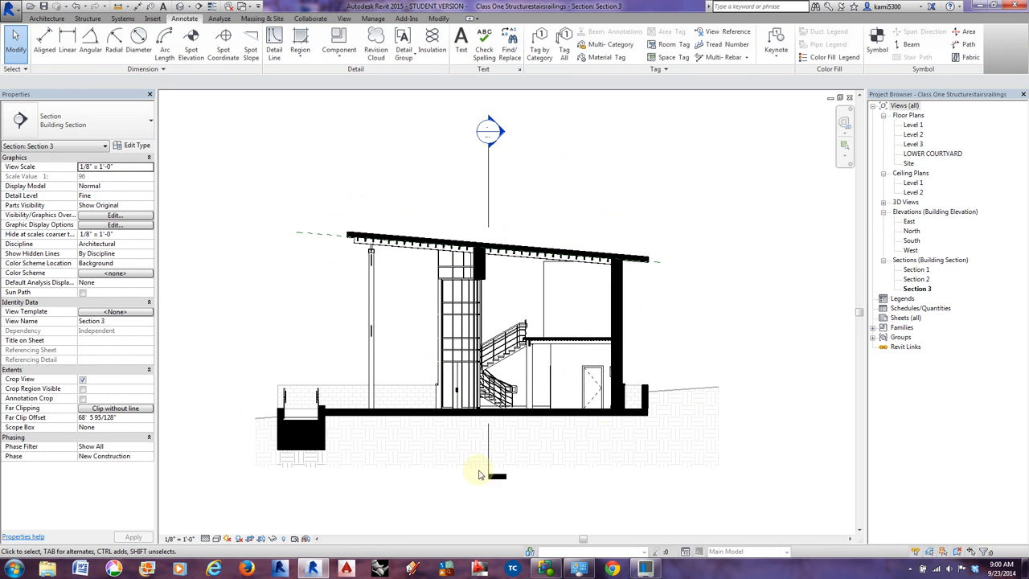
Reveal the hidden elements in Section 3 and unhide the level category.
left_click(284, 539)
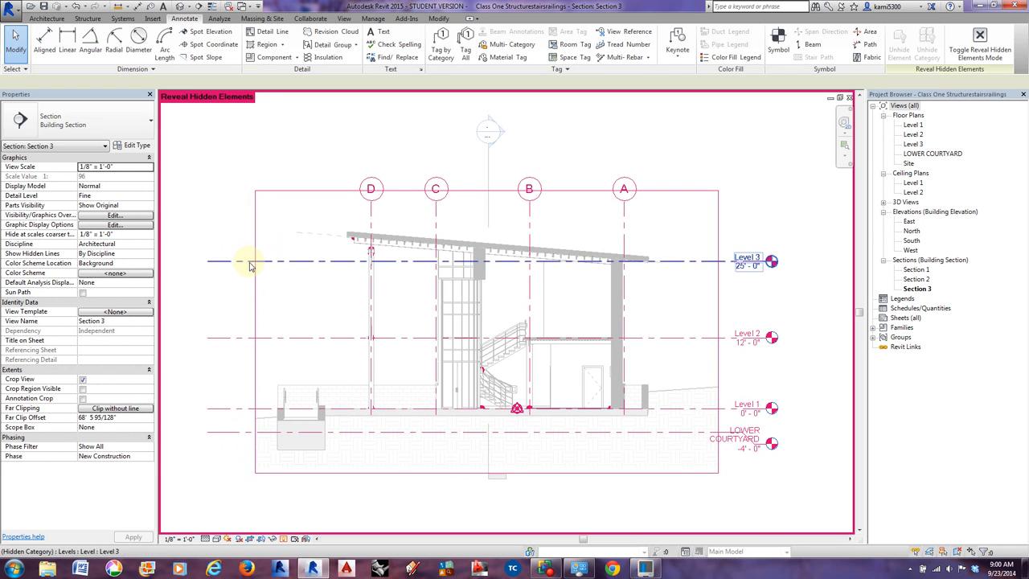
left_click(221, 409)
right_click(222, 411)
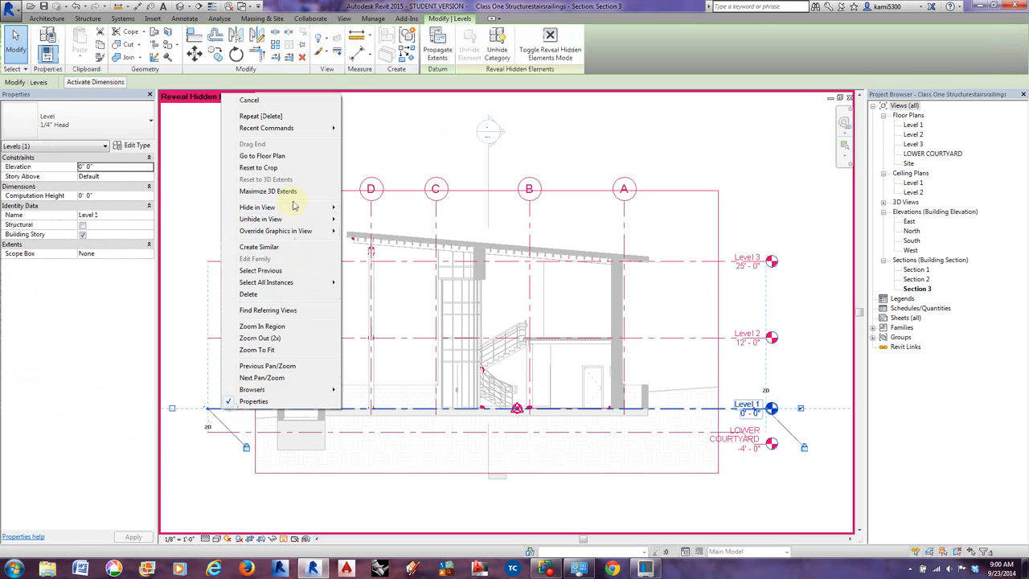
mouse_move(275, 223)
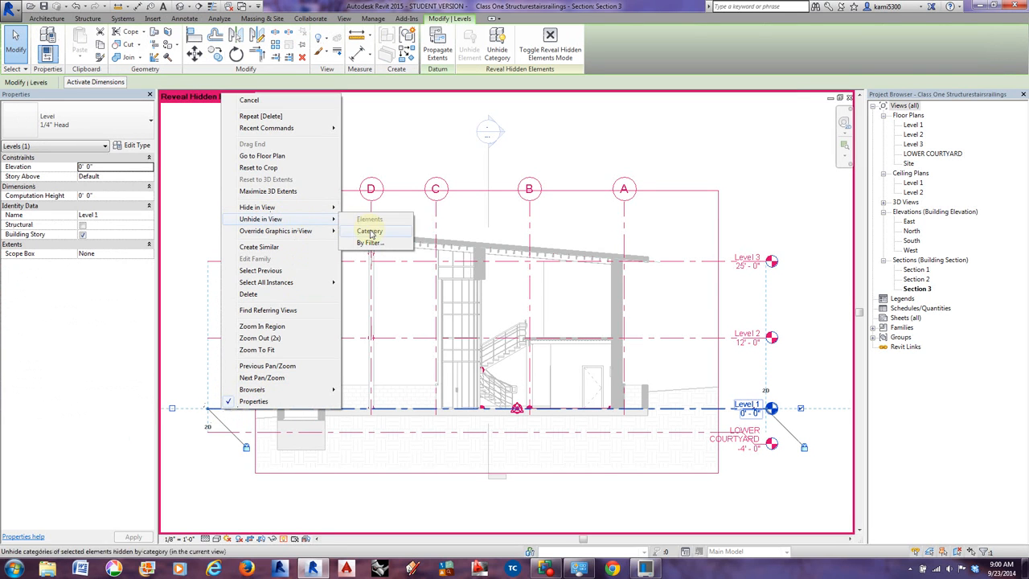
left_click(368, 231)
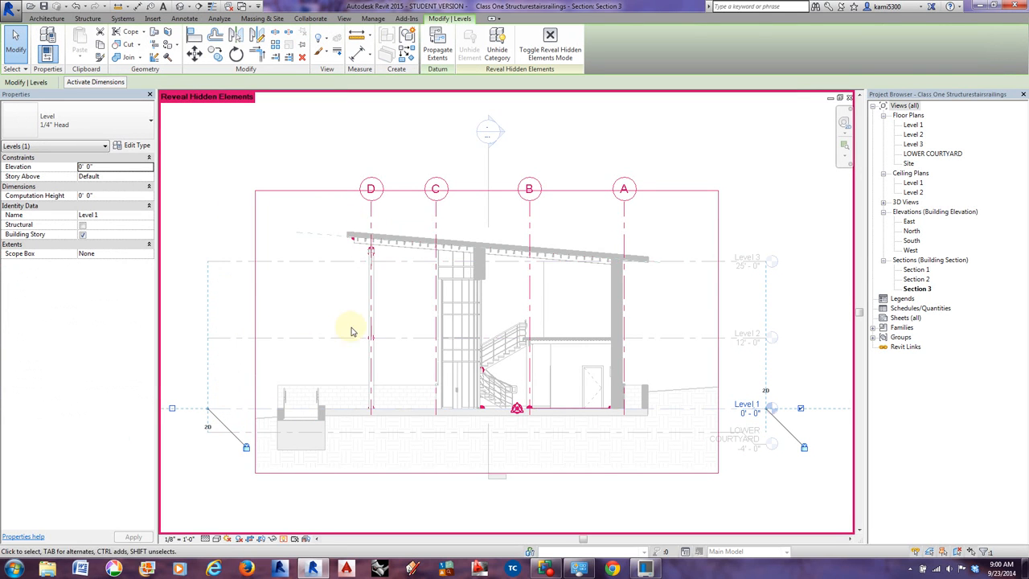
Unhide the grid category using grid D and leave the reveal hidden elements mode.
left_click(372, 211)
right_click(370, 212)
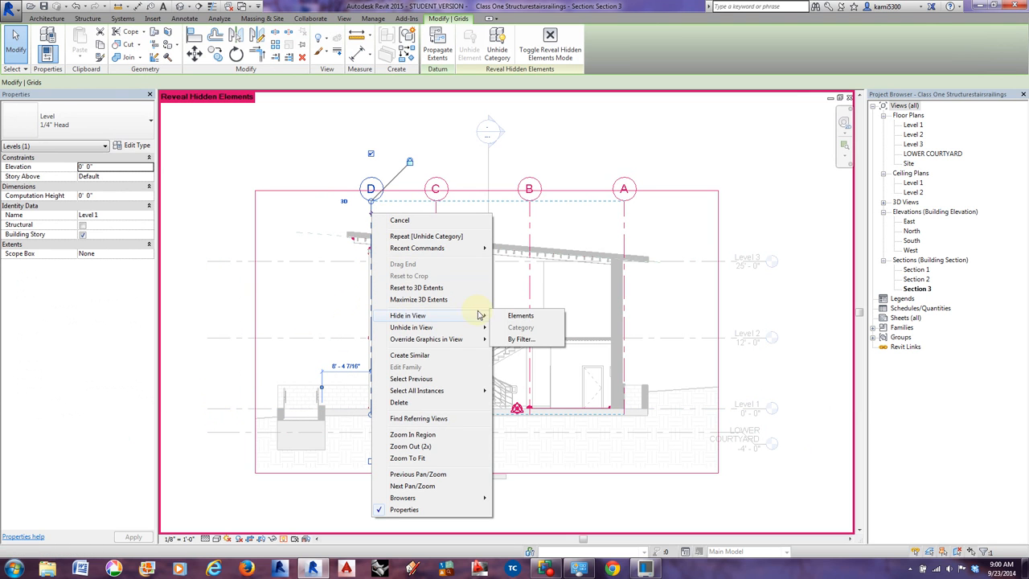
mouse_move(496, 327)
left_click(520, 338)
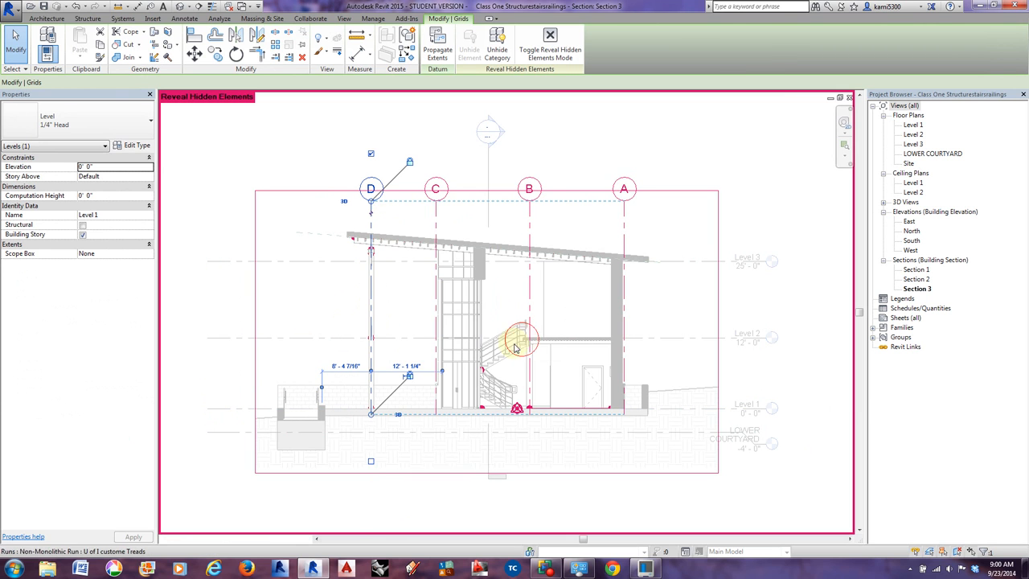
left_click(285, 538)
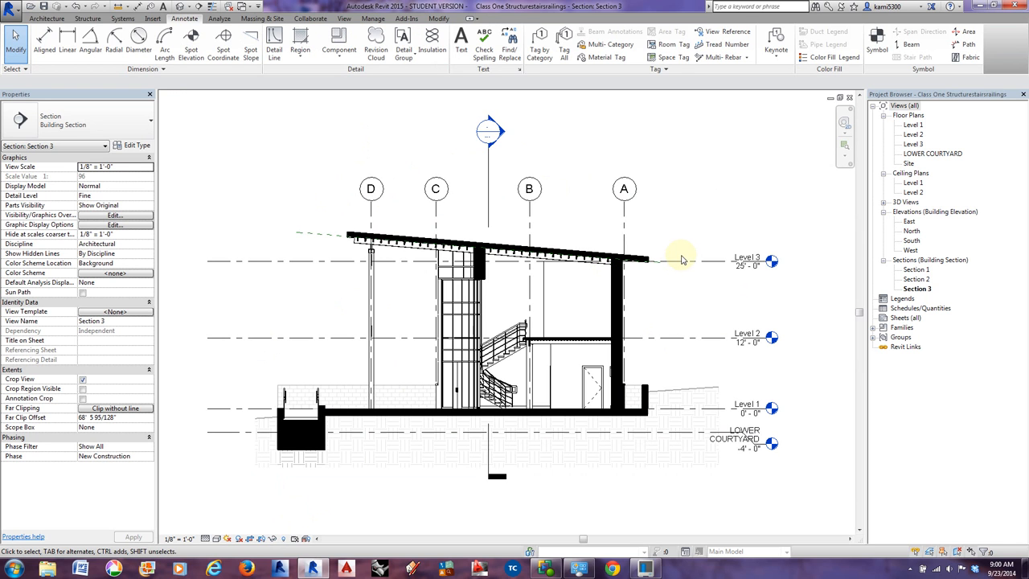
Print the visible portion of Section 3 with CutePDF Writer using the in-session settings.
left_click(15, 8)
left_click(36, 245)
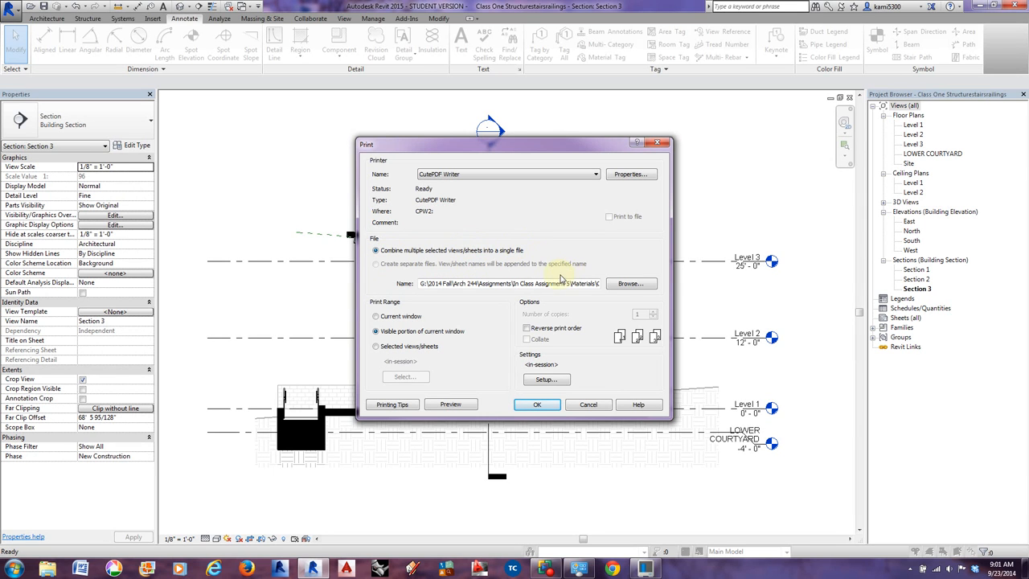
left_click(538, 405)
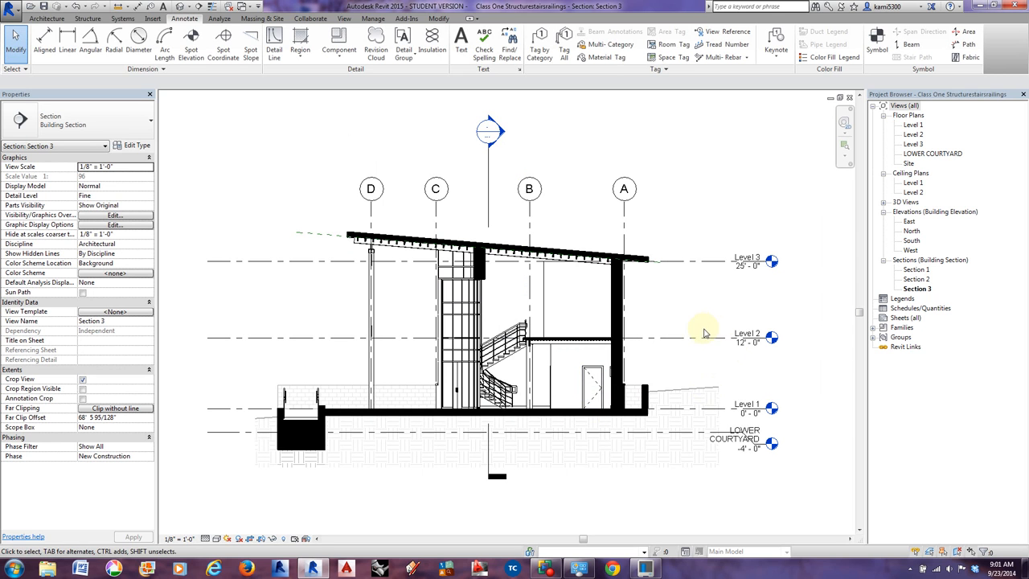
Create a new sheet using the E1 30 x 42 Horizontal titleblock.
right_click(900, 318)
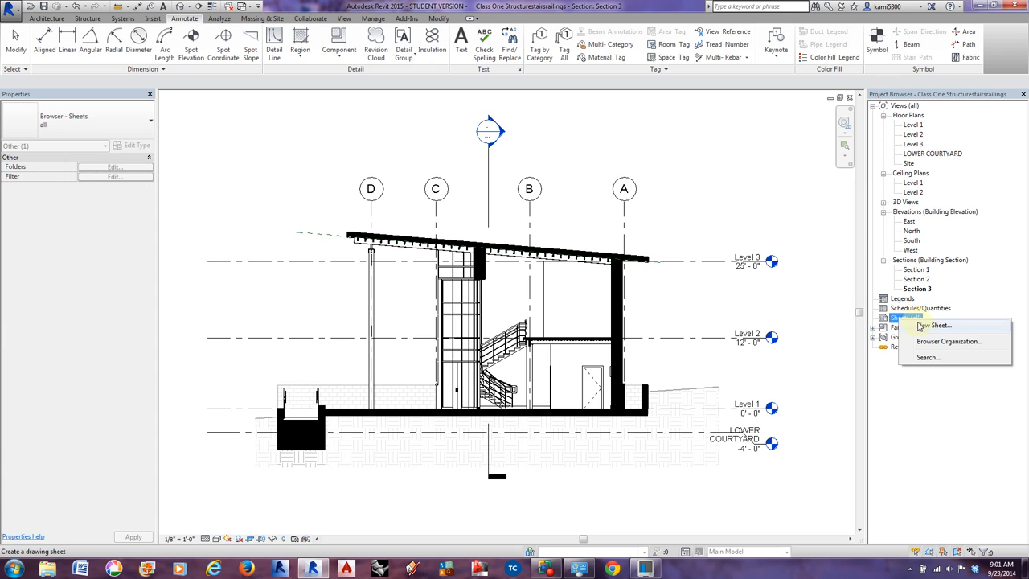
left_click(932, 326)
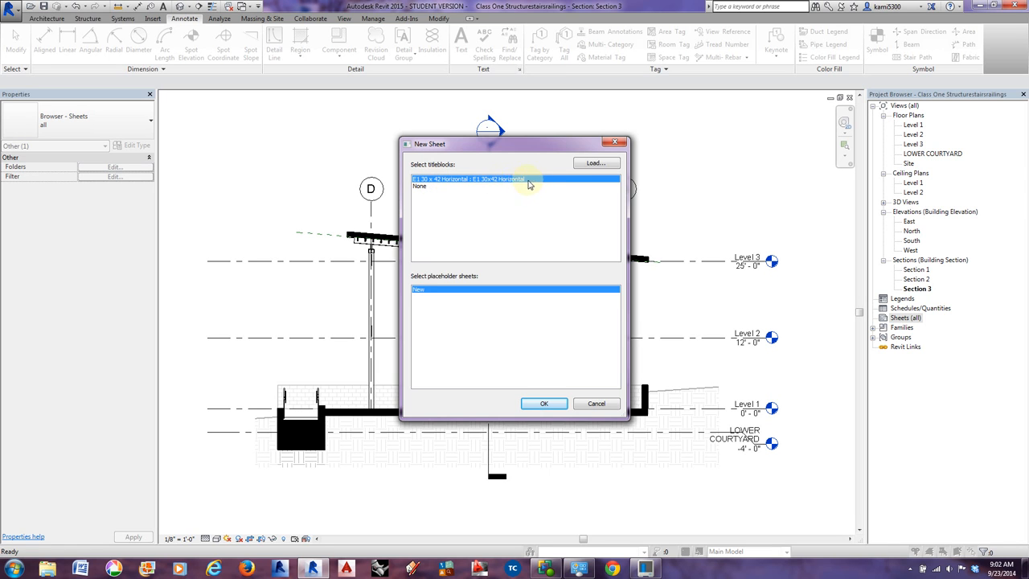
left_click(591, 165)
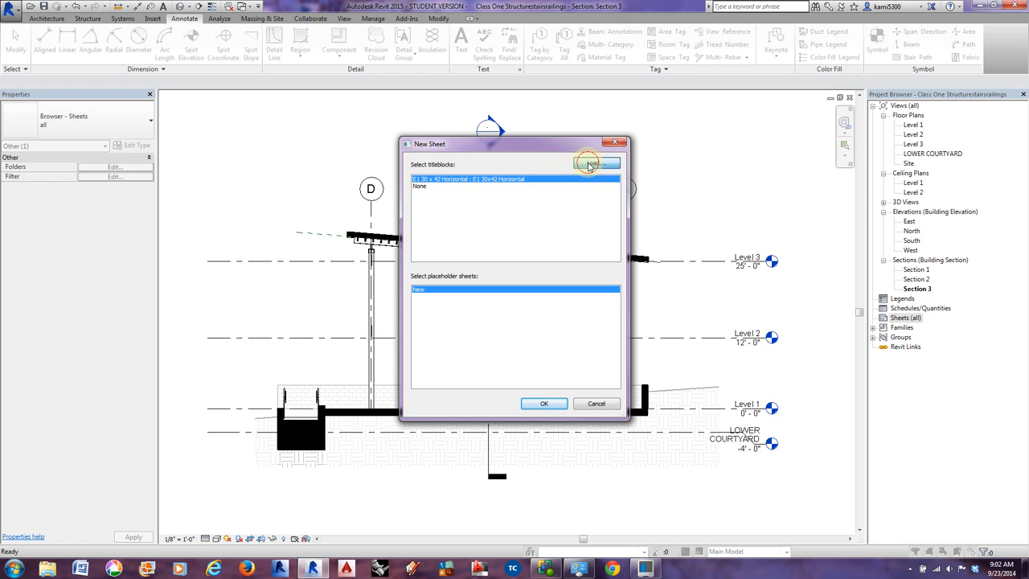
left_click(828, 473)
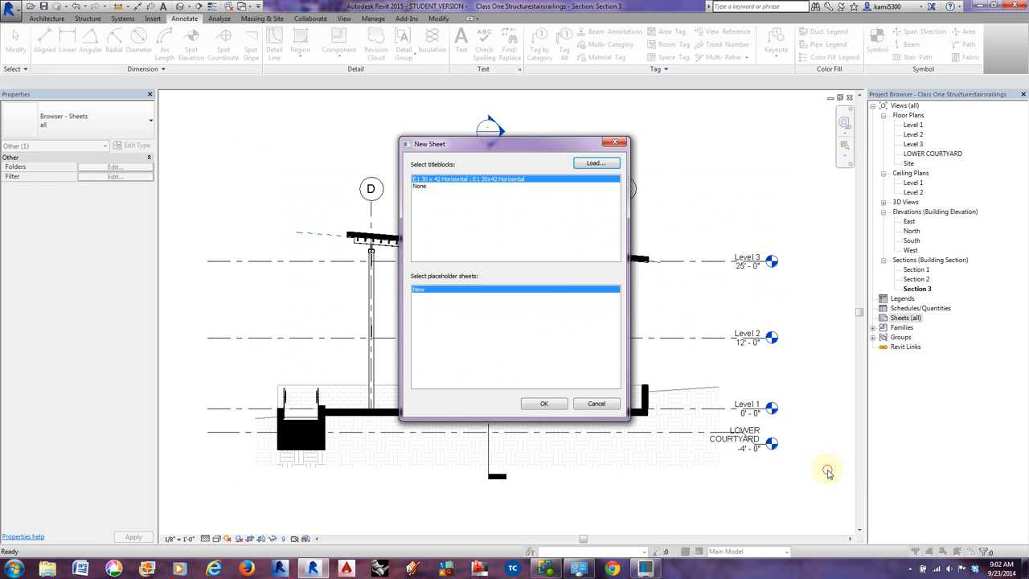
left_click(543, 404)
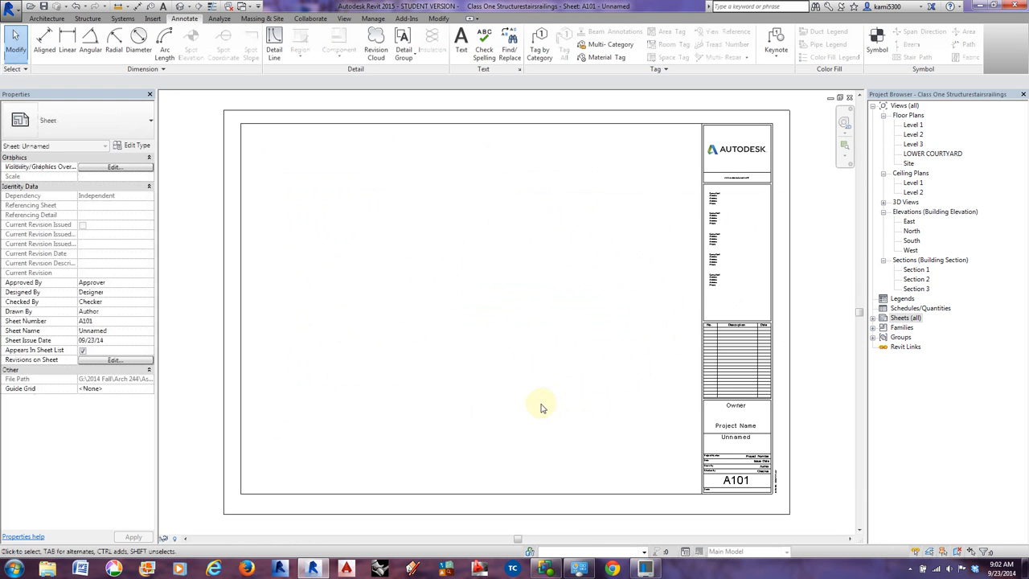
Open the new sheet's titleblock family for editing.
scroll(509, 362, "down", 3)
scroll(526, 376, "up", 2)
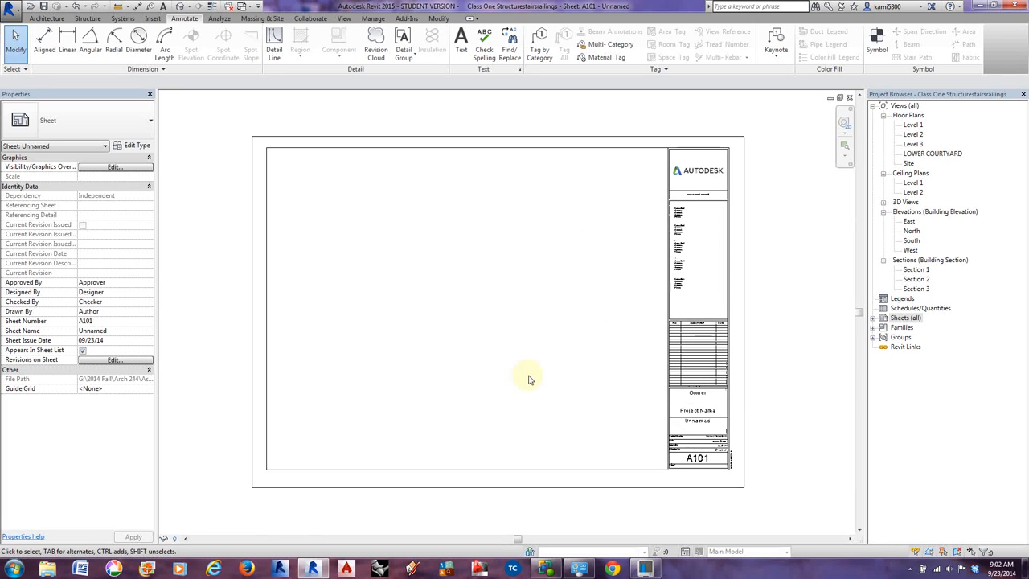
mouse_move(563, 383)
middle_mouse_down()
mouse_move(528, 386)
mouse_move(554, 383)
middle_mouse_up()
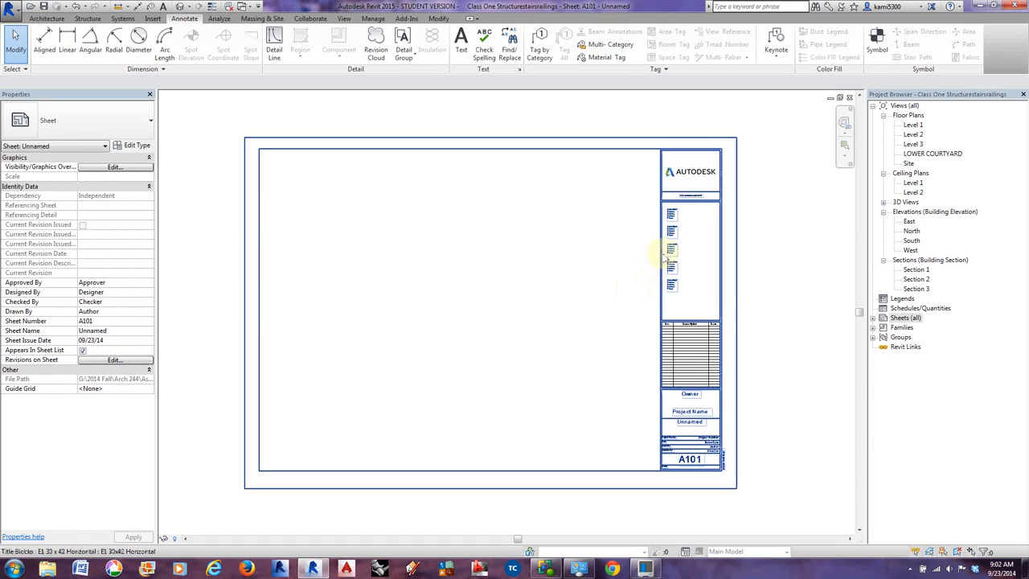
double_click(665, 327)
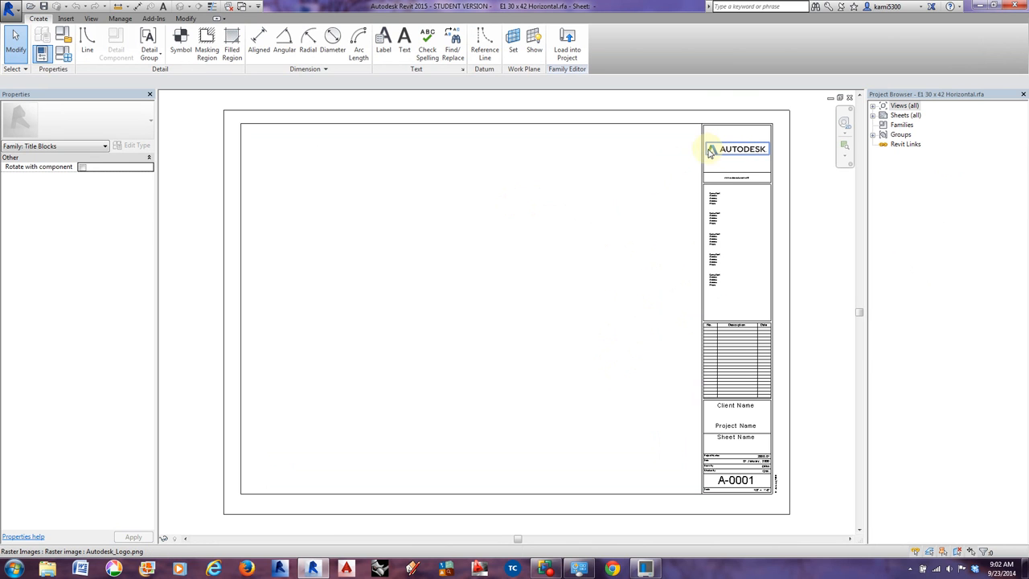
Inspect the titleblock's logo image and its client name, project name, sheet name and sheet number labels.
left_click(740, 157)
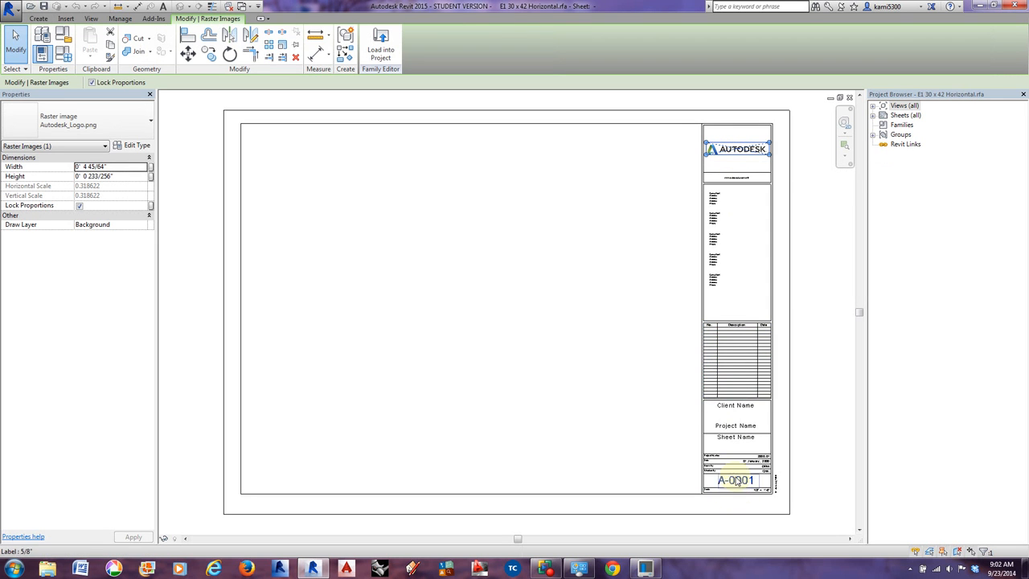
scroll(764, 478, "up", 5)
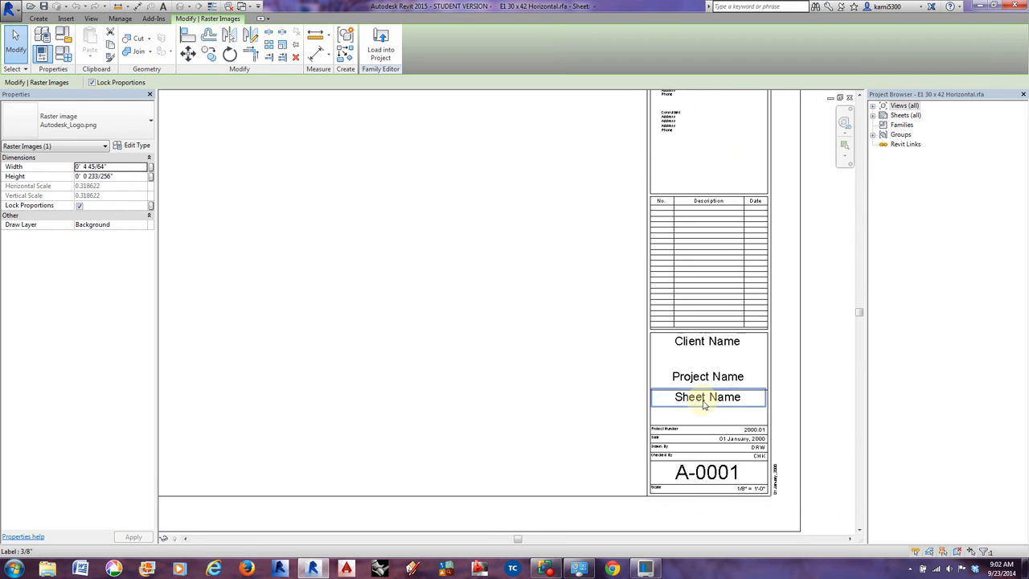
middle_click_drag(703, 404, 701, 376)
left_click(699, 316)
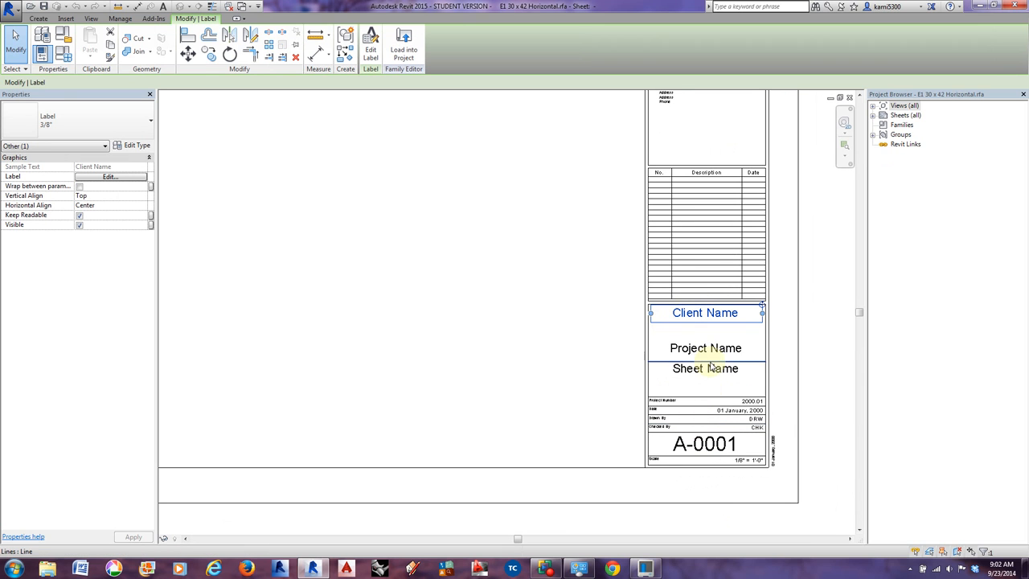
left_click(707, 349)
left_click(690, 374)
left_click(702, 443)
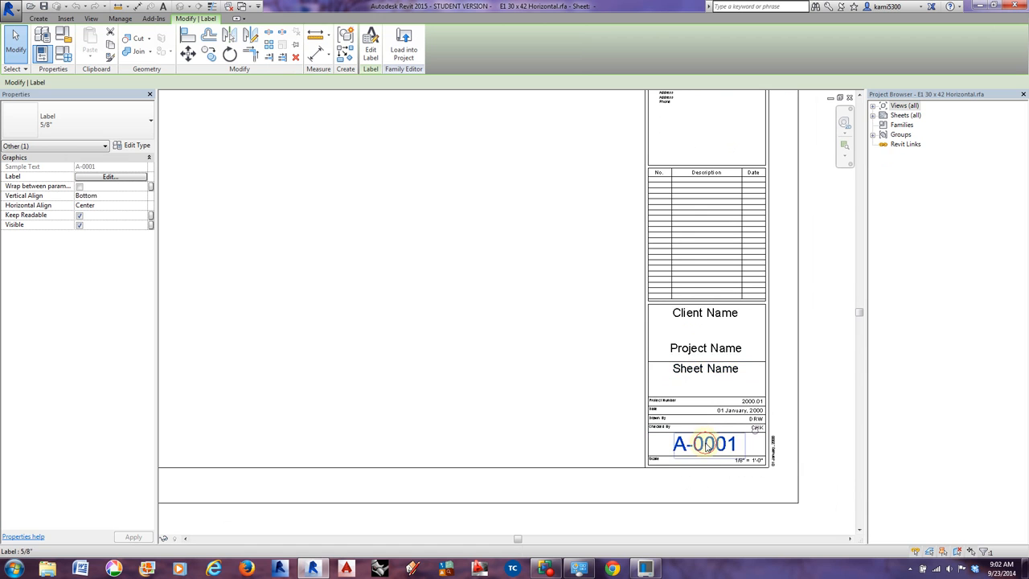
Review the Sheet Name label's type properties and available label sizes, keeping the 3/8" type.
left_click(707, 371)
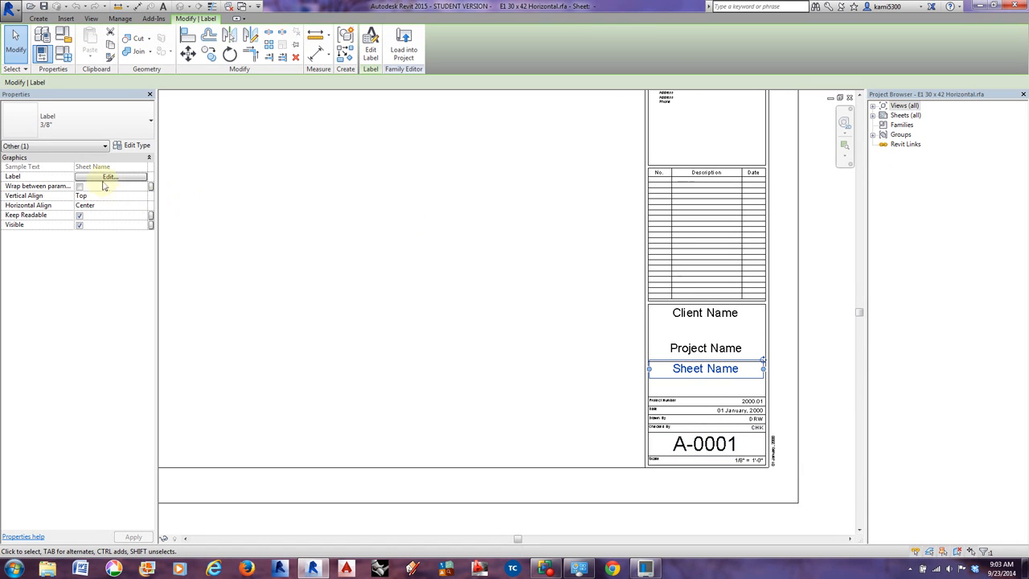
left_click(131, 145)
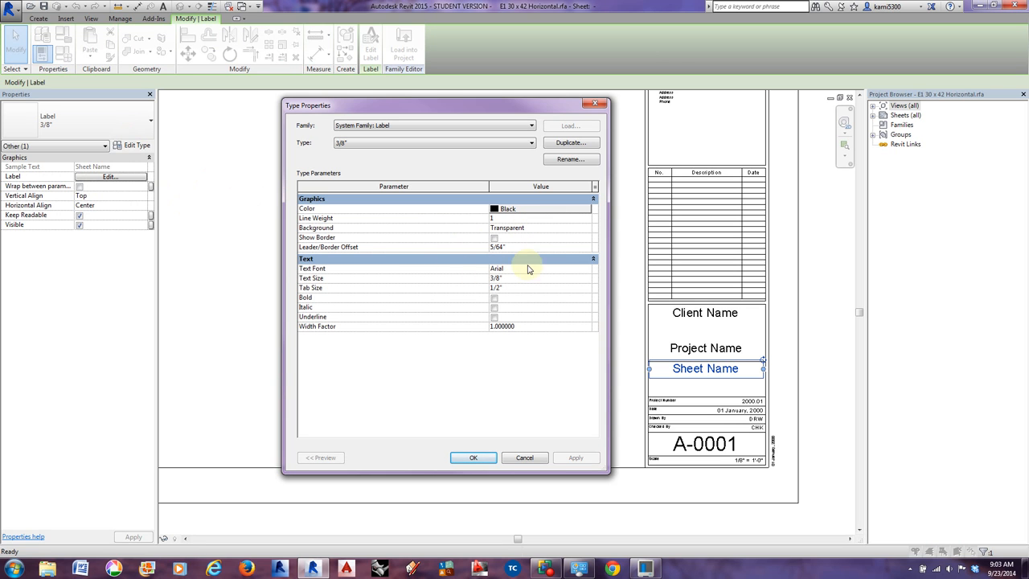
left_click(526, 457)
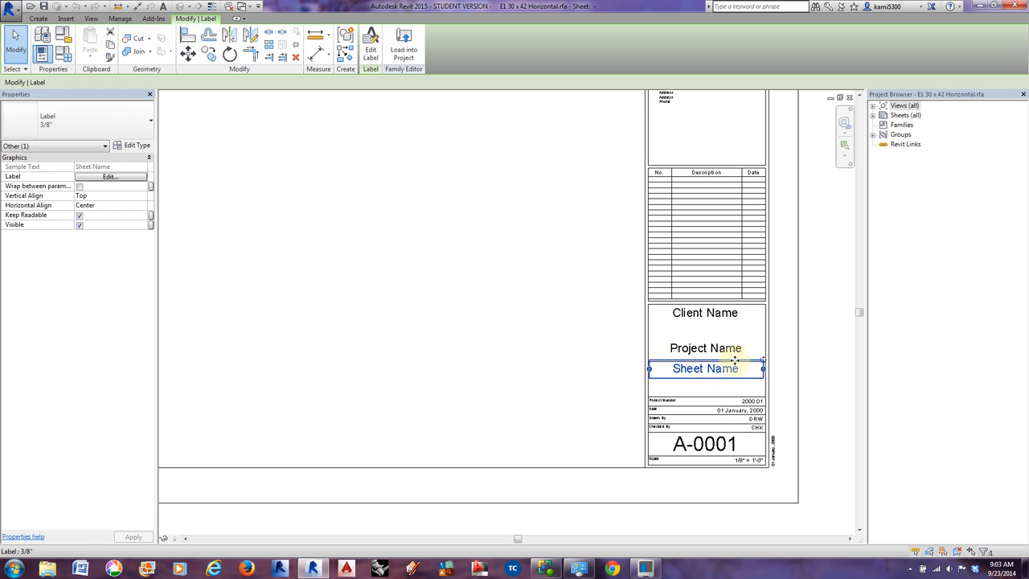
left_click(76, 131)
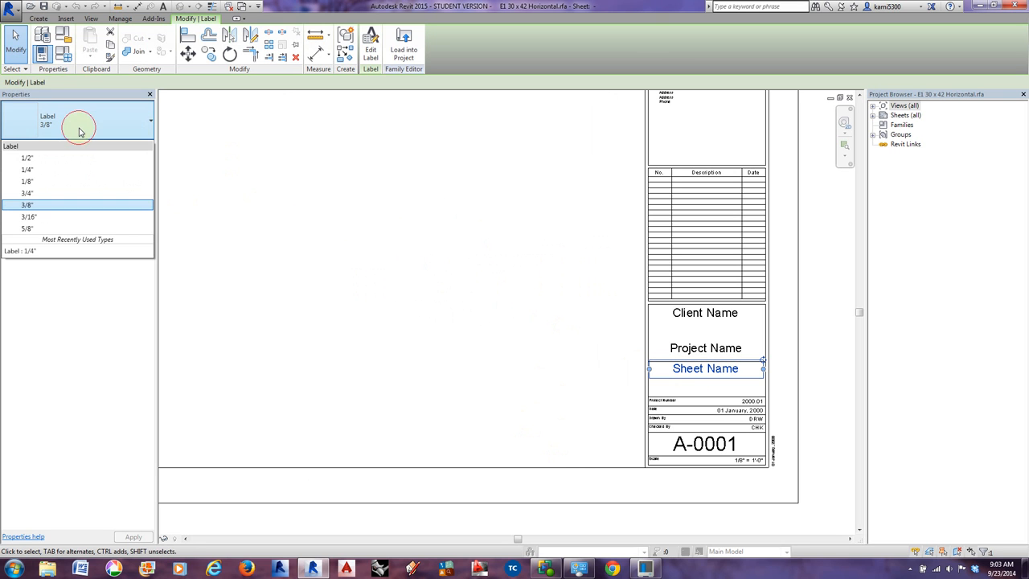
left_click(79, 131)
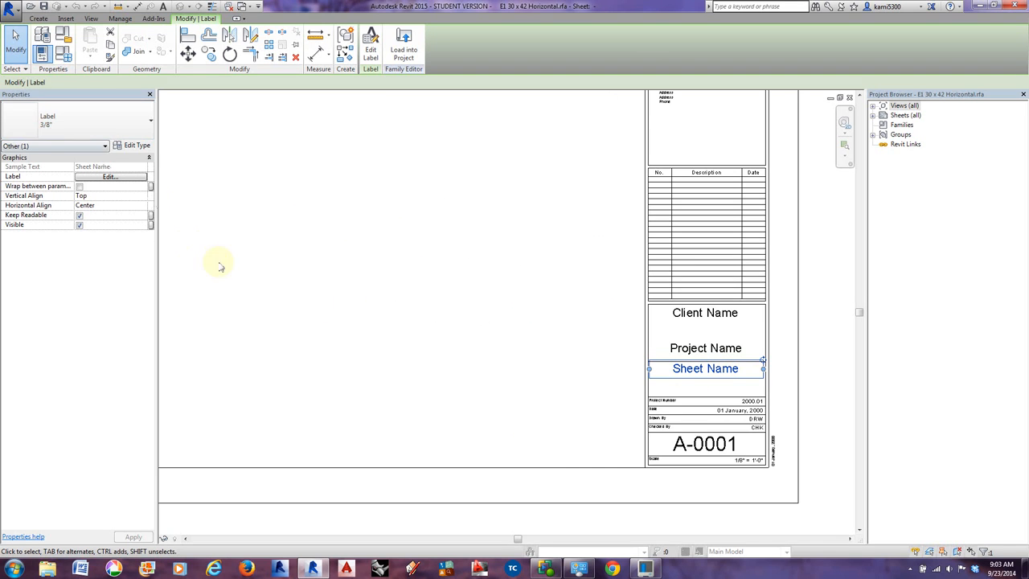
left_click(76, 127)
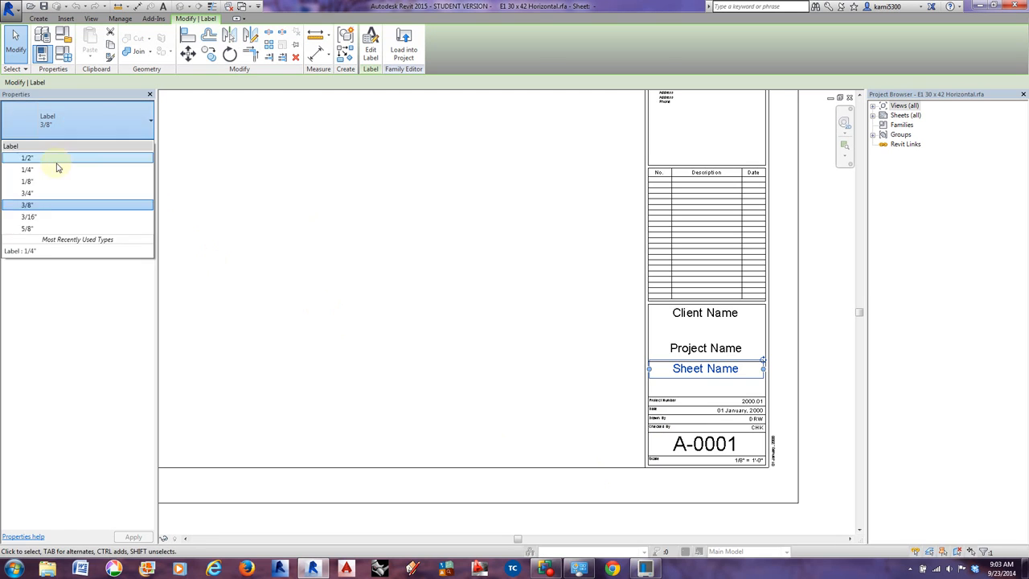
left_click(51, 204)
left_click(402, 287)
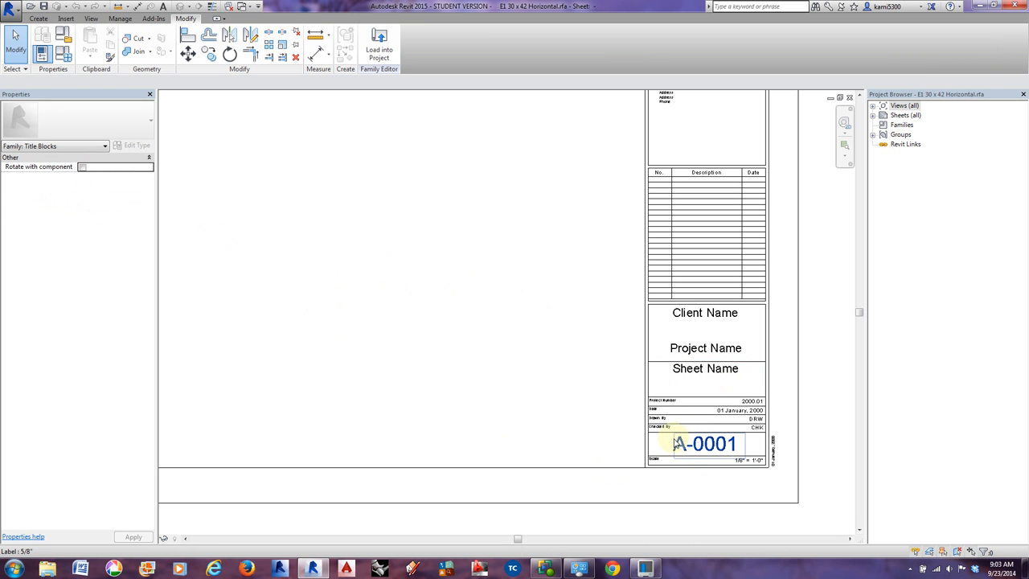
Delete all five consultant text notes from the titleblock.
scroll(611, 391, "down", 4)
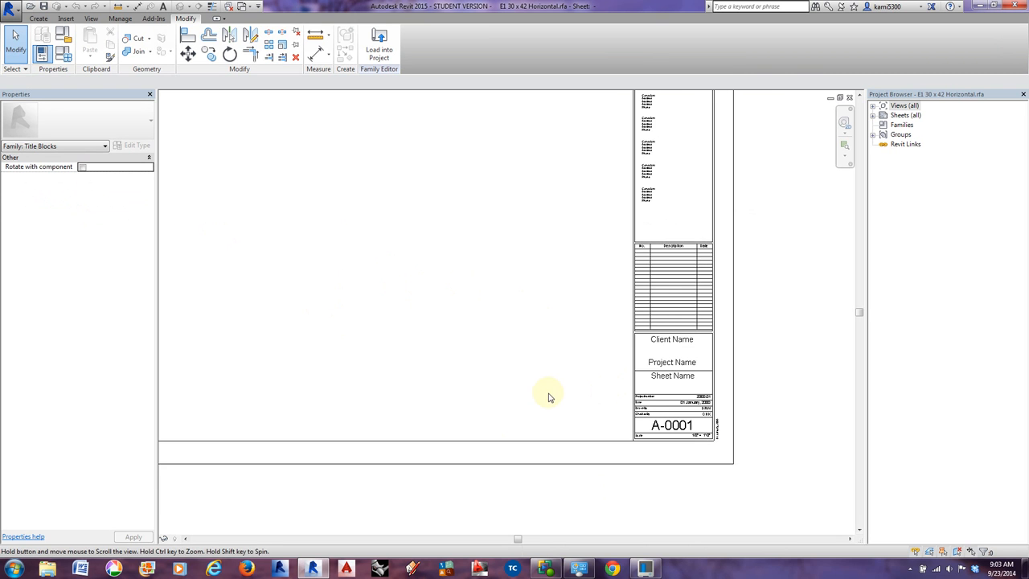
scroll(531, 399, "down", 3)
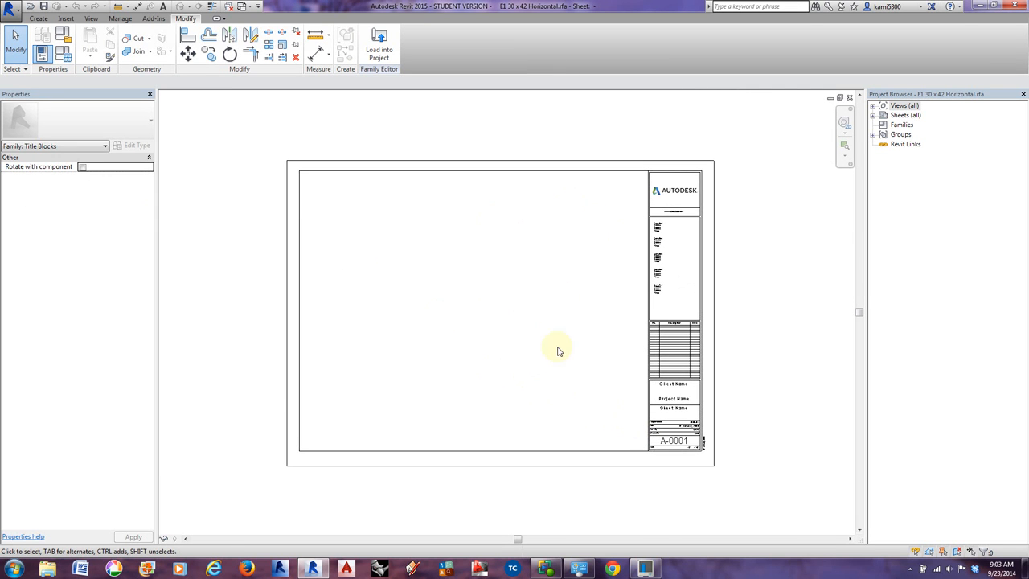
scroll(567, 320, "up", 2)
scroll(759, 191, "up", 3)
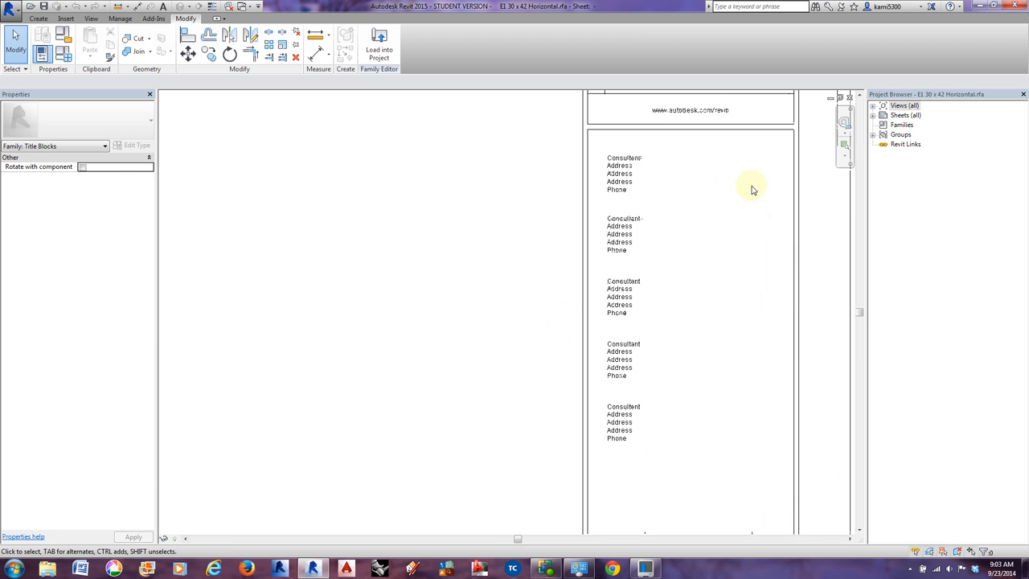
scroll(625, 165, "down", 2)
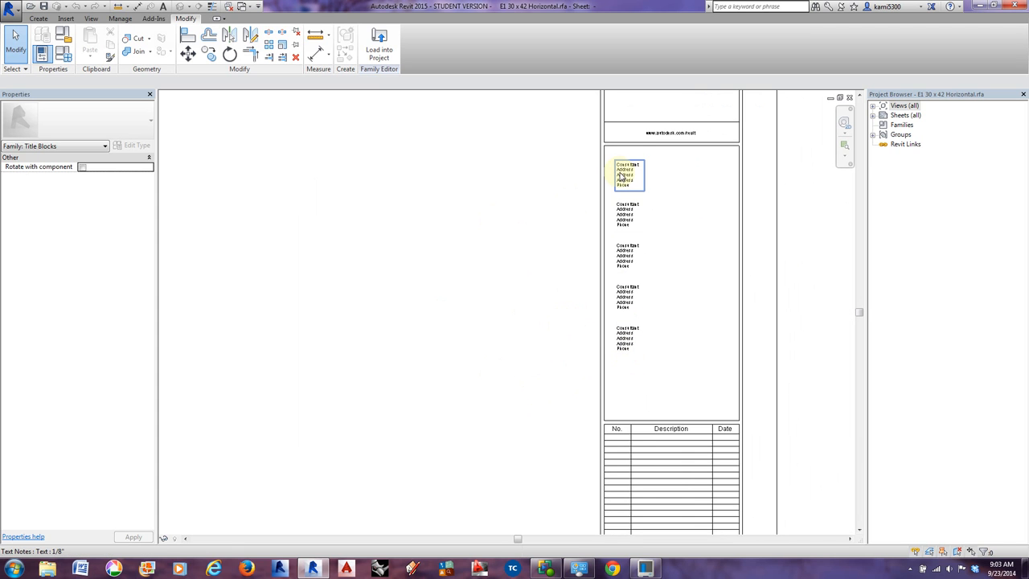
left_click_drag(643, 373, 616, 163)
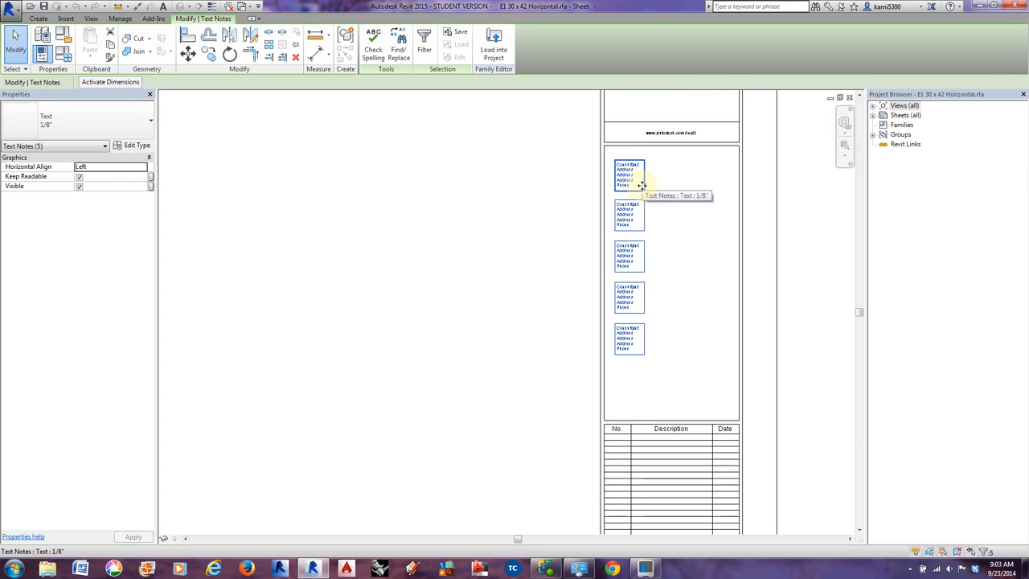
key("Delete")
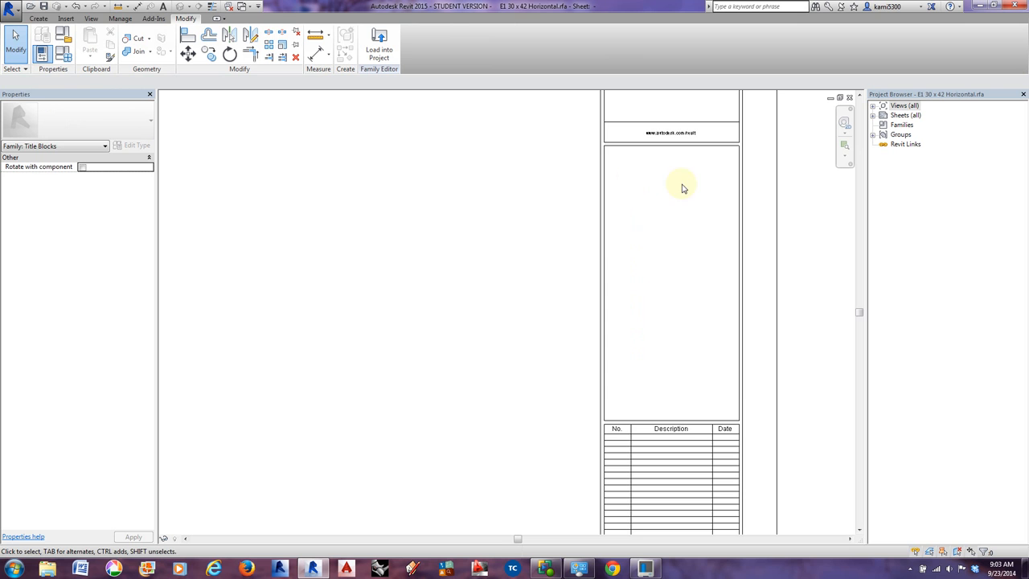
Delete the website text note and the Autodesk logo image from the titleblock's upper box.
scroll(608, 230, "down", 2)
scroll(655, 143, "up", 4)
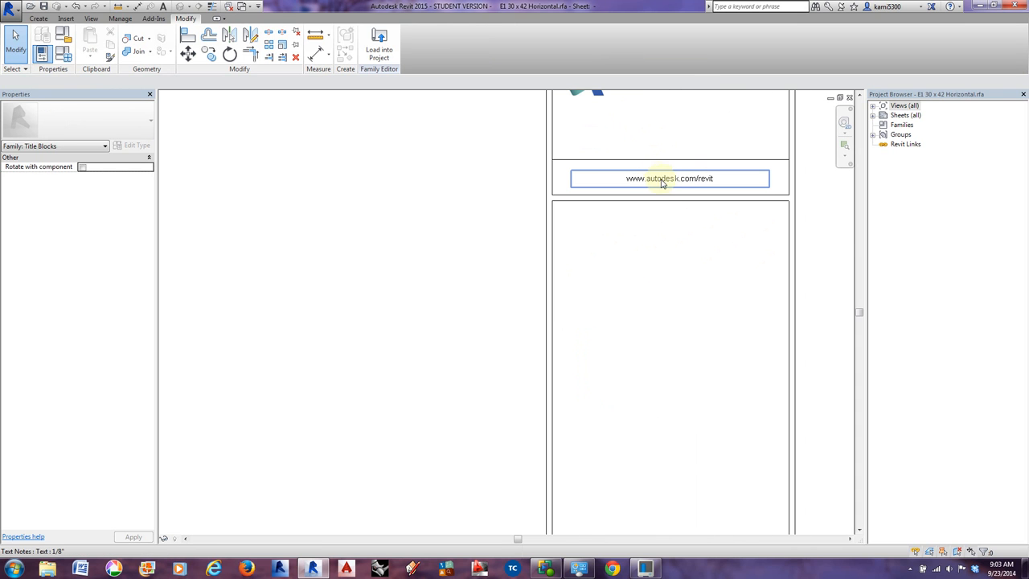
left_click(661, 183)
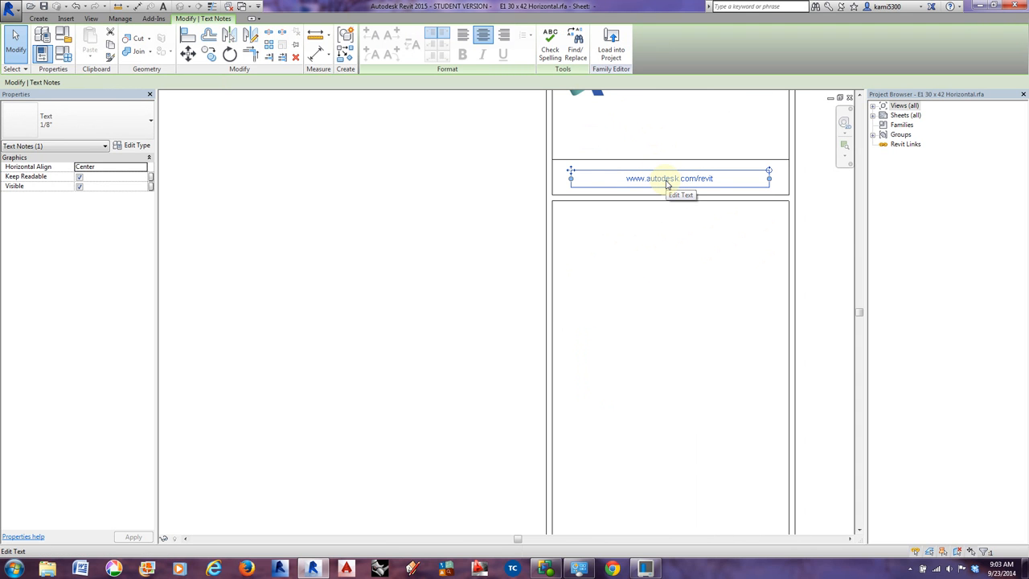
key("Delete")
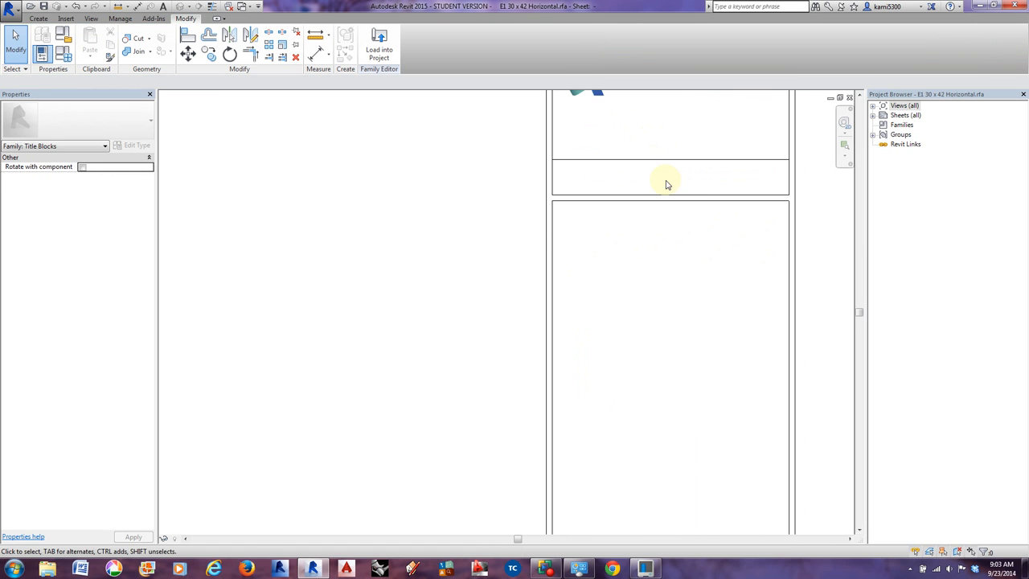
scroll(666, 185, "down", 3)
left_click(667, 223)
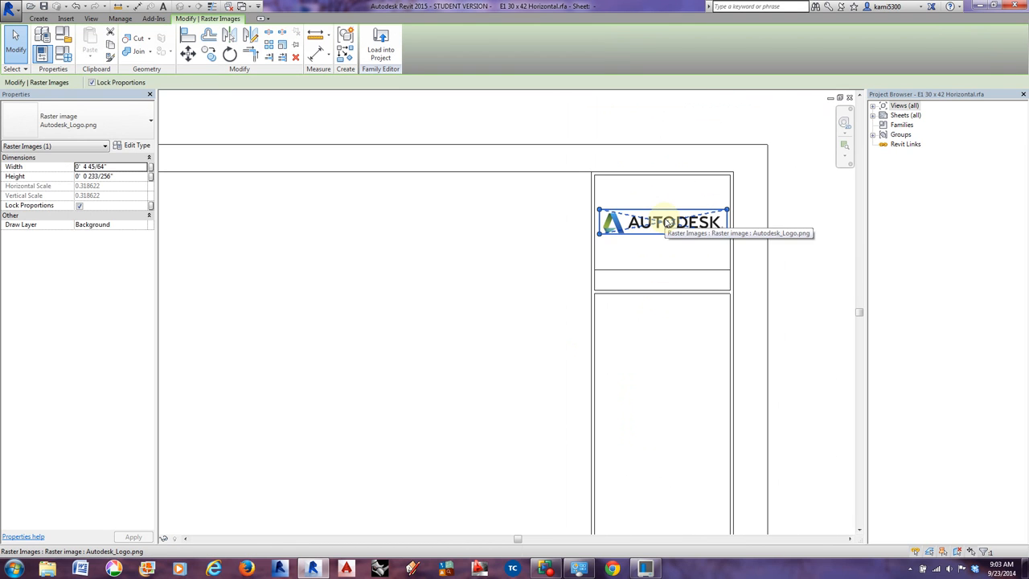
key("Delete")
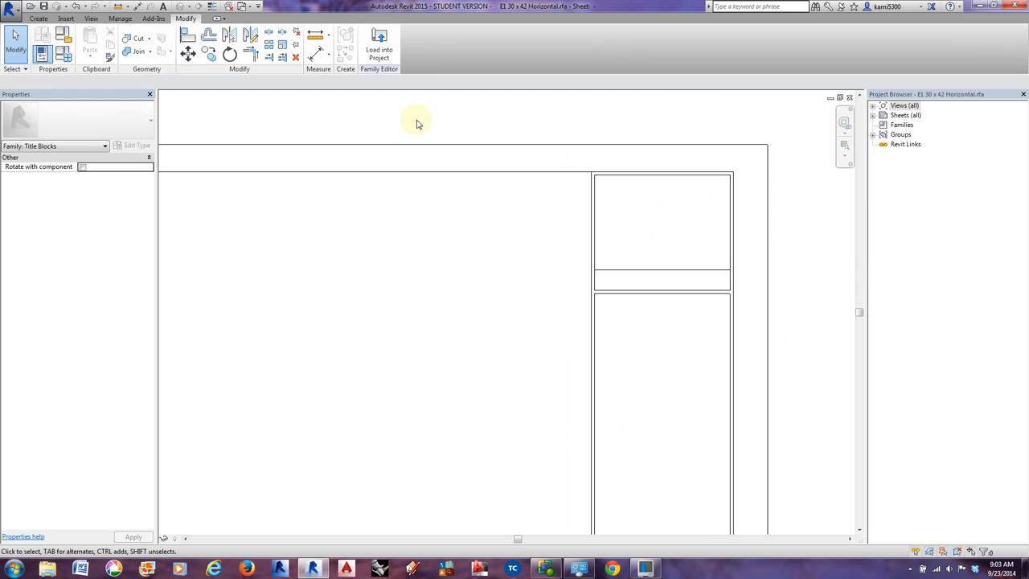
Import the image 1024px-University_of_Idaho_seal.svg and place it over the titleblock's empty logo box.
left_click(65, 17)
left_click(261, 44)
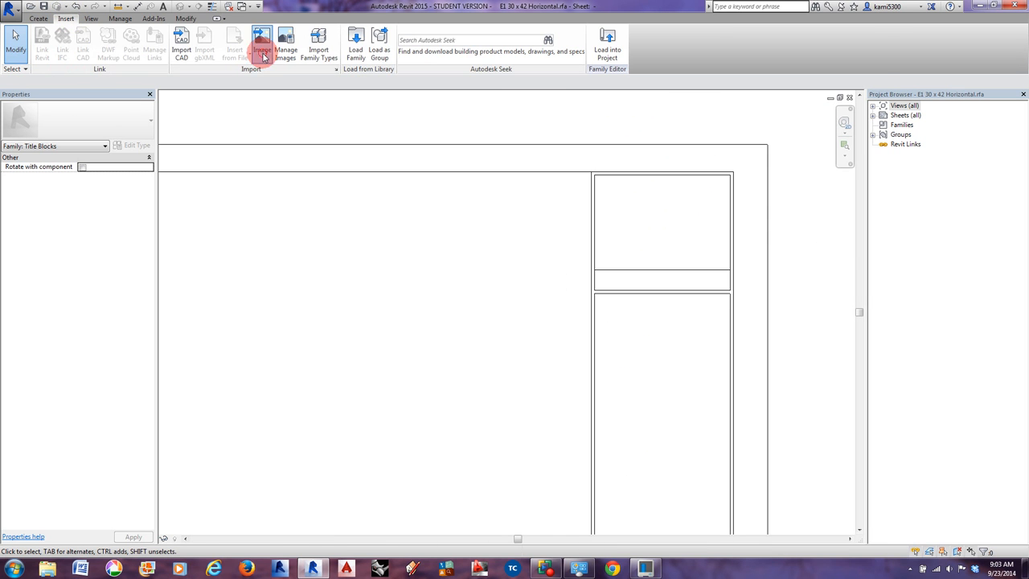
left_click(193, 121)
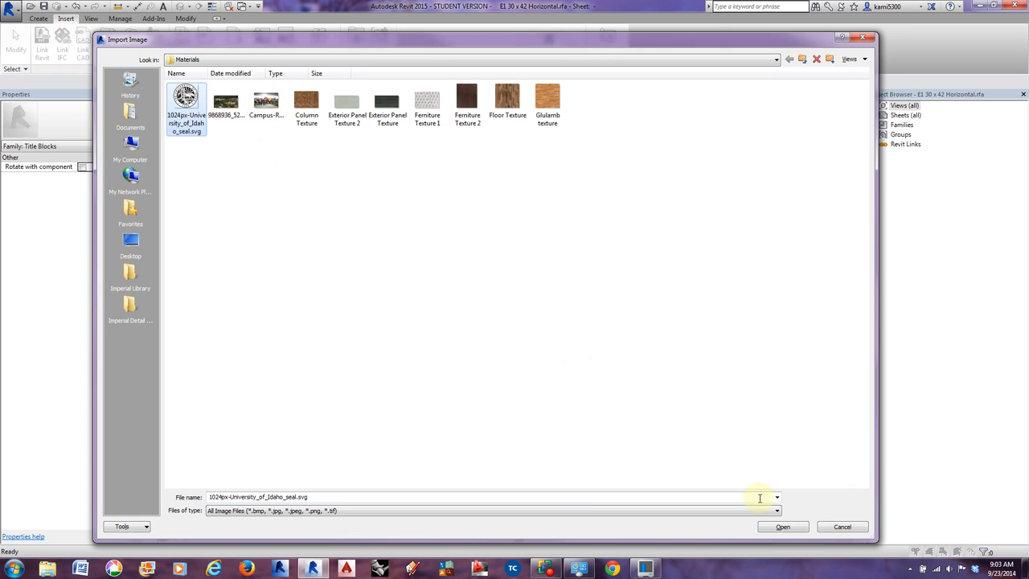
left_click(782, 526)
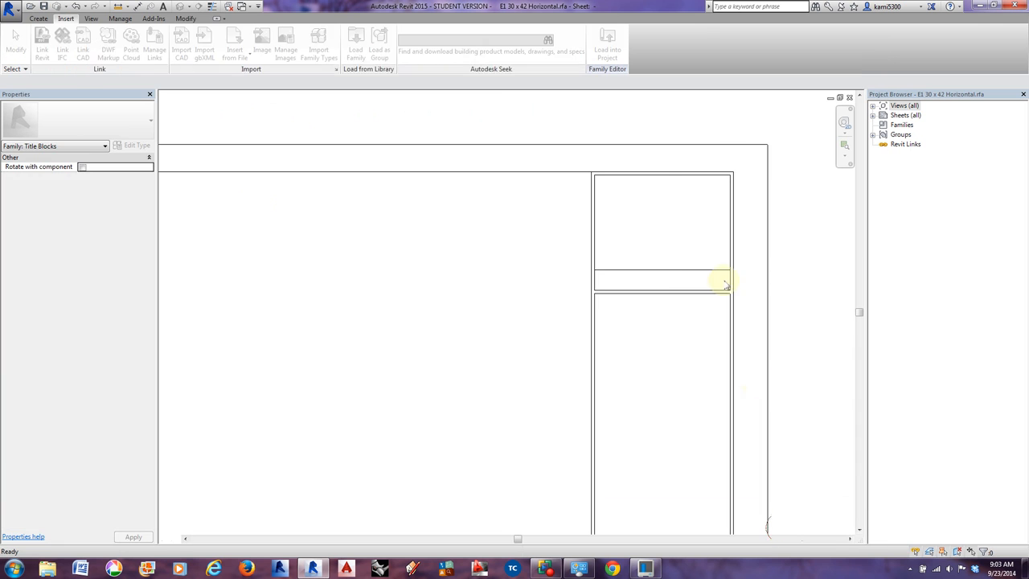
left_click(661, 245)
Shrink the University of Idaho seal proportionally and position it inside the titleblock's upper logo box.
scroll(667, 285, "down", 2)
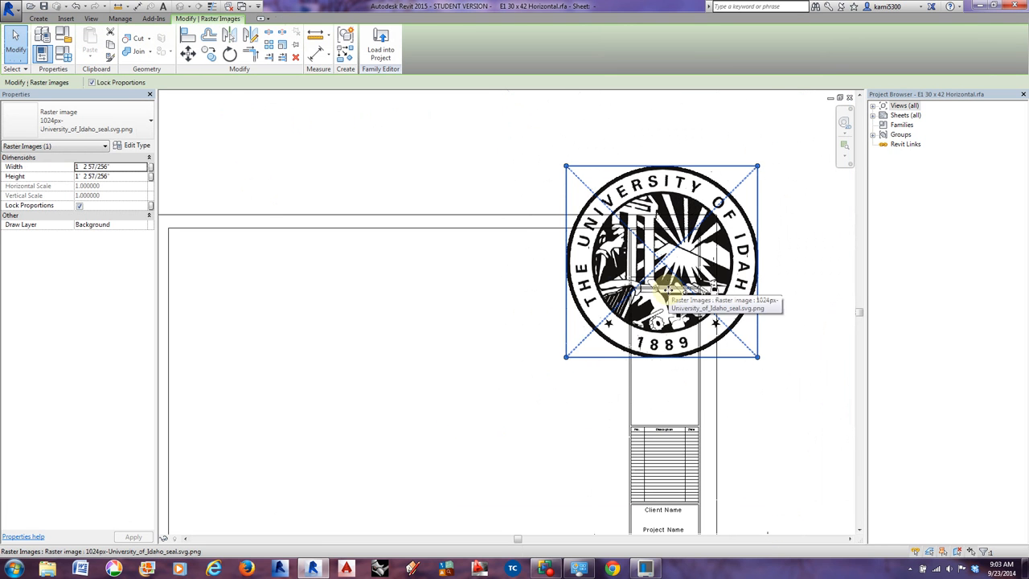
left_click_drag(760, 359, 712, 301)
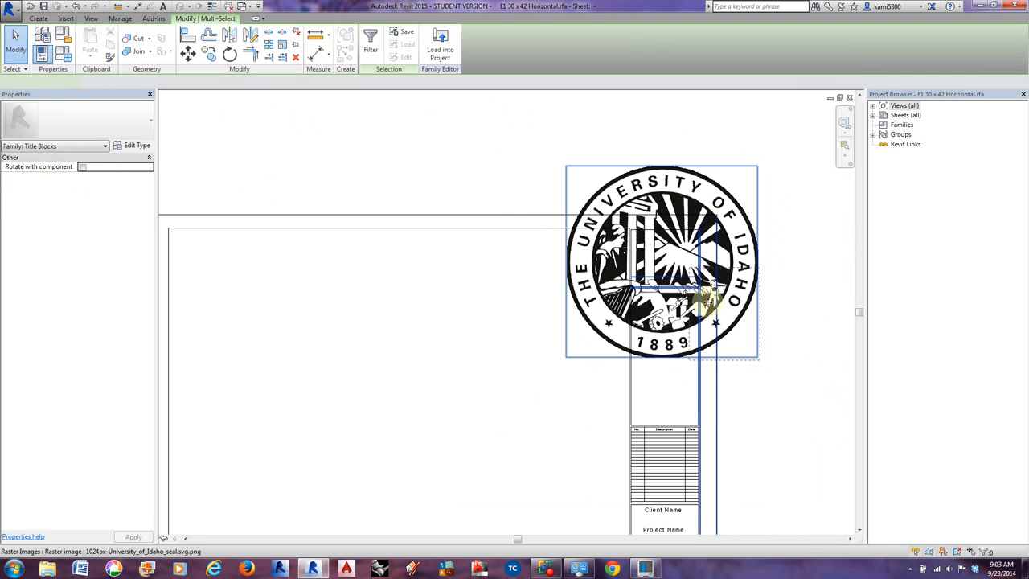
left_click(756, 358)
left_click_drag(756, 359, 632, 231)
left_click_drag(599, 197, 665, 259)
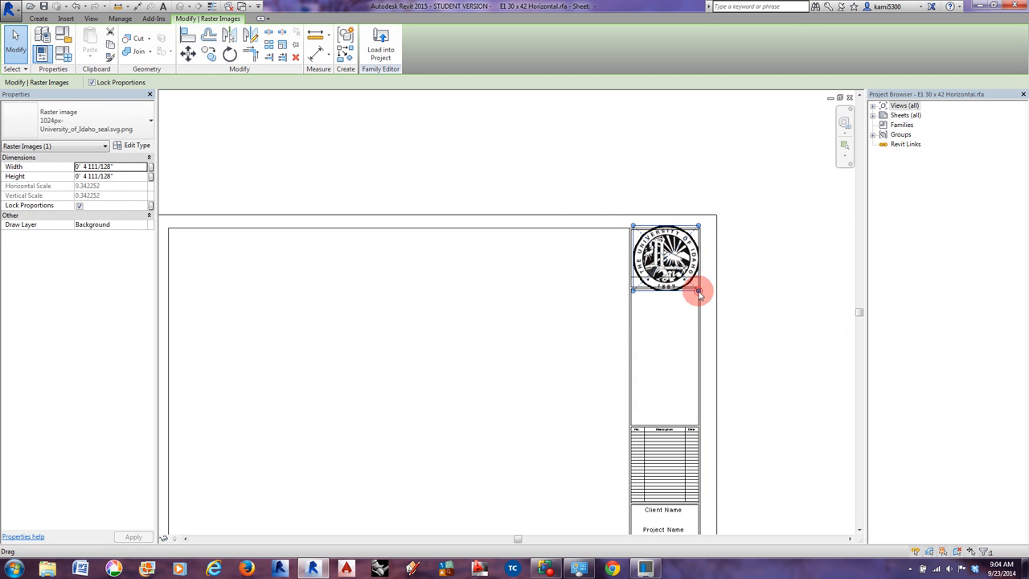
left_click_drag(697, 289, 664, 255)
scroll(665, 255, "up", 4)
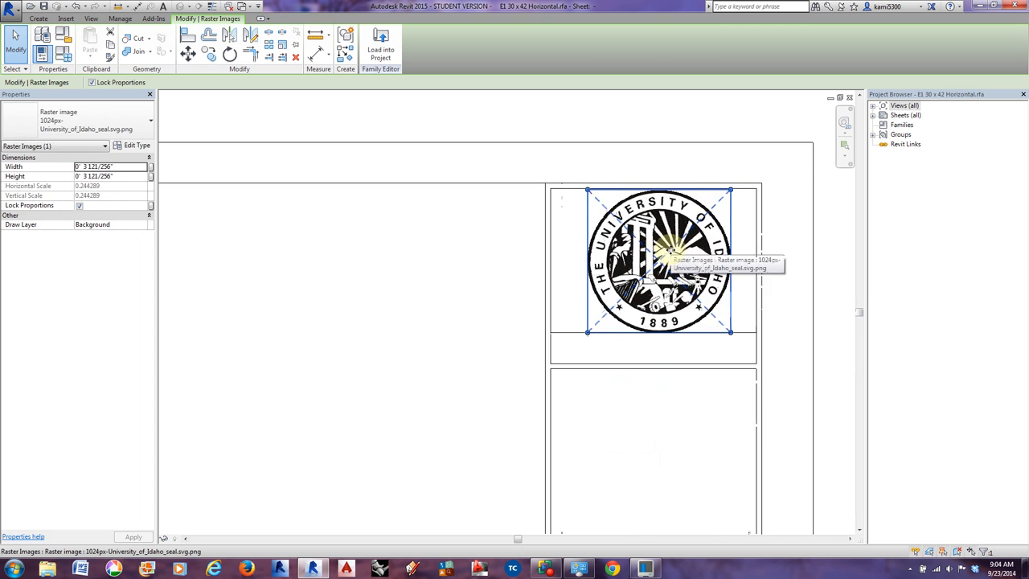
left_click_drag(587, 190, 602, 205)
left_click_drag(667, 270, 654, 260)
scroll(650, 264, "down", 3)
left_click(526, 302)
scroll(551, 268, "down", 5)
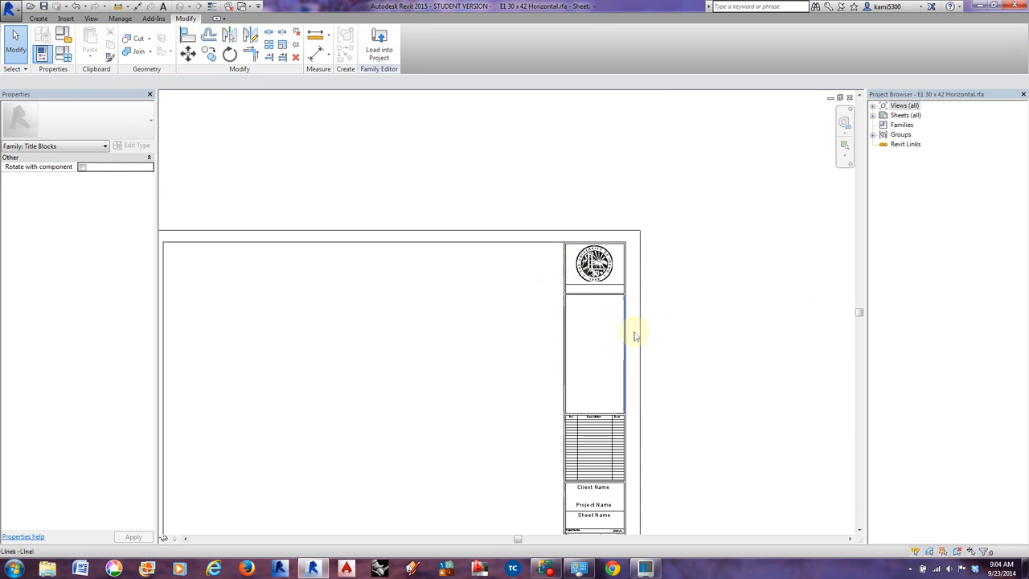
Delete the vertical date label outside the titleblock border beside the sheet number.
scroll(682, 341, "up", 5)
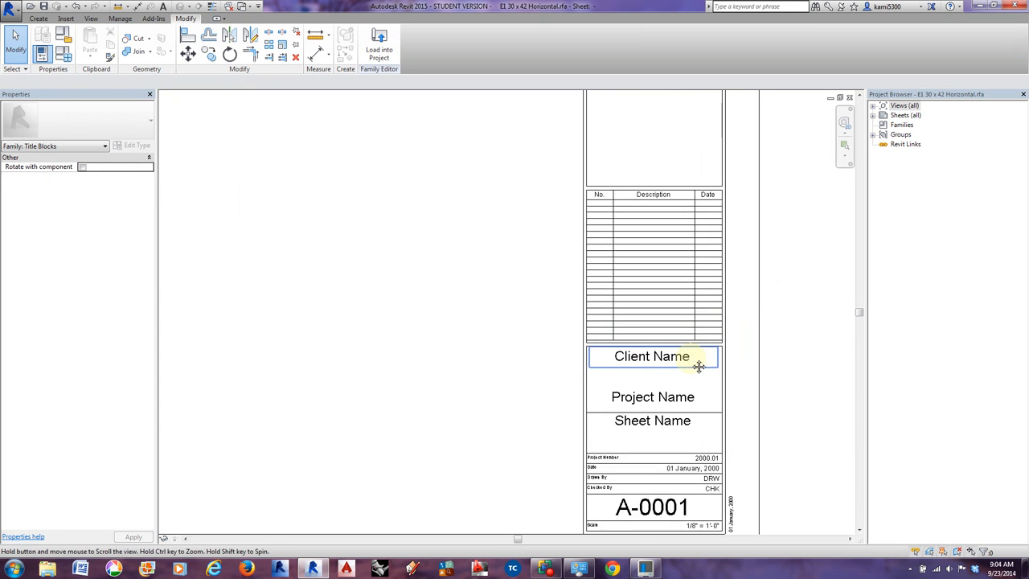
scroll(731, 482, "up", 4)
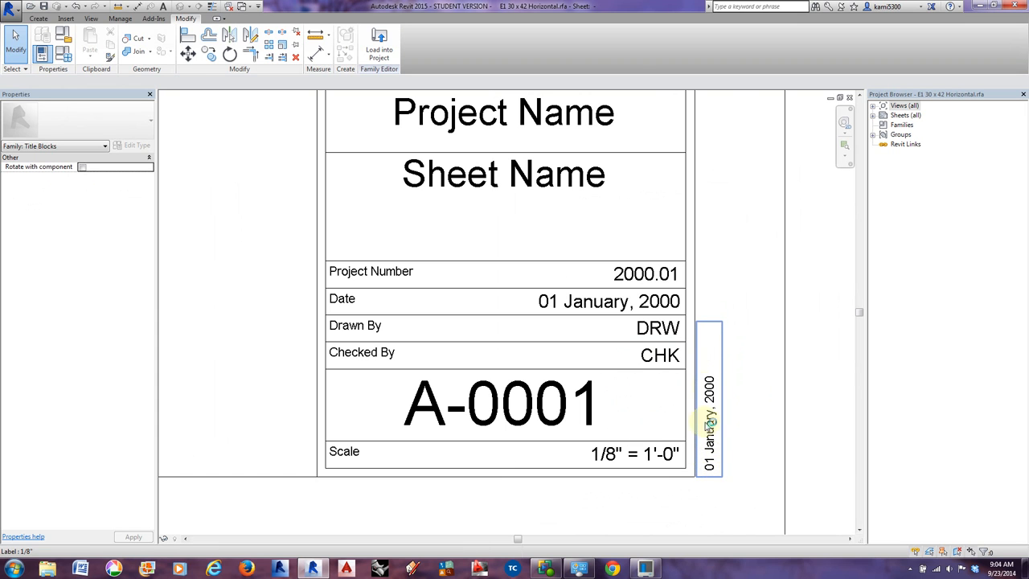
left_click(708, 462)
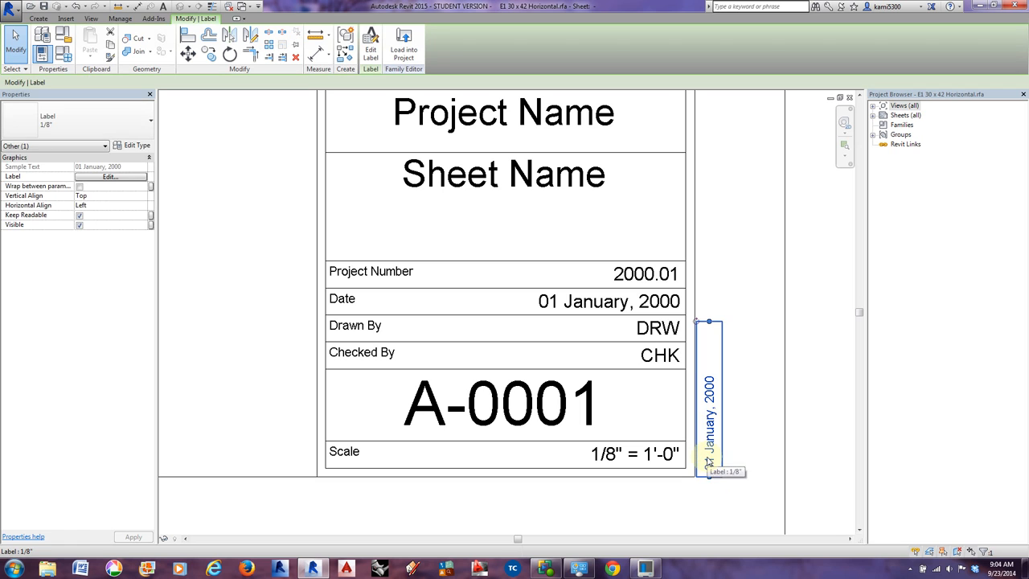
key("Delete")
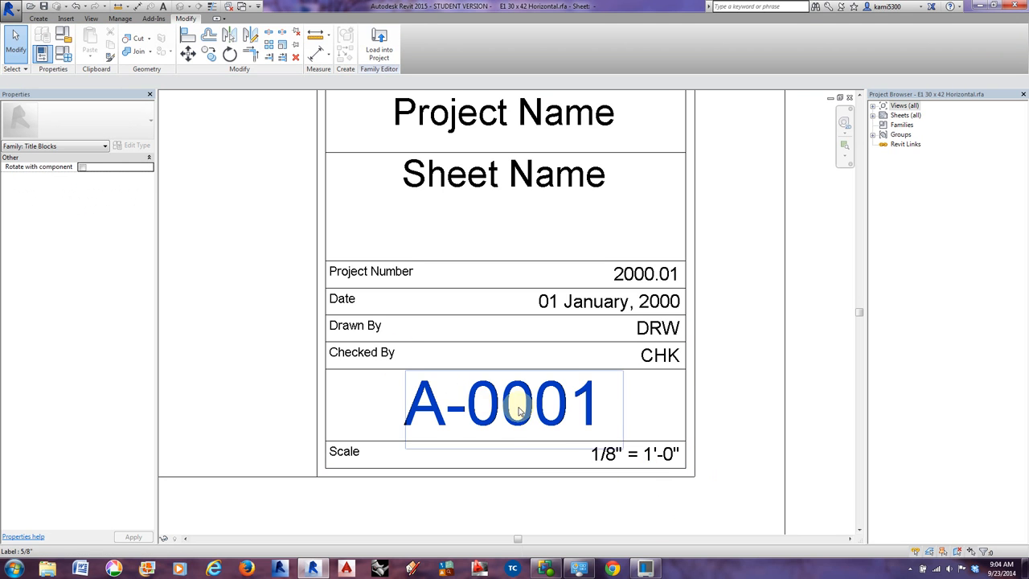
Save the titleblock family as "U of I Tiatl block" in the In Class Assignment 5 folder.
scroll(523, 394, "down", 4)
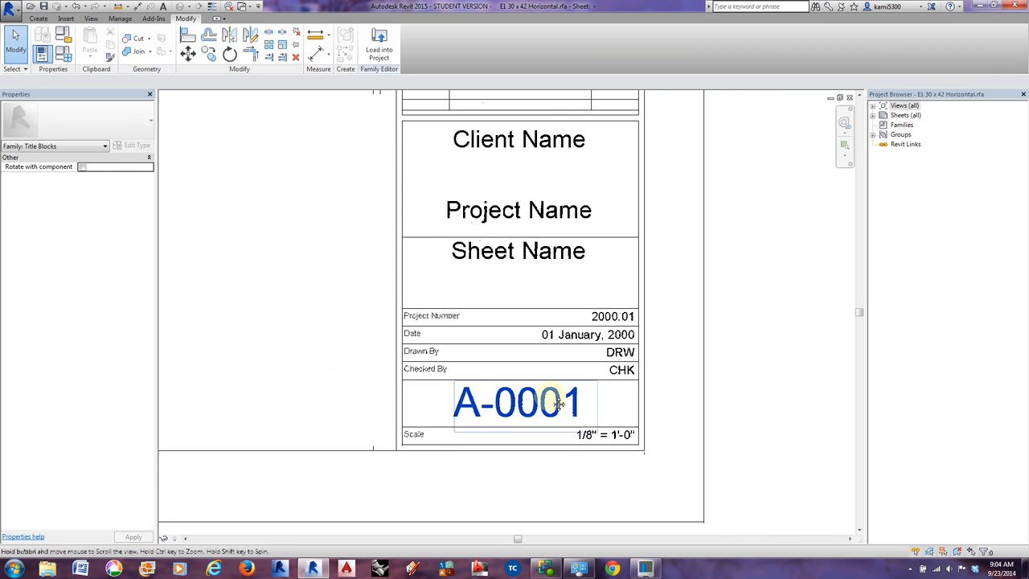
middle_click_drag(478, 290, 606, 450)
scroll(606, 450, "down", 2)
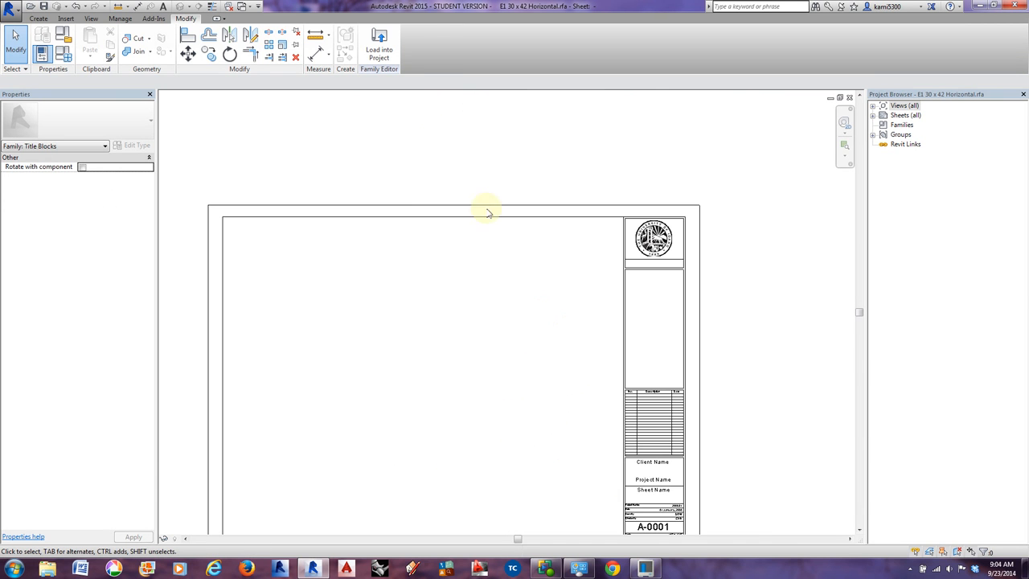
middle_click_drag(402, 260, 402, 201)
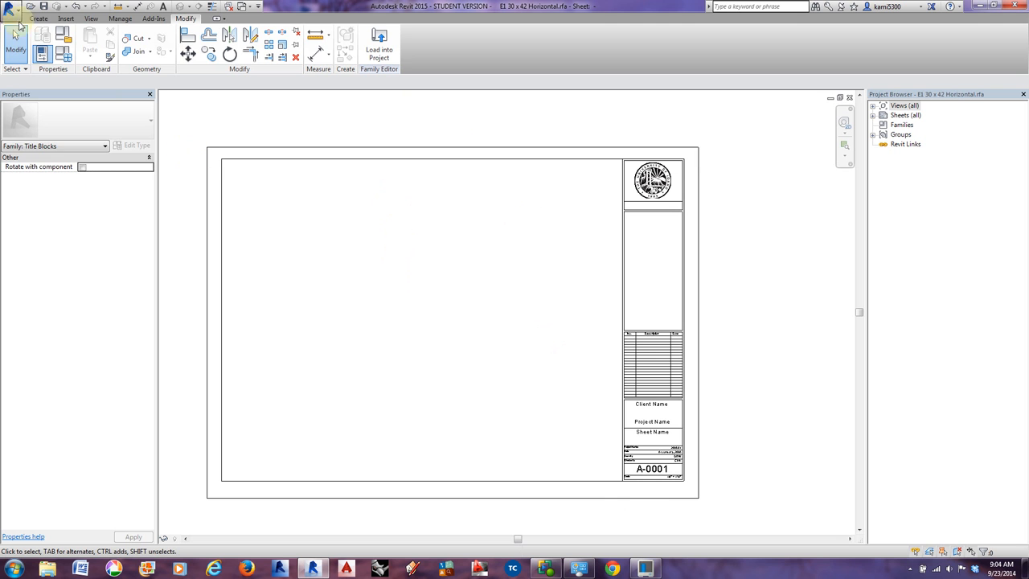
left_click(10, 11)
mouse_move(40, 131)
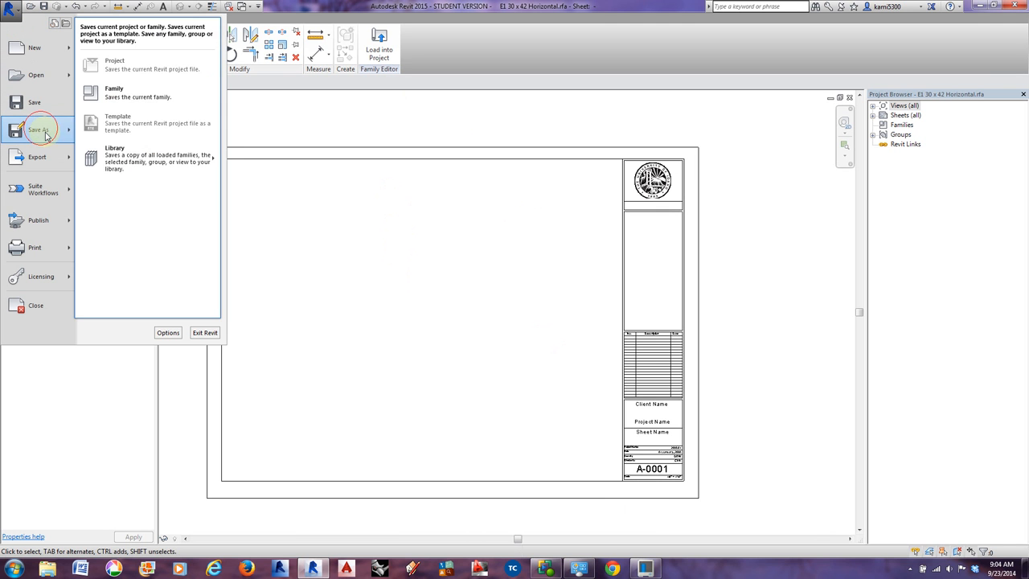
left_click(137, 97)
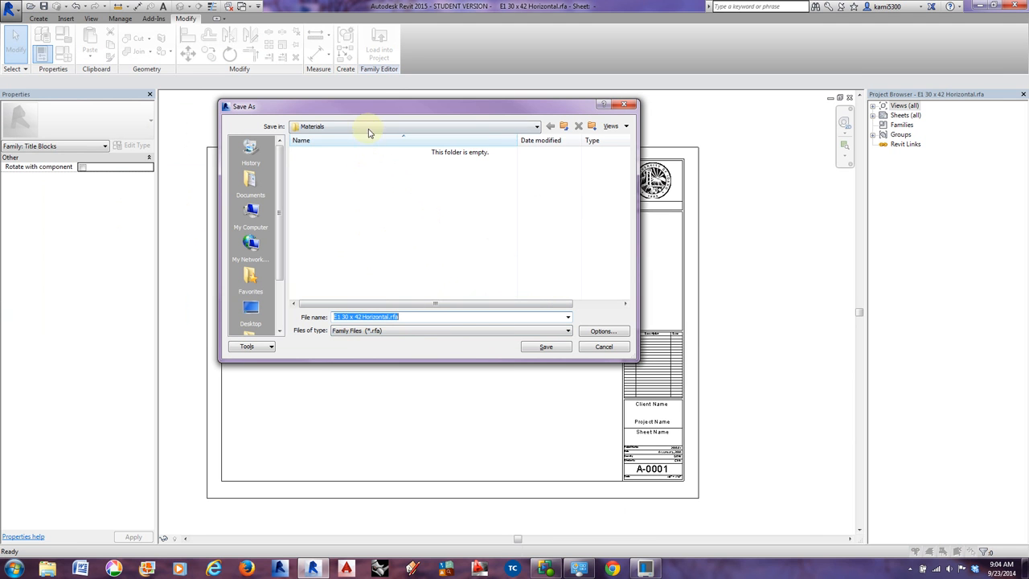
left_click(368, 128)
scroll(370, 157, "up", 1)
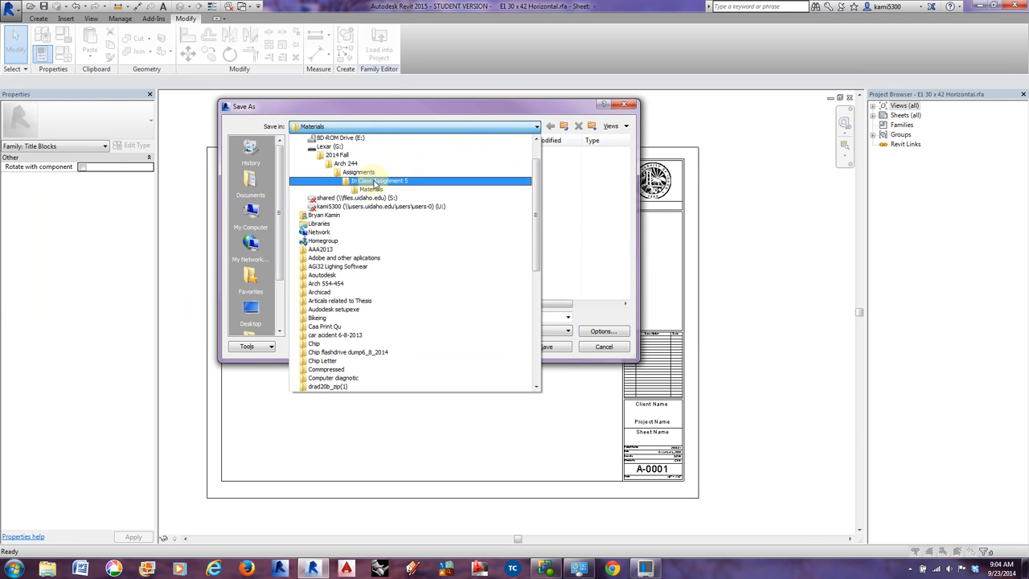
left_click(369, 185)
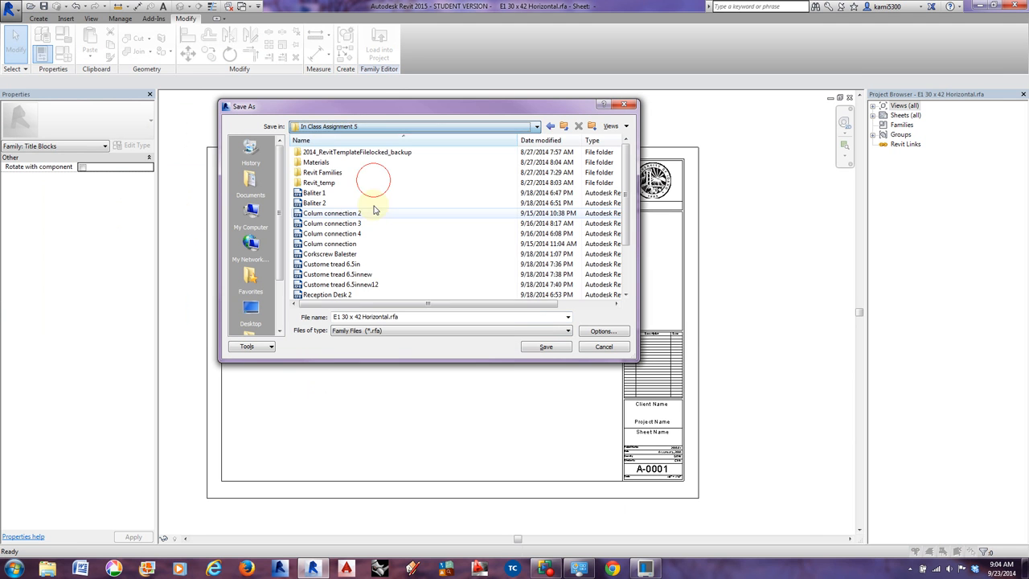
left_click(410, 316)
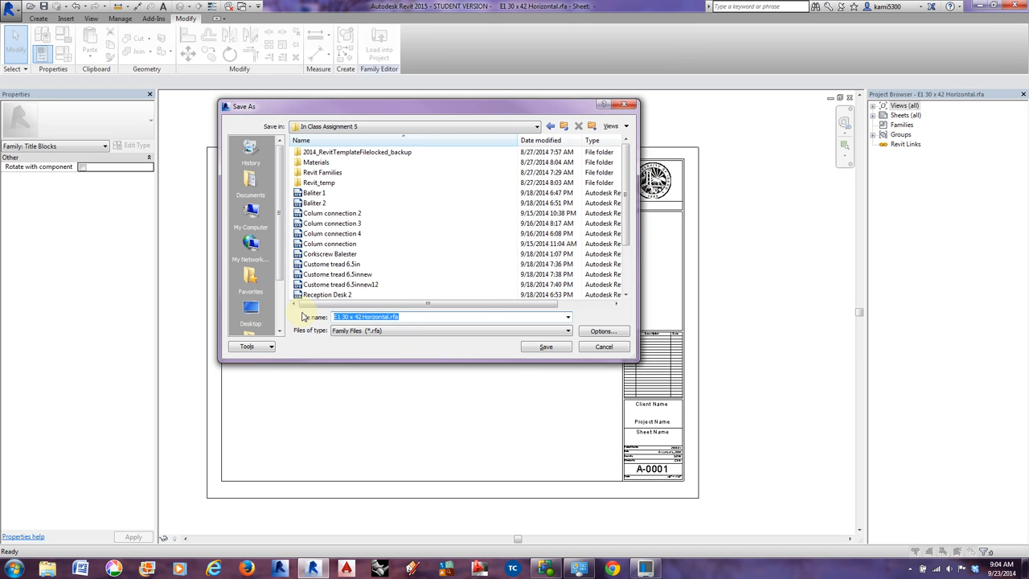
type("U of I Tiatl bloc")
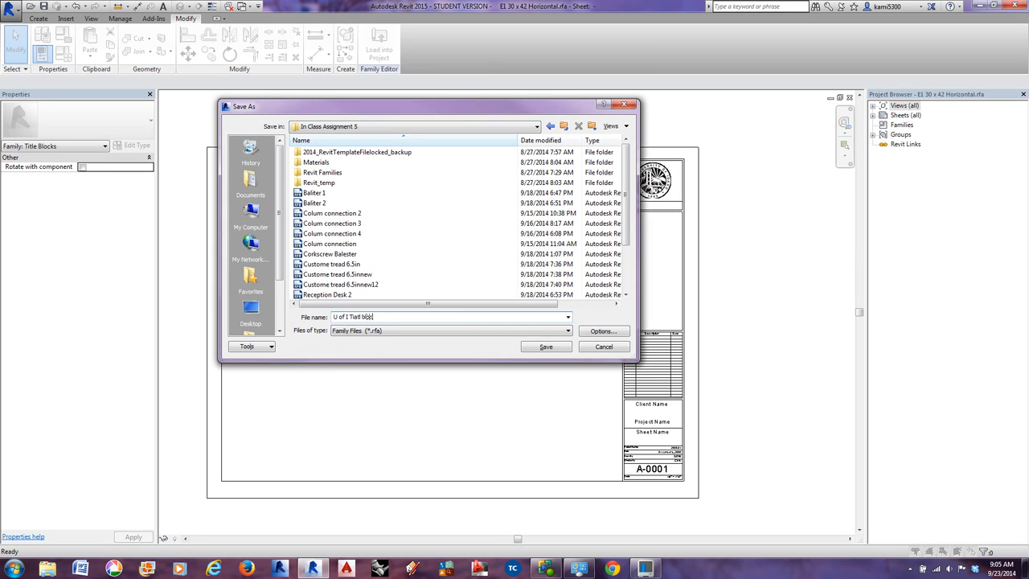
key("Return")
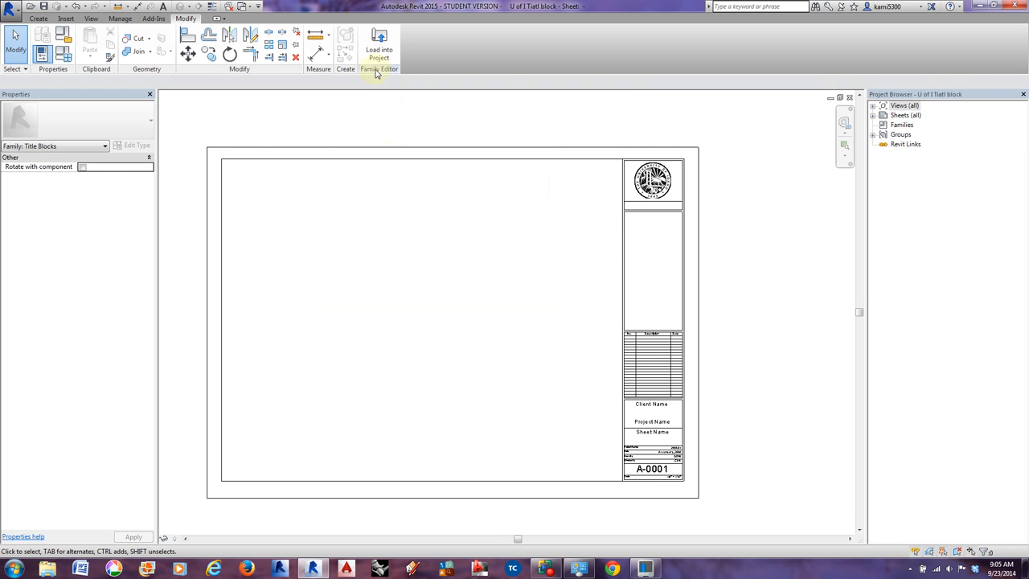
Load the titleblock family into the project and open sheet A101 - Unnamed.
left_click(380, 58)
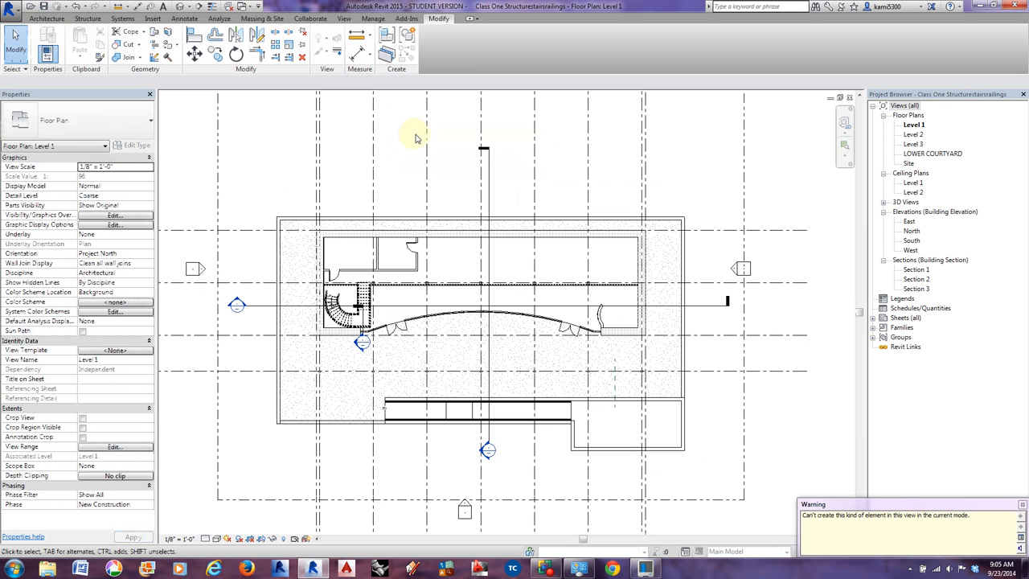
double_click(899, 318)
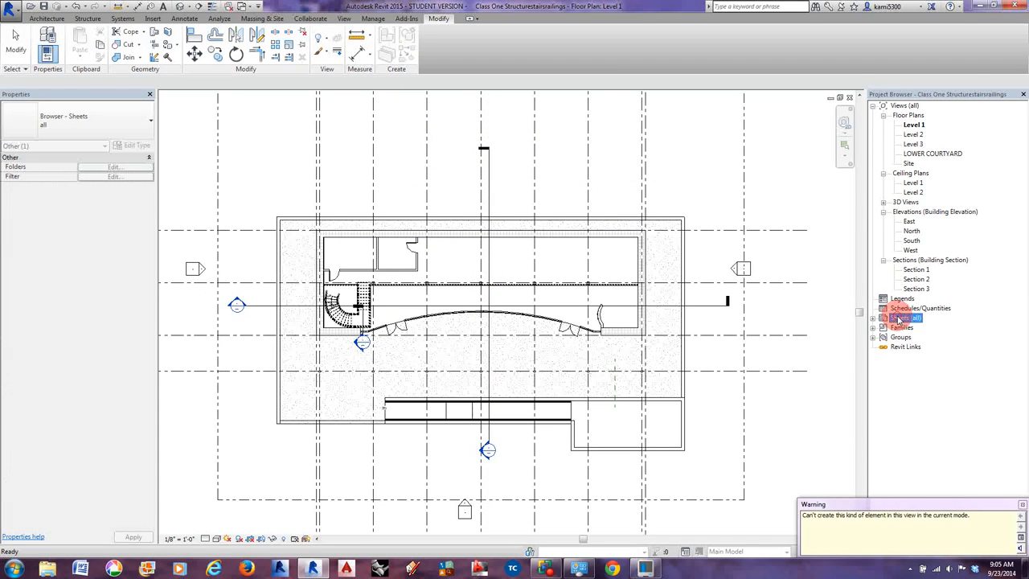
double_click(915, 328)
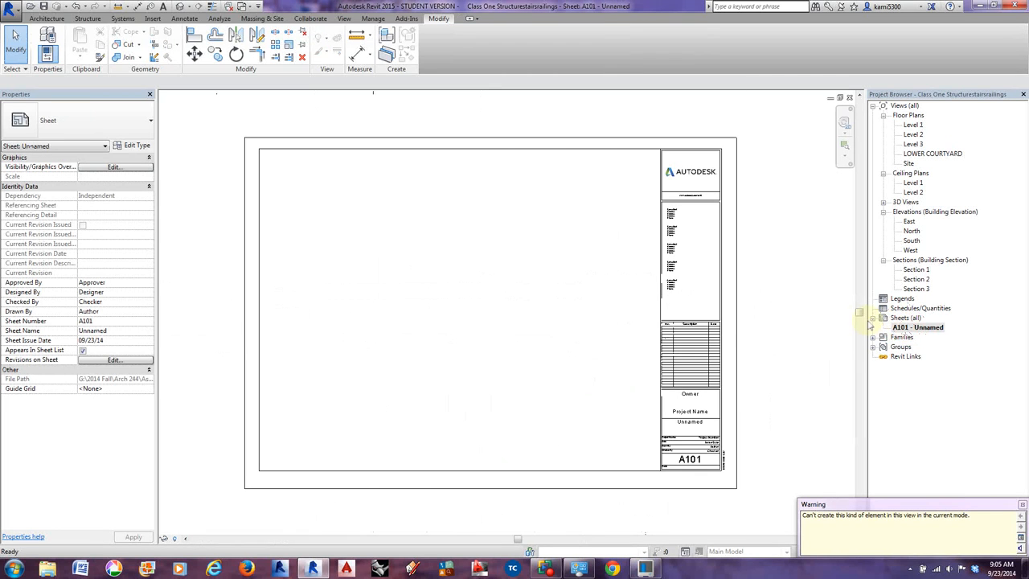
Change the sheet's titleblock to the E1 30x42 Horizontal type of the U of I Tiatl block family.
left_click(735, 271)
left_click(76, 121)
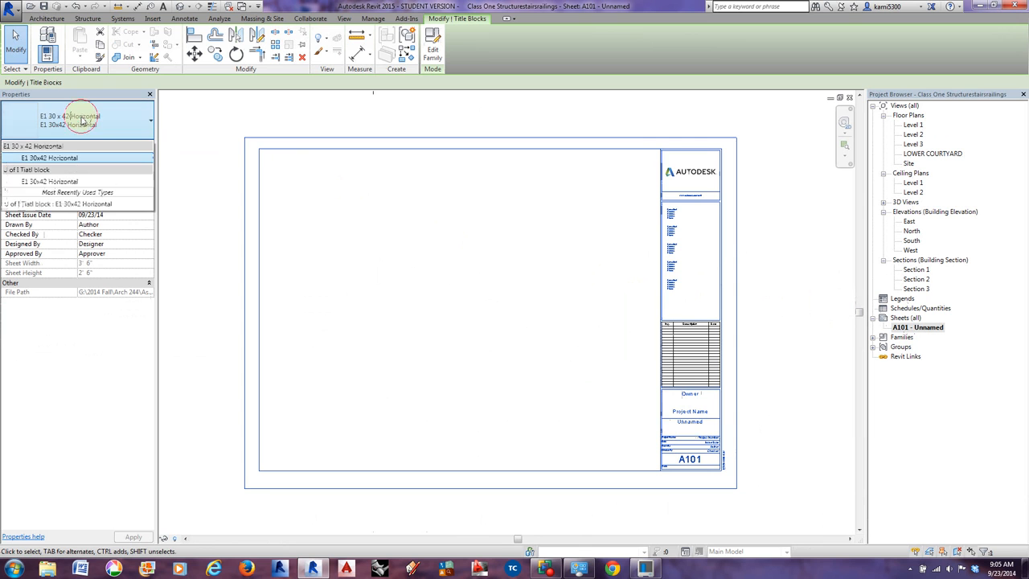
left_click(59, 182)
left_click(814, 302)
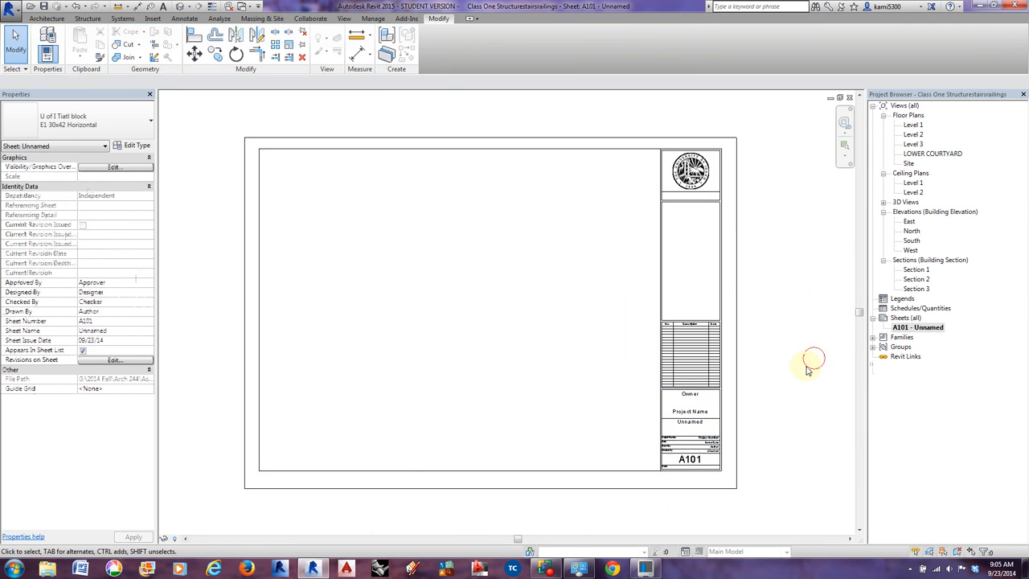
Set the titleblock's owner field to "Me".
scroll(686, 362, "up", 2)
scroll(657, 392, "down", 2)
middle_click_drag(579, 397, 608, 416)
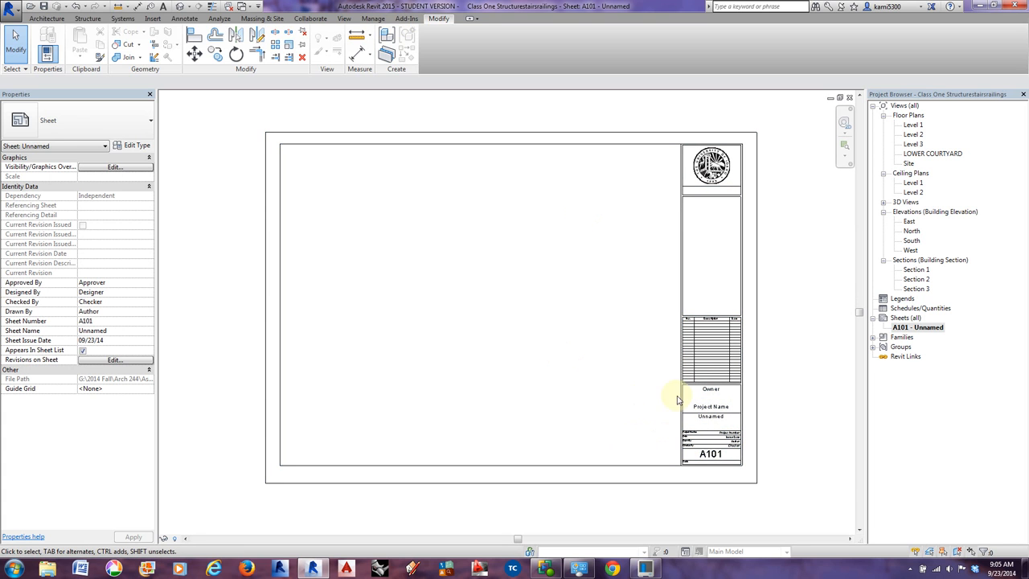
left_click(712, 390)
scroll(711, 388, "up", 4)
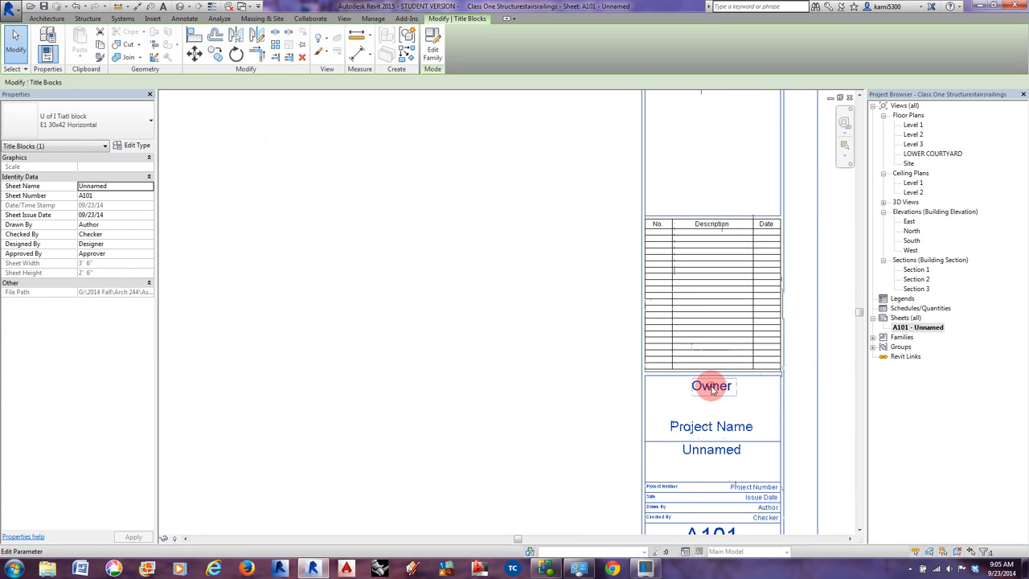
left_click(712, 389)
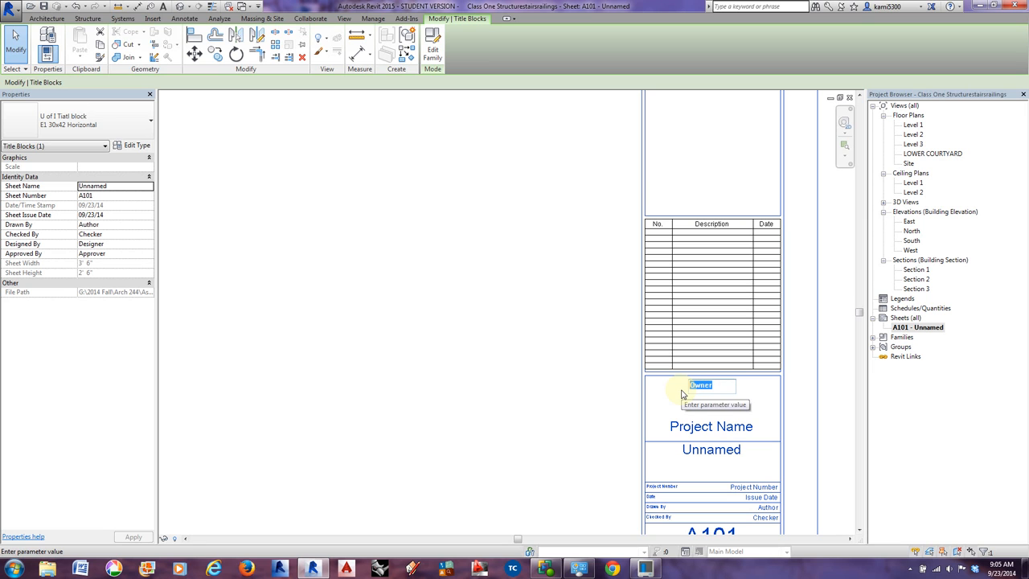
type("M")
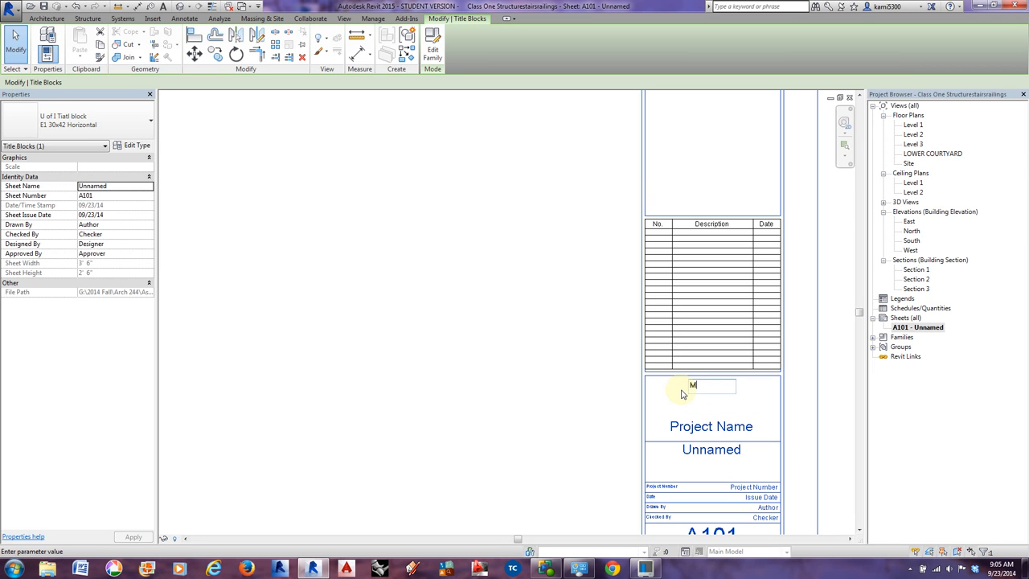
type("e")
left_click(521, 376)
scroll(523, 375, "down", 1)
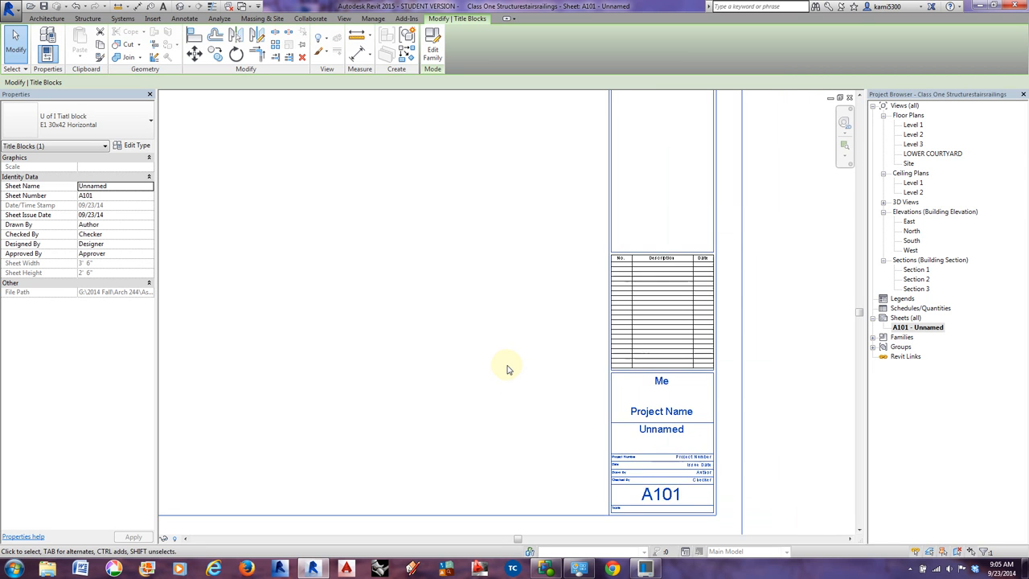
Set the titleblock's project name to "U of I cultural center".
middle_click_drag(523, 375, 563, 381)
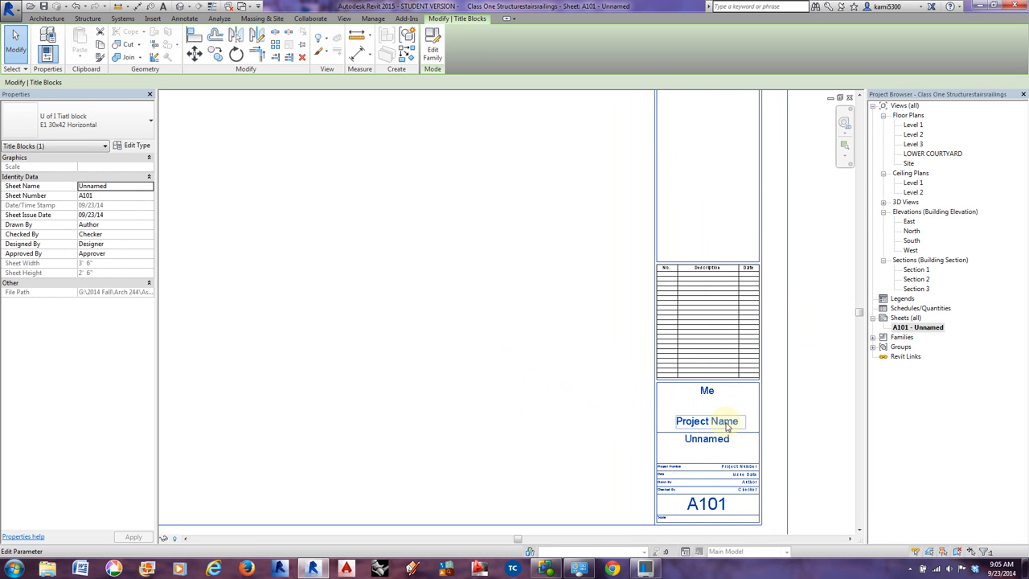
left_click(720, 420)
type("U")
type(" of I cultural center")
left_click(568, 424)
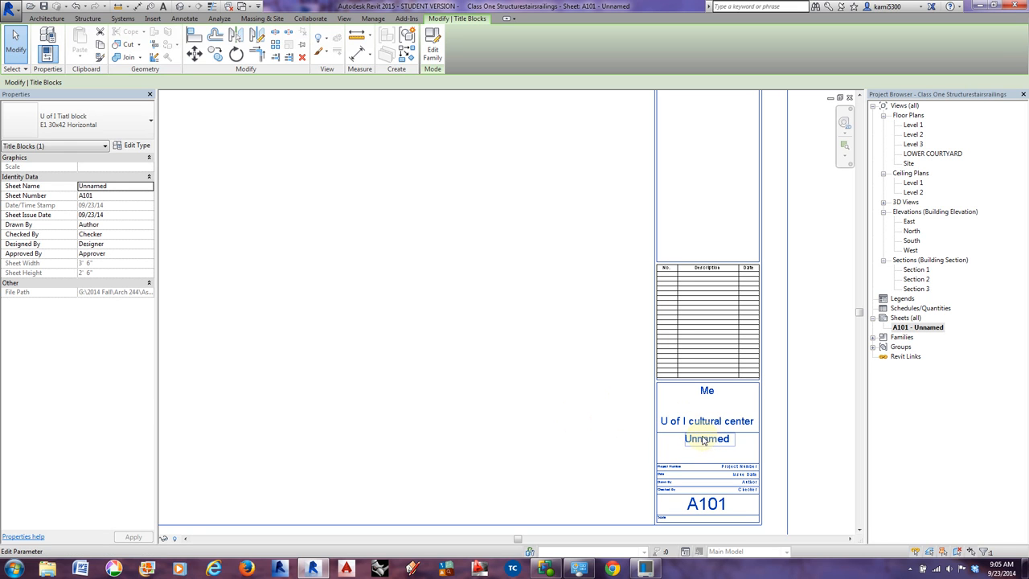
Rename sheet A101 to "Architectural floor 1".
double_click(918, 328)
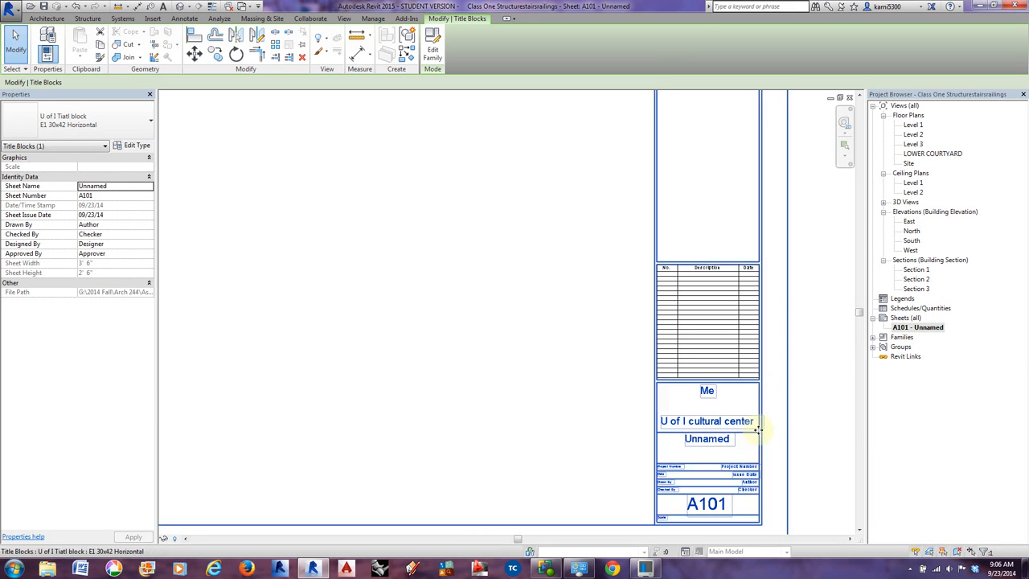
right_click(928, 330)
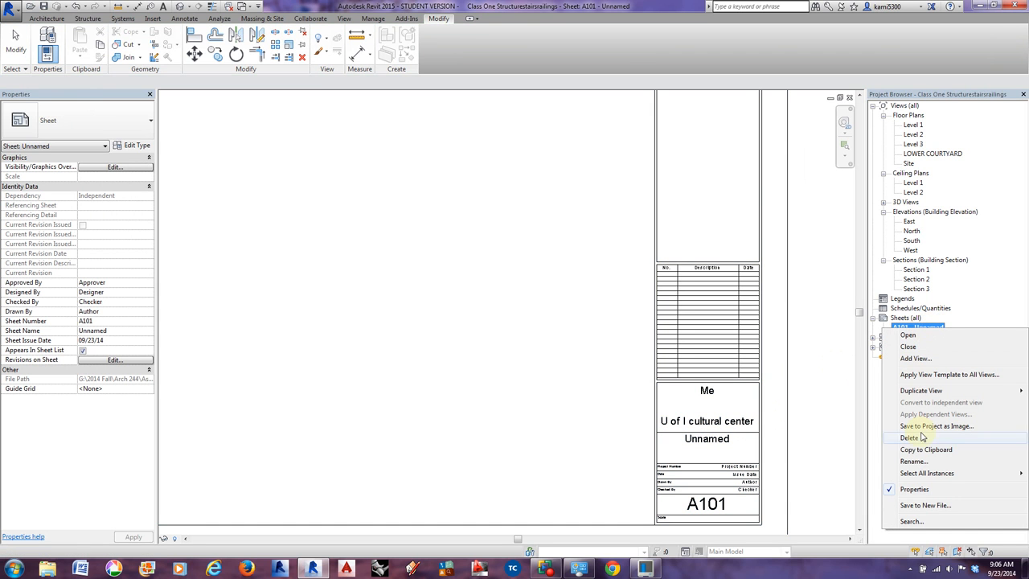
left_click(914, 461)
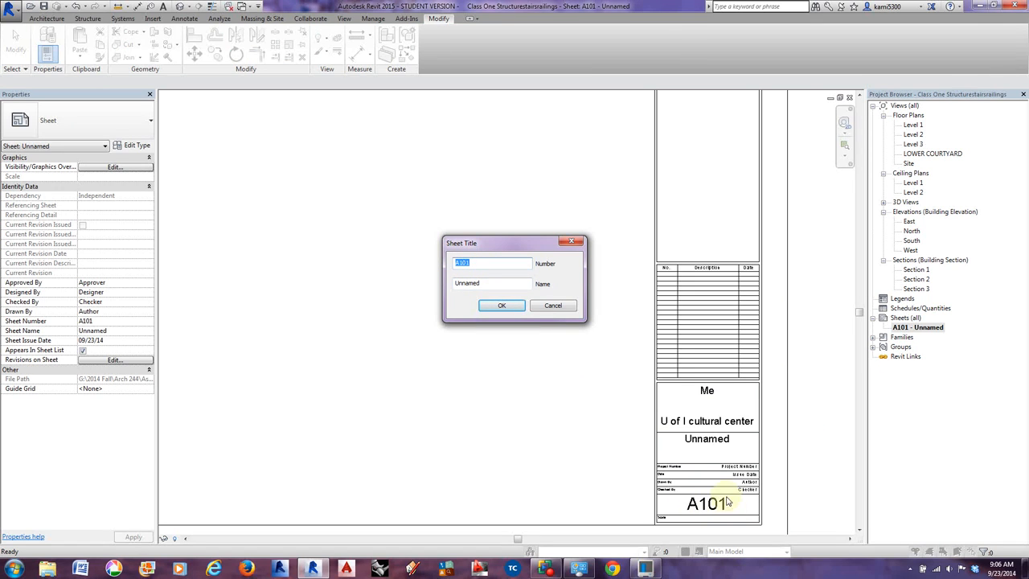
double_click(486, 283)
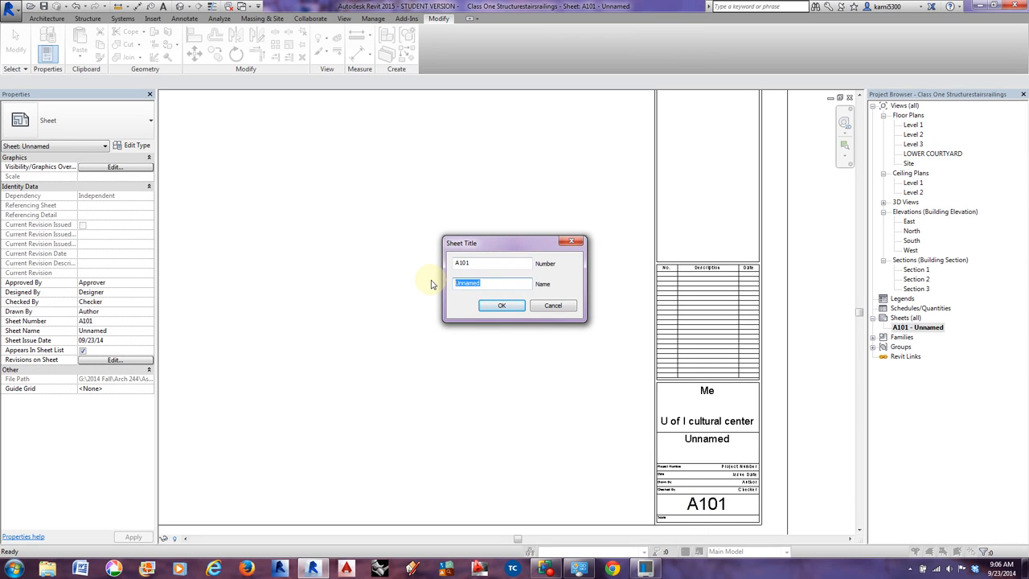
type("Architectural floor 1")
left_click(513, 306)
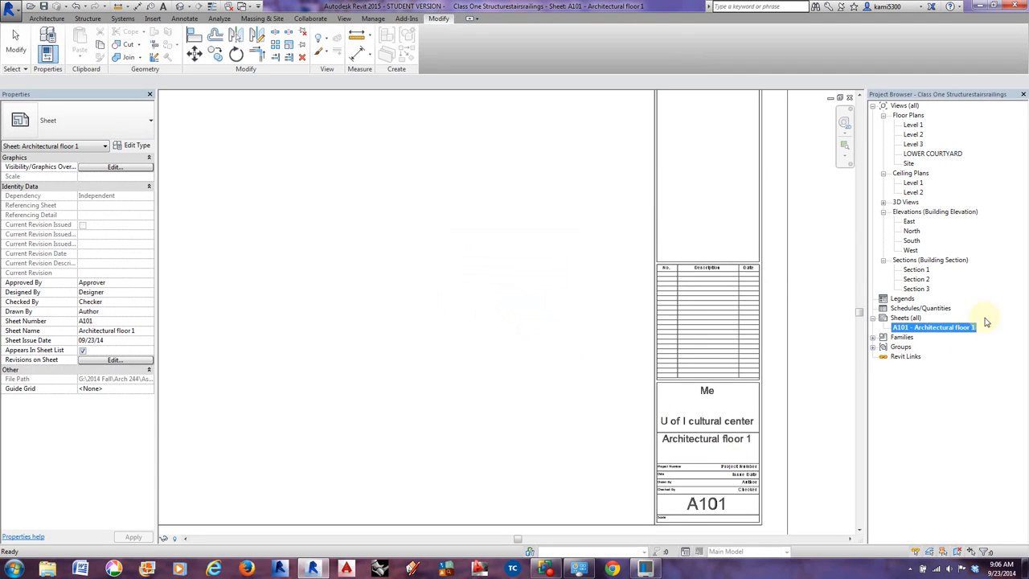
left_click(503, 414)
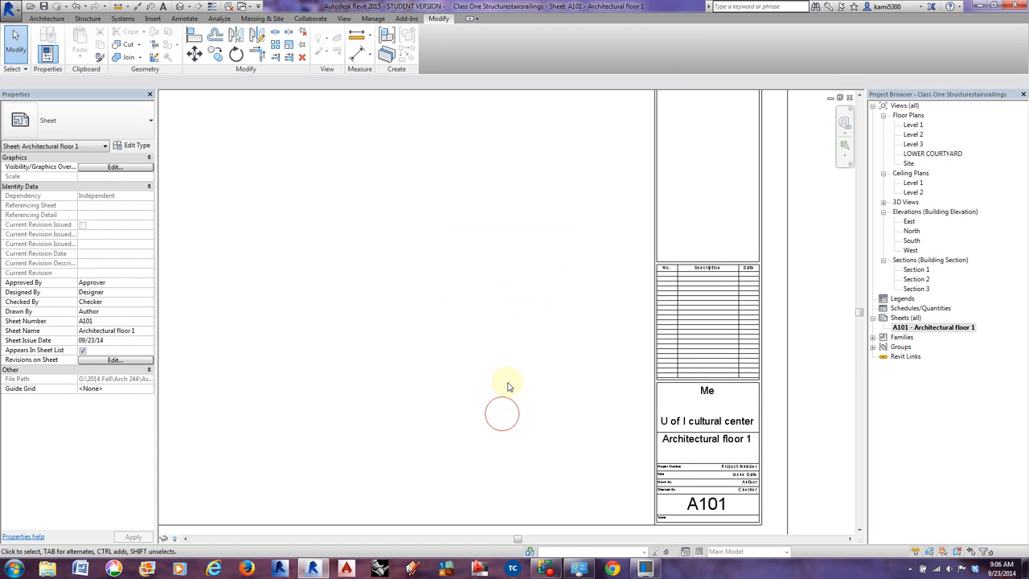
Set the project number to 1401 in the project information.
left_click(369, 19)
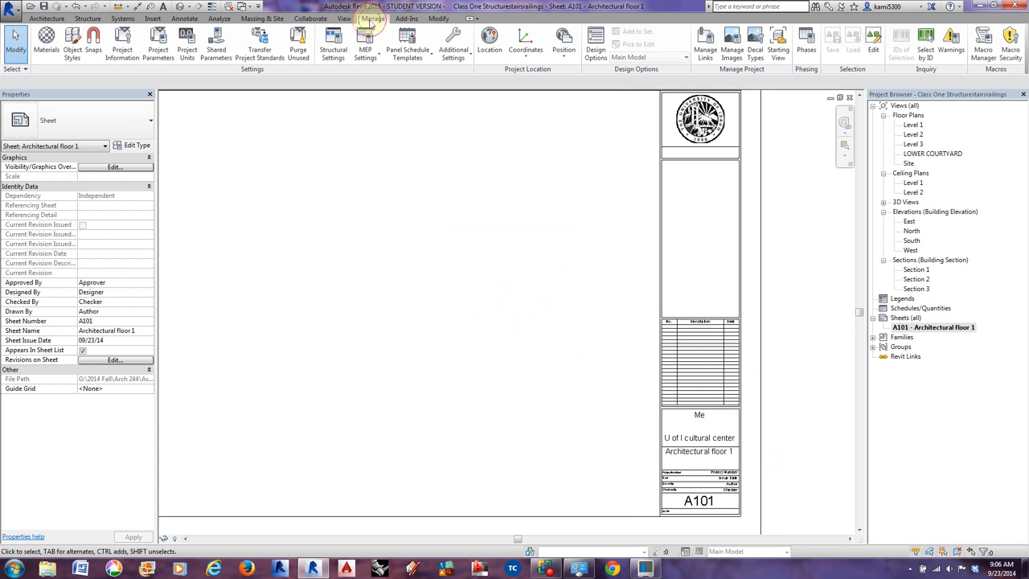
left_click(120, 55)
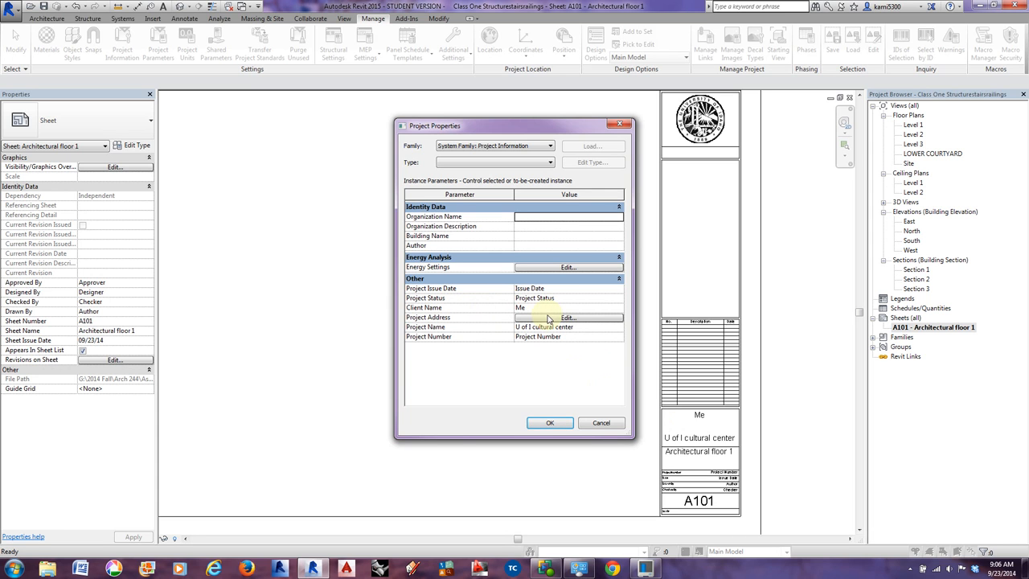
left_click(568, 318)
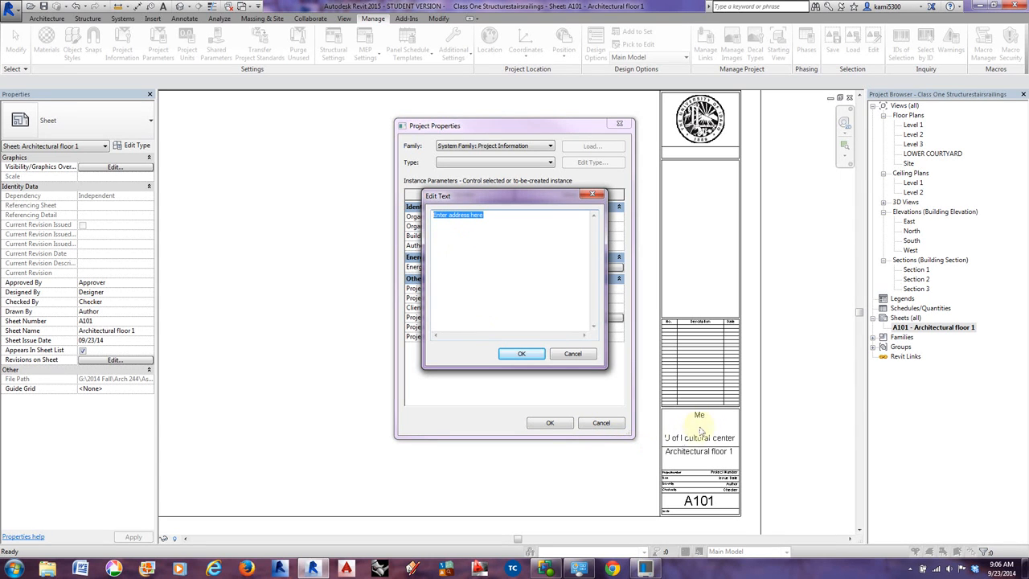
left_click(521, 353)
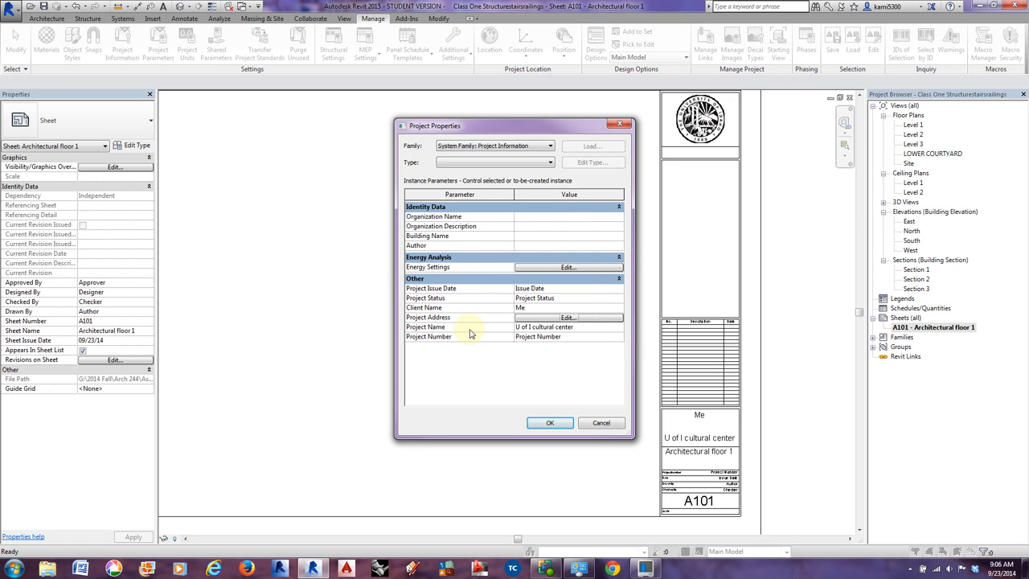
left_click(554, 337)
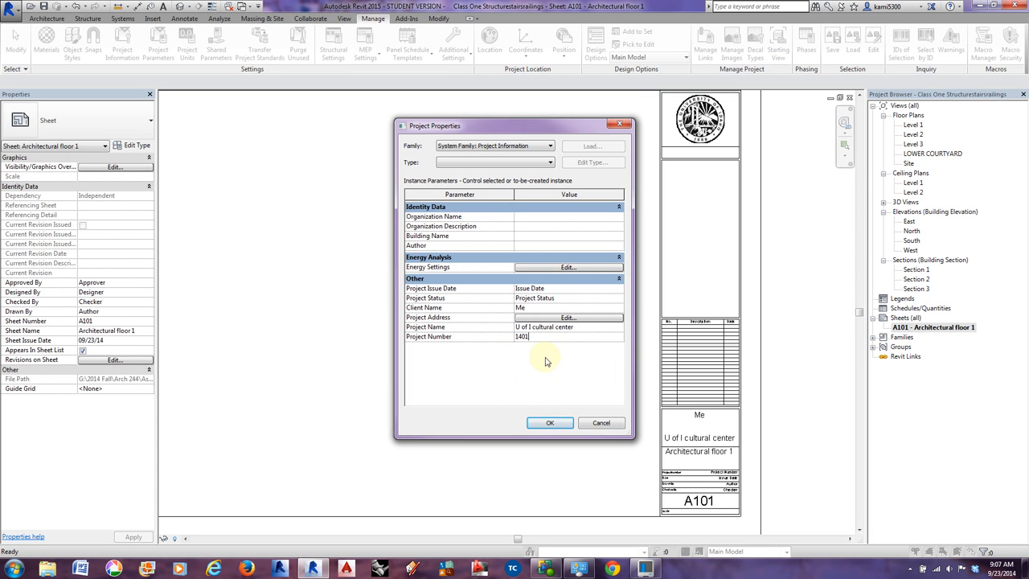
left_click(561, 426)
Examine the sheet's titleblock fields, including the project number and sheet name, up close and in the full sheet layout.
scroll(635, 481, "up", 6)
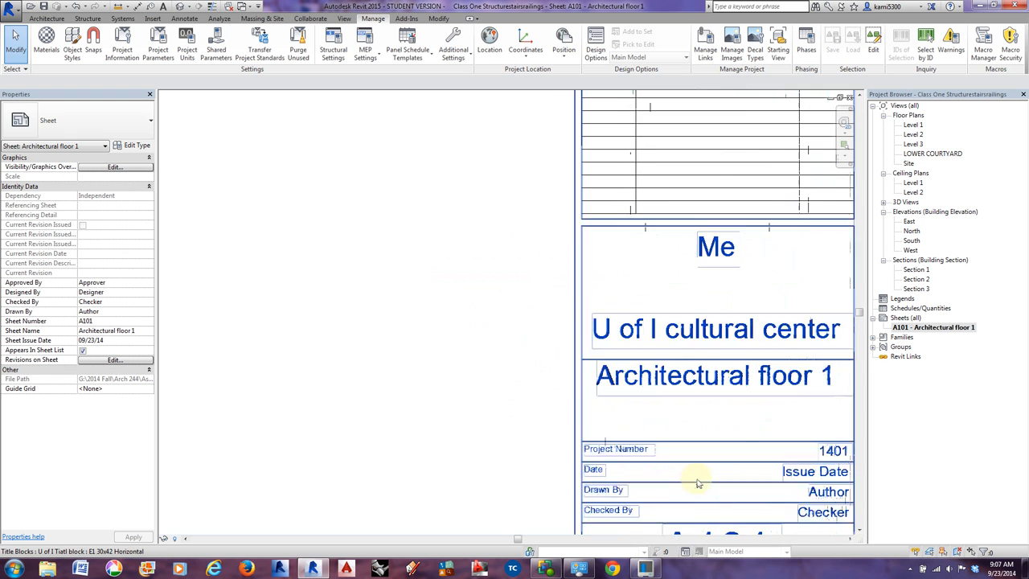
scroll(698, 483, "up", 2)
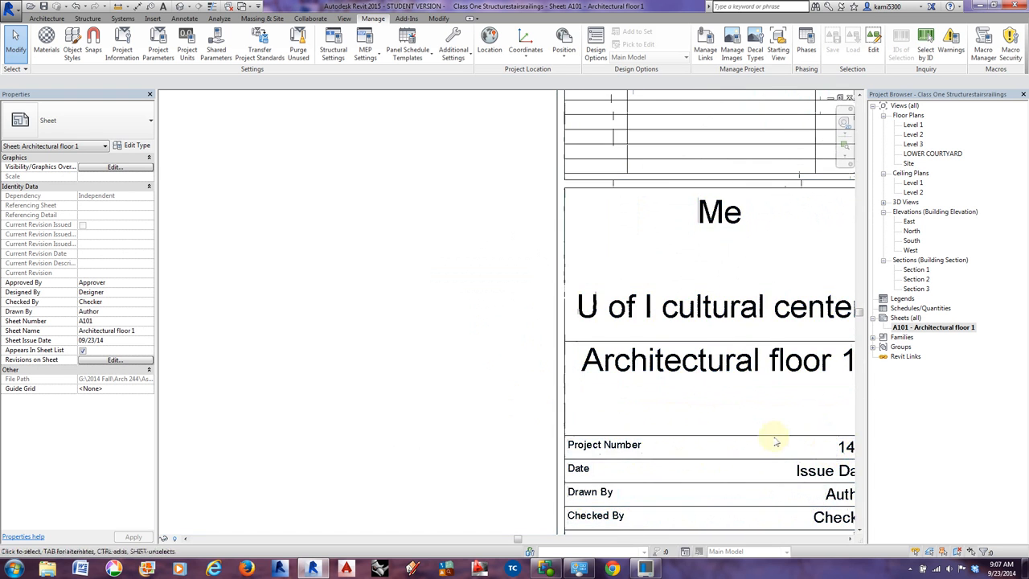
scroll(775, 441, "down", 2)
middle_click_drag(788, 466, 654, 431)
scroll(687, 416, "up", 2)
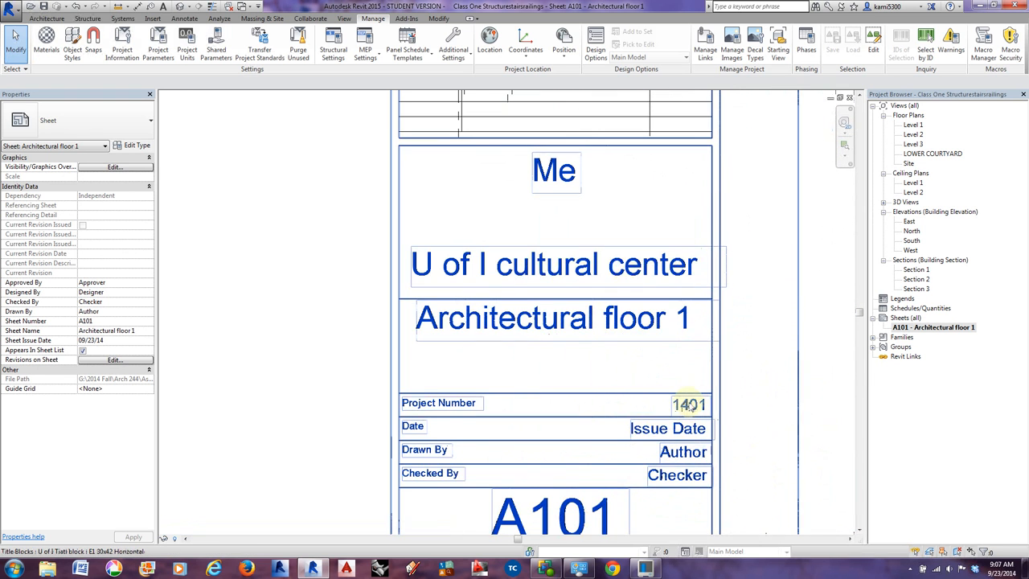
scroll(696, 442, "down", 4)
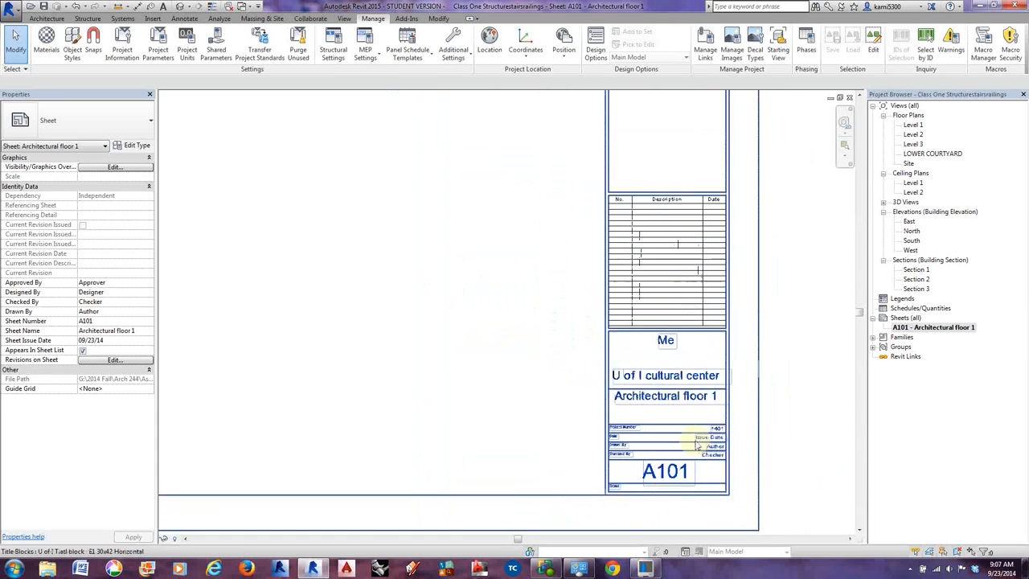
scroll(696, 445, "down", 2)
scroll(712, 474, "down", 1)
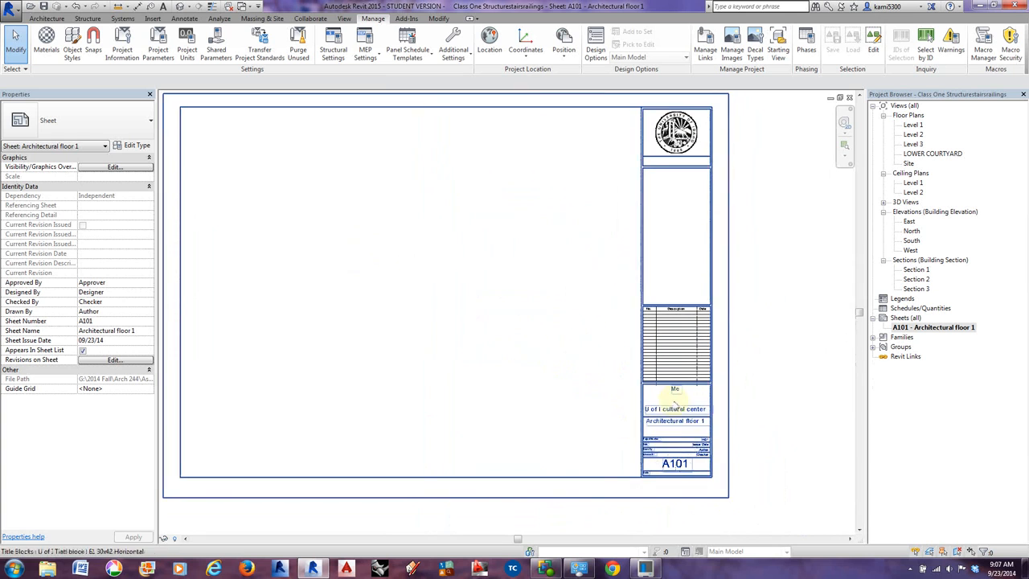
middle_click_drag(534, 418, 549, 423)
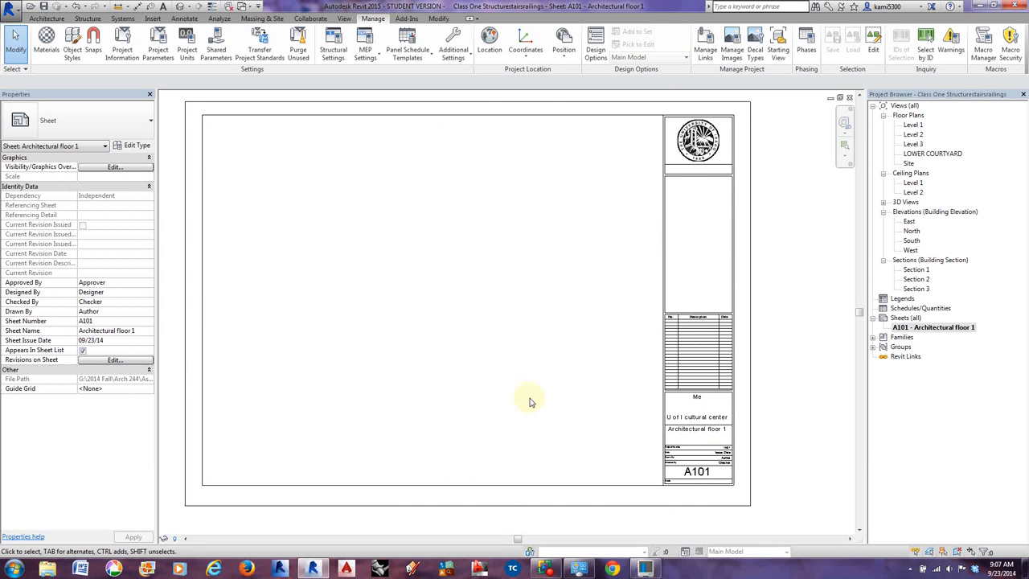
Place the Level 1 floor plan on sheet A101 and activate its viewport for editing.
scroll(527, 399, "down", 2)
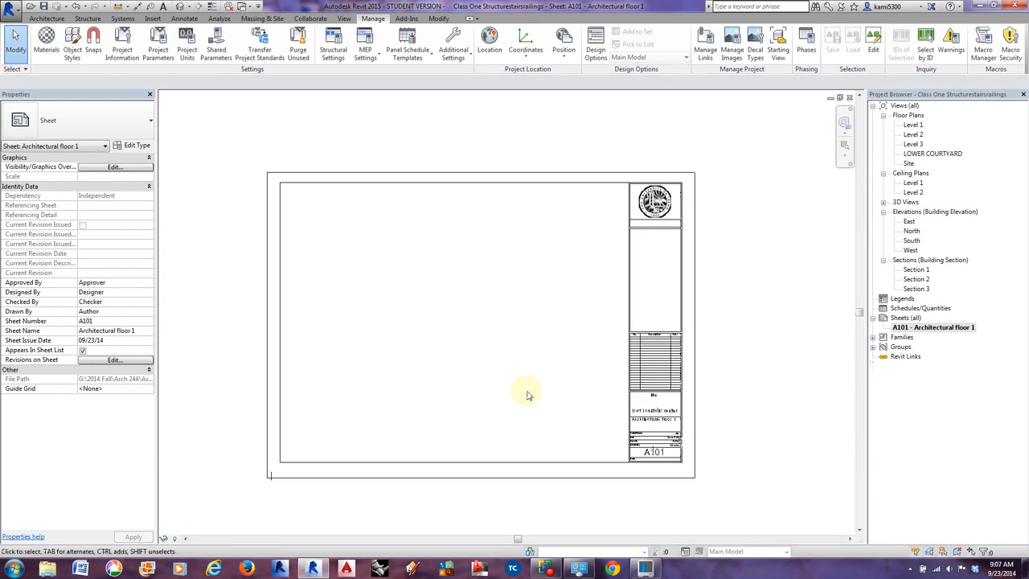
scroll(522, 400, "down", 1)
middle_click_drag(497, 367, 509, 374)
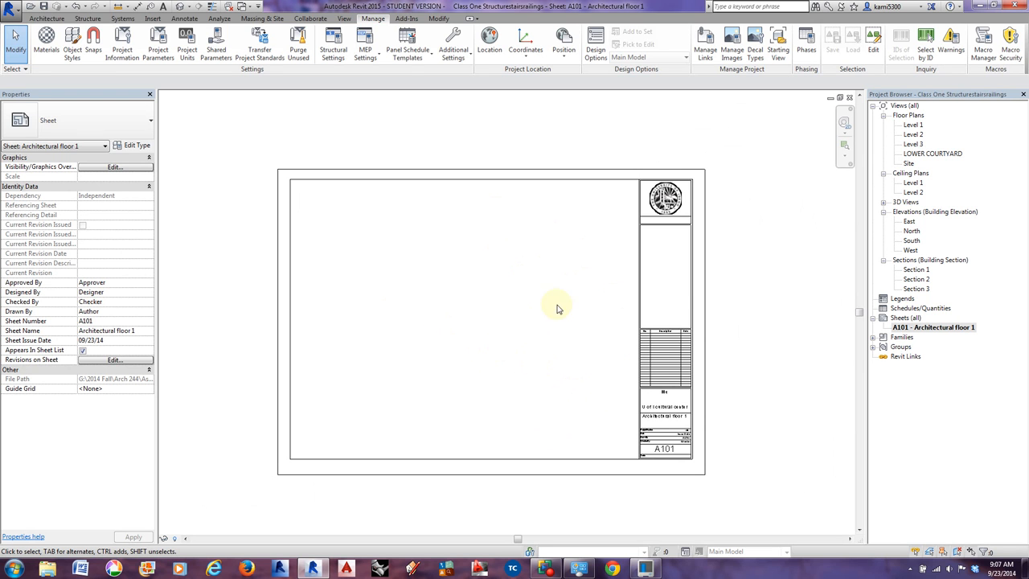
left_click(912, 126)
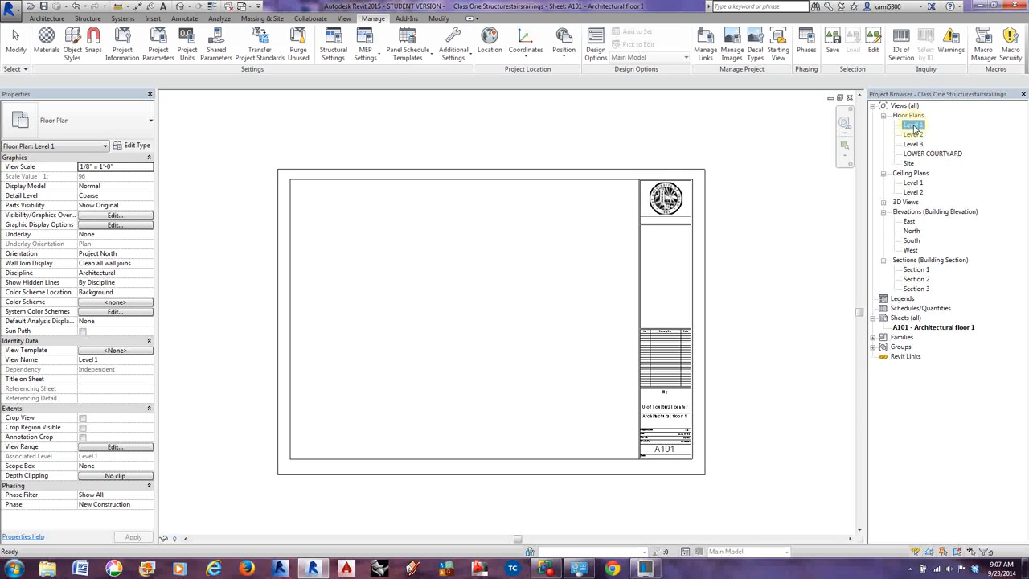
left_click_drag(457, 334, 455, 332)
left_click(471, 312)
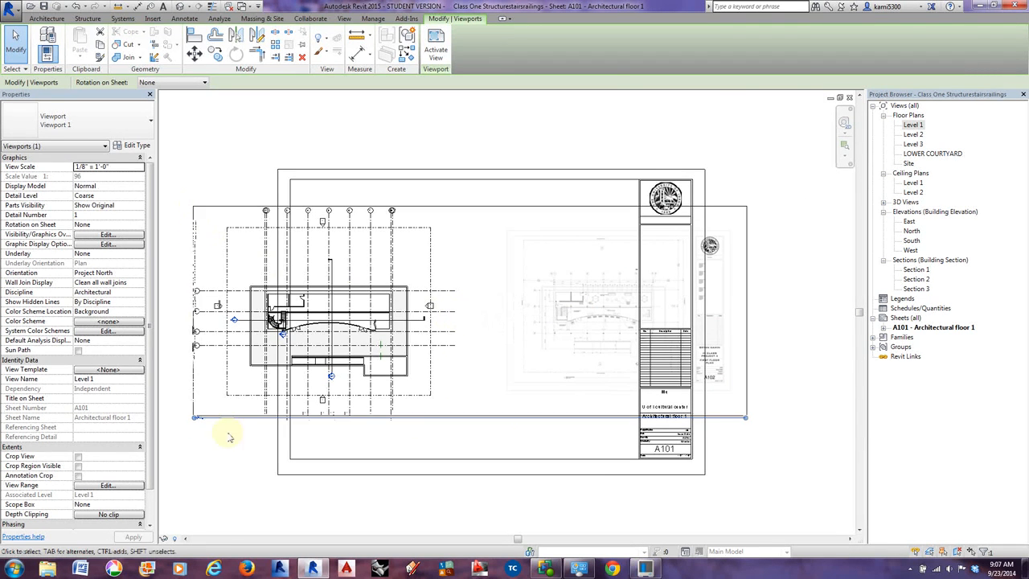
left_click(228, 522)
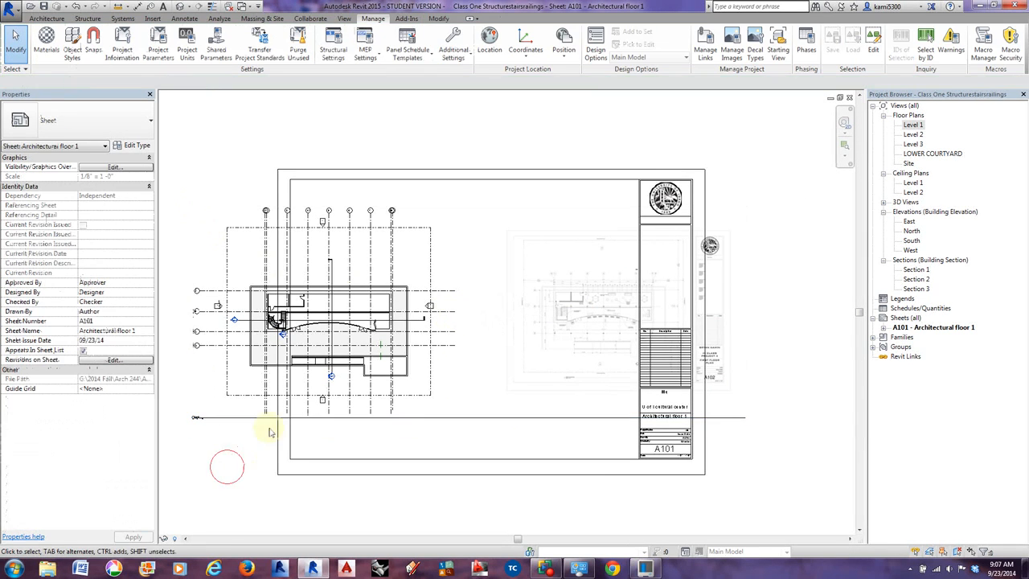
double_click(468, 370)
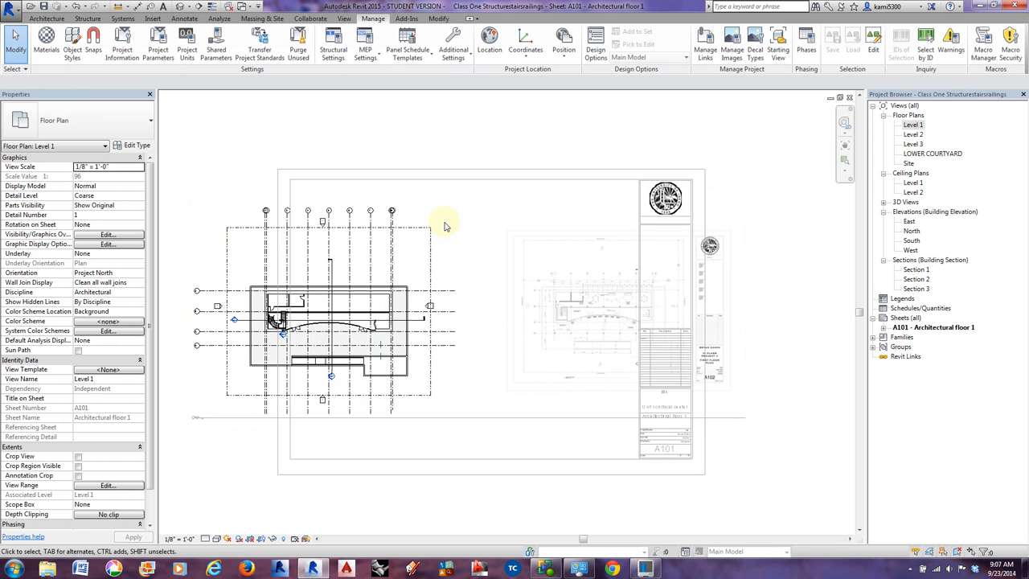
left_click(553, 229)
right_click(556, 229)
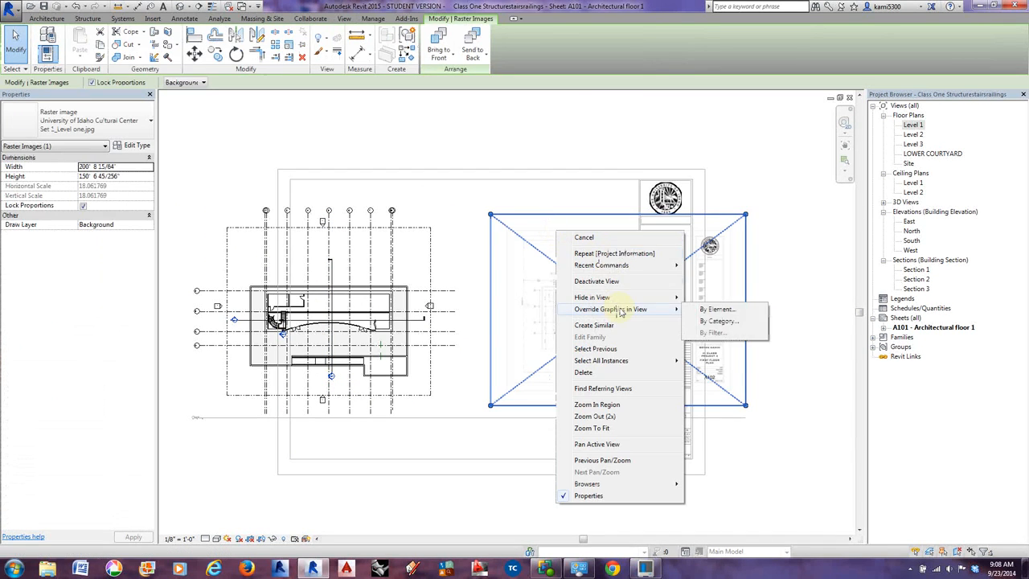
left_click(460, 377)
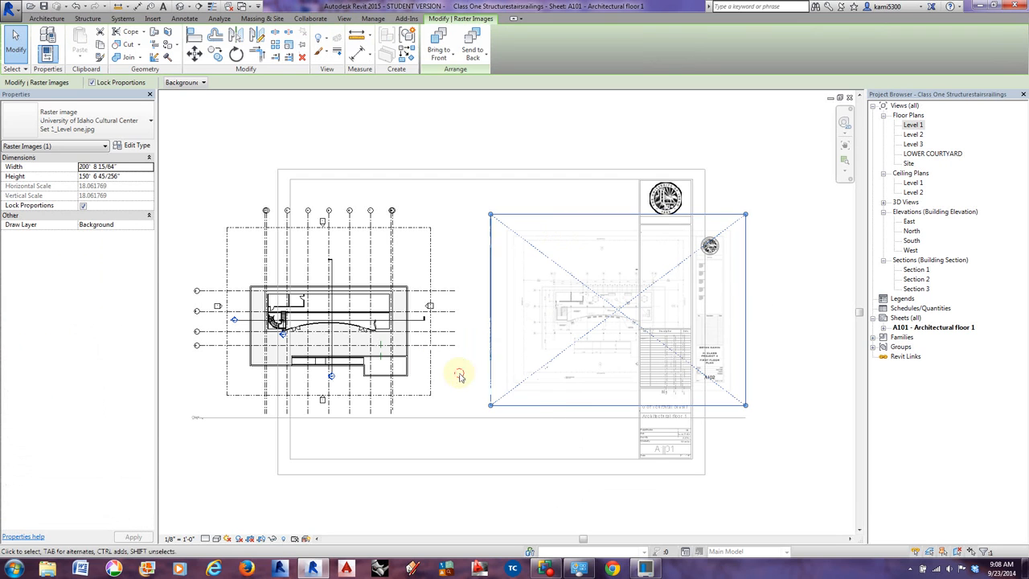
left_click(377, 450)
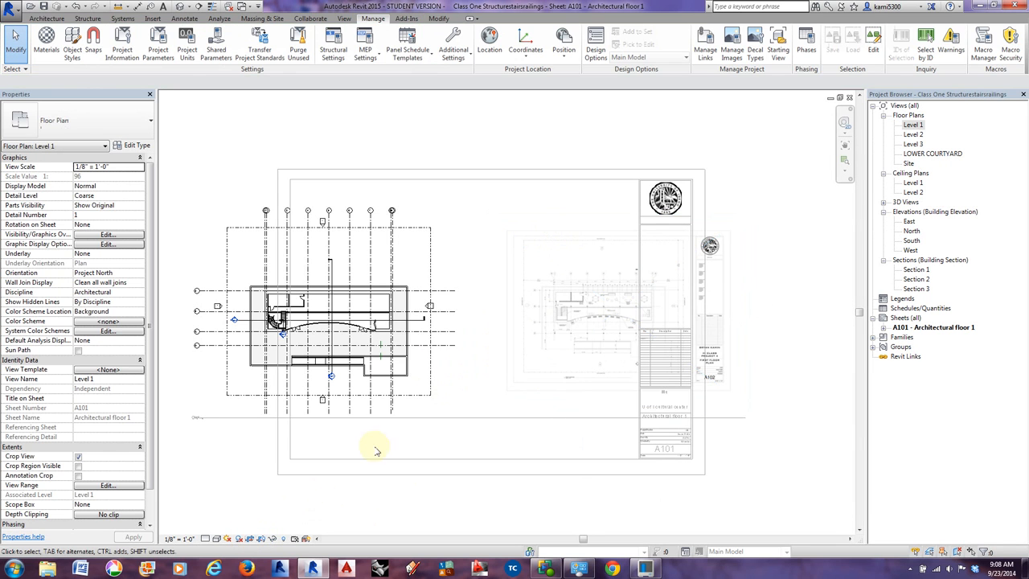
Turn off Crop View and show the crop region of the activated Level 1 plan.
scroll(431, 395, "down", 4)
scroll(410, 436, "up", 2)
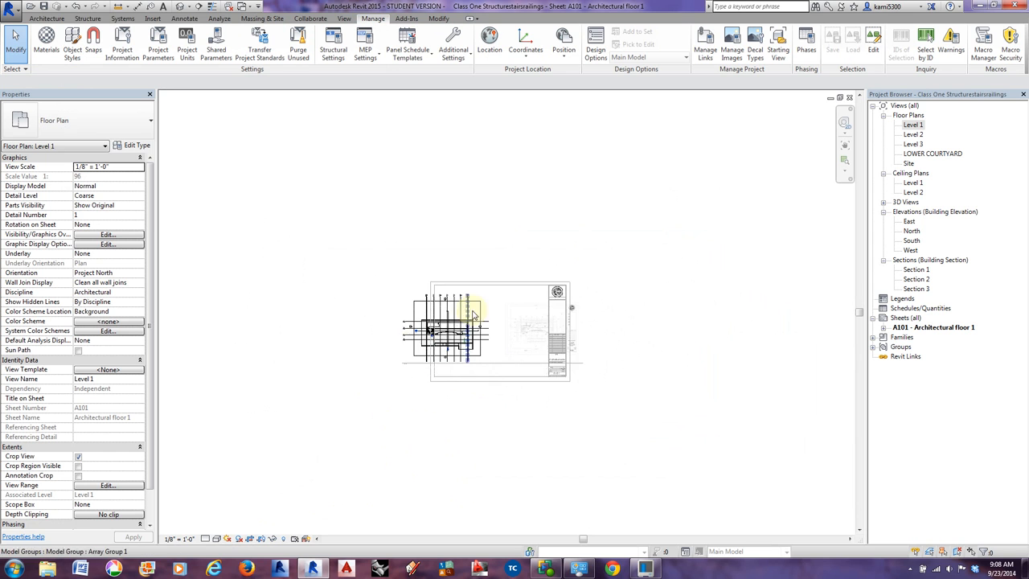
scroll(483, 295, "up", 2)
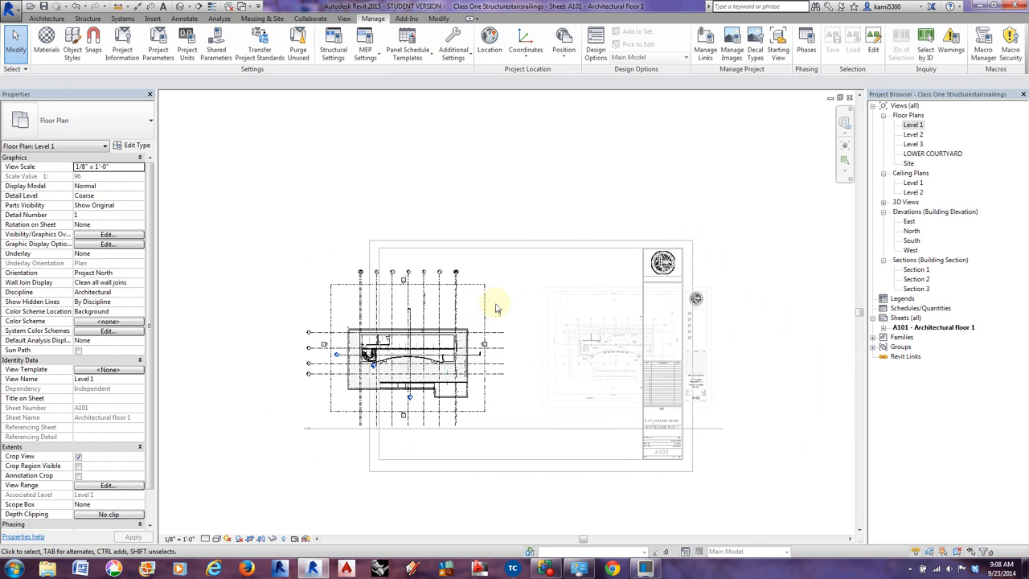
left_click(250, 540)
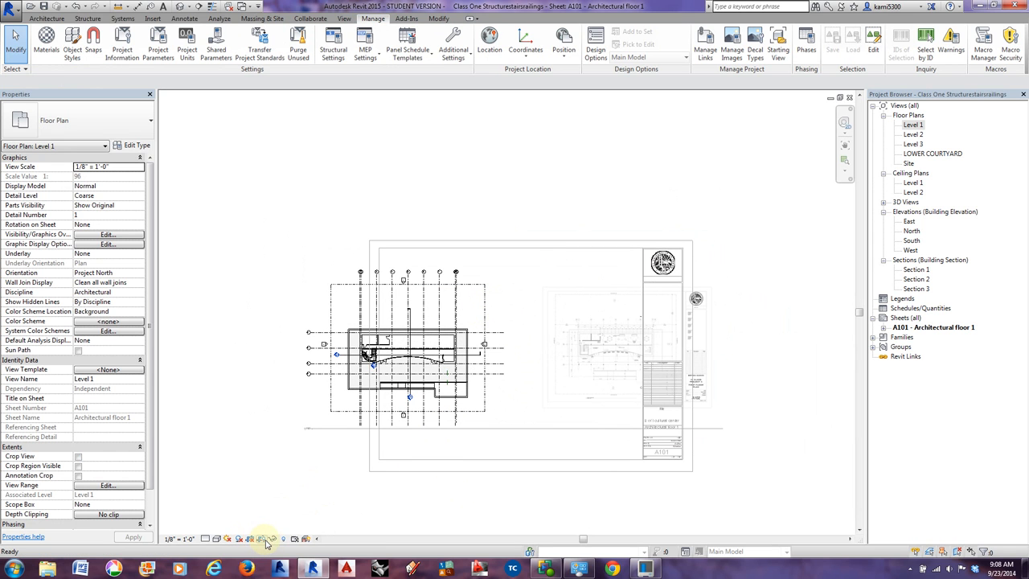
left_click(266, 539)
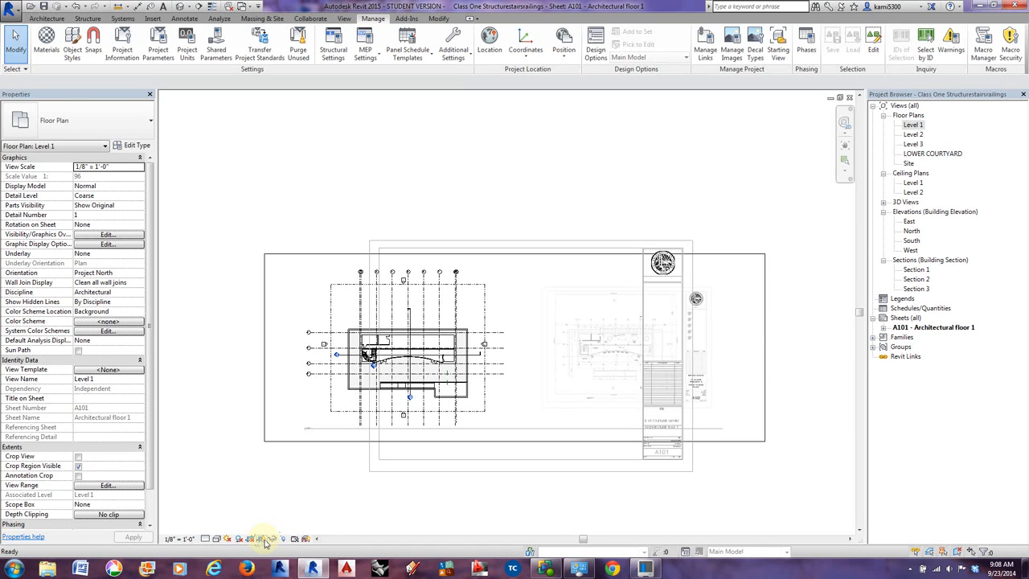
Tighten all four sides of the Level 1 crop region around the floor plan and its grid lines, leaving out the background image.
left_click(768, 336)
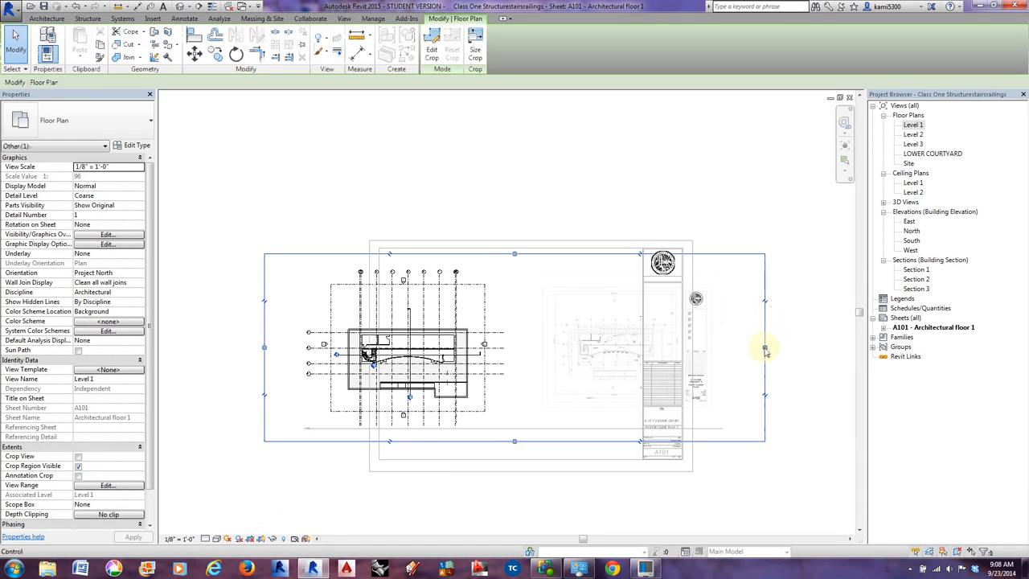
left_click_drag(764, 347, 507, 348)
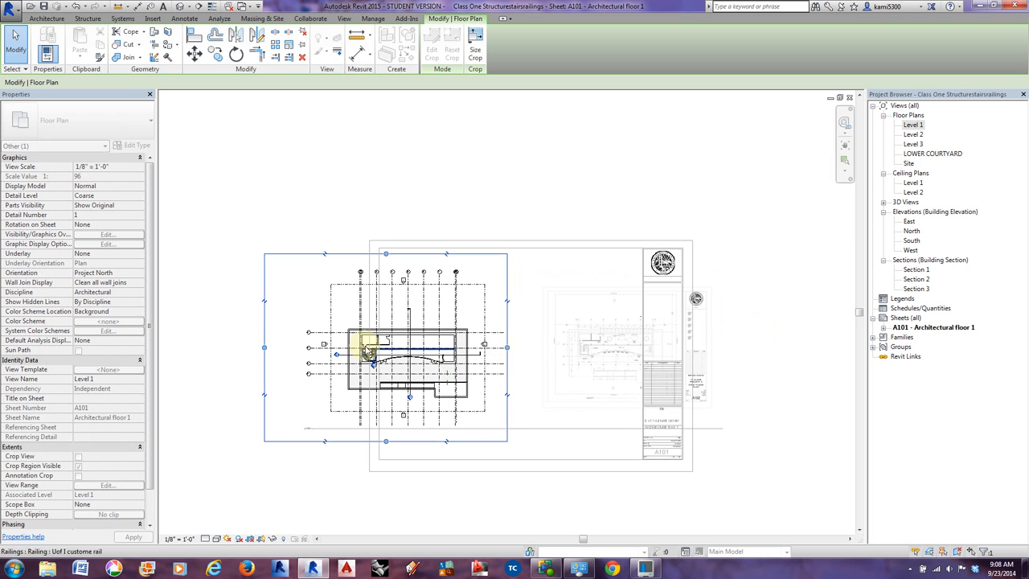
left_click(263, 347)
left_click_drag(263, 347, 301, 348)
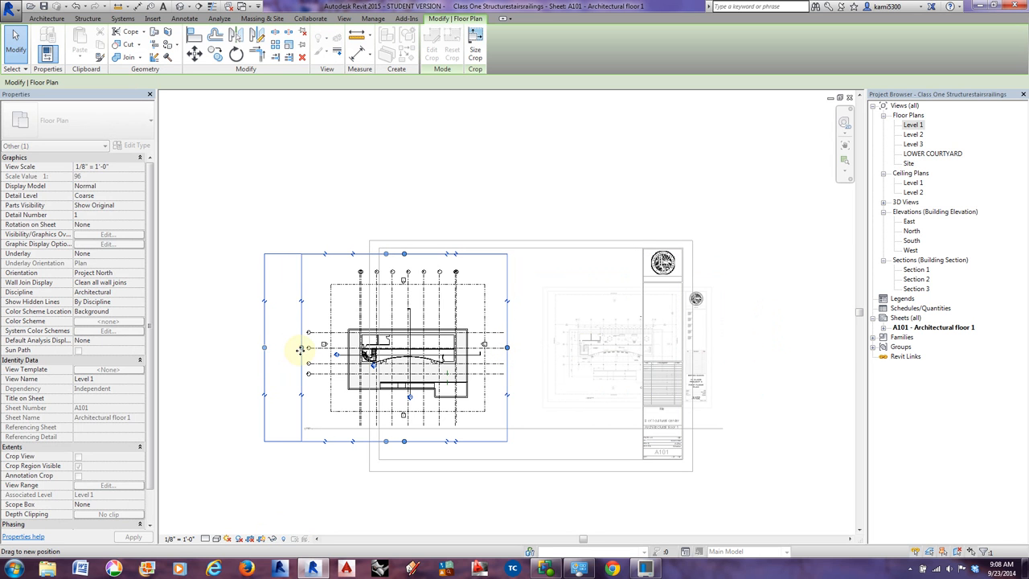
left_click(404, 253)
left_click_drag(404, 253, 404, 268)
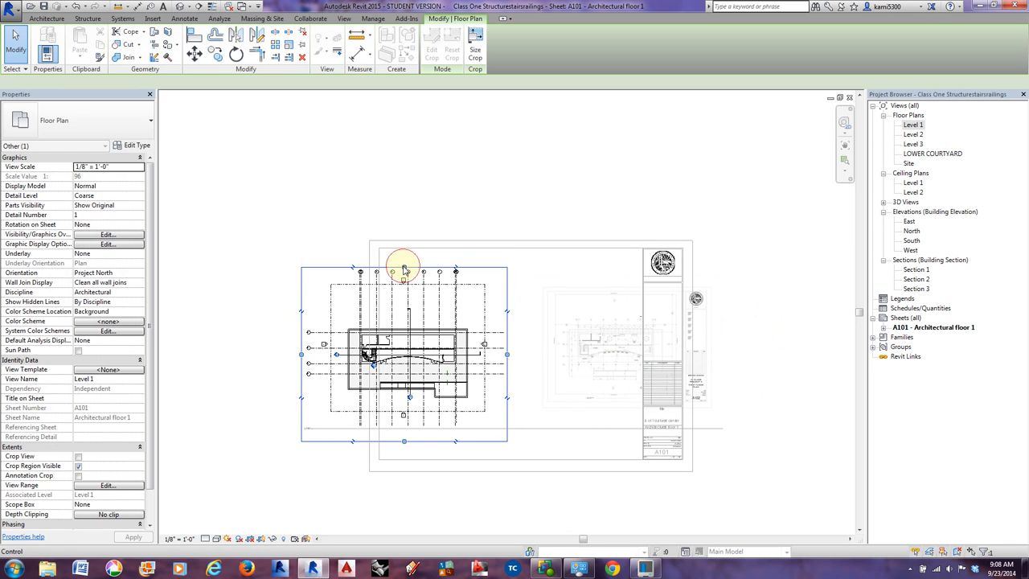
left_click_drag(404, 441, 402, 434)
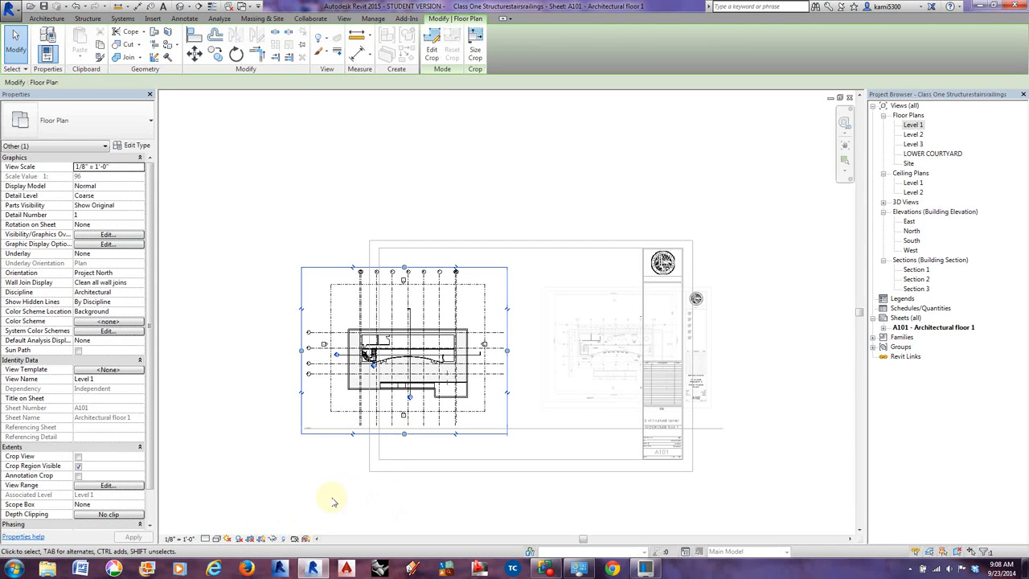
Deactivate the Level 1 view and move its viewport so the floor plan sits inside the titleblock border.
right_click(376, 460)
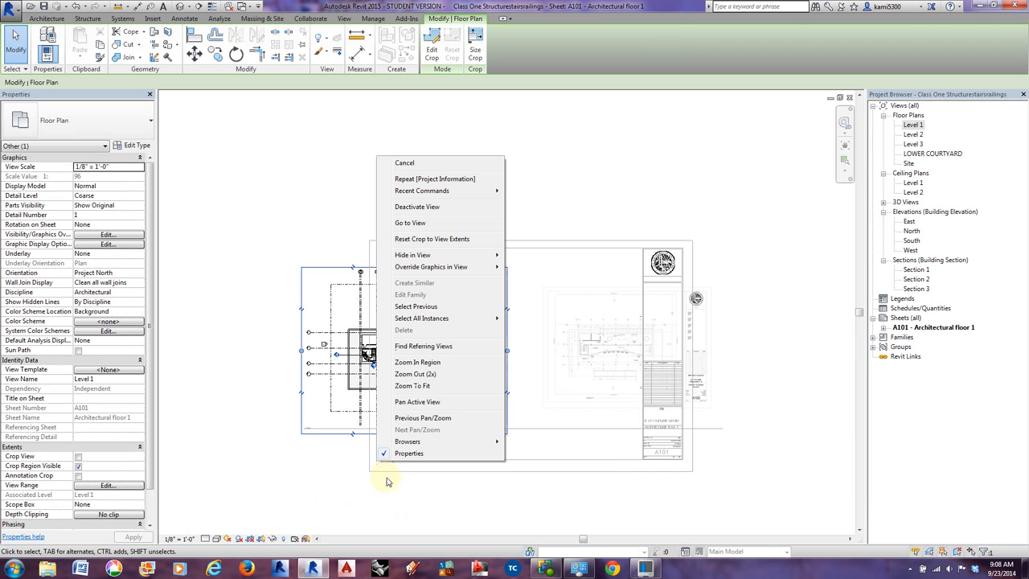
left_click(432, 208)
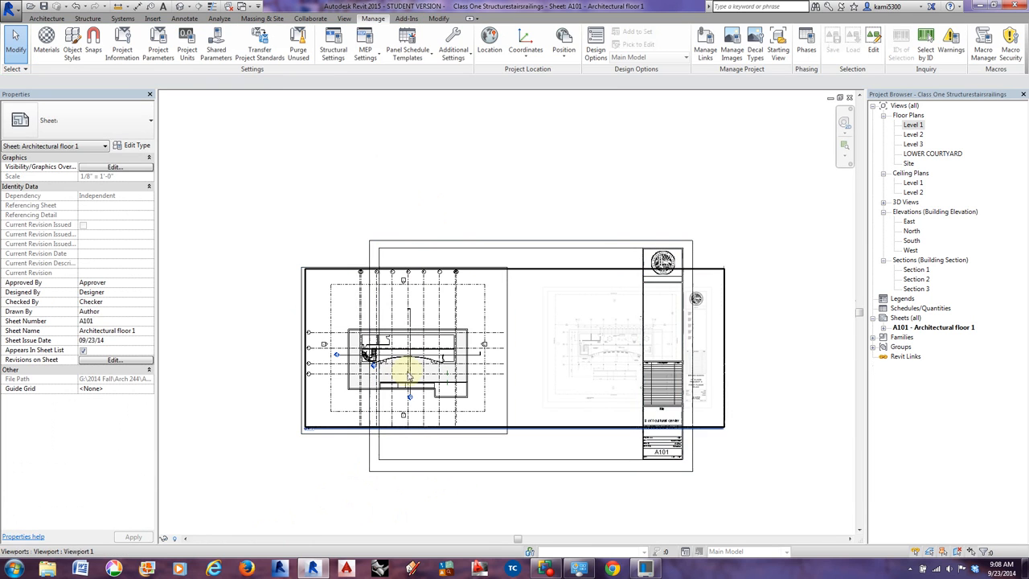
left_click(408, 373)
left_click_drag(395, 367, 496, 370)
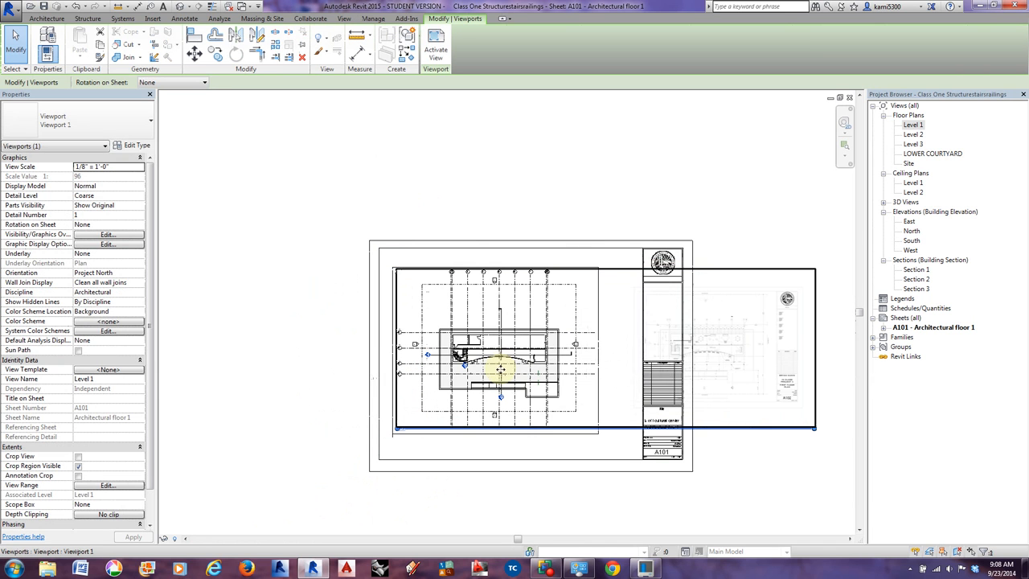
Reactivate the Level 1 viewport, turn on Crop View, hide the crop region, and deactivate the view.
double_click(498, 371)
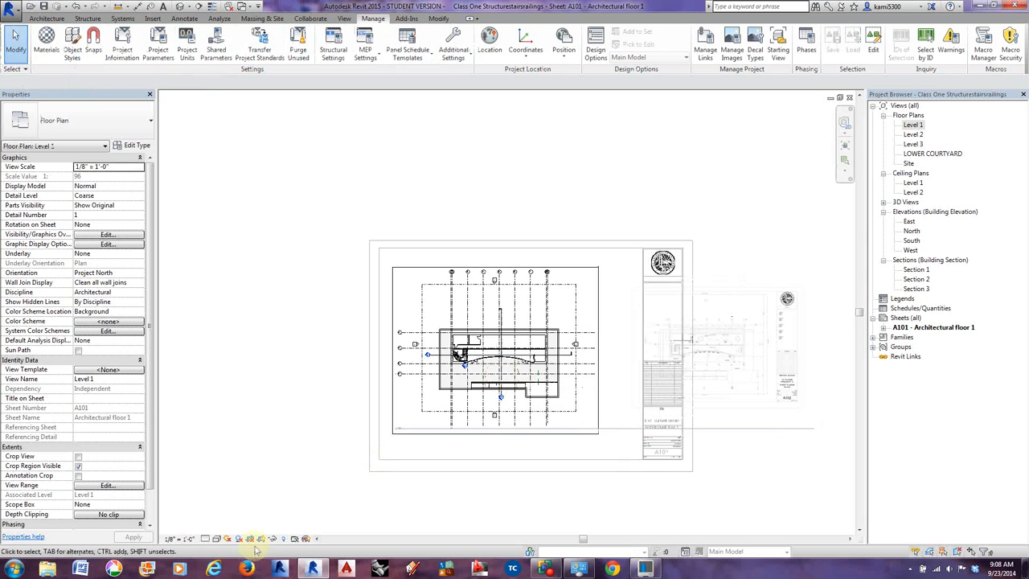
left_click(251, 539)
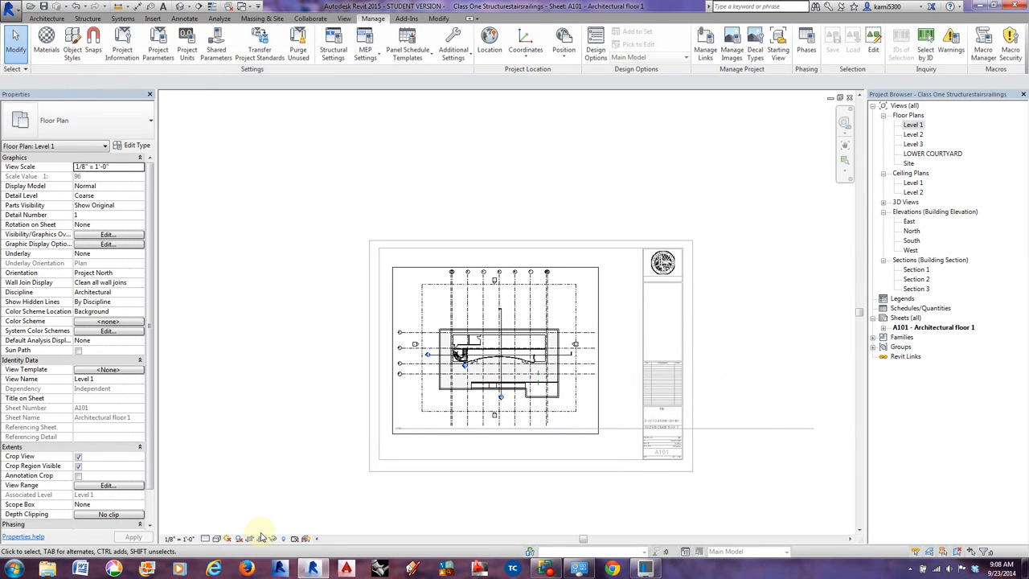
right_click(473, 476)
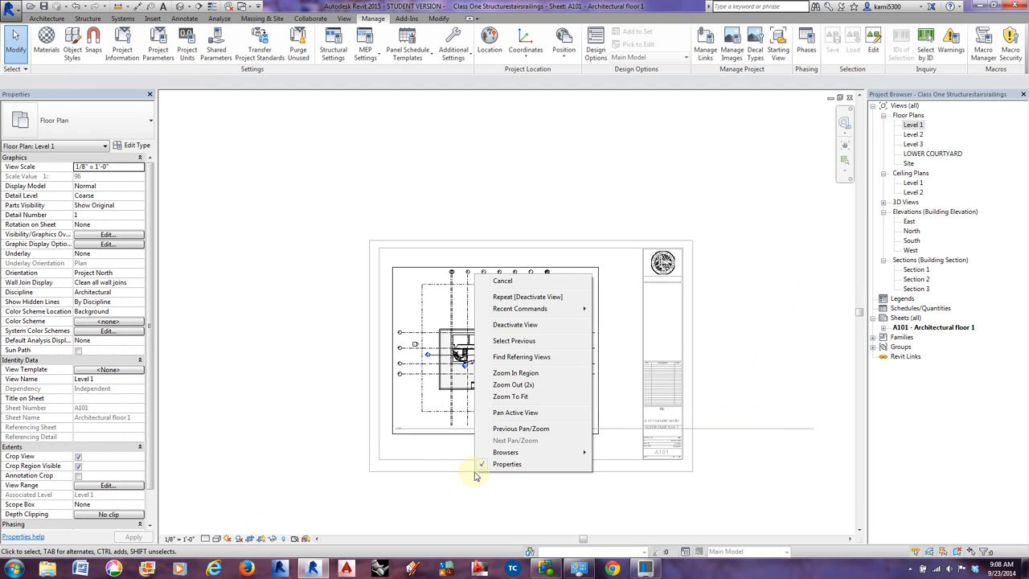
left_click(261, 539)
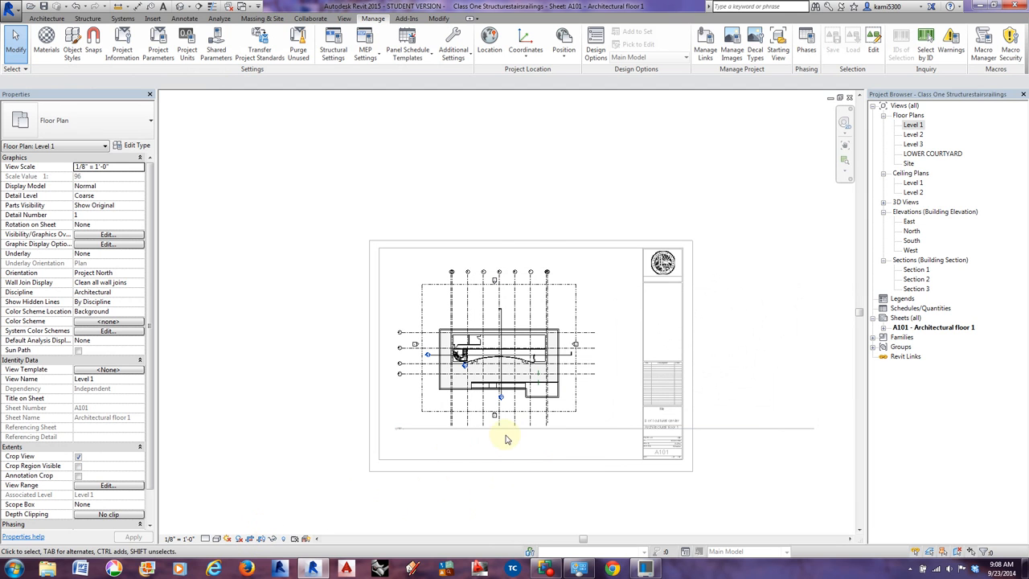
right_click(505, 435)
left_click(548, 287)
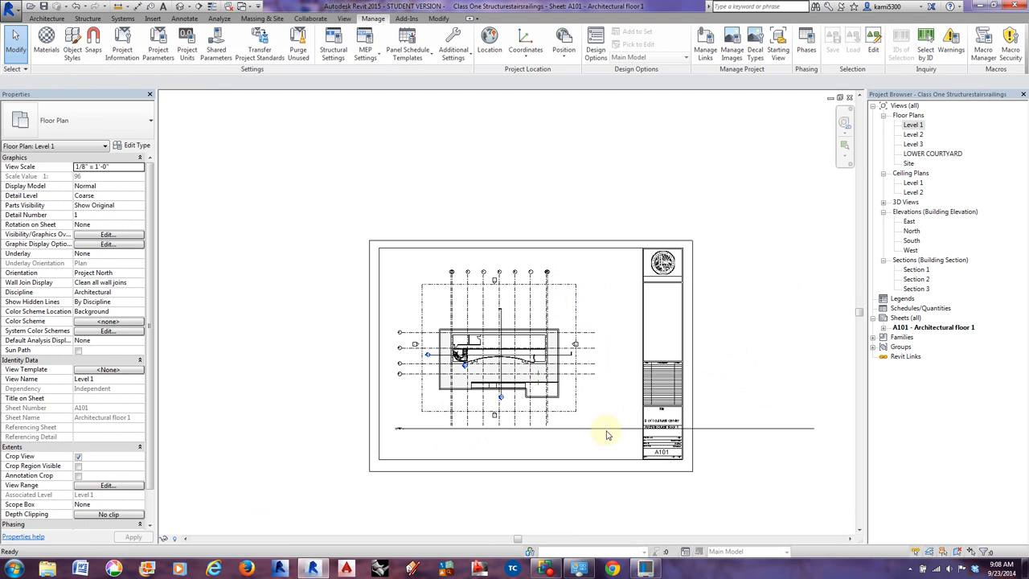
Fine-tune the position of the Level 1 viewport within the sheet's drawing area, checking its view title up close.
left_click(539, 370)
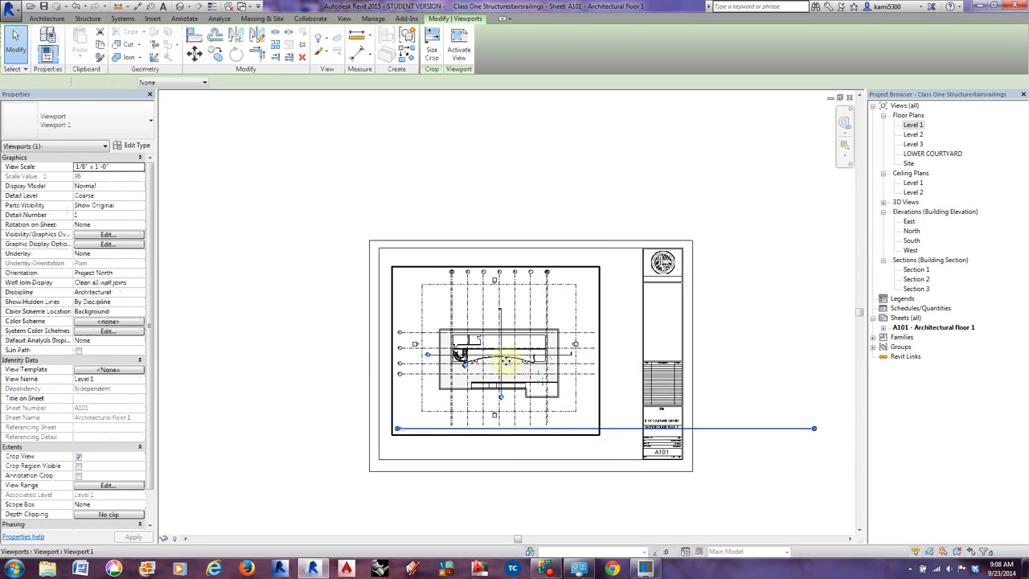
left_click_drag(484, 370, 493, 367)
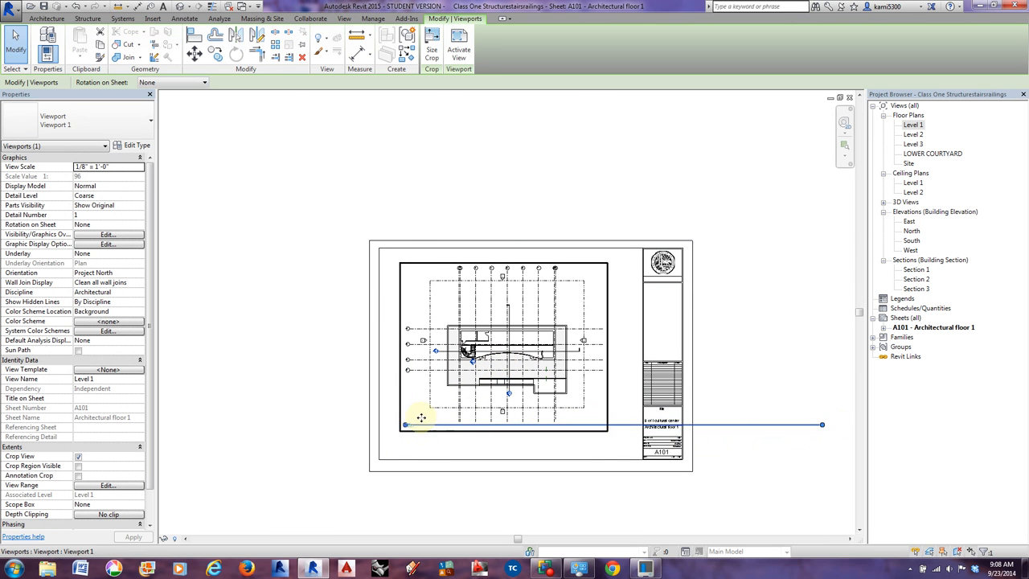
scroll(388, 438, "up", 5)
scroll(388, 438, "up", 3)
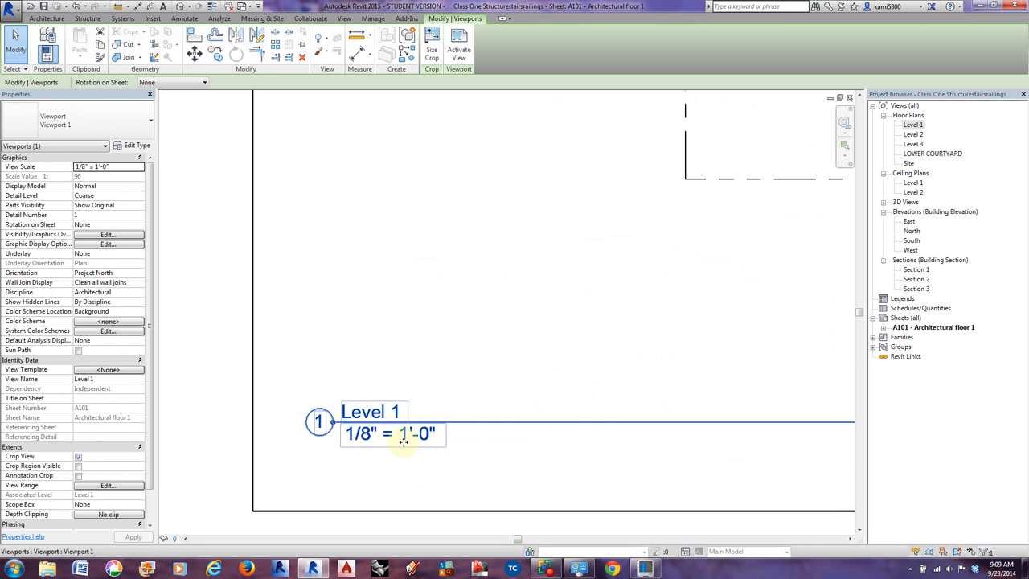
scroll(397, 444, "down", 5)
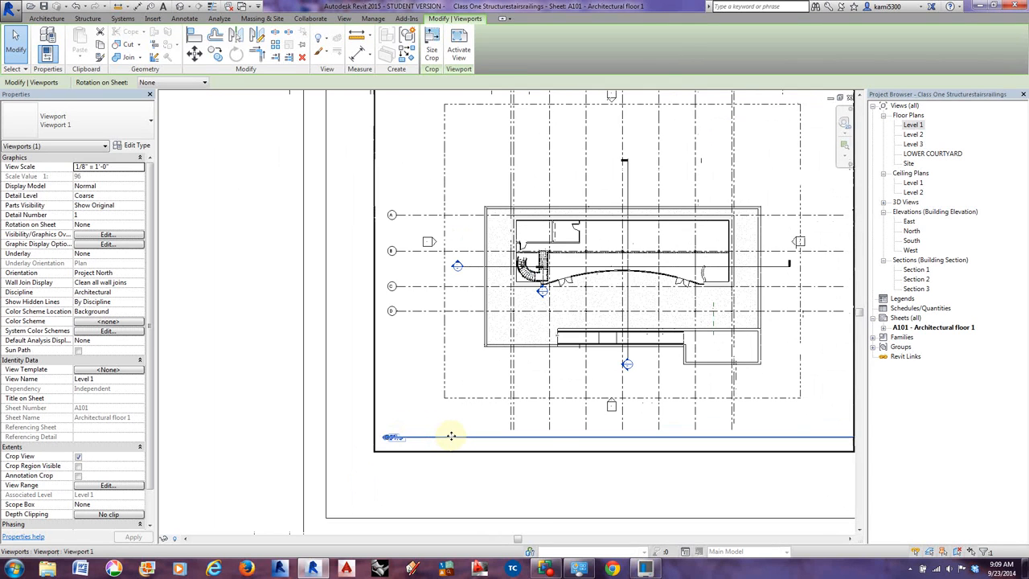
mouse_move(449, 437)
left_mouse_down()
mouse_move(424, 471)
mouse_move(443, 492)
mouse_move(436, 436)
left_mouse_up()
scroll(446, 418, "down", 2)
scroll(436, 443, "up", 1)
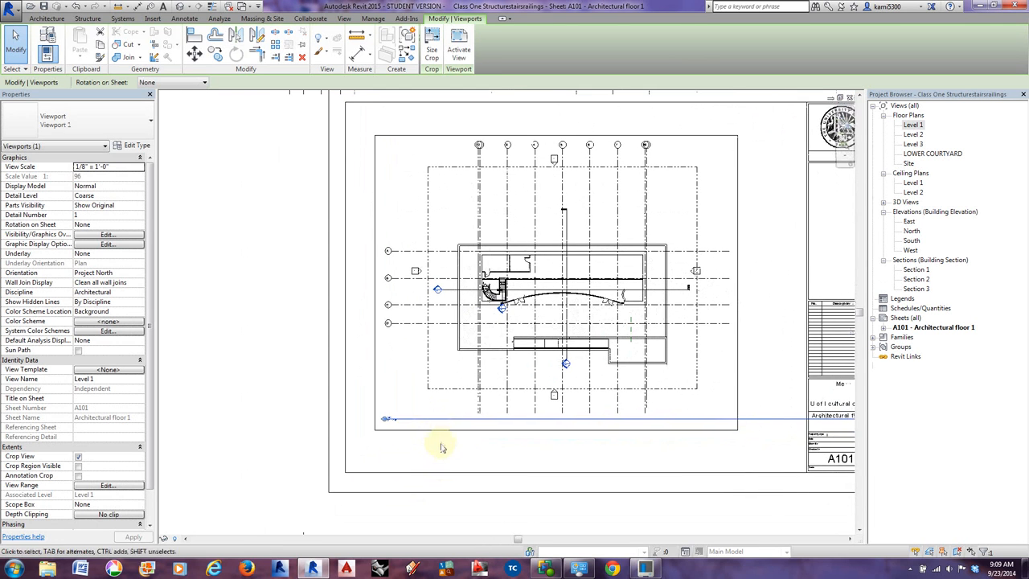
left_click_drag(526, 368, 536, 354)
left_click(277, 403)
scroll(277, 404, "down", 2)
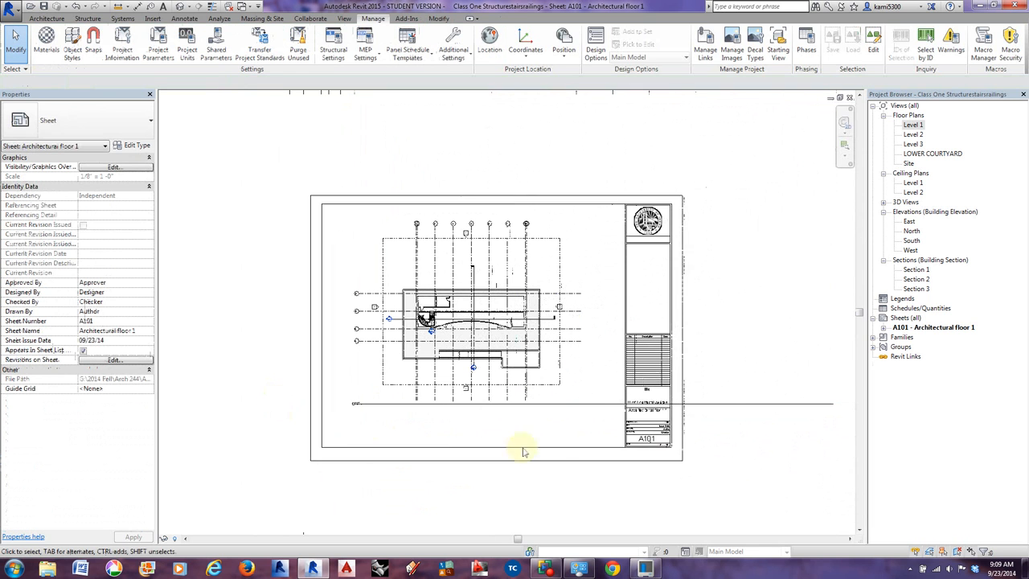
Move the Level 1 view title below the plan's crop boundary and shorten its extension line to about the viewport's width.
left_click(747, 406)
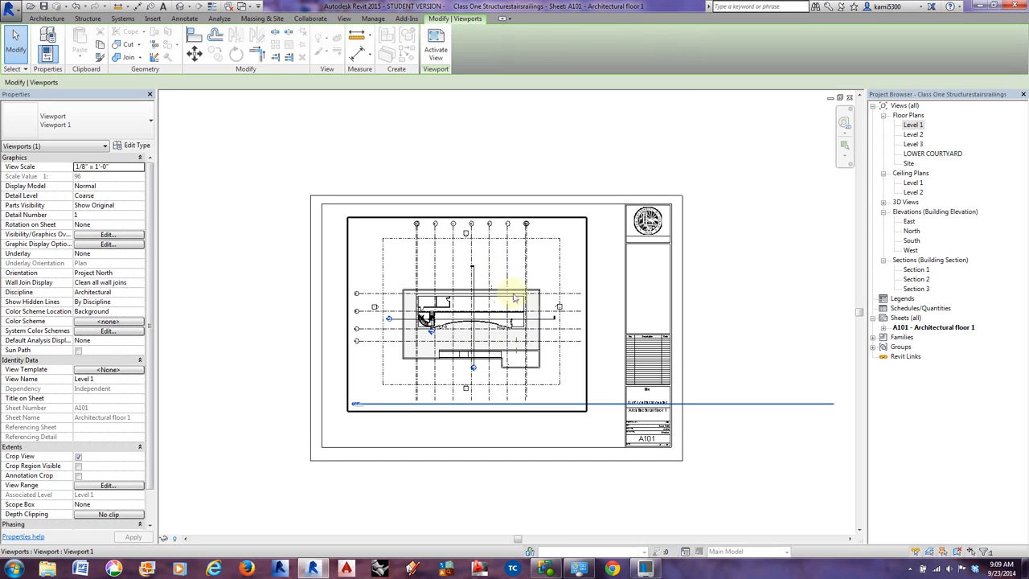
left_click_drag(602, 404, 595, 419)
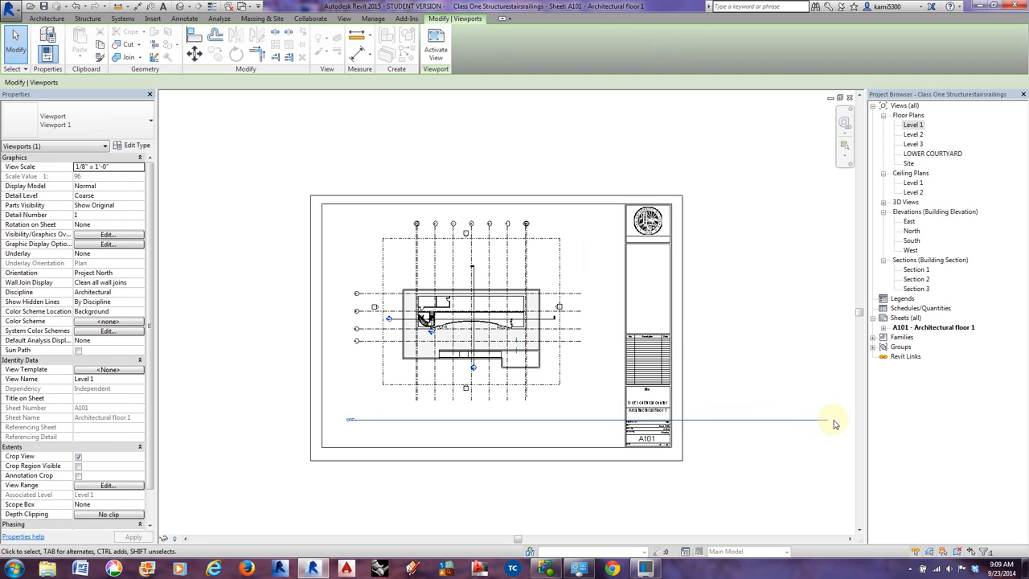
scroll(834, 424, "up", 10)
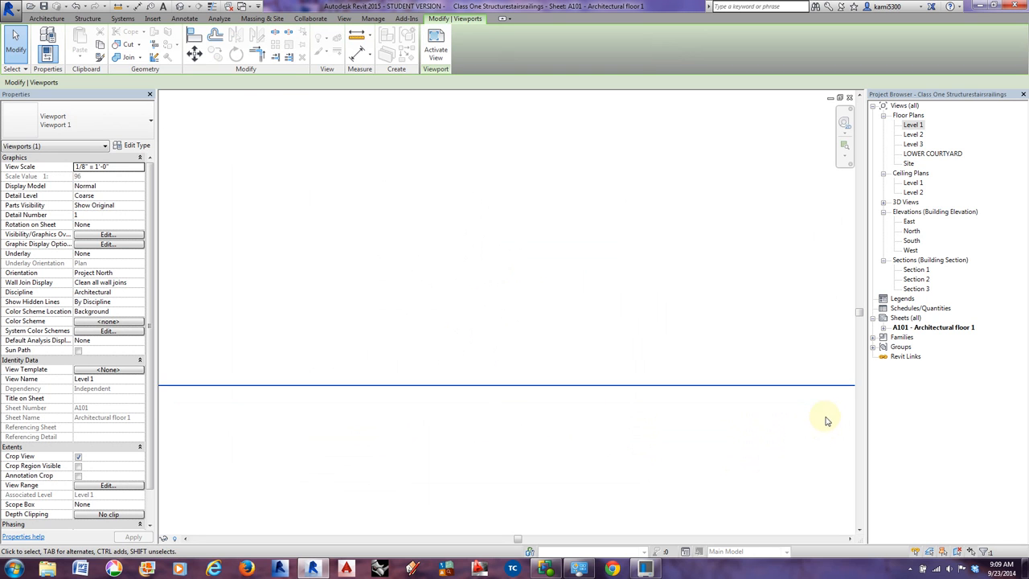
scroll(824, 415, "down", 5)
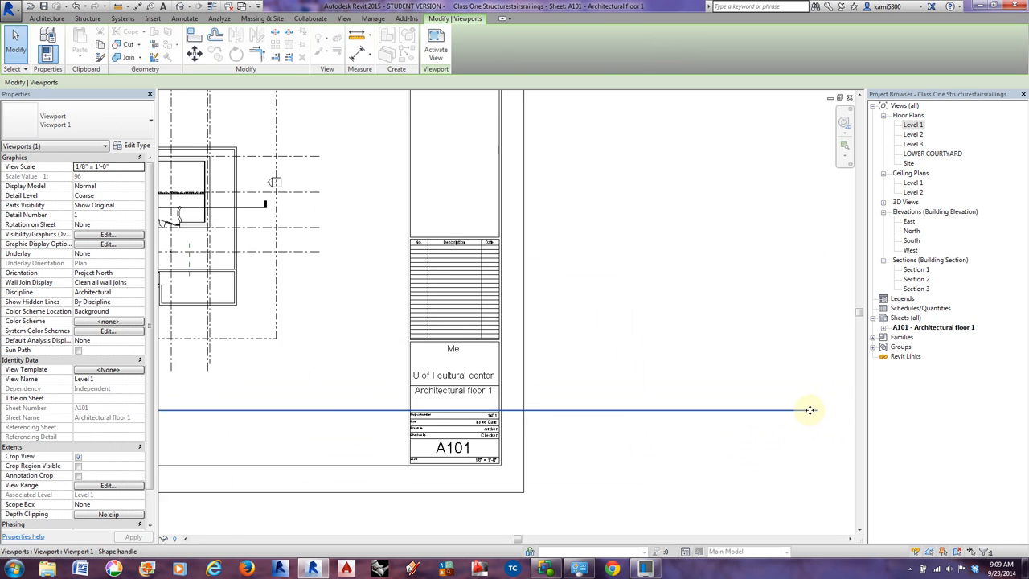
scroll(810, 410, "down", 5)
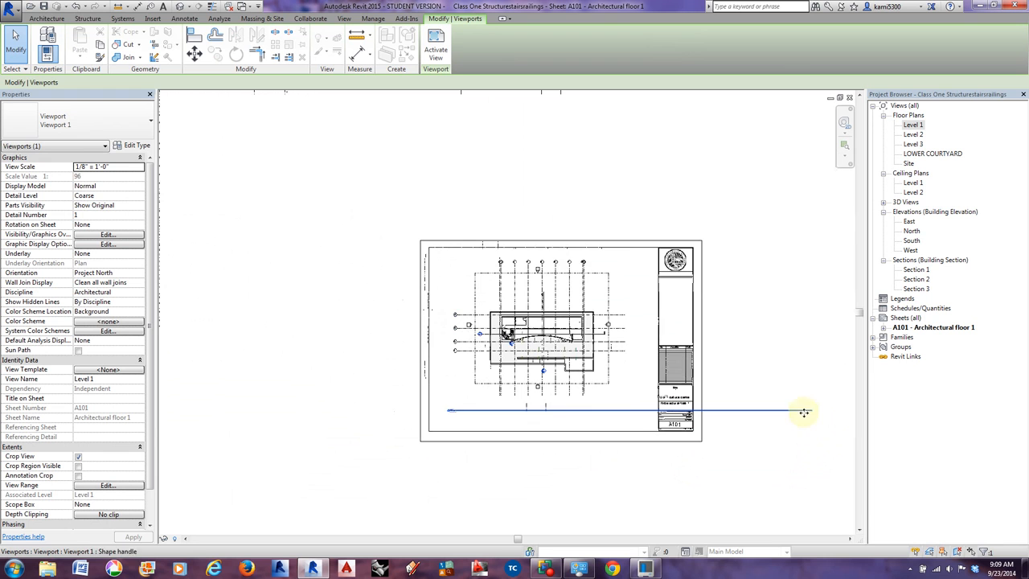
left_click(534, 326)
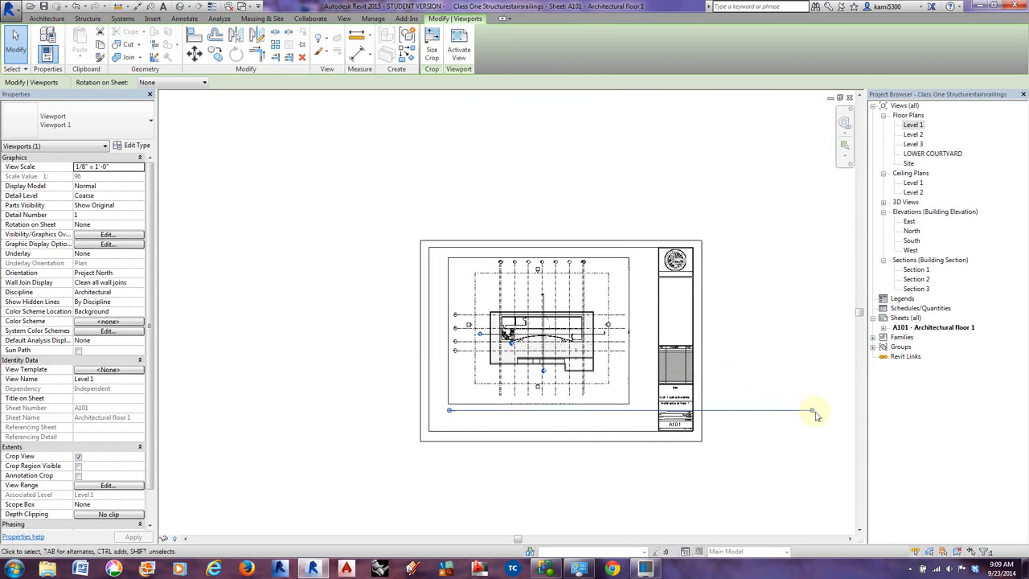
left_click_drag(812, 412, 615, 413)
scroll(453, 411, "up", 5)
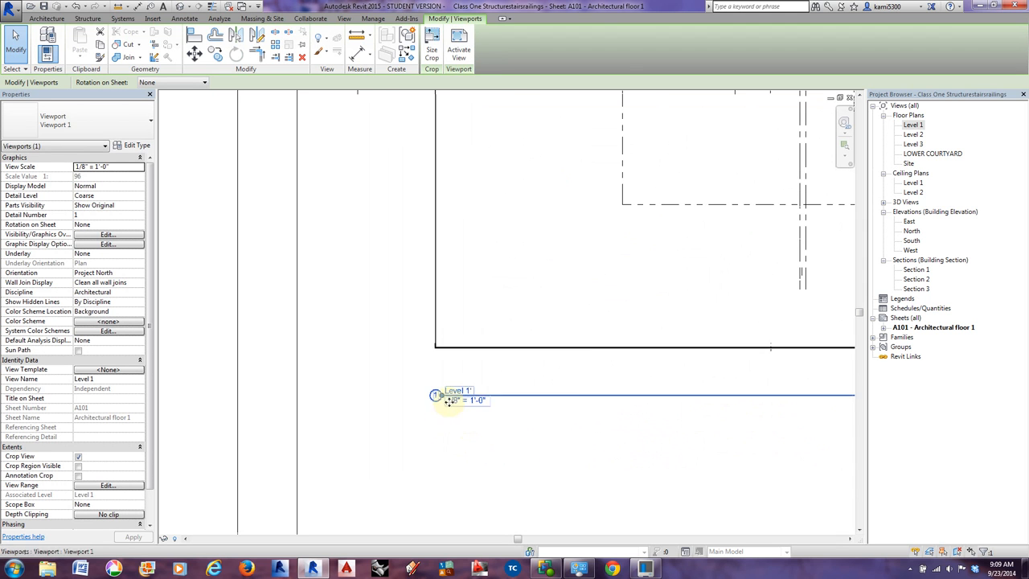
scroll(446, 398, "down", 4)
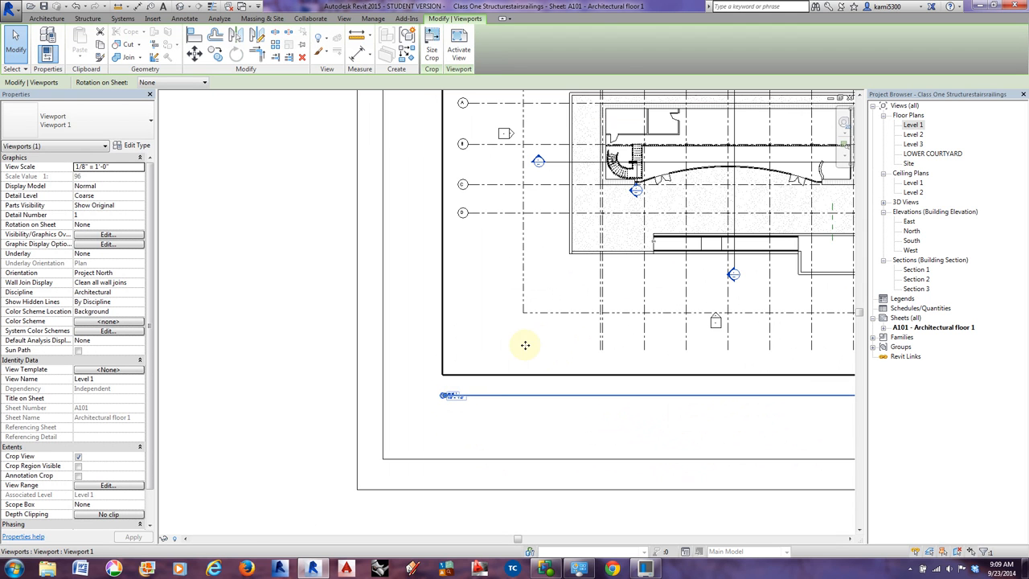
Move the Level 1 view title slightly farther down from the floor plan, toward the sheet's lower border.
left_click(510, 441)
left_click(526, 394)
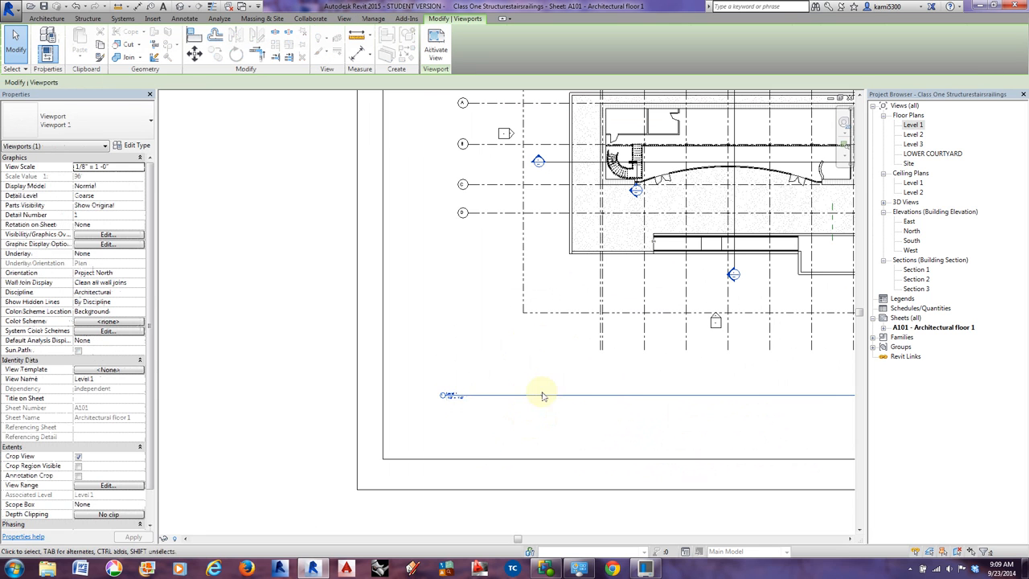
left_click_drag(542, 396, 544, 416)
scroll(550, 397, "down", 3)
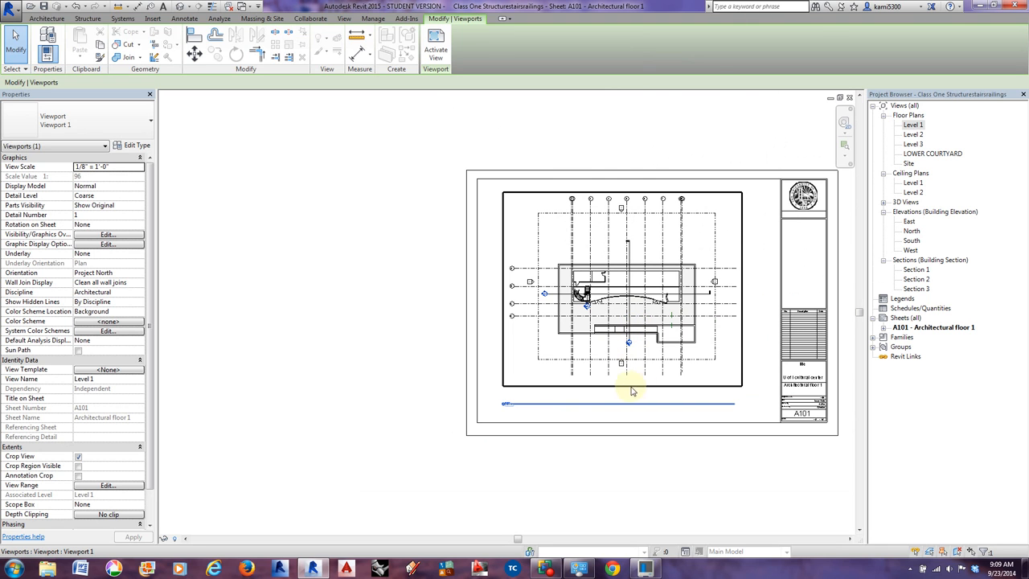
Duplicate the view title's viewport type as Viewport 2.
scroll(519, 407, "up", 3)
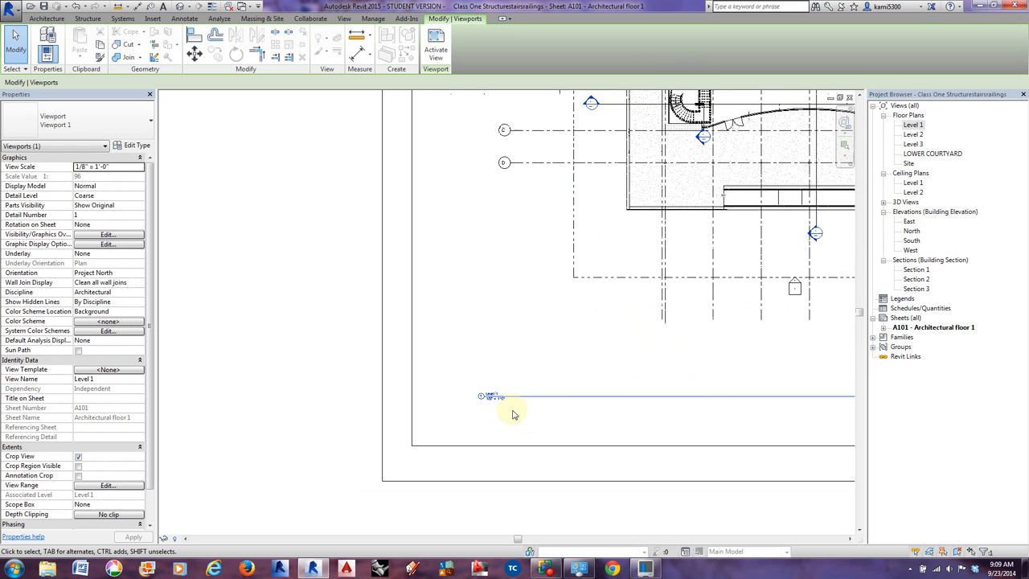
scroll(514, 415, "down", 1)
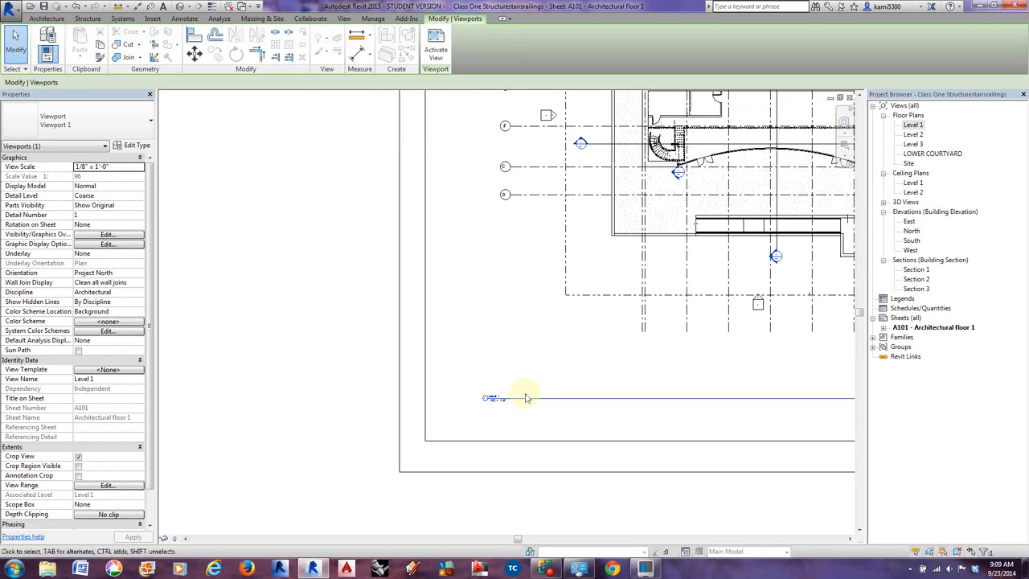
left_click(534, 394)
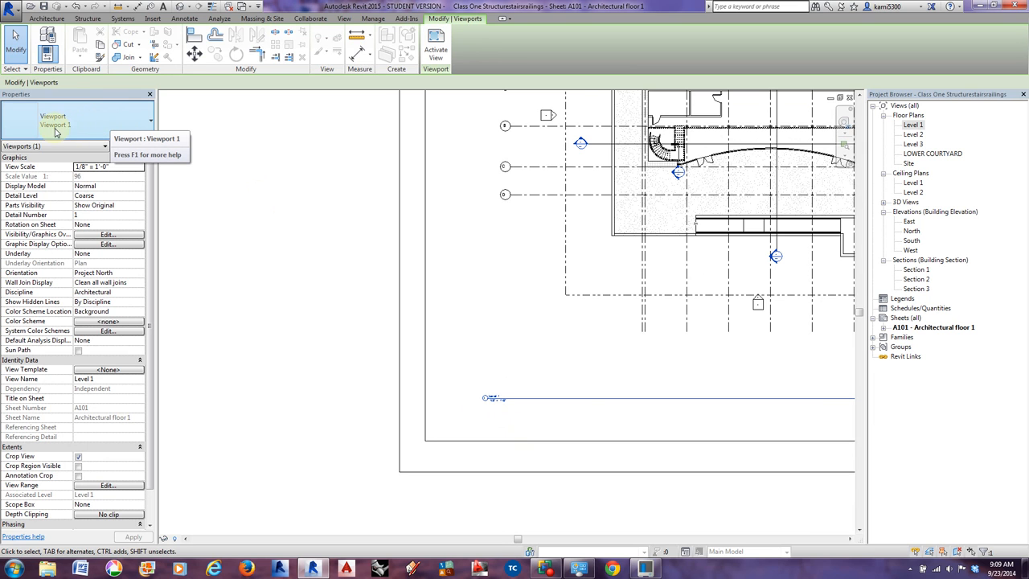
left_click(134, 145)
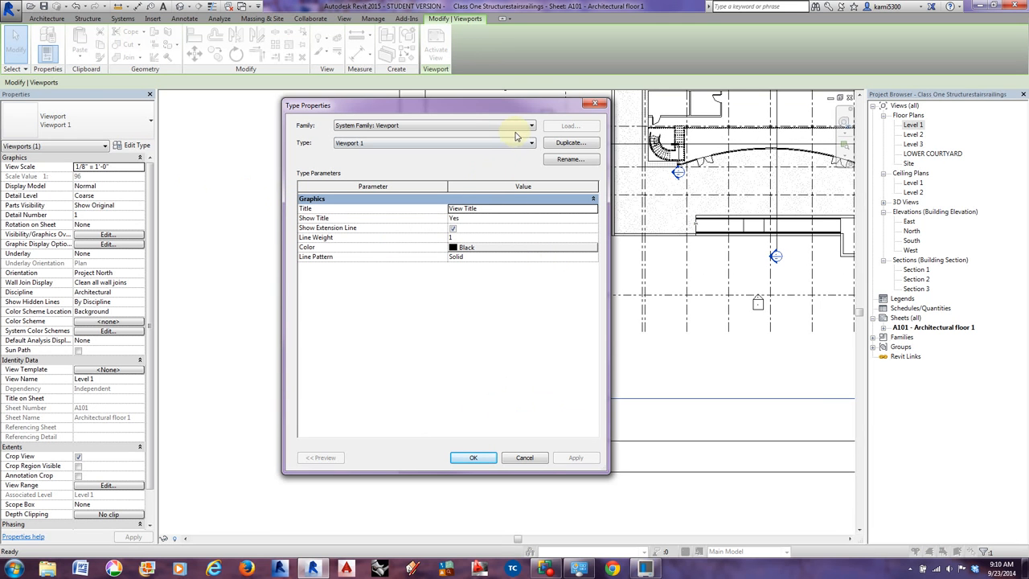
left_click(572, 143)
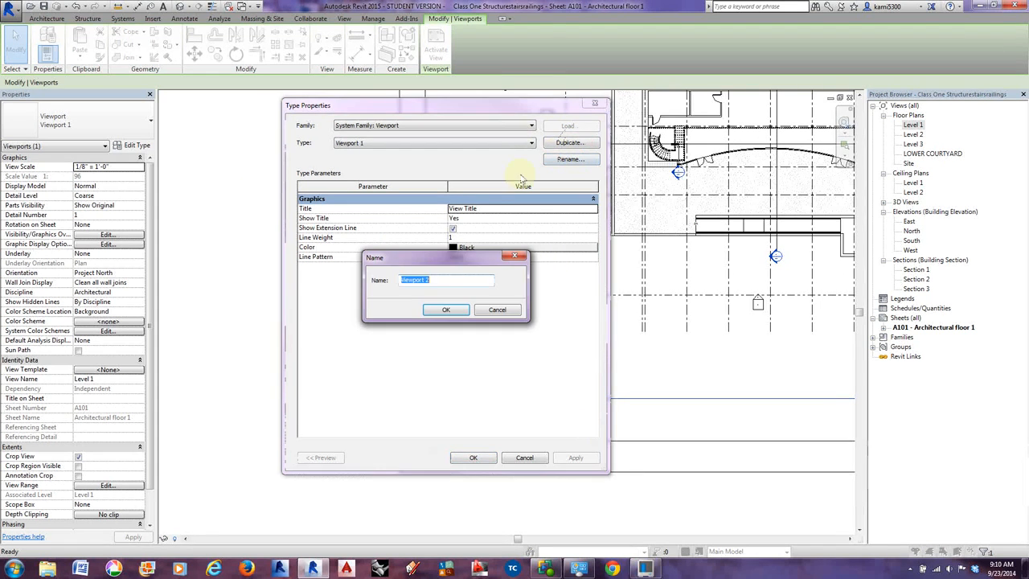
left_click(447, 310)
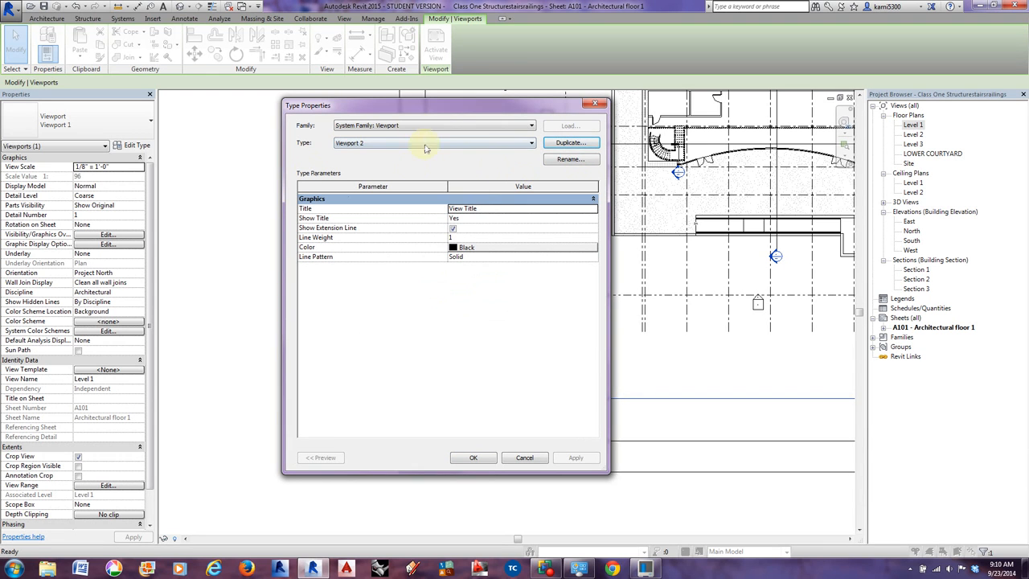
Examine the Title, Show Title and Line Pattern options of the Viewport 2 type, and cancel out of the type properties.
left_click(593, 209)
left_click(355, 211)
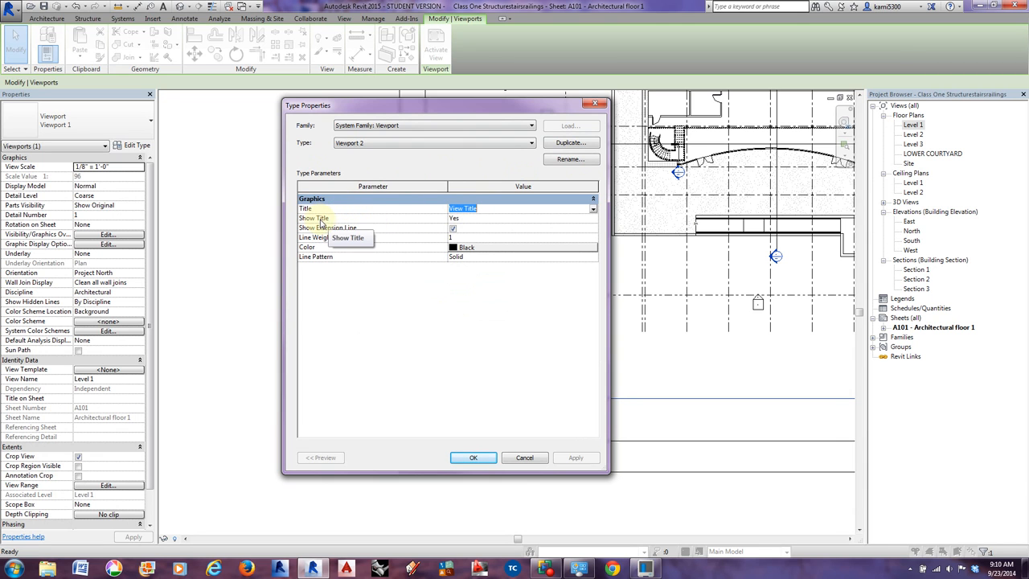
left_click(593, 218)
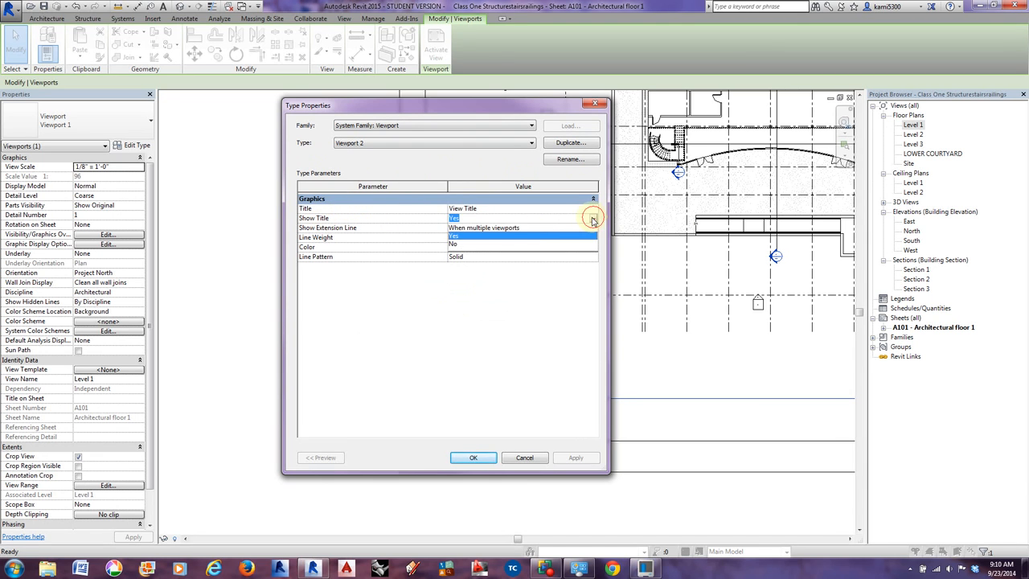
left_click(455, 236)
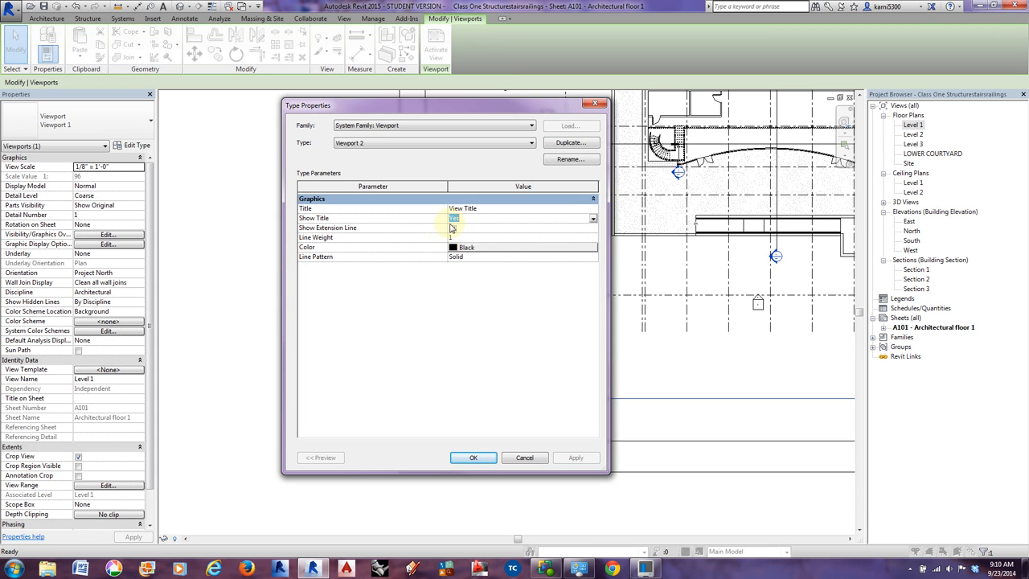
left_click(474, 248)
left_click(592, 258)
left_click(592, 258)
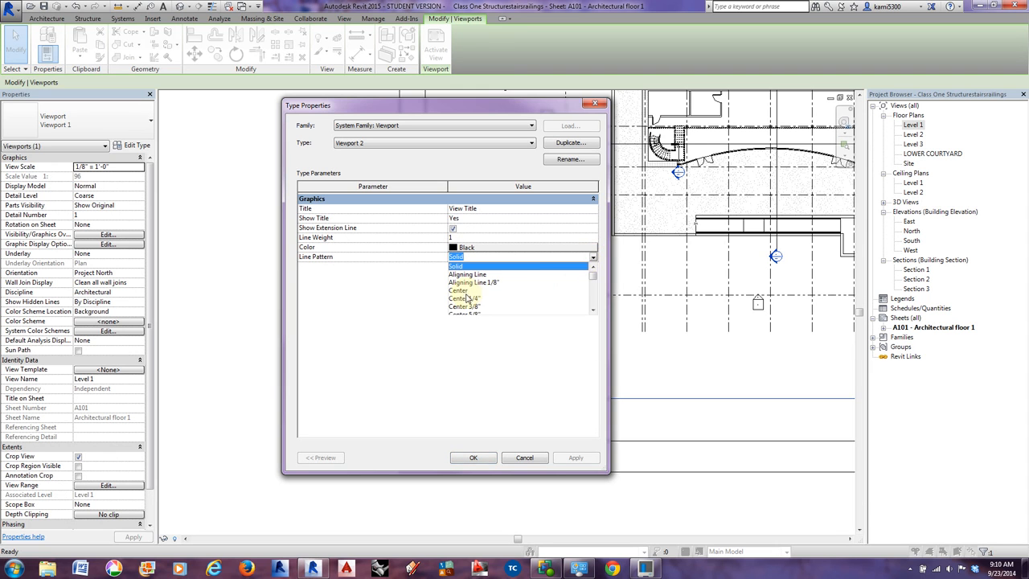
scroll(472, 297, "down", 1)
scroll(472, 297, "down", 3)
scroll(474, 299, "up", 5)
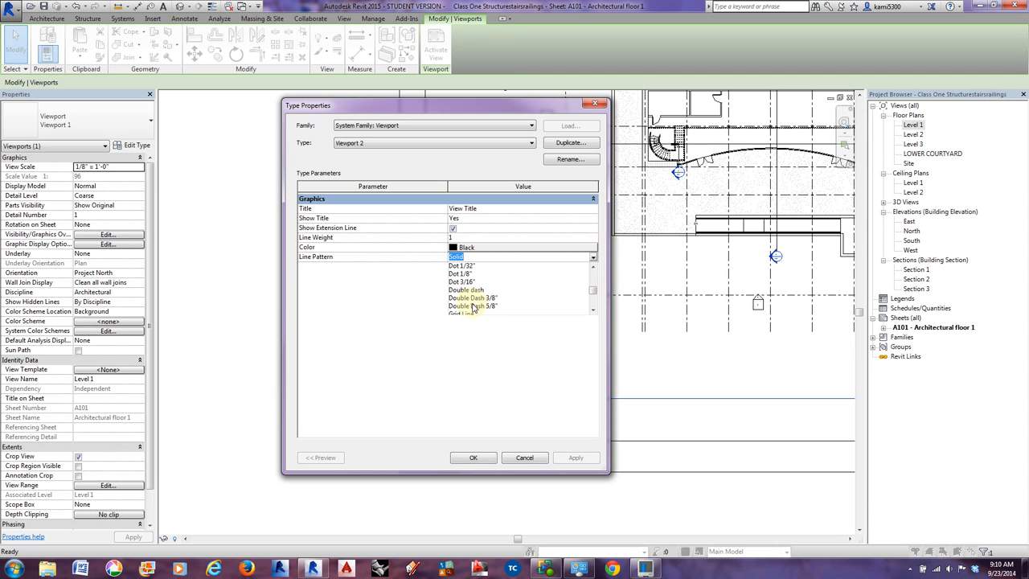
left_click(523, 457)
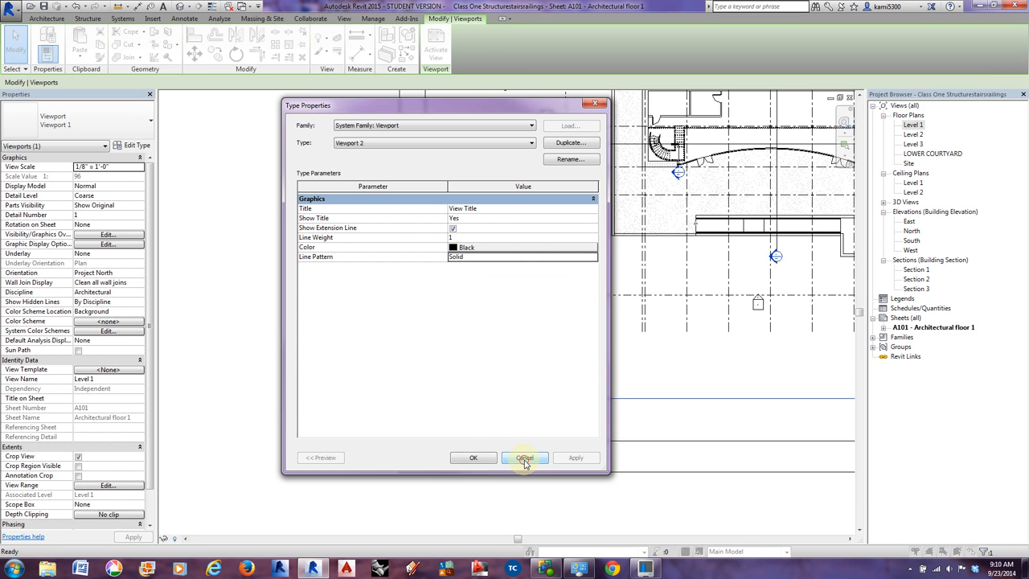
left_click(523, 457)
left_click(473, 442)
scroll(469, 436, "down", 5)
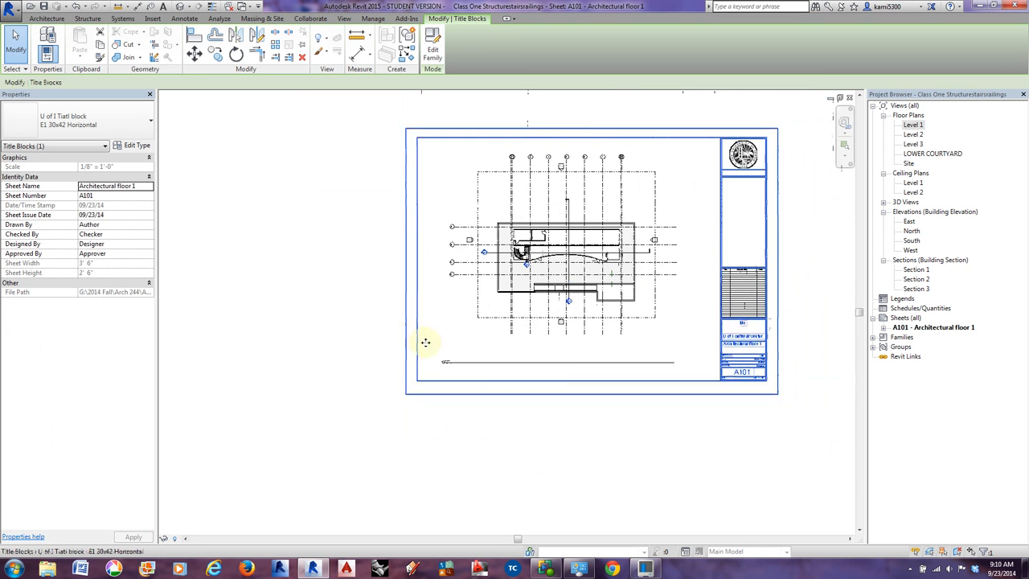
left_click(571, 436)
scroll(611, 347, "up", 4)
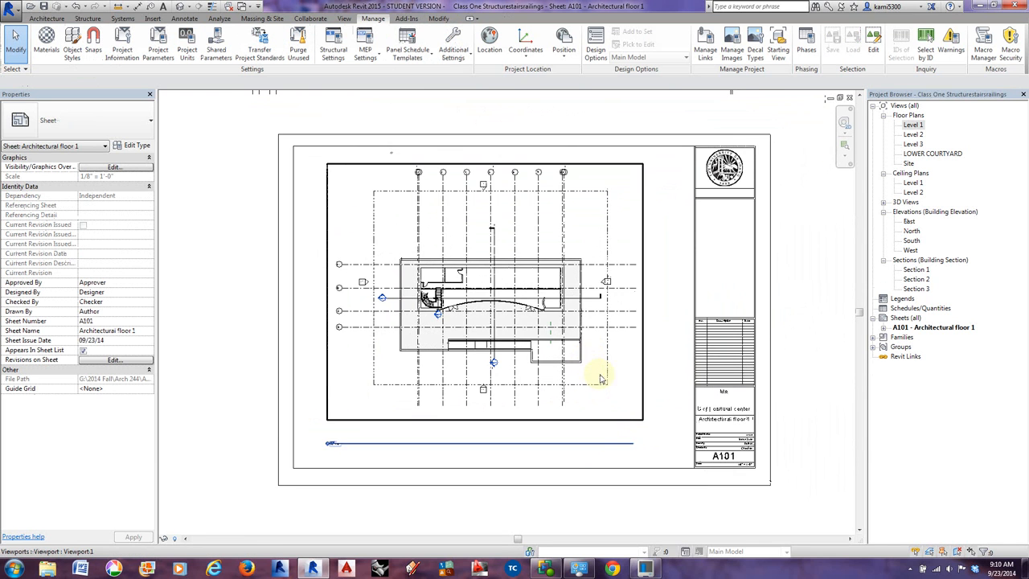
scroll(592, 313, "down", 1)
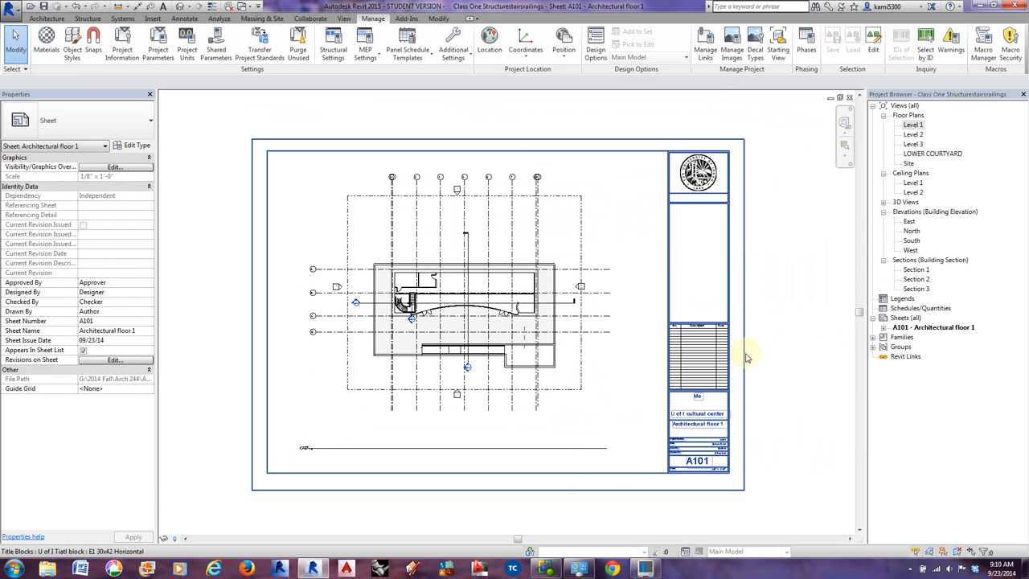
Set the print range to selected views/sheets with only Sheet A101 - Architectural floor 1, without saving the set for future sessions.
left_click(14, 7)
left_click(31, 251)
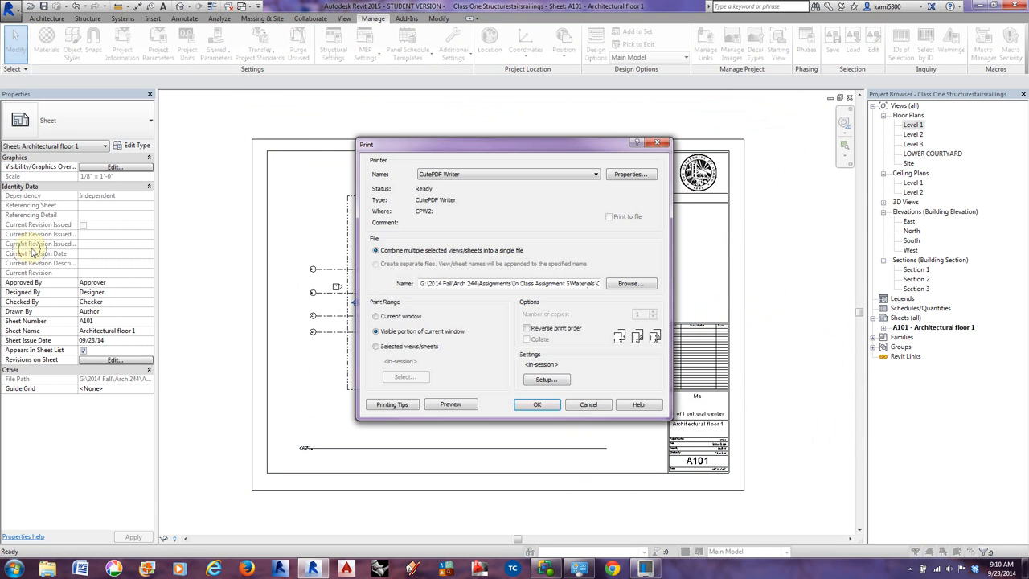
left_click(375, 347)
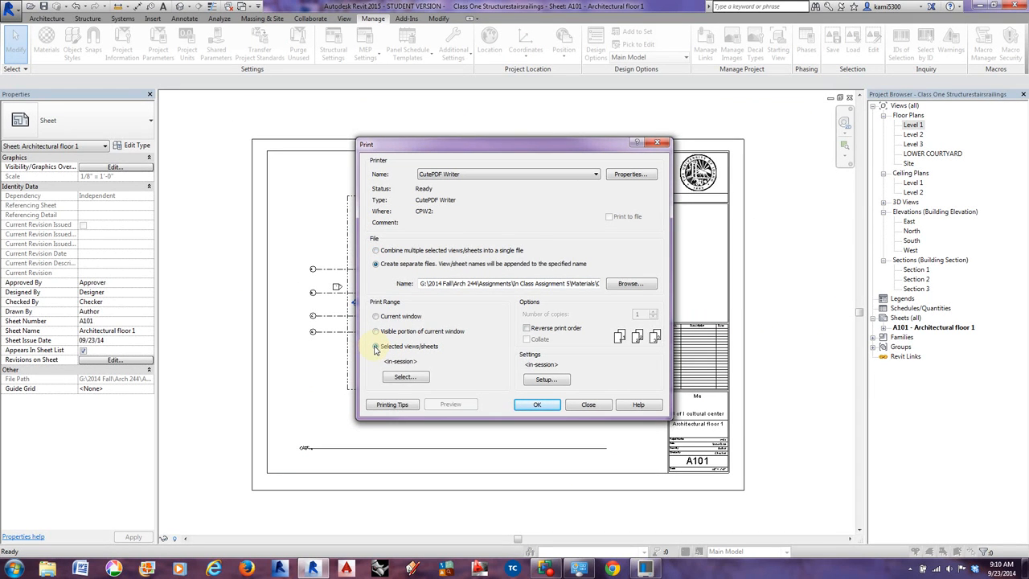
left_click(404, 378)
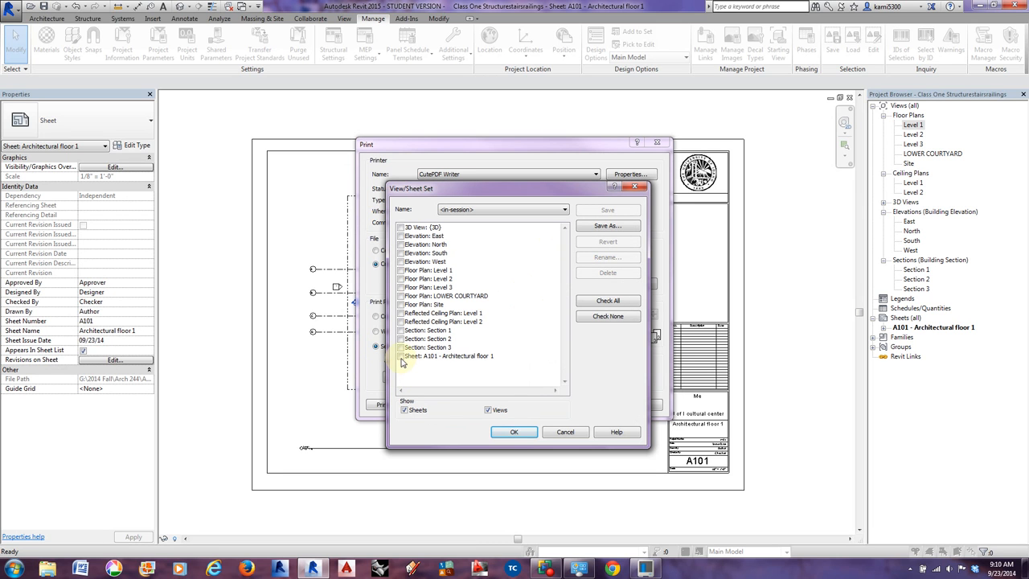
left_click(400, 356)
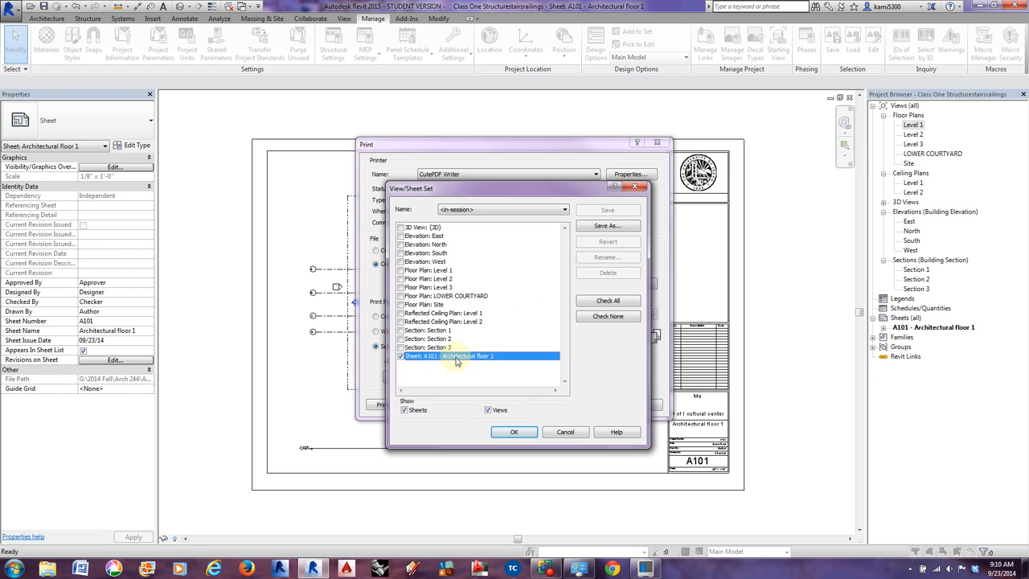
left_click(515, 433)
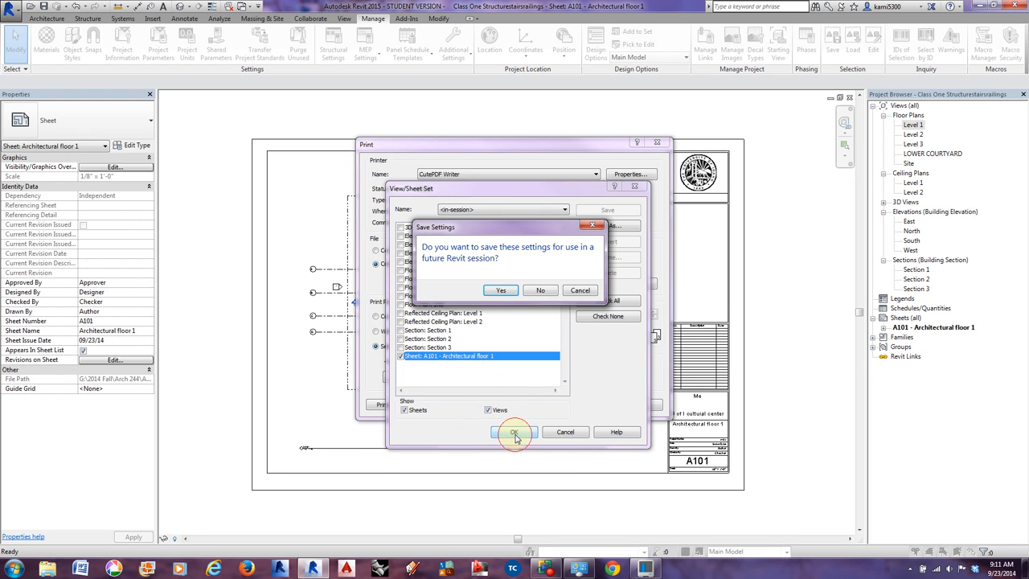
left_click(538, 291)
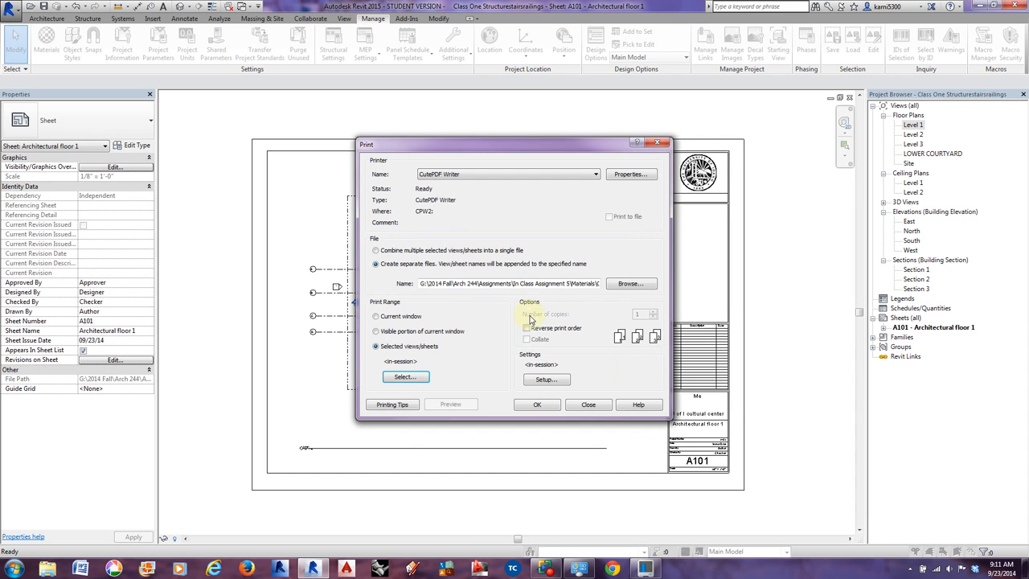
Configure the print setup with ARCH E1 paper and grayscale colors, without saving the settings for future sessions.
left_click(547, 379)
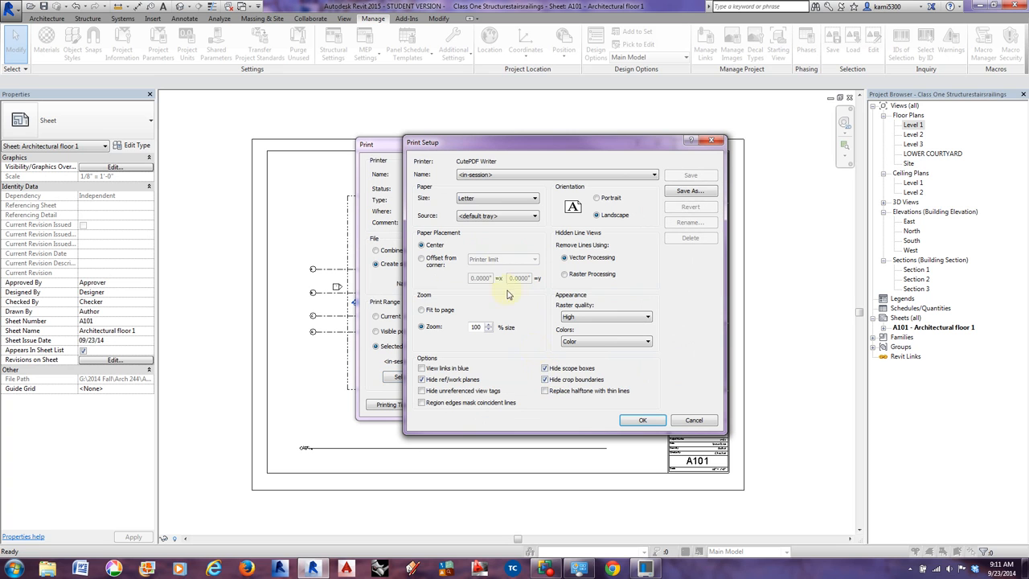
left_click(509, 201)
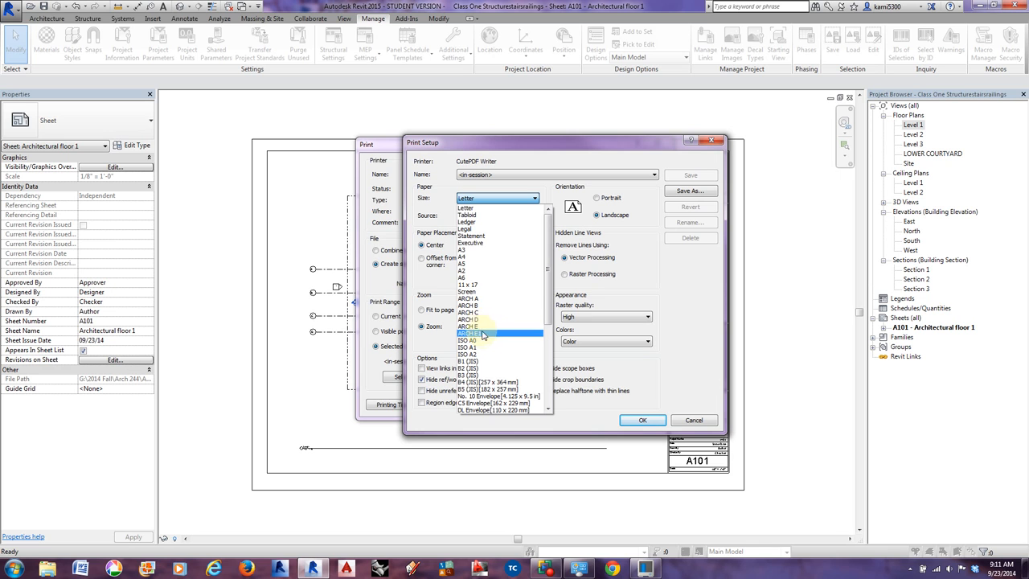
left_click(483, 333)
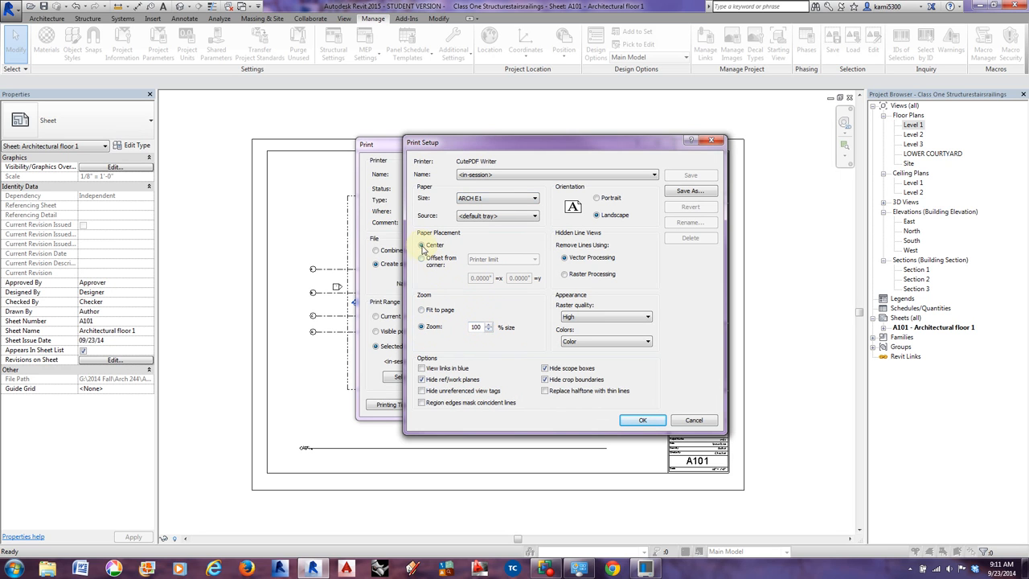
left_click(603, 344)
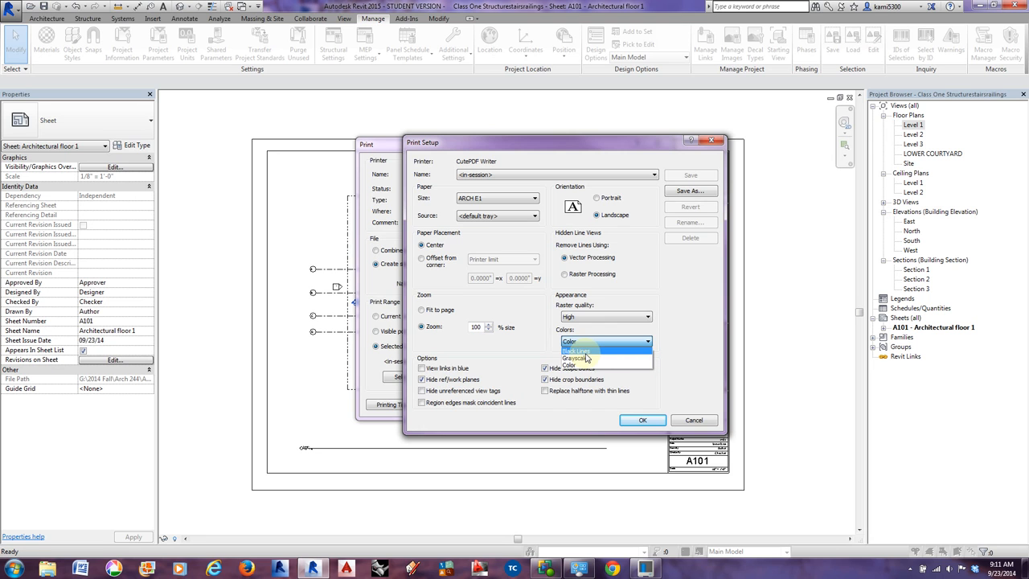
left_click(585, 358)
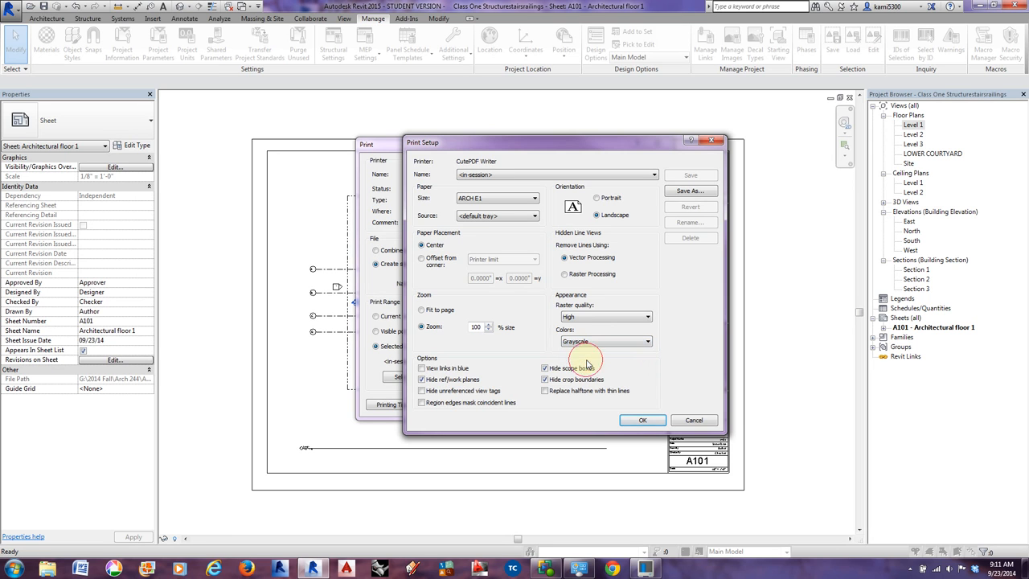
left_click(642, 420)
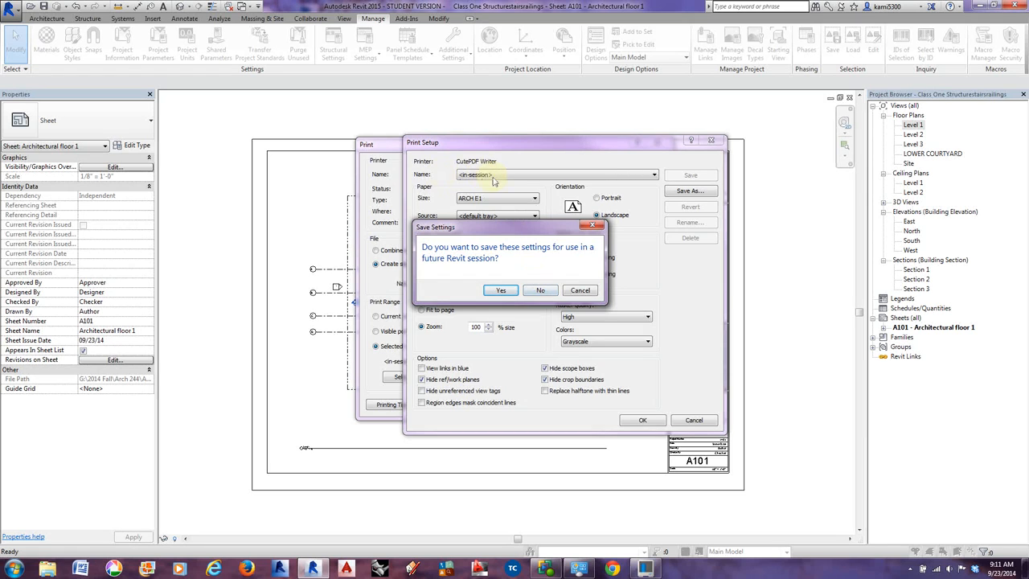
left_click(539, 292)
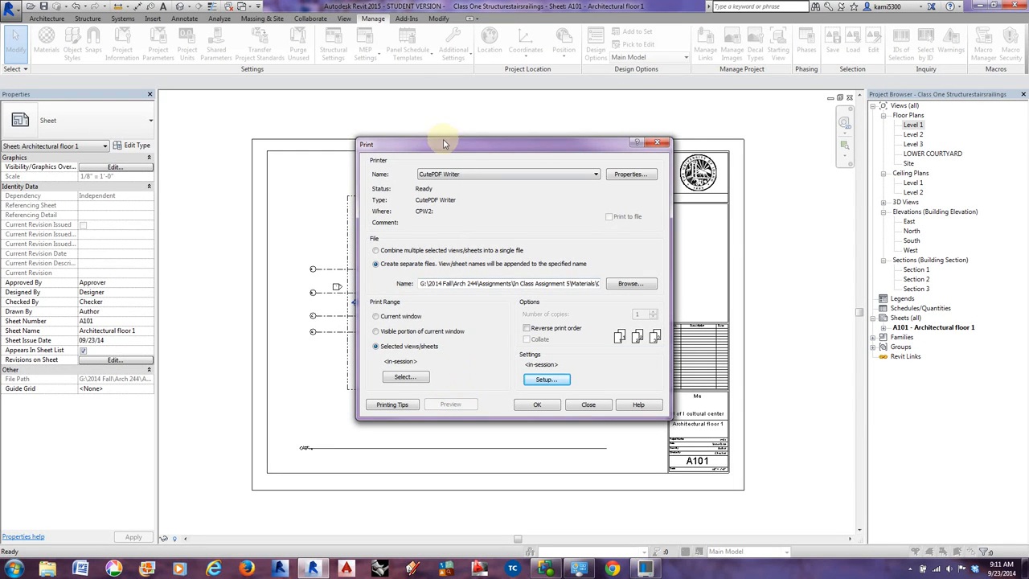
Check the A101 sheet behind the print settings and close them without printing.
left_click(646, 174)
left_click_drag(647, 173, 843, 181)
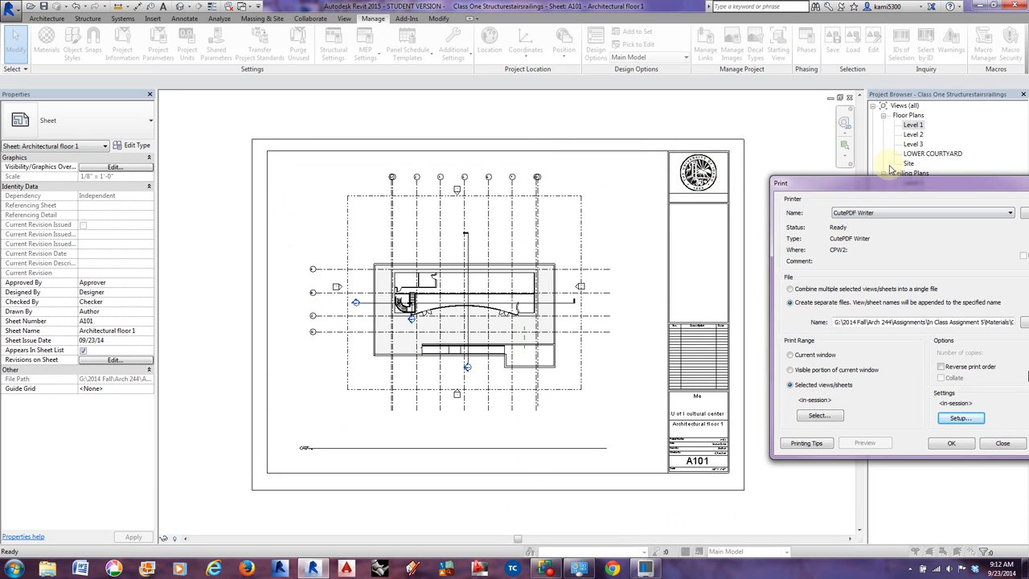
left_click_drag(889, 182, 460, 191)
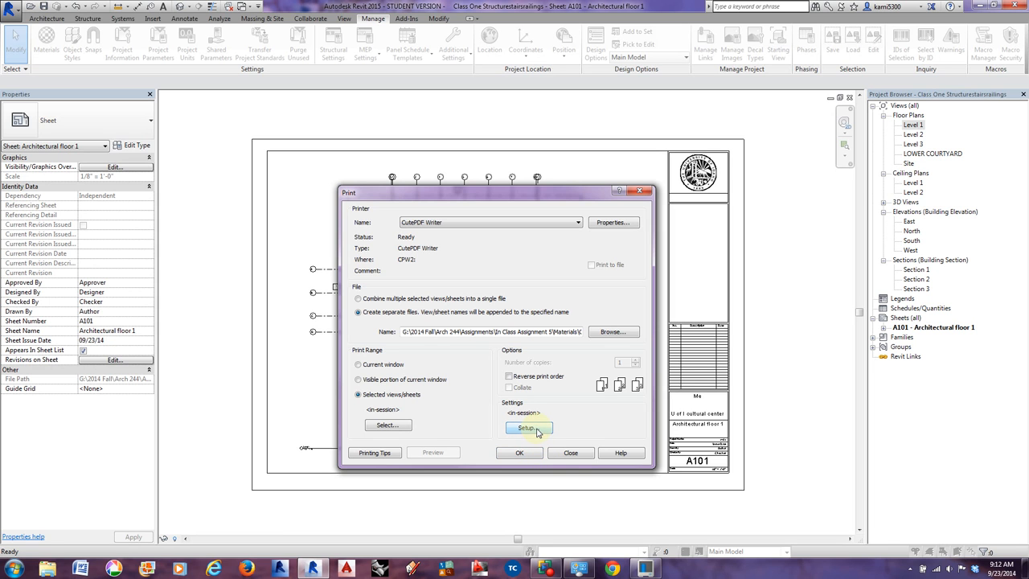
left_click(537, 432)
left_click(571, 454)
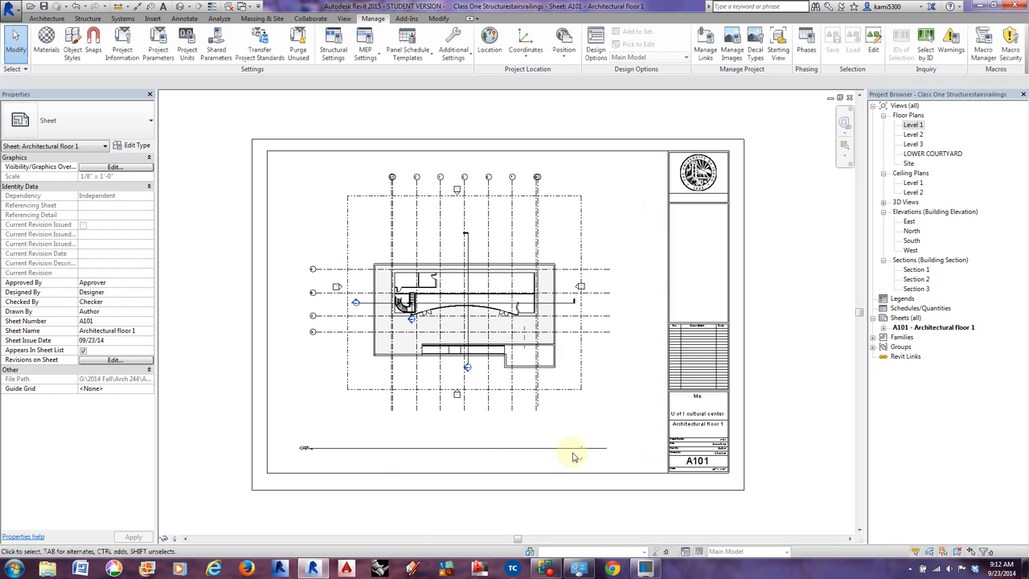
scroll(714, 450, "up", 3)
scroll(715, 450, "down", 2)
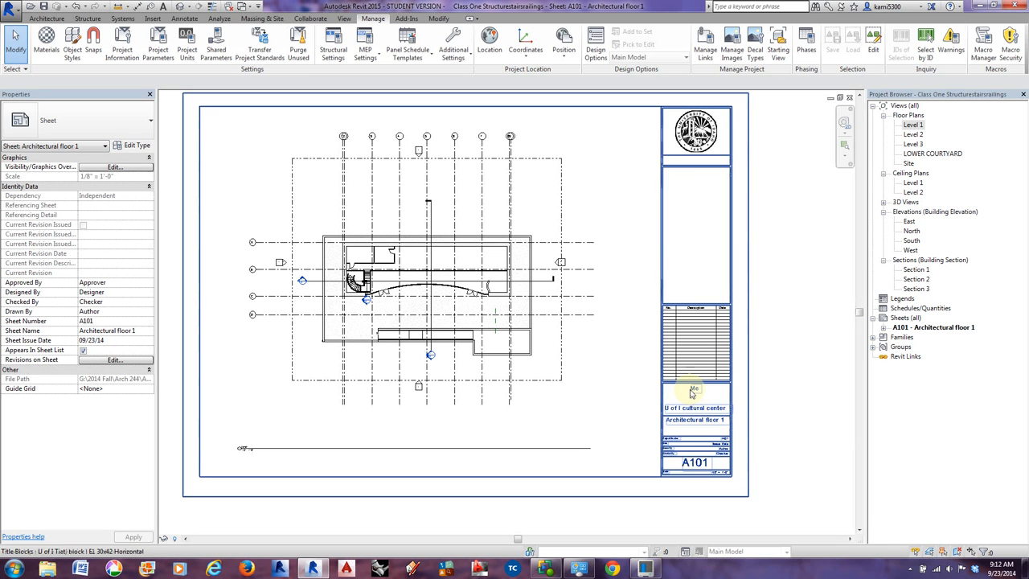
Open the Level 1 floor plan and load the Sconce Light - Flat Round family from the Lighting library's Architectural > Internal folder.
double_click(914, 126)
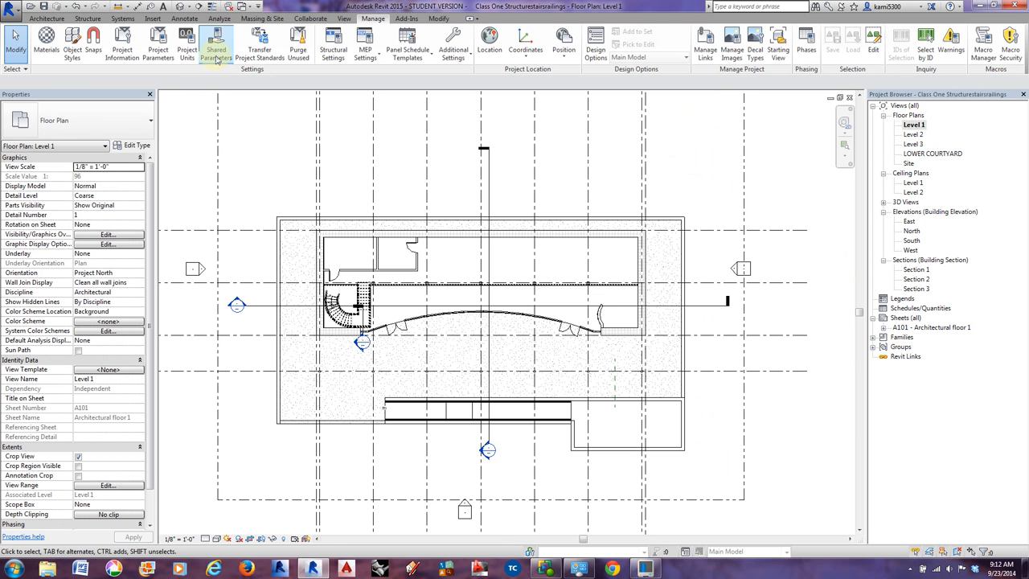
left_click(152, 18)
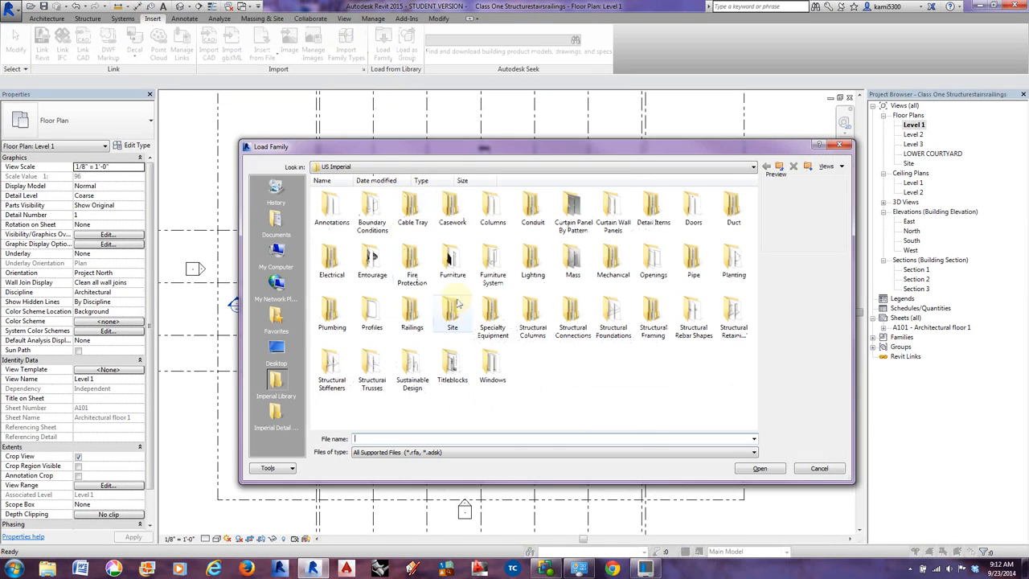
double_click(533, 267)
double_click(331, 213)
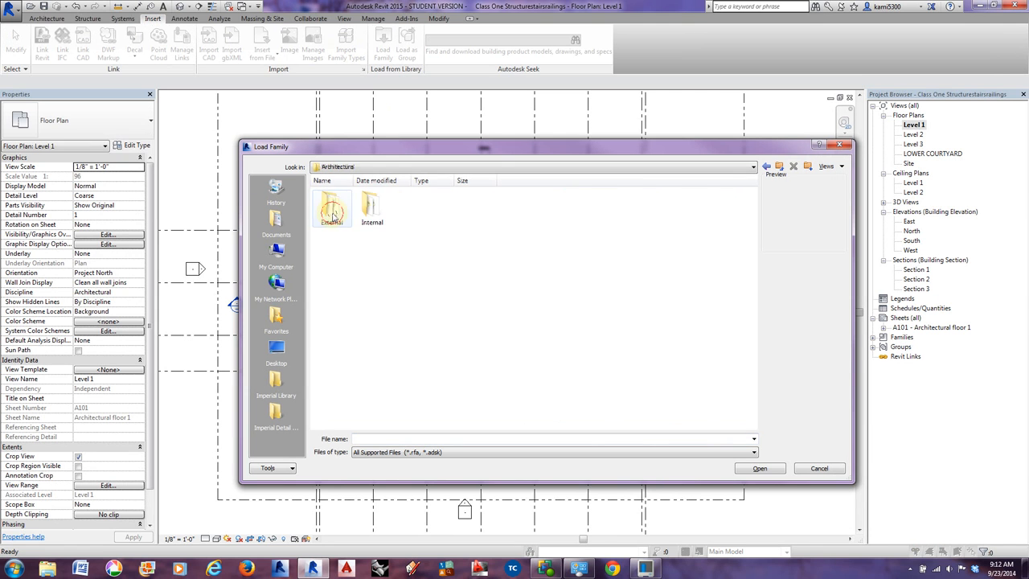
double_click(371, 210)
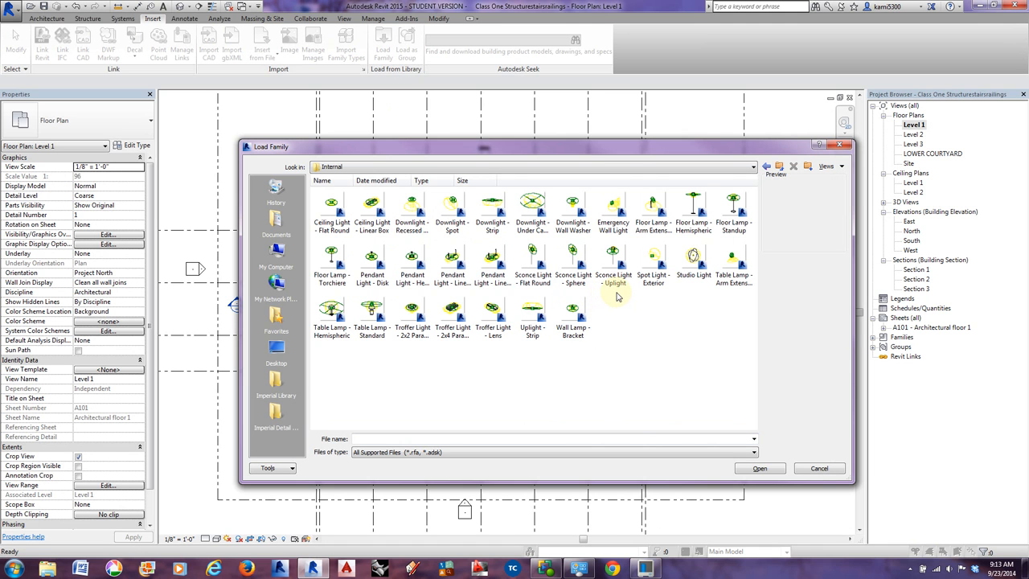
left_click(567, 281)
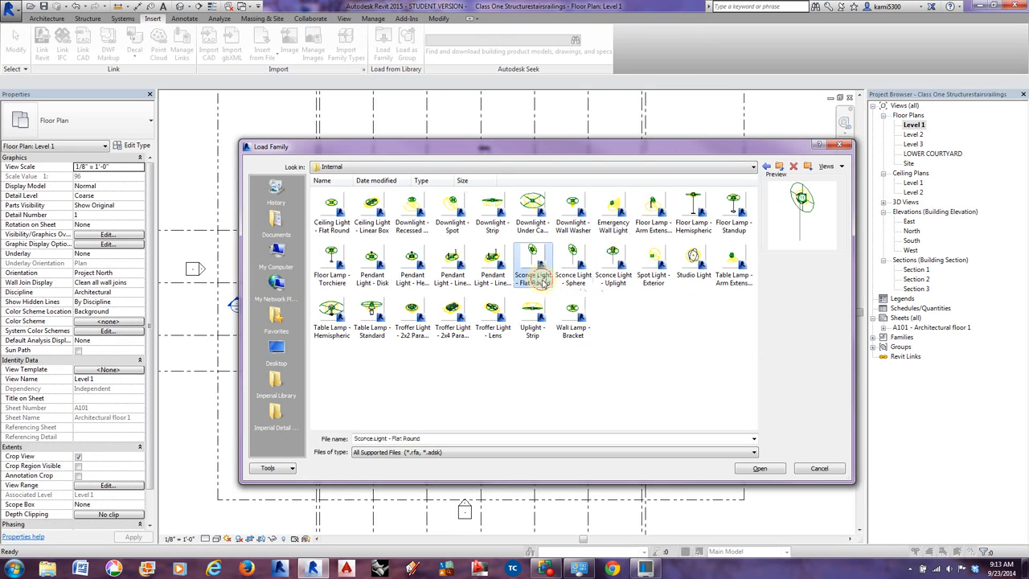
left_click(760, 468)
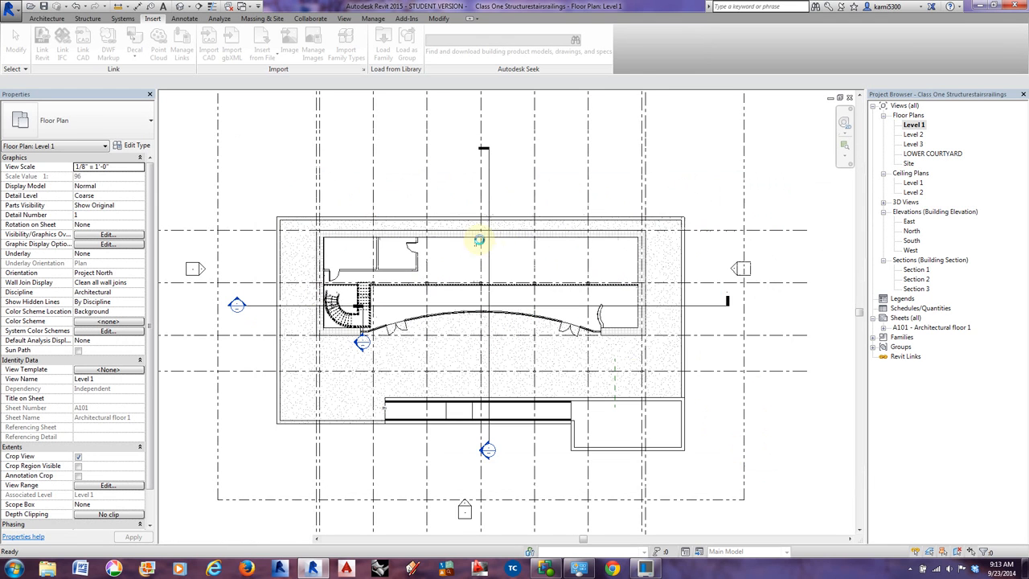
Place a 60W - 120V flat round sconce on the corridor side of the small room's south wall, about 4'-7" from its east wall.
scroll(449, 244, "up", 1)
scroll(449, 244, "up", 2)
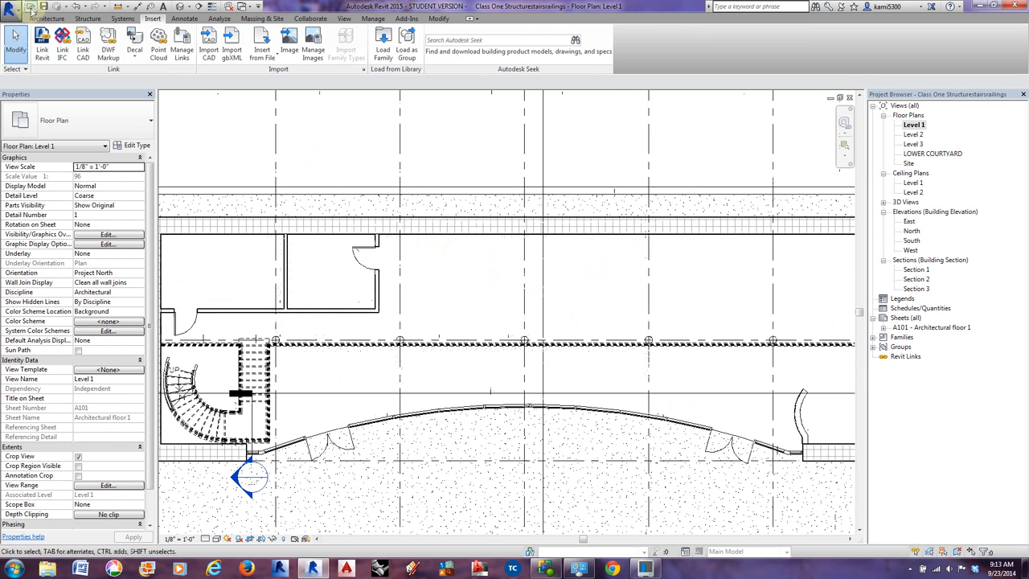
left_click(47, 17)
left_click(125, 38)
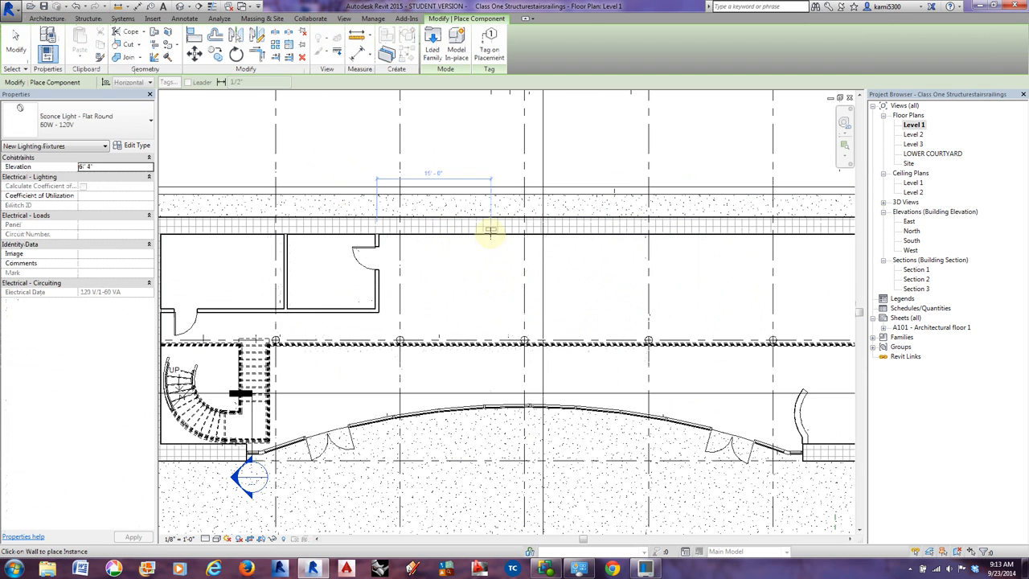
scroll(490, 229, "up", 5)
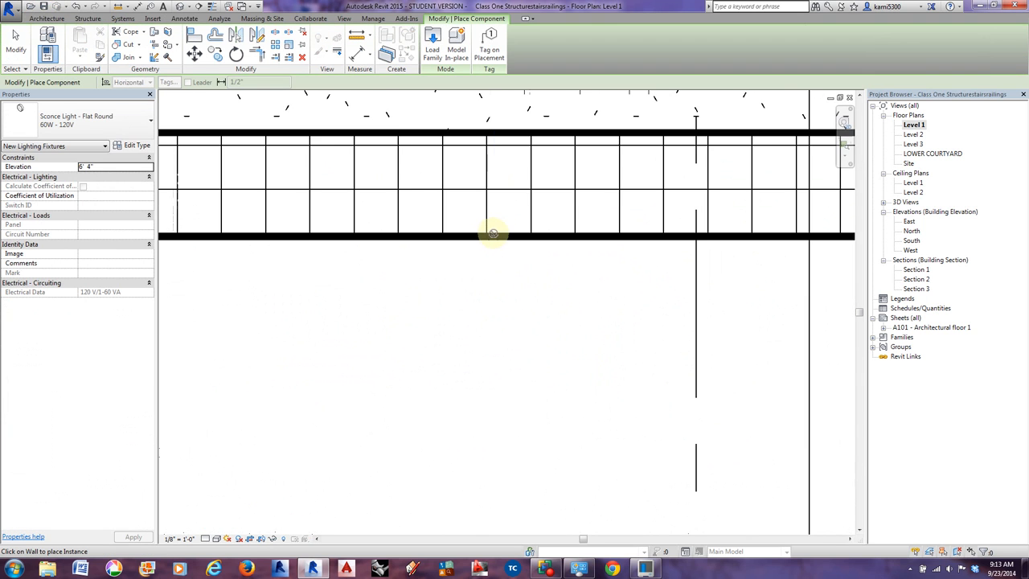
scroll(515, 201, "down", 5)
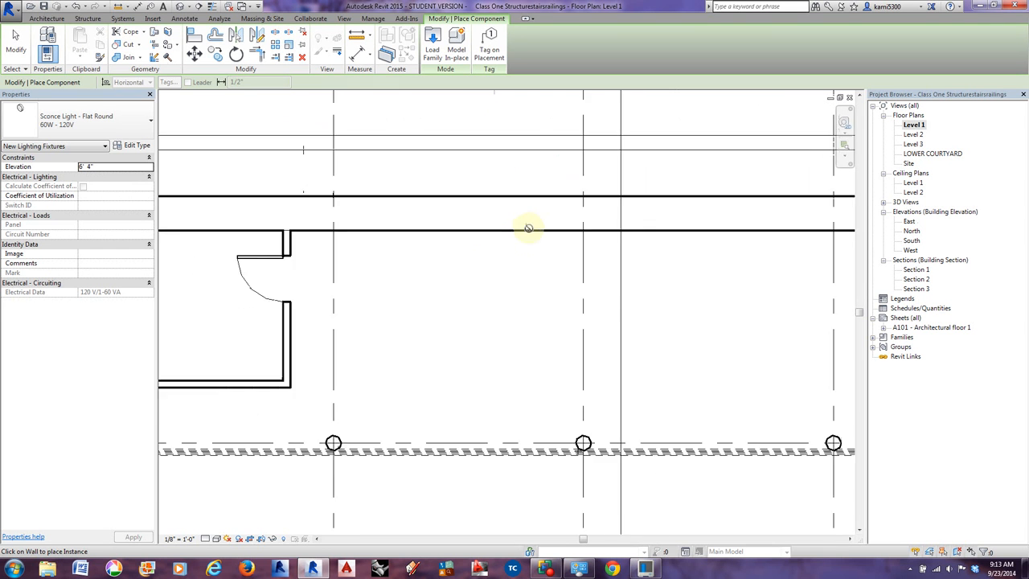
scroll(532, 270, "up", 3)
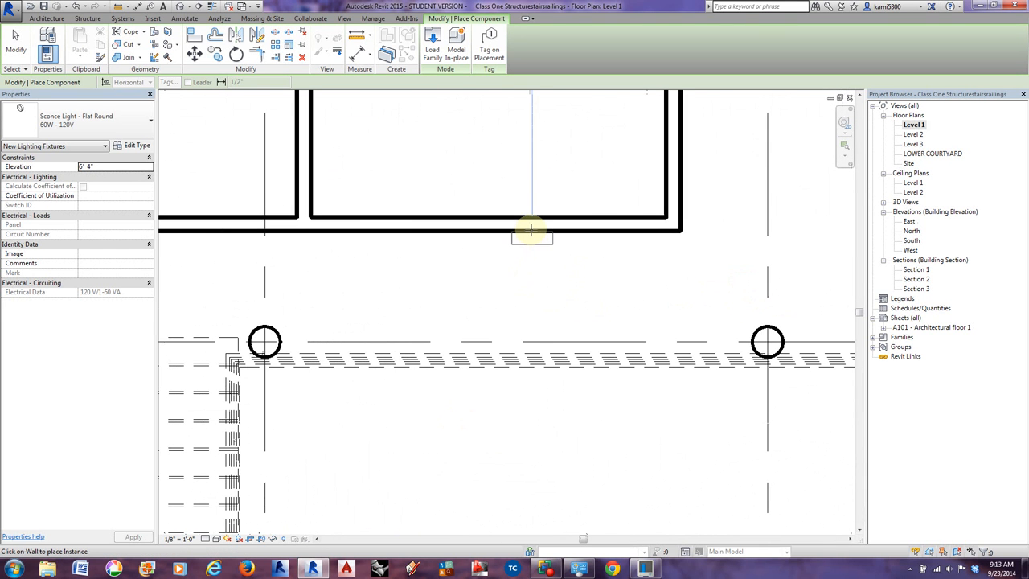
left_click(530, 230)
key("Escape")
key("Escape")
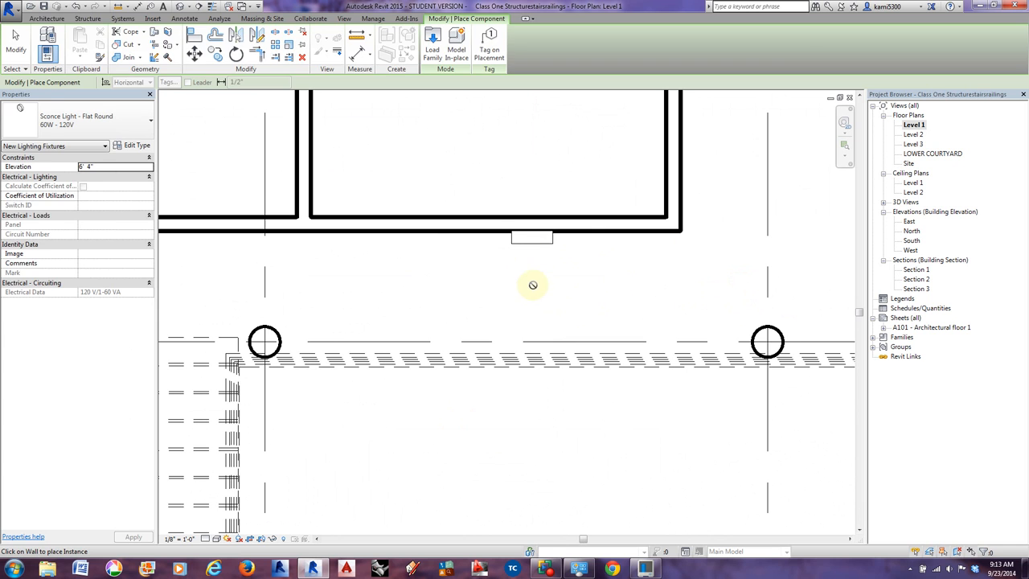
Open the placed sconce's type properties and review its electrical, dimension, identity and photometric parameters.
left_click(540, 245)
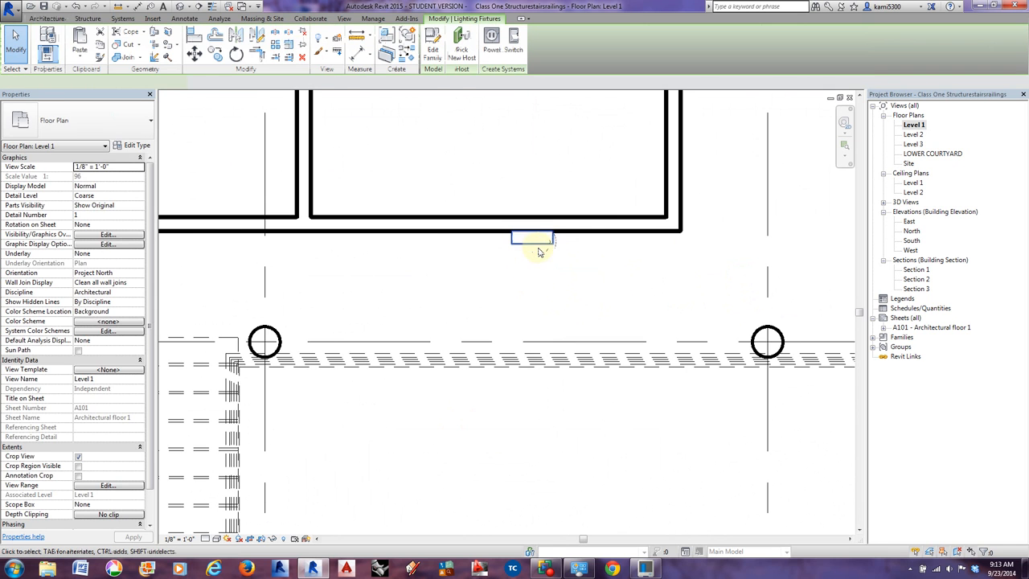
left_click(136, 146)
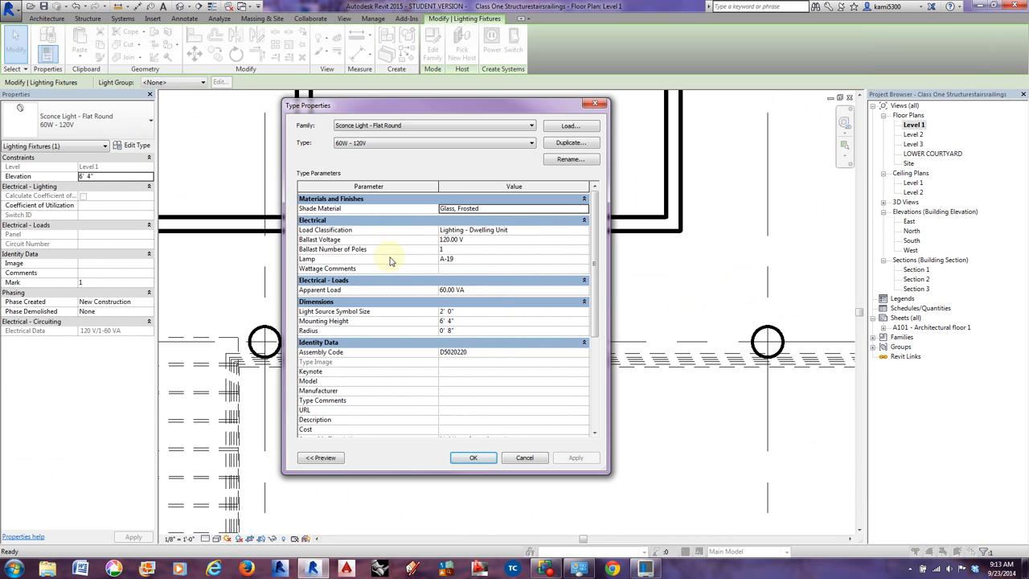
left_click_drag(593, 283, 595, 344)
left_click_drag(593, 395, 593, 404)
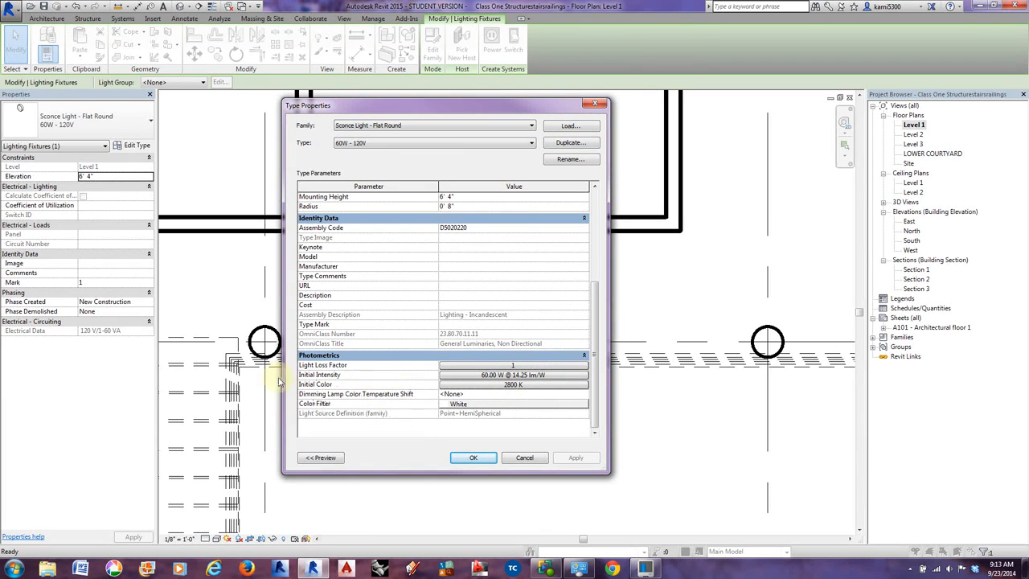
Try the Fluorescent (Daylight) color preset as the sconce type's initial color.
left_click(499, 384)
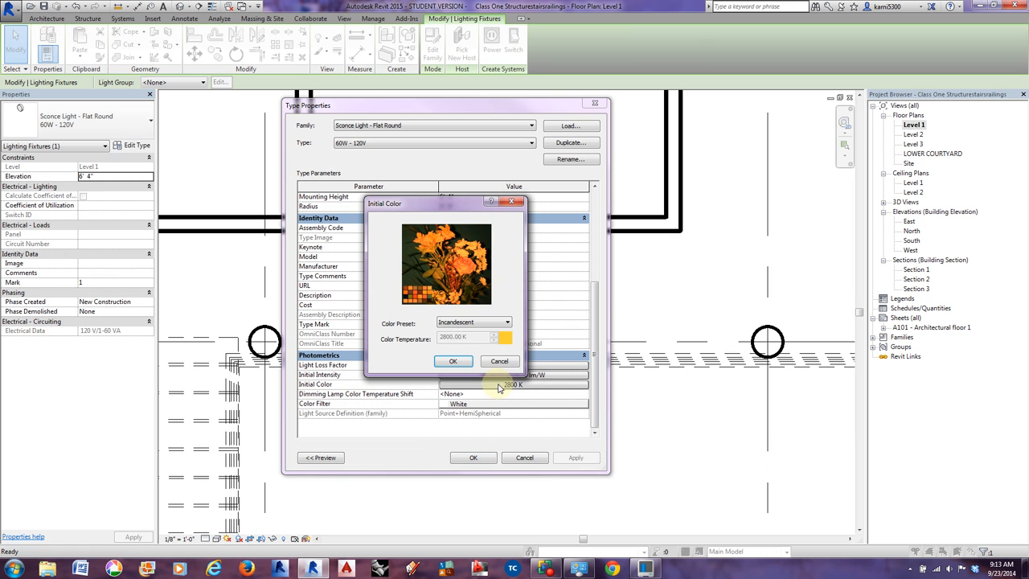
left_click(491, 324)
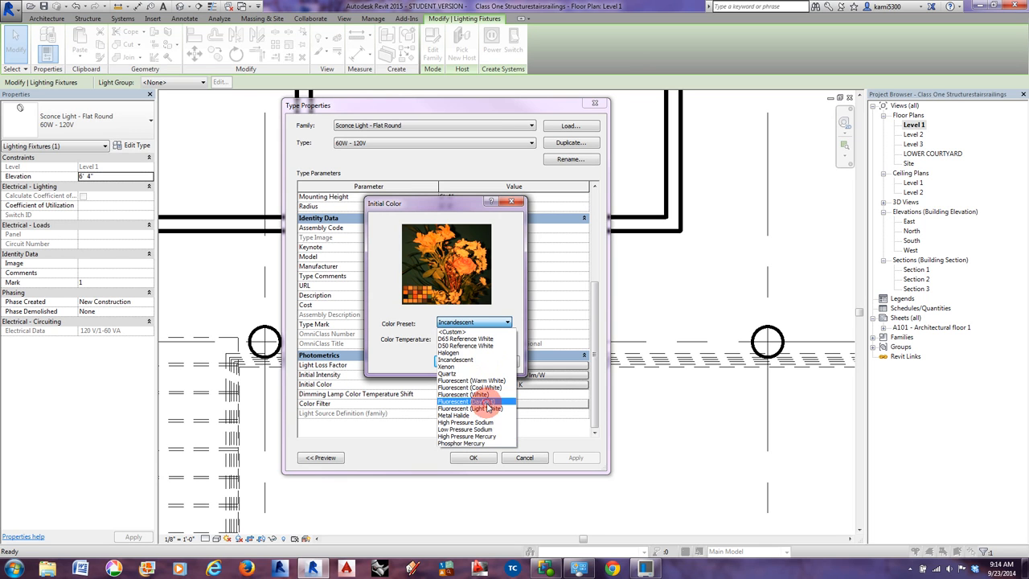
left_click(487, 401)
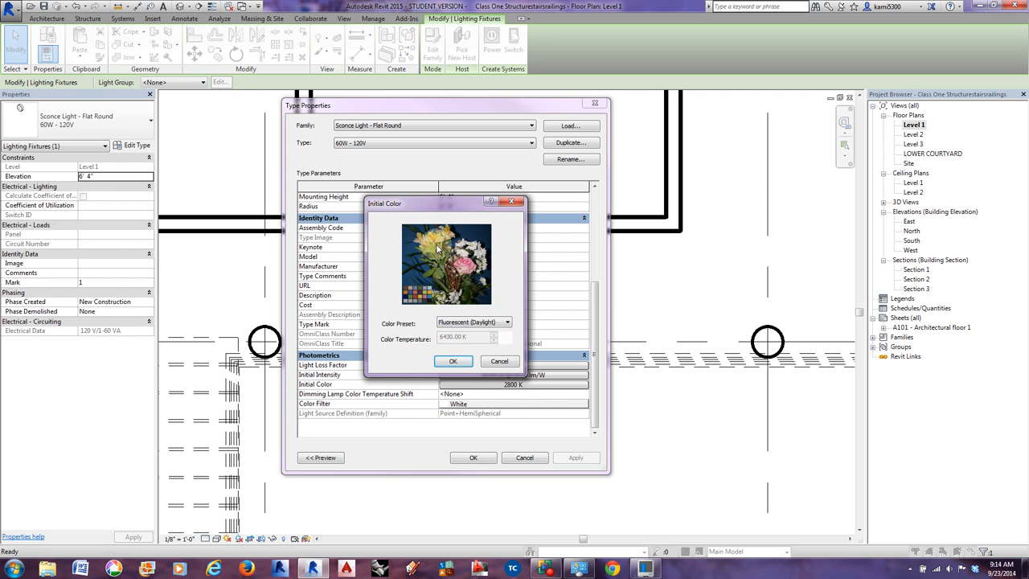
left_click(447, 363)
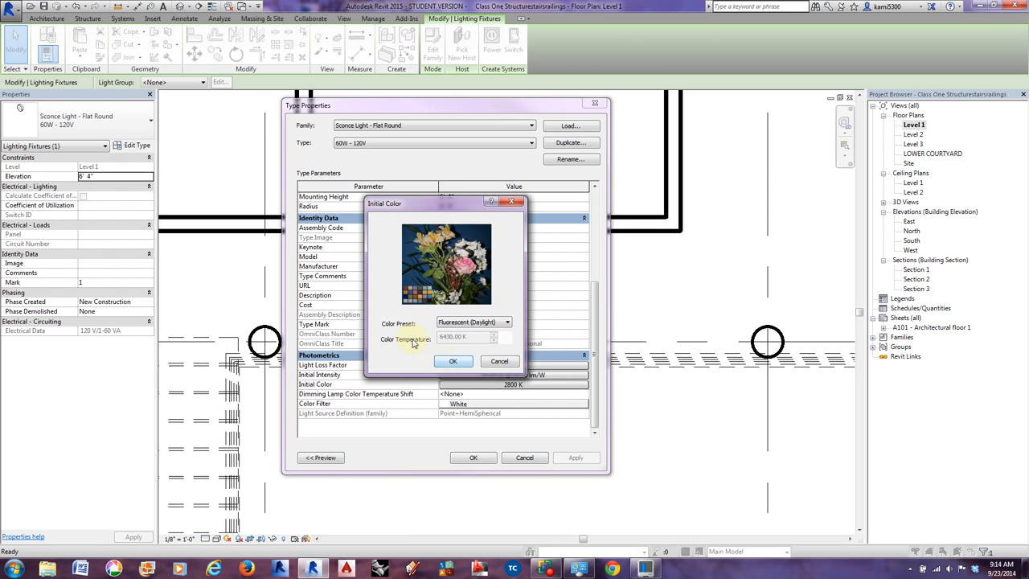
left_click(454, 363)
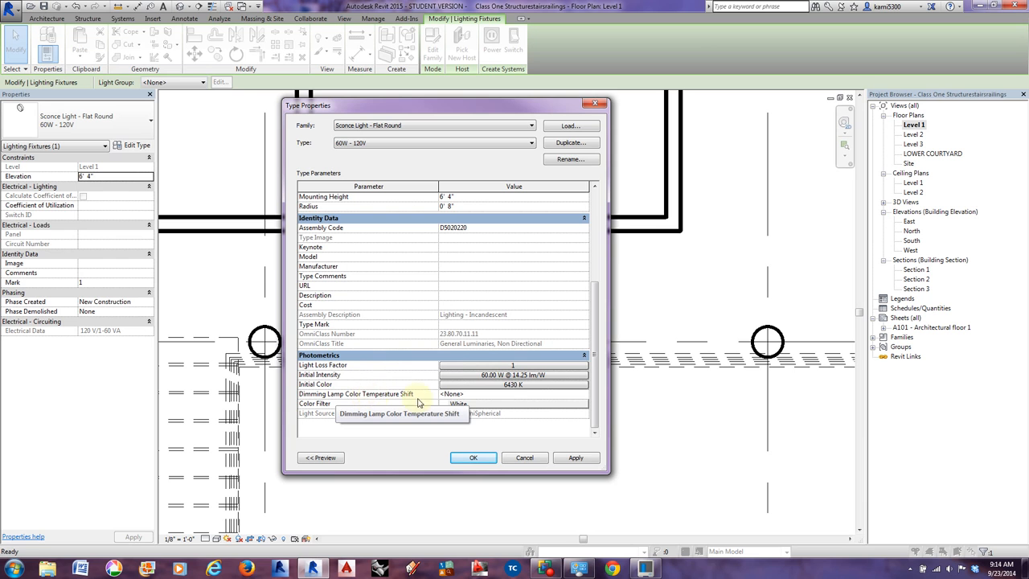
Examine the sconce type's initial color preview and color filter choices, and close the type properties without keeping any changes.
left_click(532, 386)
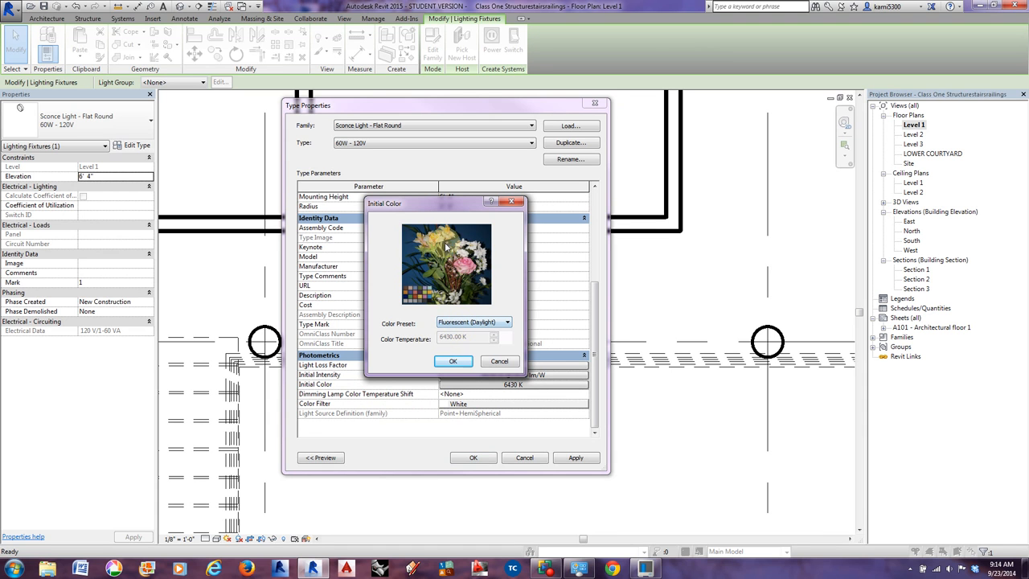
left_click(452, 360)
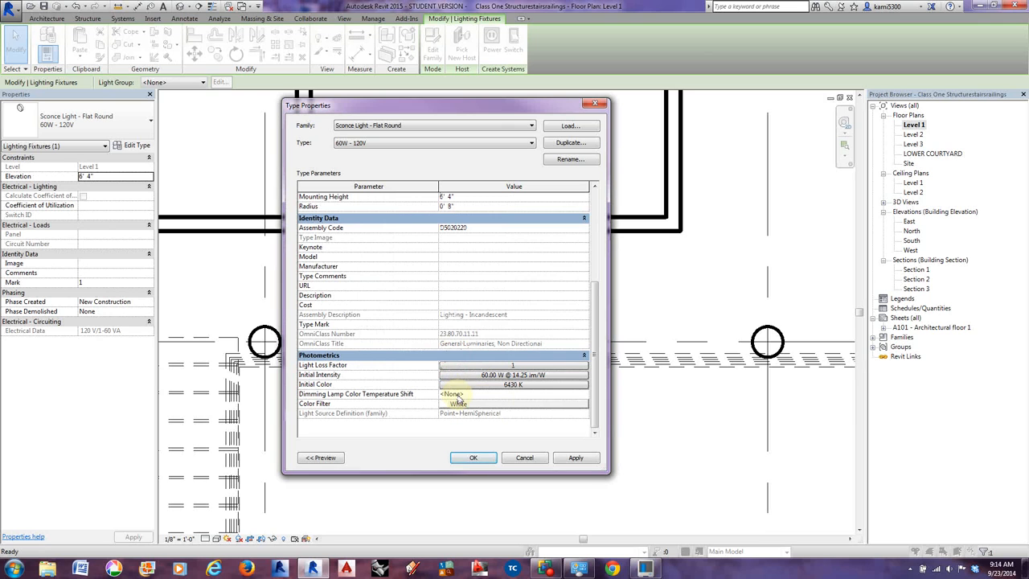
left_click(546, 404)
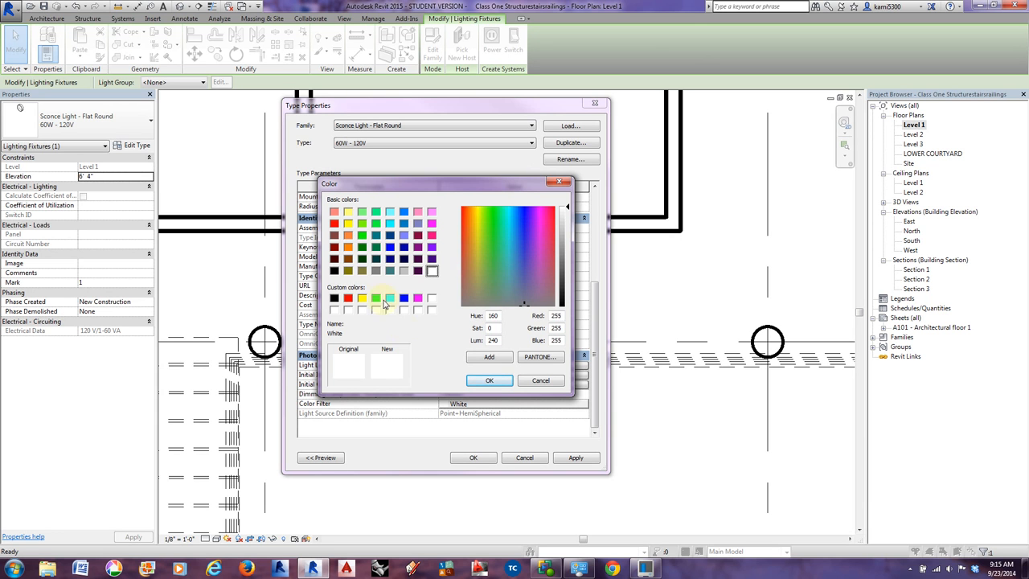
left_click(537, 383)
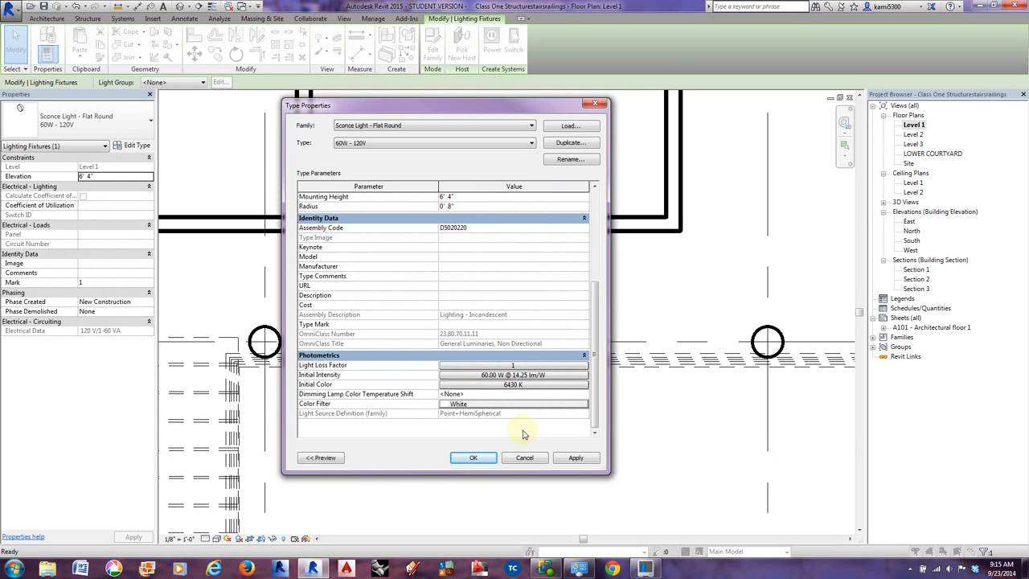
left_click(518, 461)
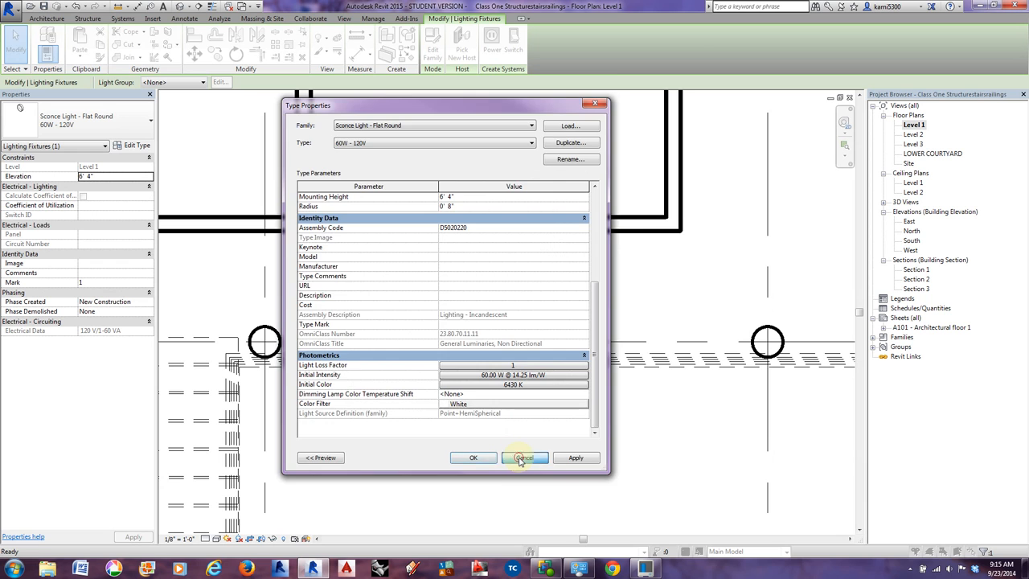
left_click(523, 458)
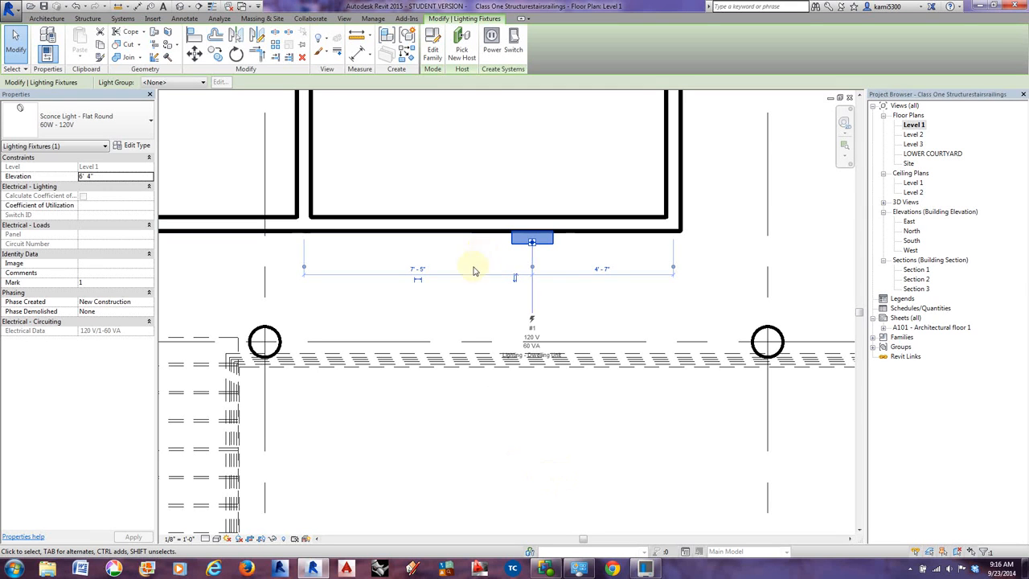
left_click(474, 304)
scroll(473, 304, "down", 6)
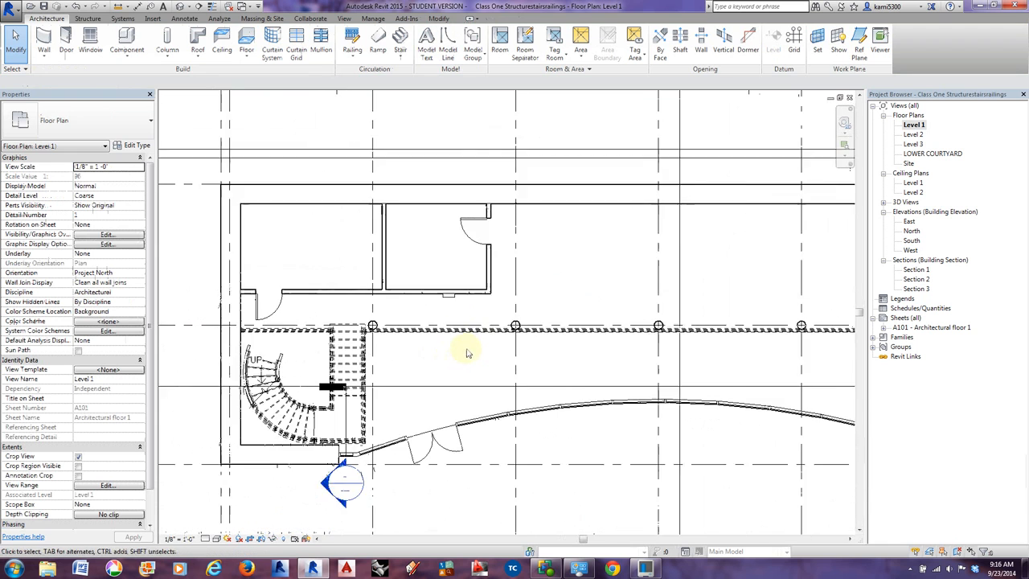